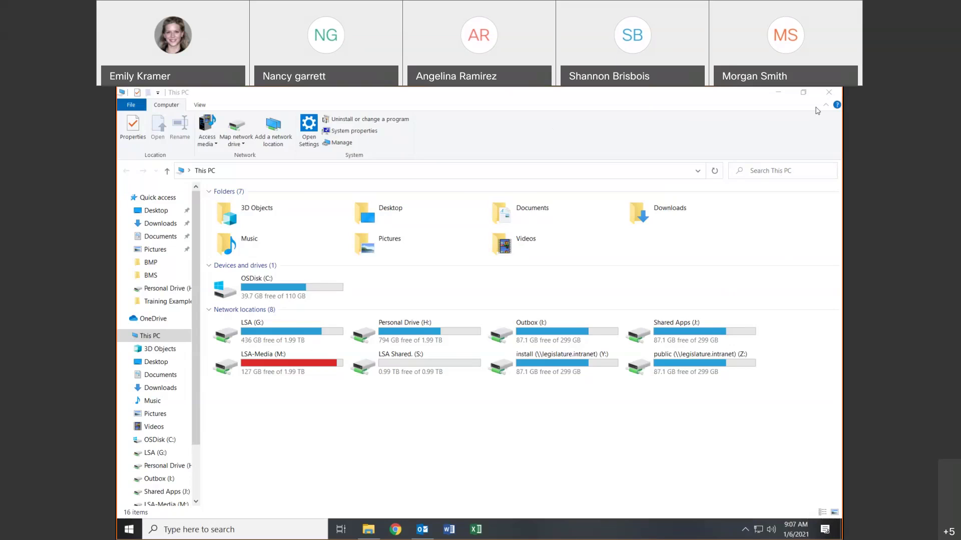
- Close the This PC window, then reopen File Explorer from the taskbar
left_click(828, 92)
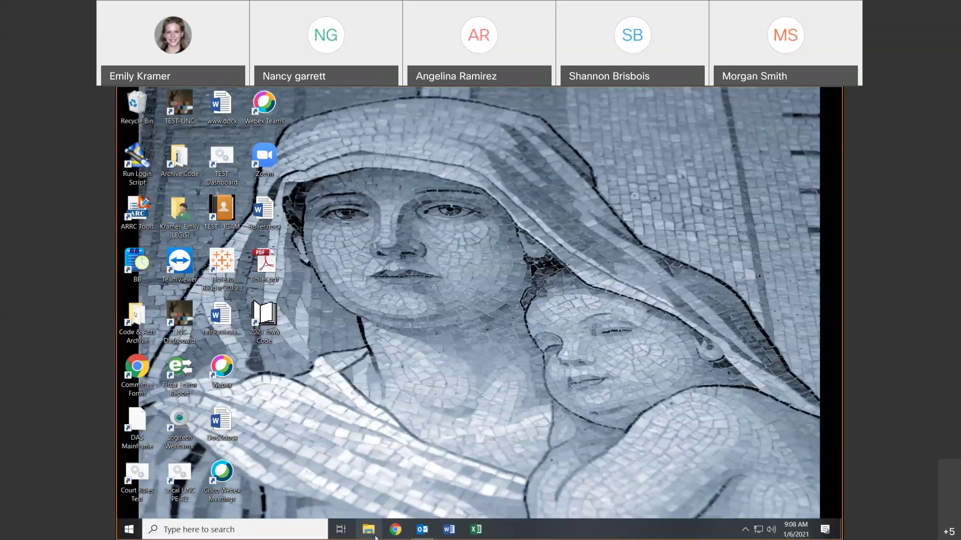
left_click(369, 530)
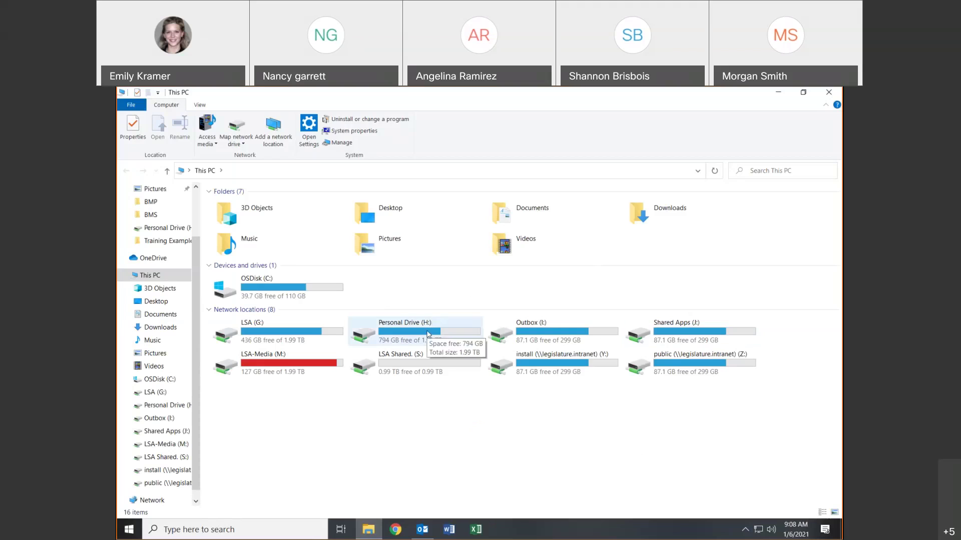
- Open Personal Drive (H:) from the network locations to see its project folders
double_click(428, 334)
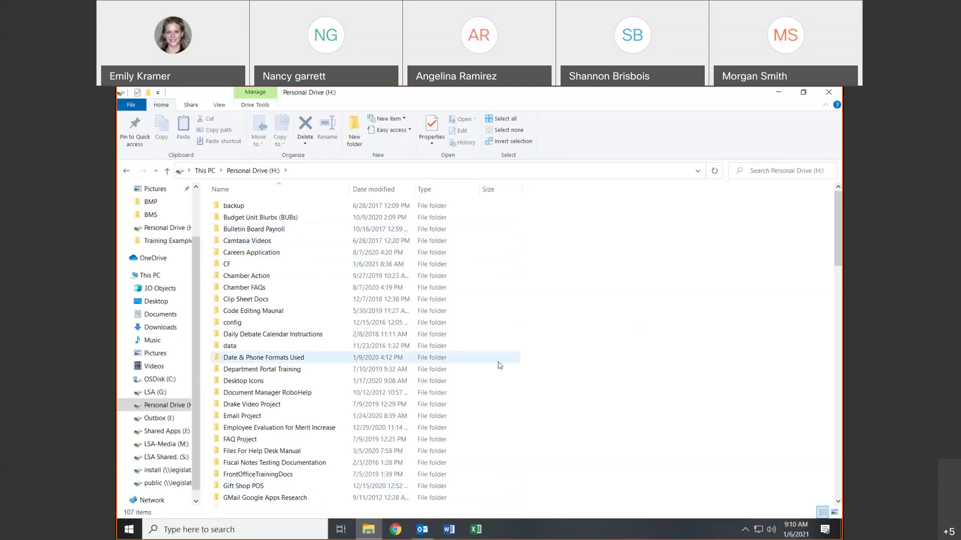
- Go back from Personal Drive (H:) to the This PC overview
left_click(126, 170)
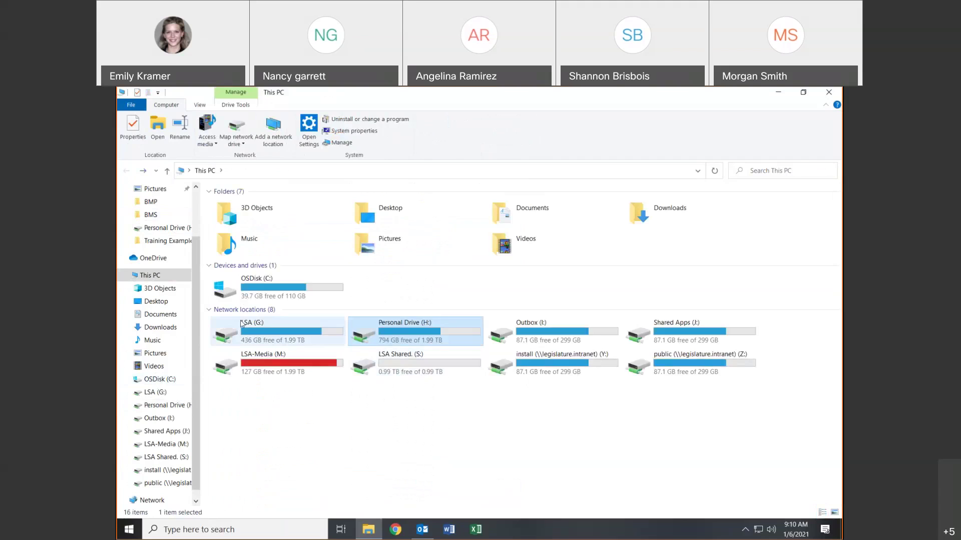
- Select OSDisk (C:), then open the LSA (G:) network drive to list its department folders
left_click(220, 293)
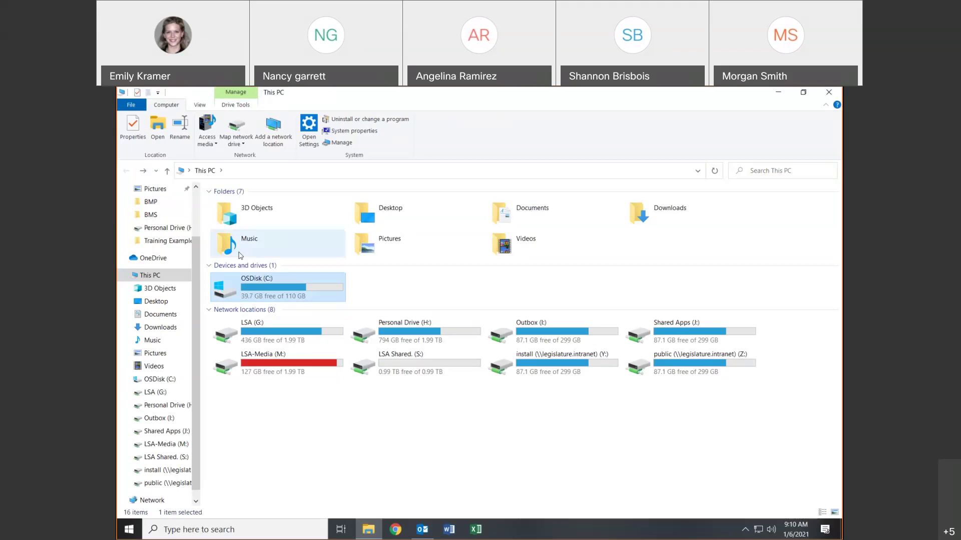
scroll(180, 216, "up", 2)
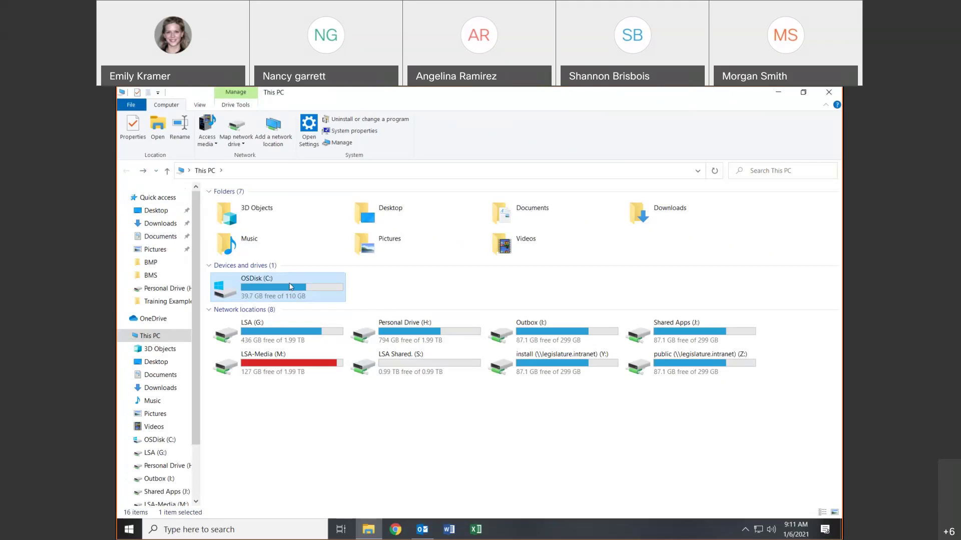
left_click(253, 337)
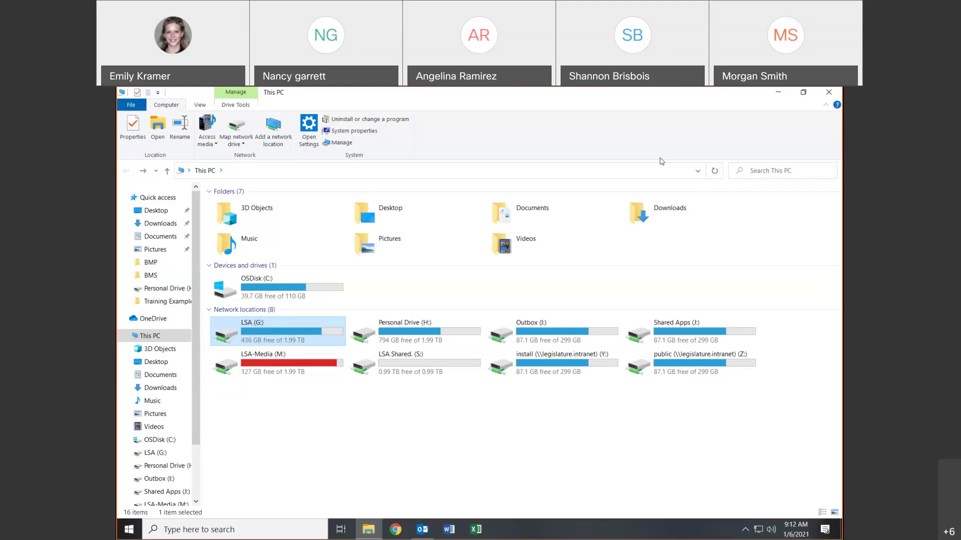
double_click(259, 325)
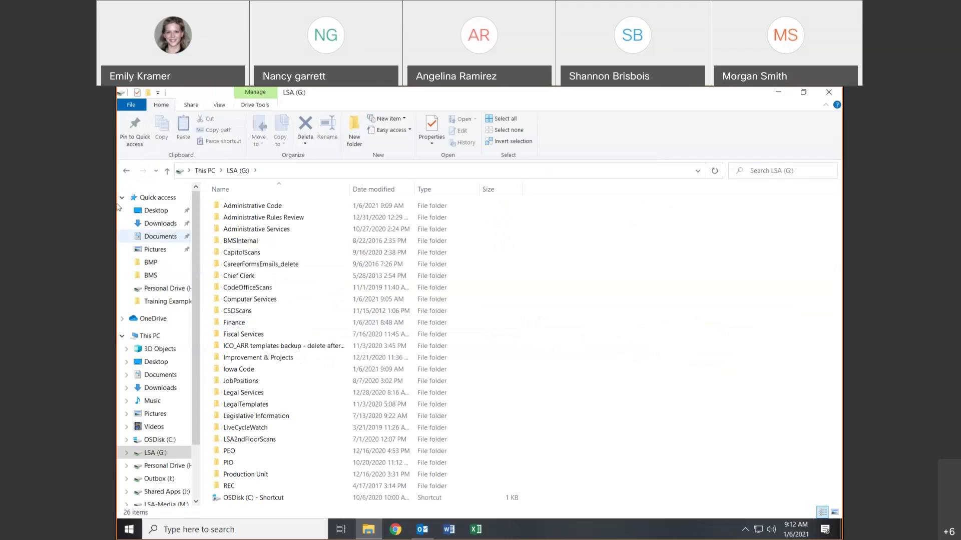
left_click(126, 172)
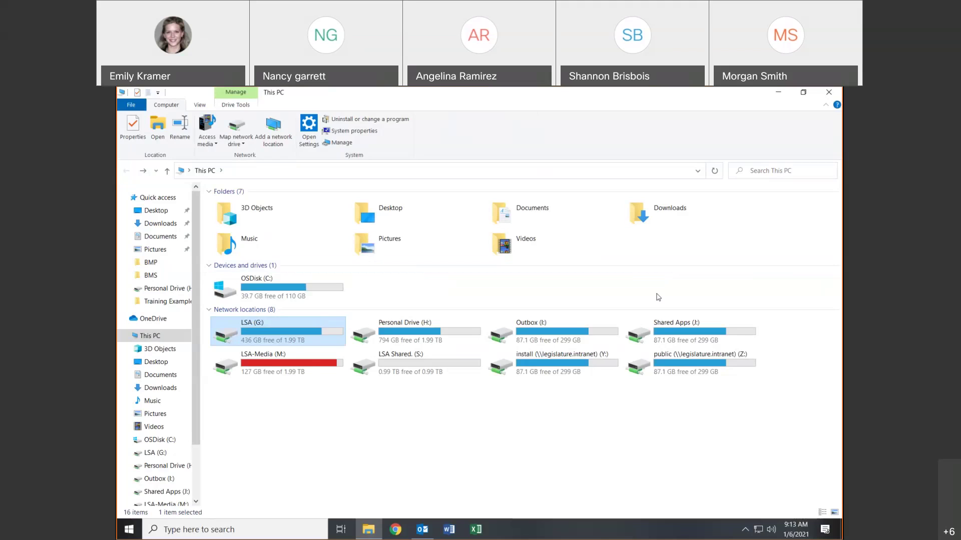
- Open the Outbox (I:) drive and then its Graphics folder
left_click(603, 346)
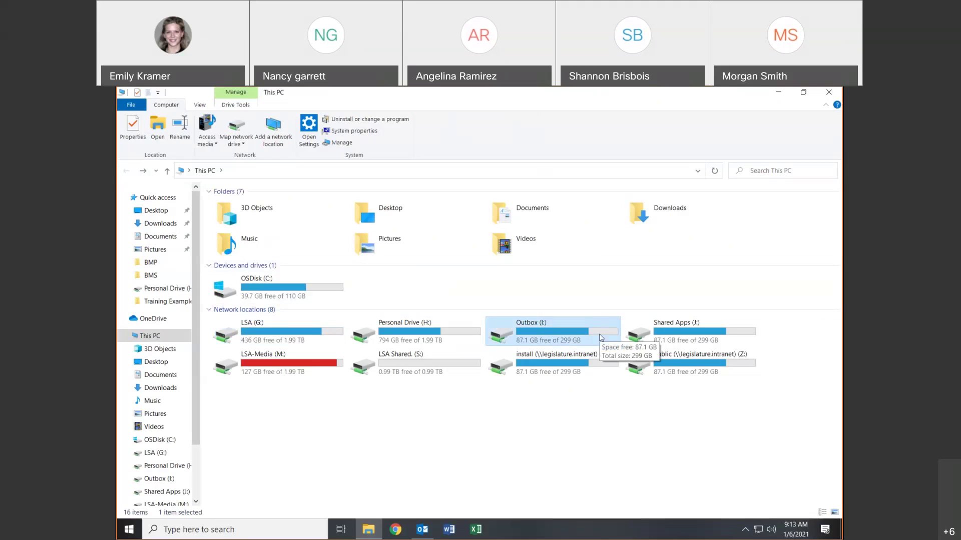
double_click(601, 338)
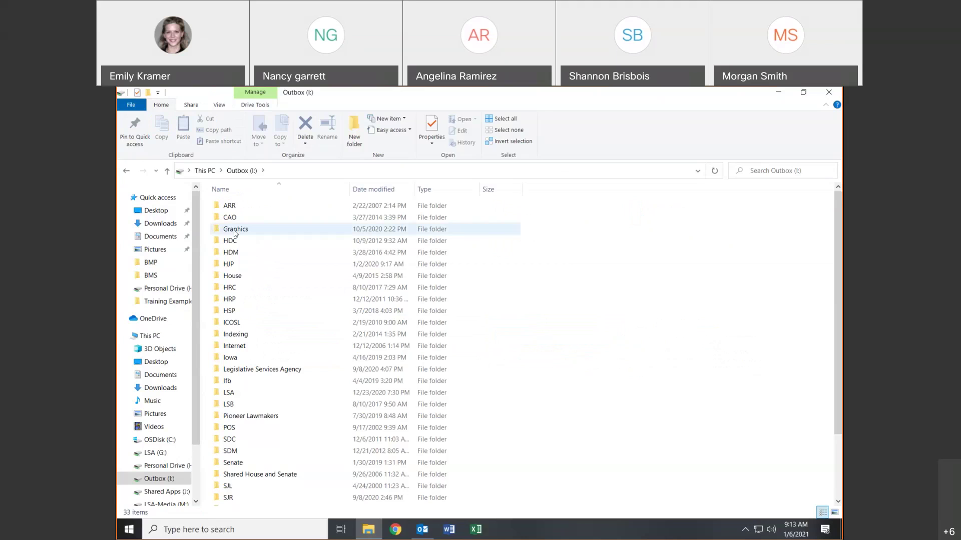
double_click(230, 230)
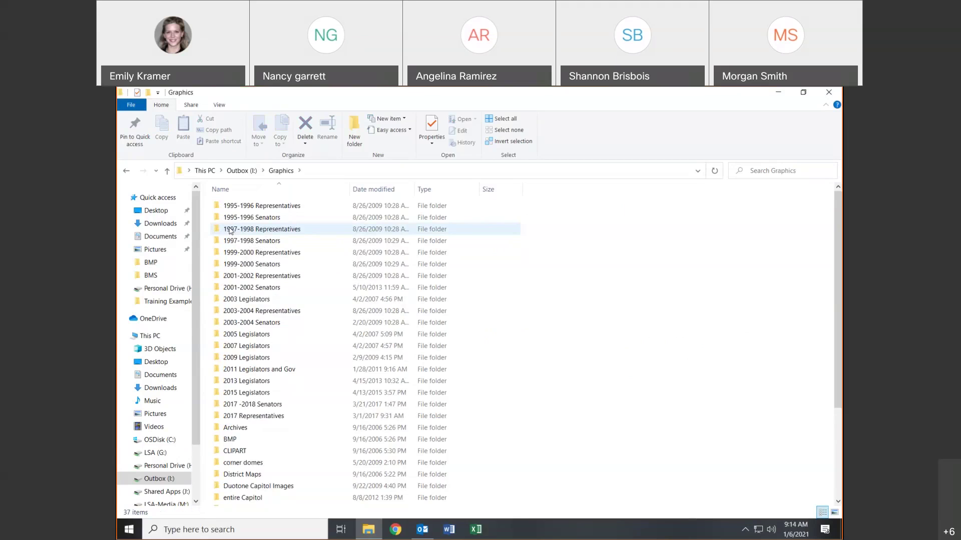
- Delete the 2001-2002 Senators folder from Graphics and return to the Outbox (I:) root
left_click(257, 288)
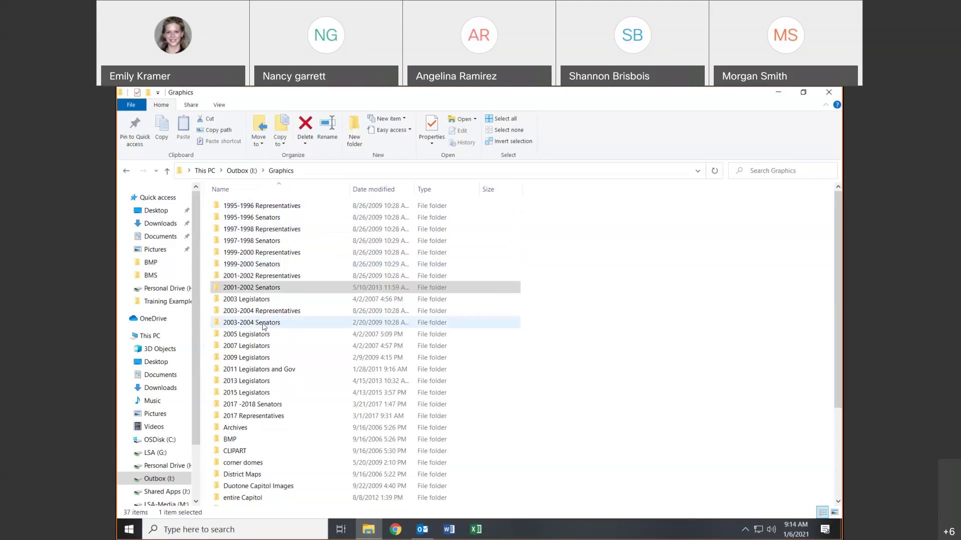
key("Delete")
scroll(276, 377, "down", 2)
scroll(275, 377, "down", 2)
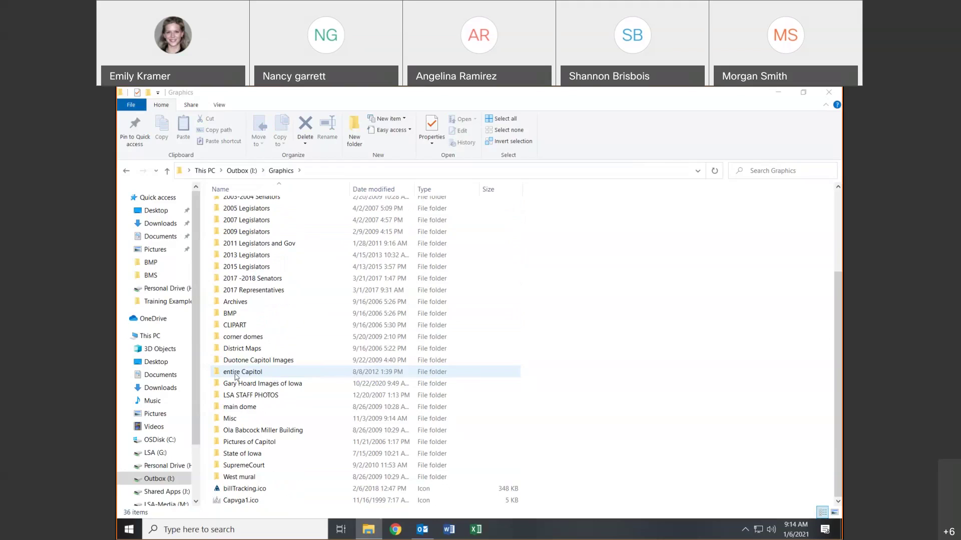
left_click(173, 478)
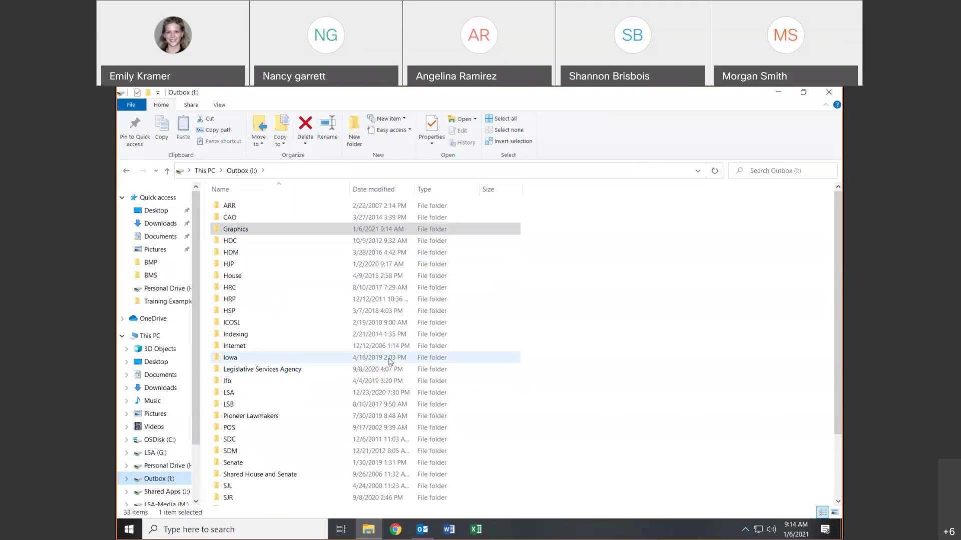
- Select the Graphics folder, then go up from Outbox (I:) to This PC
left_click(246, 230)
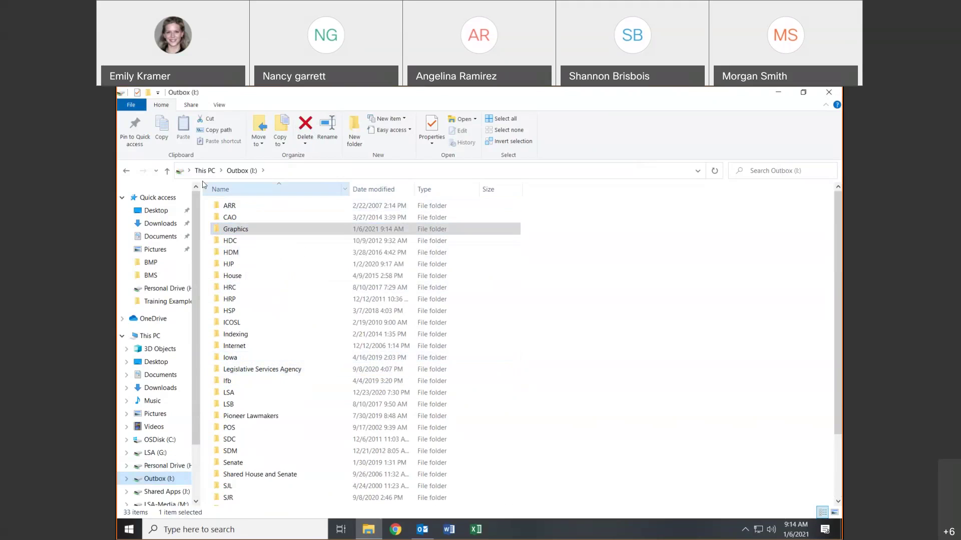
left_click(150, 335)
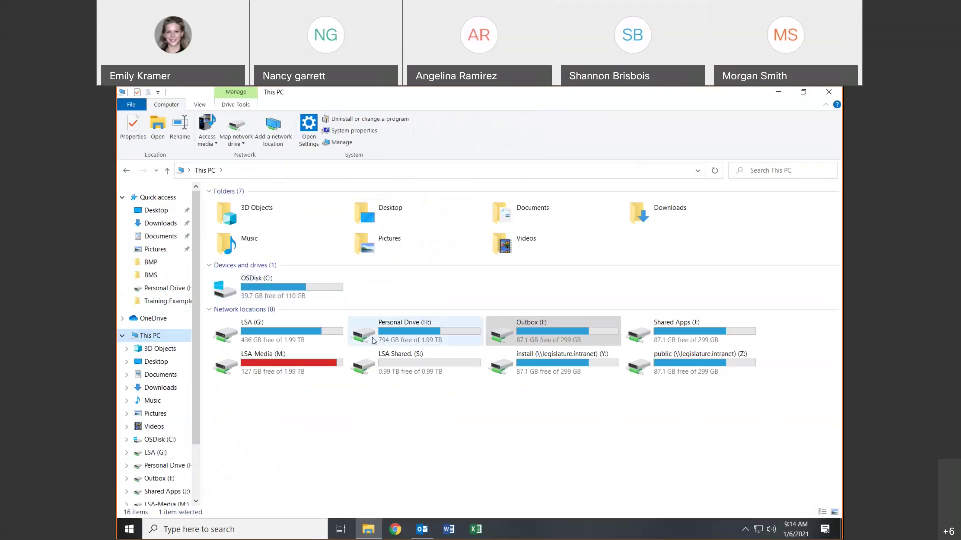
left_click(373, 341)
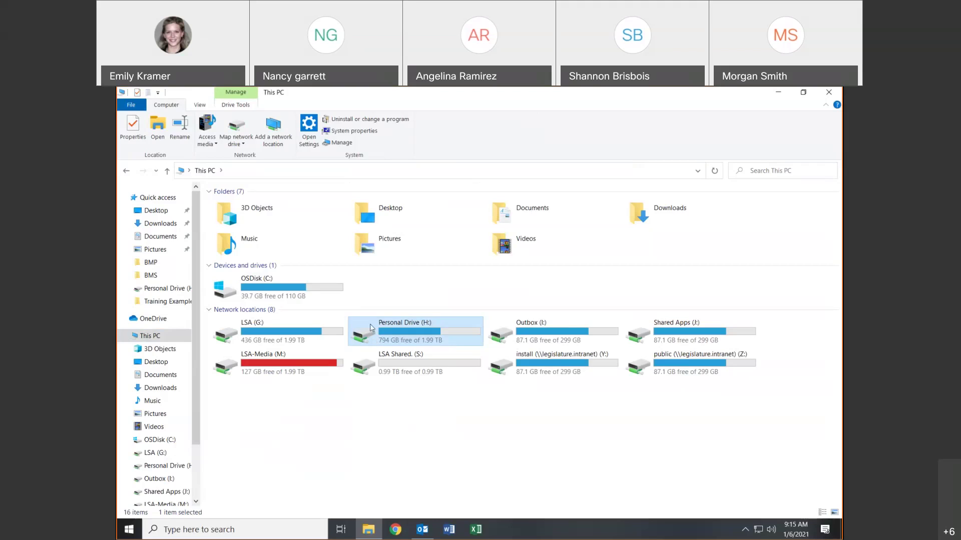
left_click(291, 327)
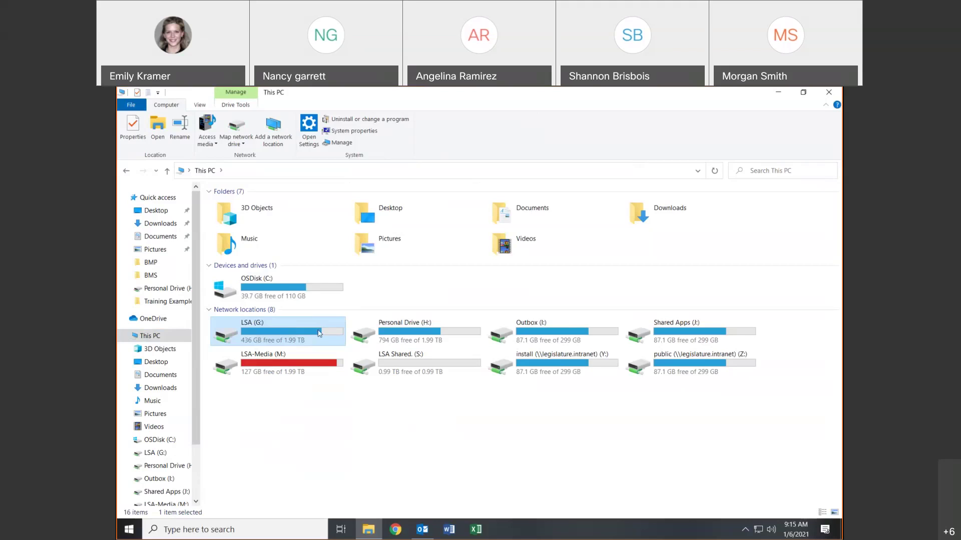
left_click(545, 343)
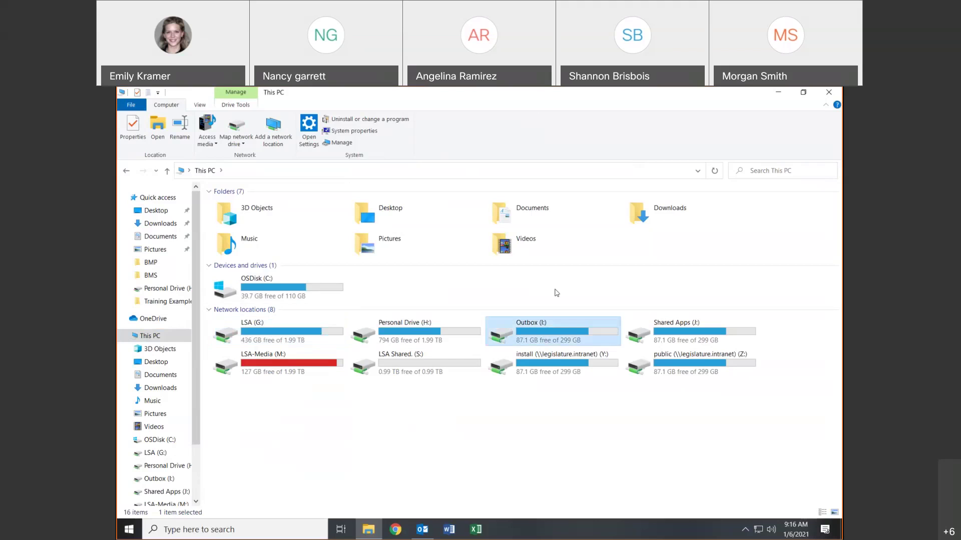
- Open Outbox (I:) and Graphics, close that window, and start a new File Explorer at This PC
double_click(568, 326)
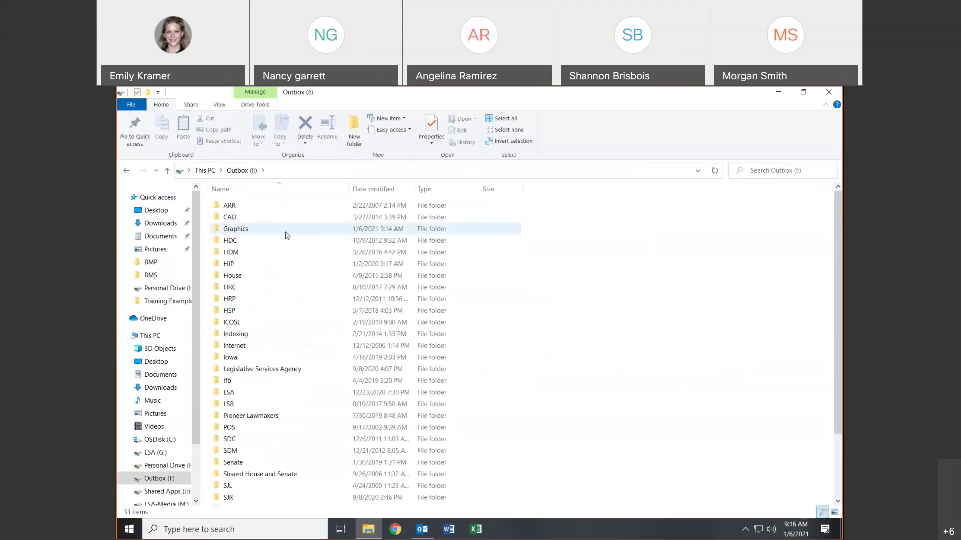
double_click(255, 234)
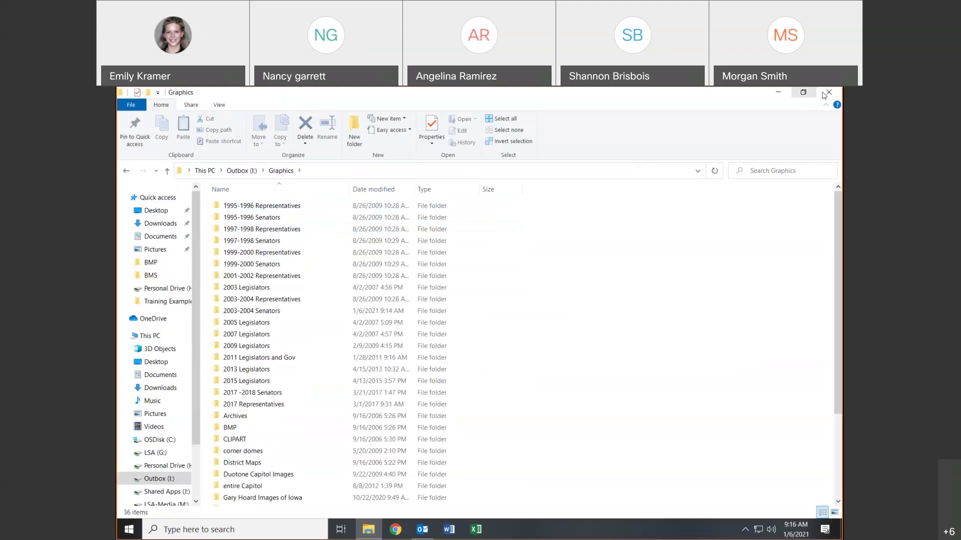
left_click(778, 92)
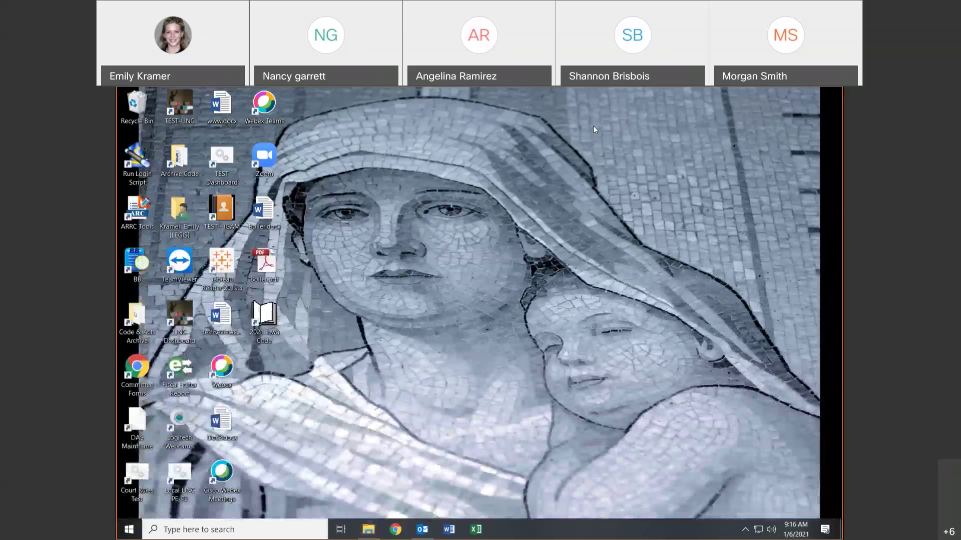
left_click(378, 529)
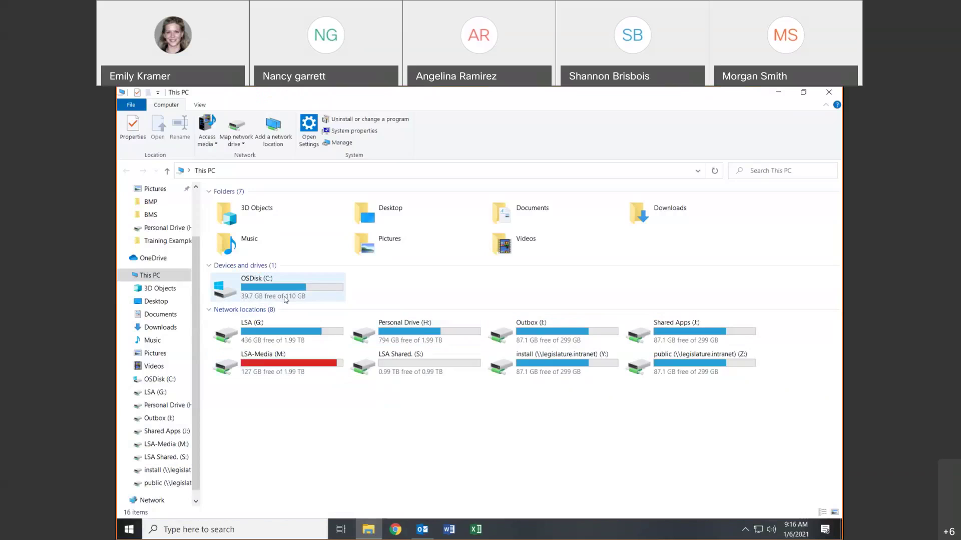
double_click(395, 334)
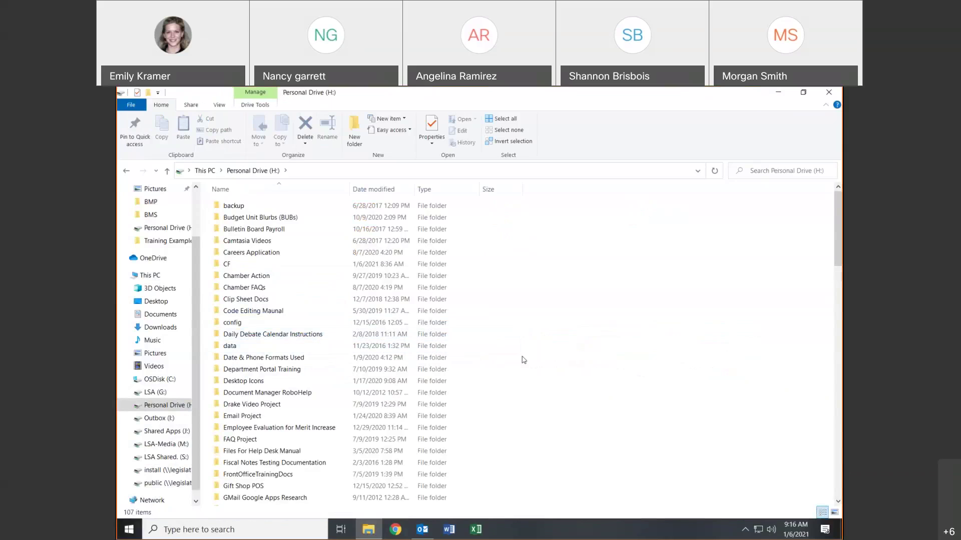
scroll(523, 358, "down", 2)
scroll(523, 359, "down", 2)
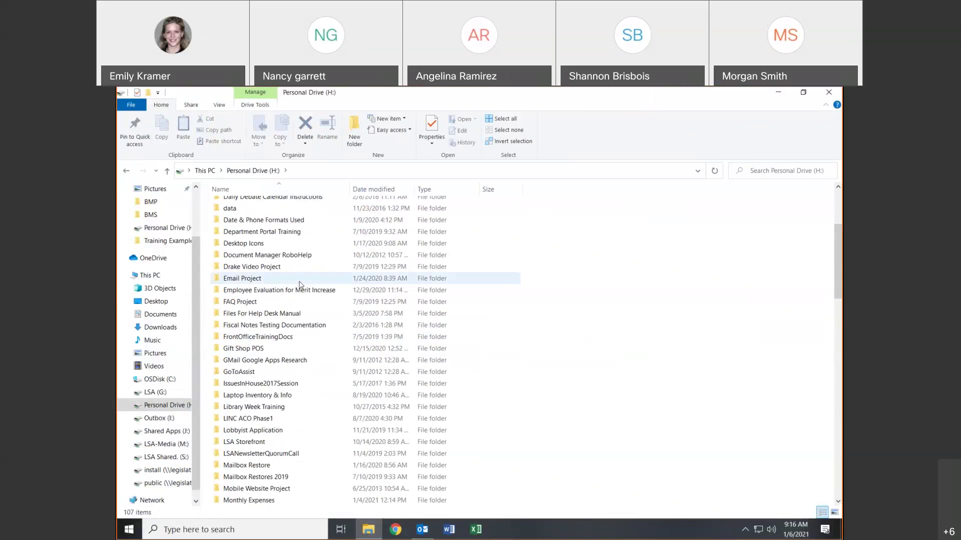
mouse_move(272, 363)
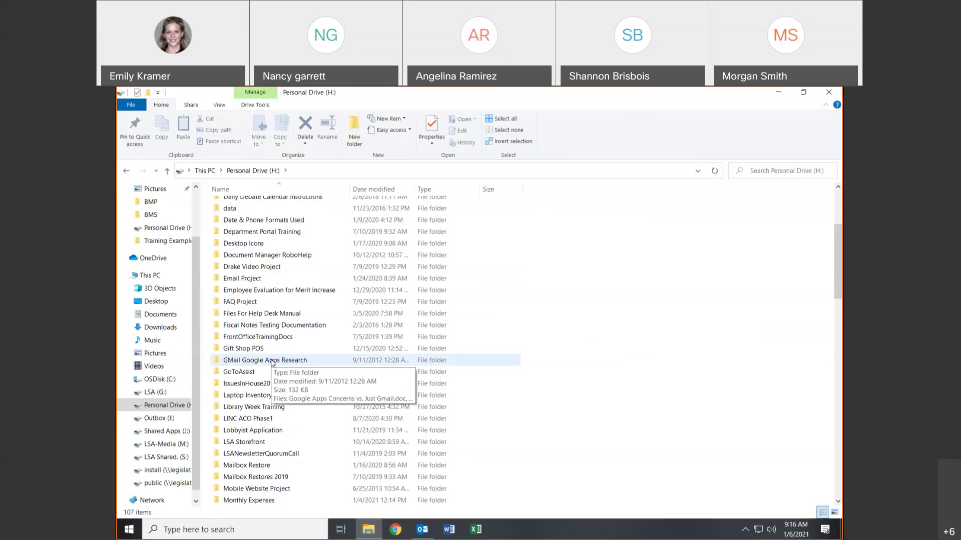
scroll(665, 367, "down", 4)
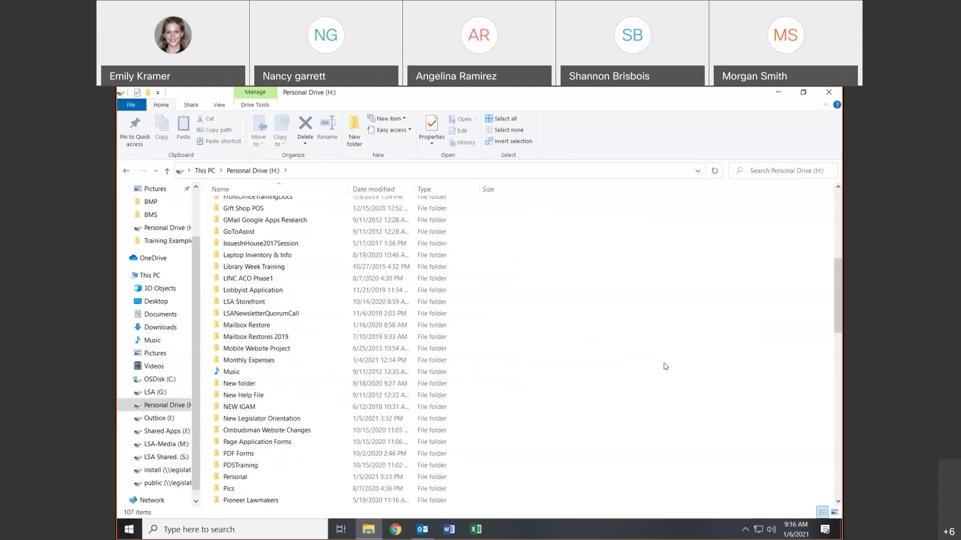
left_click(449, 529)
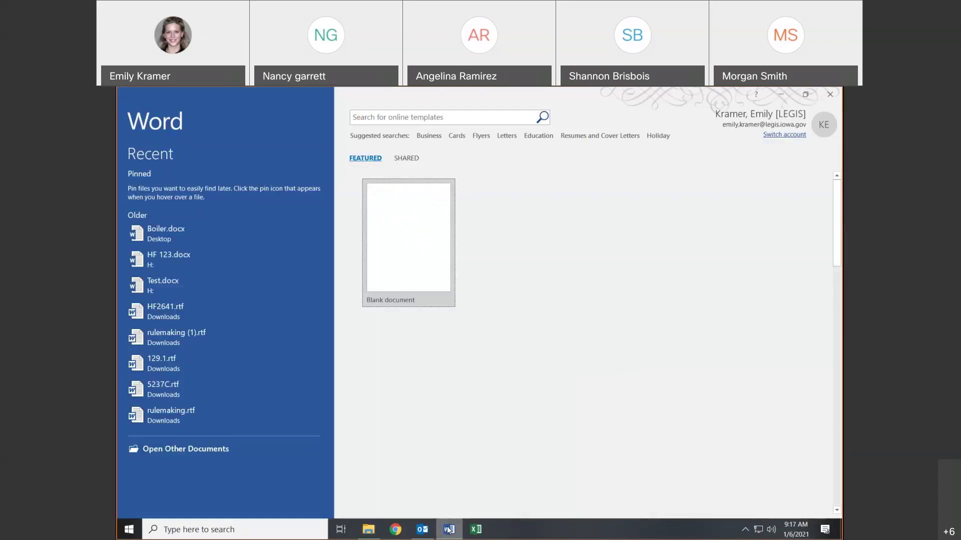
- Start a new blank Word document
left_click(364, 231)
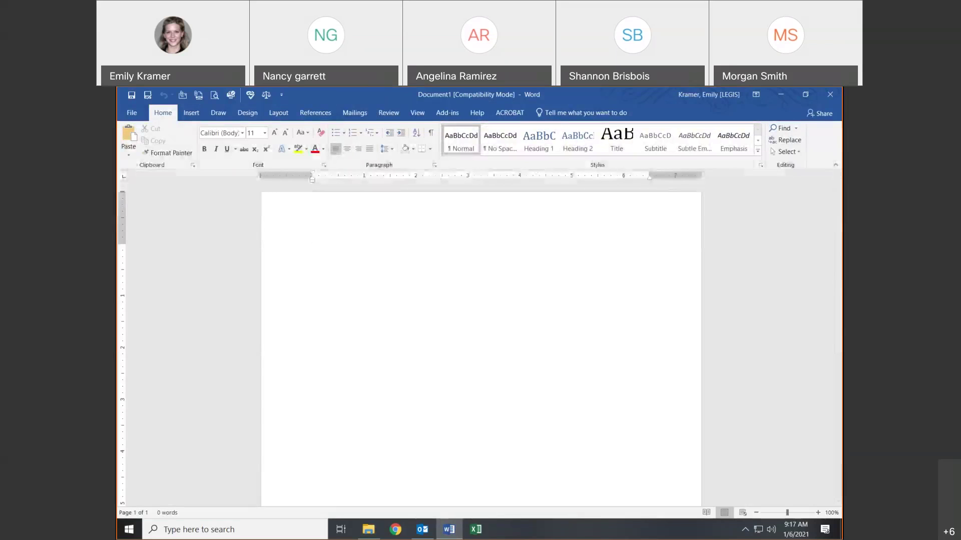
left_click(146, 96)
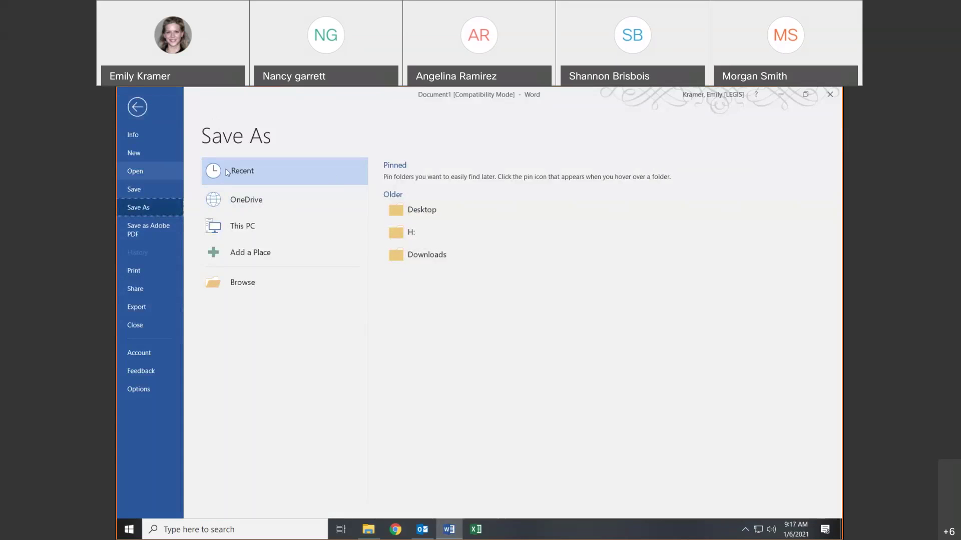
left_click(137, 106)
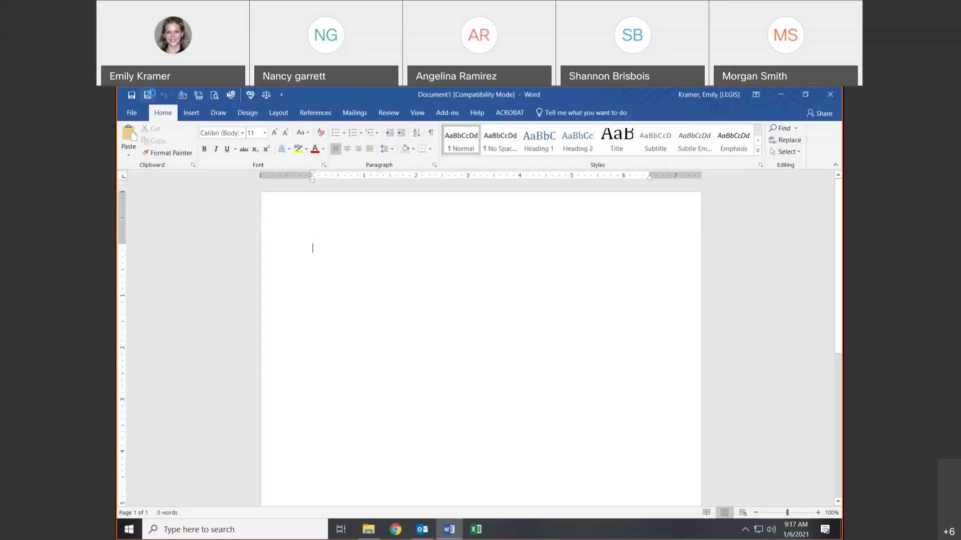
- Save the blank document as Test.docx on Personal Drive (H:)
left_click(150, 95)
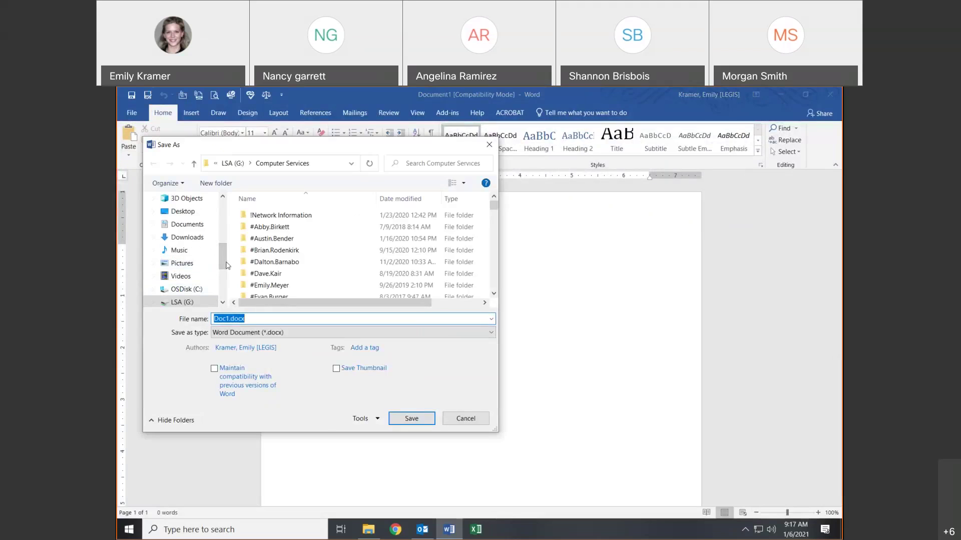
scroll(195, 277, "down", 1)
left_click(192, 278)
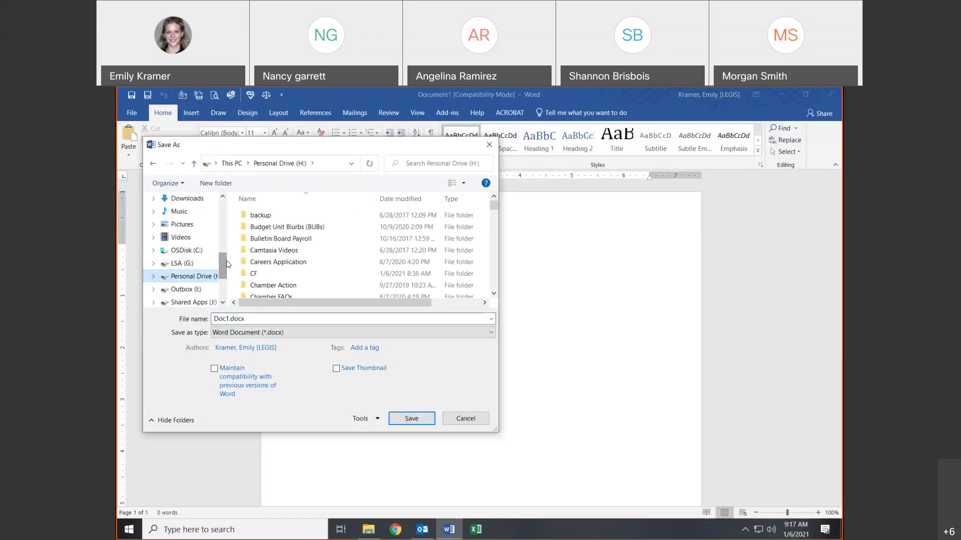
left_click_drag(226, 264, 247, 265)
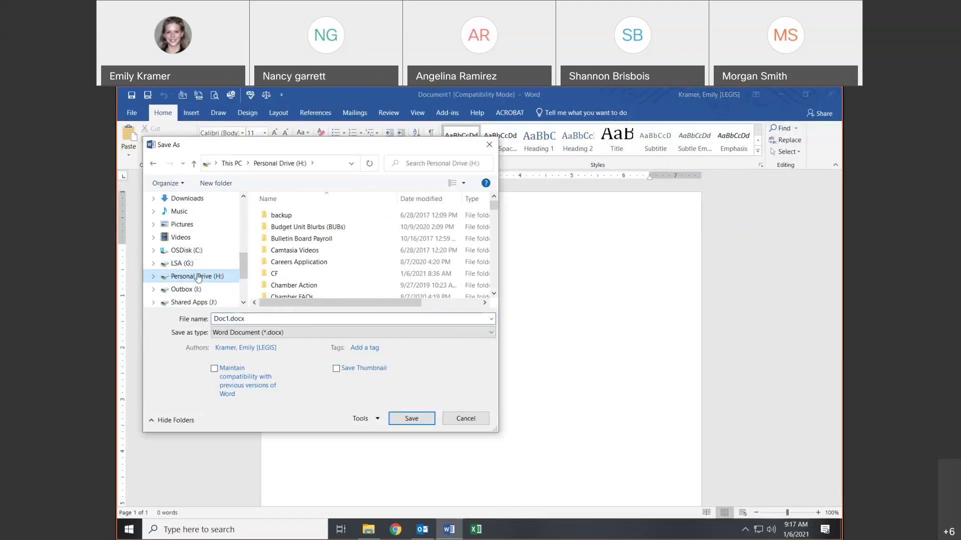
left_click(260, 321)
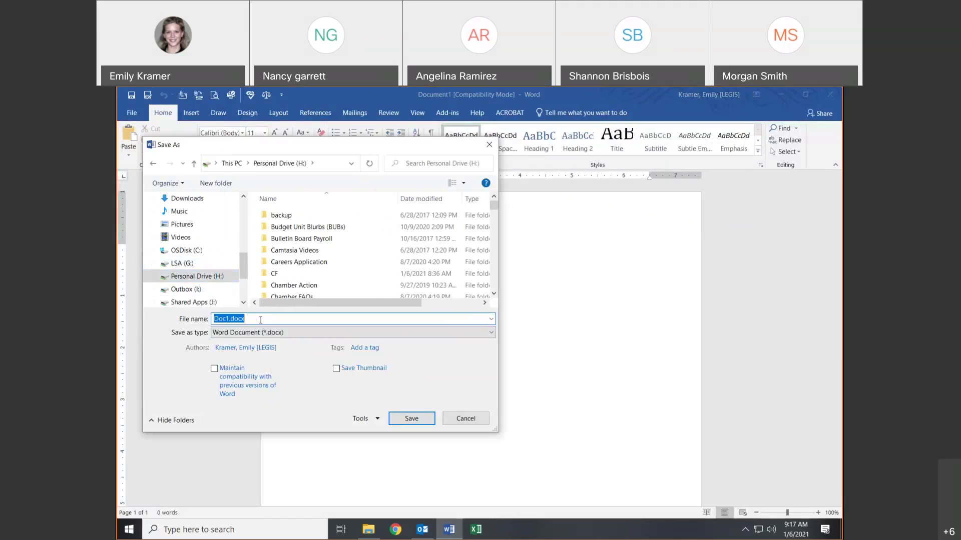
type("Test")
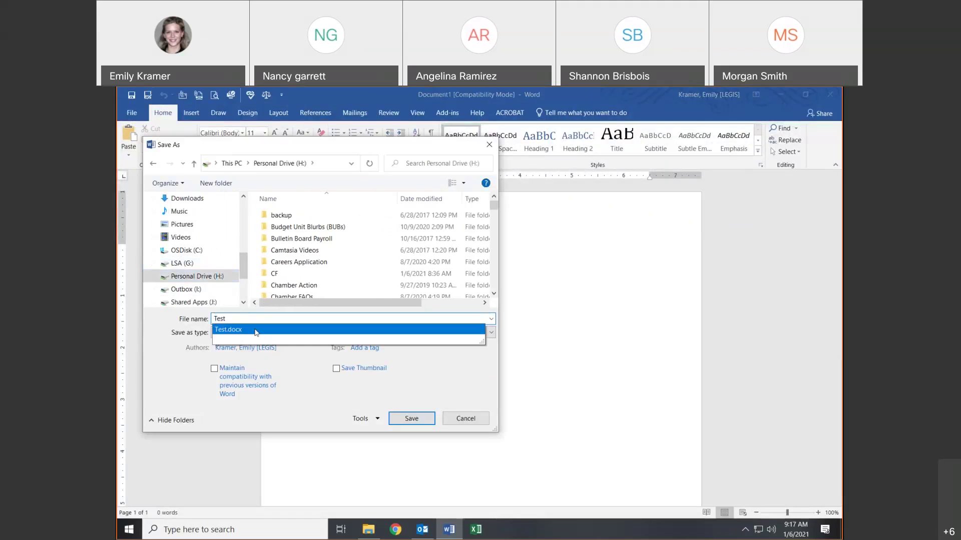
left_click(255, 331)
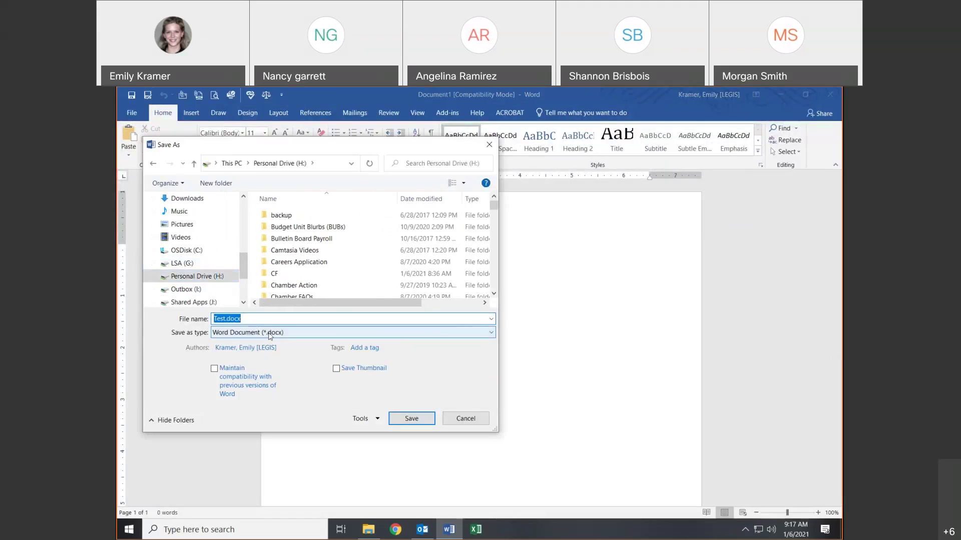
left_click(421, 422)
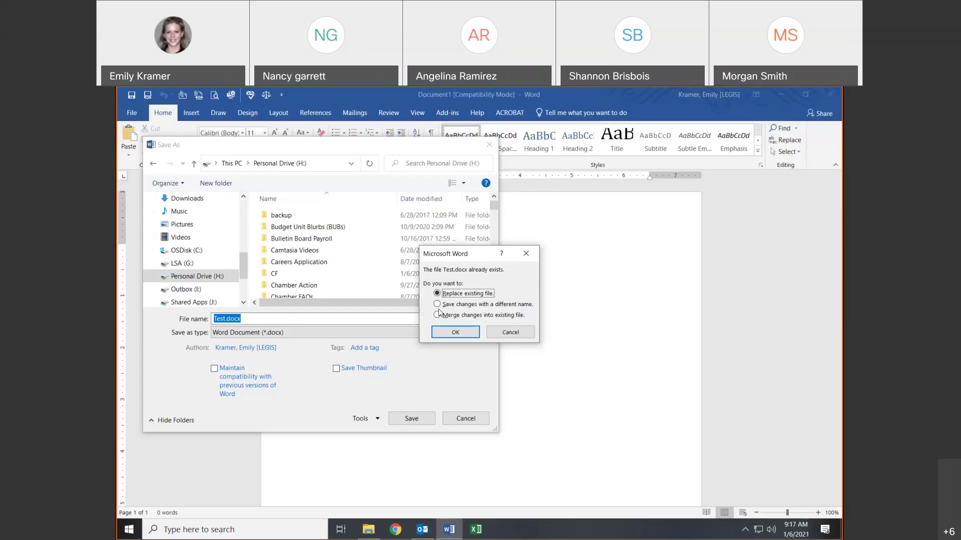
- Choose Replace existing file for Test.docx, confirm with OK, then close Word
left_click(449, 306)
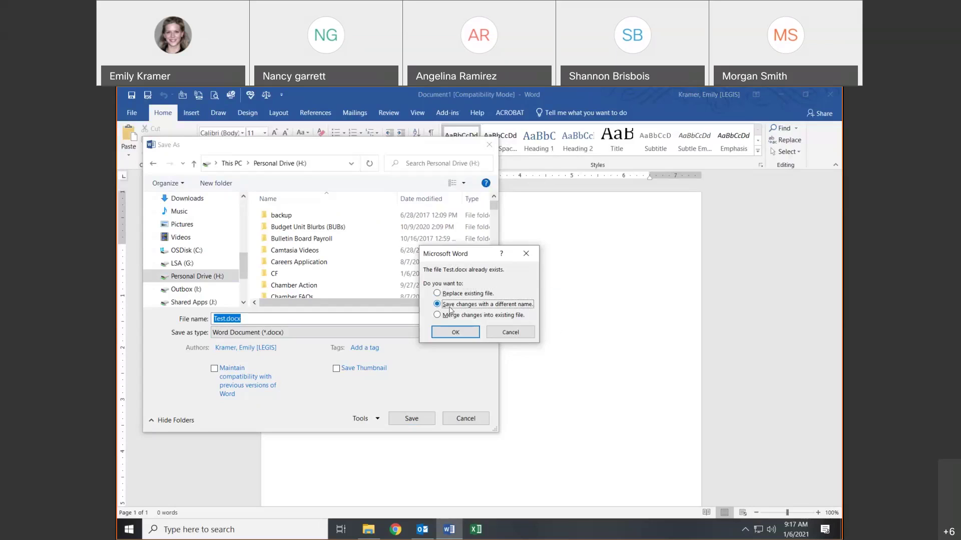
left_click(442, 294)
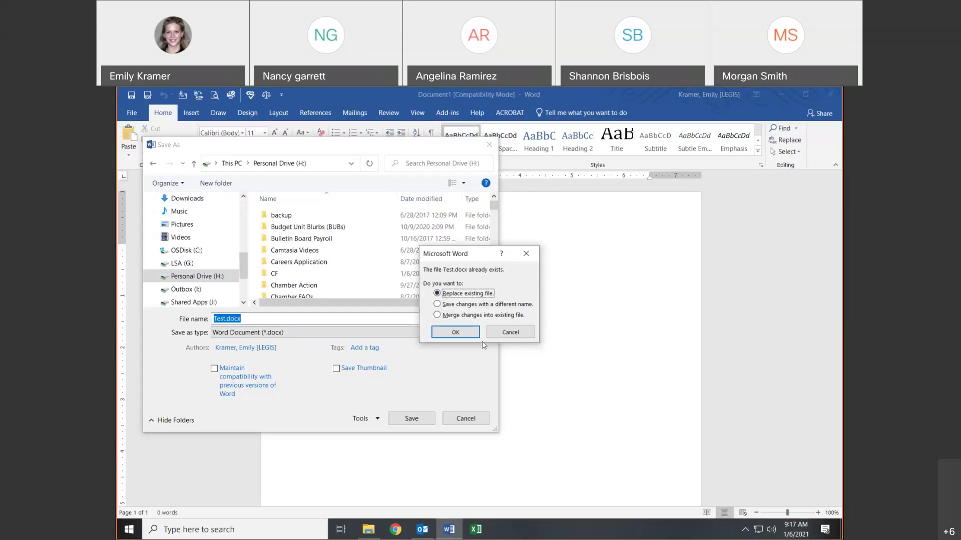
left_click(458, 332)
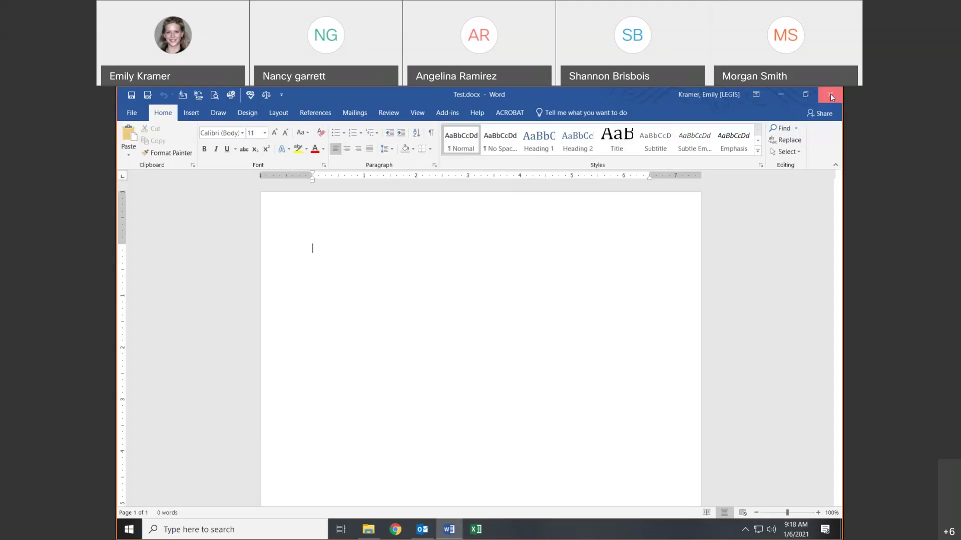
left_click(830, 94)
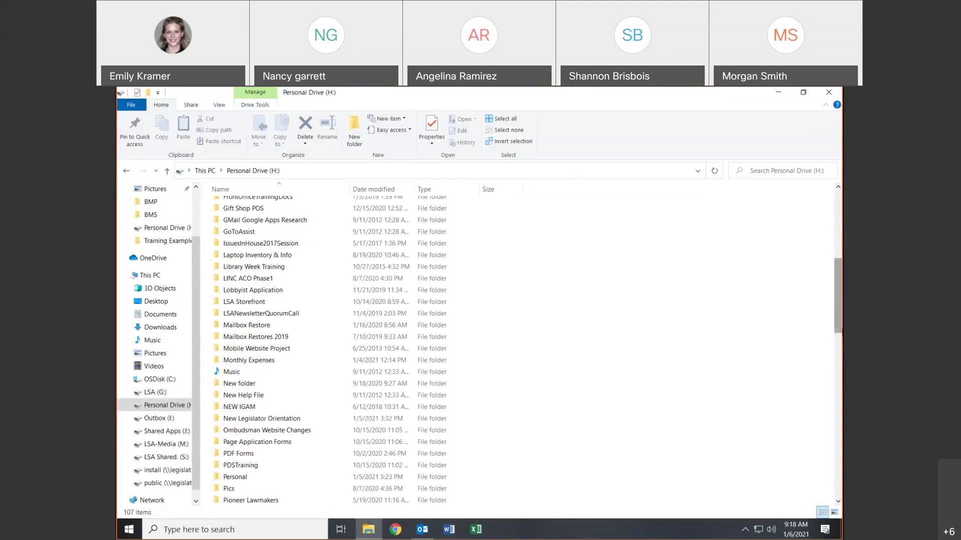
- Select Test.docx (1/6/2021 9:18 AM), then visit Desktop Icons and return to Personal Drive (H:)
left_click_drag(838, 314, 821, 477)
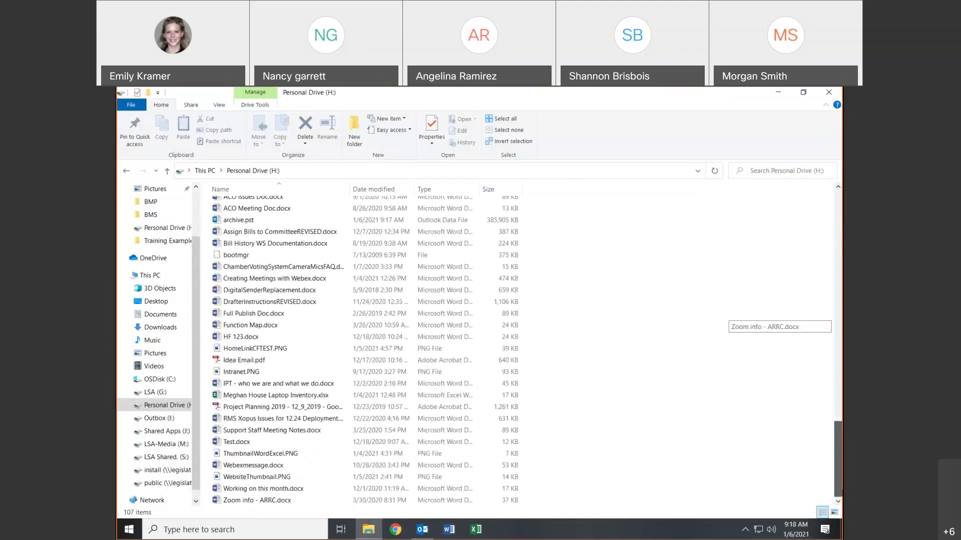
left_click(251, 442)
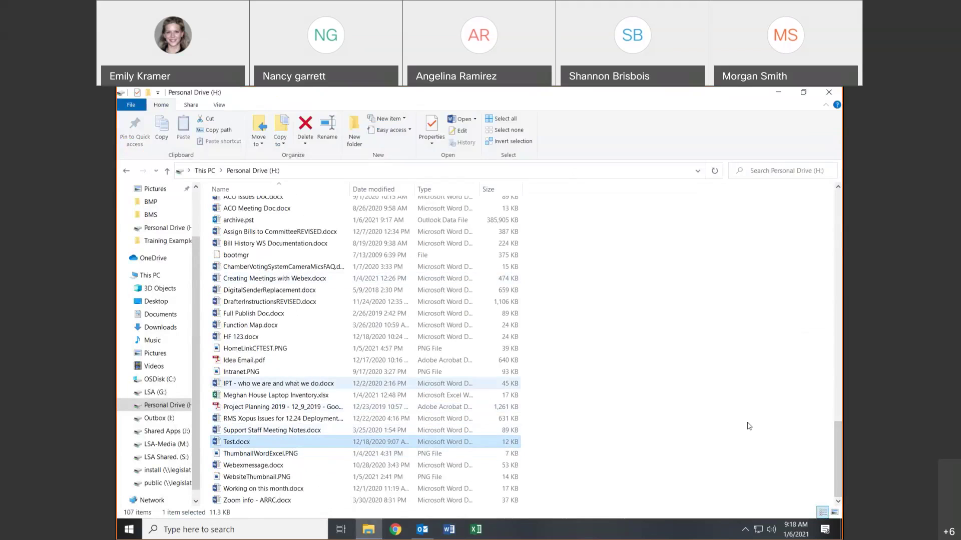
scroll(798, 392, "up", 1)
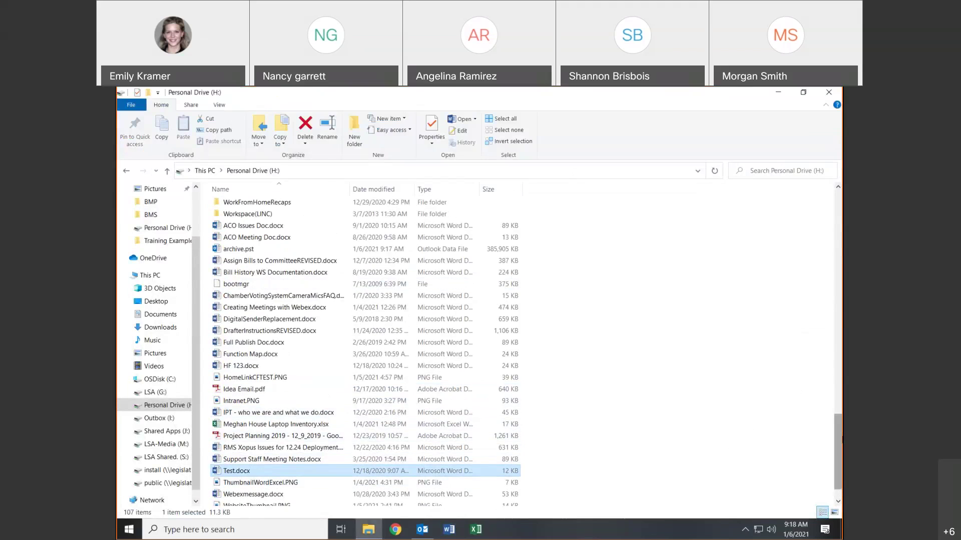
left_click_drag(837, 450, 837, 220)
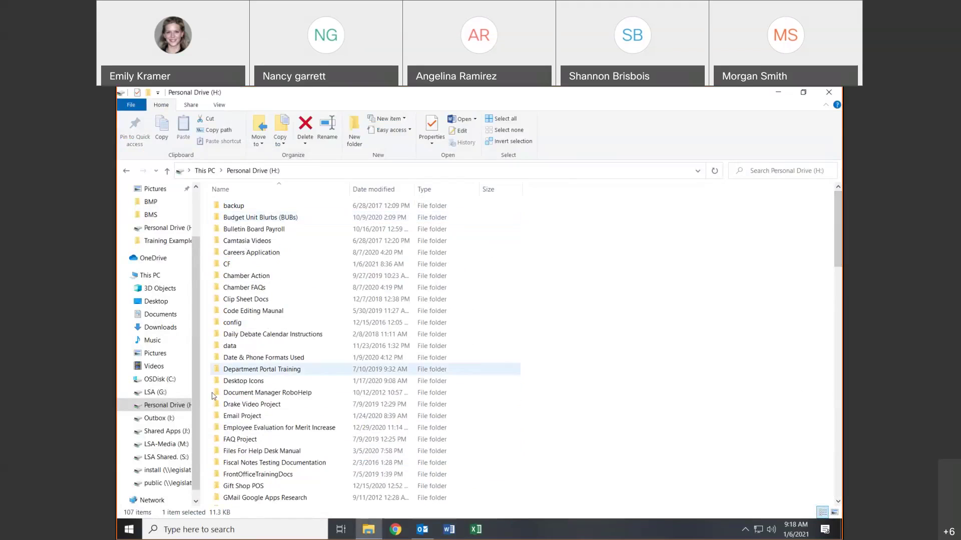
double_click(245, 381)
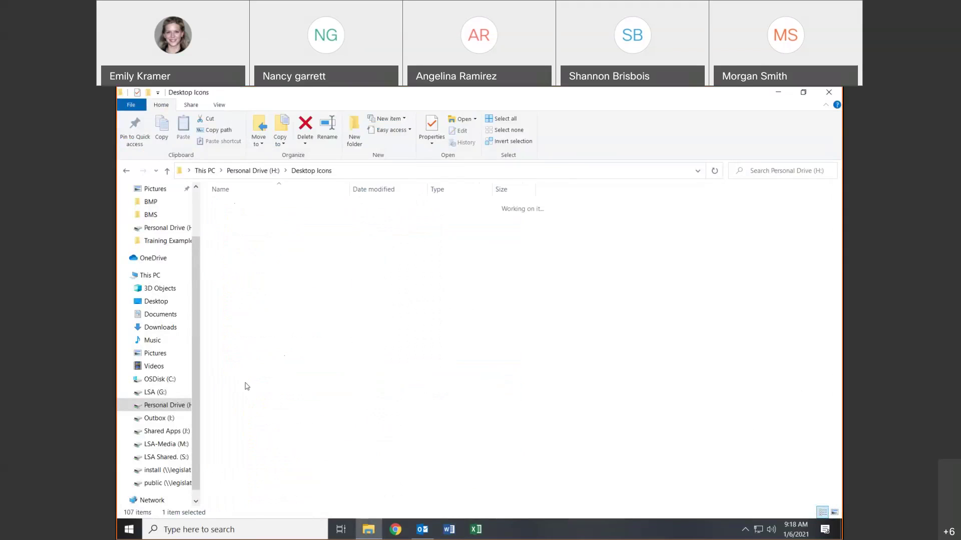
left_click(128, 170)
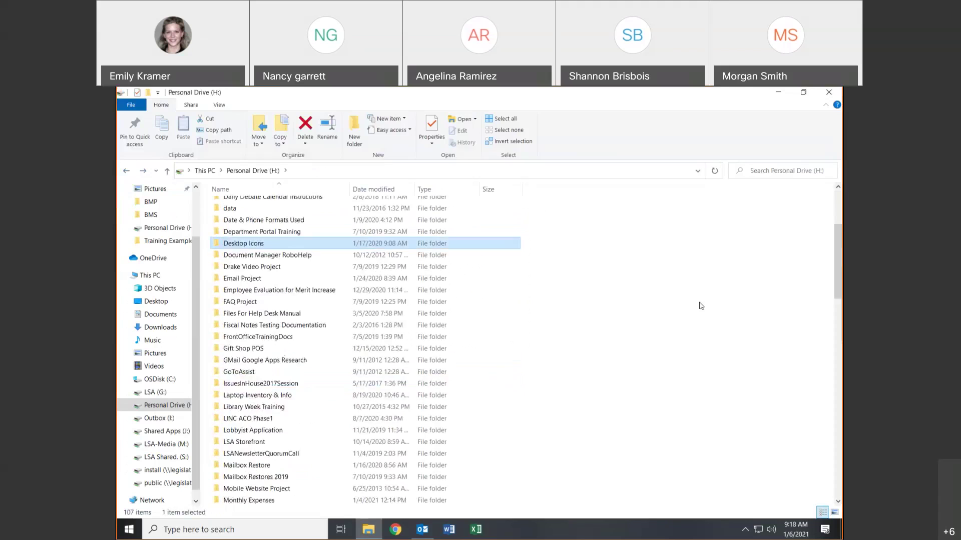
scroll(712, 320, "down", 13)
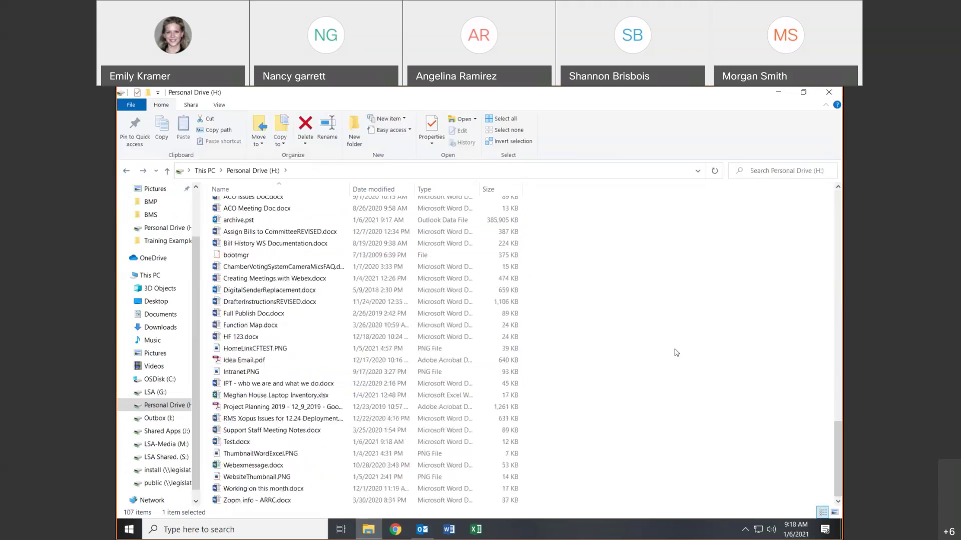
left_click(398, 291)
- Create a folder named TESTTrain on Personal Drive (H:), open it, and go back
left_click(364, 123)
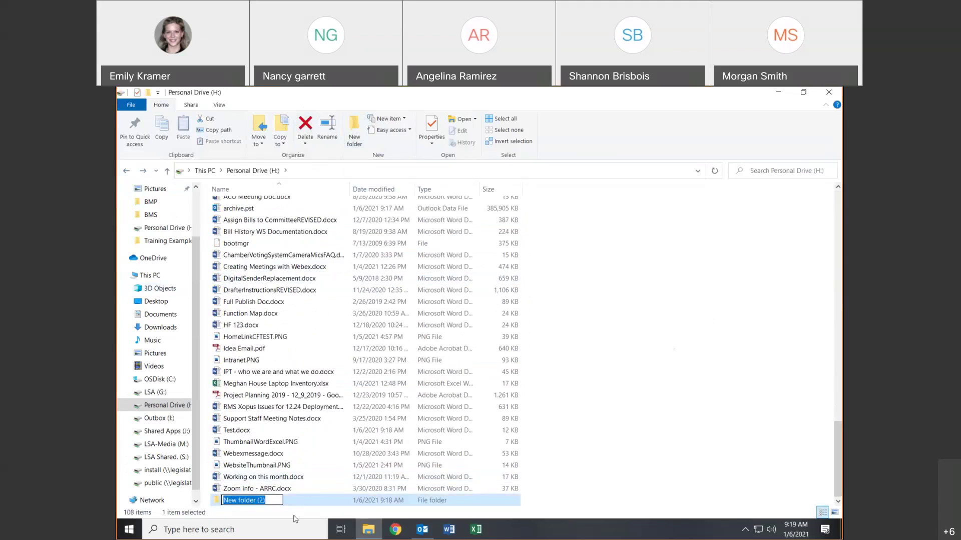
type("TESTTrain")
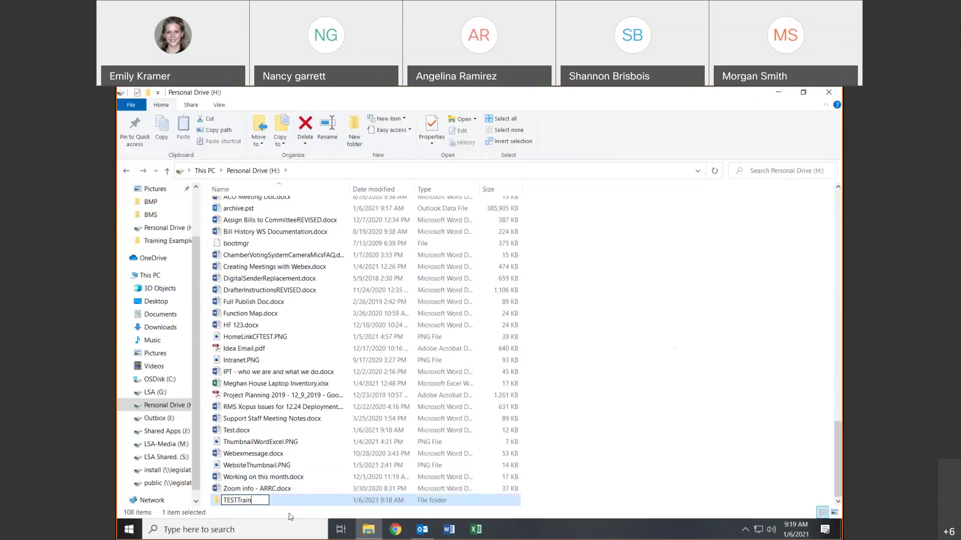
left_click(602, 408)
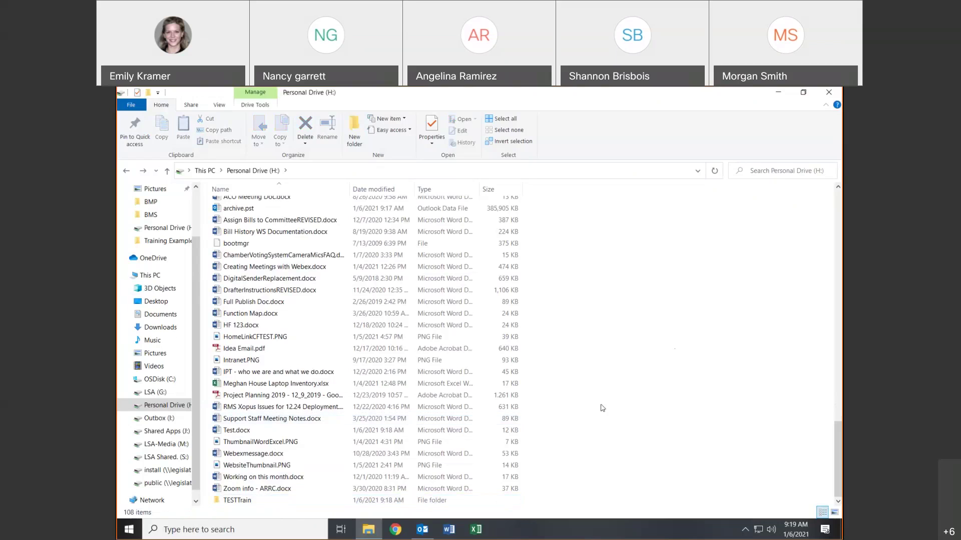
double_click(250, 501)
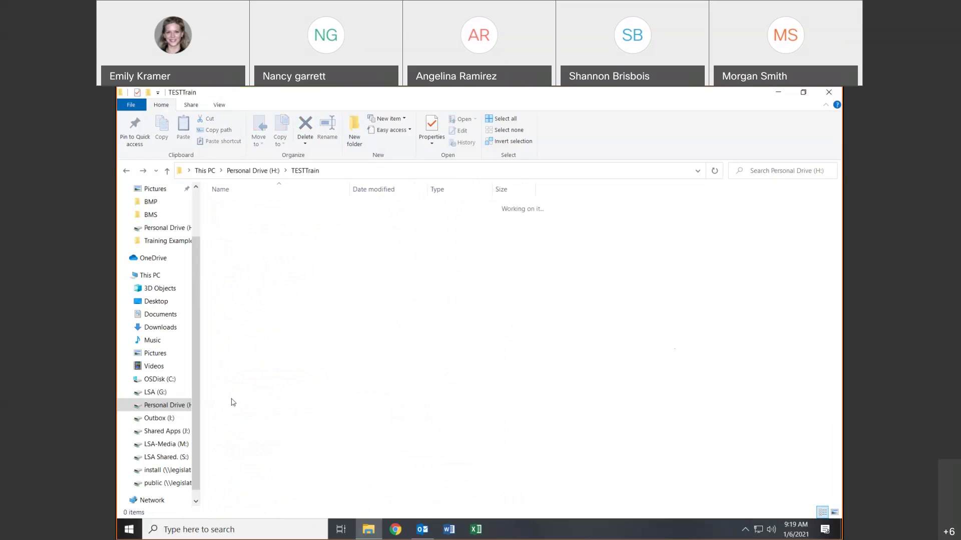
left_click(131, 172)
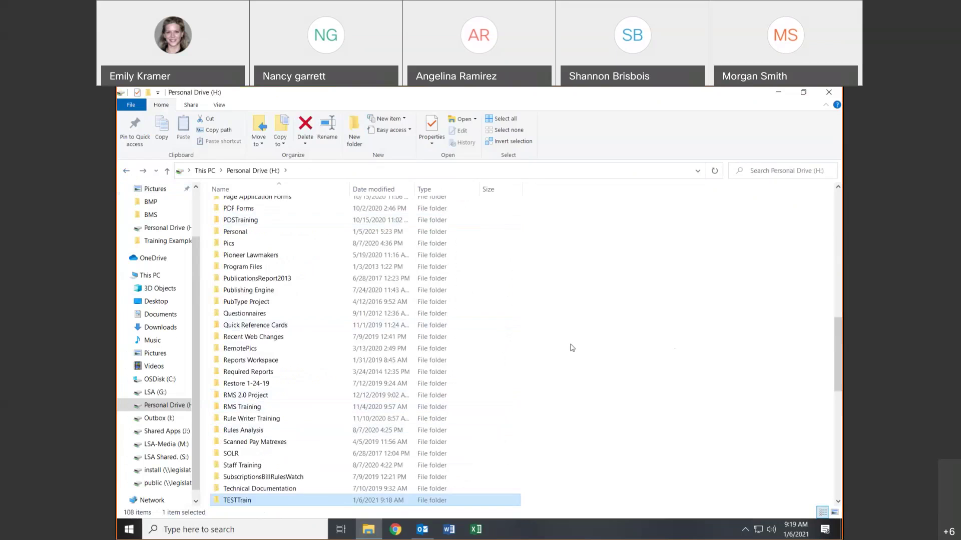
- Rename 'New folder' on Personal Drive (H:) to 1Newsletter, then go back to This PC
scroll(315, 246, "up", 9)
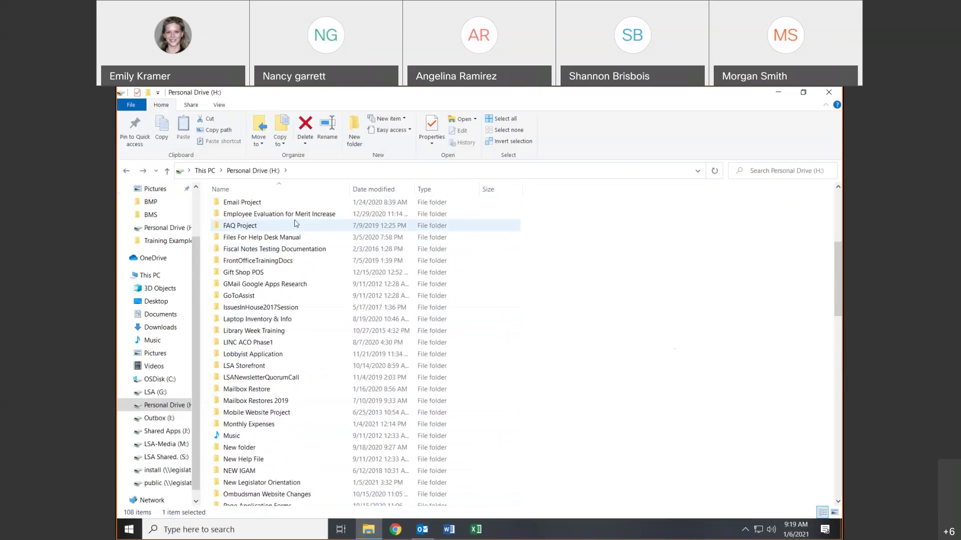
scroll(297, 224, "up", 5)
scroll(297, 223, "up", 1)
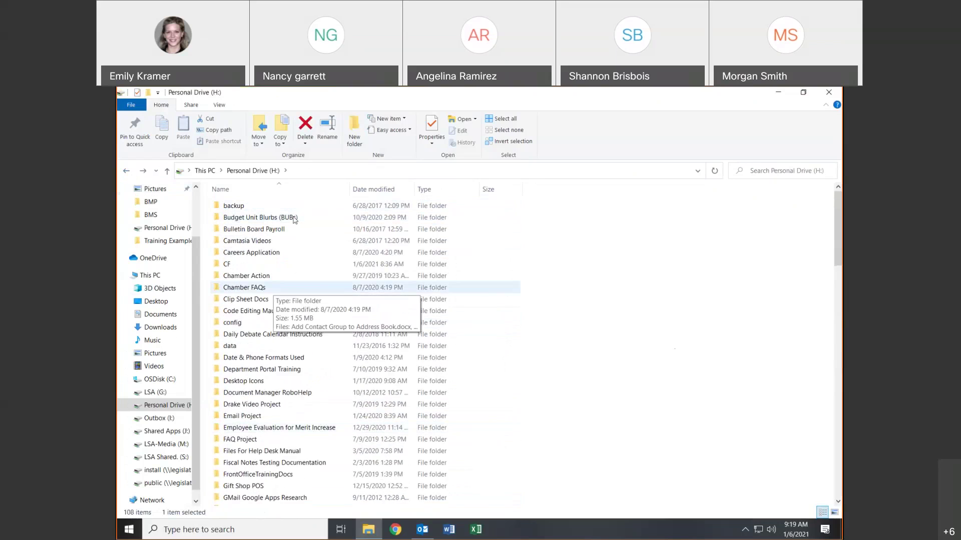
scroll(294, 222, "down", 8)
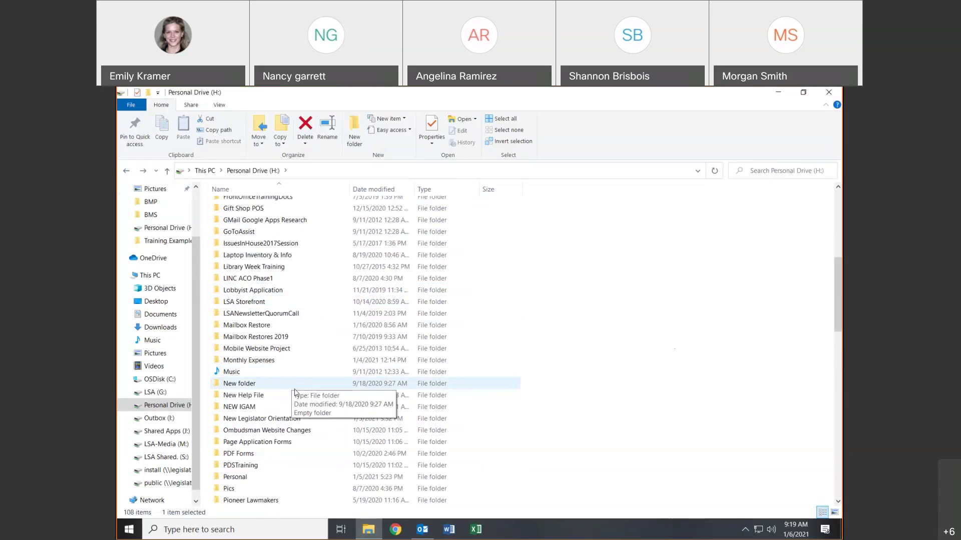
left_click(227, 384)
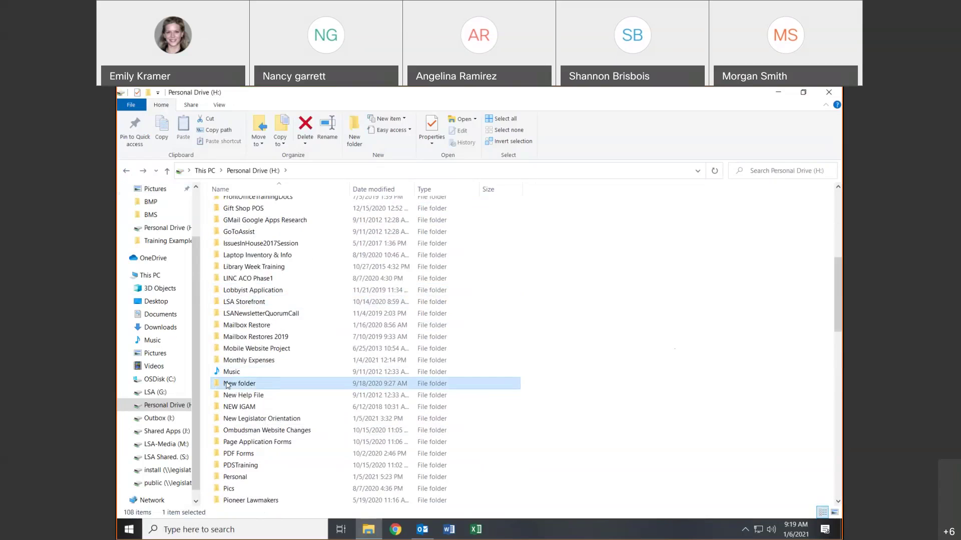
left_click(227, 384)
left_click(261, 386)
left_click_drag(260, 388, 205, 388)
type("1Newsletter")
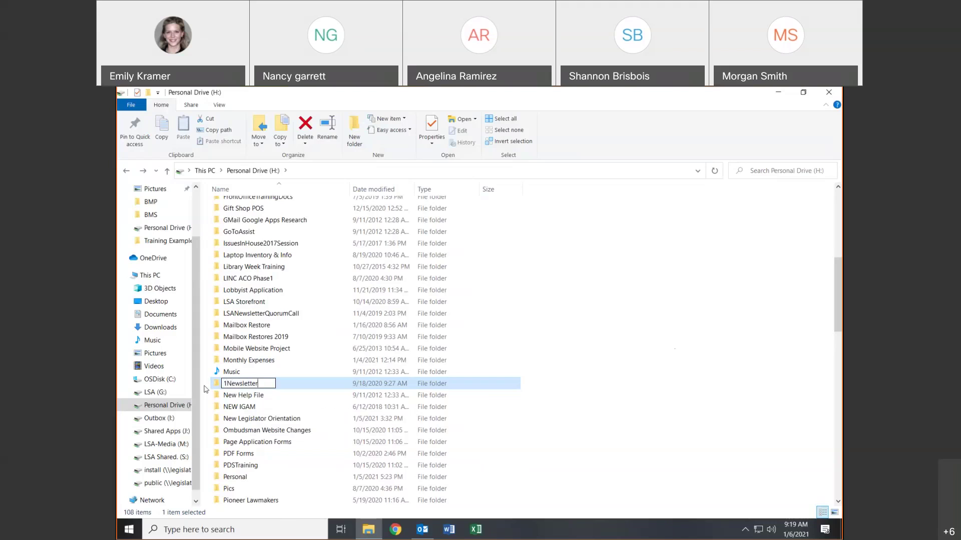
key("Return")
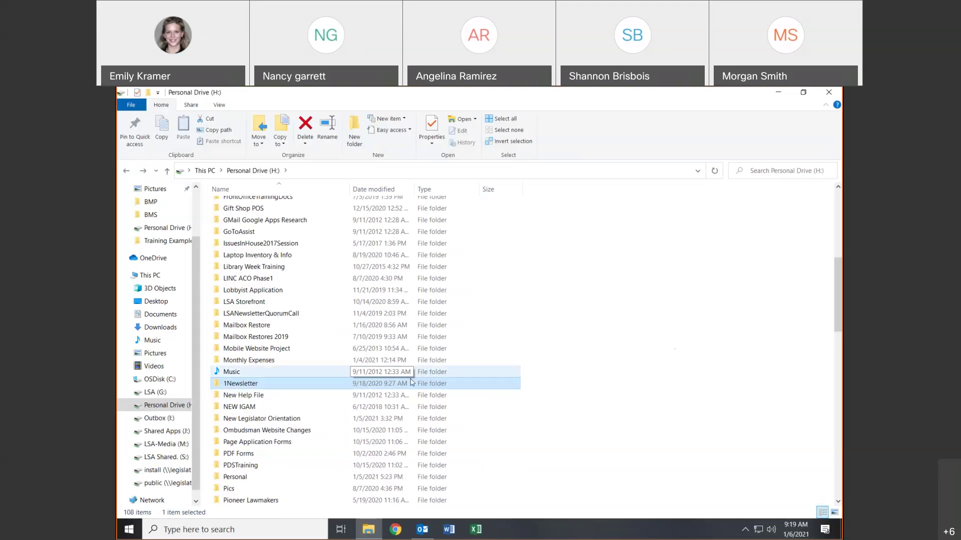
scroll(572, 405, "up", 3)
left_click(123, 170)
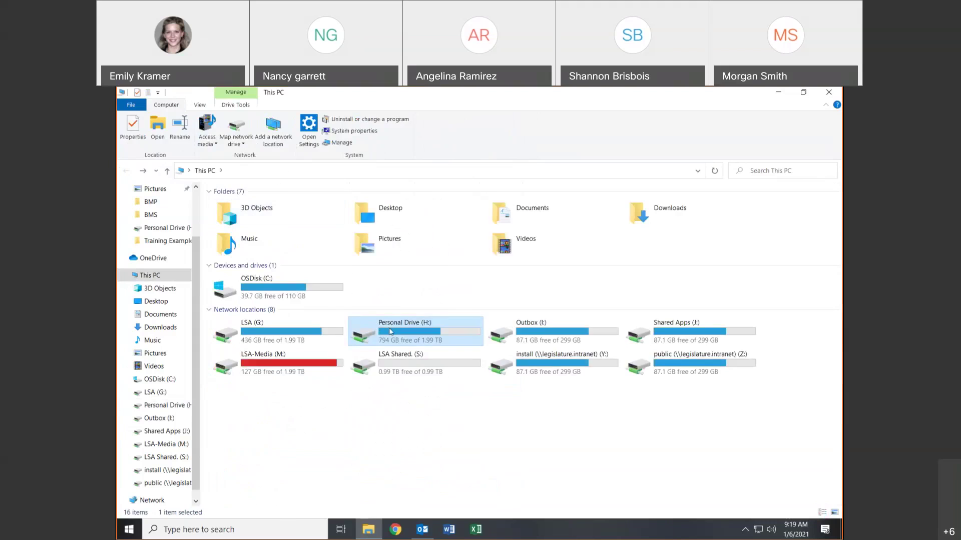
- Reopen Personal Drive (H:) from This PC and scroll through its 108 items
double_click(390, 332)
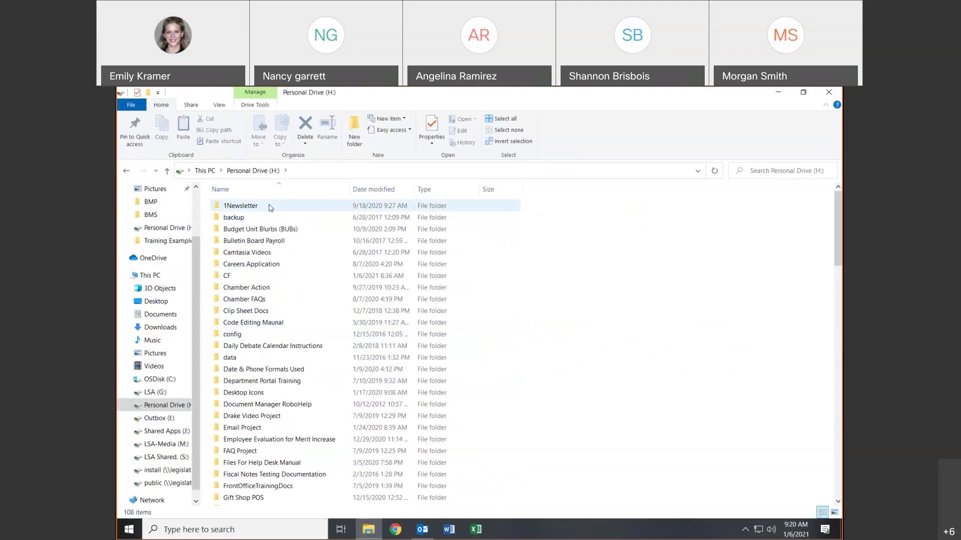
scroll(342, 280, "down", 15)
scroll(342, 284, "down", 9)
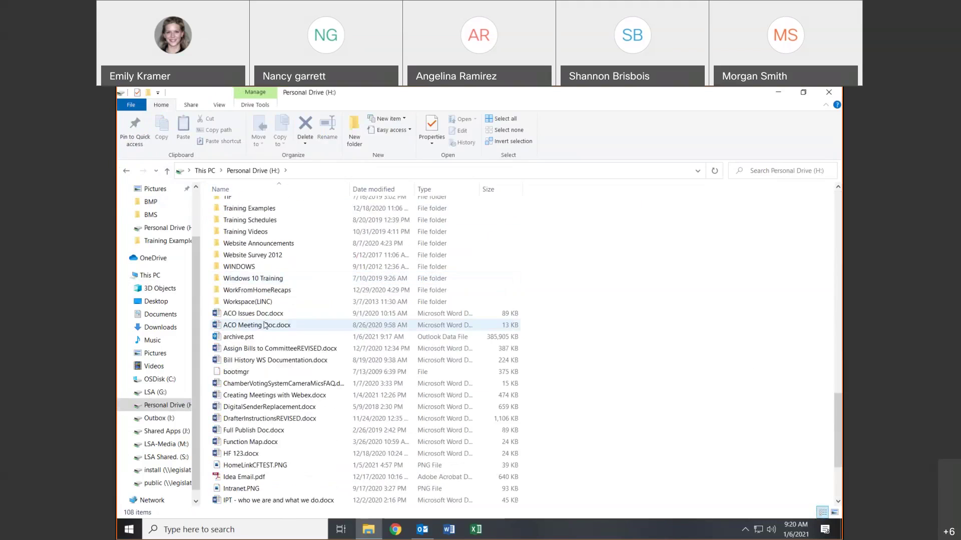
scroll(265, 325, "up", 4)
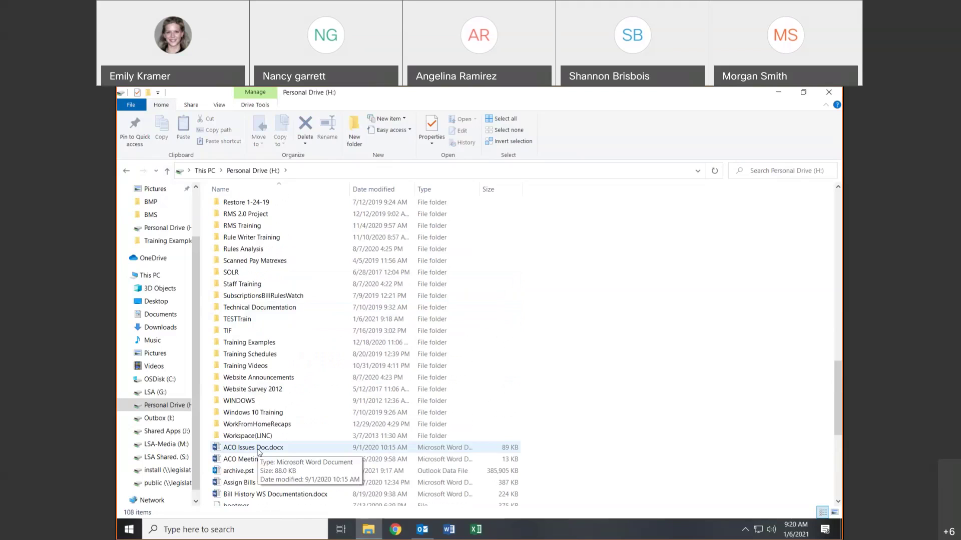
- Drag ACO Issues Doc.docx from Personal Drive (H:) onto the TESTTrain folder
left_click(258, 450)
left_click_drag(259, 451, 257, 321)
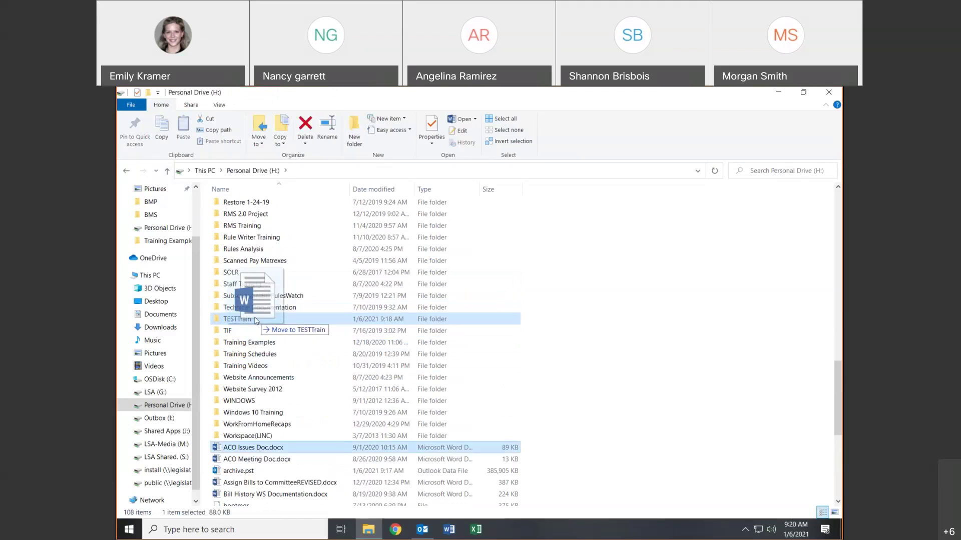
left_click_drag(256, 321, 257, 321)
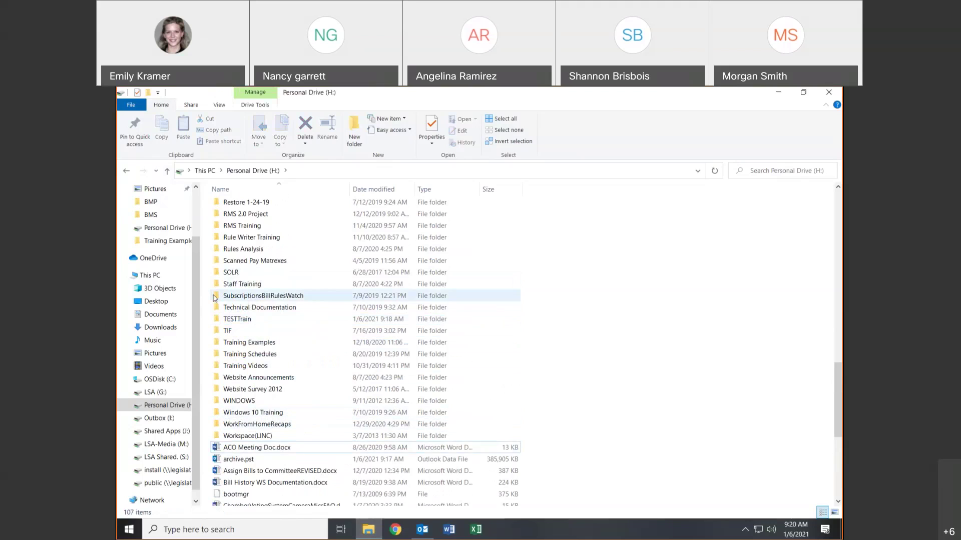
double_click(240, 320)
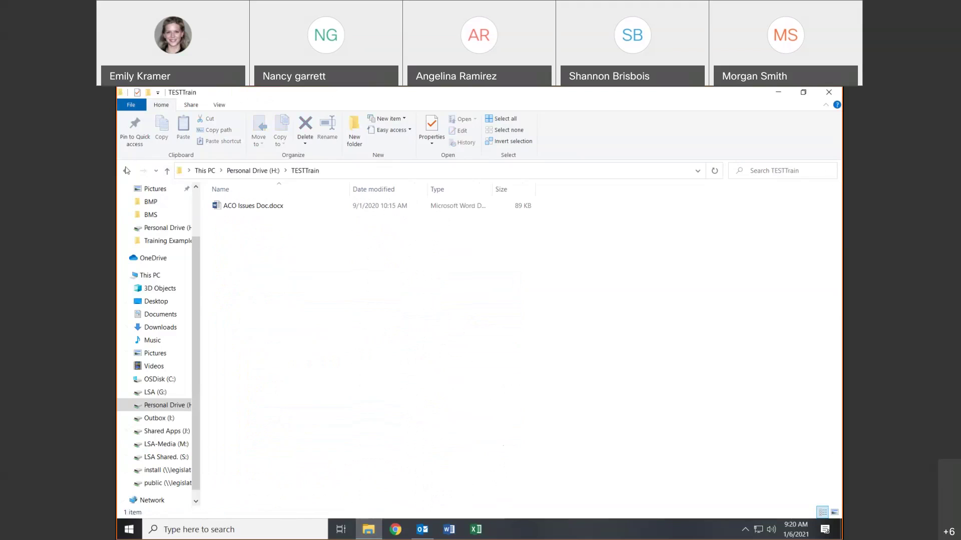
left_click(356, 131)
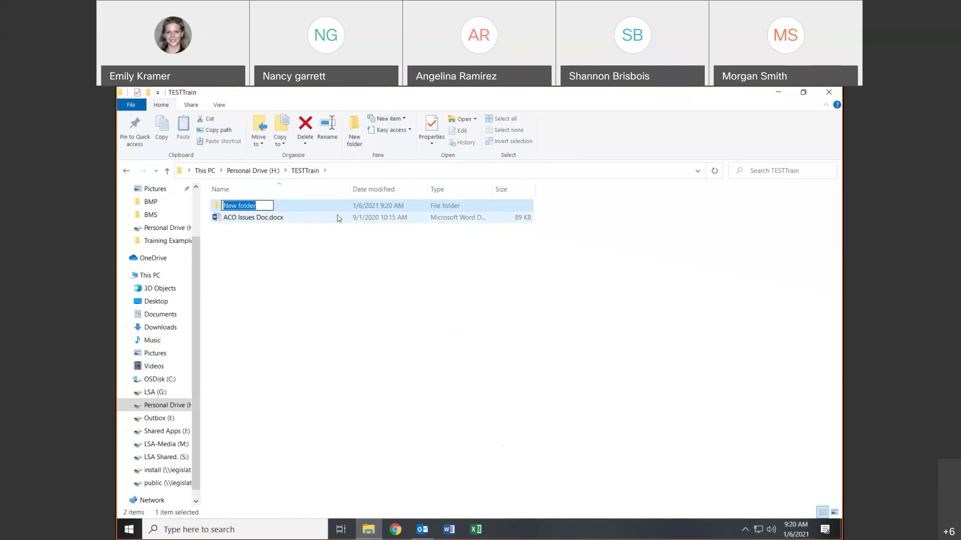
type("@021")
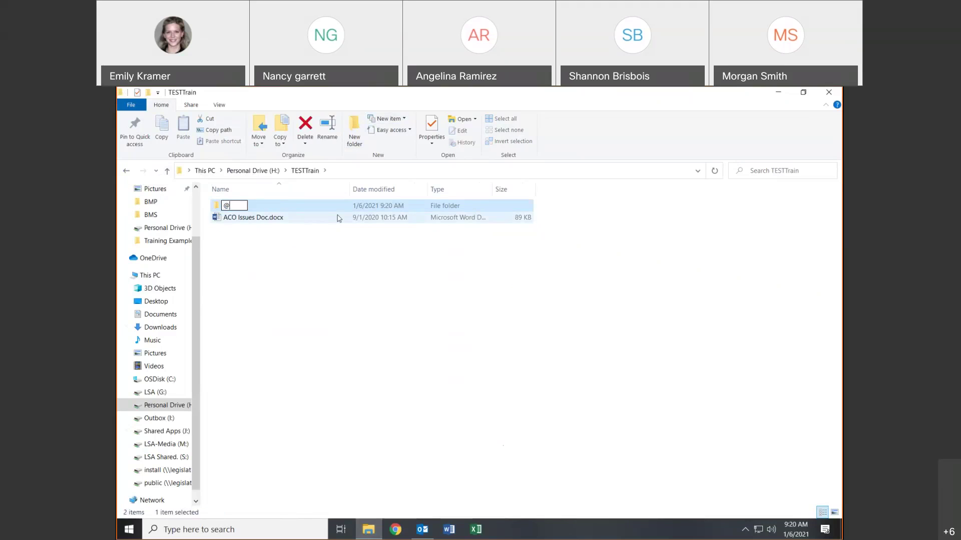
key("BackSpace")
key("BackSpace")
key("BackSpace")
key("BackSpace")
type("2021")
left_click(363, 265)
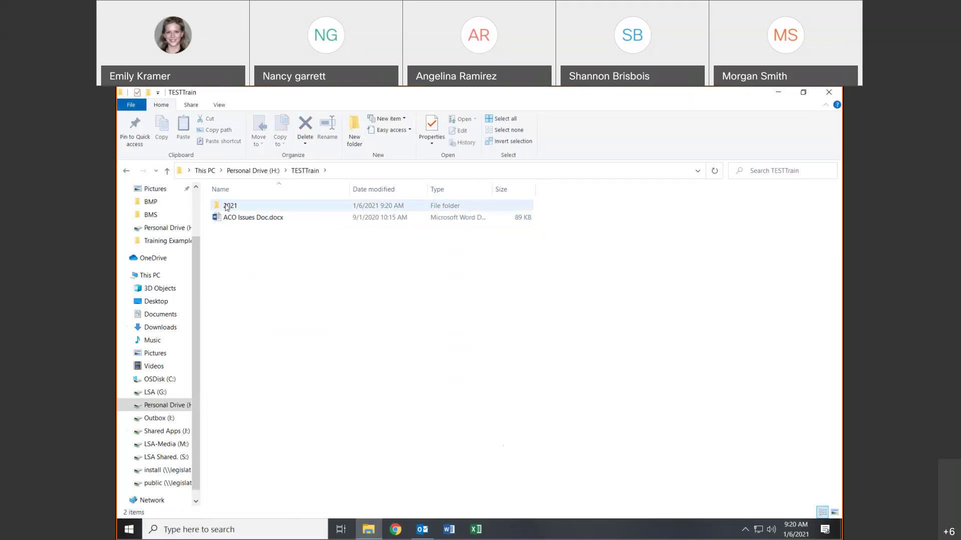
- Back in Personal Drive (H:), cut ACO Meeting Doc.docx
left_click(132, 173)
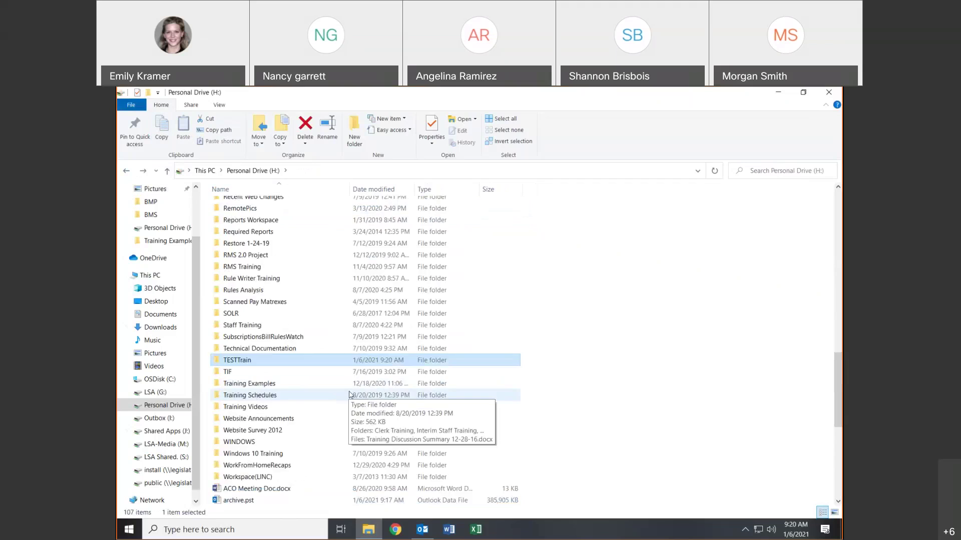
scroll(349, 394, "down", 5)
scroll(300, 385, "up", 2)
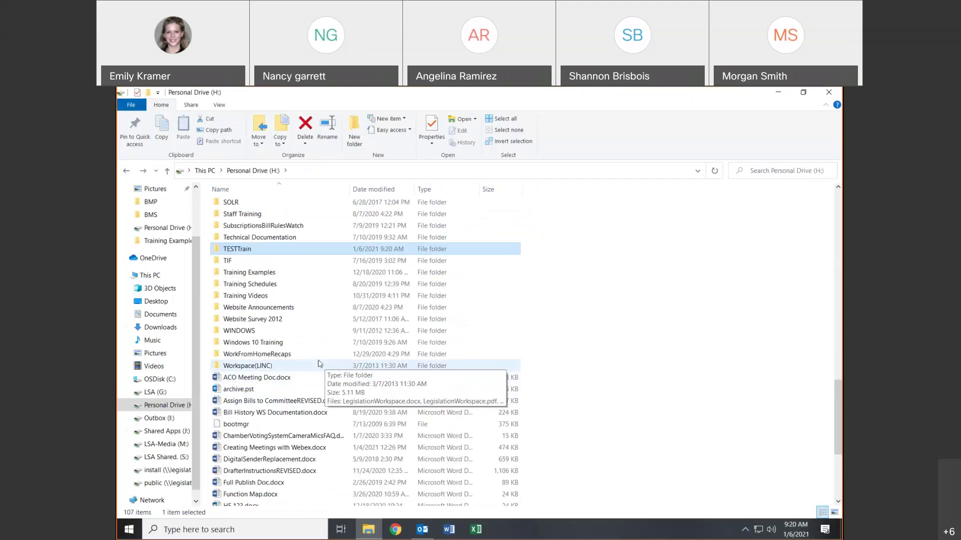
left_click(272, 379)
right_click(272, 380)
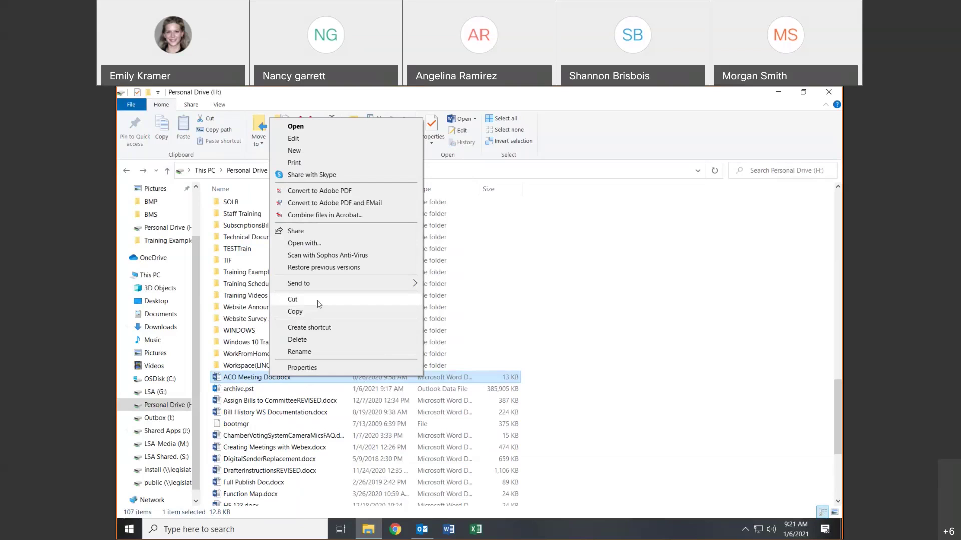
left_click(319, 302)
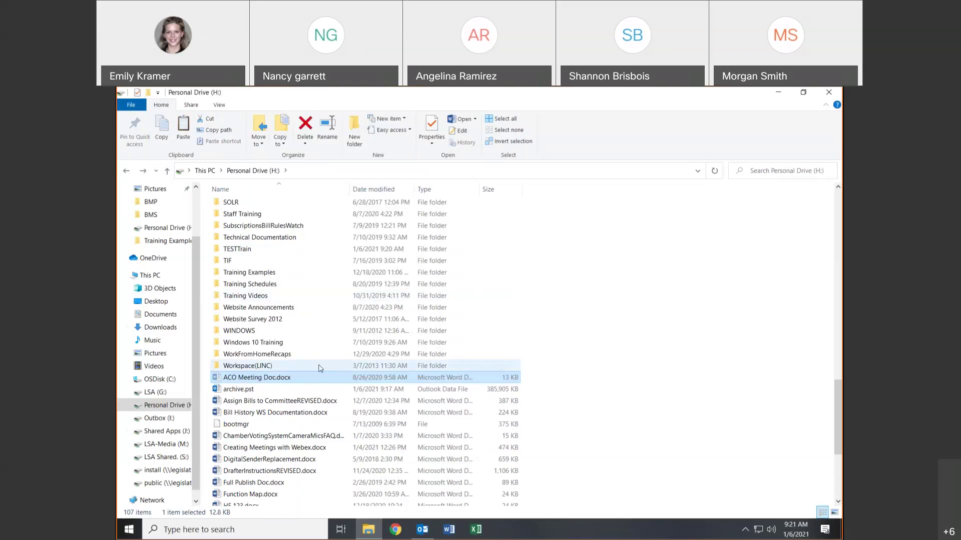
- Paste ACO Meeting Doc.docx into TESTTrain and return to Personal Drive (H:)
double_click(225, 250)
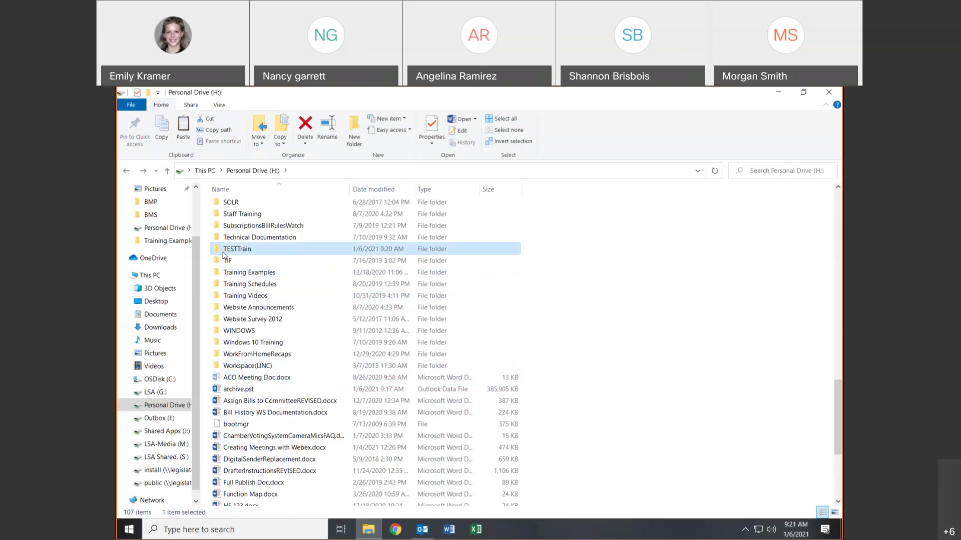
right_click(223, 256)
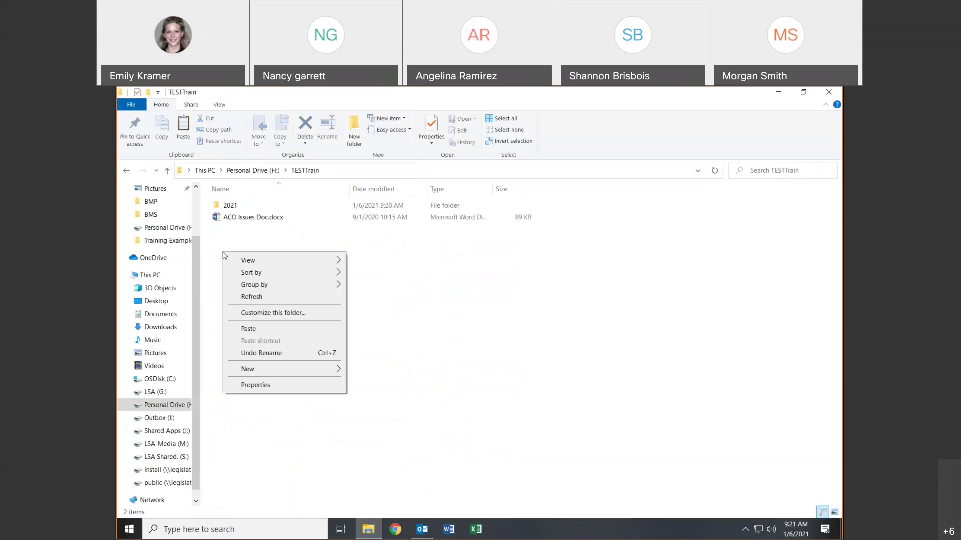
left_click(262, 331)
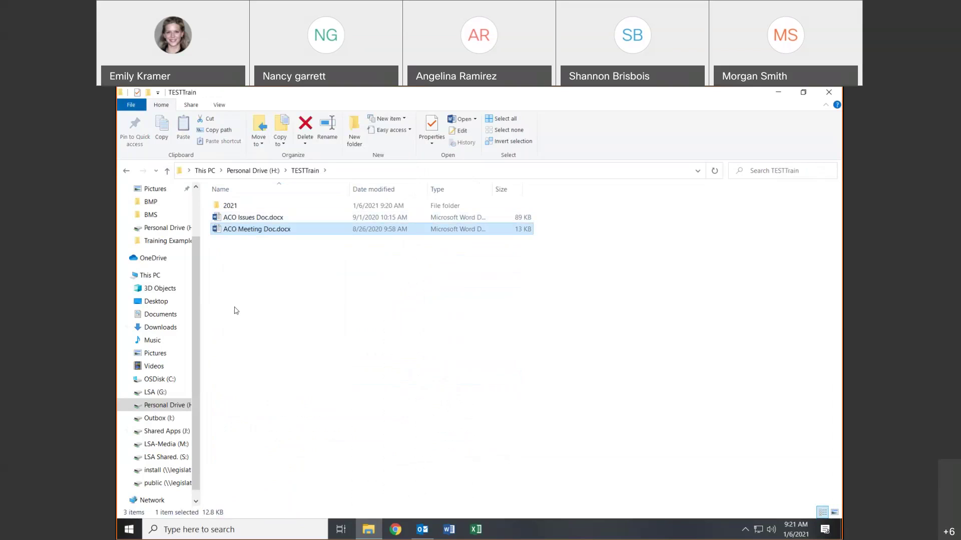
left_click(126, 171)
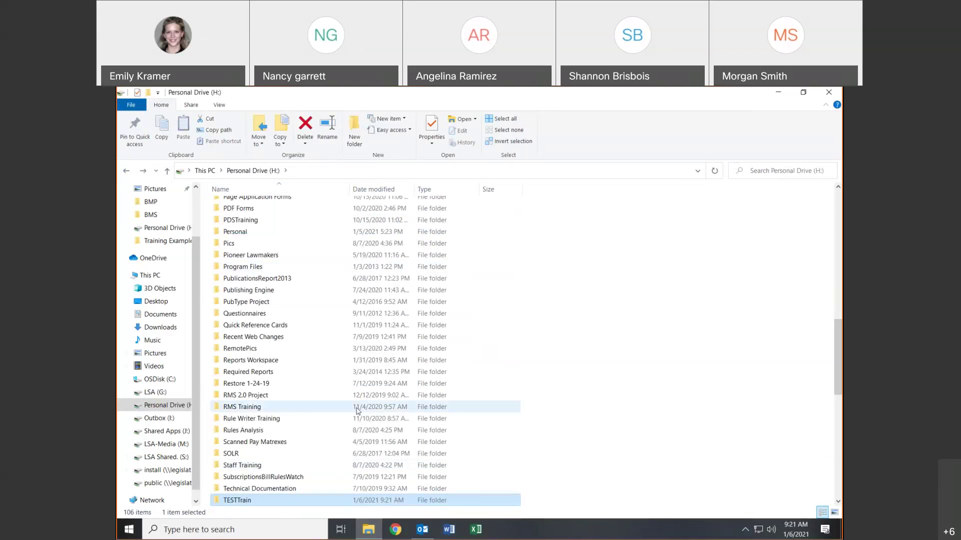
- Open TESTTrain and drag both ACO documents out into RMS Training, leaving only 2021
scroll(345, 411, "down", 3)
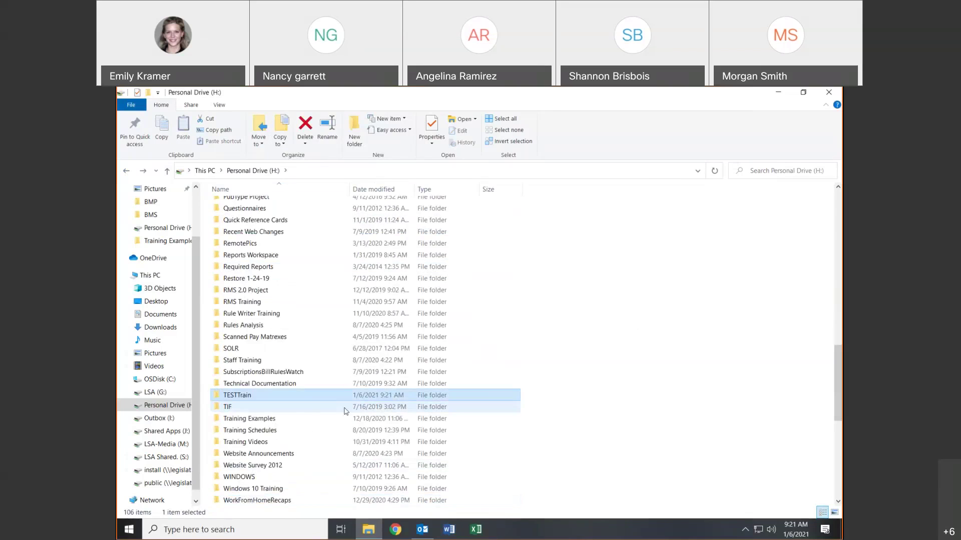
double_click(253, 396)
left_click(246, 218)
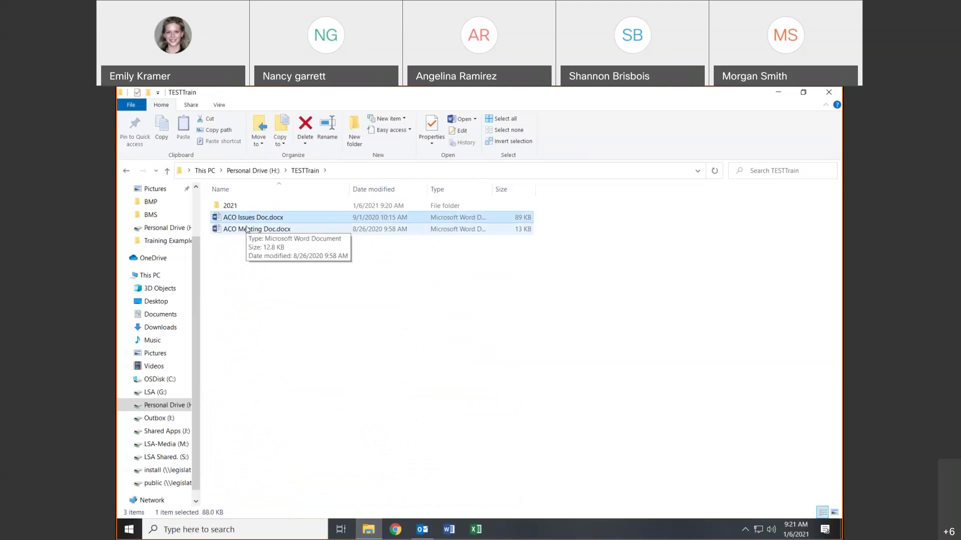
left_click(247, 229, "ctrl")
left_click_drag(247, 224, 206, 253)
- Open Personal Drive (H:) and scroll down to its Word documents
left_click(186, 265)
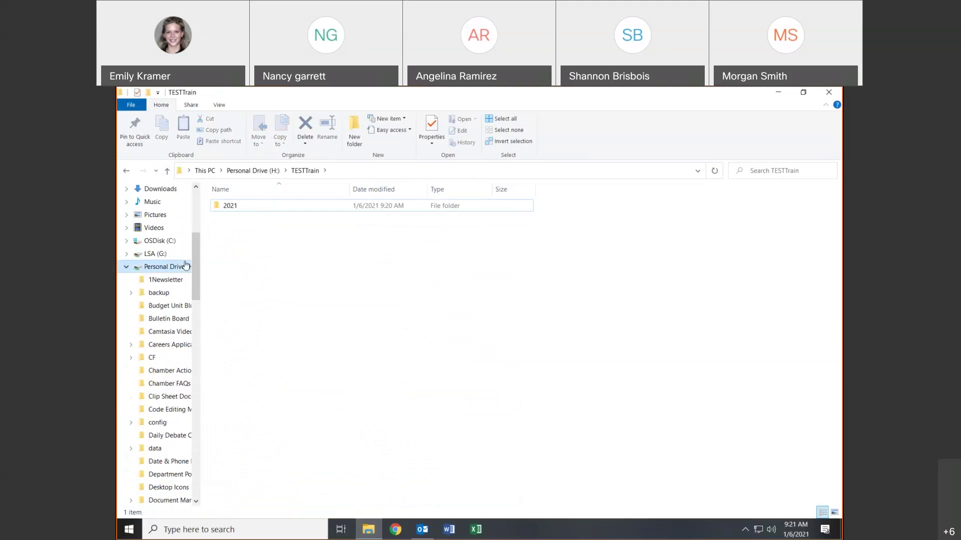
scroll(367, 302, "down", 10)
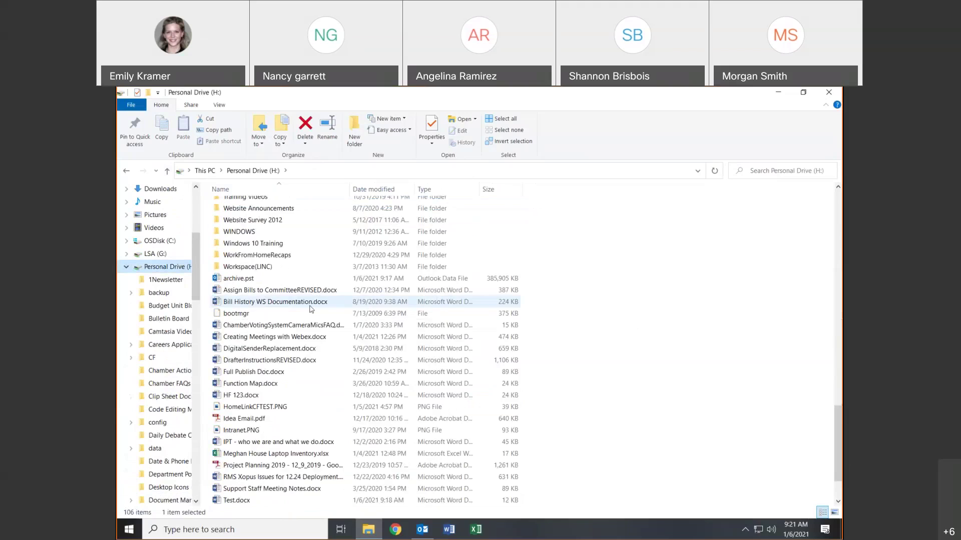
scroll(302, 314, "down", 2)
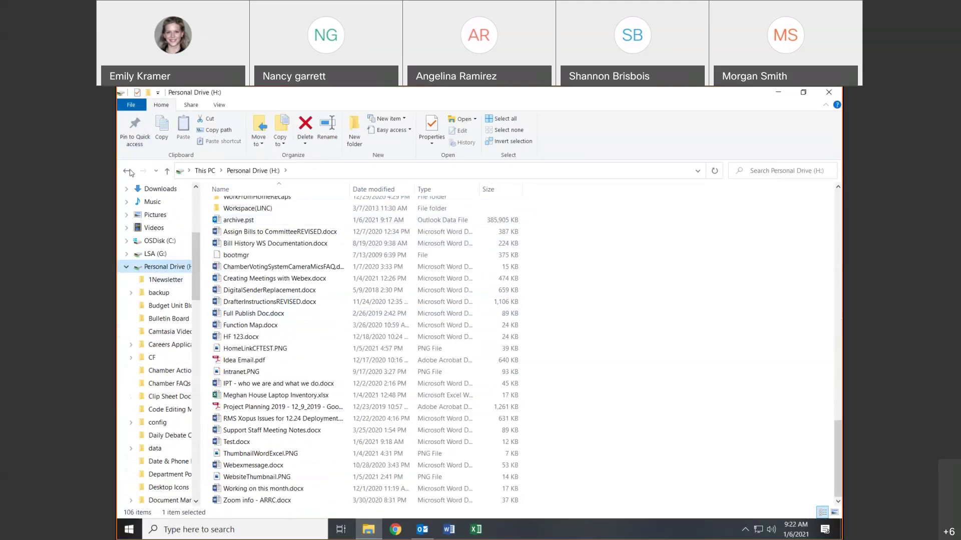
- Open Workspace(LINC) and cut LegislationWorkspace.pdf
left_click(256, 210)
double_click(256, 211)
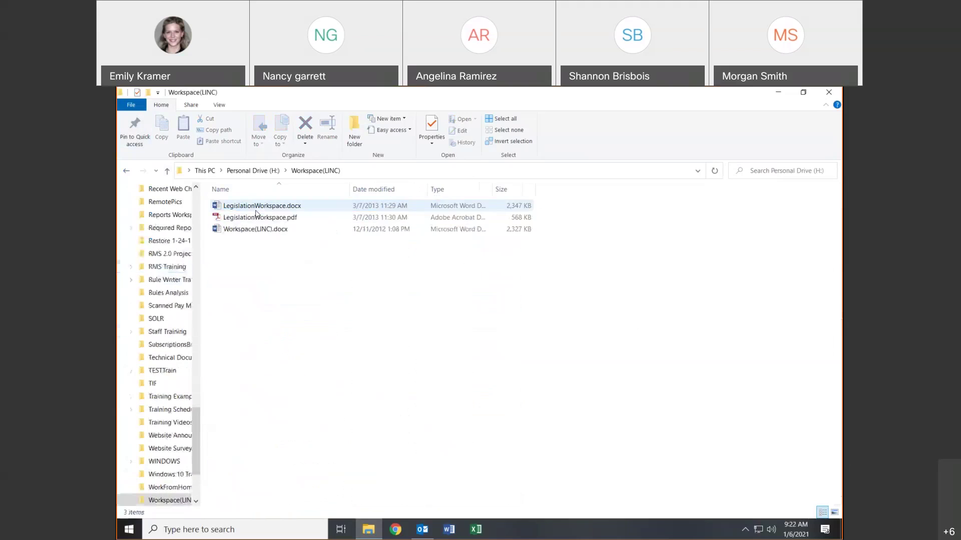
left_click(254, 218)
right_click(254, 221)
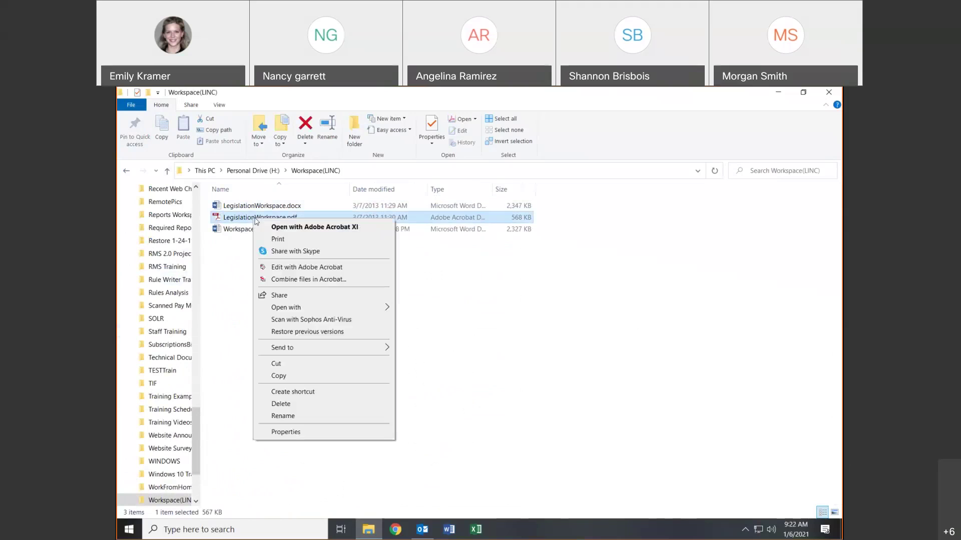
left_click(283, 366)
- Paste LegislationWorkspace.pdf into the top level of Personal Drive (H:), now 107 items
scroll(161, 338, "up", 1)
scroll(160, 339, "up", 8)
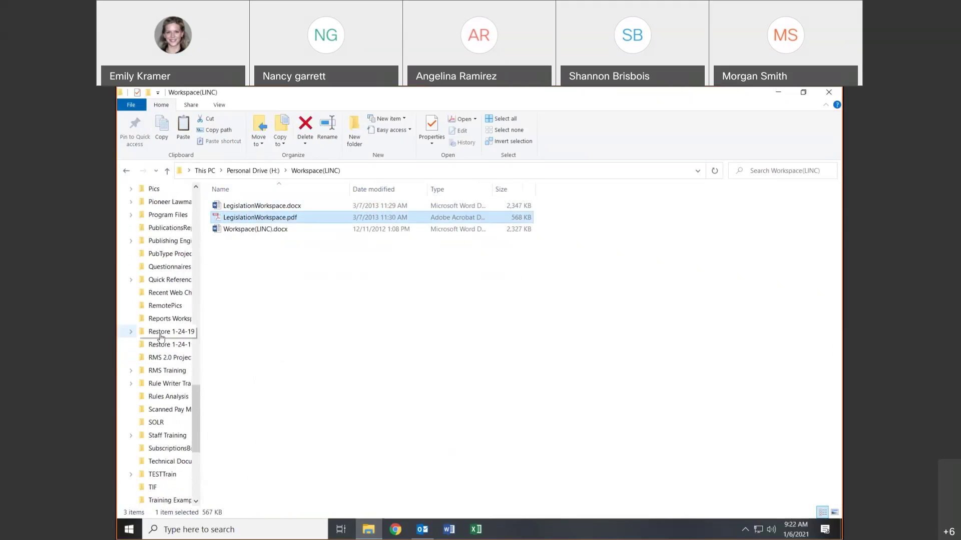
scroll(166, 336, "up", 15)
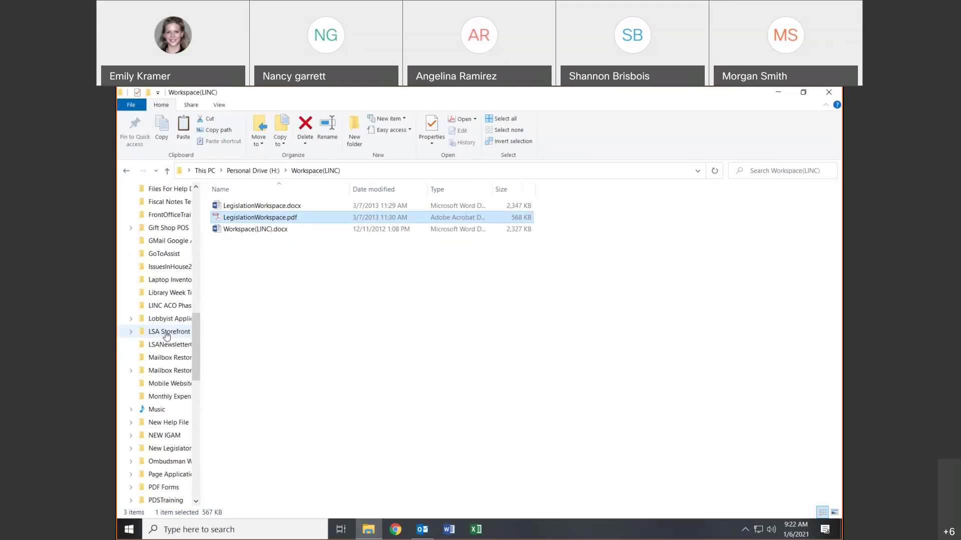
scroll(171, 331, "up", 1)
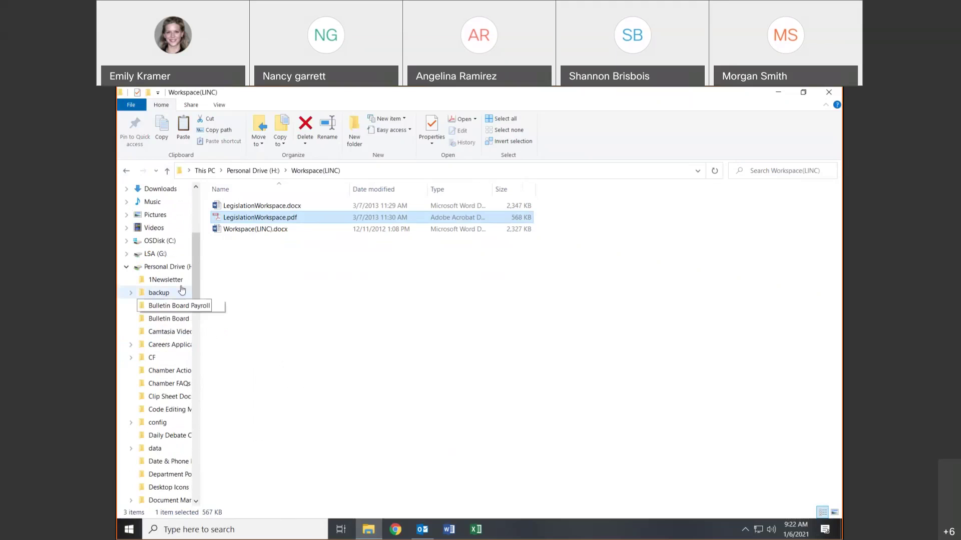
double_click(191, 266)
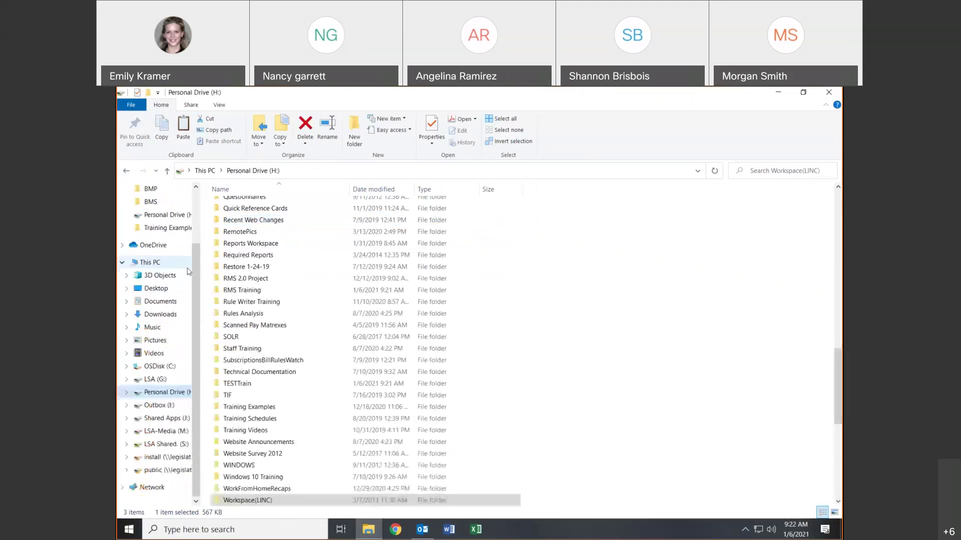
right_click(644, 422)
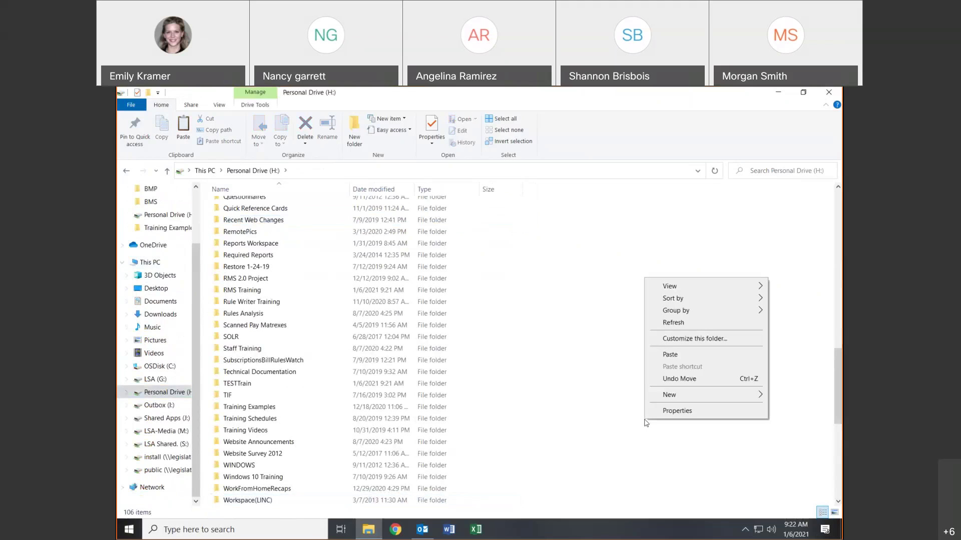
left_click(667, 355)
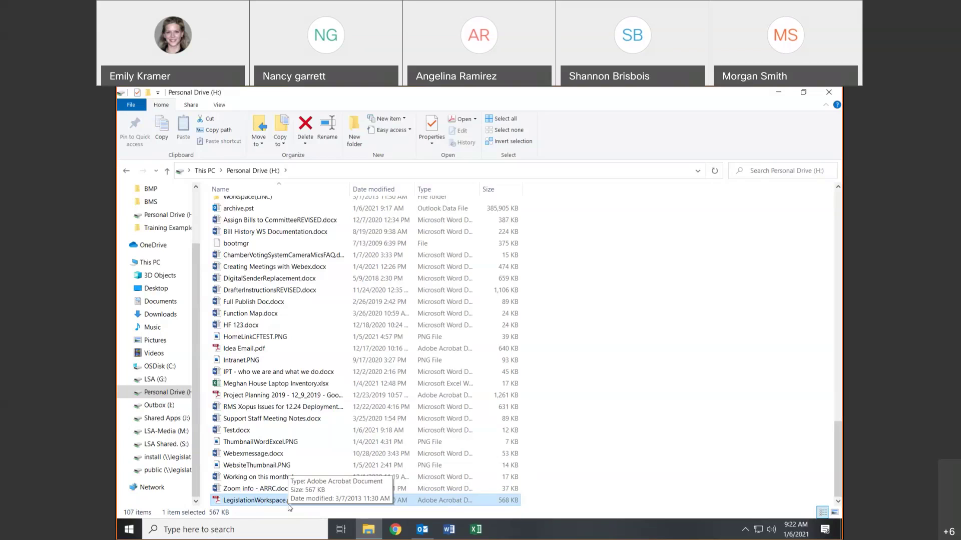
scroll(290, 454, "up", 3)
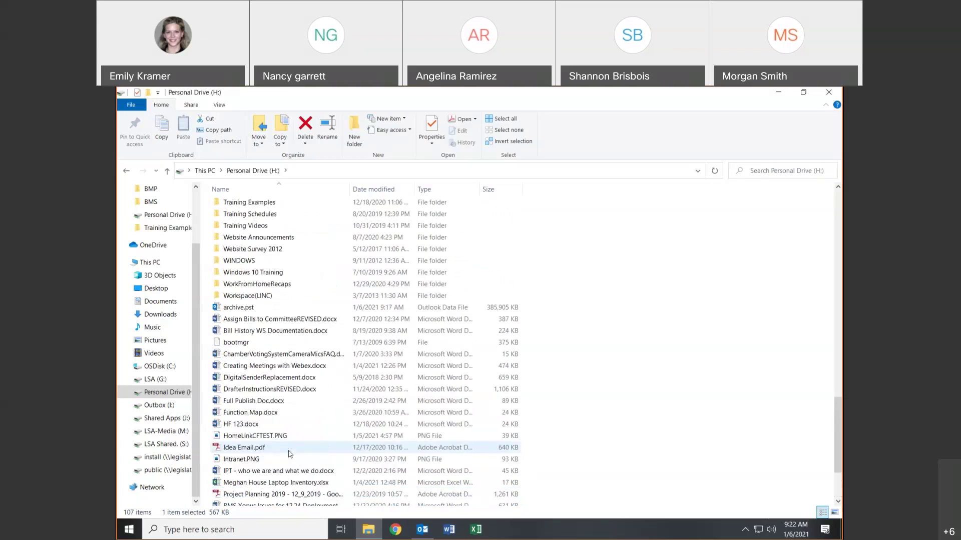
scroll(289, 454, "up", 3)
scroll(290, 454, "up", 2)
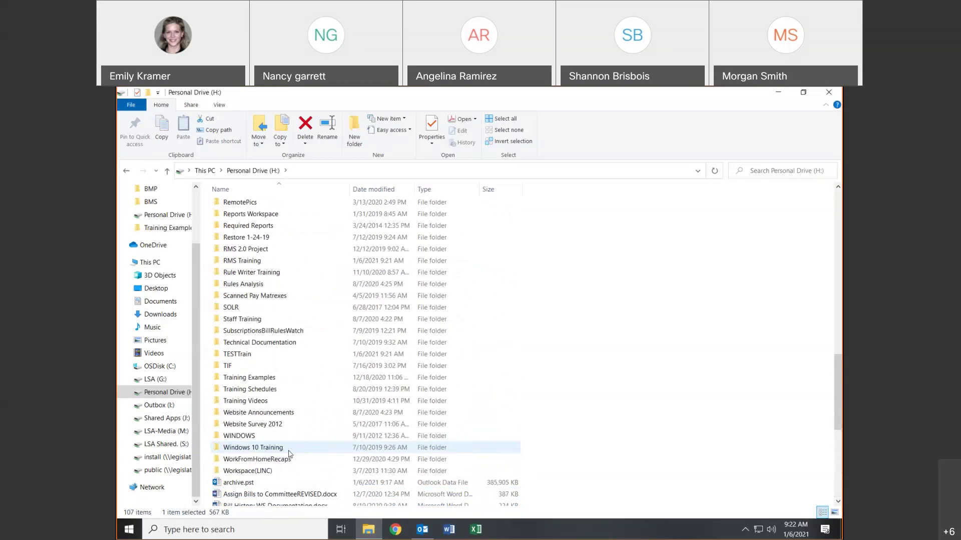
scroll(251, 391, "up", 1)
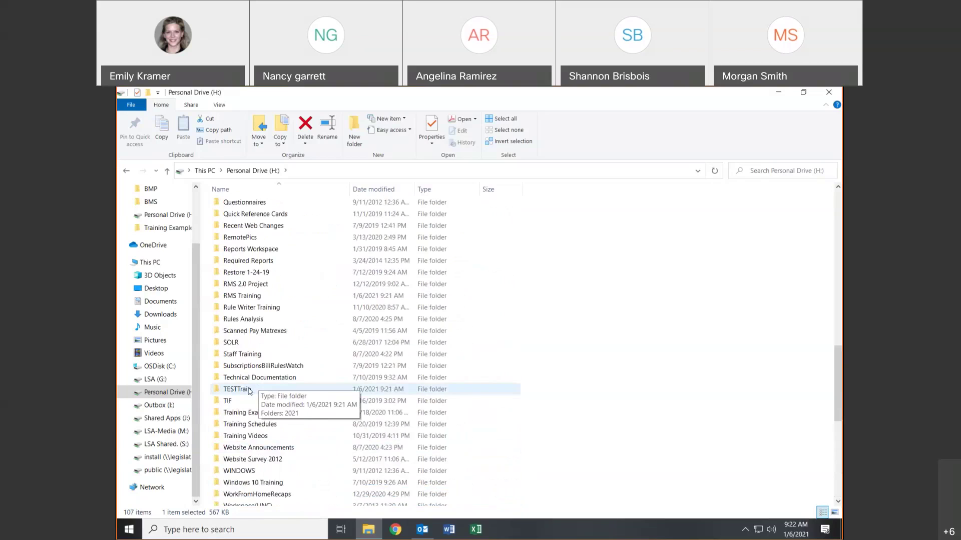
double_click(249, 390)
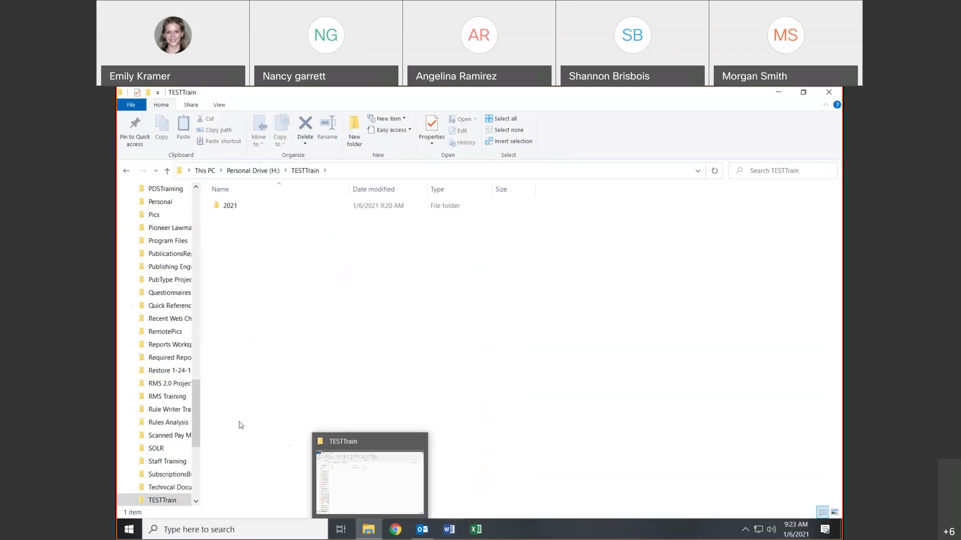
left_click_drag(198, 431, 208, 265)
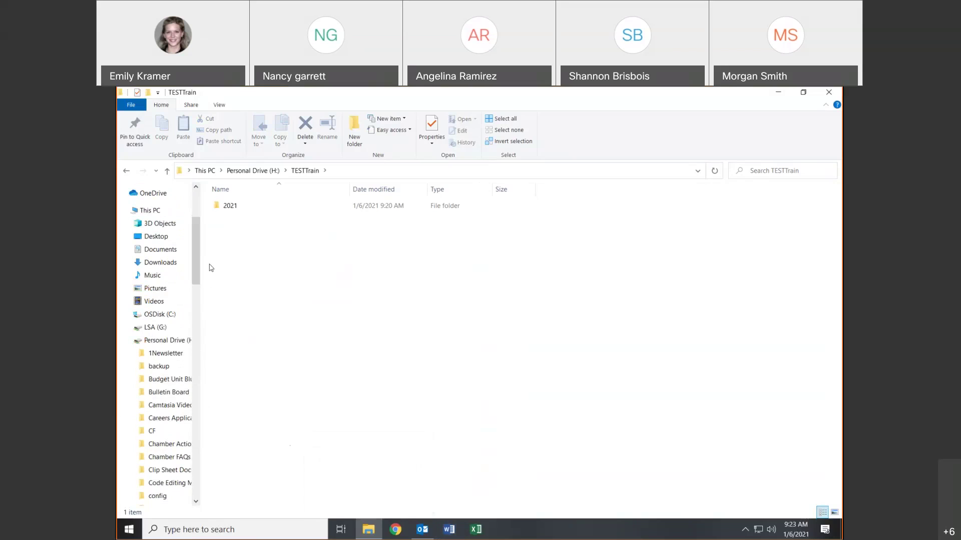
left_click(162, 341)
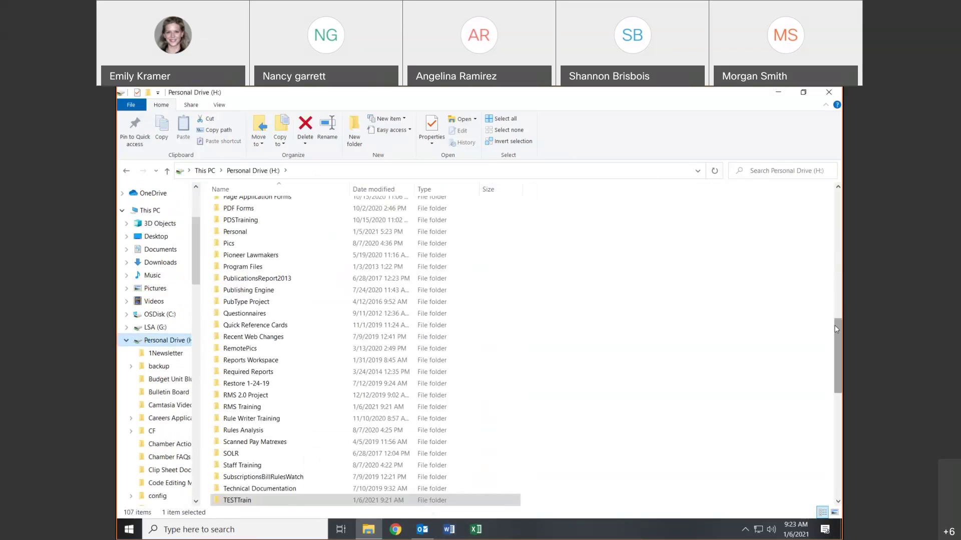
left_click_drag(836, 329, 836, 203)
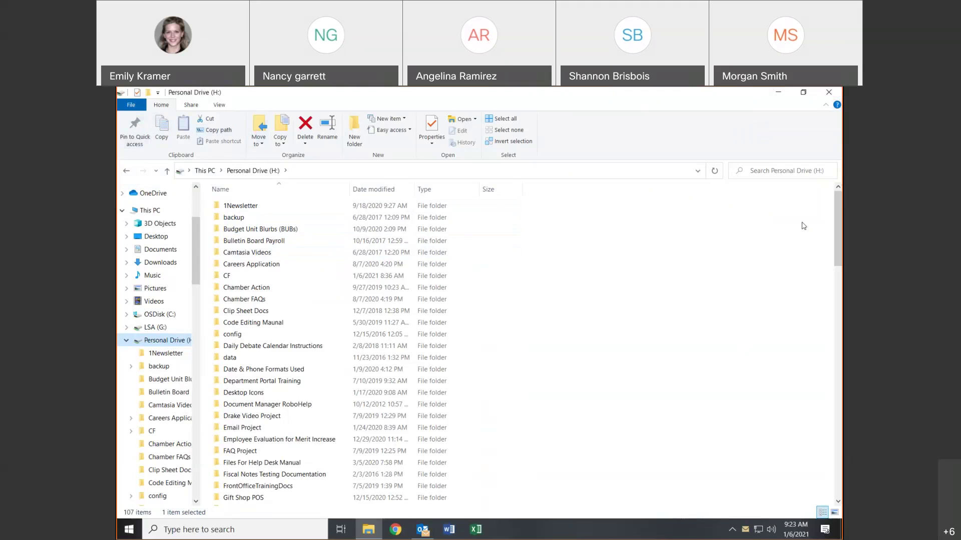
left_click(778, 168)
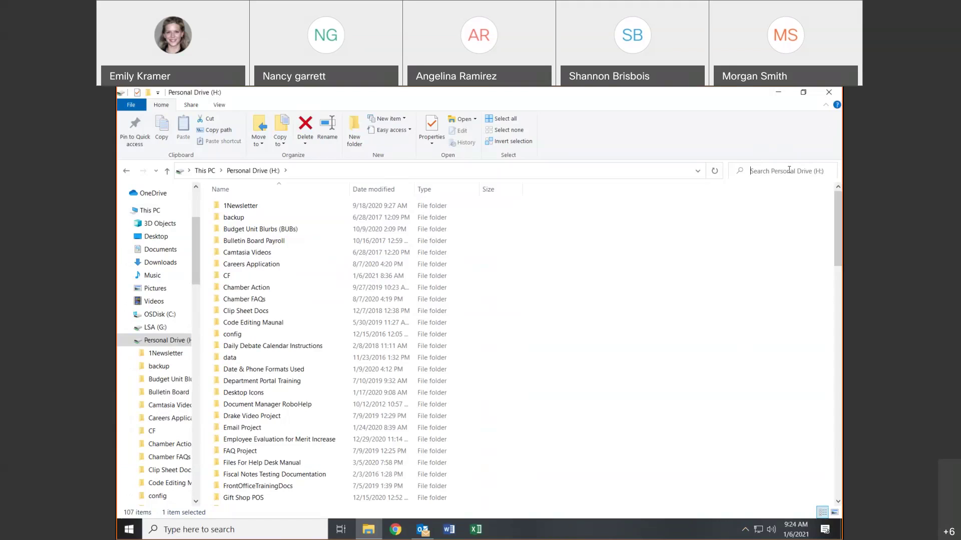
- Search Personal Drive (H:) for 'train', review the 138 results, then clear the search box
type("train")
key("Return")
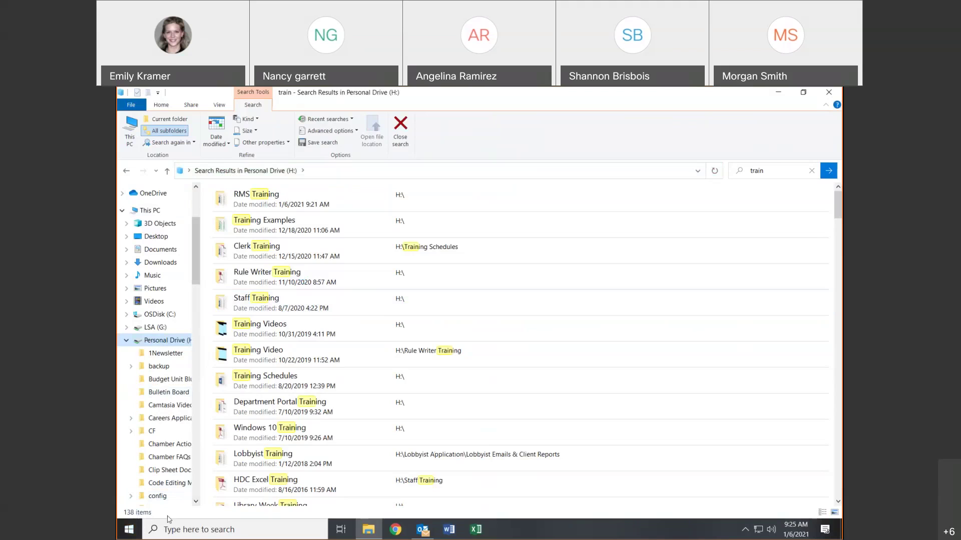
left_click_drag(842, 212, 841, 374)
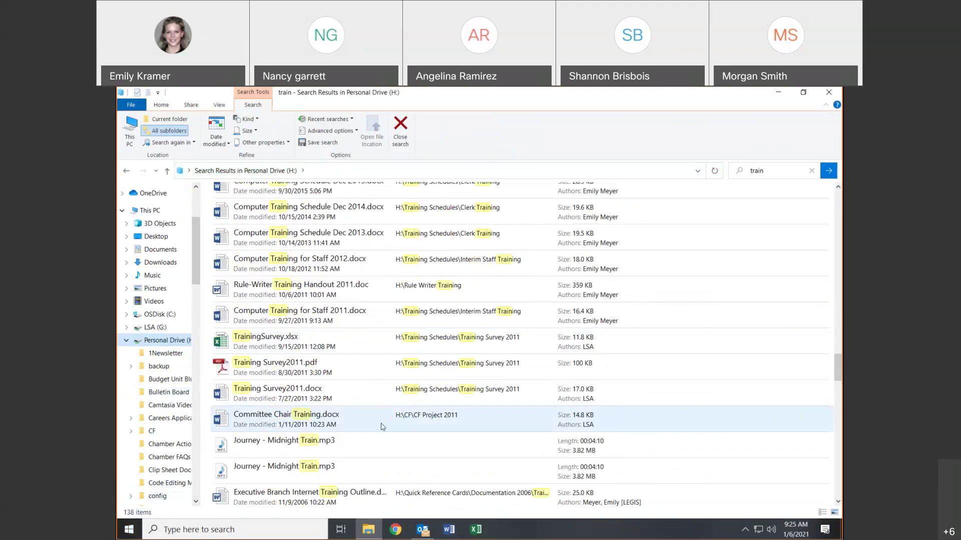
scroll(382, 427, "up", 10)
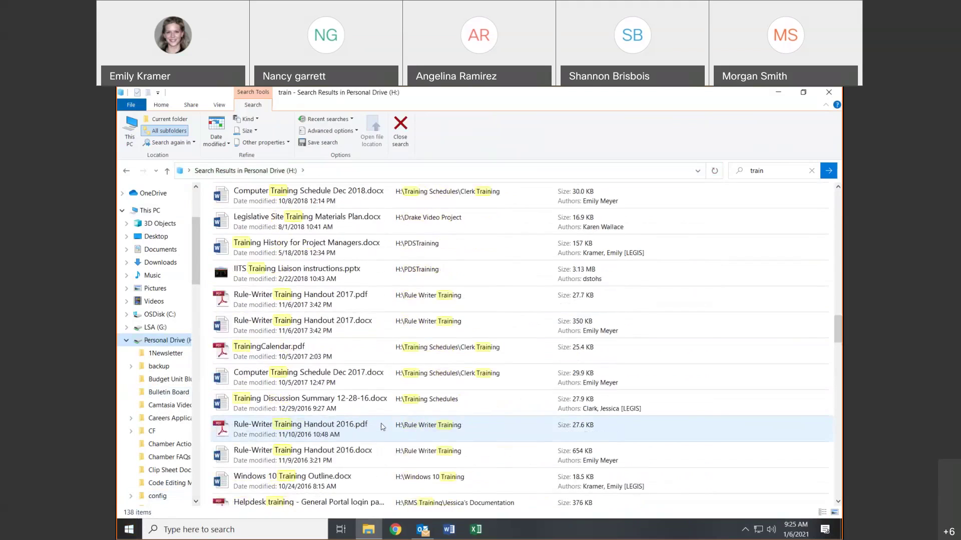
scroll(383, 426, "up", 15)
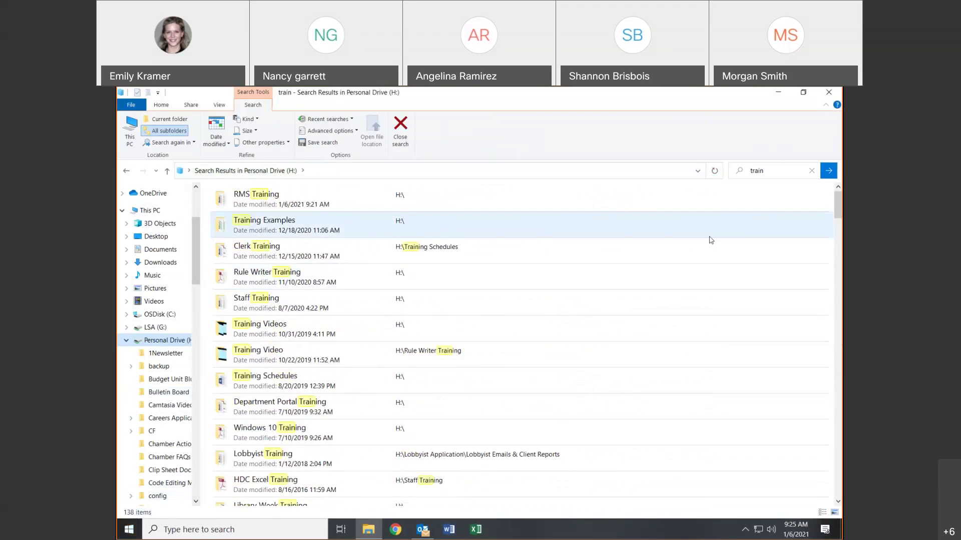
left_click(766, 174)
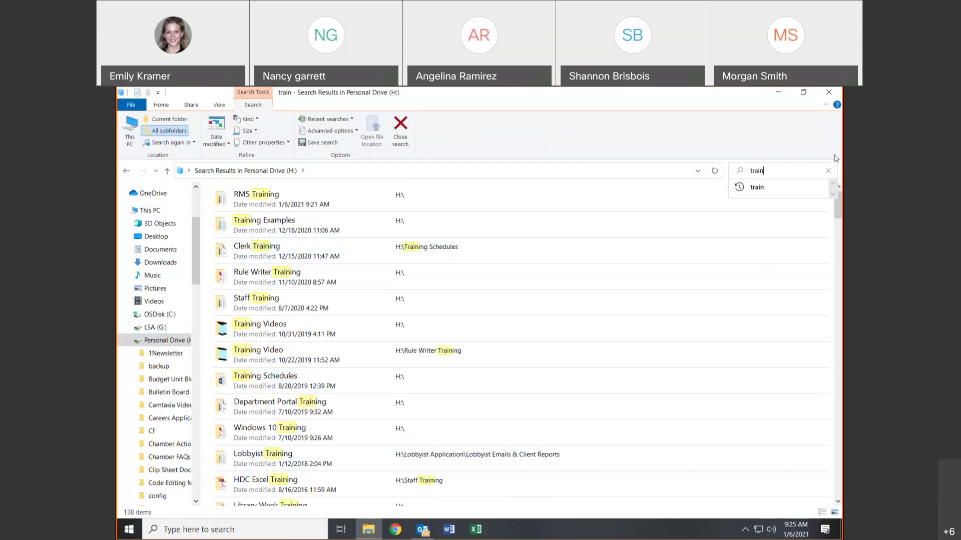
left_click(828, 170)
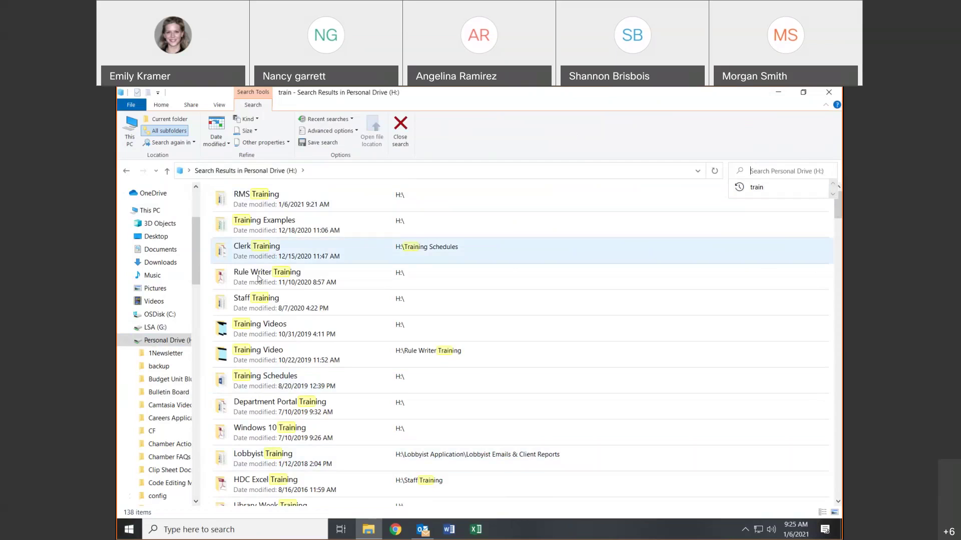
- Return from the search results to This PC, showing its seven folders and eight network locations
left_click(164, 344)
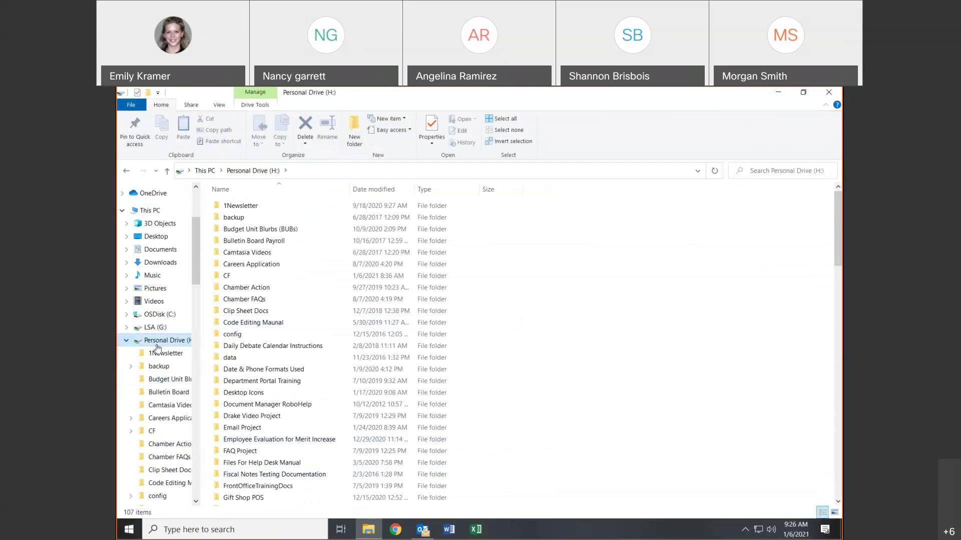
left_click(155, 210)
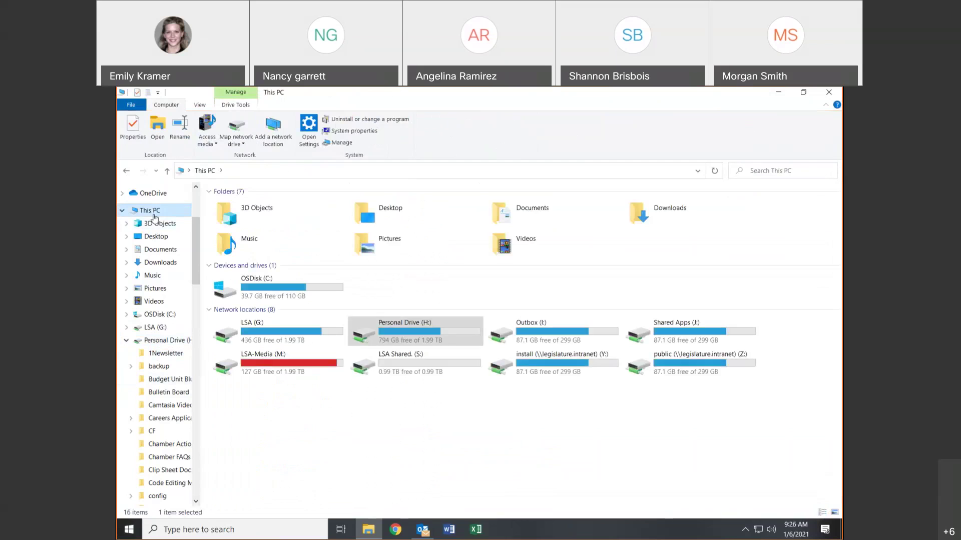
left_click(771, 171)
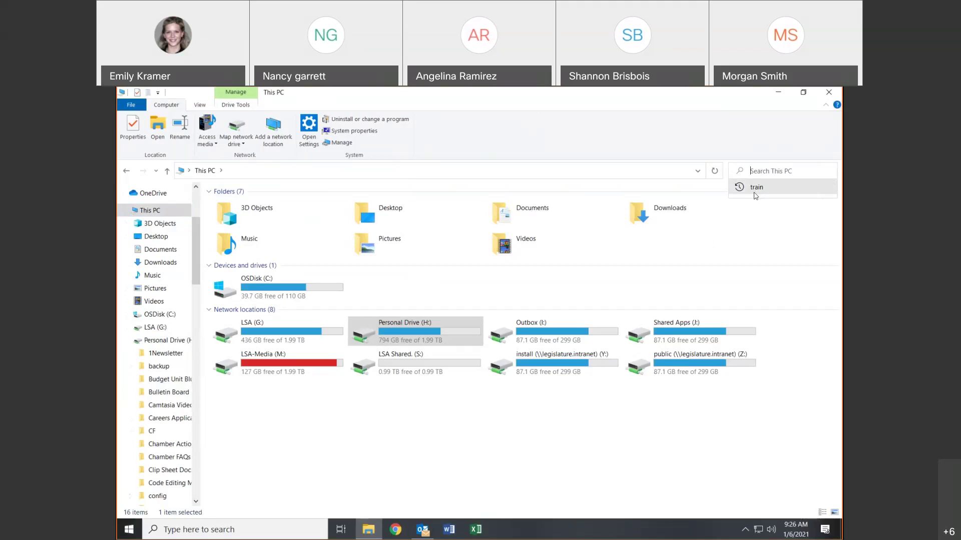
- Rerun and then cancel the 'train' search, and open Personal Drive (H:) with its 107 items
left_click(755, 195)
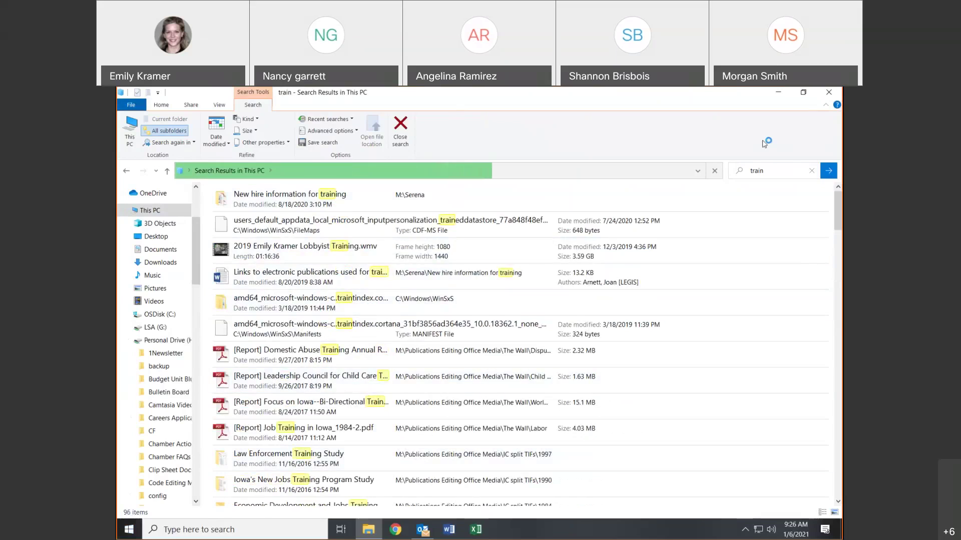
left_click(812, 172)
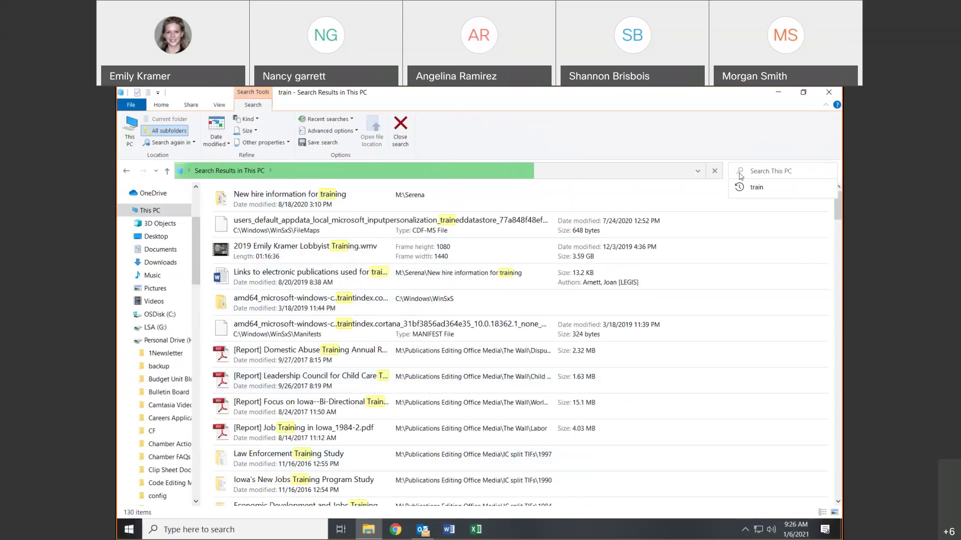
left_click(712, 172)
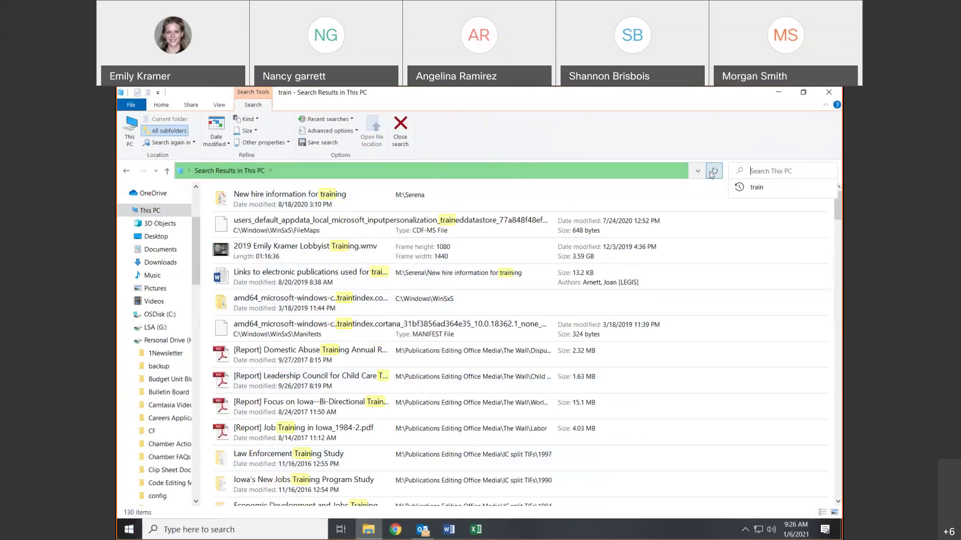
left_click(180, 341)
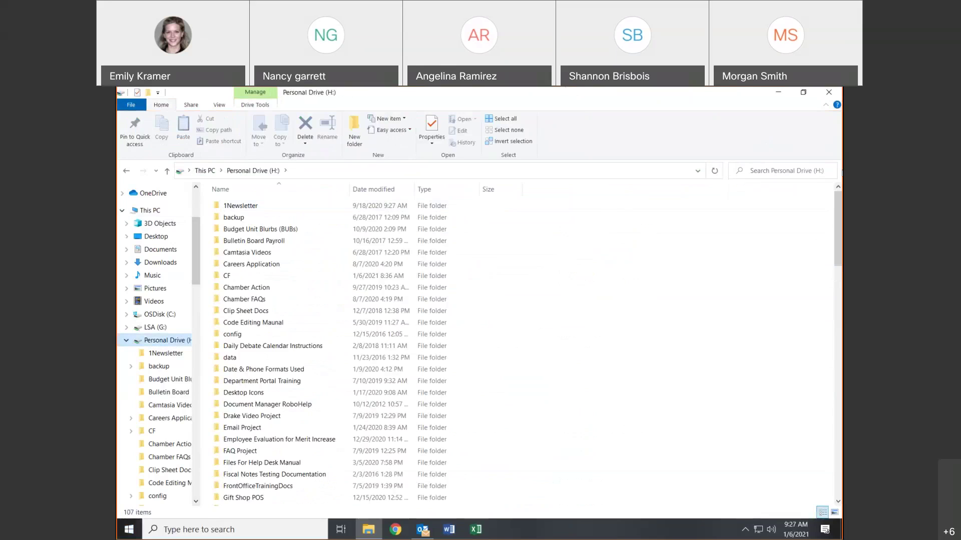
left_click(815, 172)
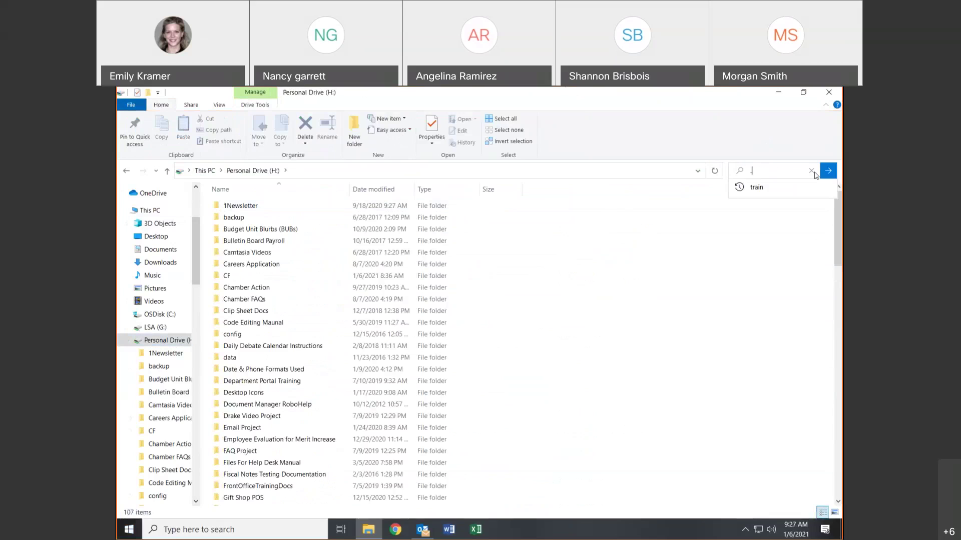
- Search Personal Drive (H:) for 'doc', then change the query to '.xls', listing 130 workbooks
type("doc")
key("Return")
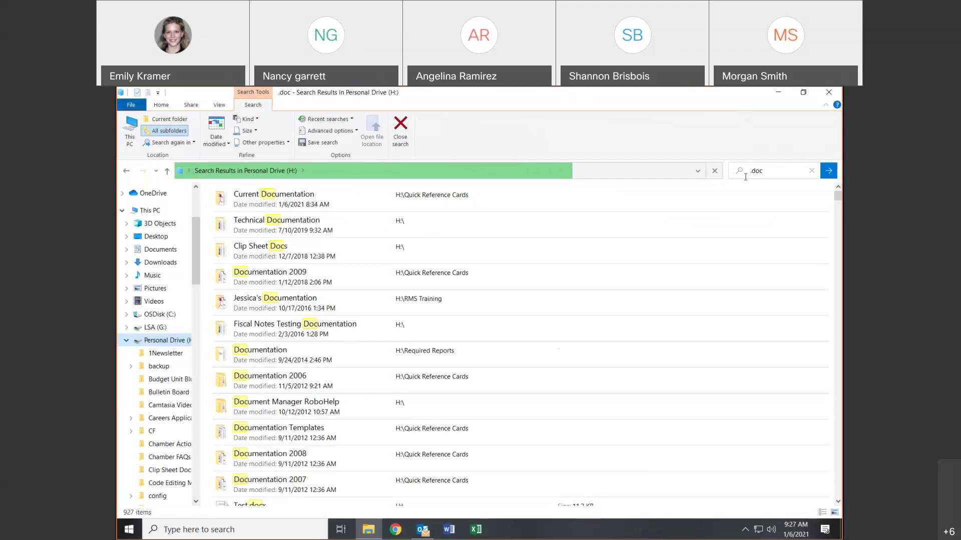
left_click(783, 175)
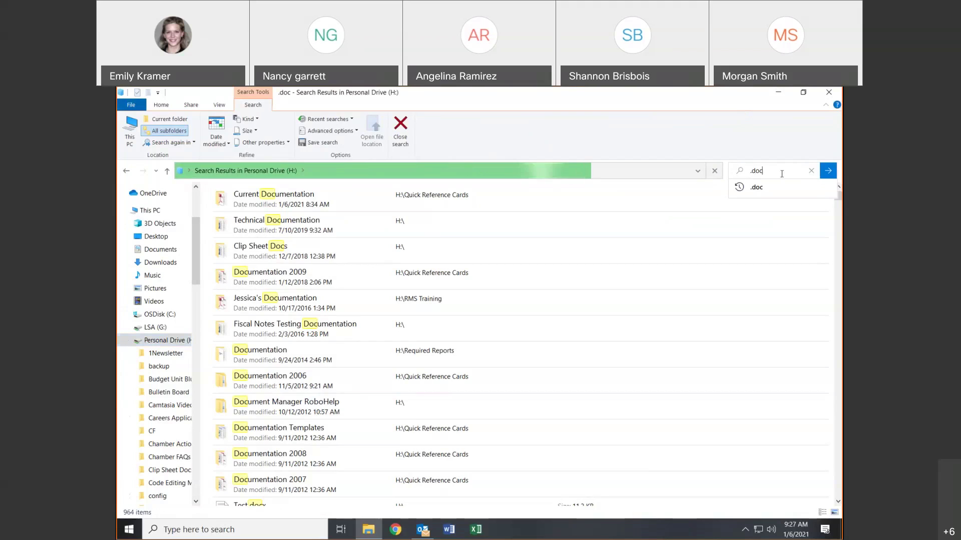
key("BackSpace")
key("BackSpace")
key("BackSpace")
key("BackSpace")
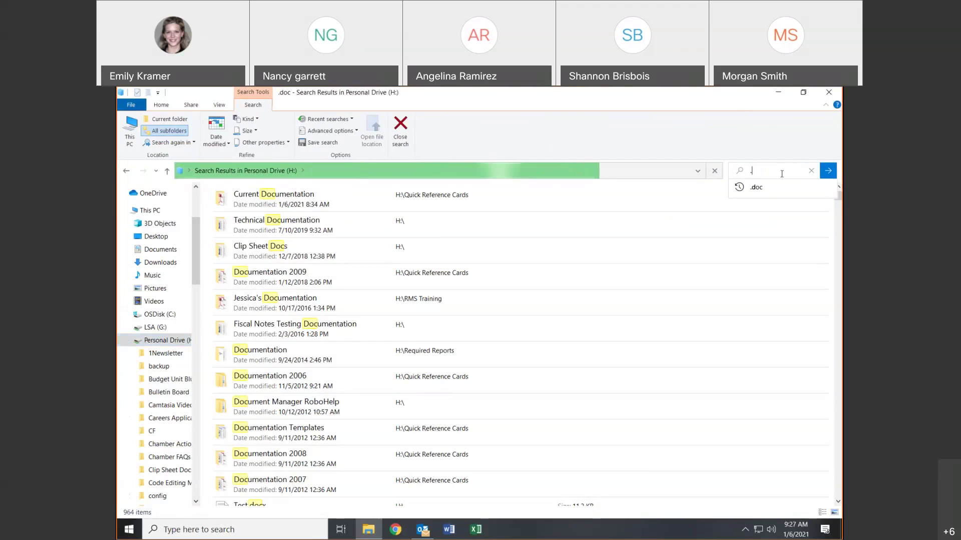
type(".xls")
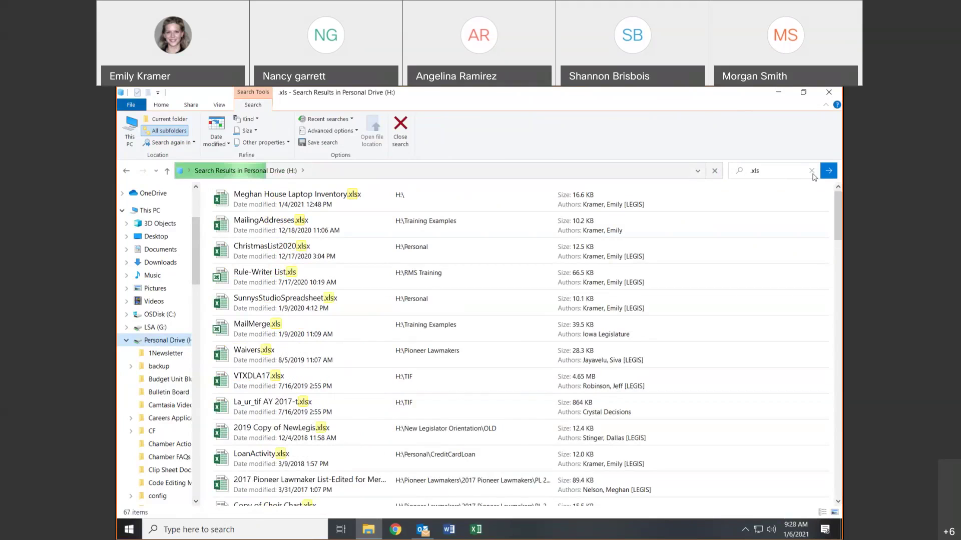
left_click(812, 171)
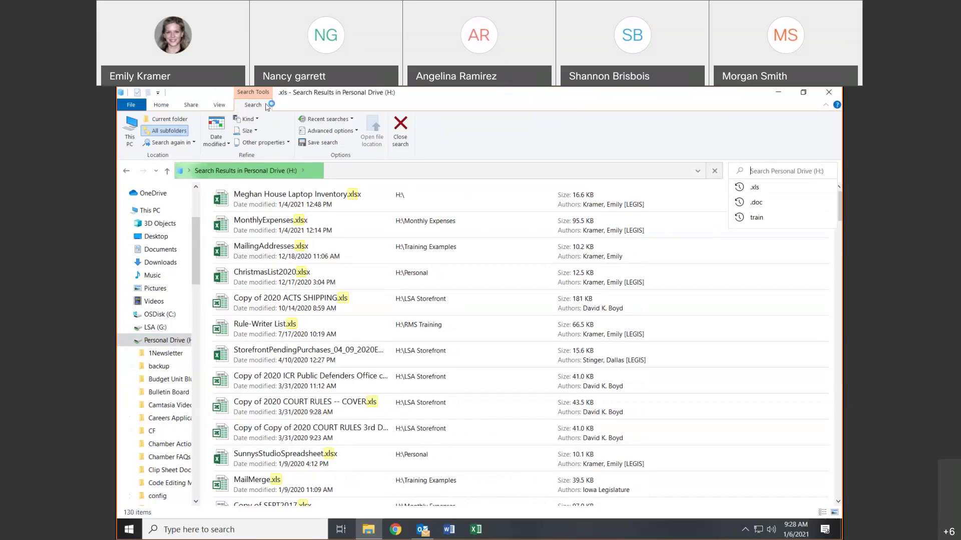
- Rerun the recent '.xls' search on Personal Drive (H:), now returning 197 spreadsheets
left_click(173, 339)
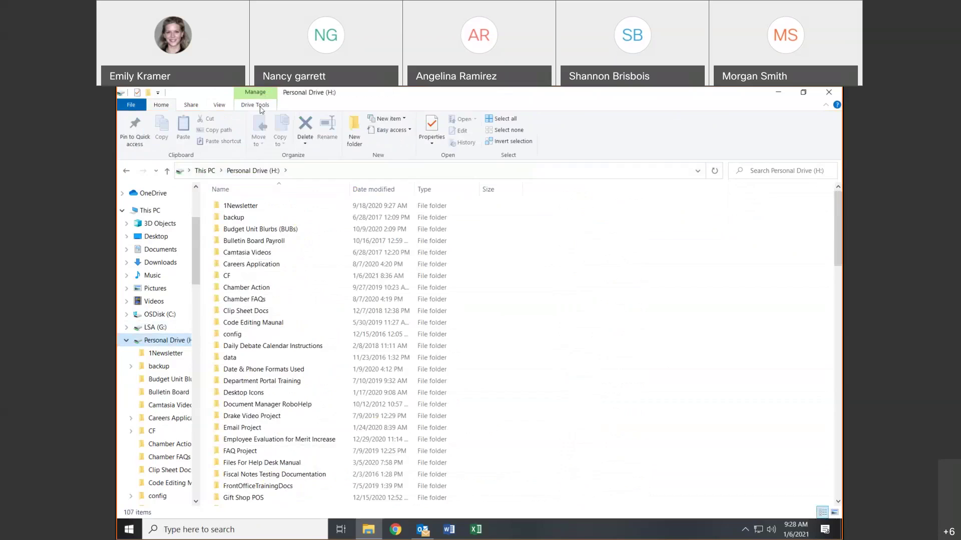
left_click(766, 171)
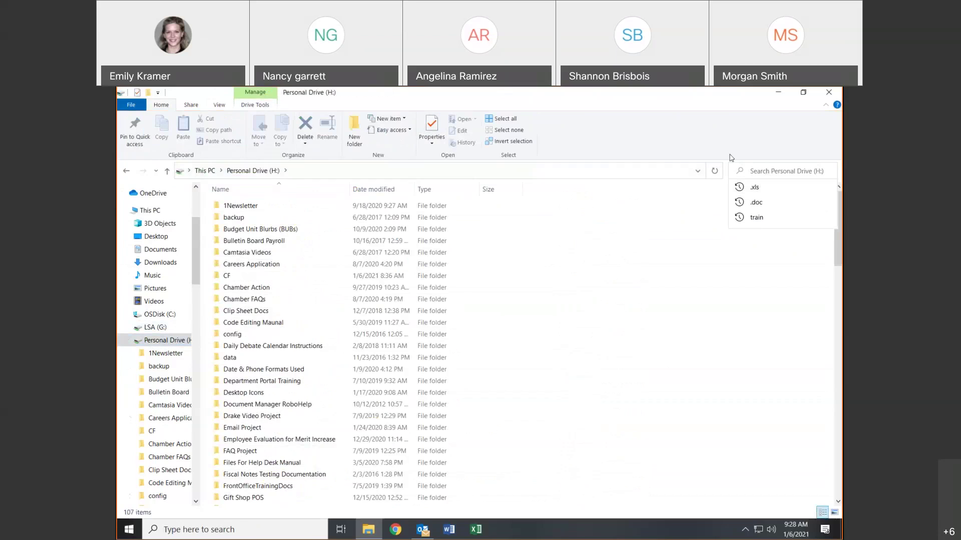
left_click(758, 188)
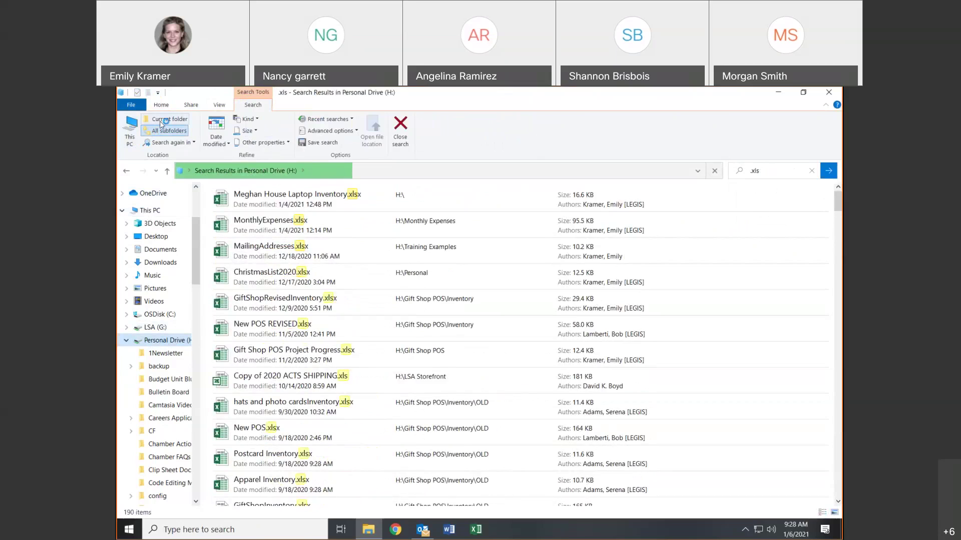
left_click(211, 135)
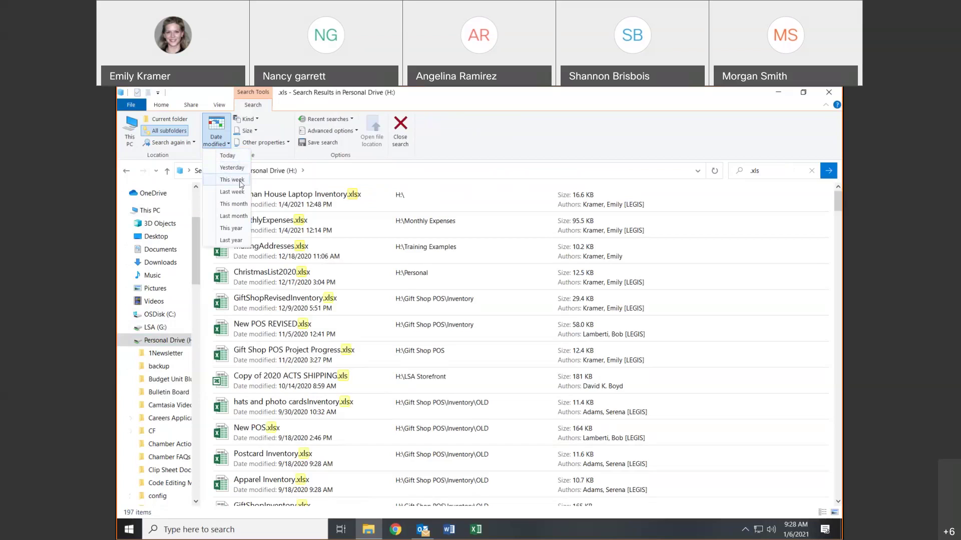
- Filter the .xls results to Date modified: This week, leaving 2 workbooks, and browse the Kind and Size filters
left_click(241, 185)
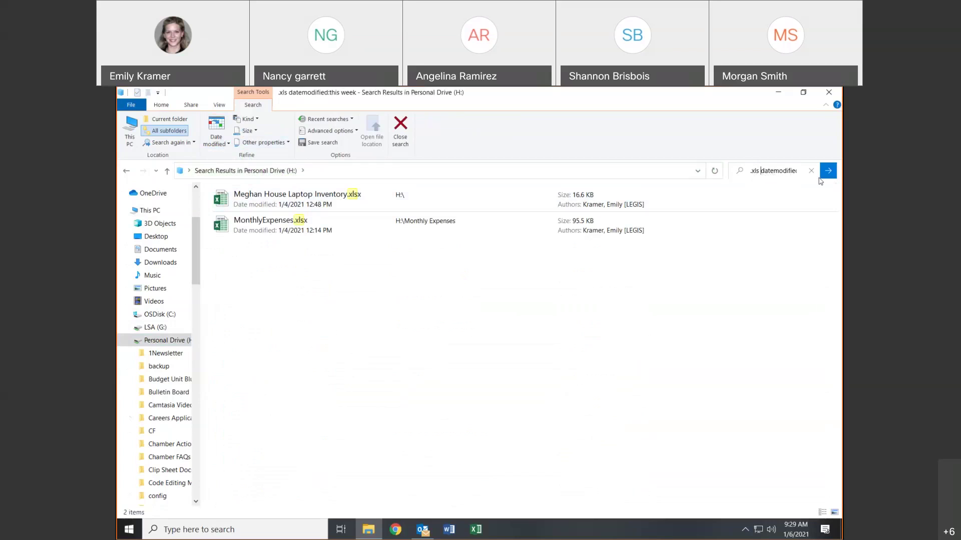
key("Right")
key("Right")
key("Right")
key("Right")
key("Right")
key("Right")
key("Right")
key("Right")
key("Right")
key("Right")
key("Right")
key("Right")
key("Right")
key("Right")
key("Right")
key("Right")
key("Right")
key("Right")
key("Right")
key("Right")
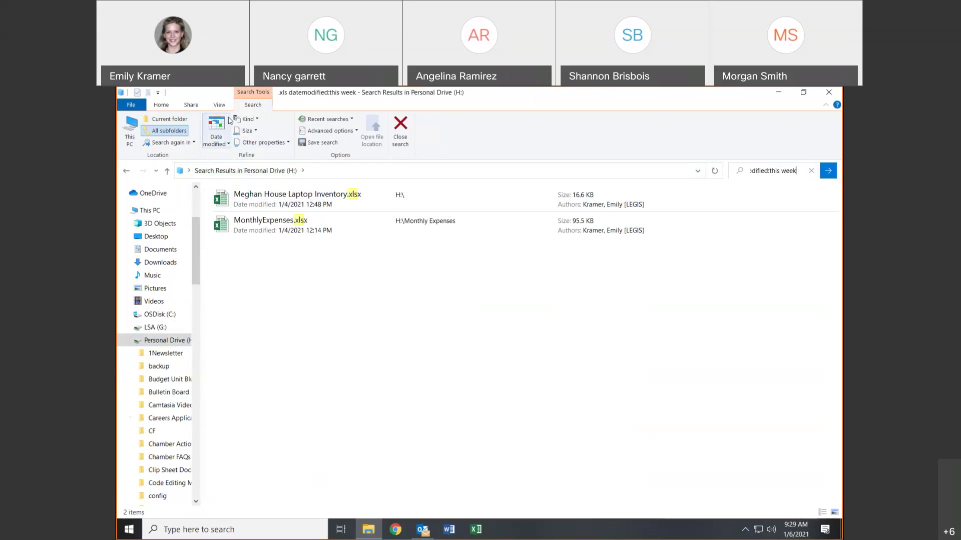
left_click(245, 119)
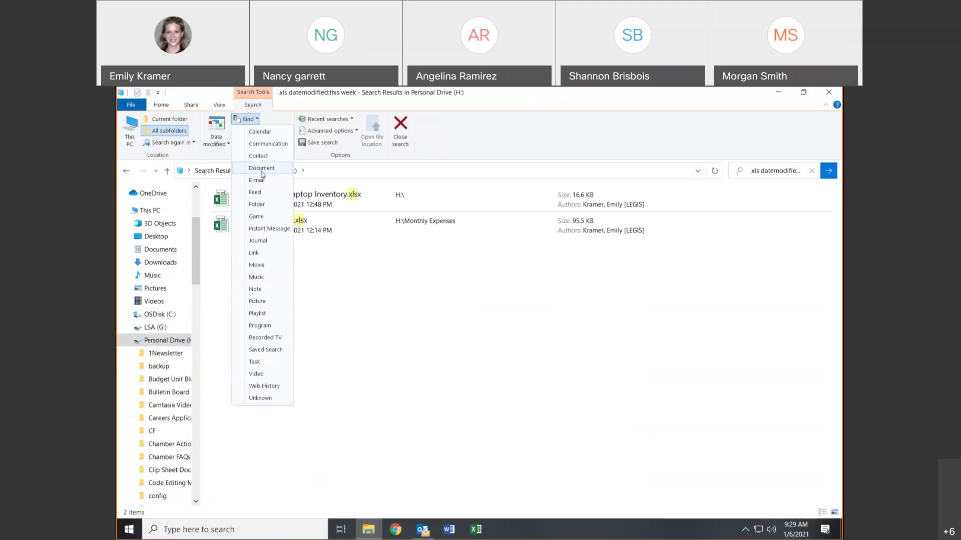
left_click(256, 121)
left_click(251, 131)
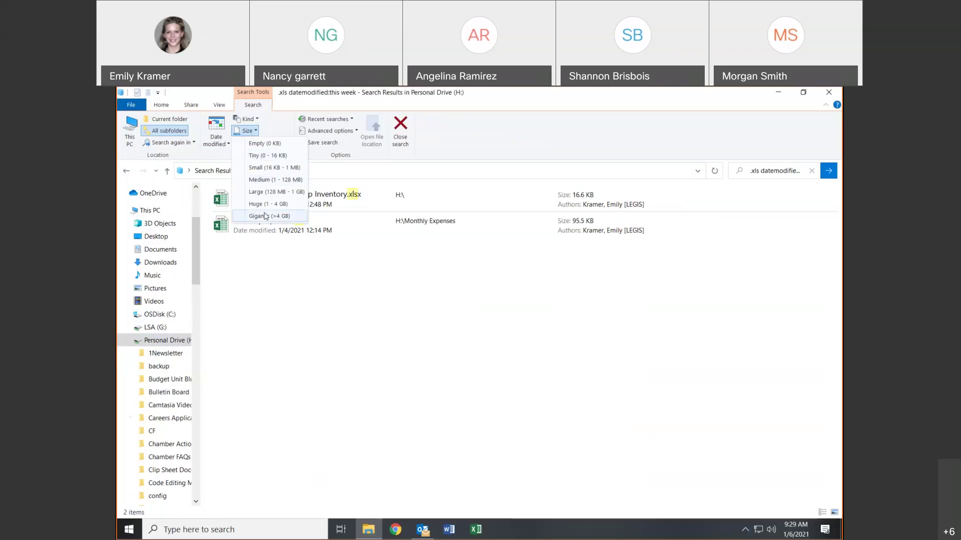
left_click(248, 131)
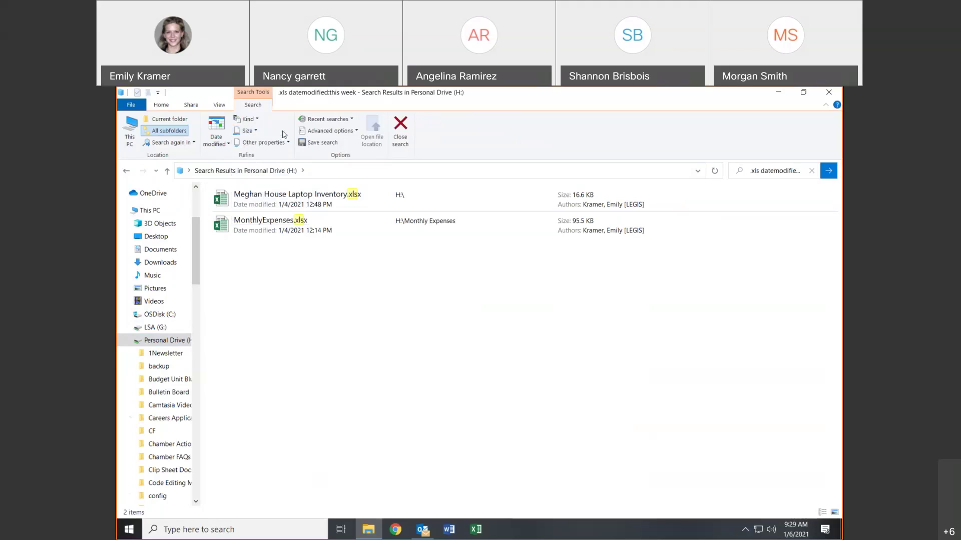
left_click(258, 144)
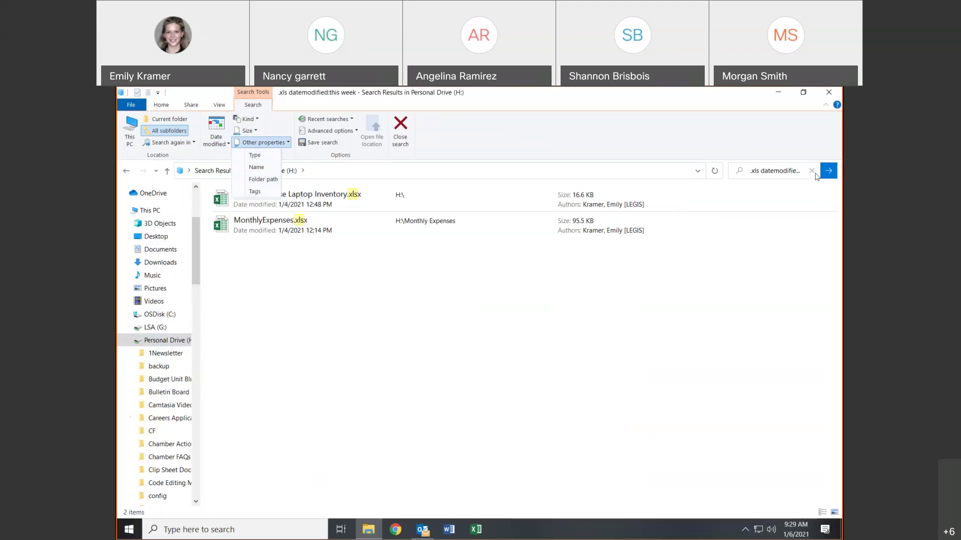
left_click(263, 149)
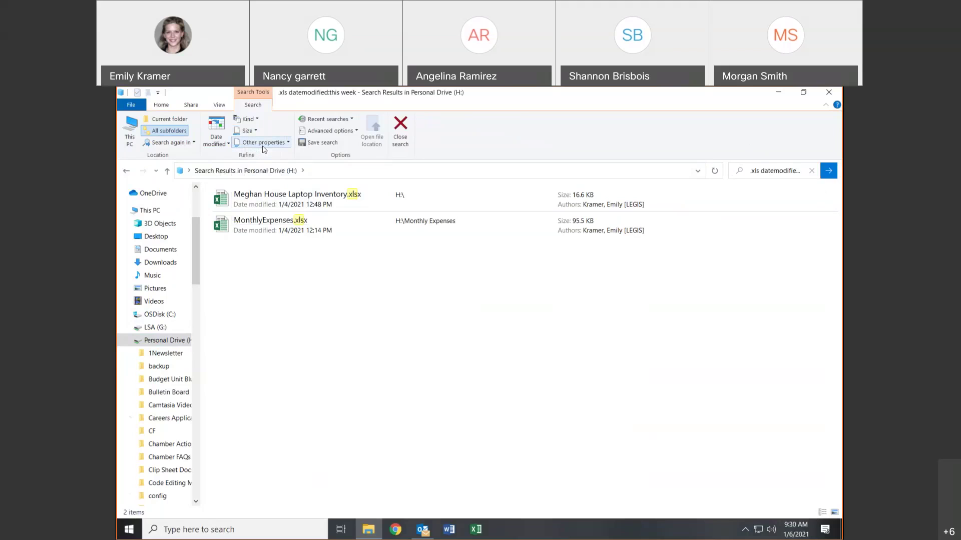
left_click(335, 123)
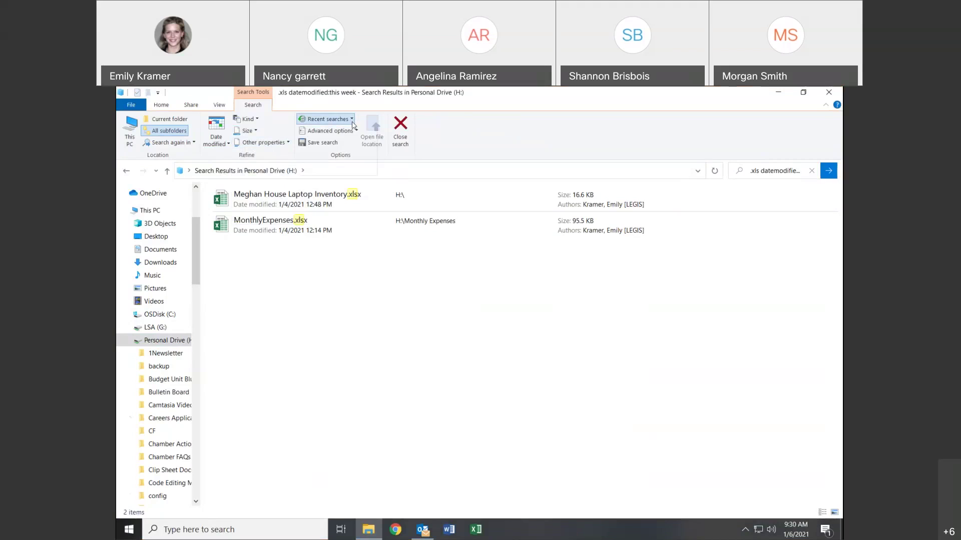
left_click(353, 120)
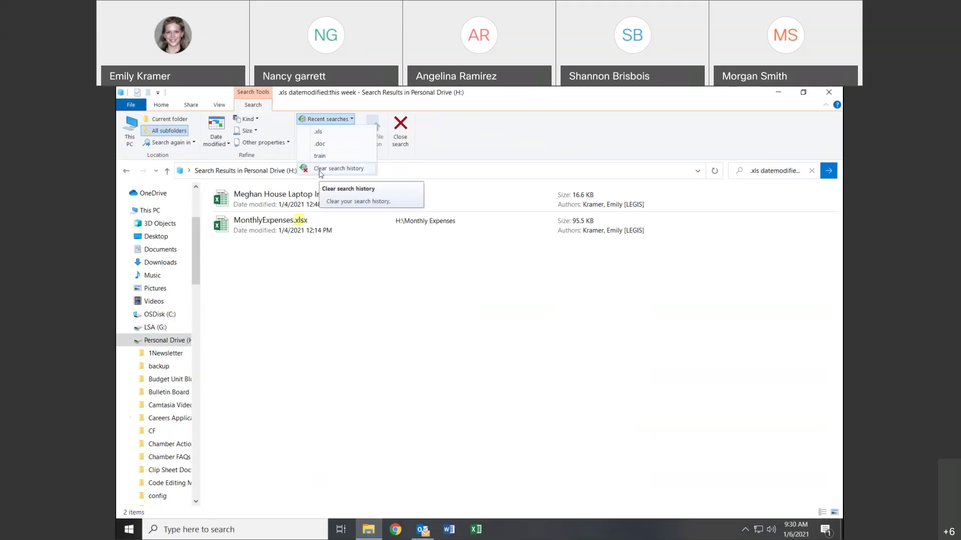
left_click(358, 154)
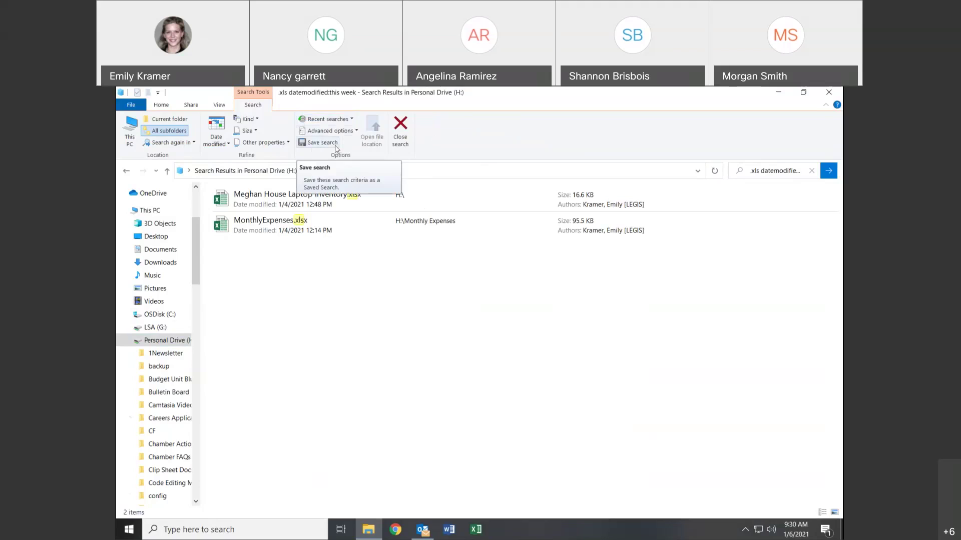
left_click(338, 123)
left_click(337, 123)
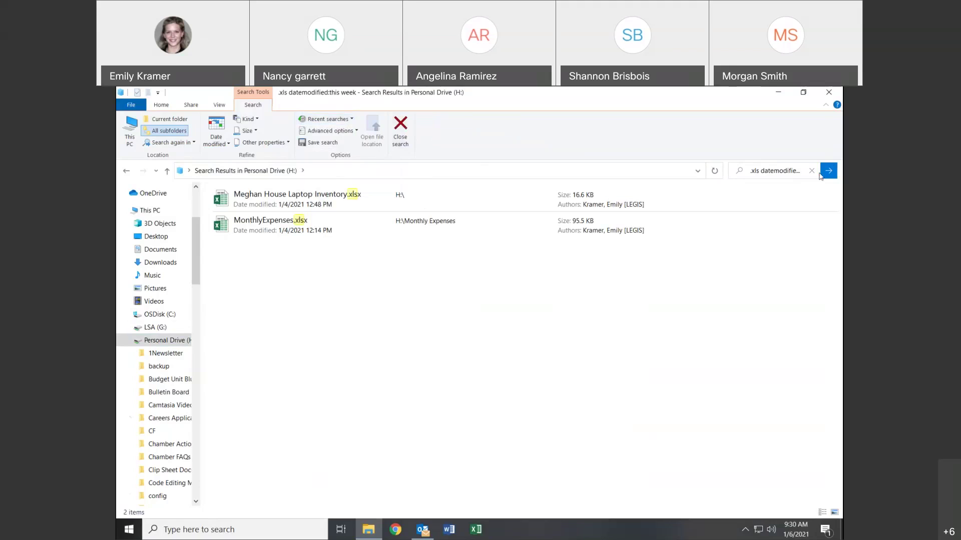
- End the .xls search to show all 107 items of Personal Drive (H:), then close File Explorer
left_click(403, 139)
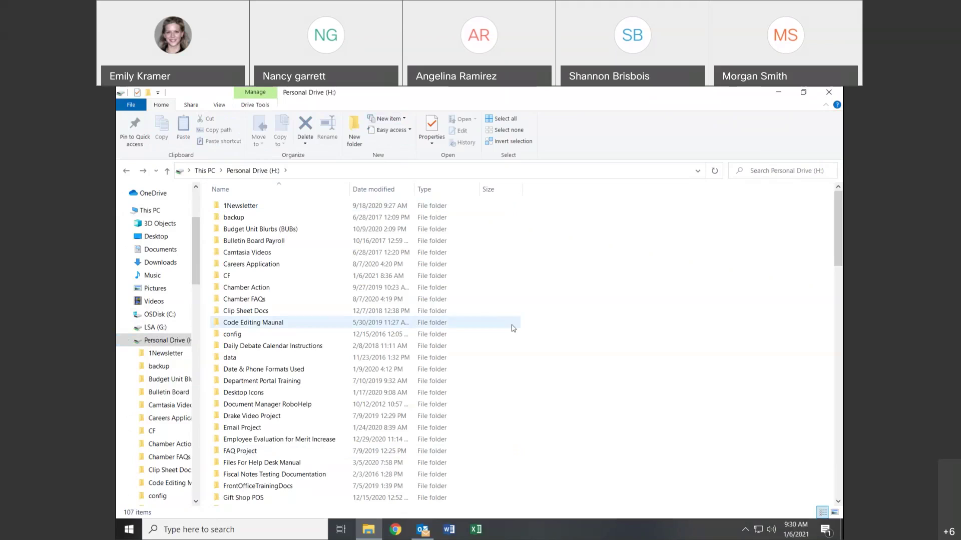
left_click(200, 106)
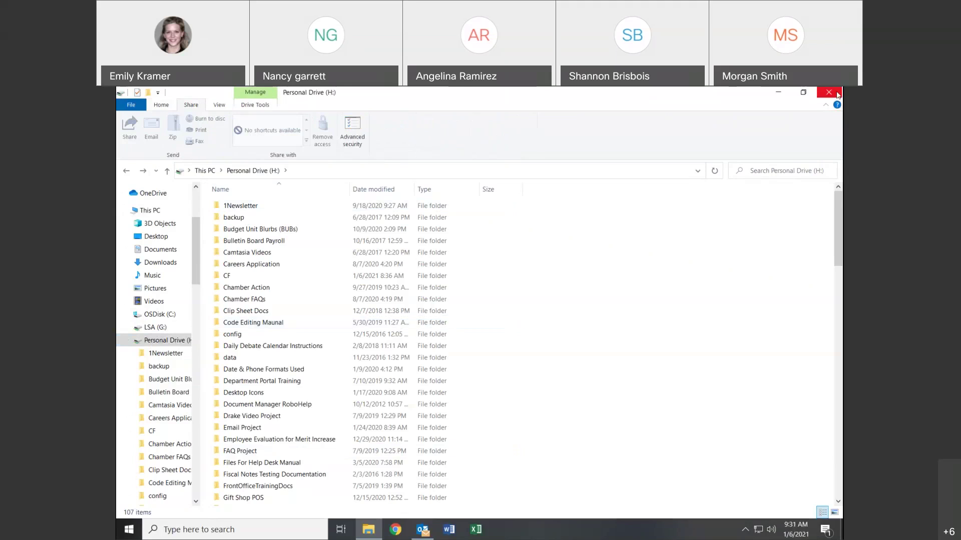
left_click(838, 95)
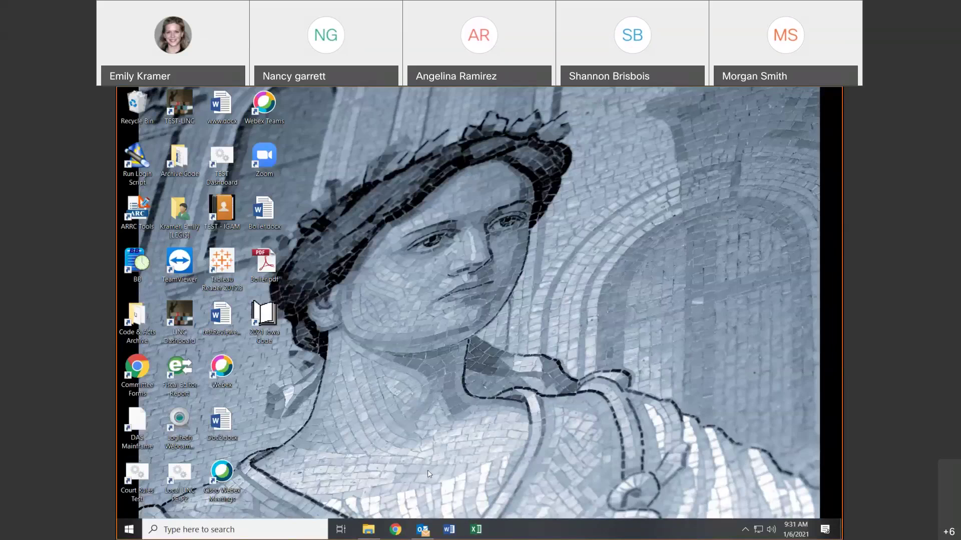
- In Chrome, follow the legis.iowa.gov footer's Applications link to the Legislative Applications login page
left_click(396, 530)
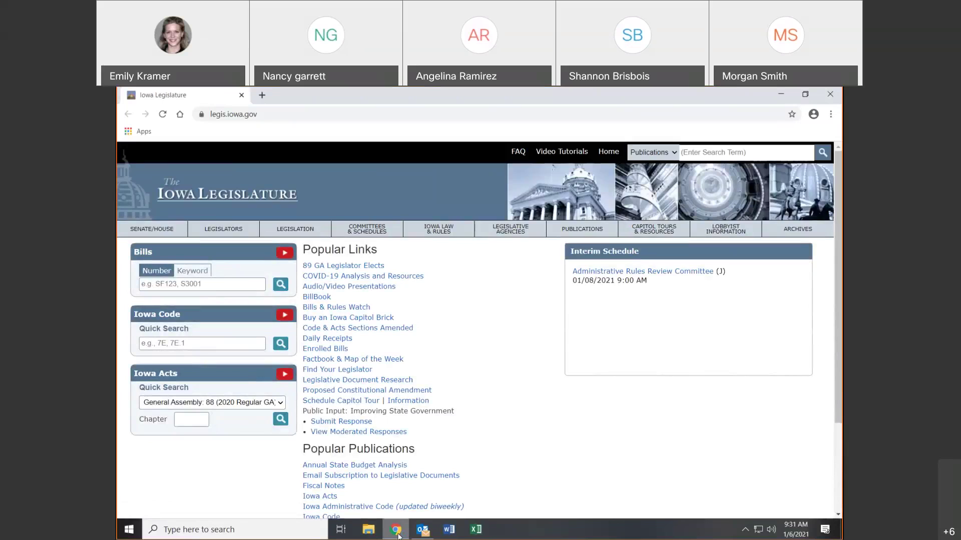
left_click_drag(840, 327, 840, 414)
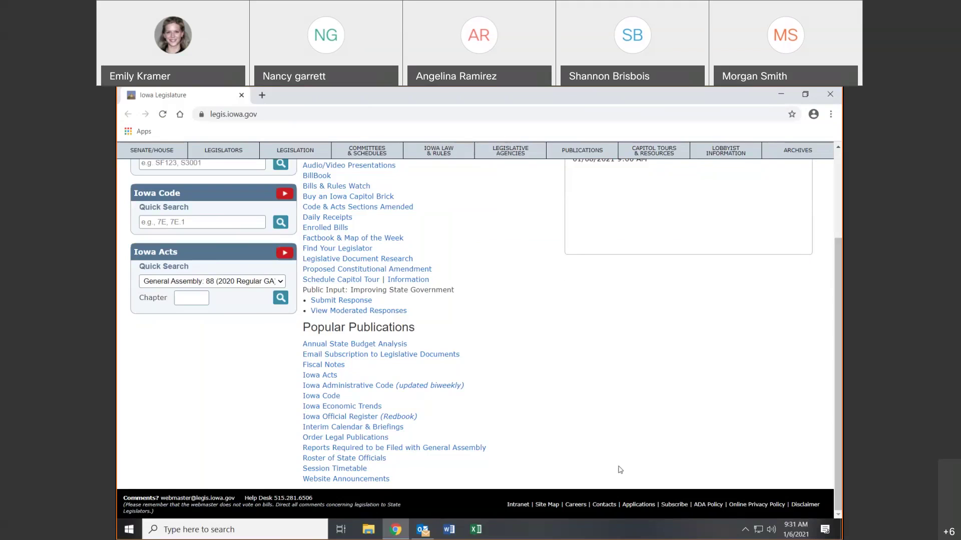
left_click(642, 505)
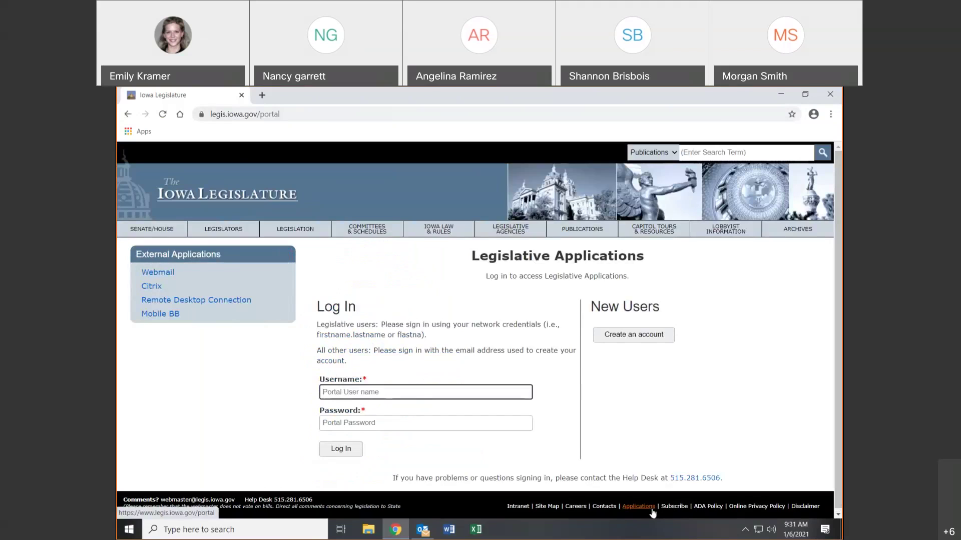
left_click(157, 273)
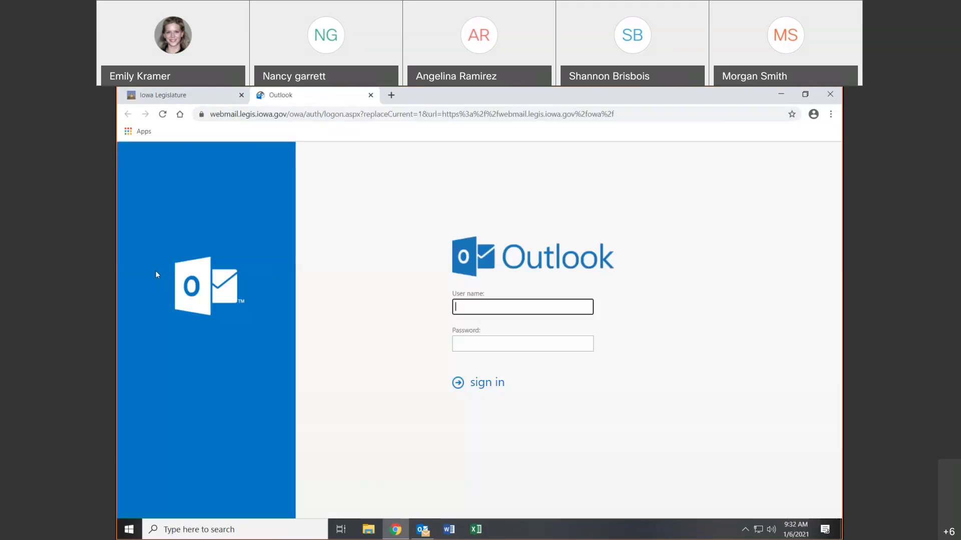
type("emily.kramer")
key("Tab")
type("••••••••••••")
key("Return")
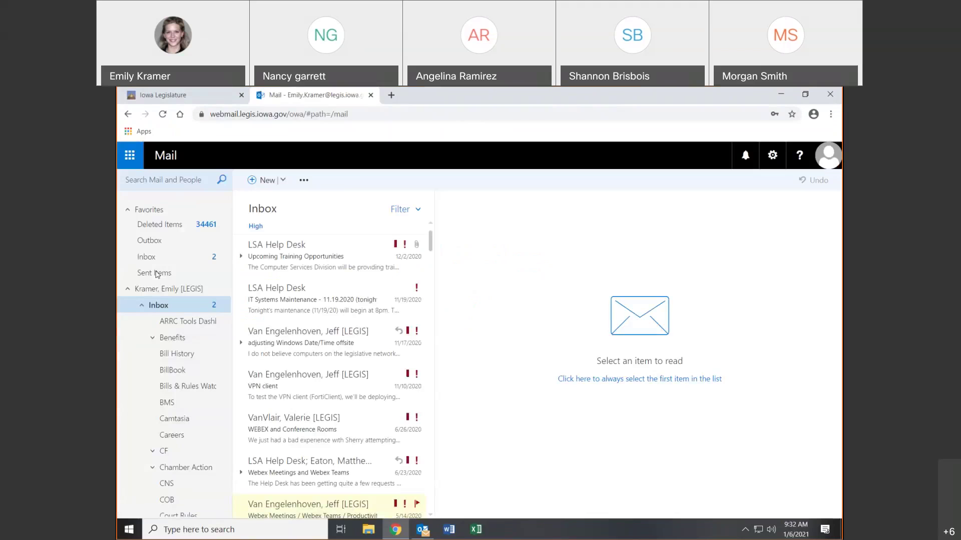
left_click(295, 260)
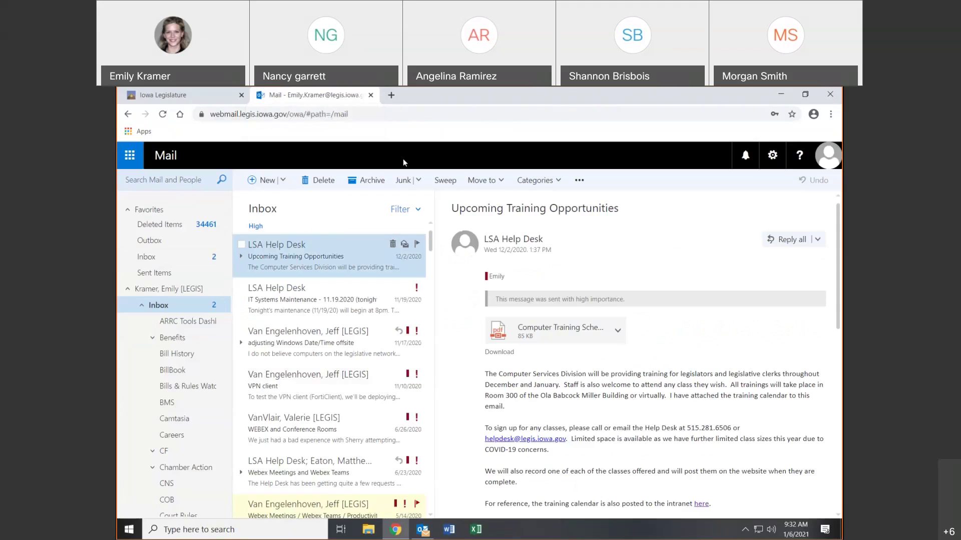
left_click(371, 95)
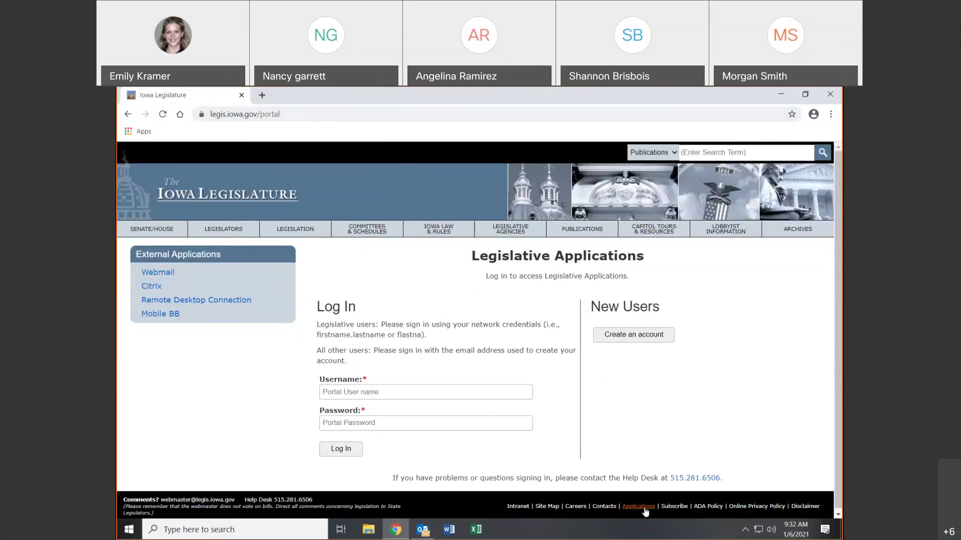
- Sign in to the Citrix Gateway with the user name and password, then continue in the light version
left_click(155, 288)
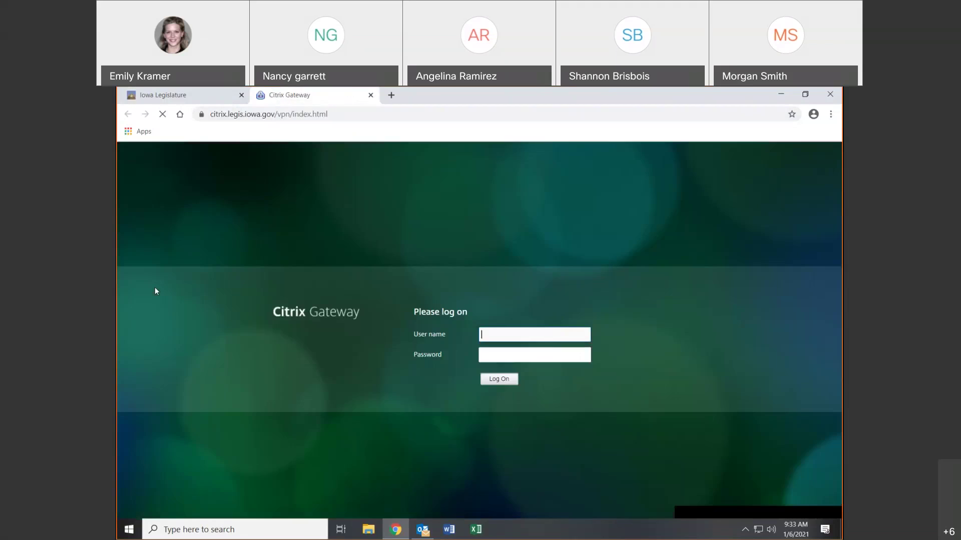
type("emily.kramer")
key("Tab")
type("•••••••••••••")
key("Return")
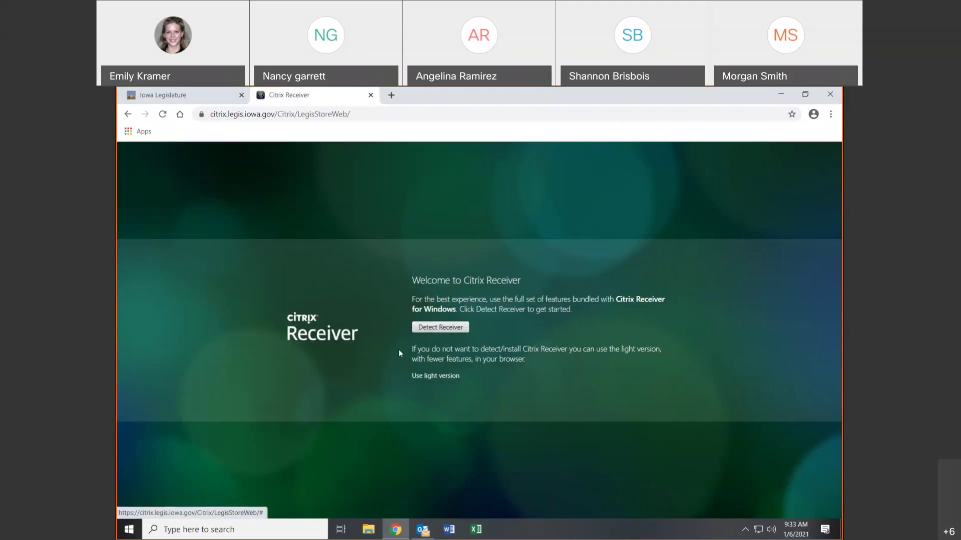
left_click(443, 380)
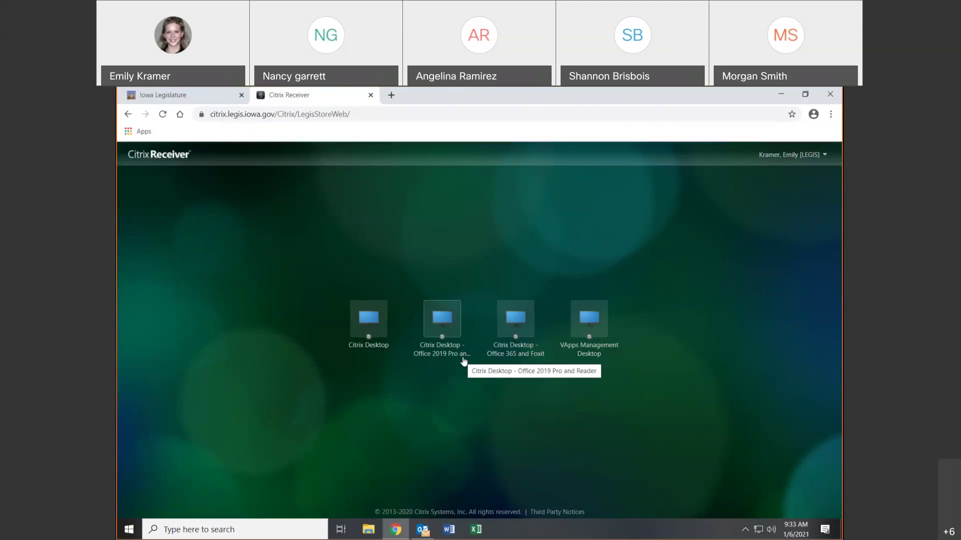
- Launch the Citrix Desktop session at Auto-fit screen resolution and dismiss the printer connection error
left_click(378, 320)
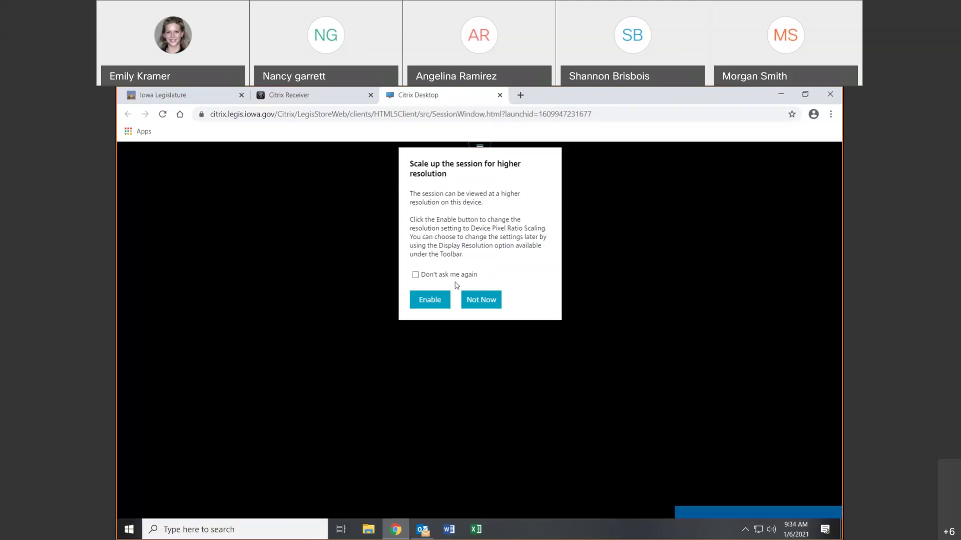
left_click(424, 300)
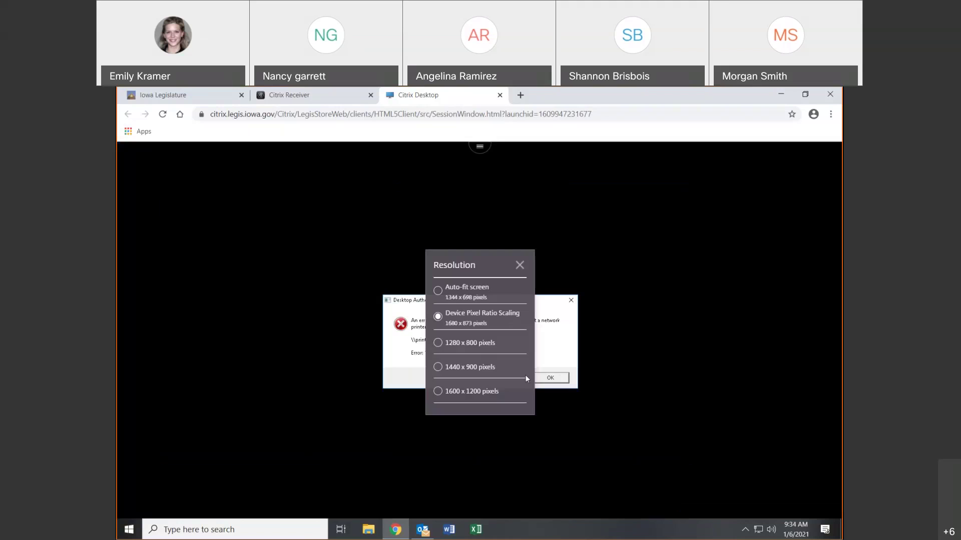
left_click(491, 295)
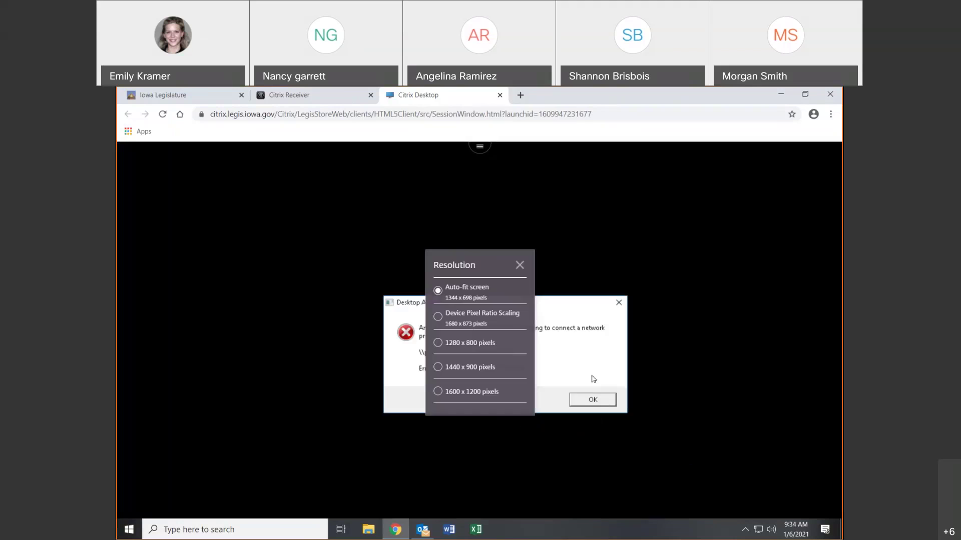
left_click(520, 265)
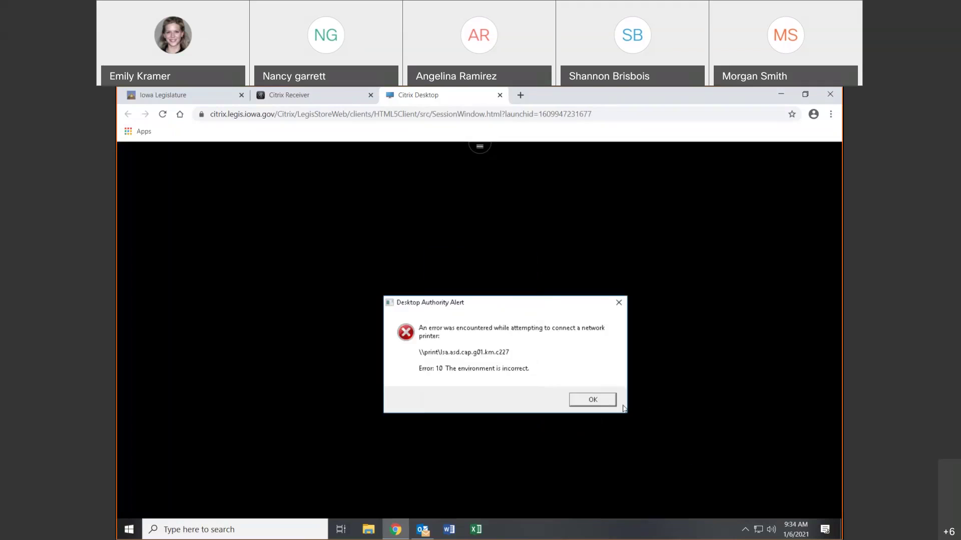
left_click(609, 401)
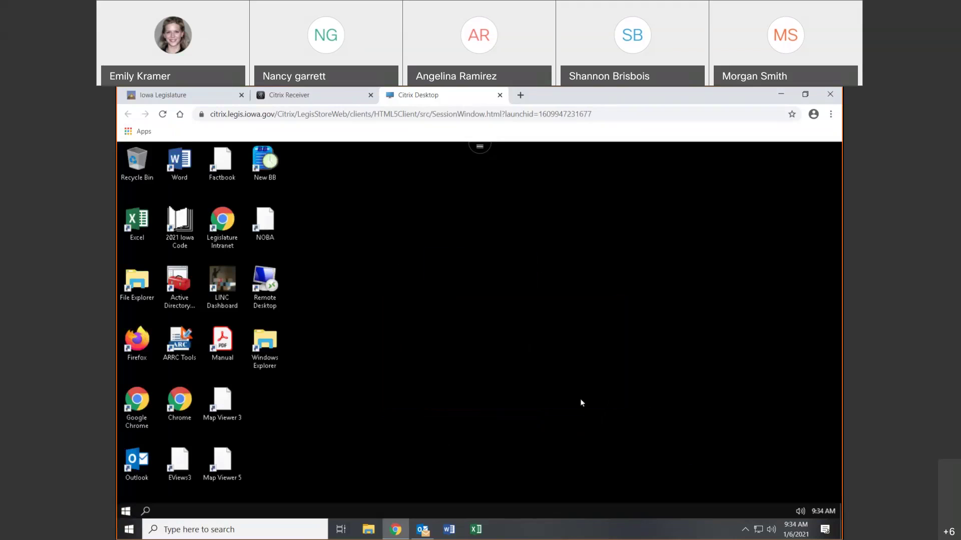
- Close the local This PC window and launch the Legislature Intranet from the remote desktop
left_click(361, 528)
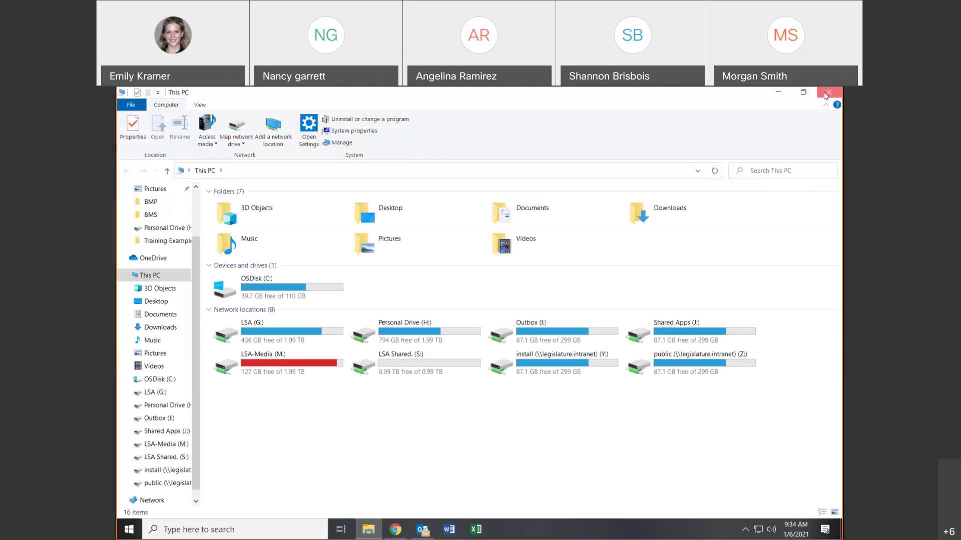
left_click(826, 95)
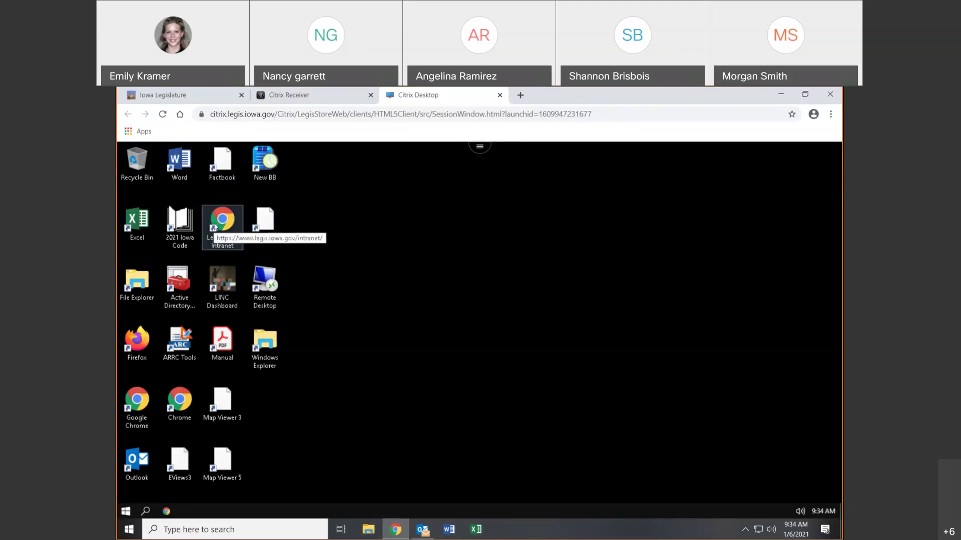
left_click(214, 227)
double_click(215, 227)
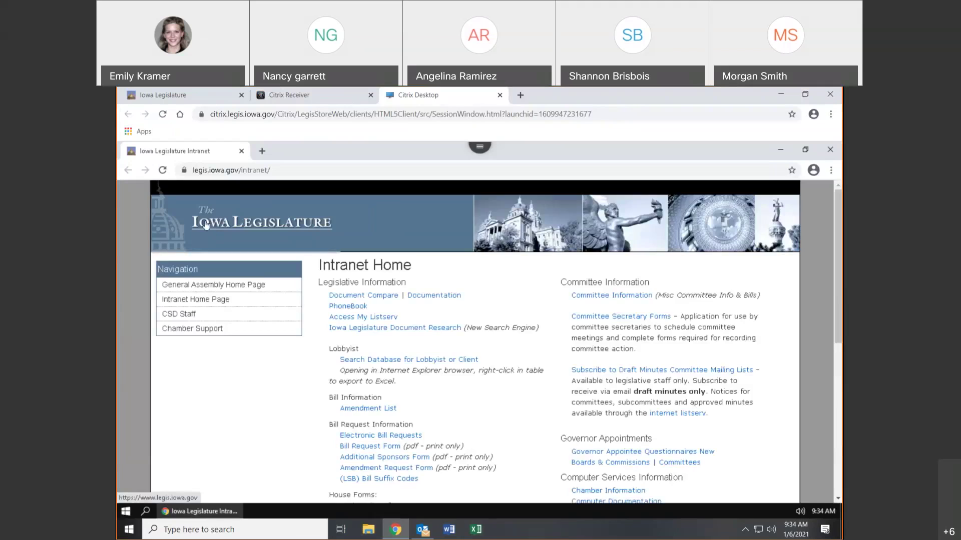
- Go to the Iowa Legislature home page, scroll to Popular Publications, and return to the remote session
left_click(205, 225)
scroll(587, 281, "down", 10)
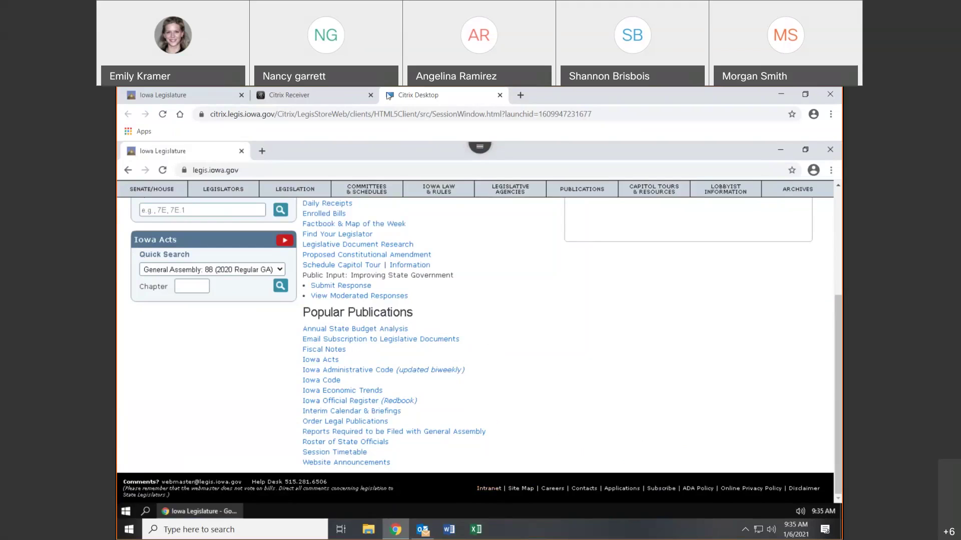
left_click(300, 95)
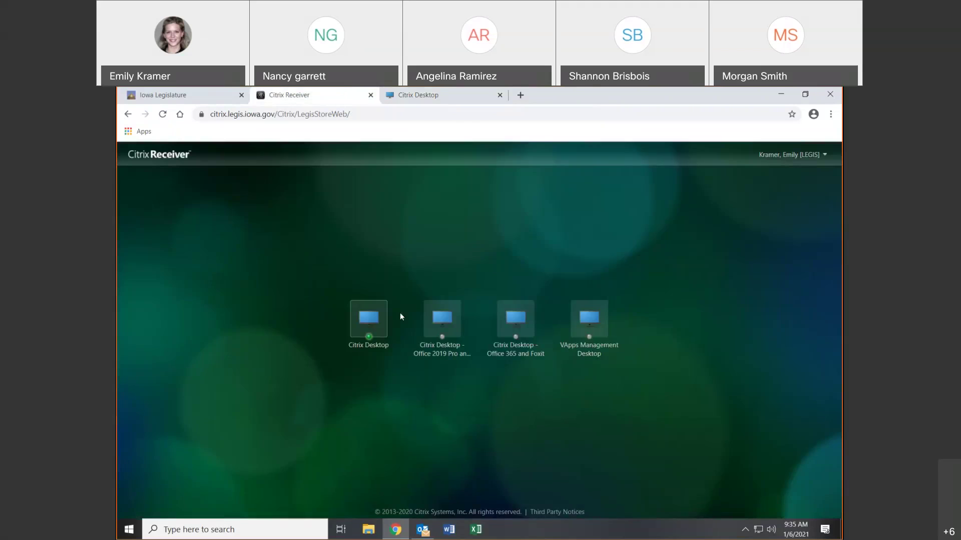
left_click(368, 318)
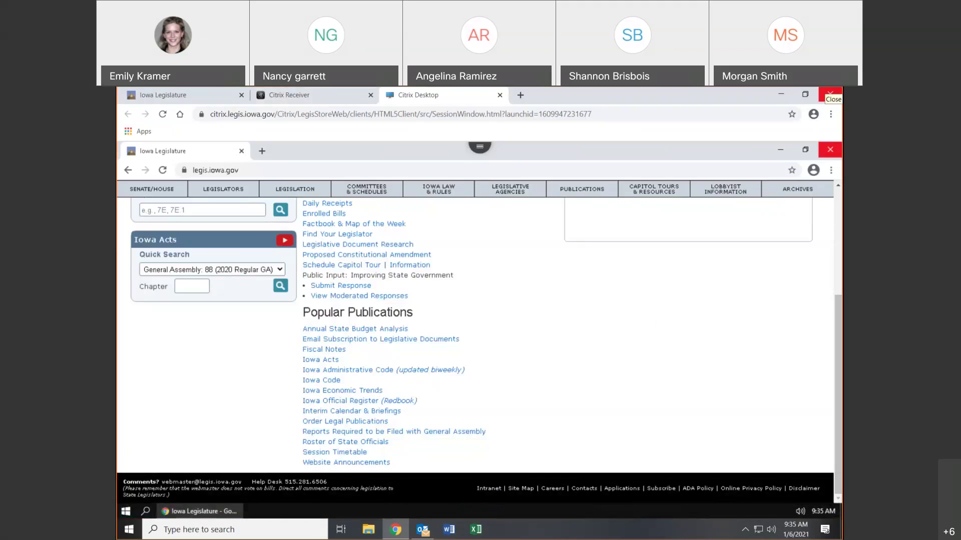
- Close the remote Iowa Legislature browser, then launch desktop Outlook, dismiss its privacy notice, and close it
left_click(829, 152)
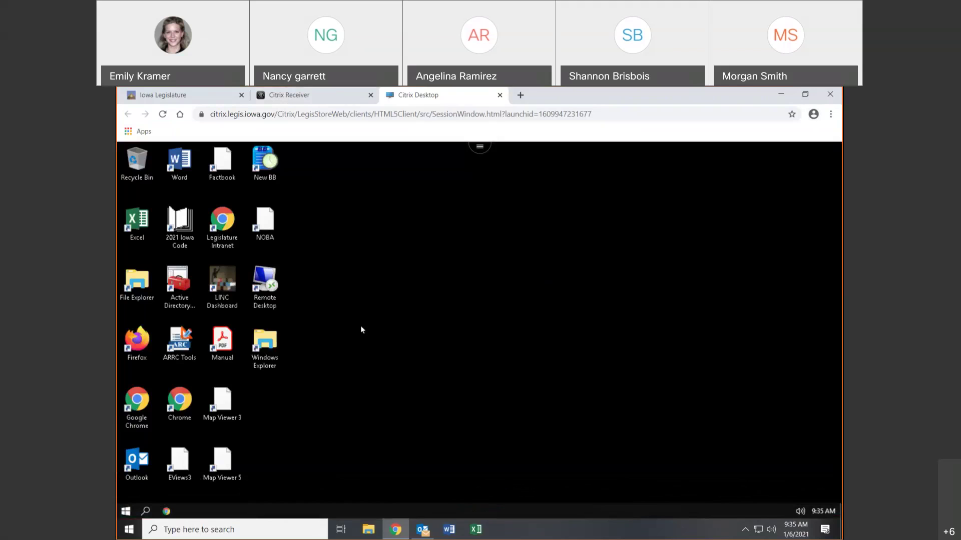
left_click(136, 476)
double_click(137, 475)
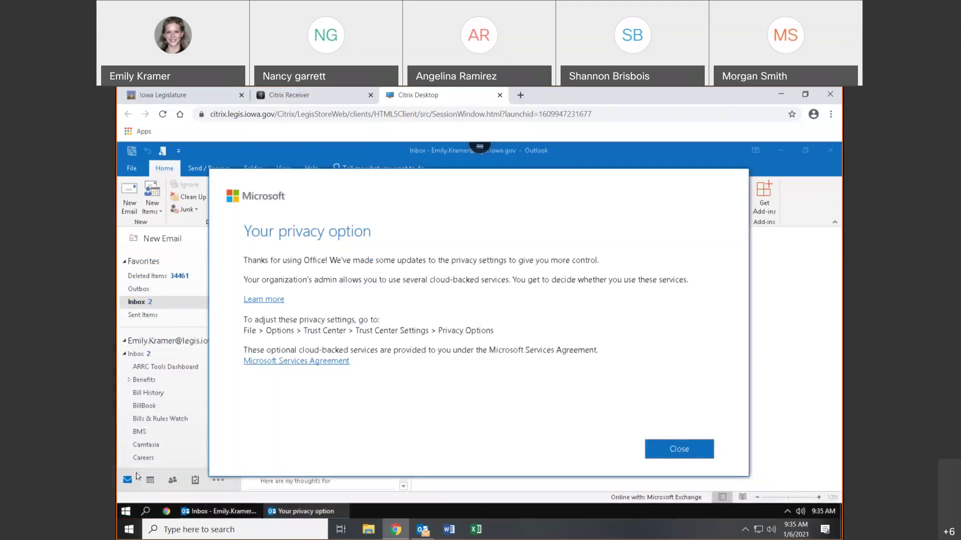
left_click(679, 449)
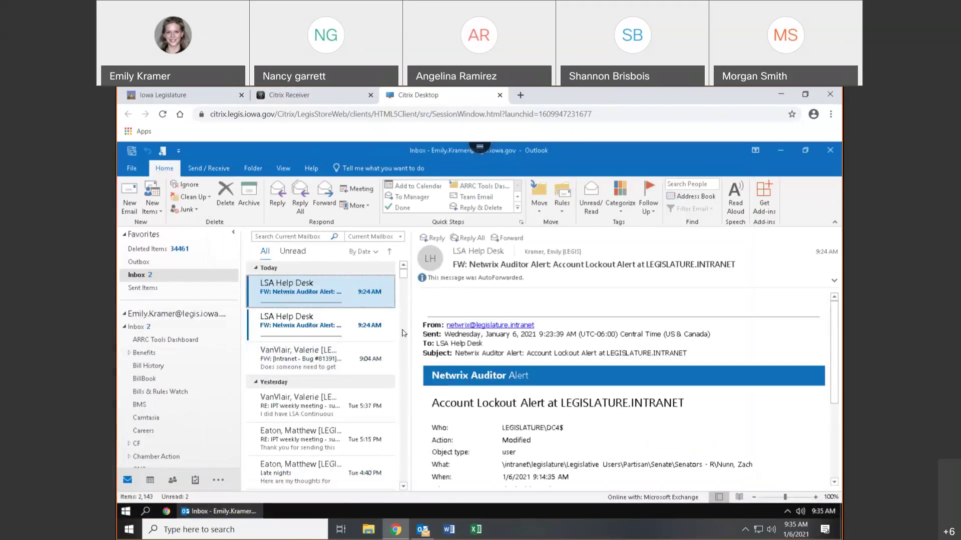
left_click(829, 151)
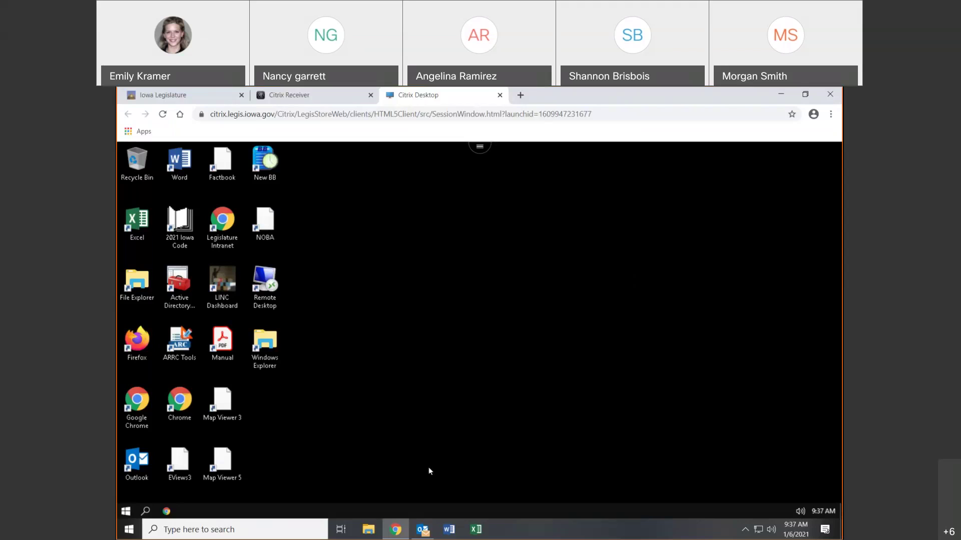
- Check and close This PC, then leave the Citrix session and open Chrome on the Iowa Legislature site
double_click(149, 294)
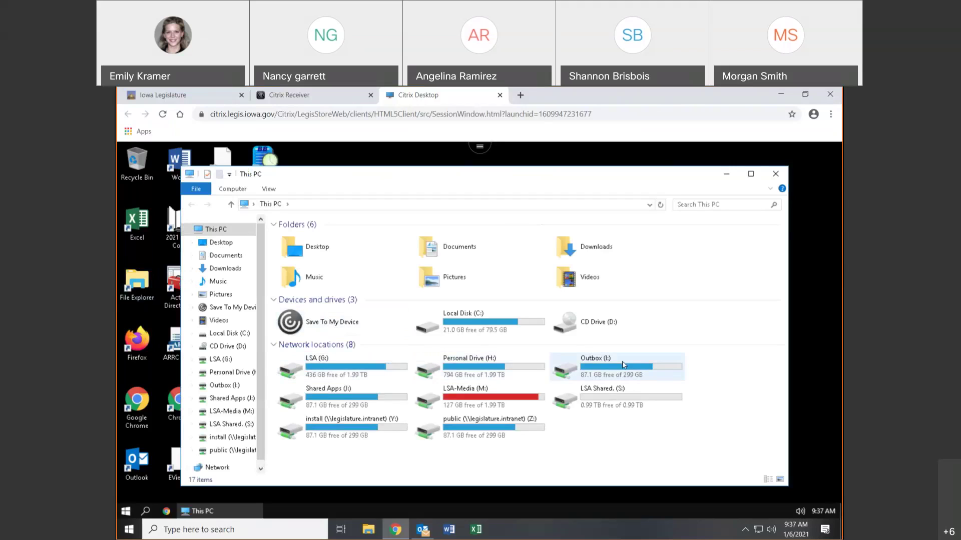
left_click(775, 172)
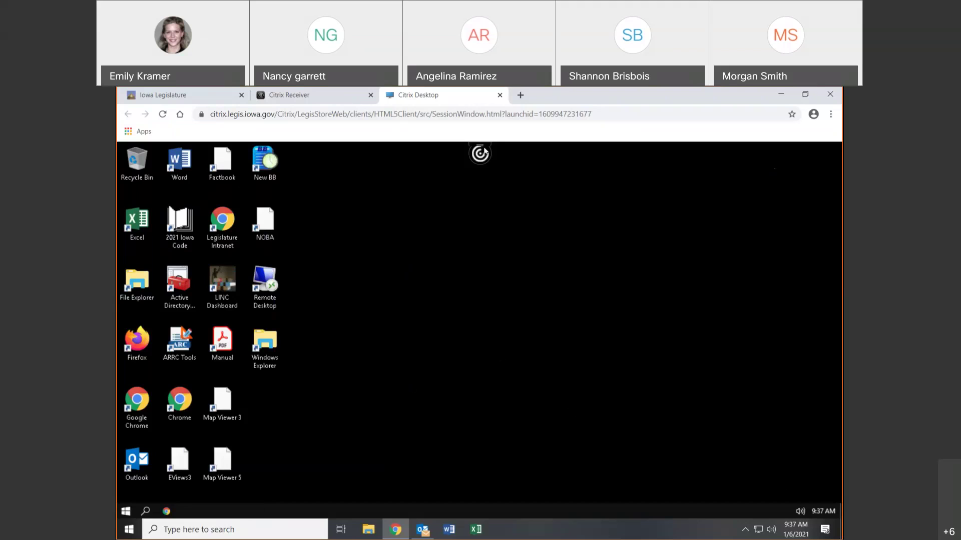
left_click(838, 94)
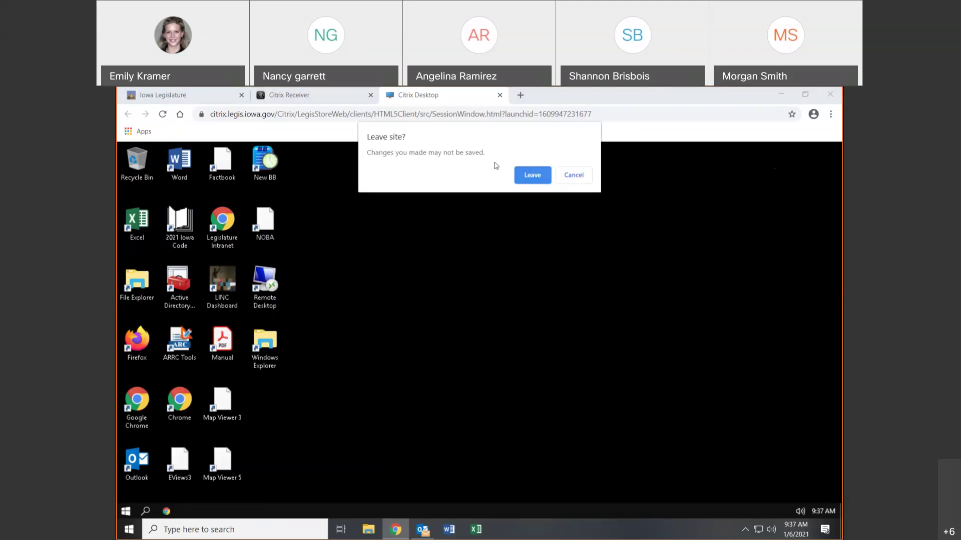
left_click(527, 176)
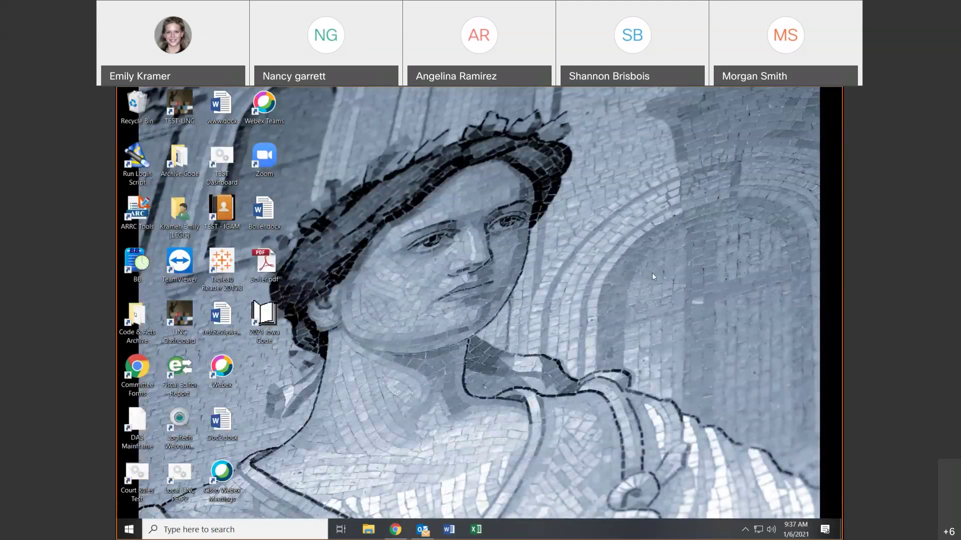
left_click(396, 529)
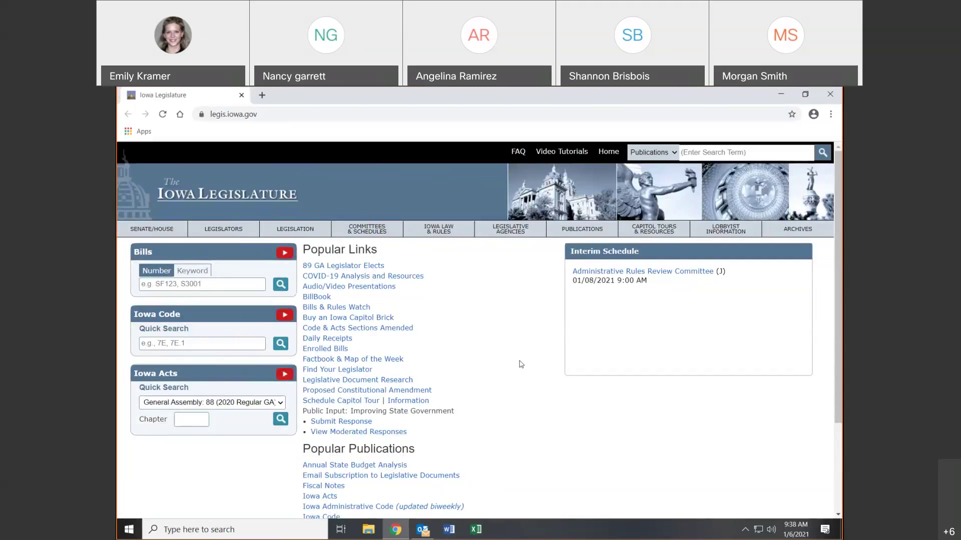
- Scroll to the site footer and go to the Legislative Applications login page
scroll(823, 436, "down", 2)
scroll(822, 442, "down", 1)
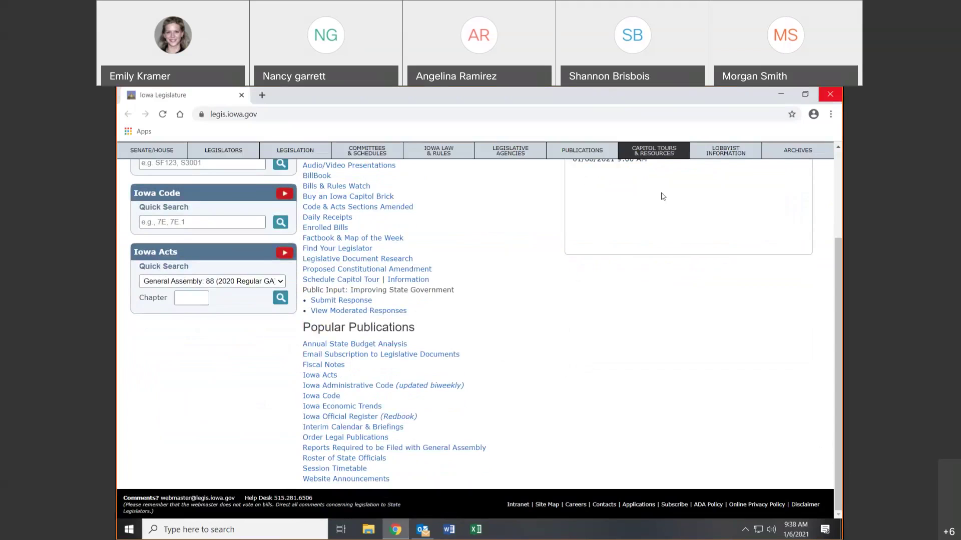
scroll(830, 350, "up", 1)
scroll(610, 331, "up", 2)
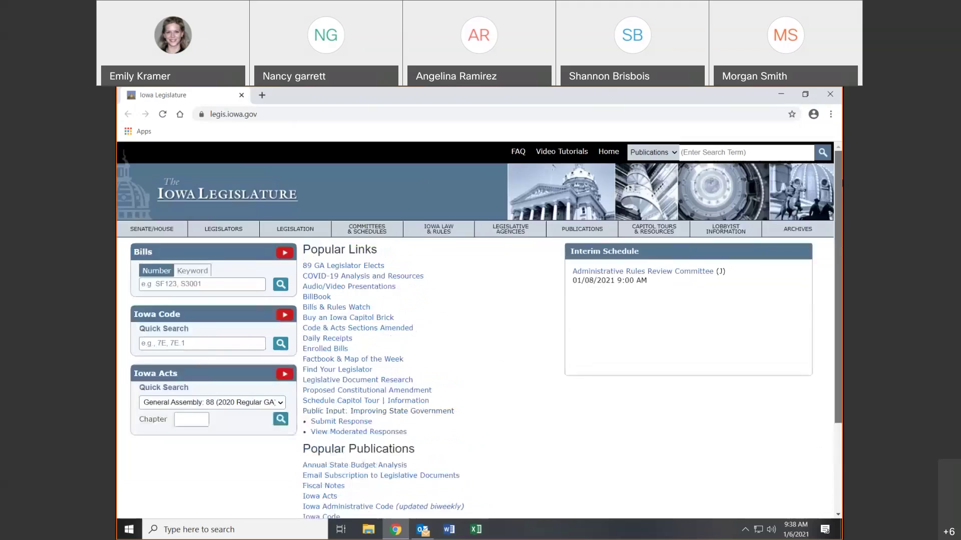
scroll(610, 331, "down", 3)
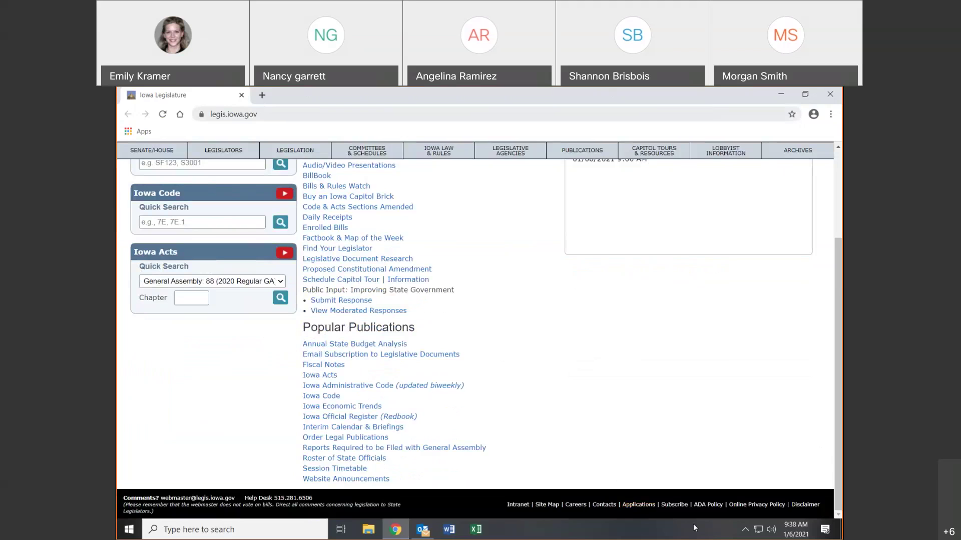
left_click(638, 505)
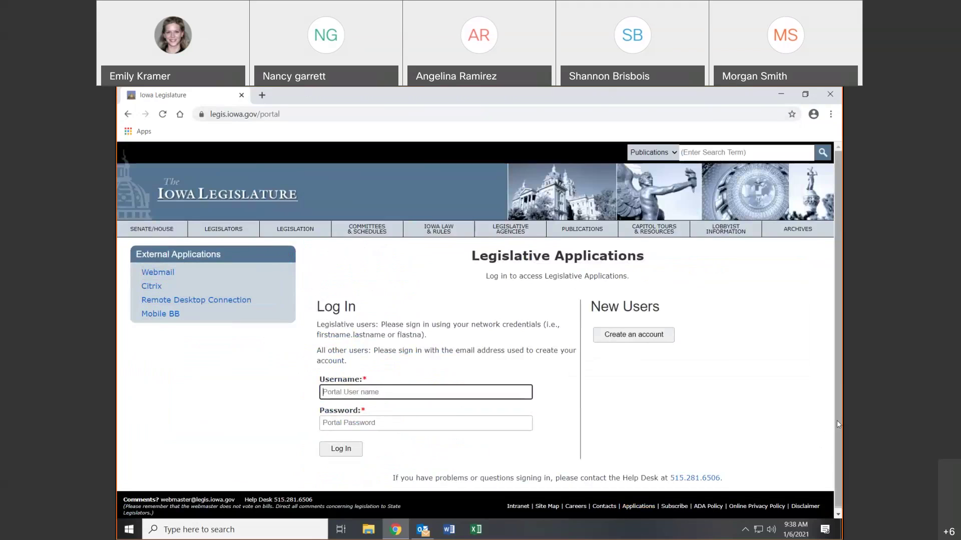
- Launch Remote Desktop Connection, then close its loading tab and the browser window
left_click(237, 301)
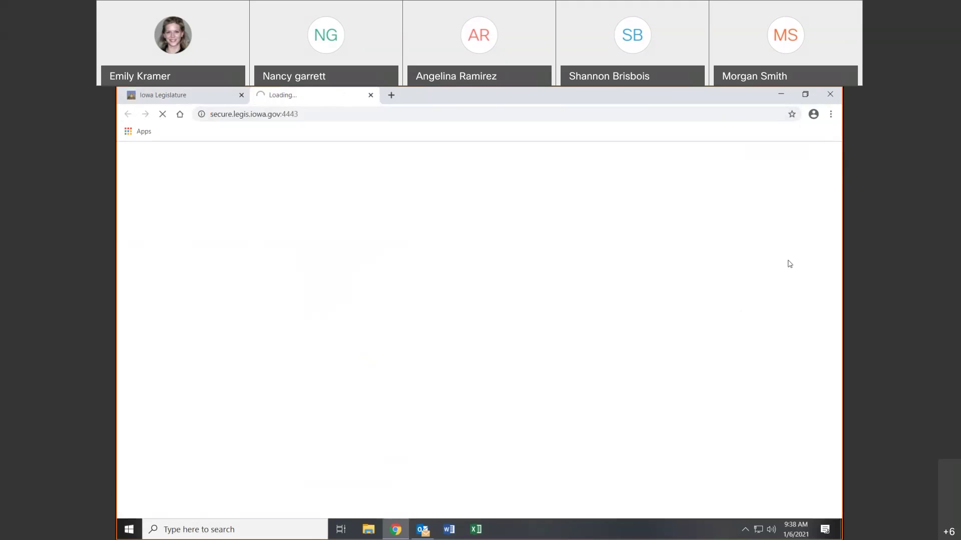
left_click(371, 95)
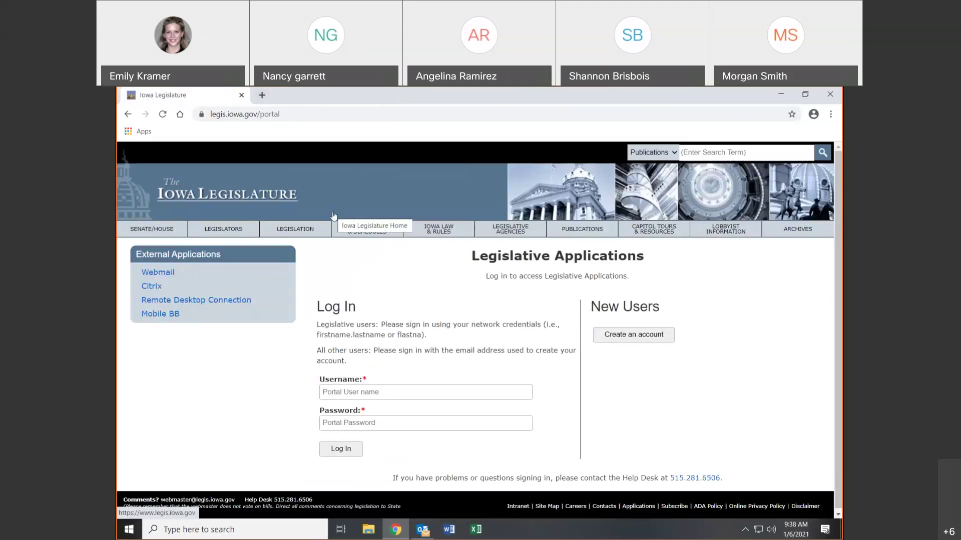
left_click(830, 93)
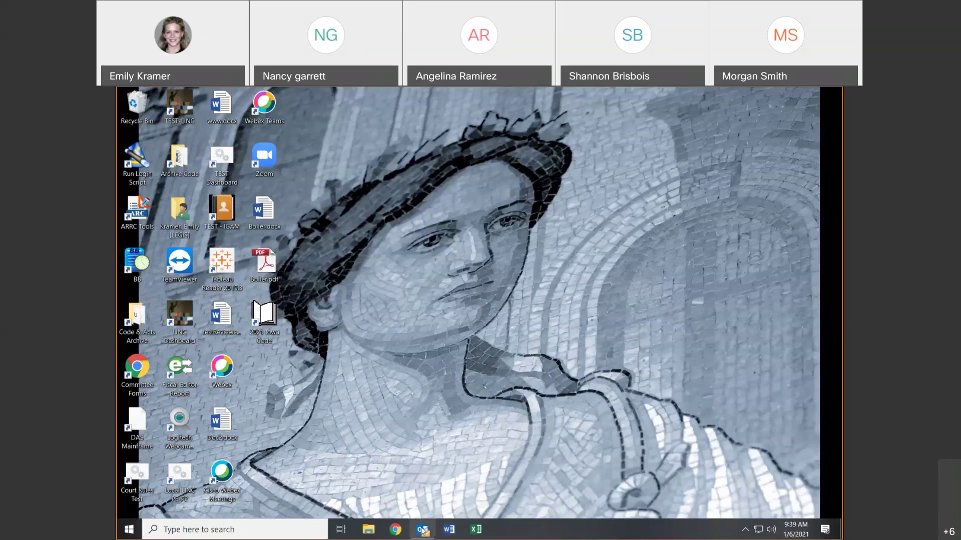
mouse_move(423, 528)
left_click(366, 531)
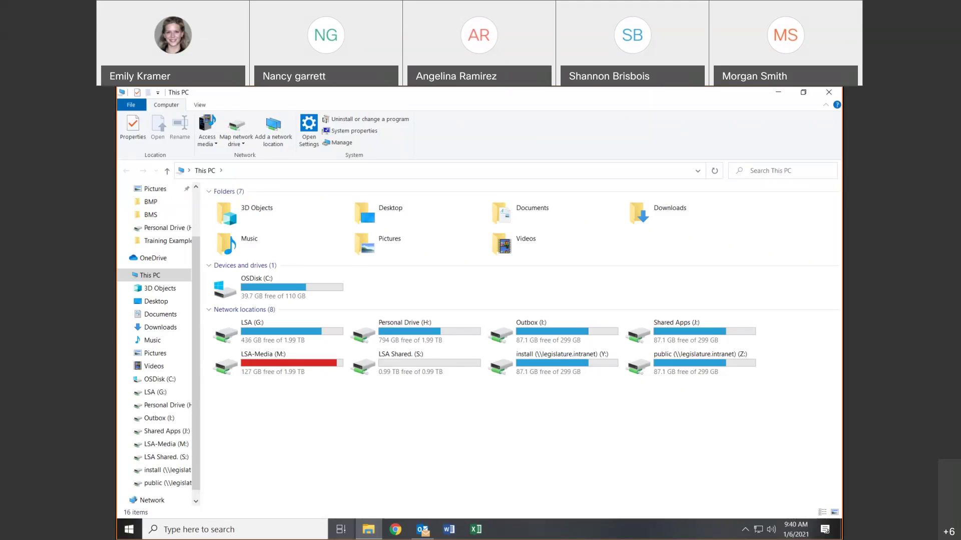
left_click(837, 92)
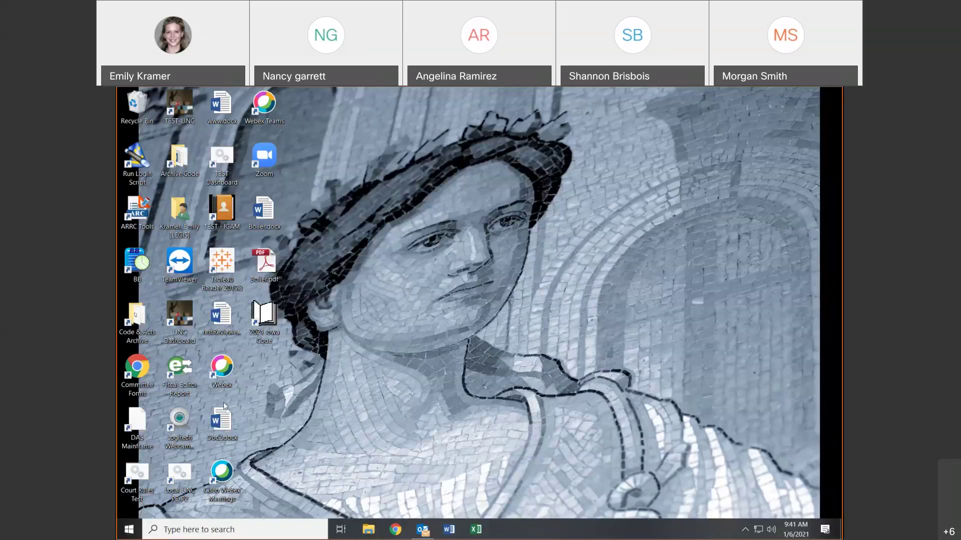
- Search 'print' from Start and open Printers & scanners, scrolling through the installed printers
left_click(126, 531)
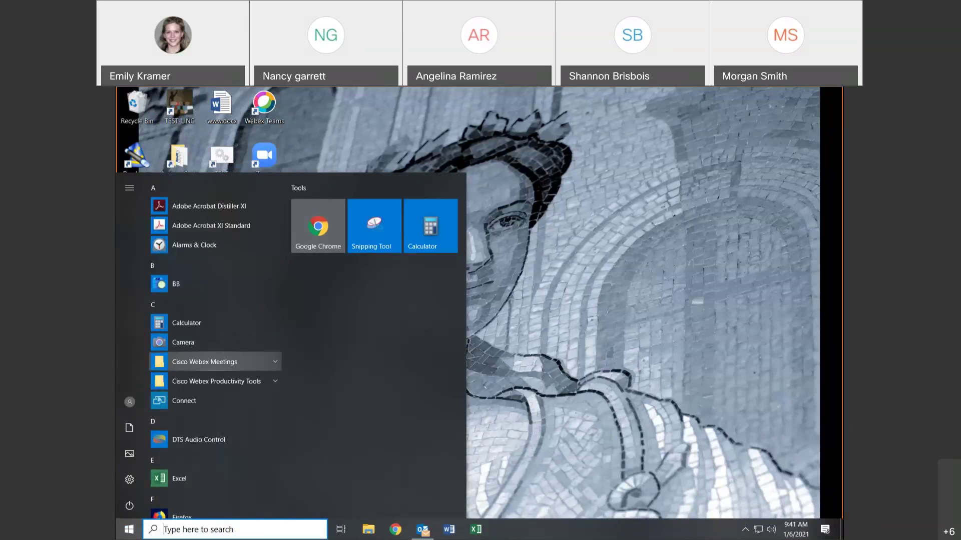
left_click(231, 529)
type("print")
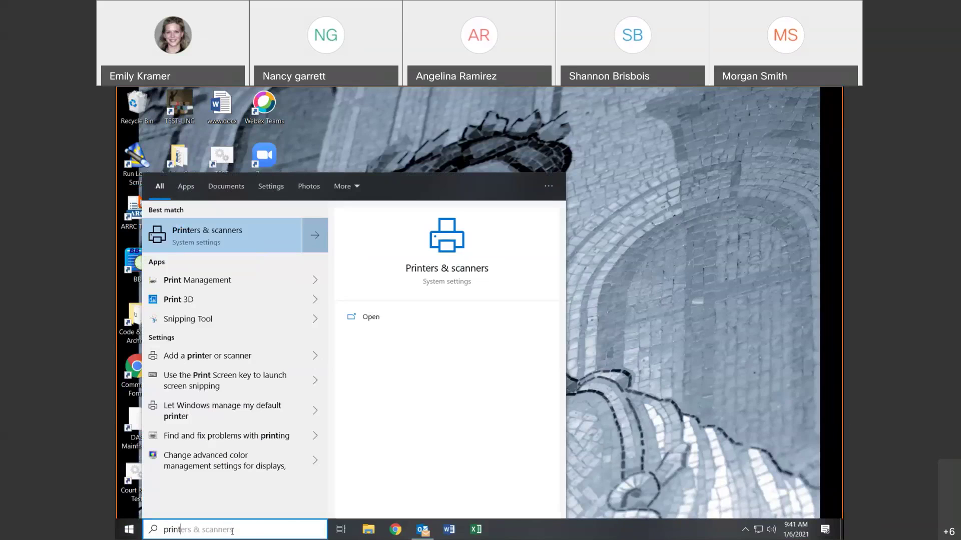
left_click(195, 233)
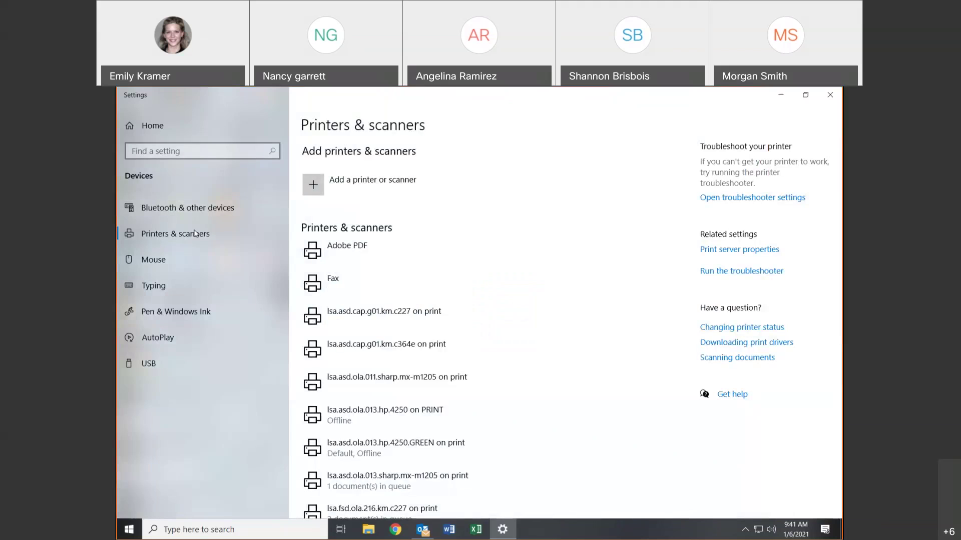
scroll(589, 312, "down", 5)
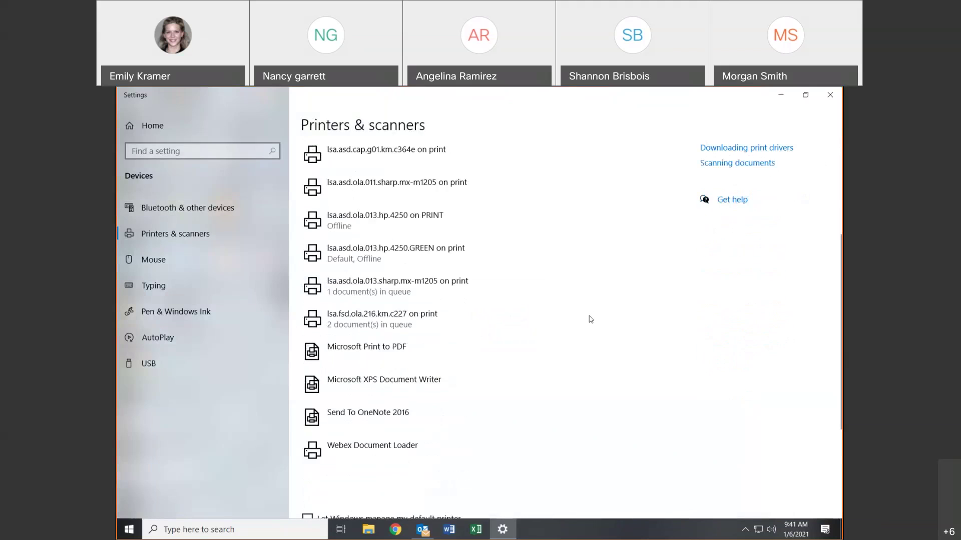
scroll(591, 320, "down", 2)
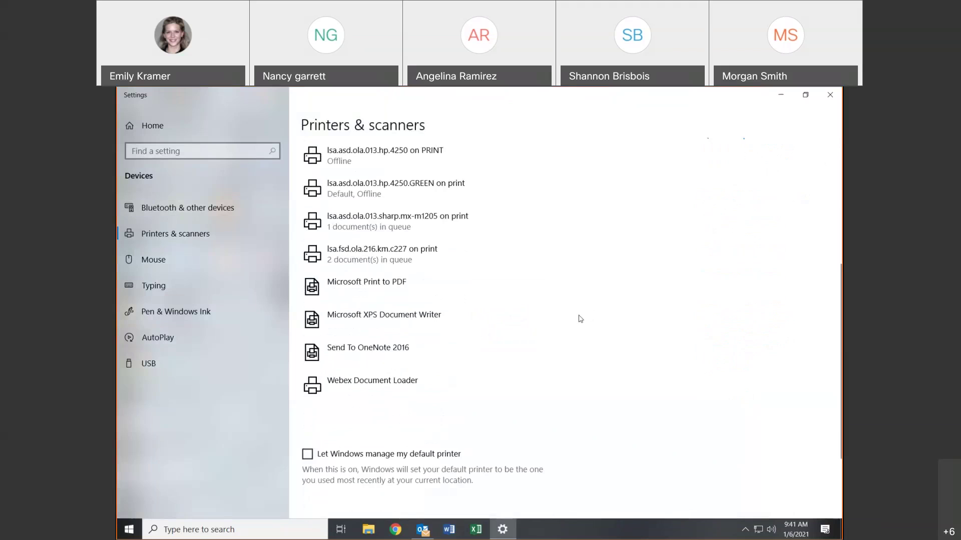
scroll(579, 321, "up", 5)
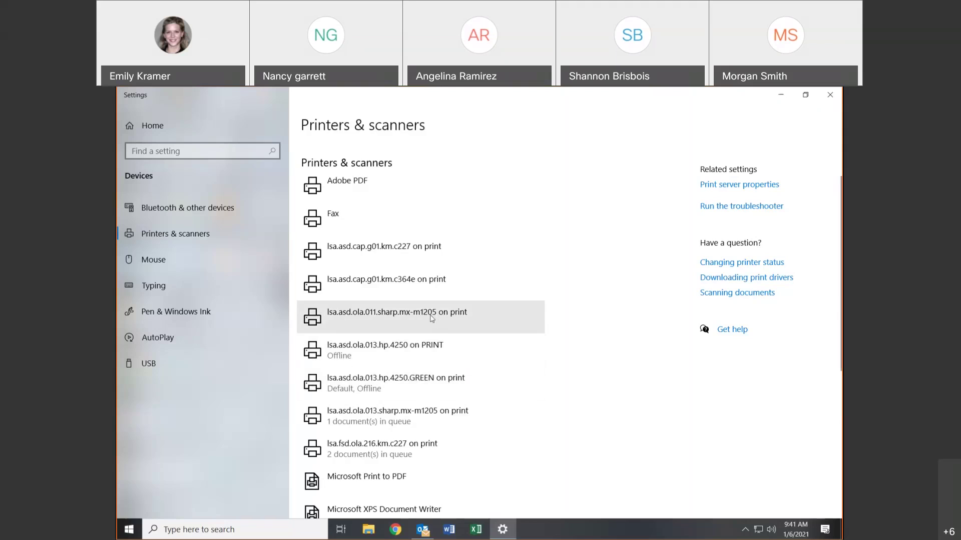
- Set lsa.asd.ola.011.sharp.mx-m1205 on print as the default printer and return to the list
left_click(431, 318)
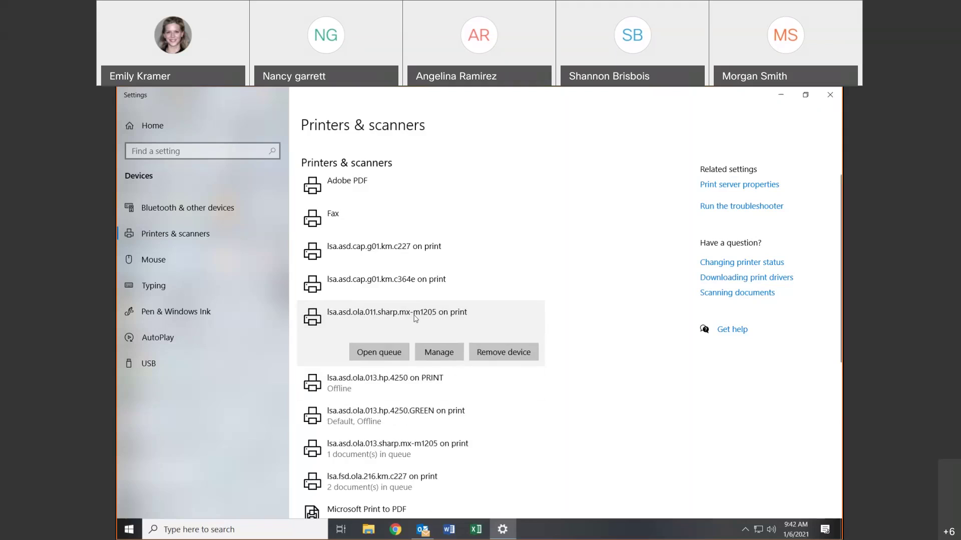
left_click(424, 357)
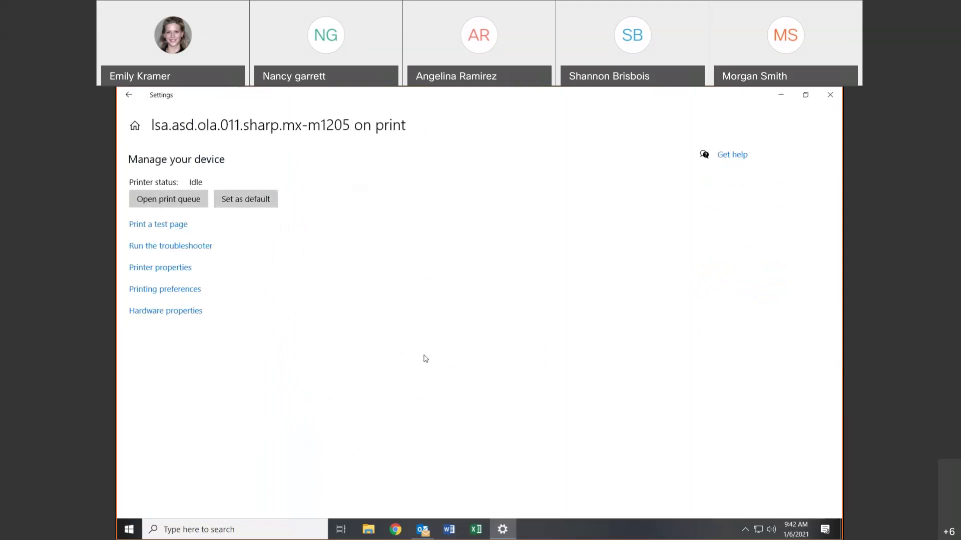
left_click(237, 203)
left_click(129, 96)
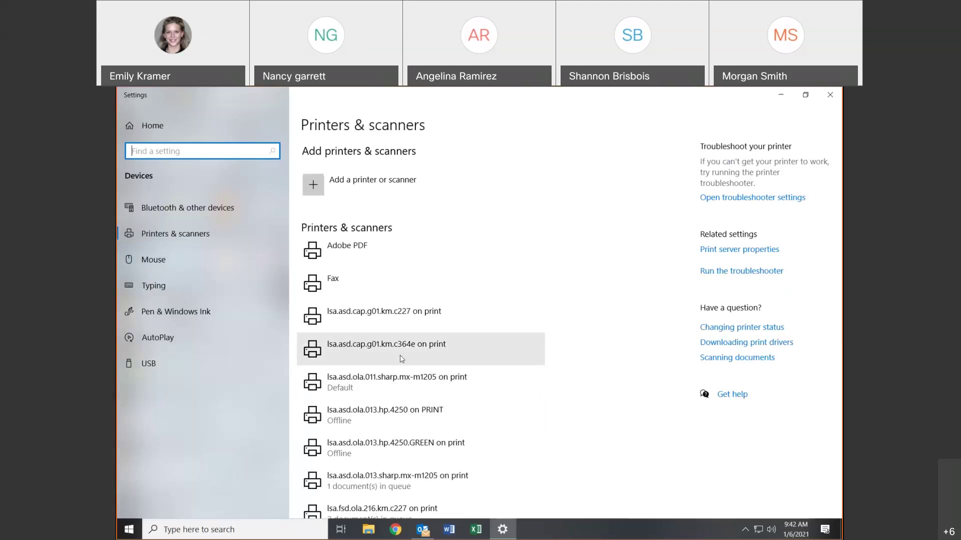
- Make the c364e printer the default, return to the printer list, and close Settings
left_click(400, 359)
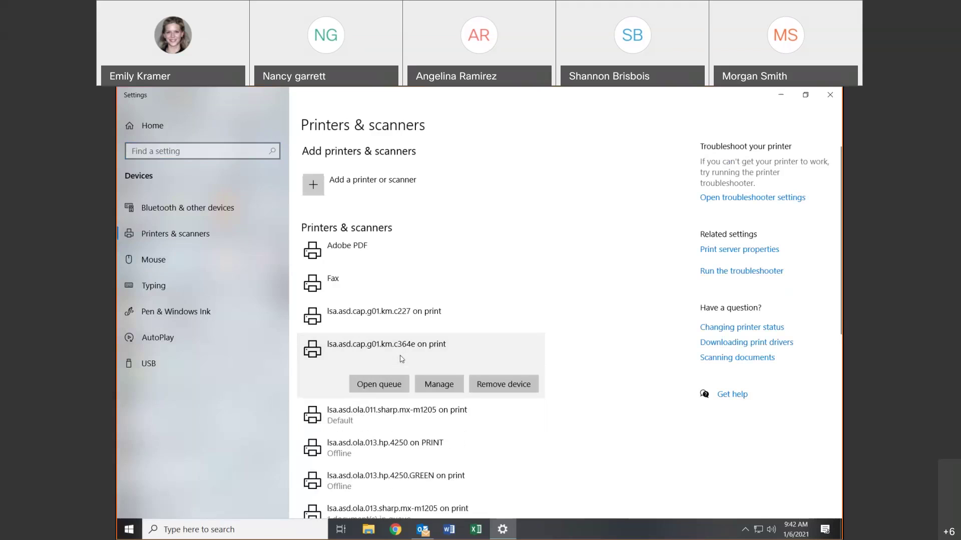
left_click(418, 381)
left_click(260, 205)
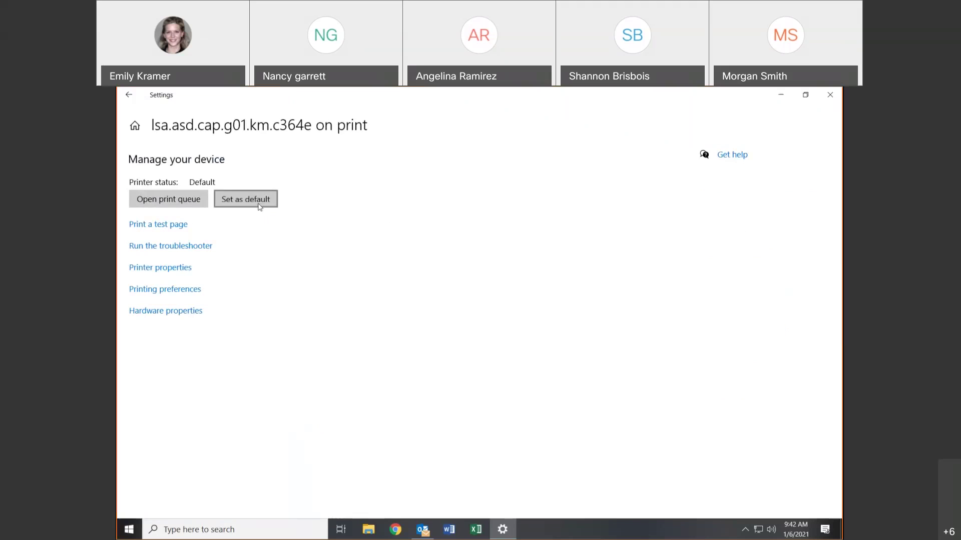
left_click(129, 94)
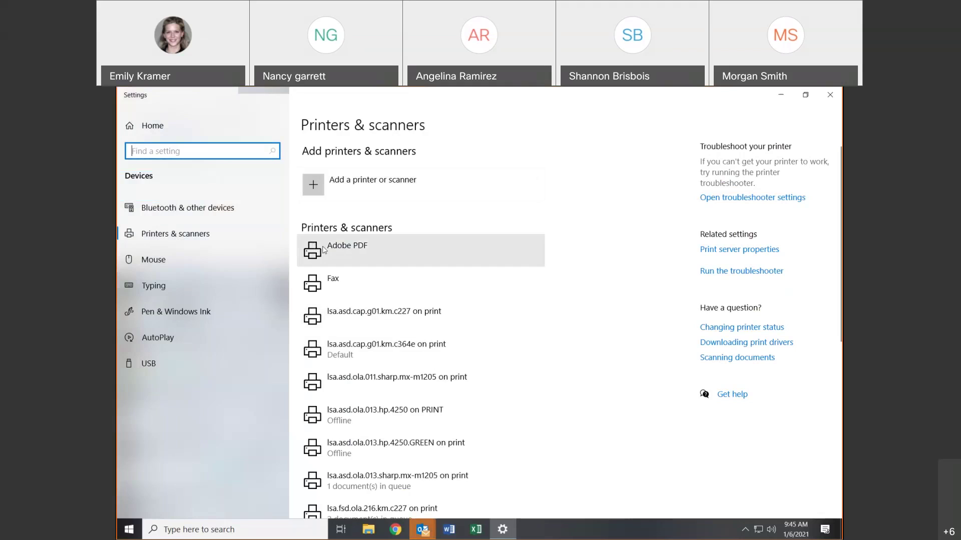
left_click(829, 94)
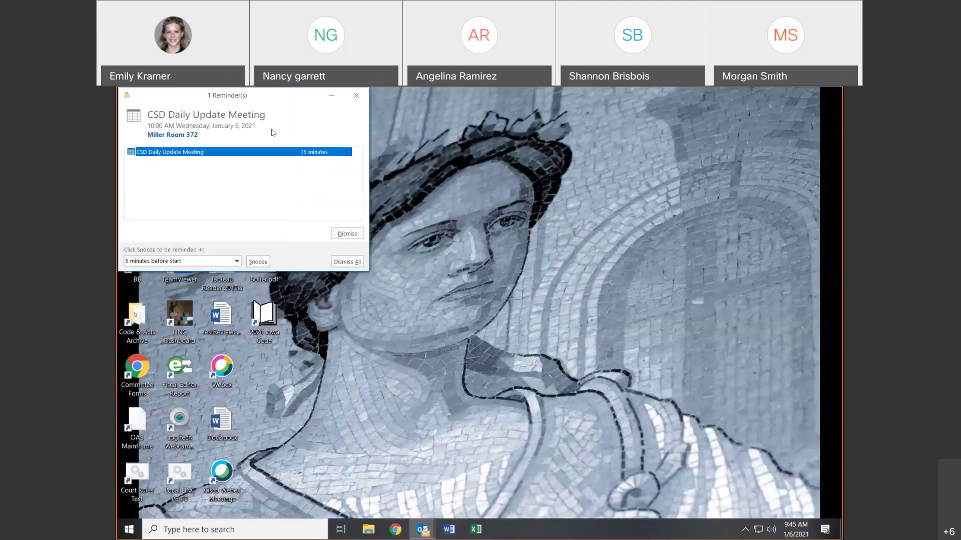
- Dismiss all reminders, confirm with Yes, and bring the Outlook window back up
left_click(348, 261)
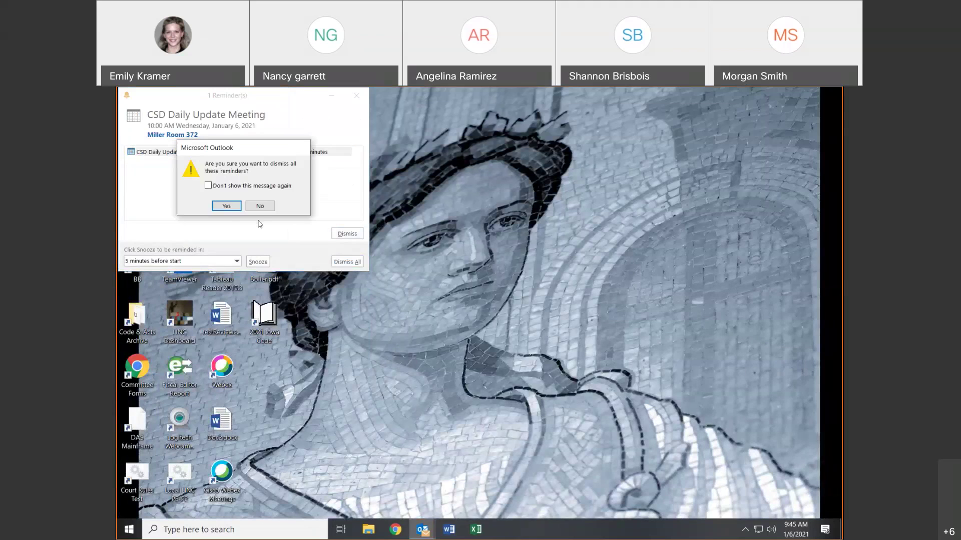
left_click(236, 210)
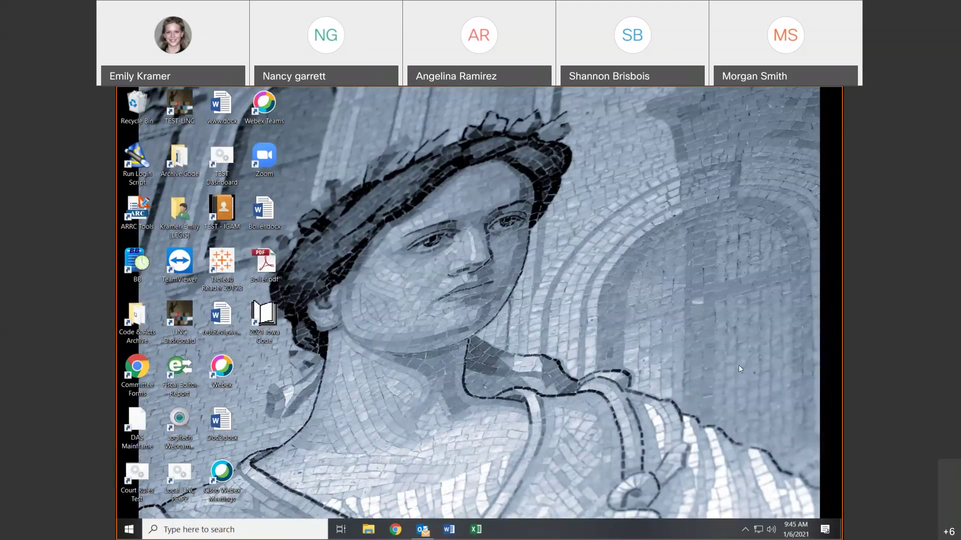
left_click(423, 530)
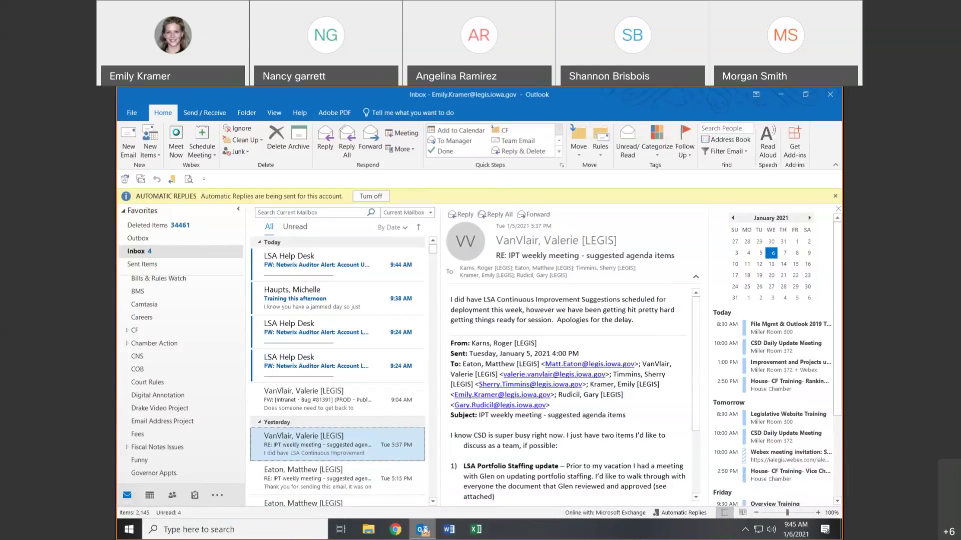
- Minimize Outlook, search 'outlo', restore Outlook from the taskbar, and show the Quick Access Toolbar options
mouse_move(424, 531)
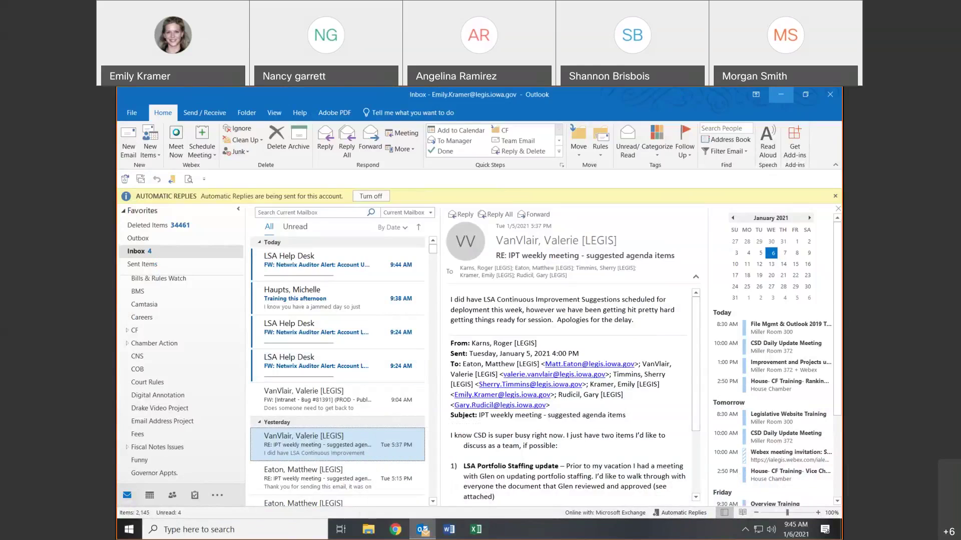
left_click(781, 94)
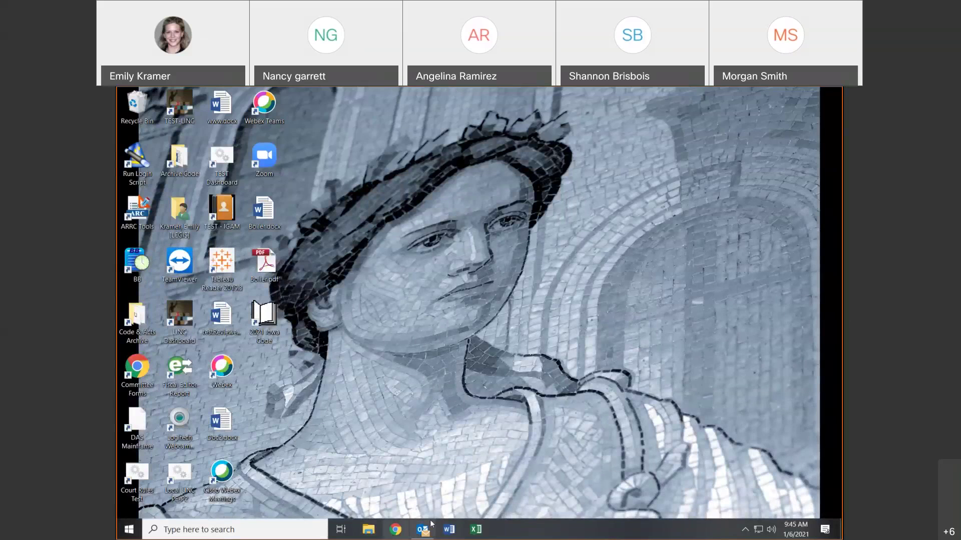
left_click(221, 530)
type("outlo")
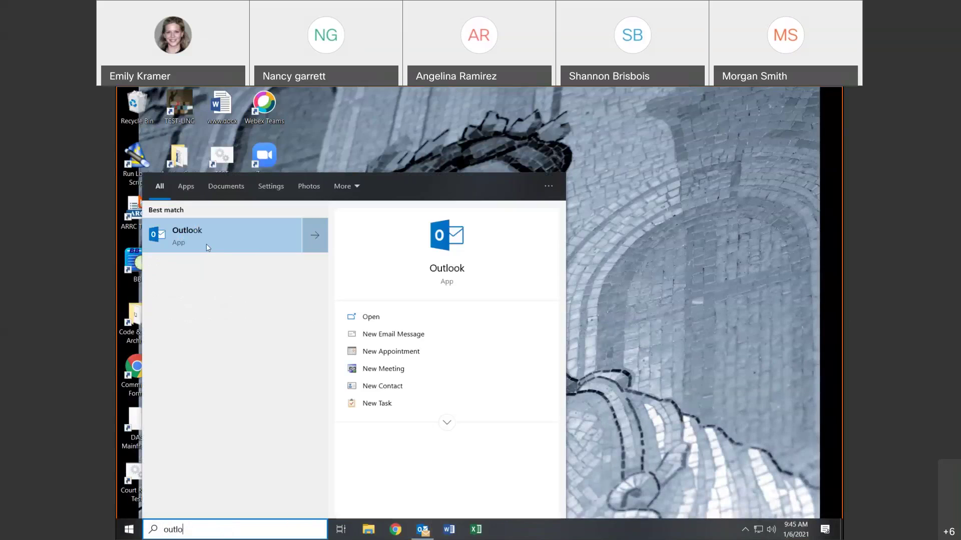
left_click(658, 260)
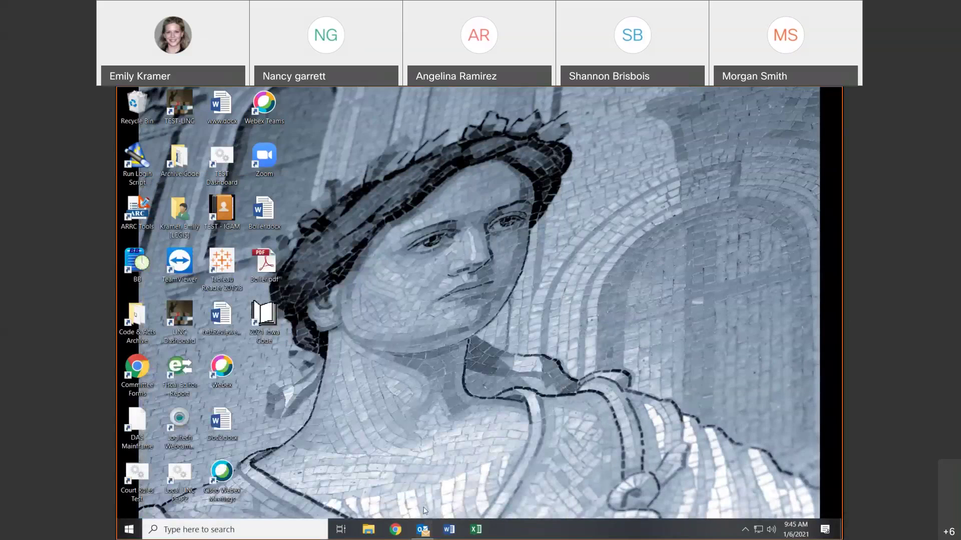
left_click(431, 535)
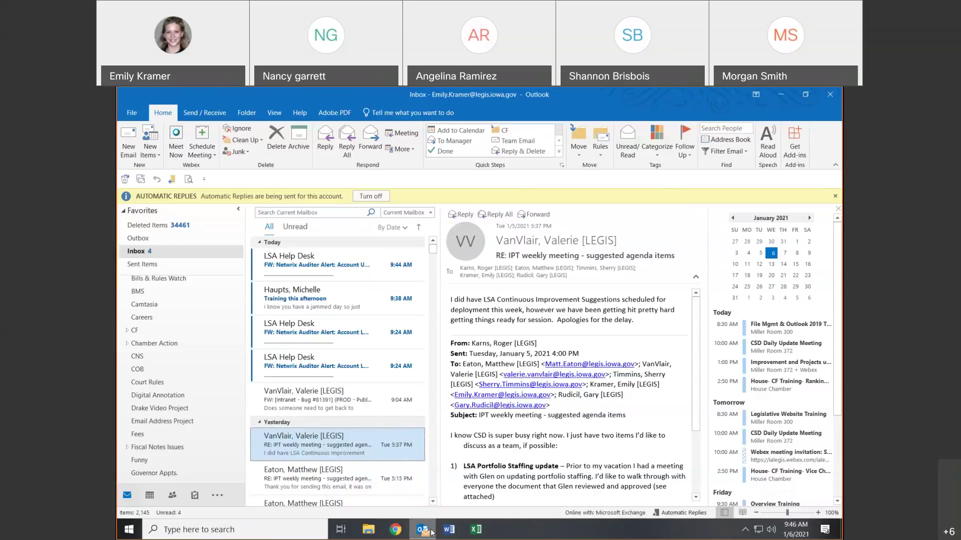
mouse_move(425, 537)
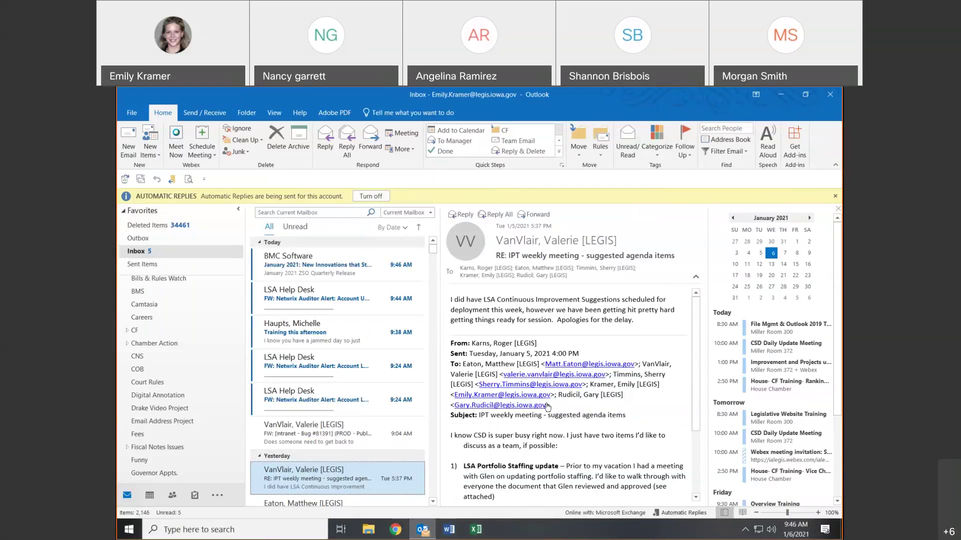
left_click(206, 181)
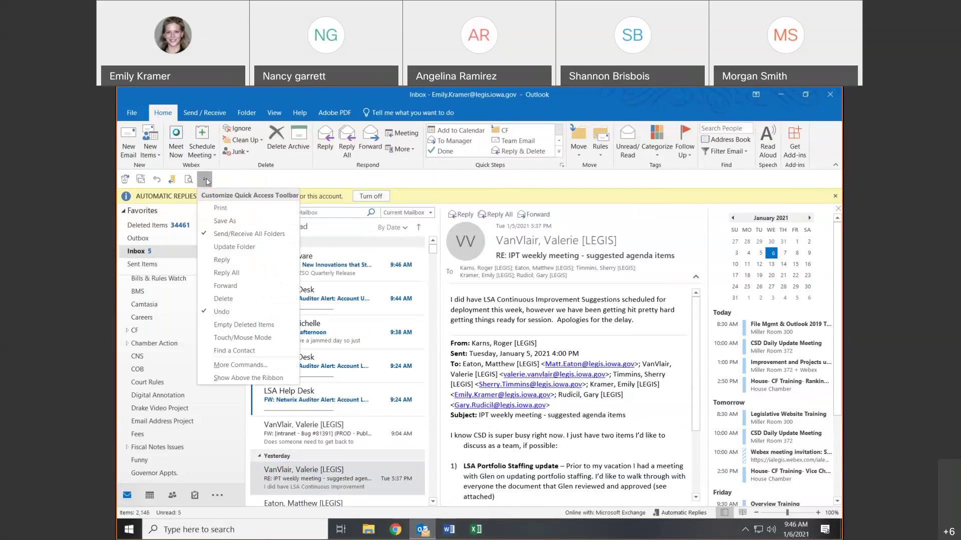
left_click(221, 378)
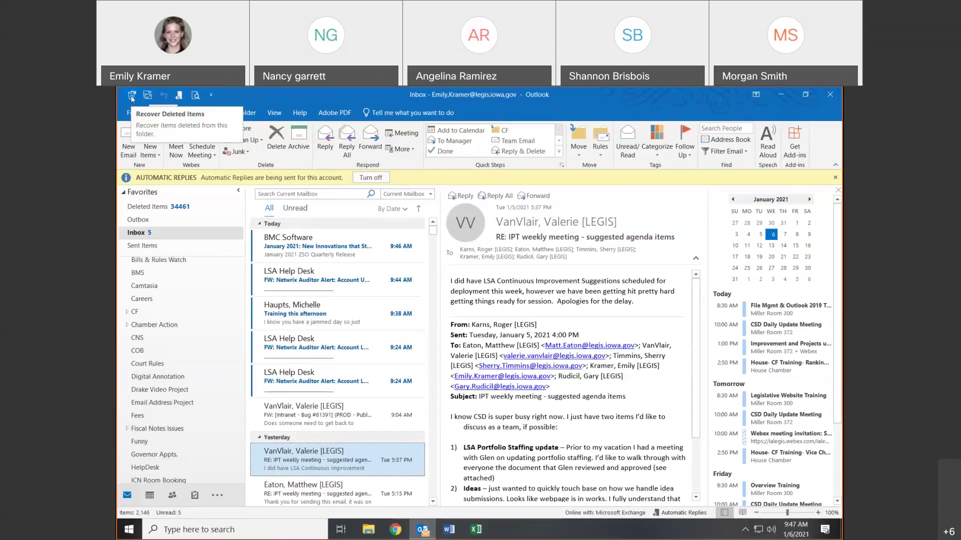
left_click(210, 95)
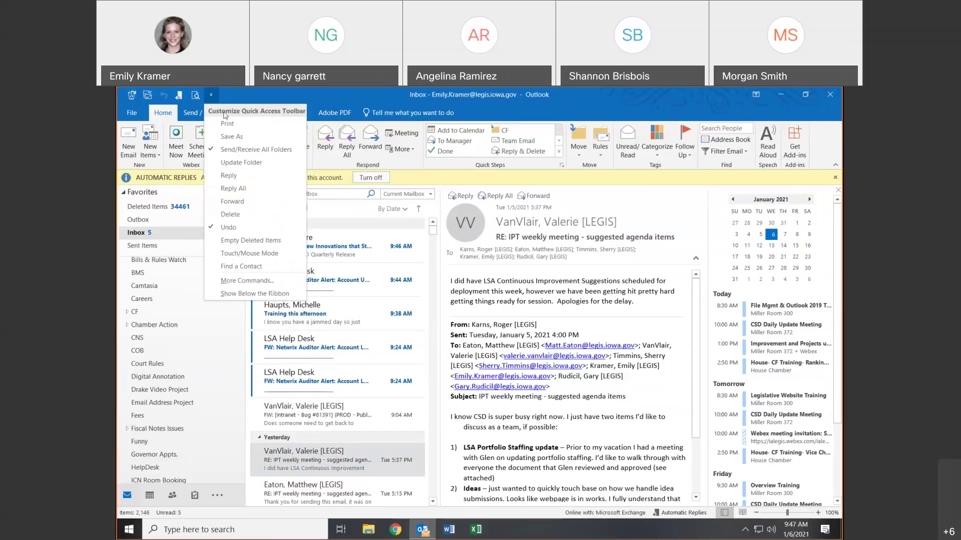
left_click(255, 294)
left_click(204, 179)
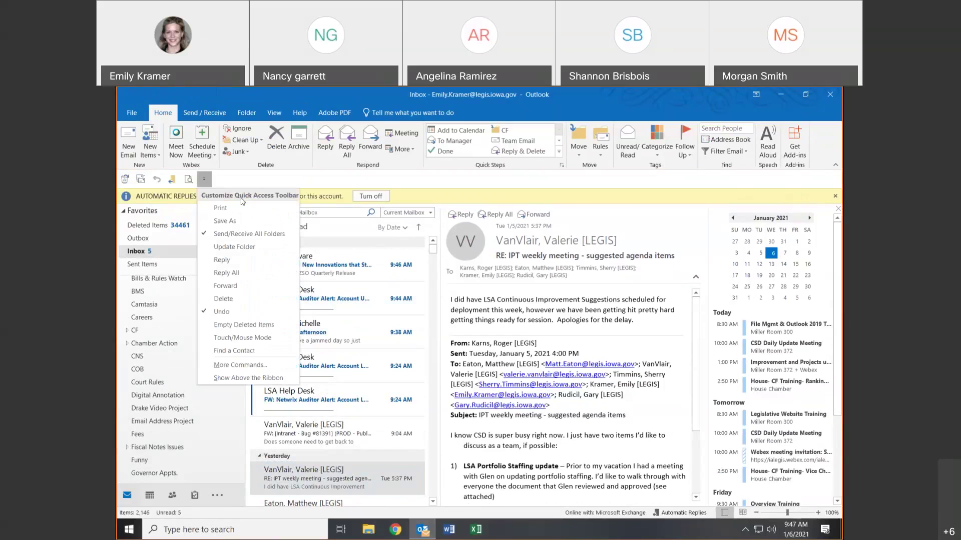
- Move Recover Deleted Items to the end of the Quick Access Toolbar and show the toolbar above the ribbon
left_click(231, 365)
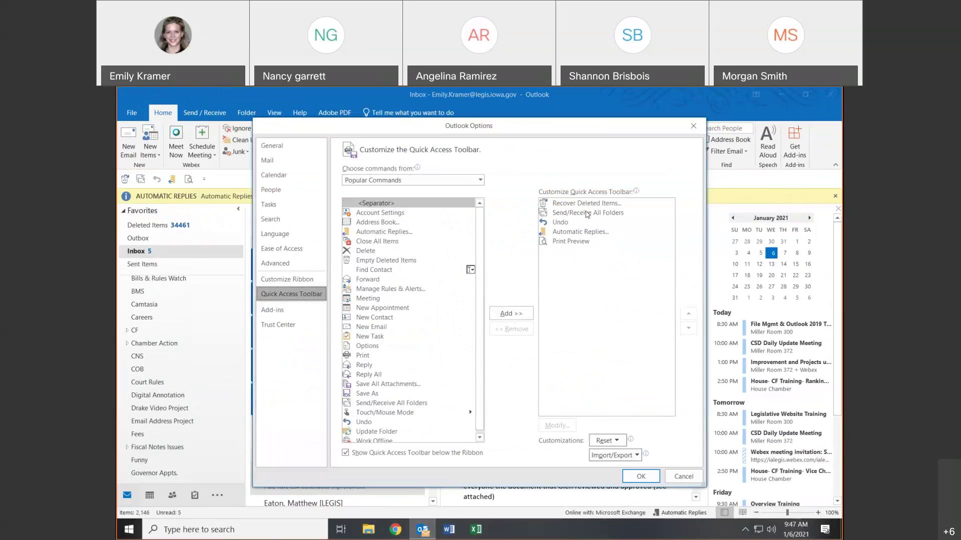
left_click(585, 205)
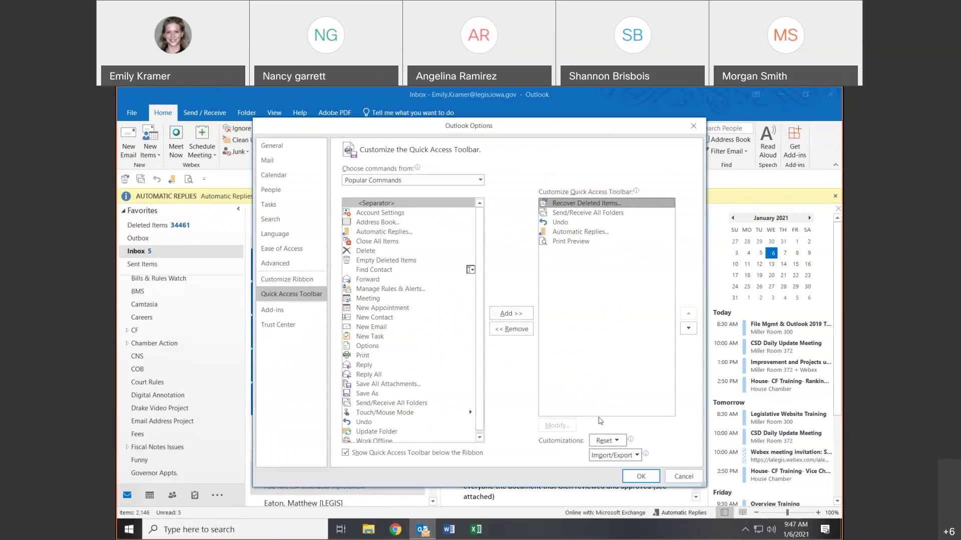
left_click(688, 329)
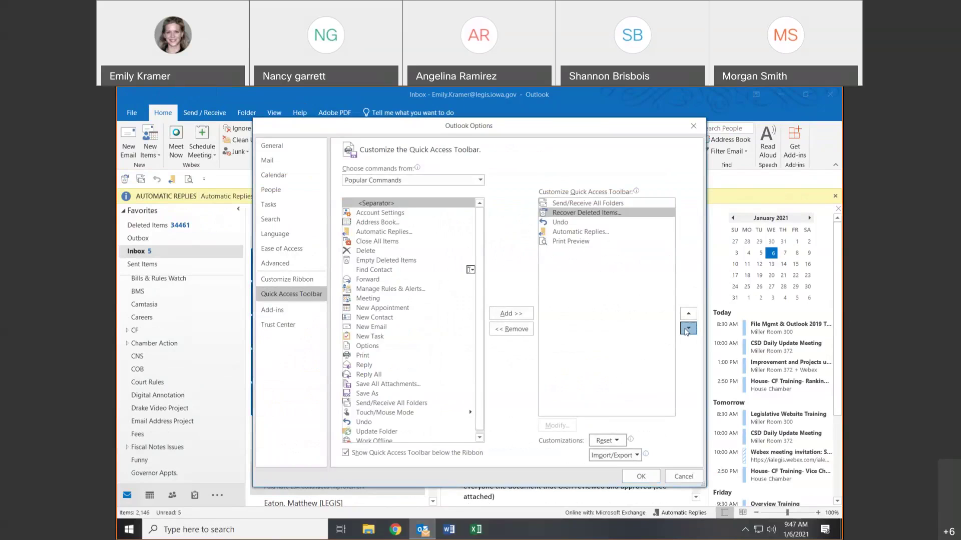
left_click(687, 329)
left_click(688, 329)
left_click(688, 330)
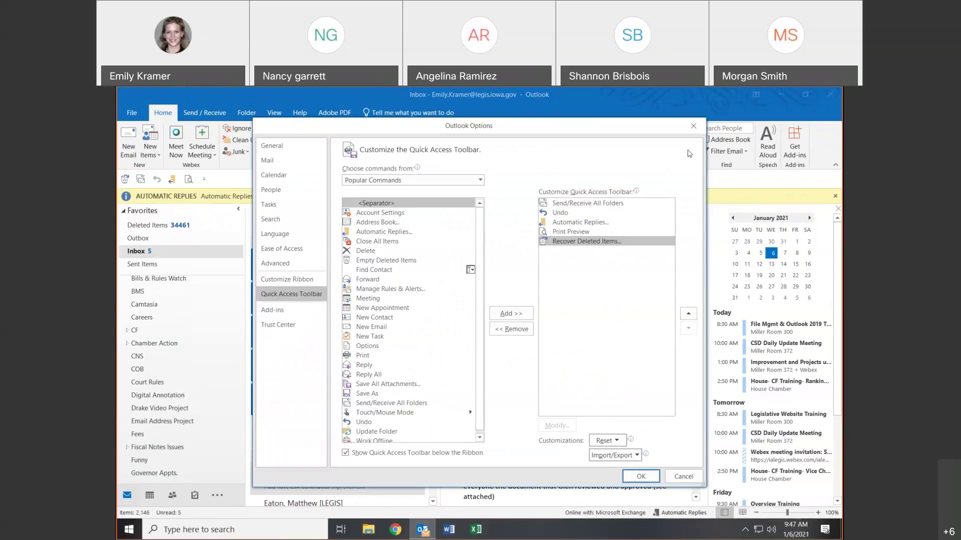
left_click(693, 126)
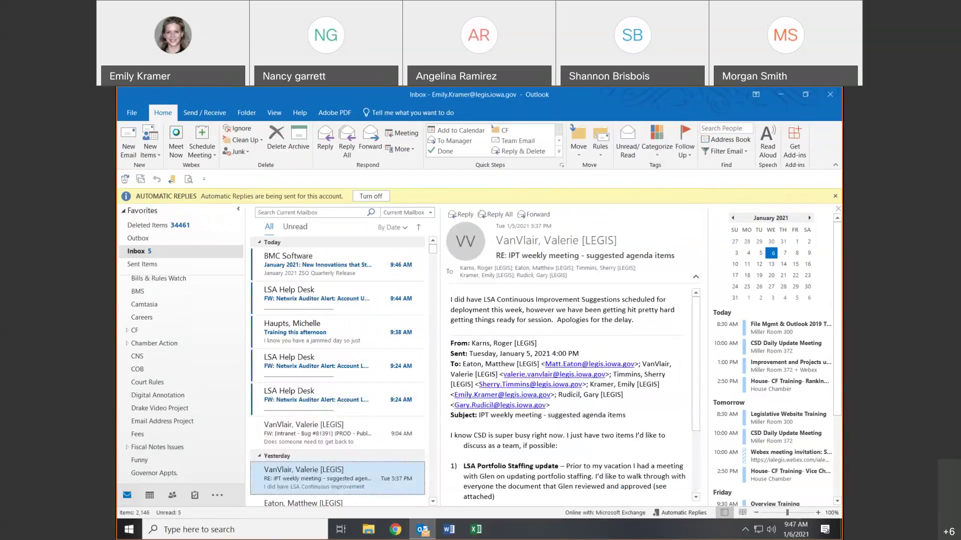
left_click(204, 180)
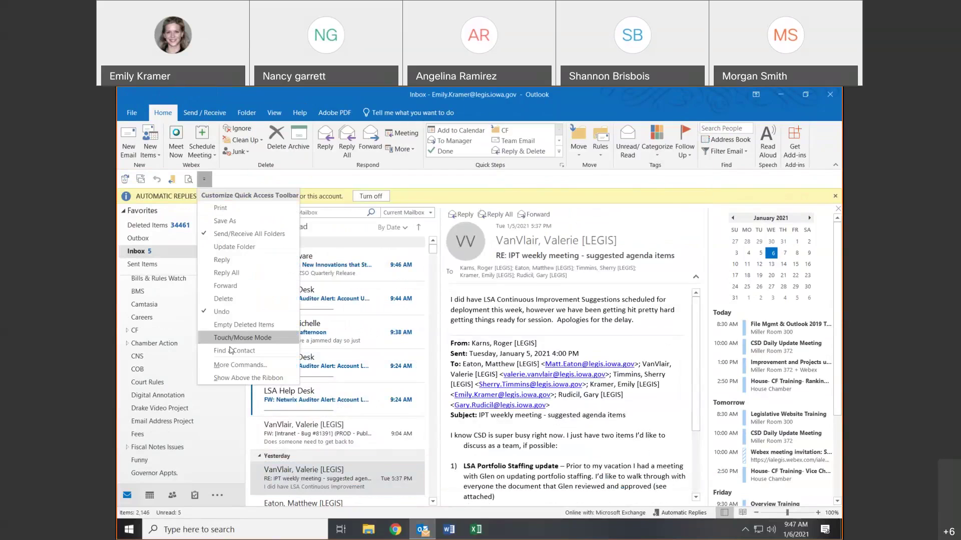
left_click(248, 378)
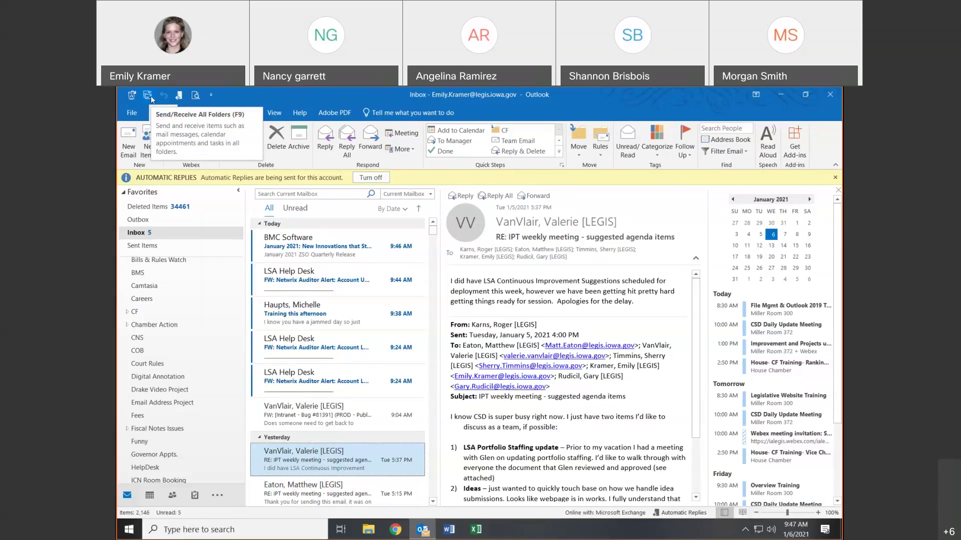
- Run Send/Receive All Folders from the Quick Access Toolbar
left_click(152, 99)
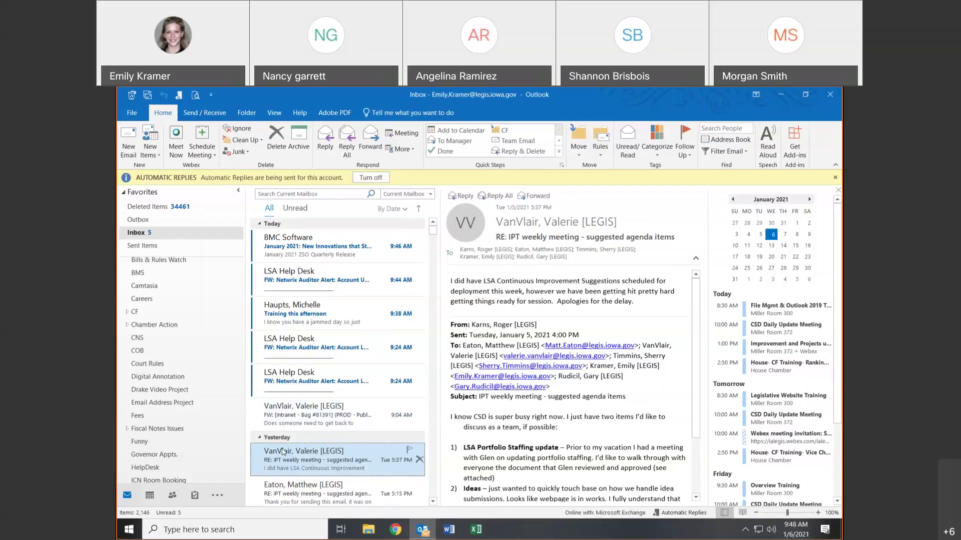
right_click(282, 452)
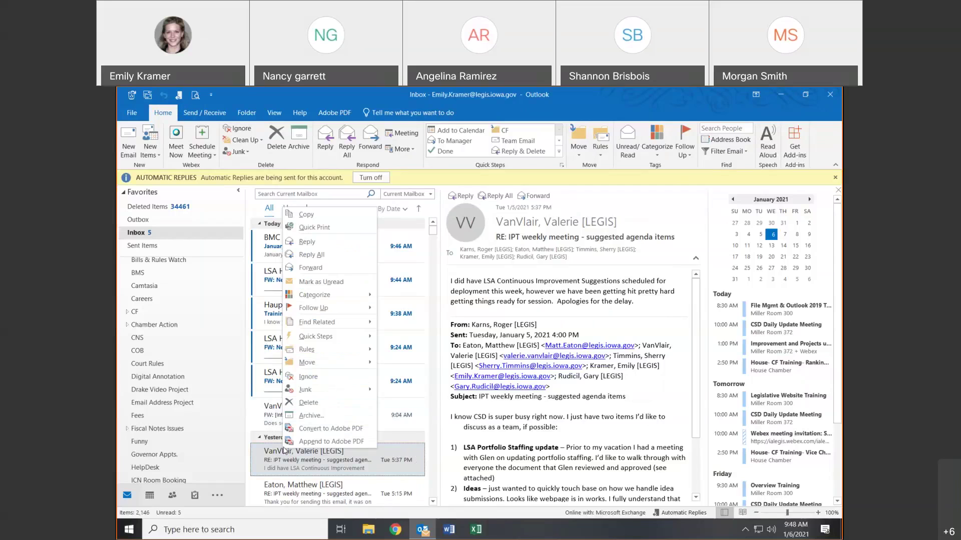
left_click(310, 400)
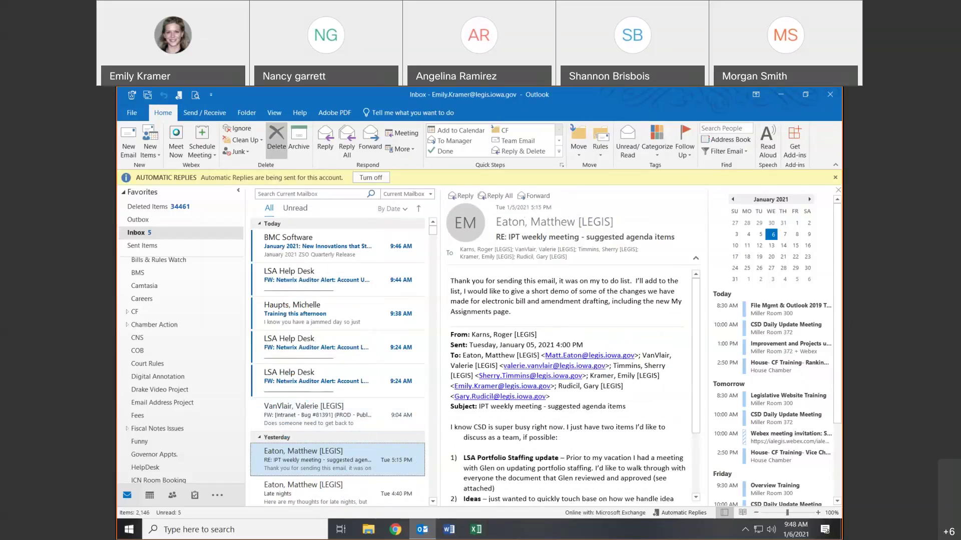
left_click(159, 96)
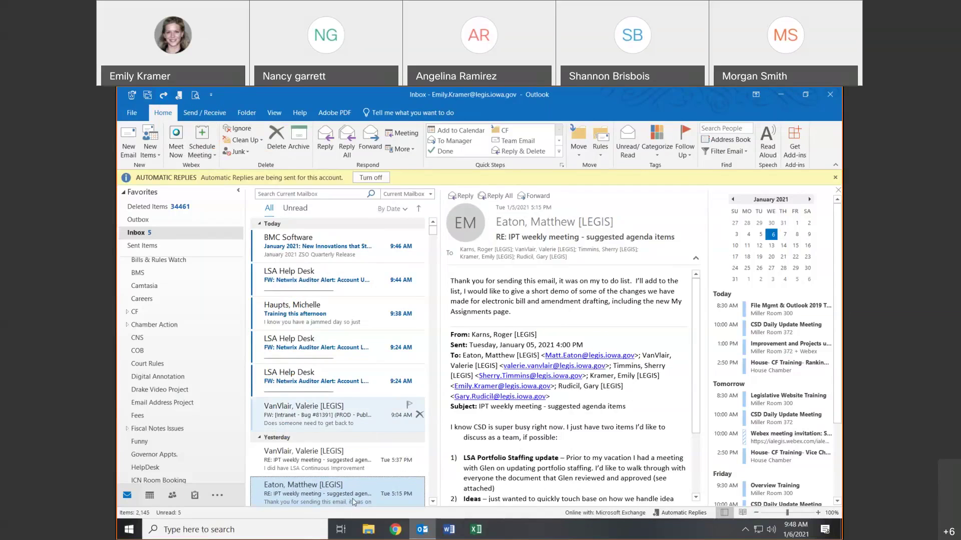
left_click(354, 466)
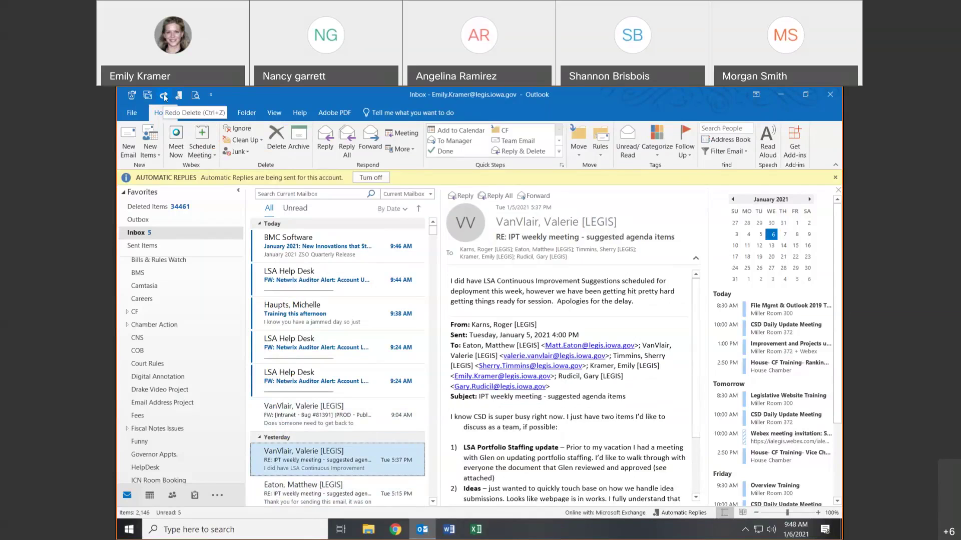
left_click(165, 97)
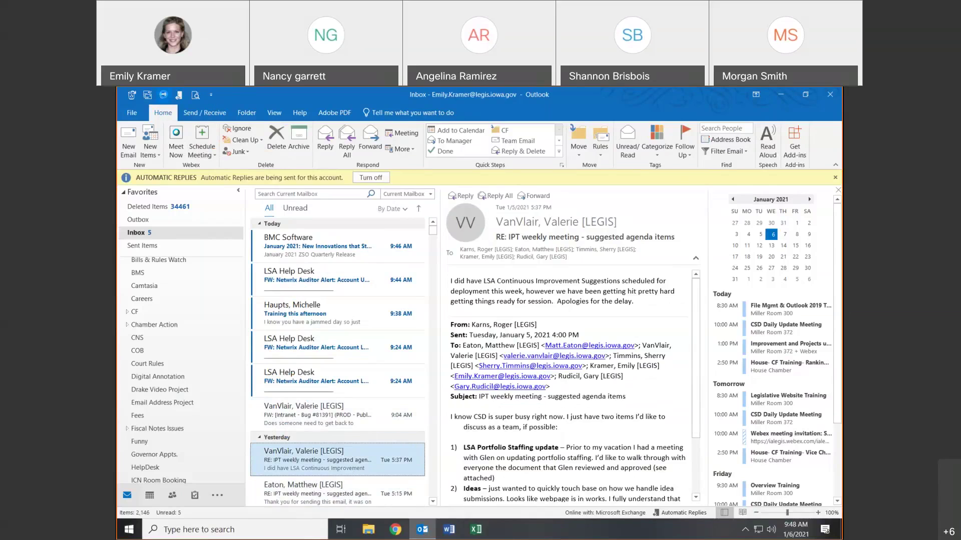
left_click(164, 98)
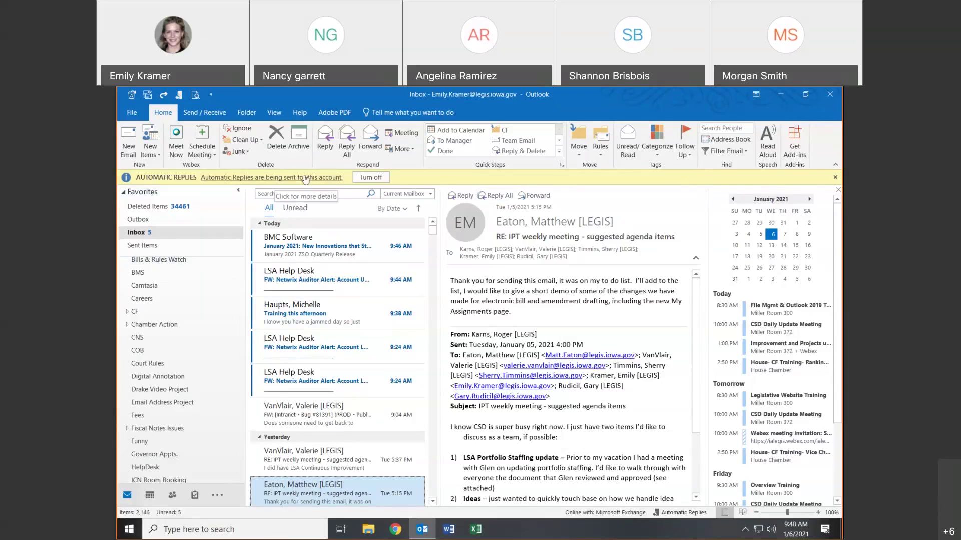
- Turn on Send automatic replies with the 'I am in class until 12PM' message and apply it
left_click(384, 177)
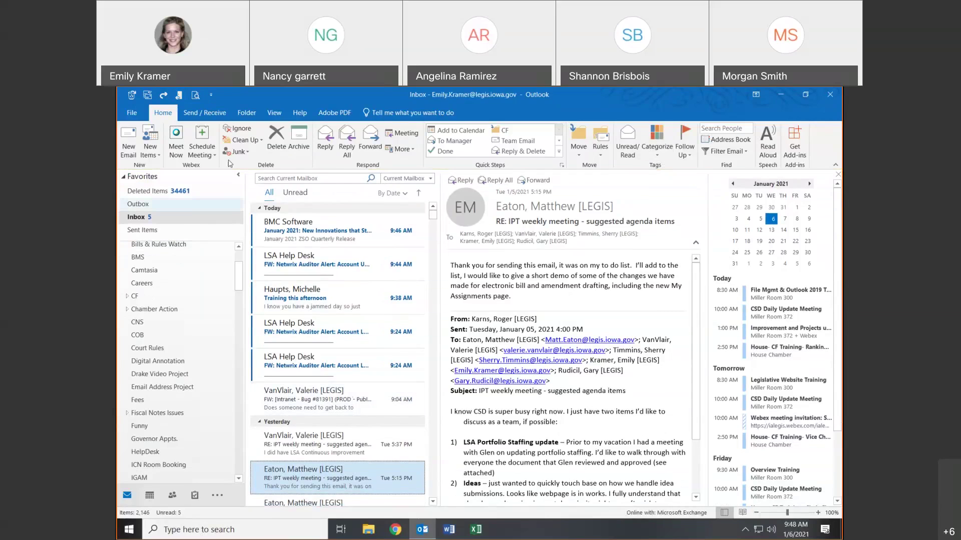
left_click(179, 96)
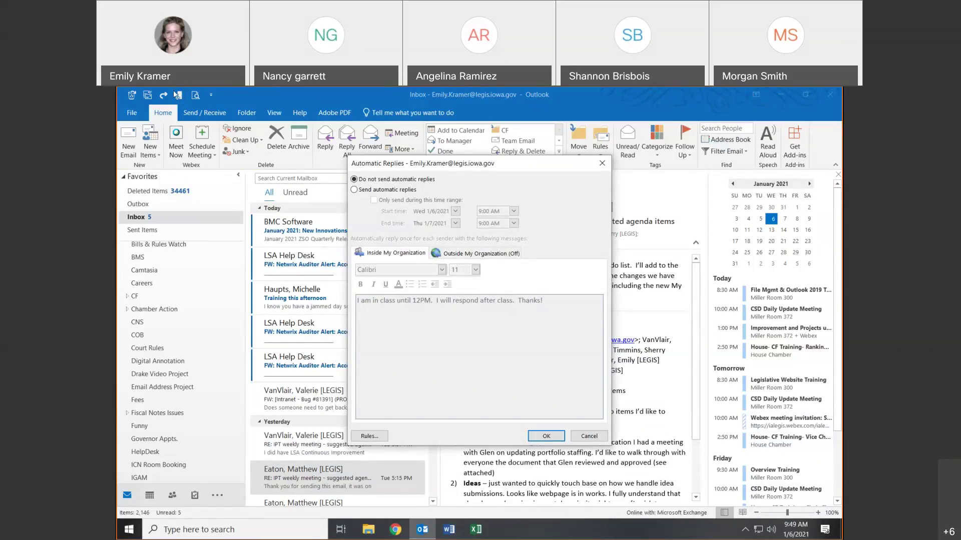
left_click(355, 190)
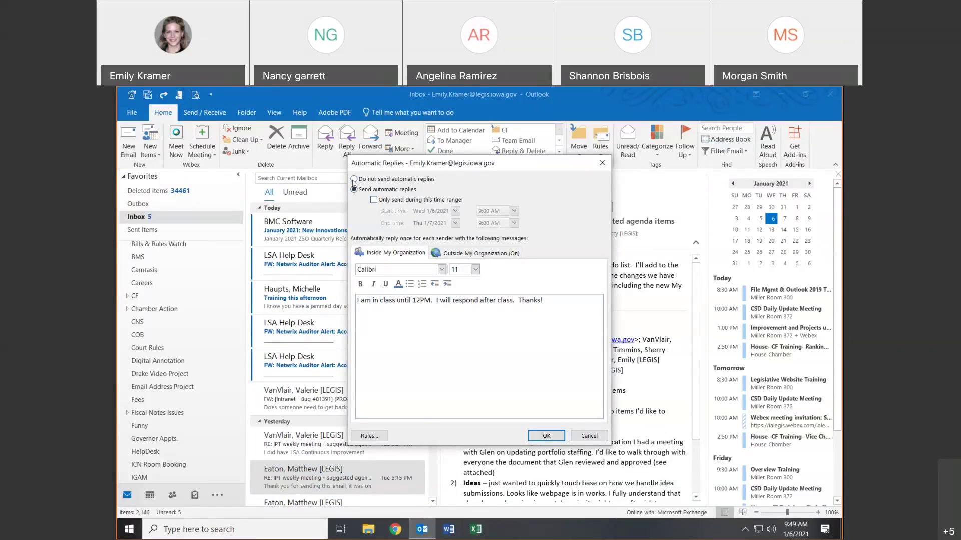
left_click(354, 179)
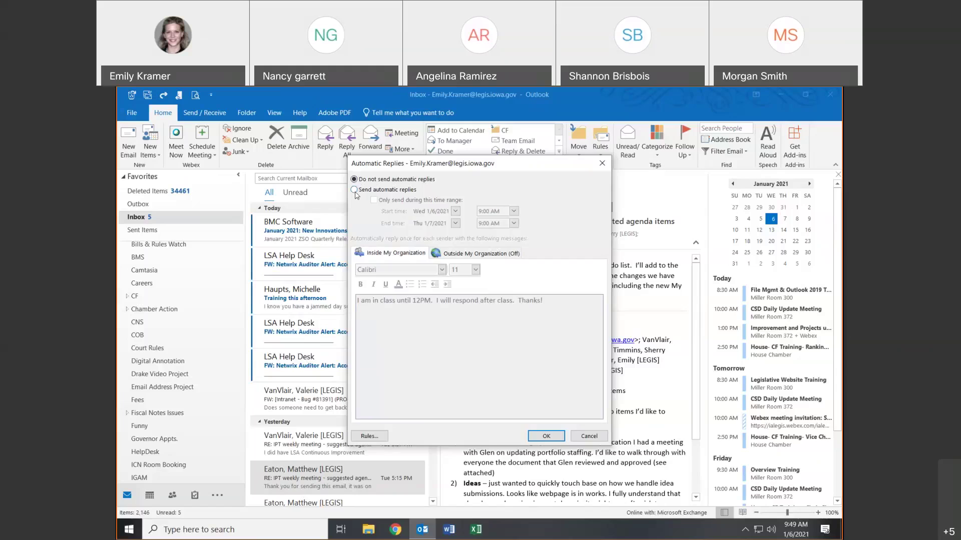
left_click(354, 190)
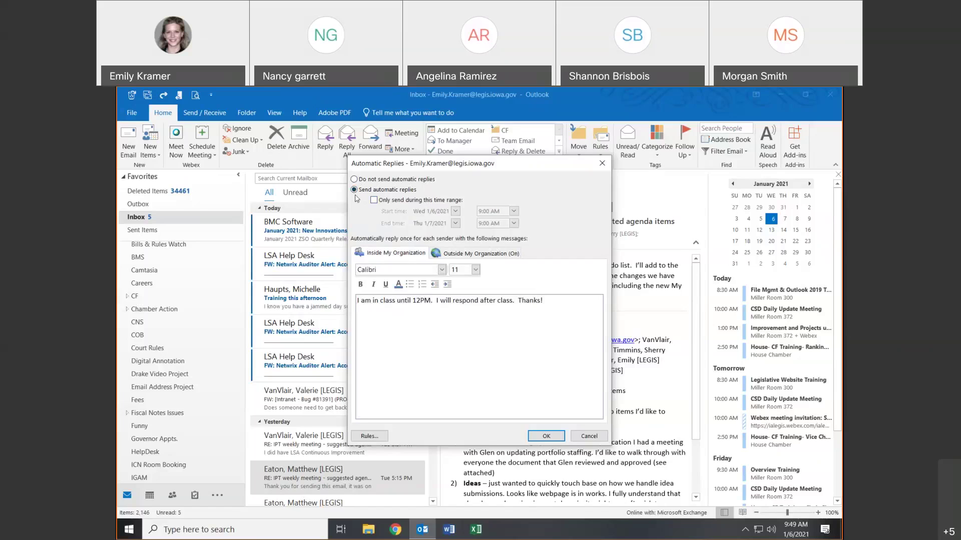
left_click(552, 439)
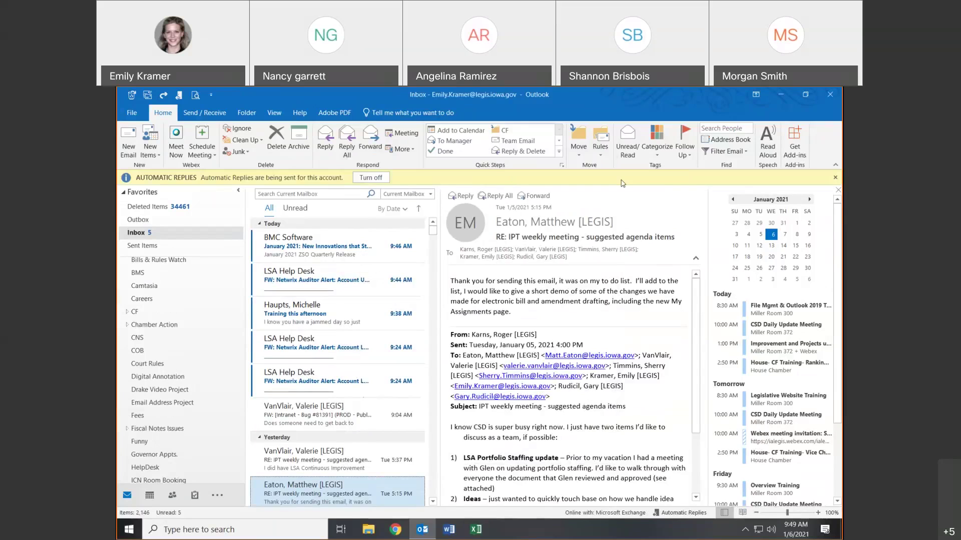
- Turn automatic replies off, then re-enable them only from 10:00 AM Wed 1/6/2021 to 9:00 AM Thu 1/7/2021
left_click(382, 177)
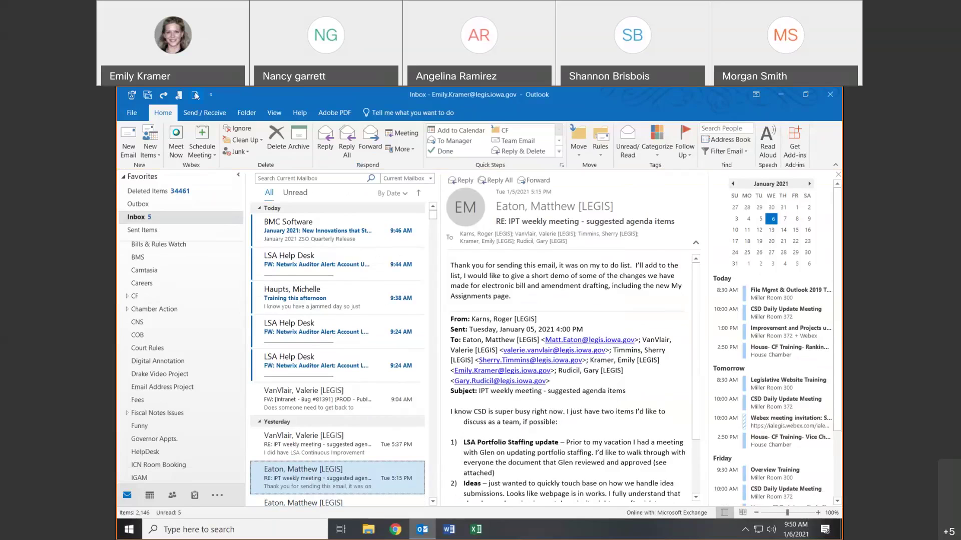
left_click(183, 94)
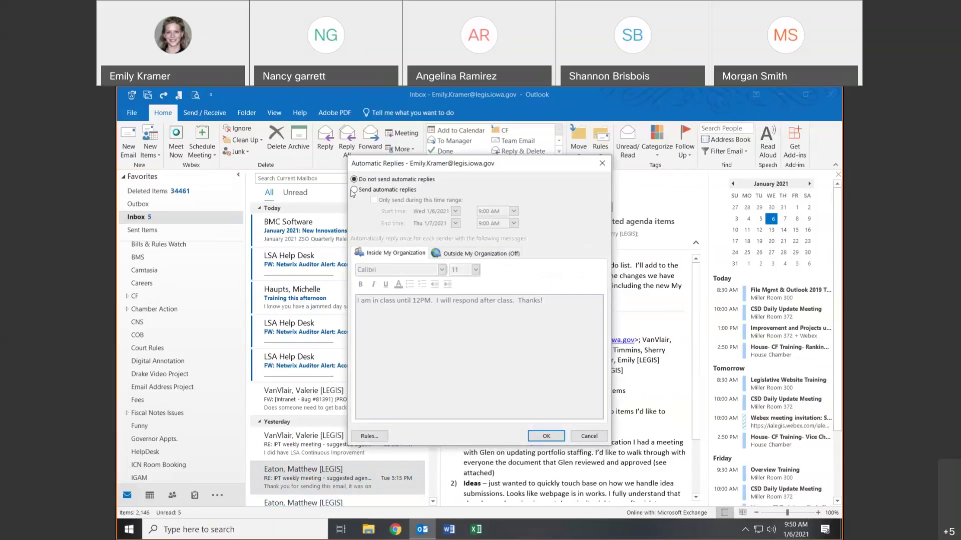
left_click(353, 189)
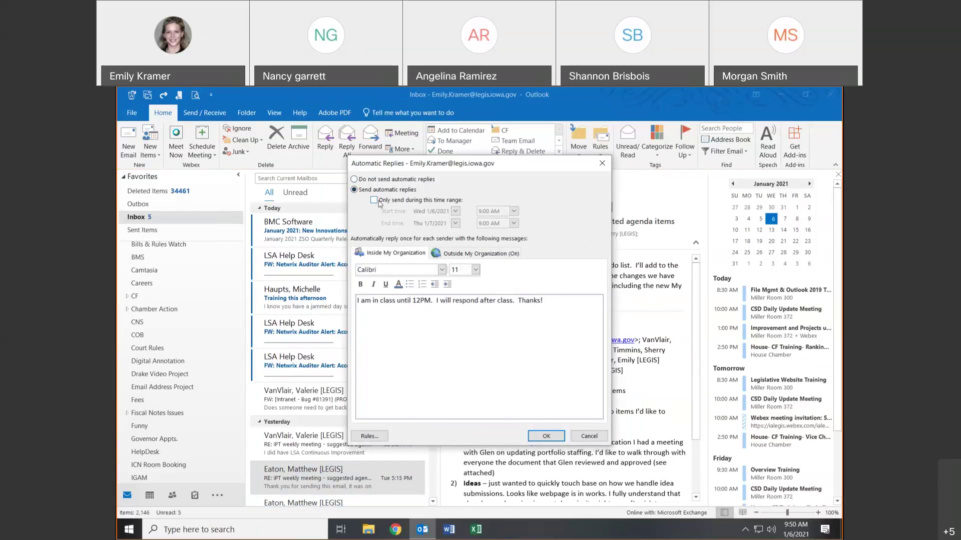
left_click(374, 200)
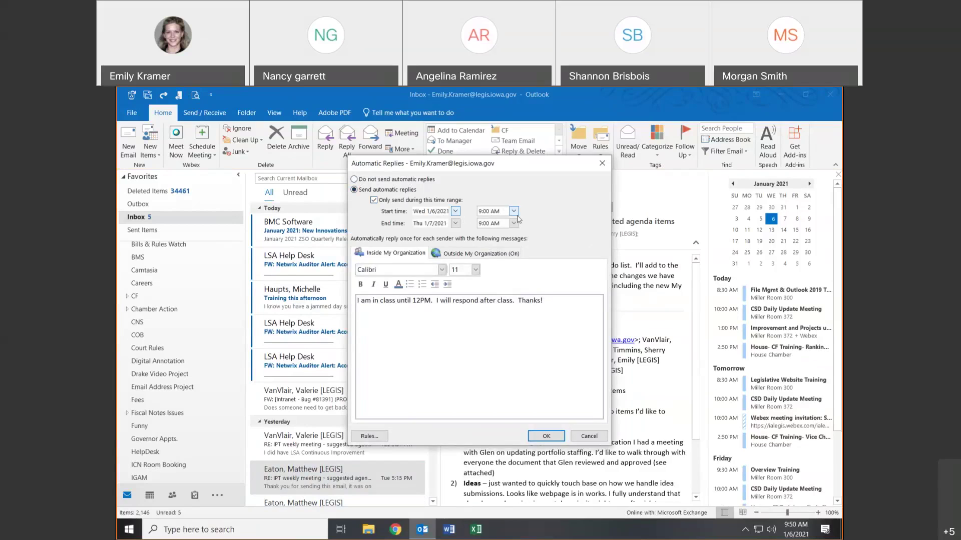
left_click(514, 211)
left_click(503, 237)
left_click(547, 436)
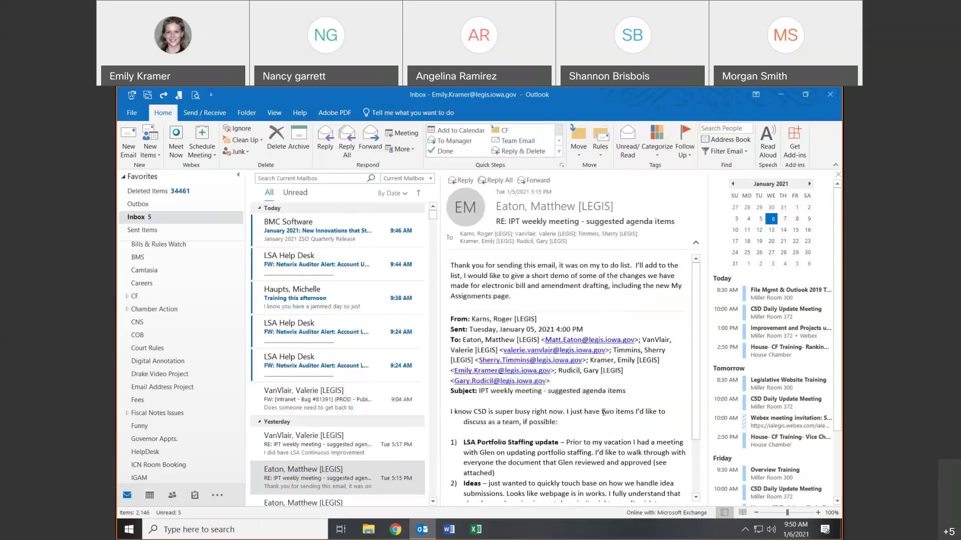
- Reopen Automatic Replies and switch the time-range restriction off and back on
left_click(180, 97)
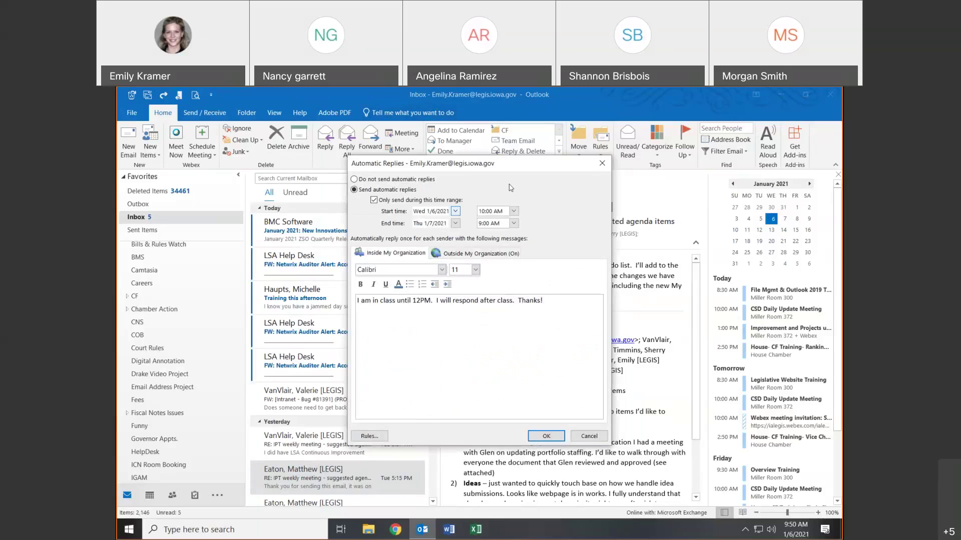
left_click(375, 201)
left_click(375, 200)
left_click(445, 253)
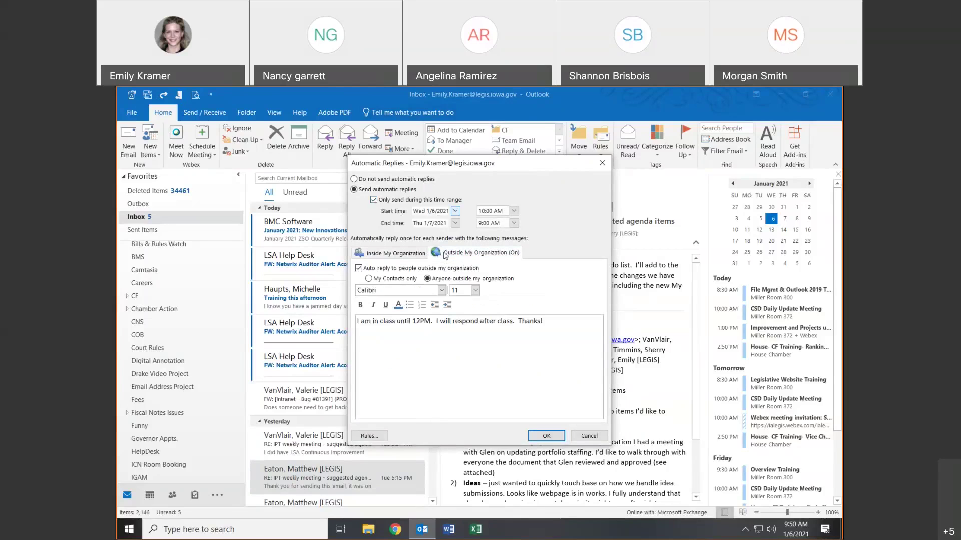
left_click(399, 251)
left_click(470, 257)
left_click(425, 255)
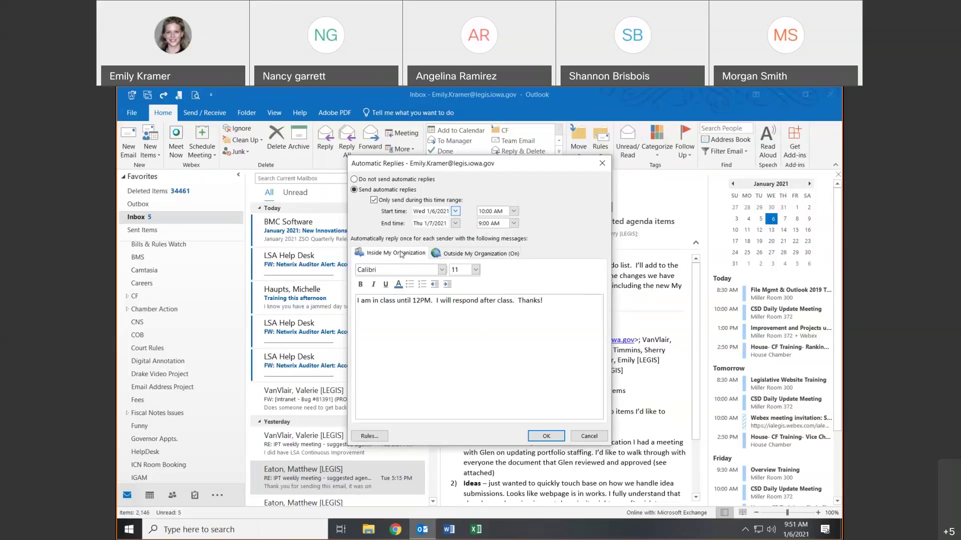
left_click(463, 254)
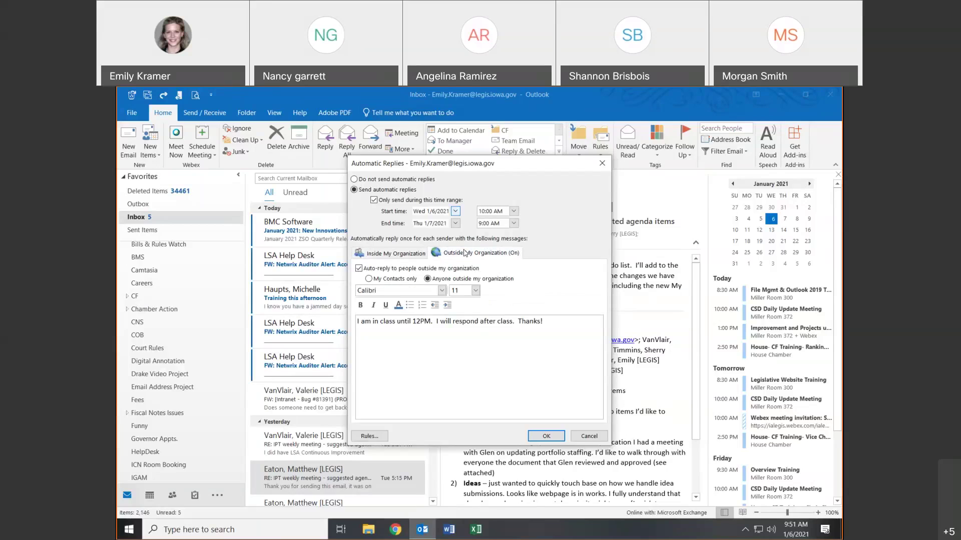
left_click(395, 255)
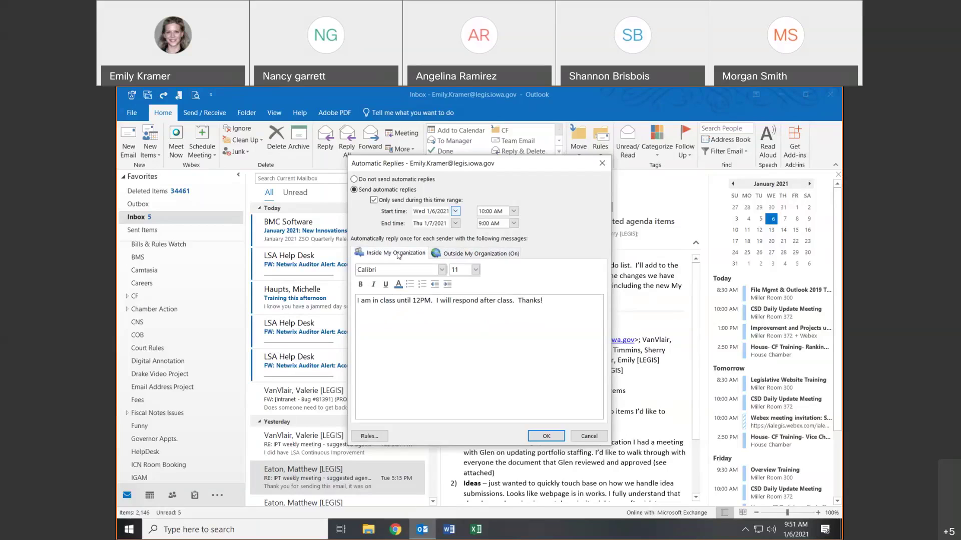
left_click(468, 254)
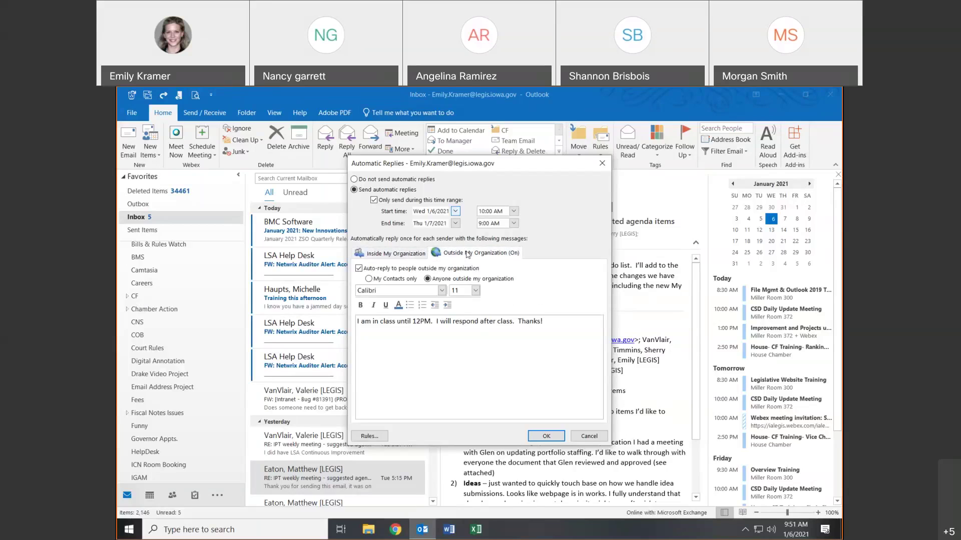
left_click(417, 254)
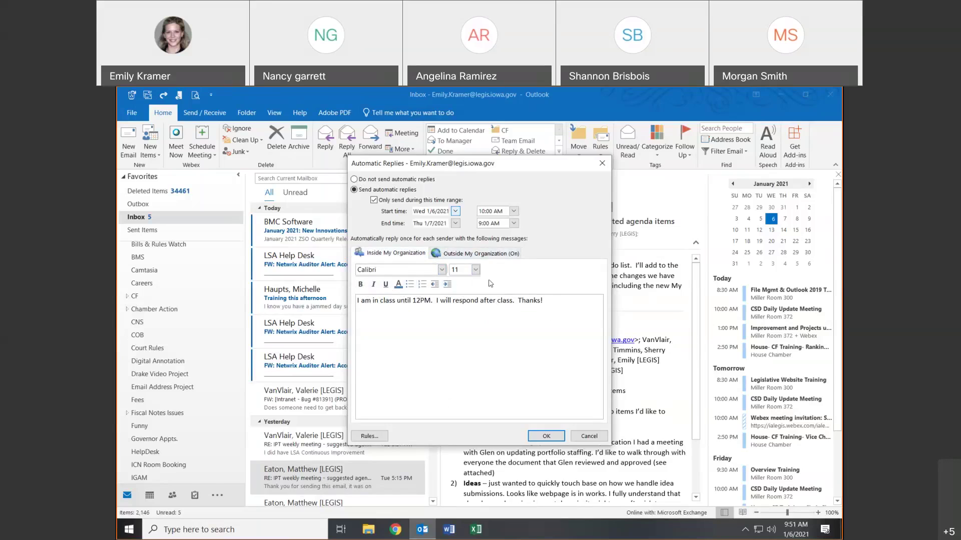
- Replace the inside-organization reply with 'Hi', apply it and accept changing the outside message
left_click(456, 253)
left_click(390, 252)
left_click_drag(542, 300, 322, 296)
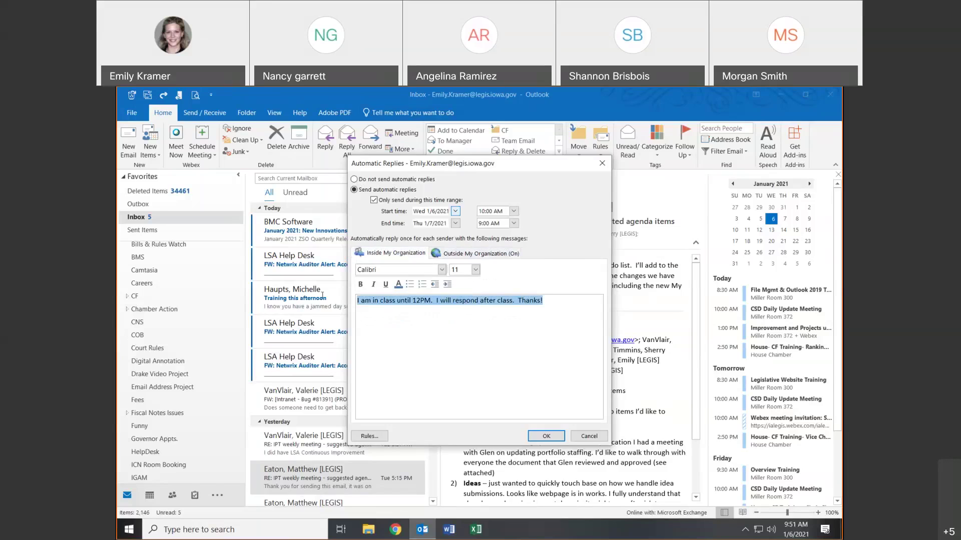
type("Hi")
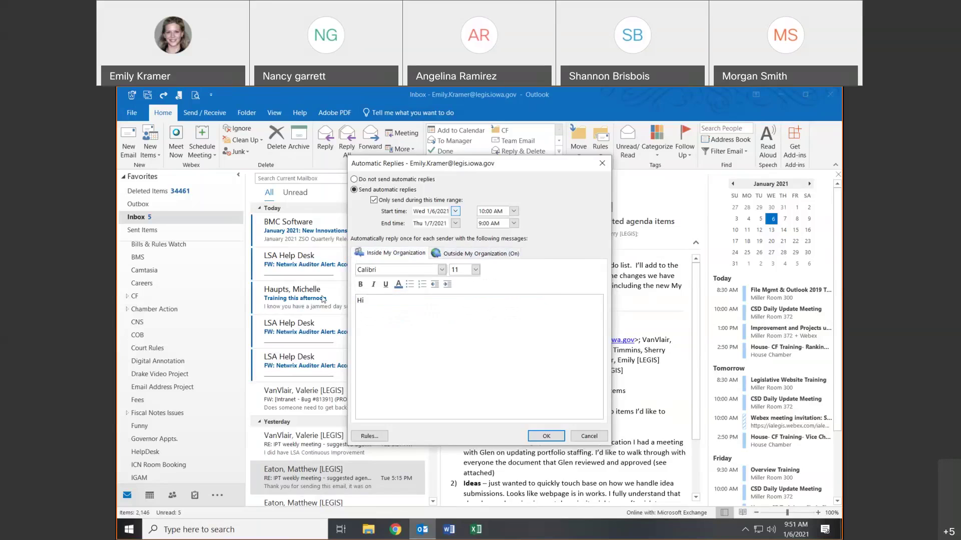
left_click(538, 434)
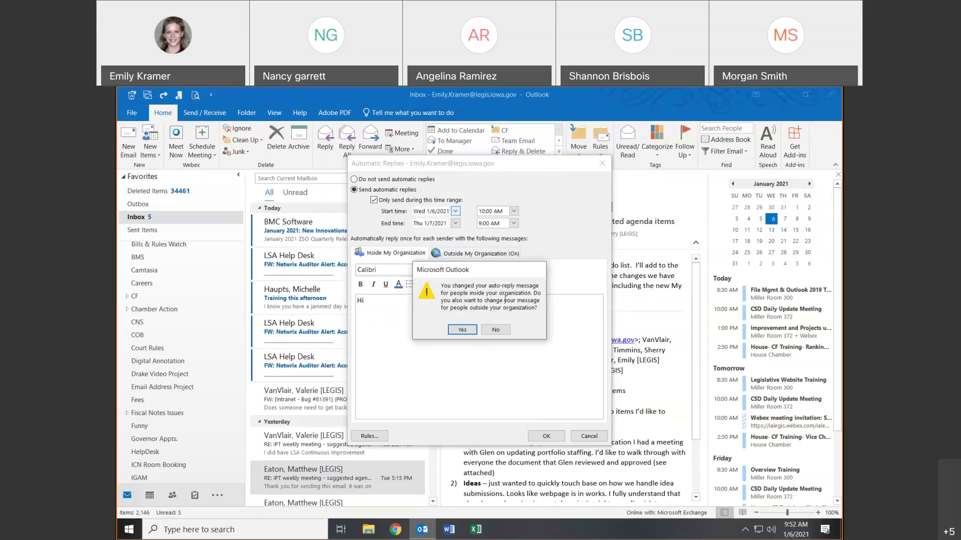
left_click(462, 331)
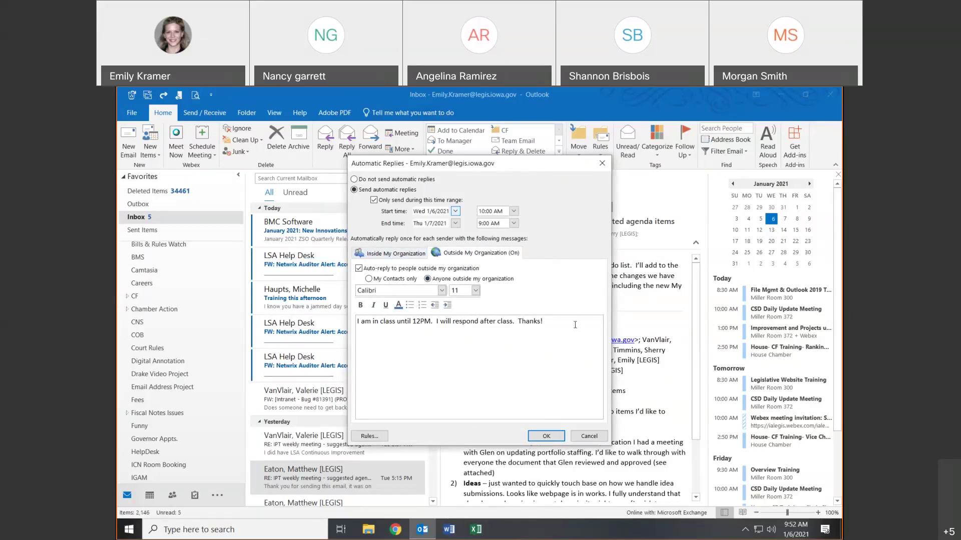
- Paste the full reply sentence over 'Hi' in the inside-organization message
triple_click(393, 328)
key("ctrl+c")
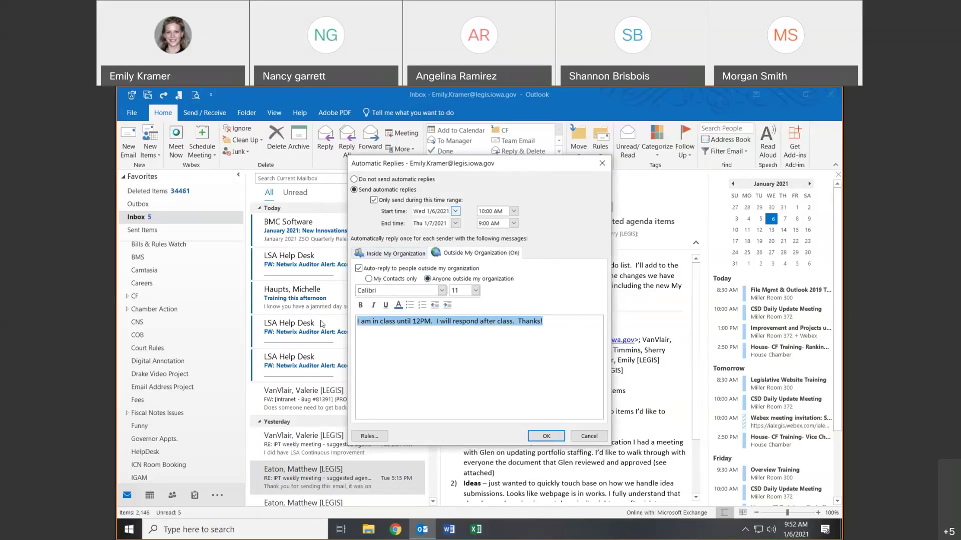
left_click(395, 254)
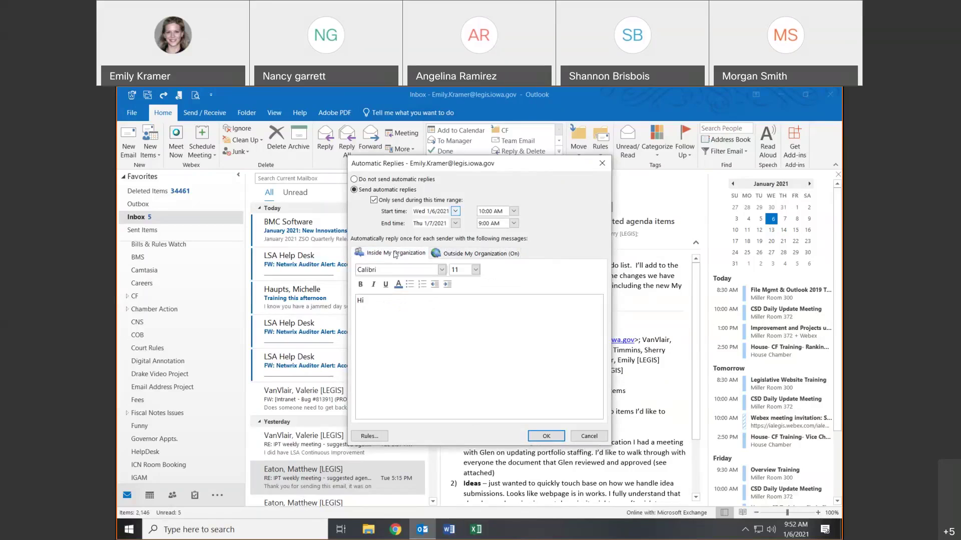
triple_click(395, 306)
key("ctrl+v")
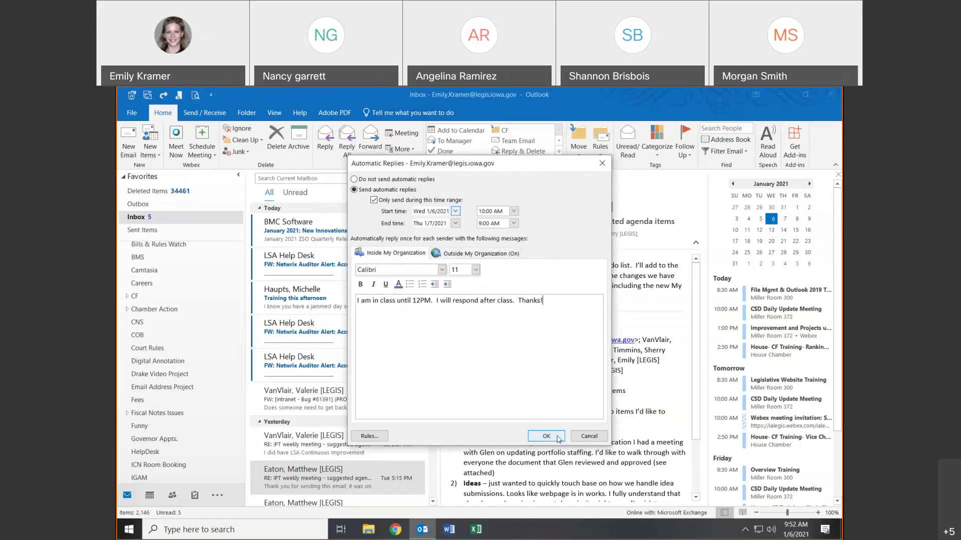
left_click(434, 254)
left_click(409, 253)
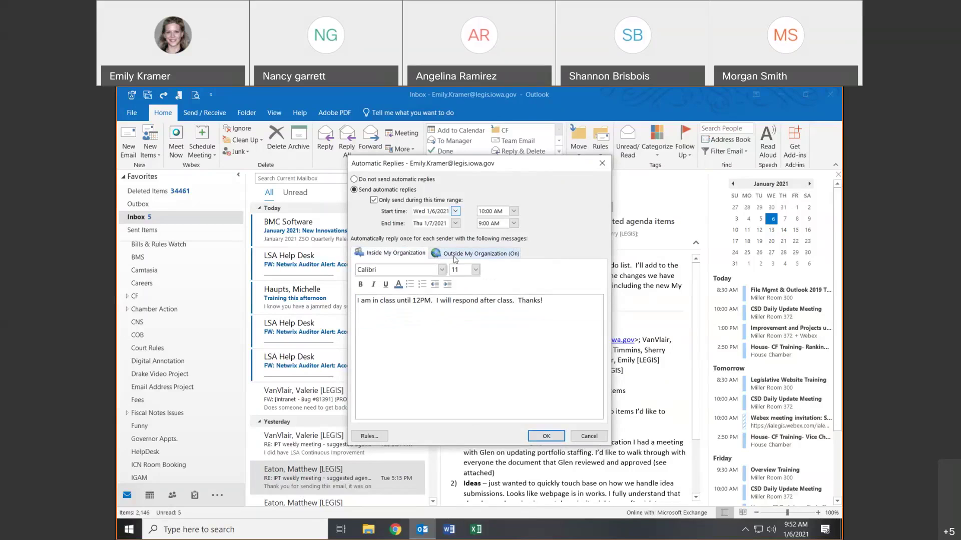
left_click(455, 254)
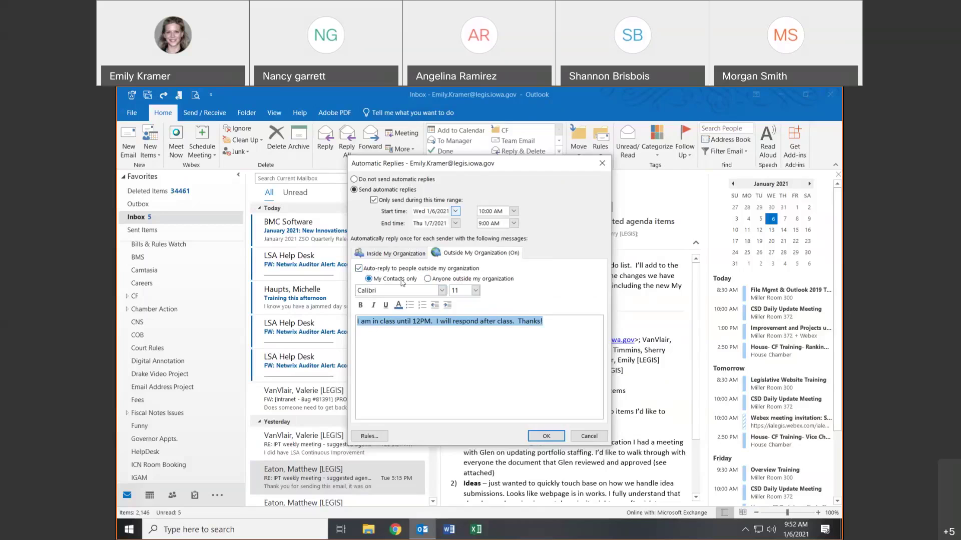
- Reply to anyone outside the organization at all times, save the settings, then turn replies off
left_click(427, 280)
left_click(353, 180)
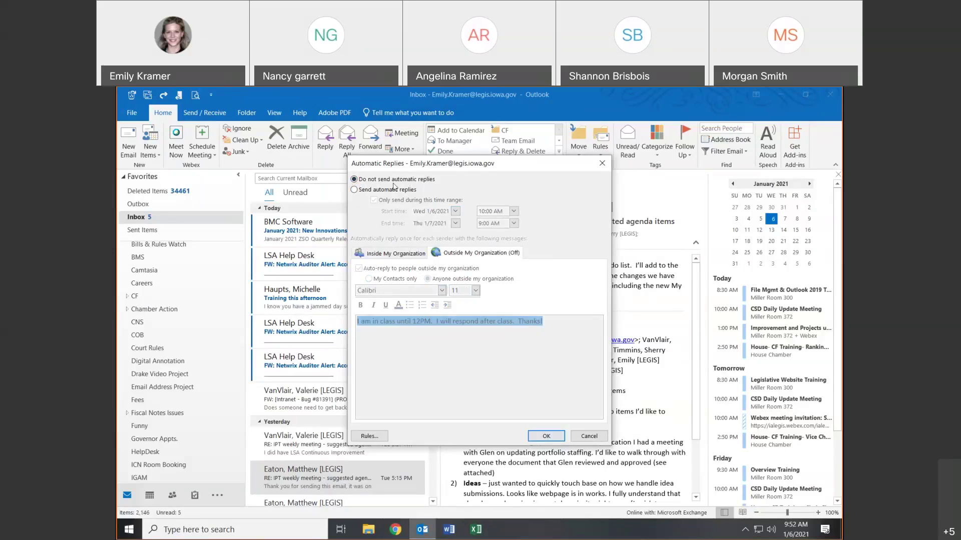
key("Down")
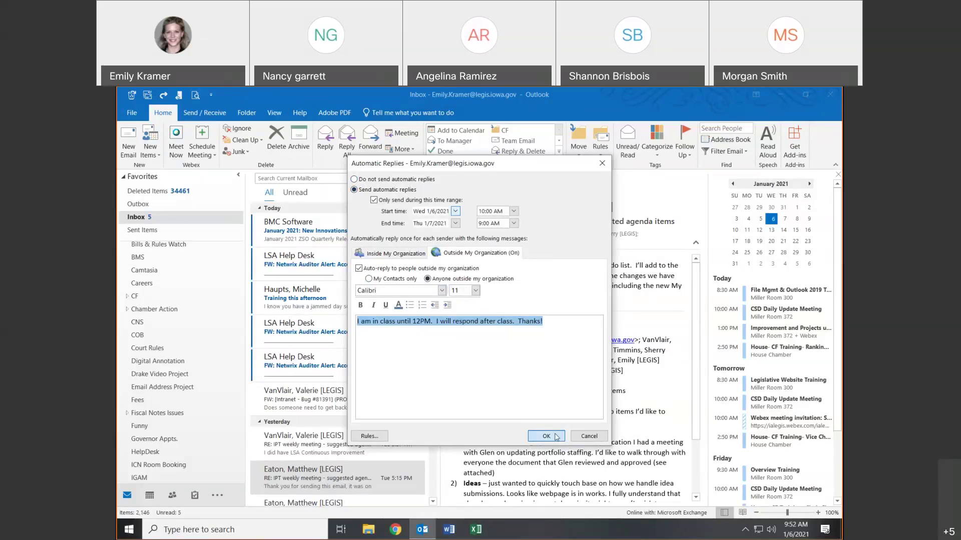
left_click(551, 437)
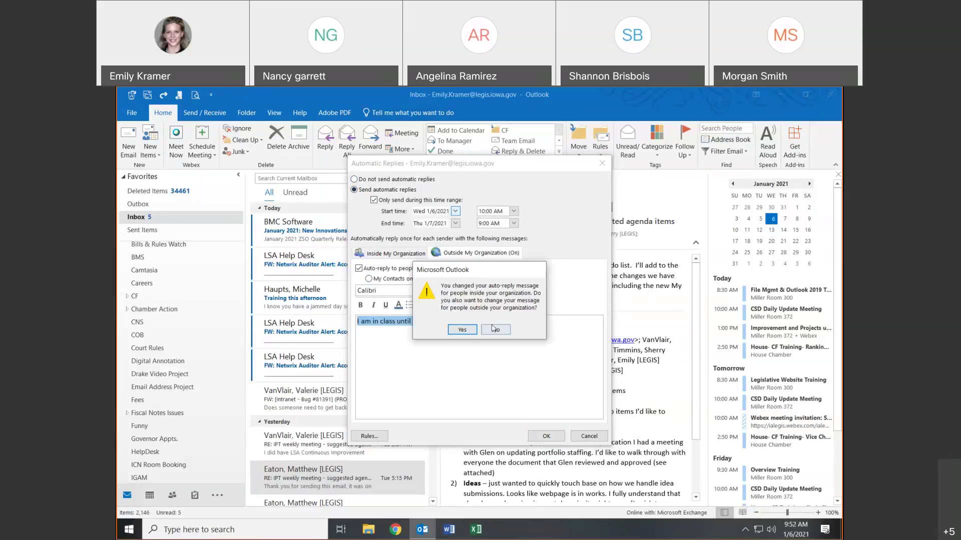
left_click(466, 332)
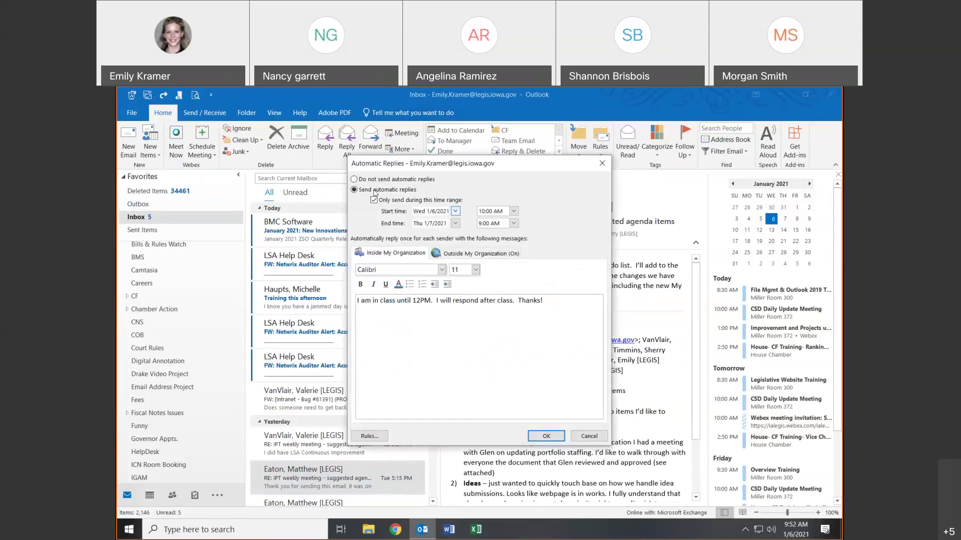
left_click(380, 201)
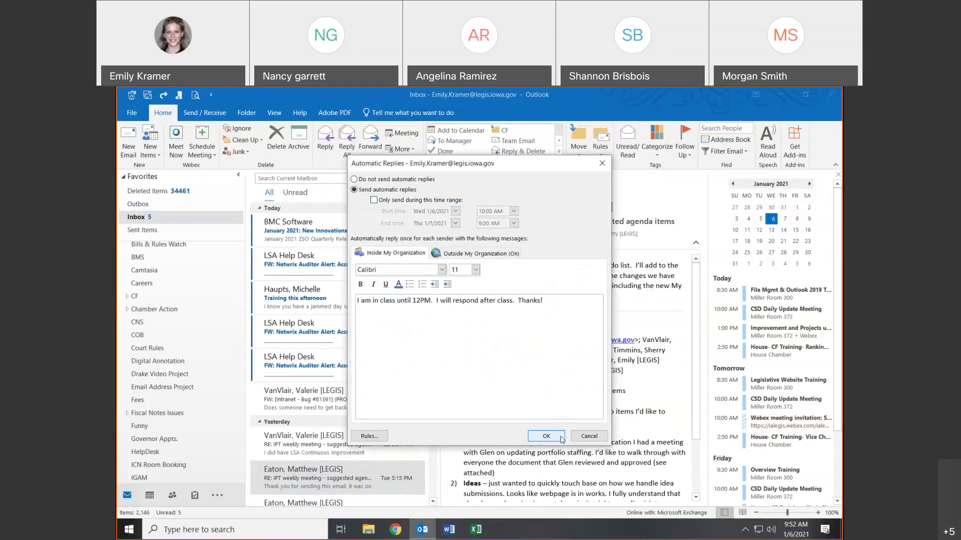
left_click(558, 438)
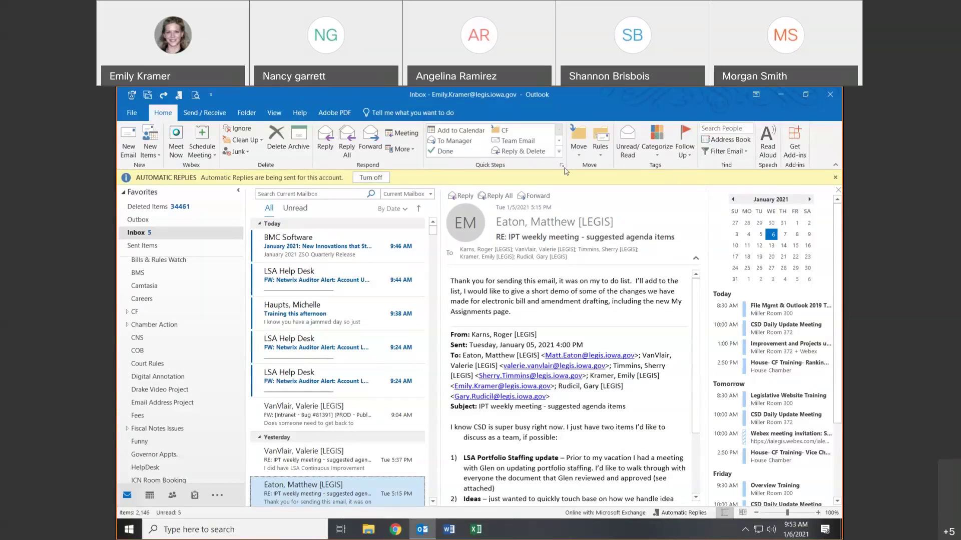
left_click(371, 177)
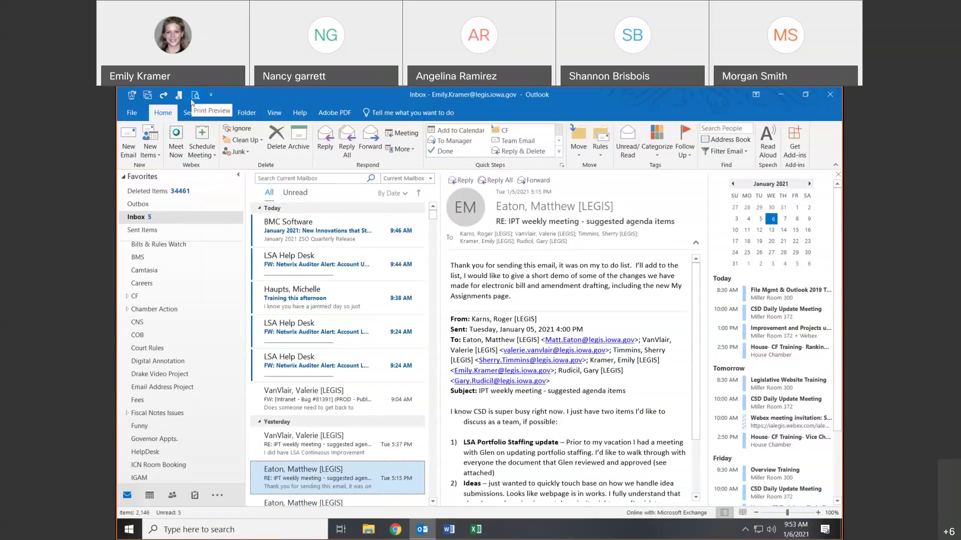
left_click(199, 96)
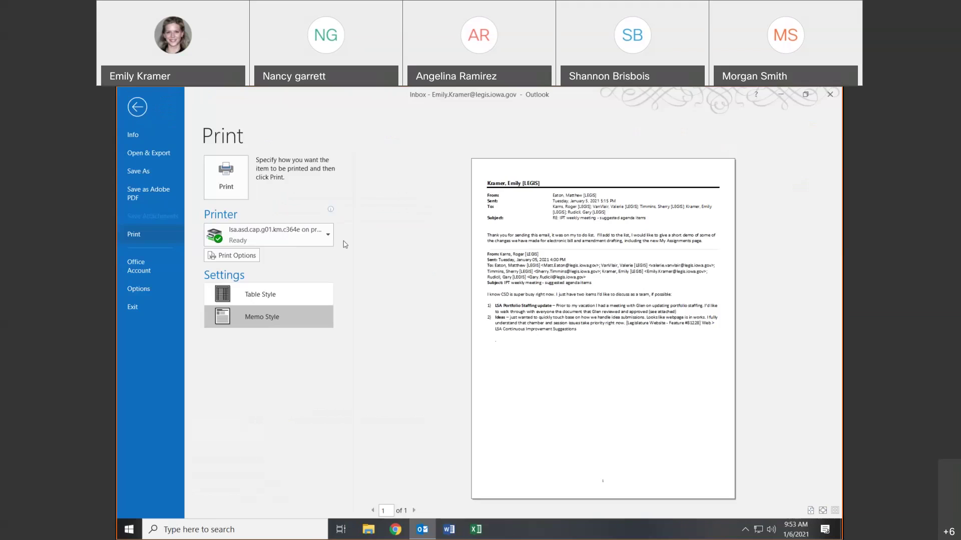
left_click(323, 242)
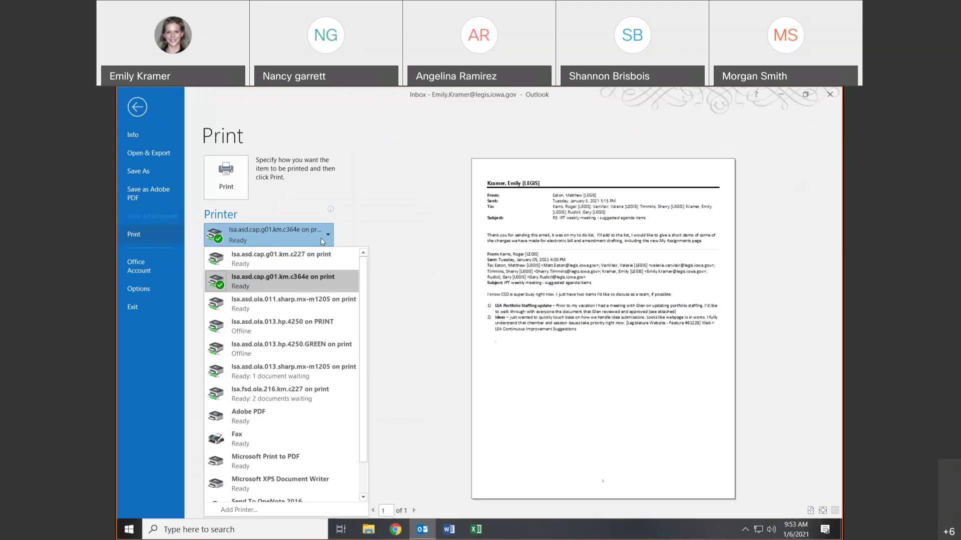
left_click(274, 345)
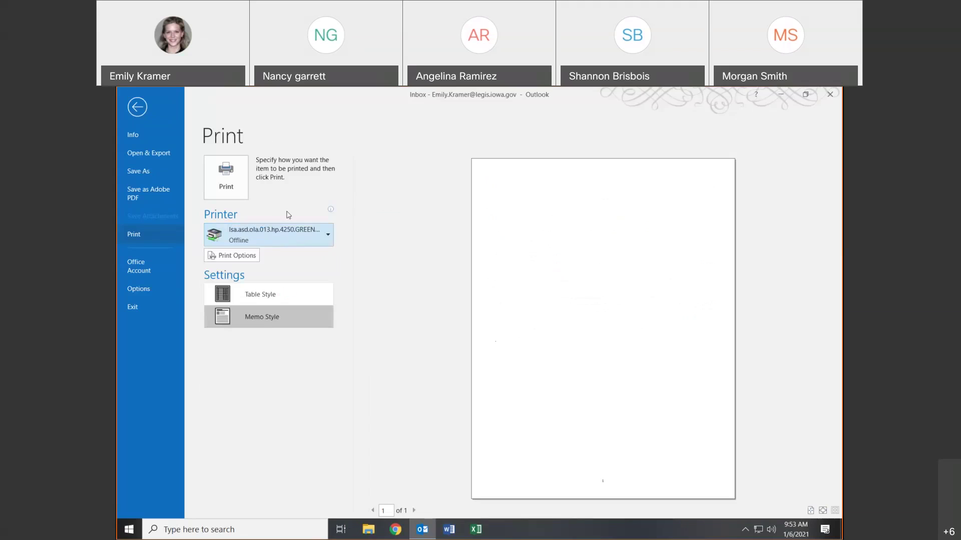
left_click(257, 295)
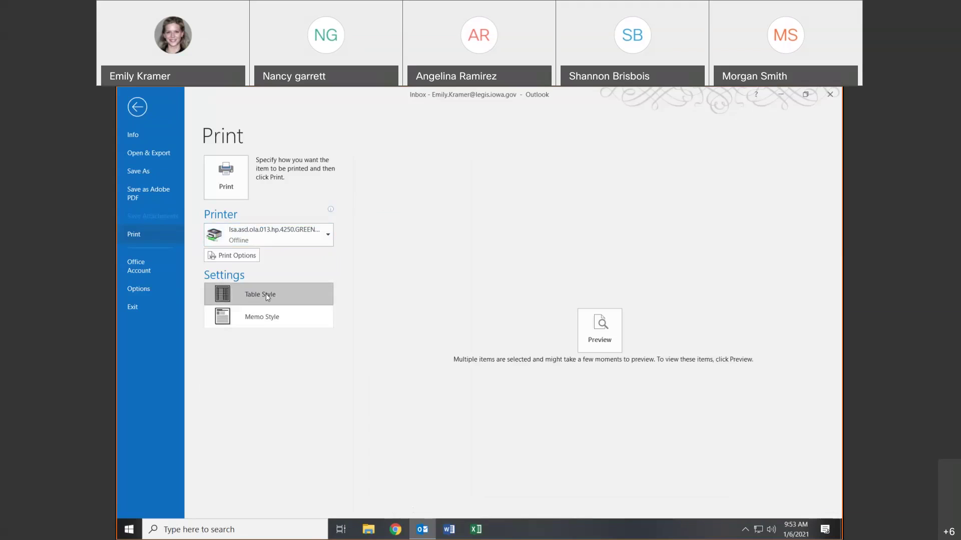
left_click(275, 316)
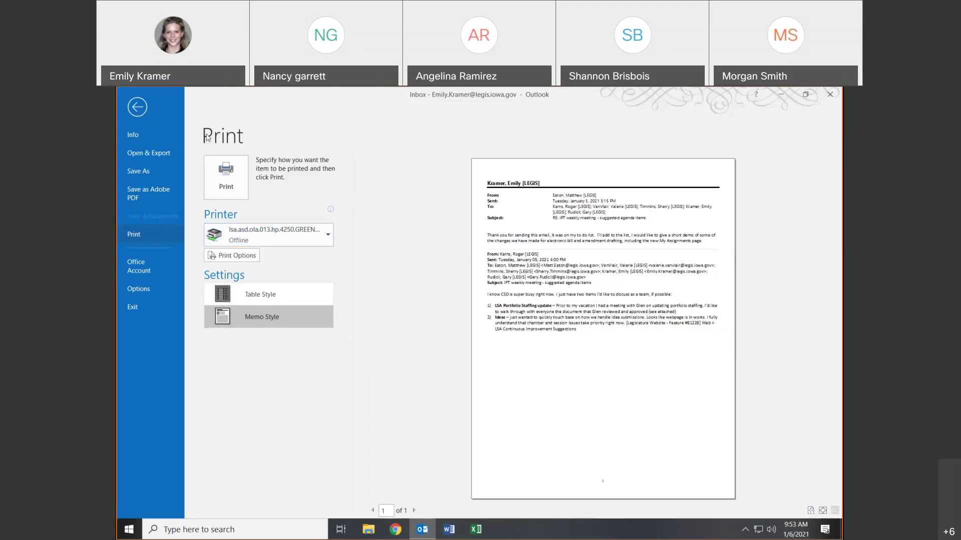
left_click(137, 107)
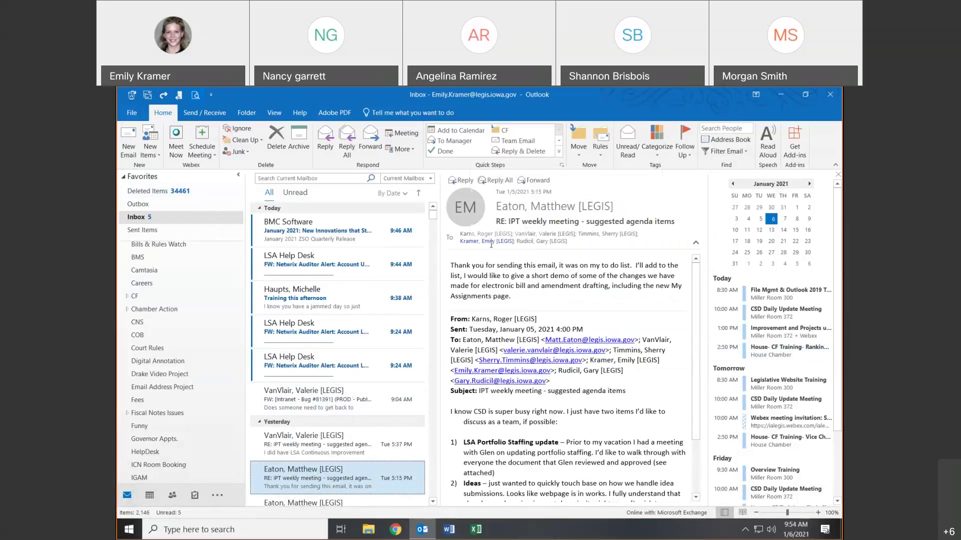
- Delete the BMC Software newsletter using its right-click Delete command
mouse_move(491, 243)
left_click(297, 230)
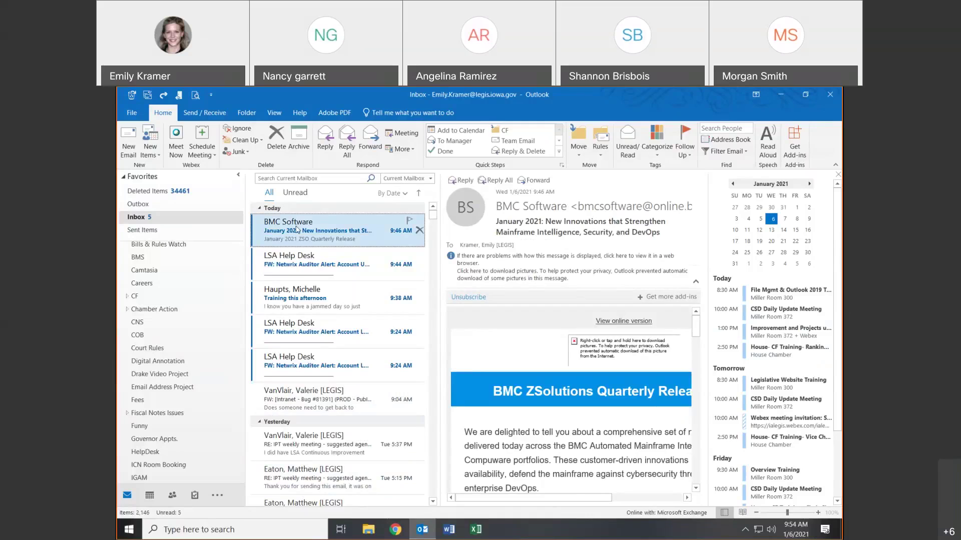
right_click(297, 230)
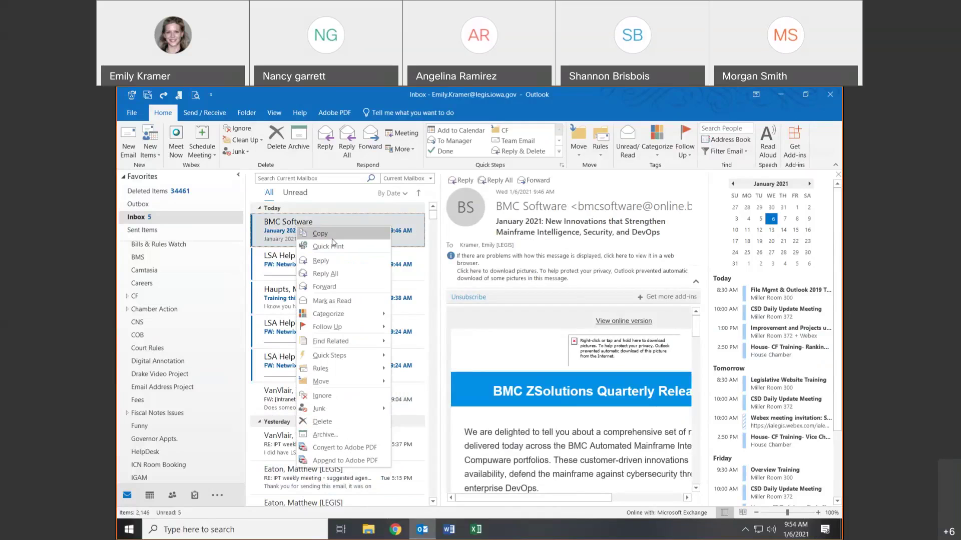
mouse_move(328, 314)
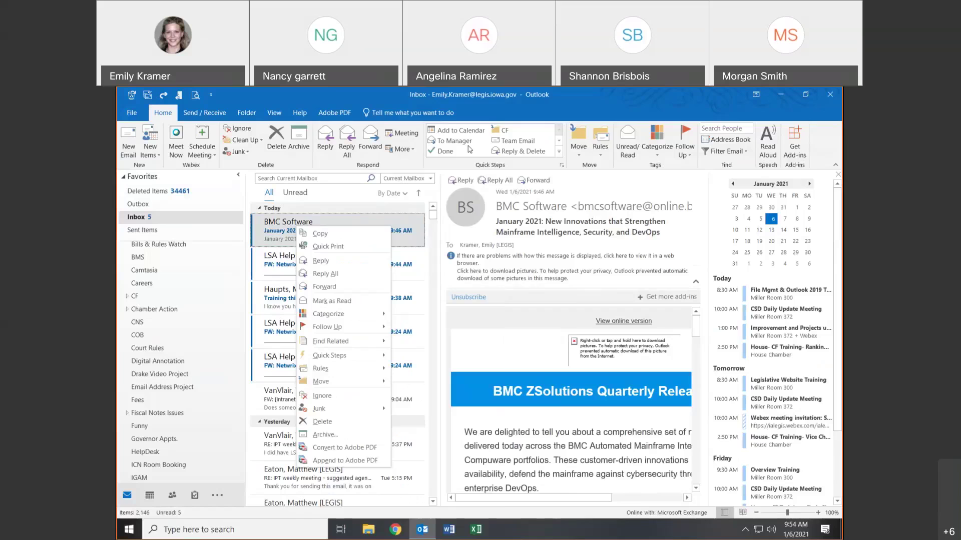
left_click(341, 422)
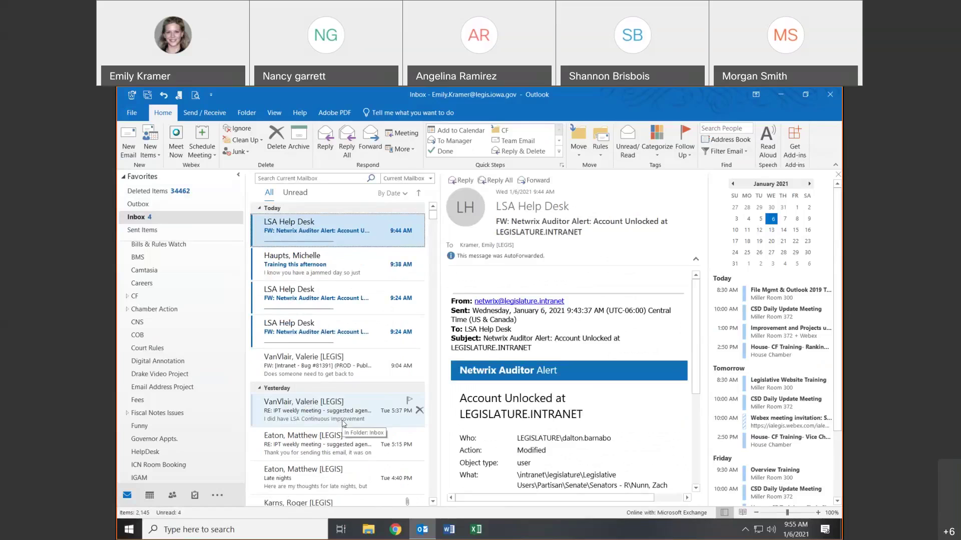
- Open the mailbox's Deleted Items folder and add the LSA Help Desk message to the selection
left_click(181, 197)
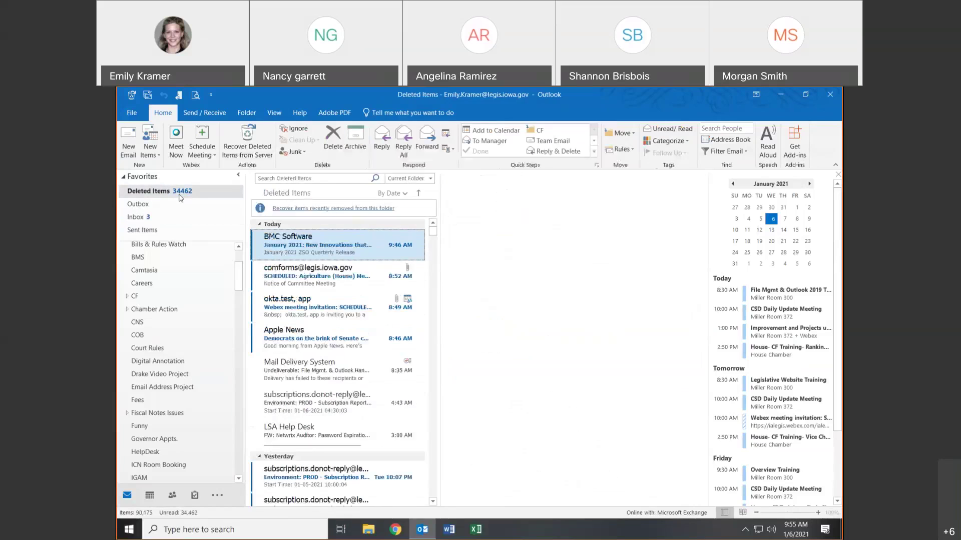
left_click_drag(240, 267, 245, 364)
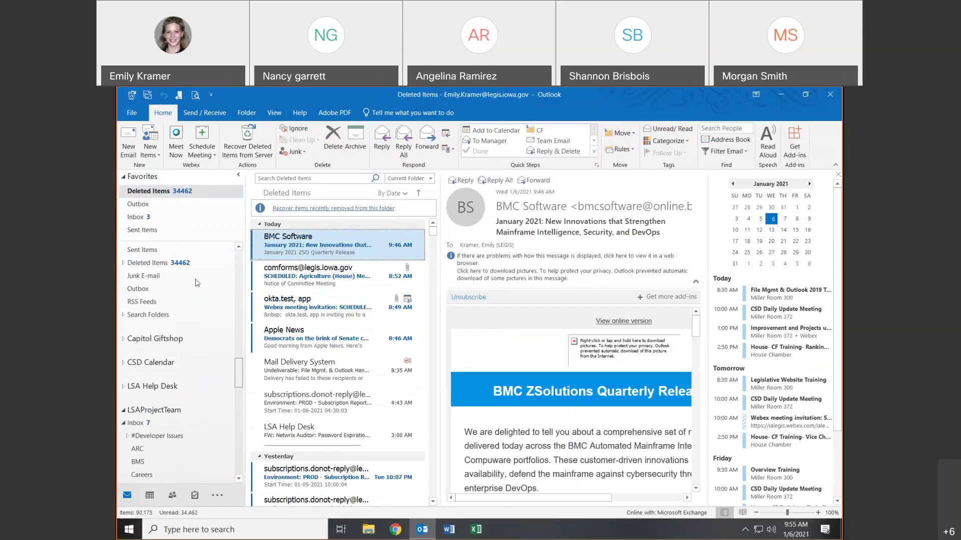
left_click(188, 262)
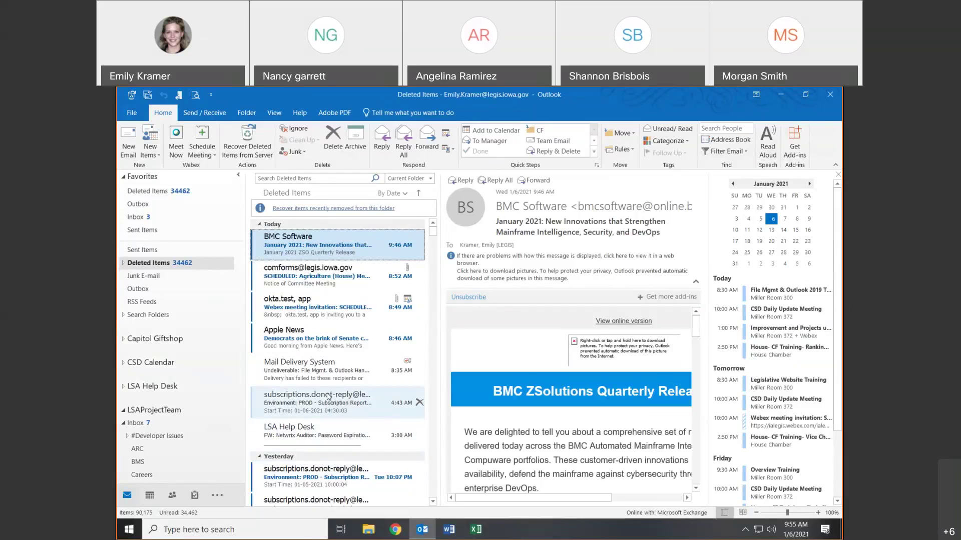
left_click(321, 440, "ctrl")
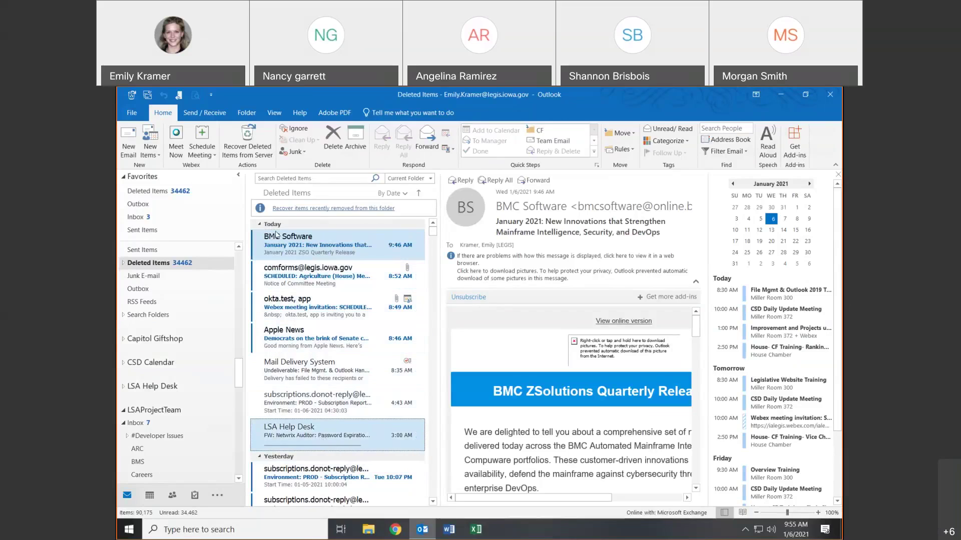
- Empty the Deleted Items folder, confirming permanent deletion, and wait as Outlook stops responding
right_click(166, 264)
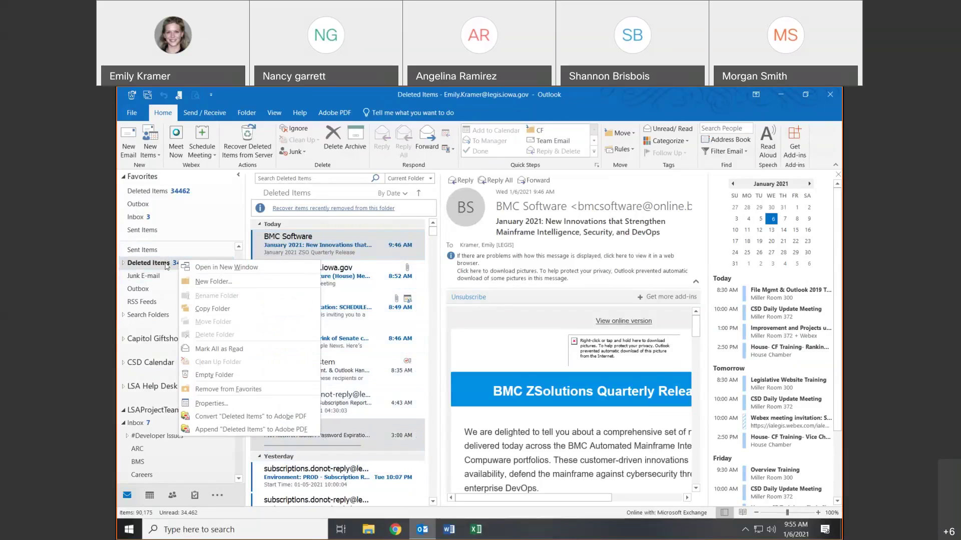
left_click(212, 376)
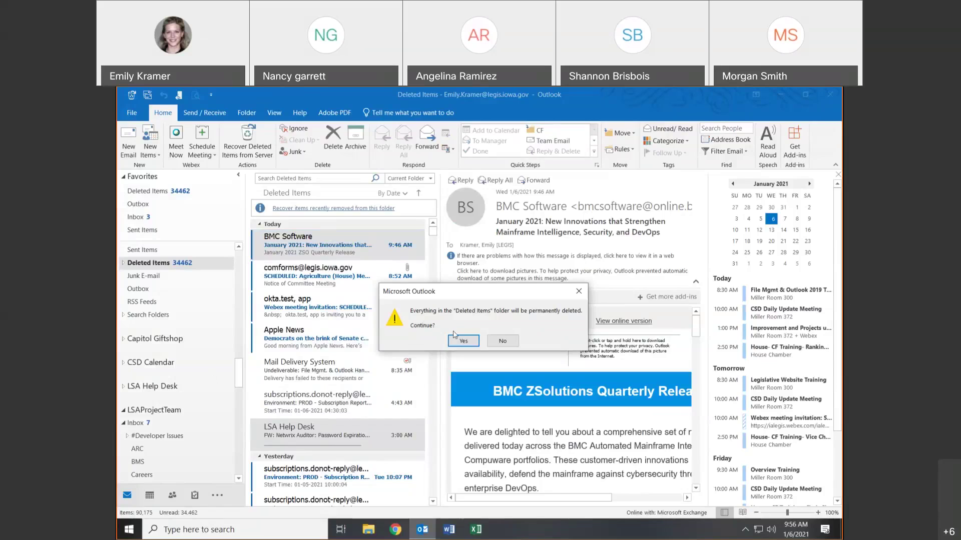
left_click(464, 341)
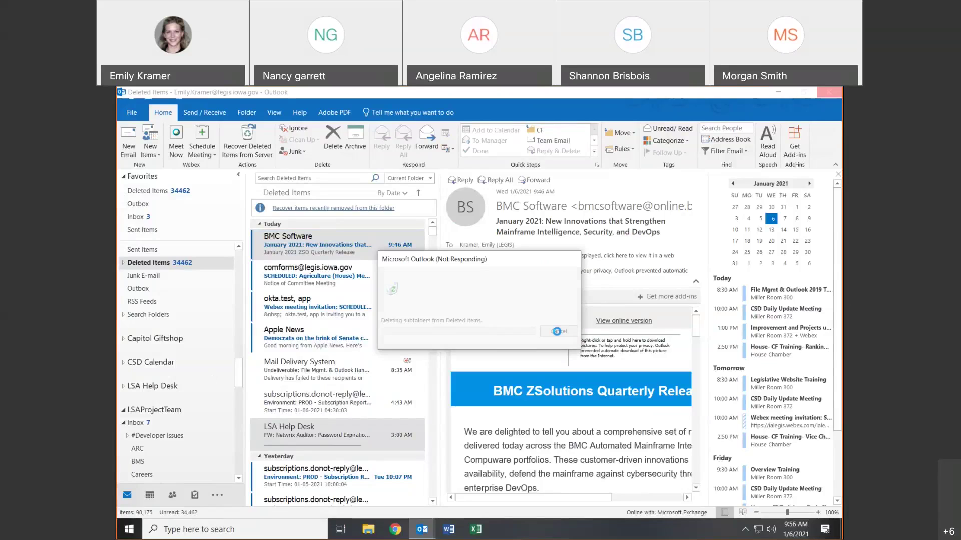
left_click(557, 332)
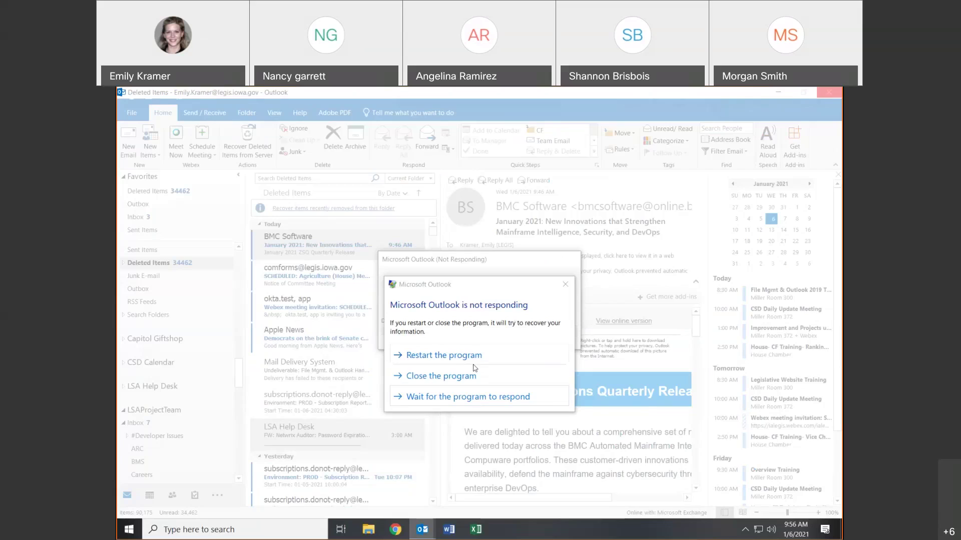
left_click(454, 396)
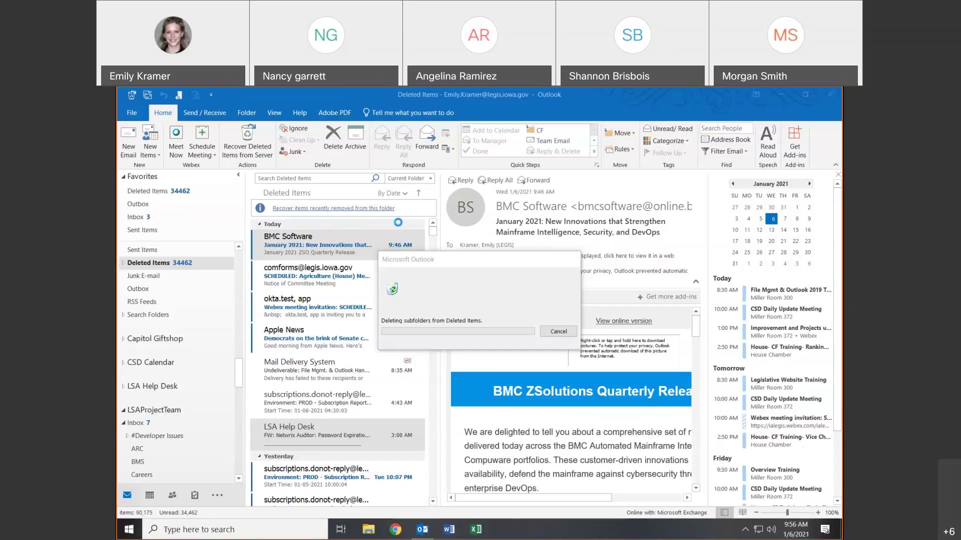
- End the frozen Outlook in Task Manager, relaunch it, and close Task Manager
key("ctrl+shift+Escape")
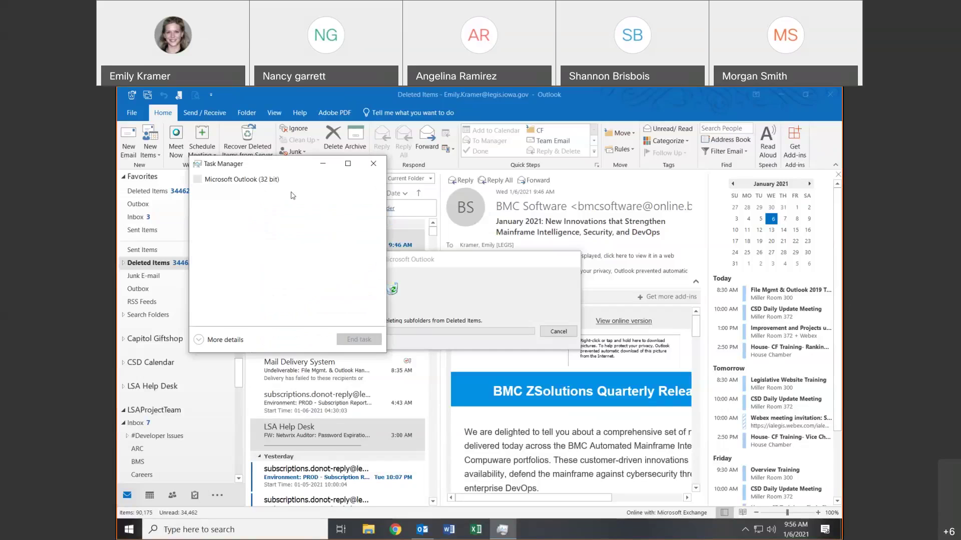
left_click(282, 187)
left_click(363, 339)
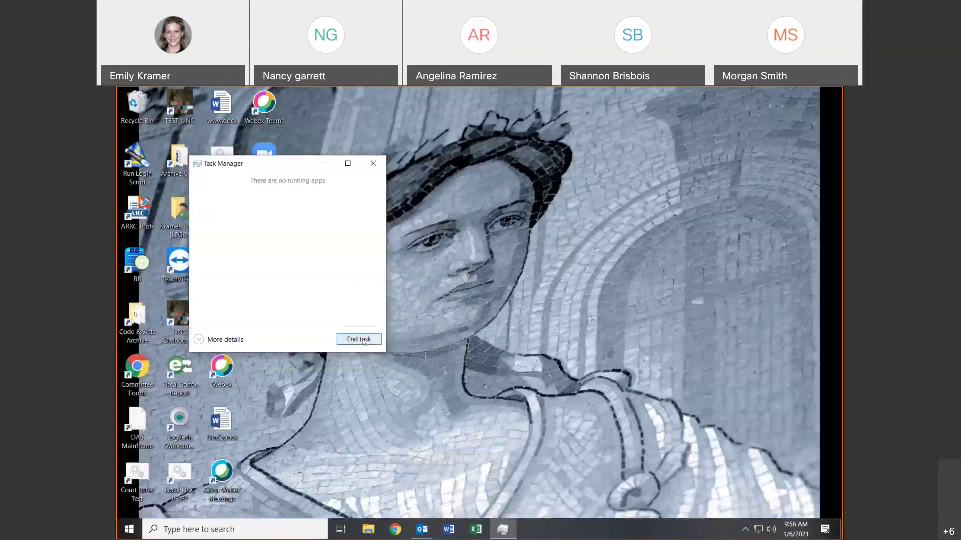
left_click(418, 531)
left_click(374, 163)
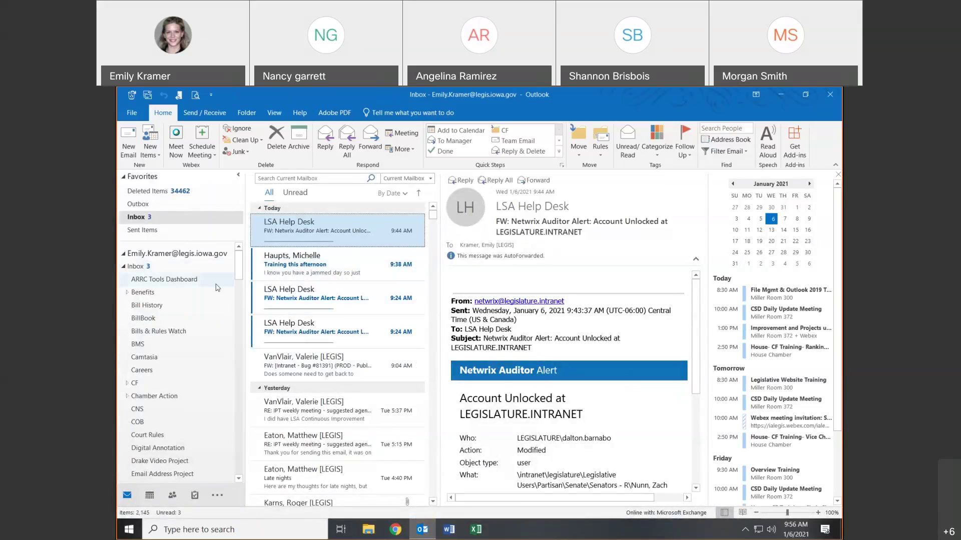
- Permanently delete all of today's messages in Deleted Items, then bring up Recover Deleted Items
key("Up")
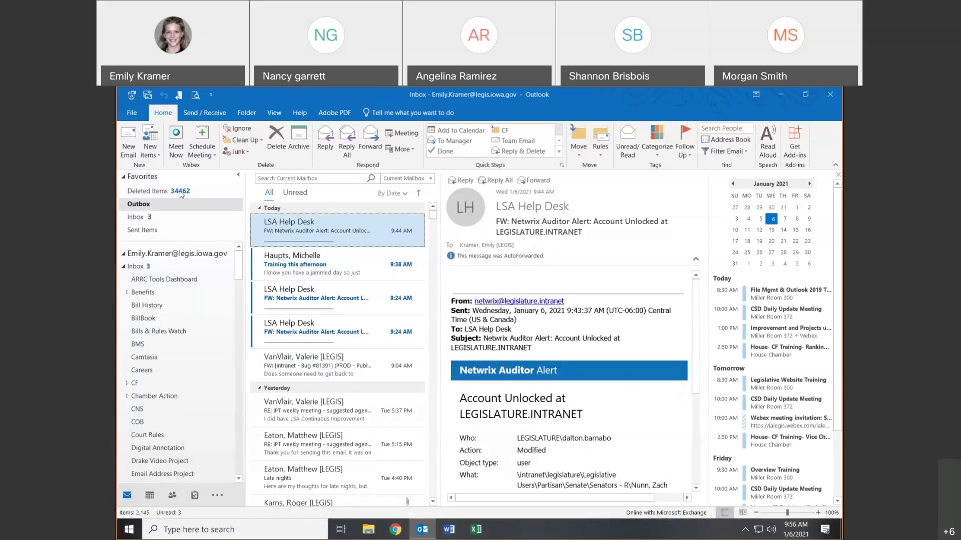
left_click(181, 194)
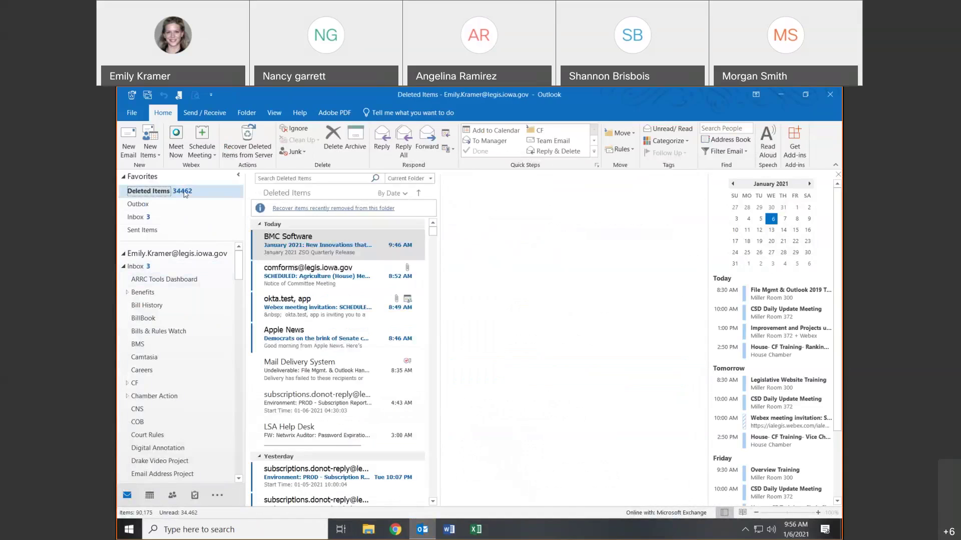
key("ctrl+a")
right_click(360, 498)
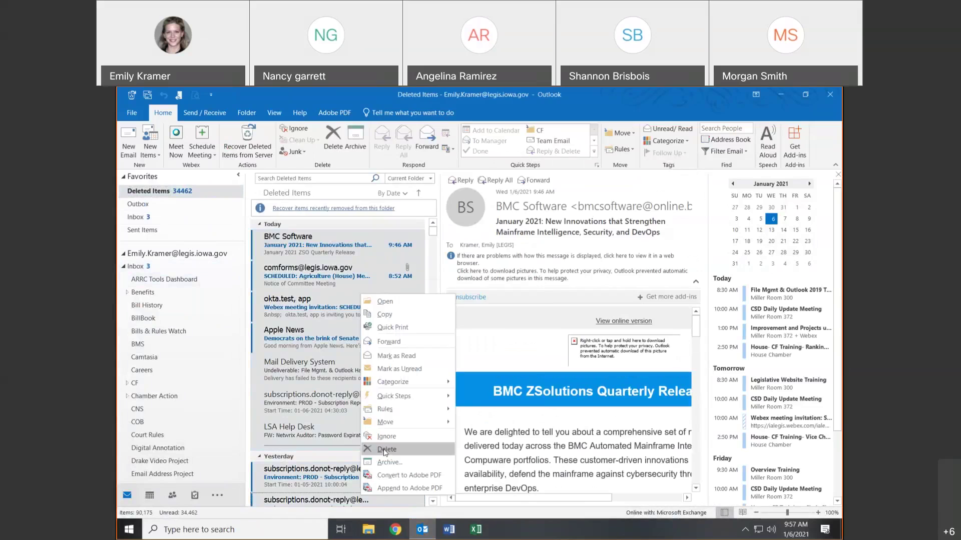
left_click(385, 449)
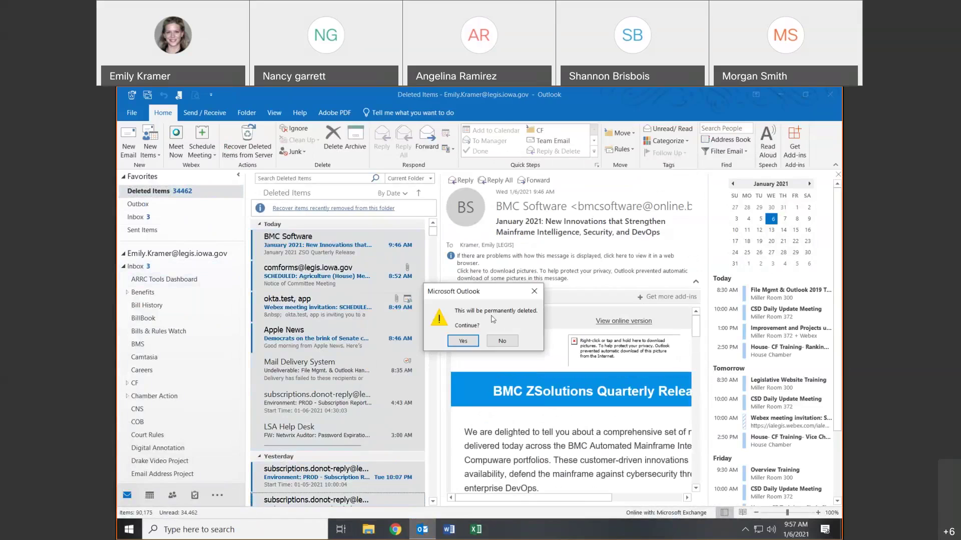
left_click(462, 342)
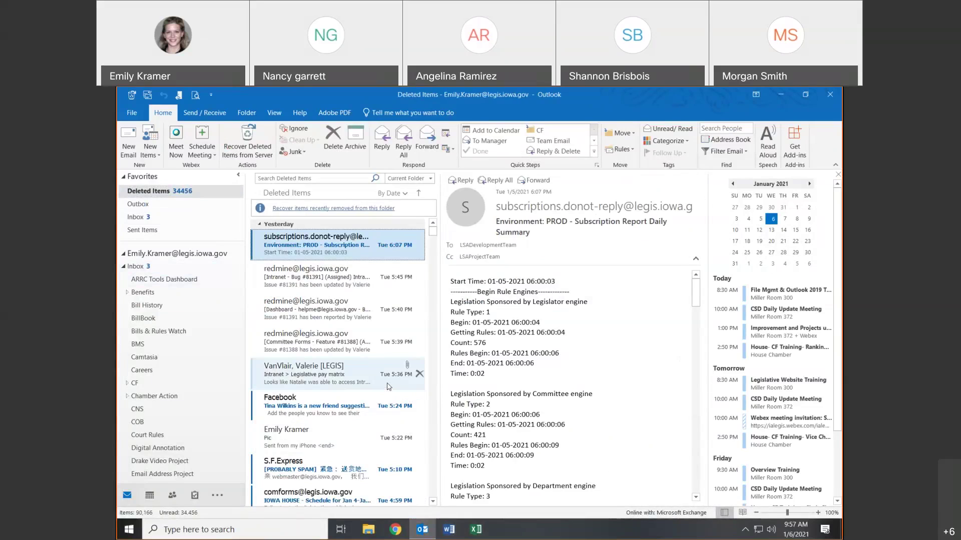
left_click(133, 96)
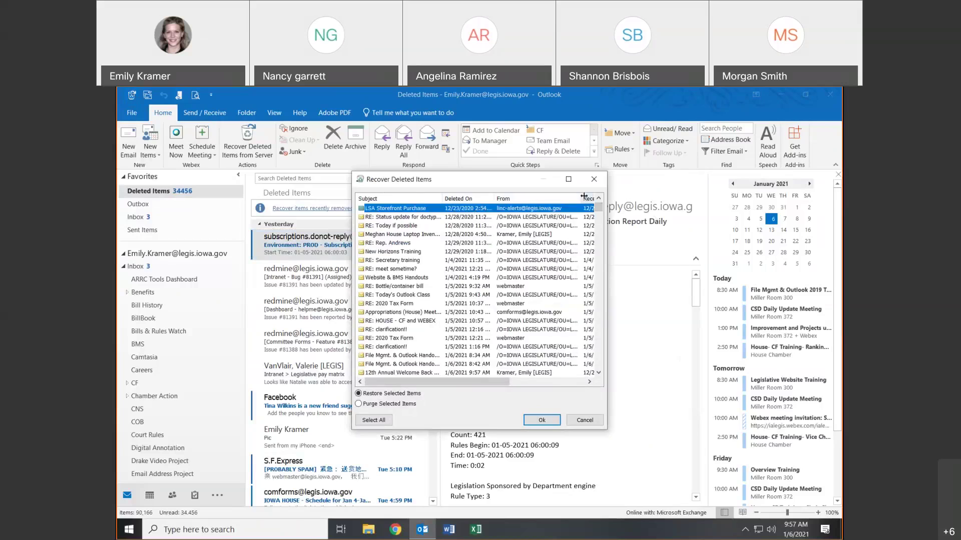
- Sort by deletion date, select four purged messages including the Agriculture meeting notice, and restore them
left_click(473, 200)
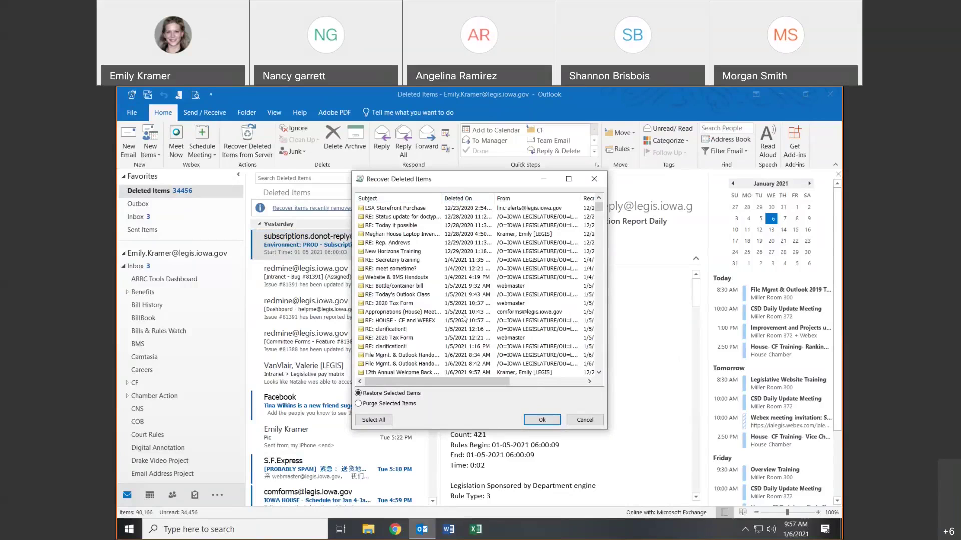
left_click(457, 199)
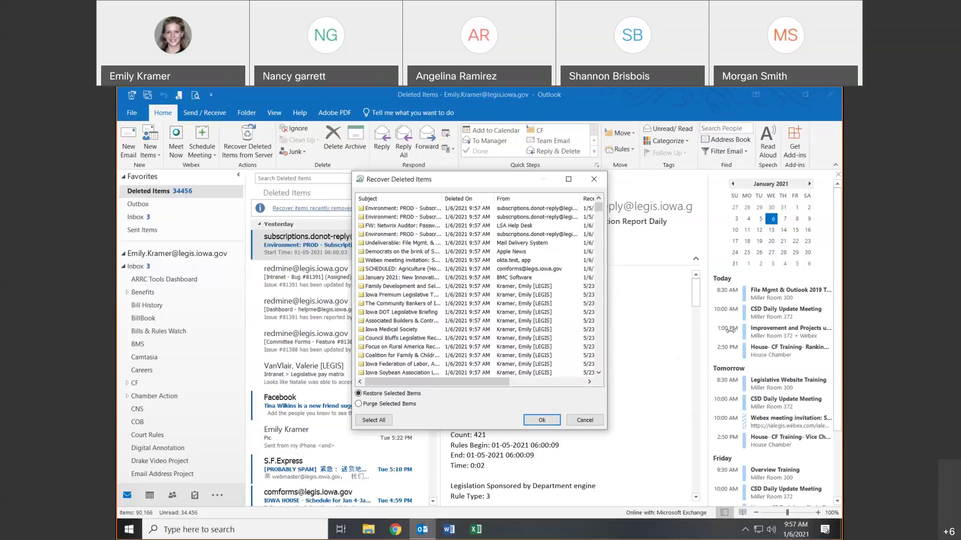
left_click_drag(607, 269, 740, 269)
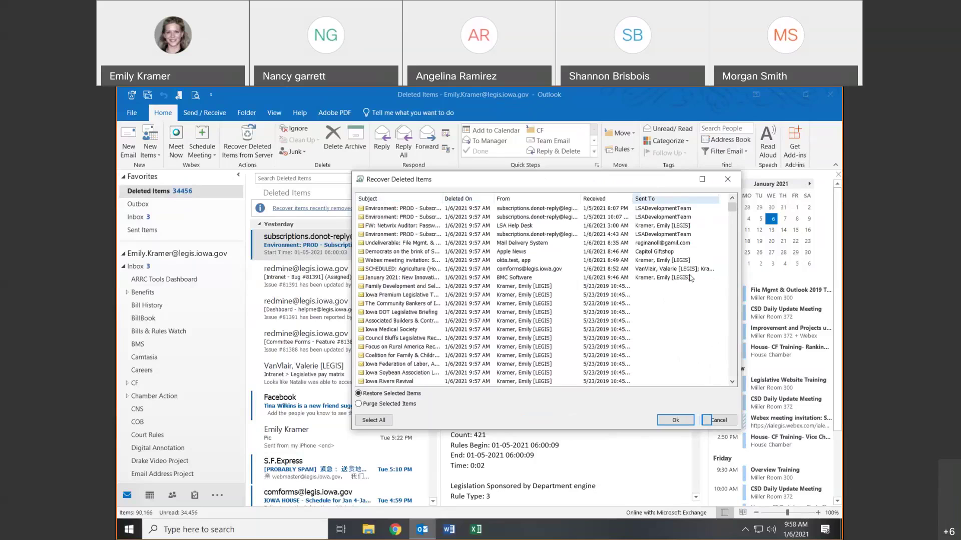
left_click(394, 304)
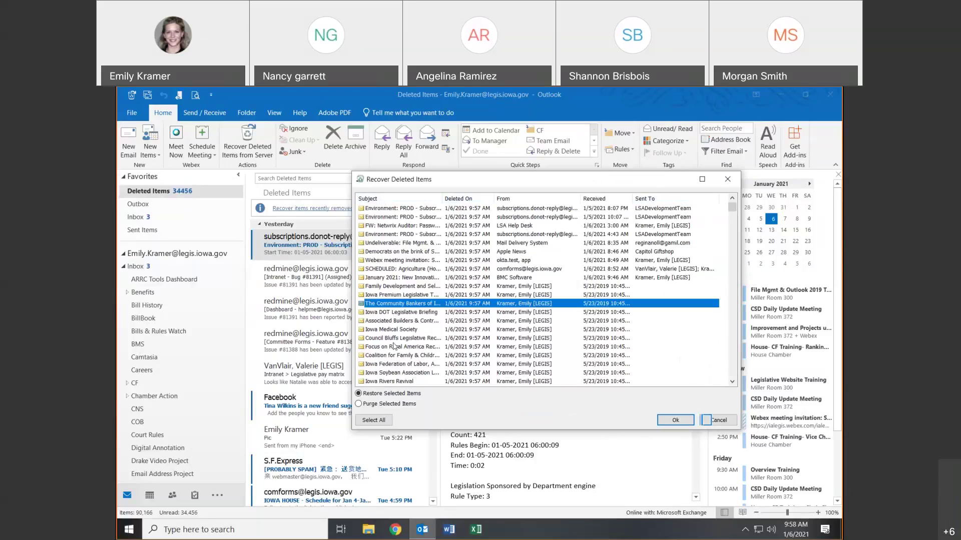
left_click(408, 269)
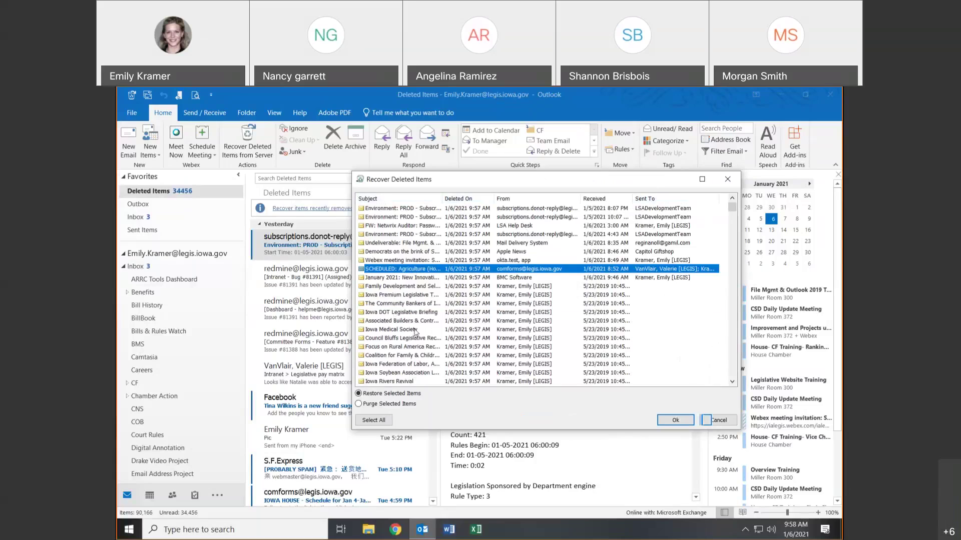
key("shift+Down")
left_click(397, 286, "shift")
left_click(397, 295, "shift")
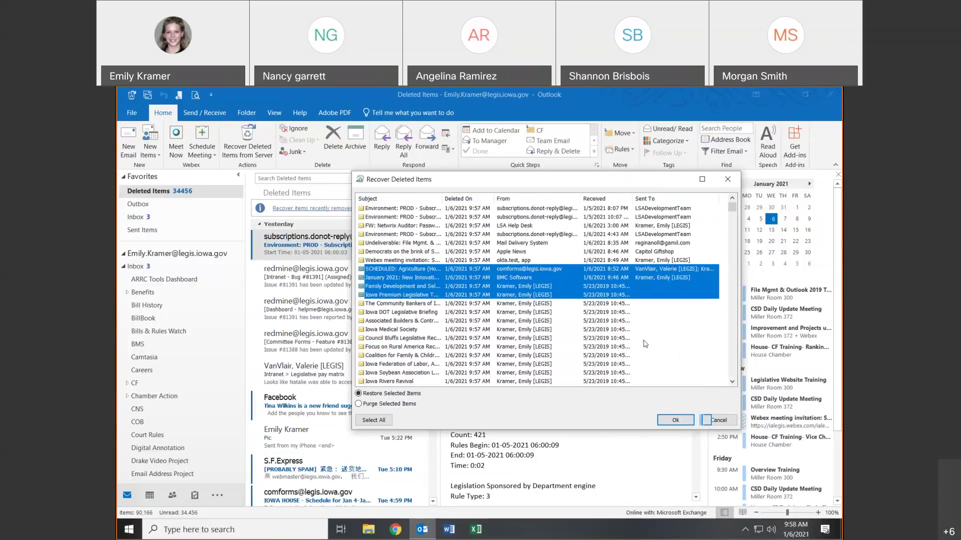
left_click(664, 422)
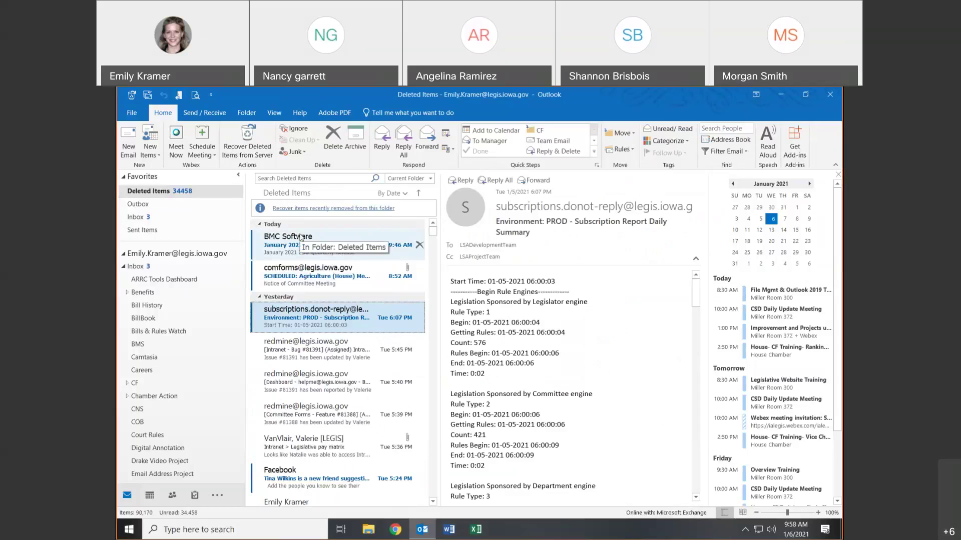
left_click(132, 95)
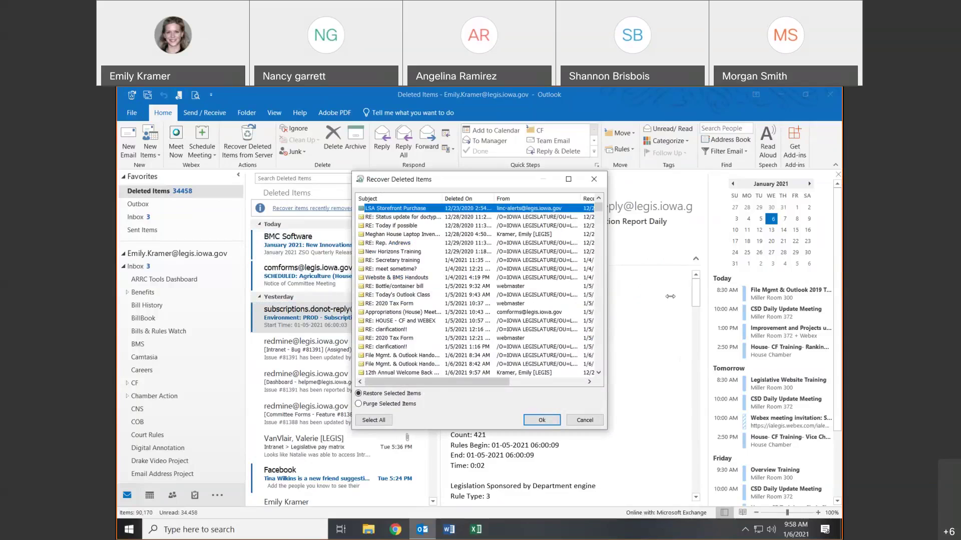
left_click_drag(607, 286, 675, 287)
scroll(574, 284, "down", 4)
scroll(575, 284, "down", 5)
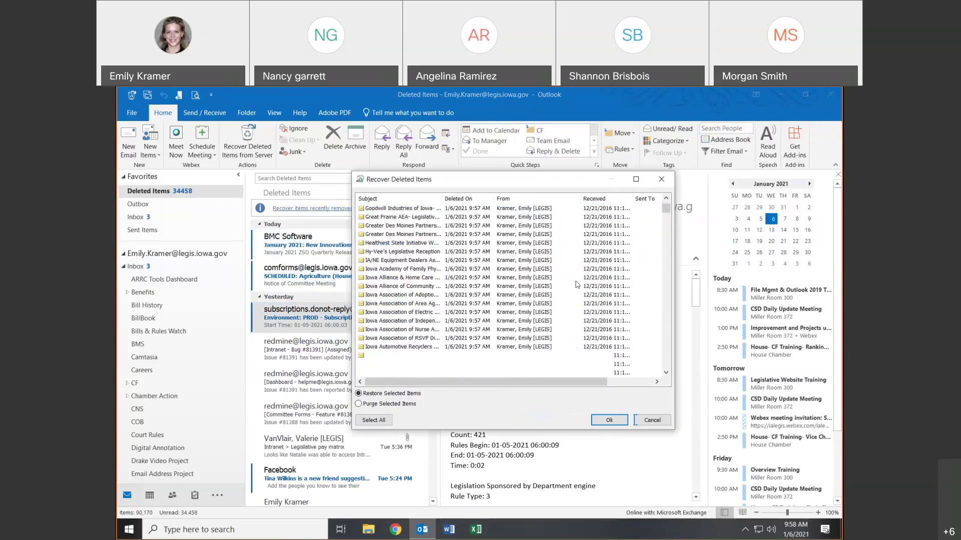
left_click_drag(666, 233, 676, 195)
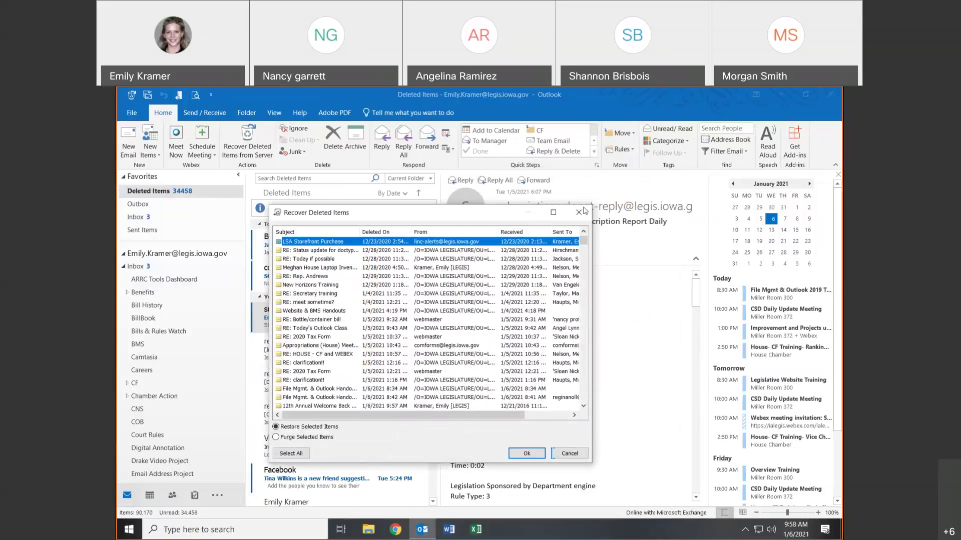
key("Escape")
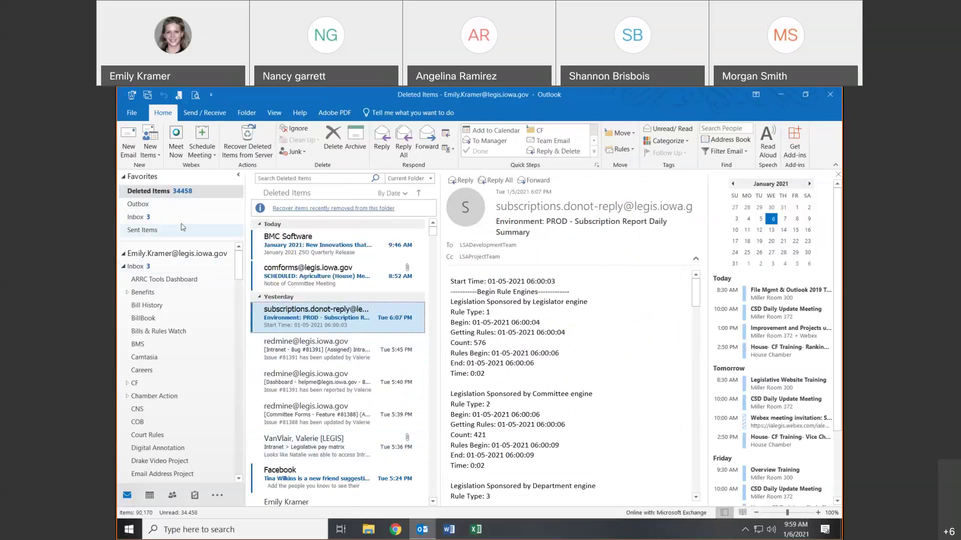
- Toggle Empty Deleted Items on and off in the Quick Access Toolbar dropdown, then reopen it
left_click(167, 192)
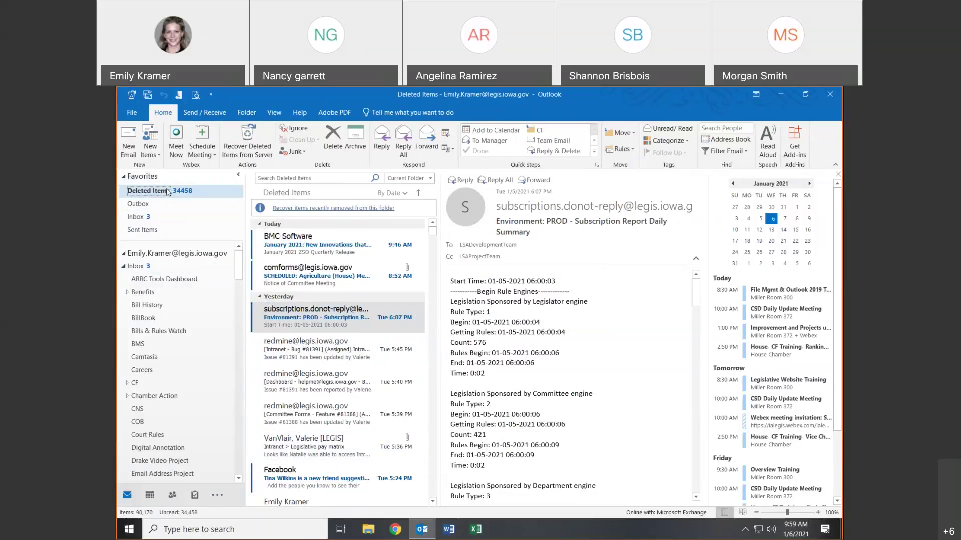
left_click(211, 95)
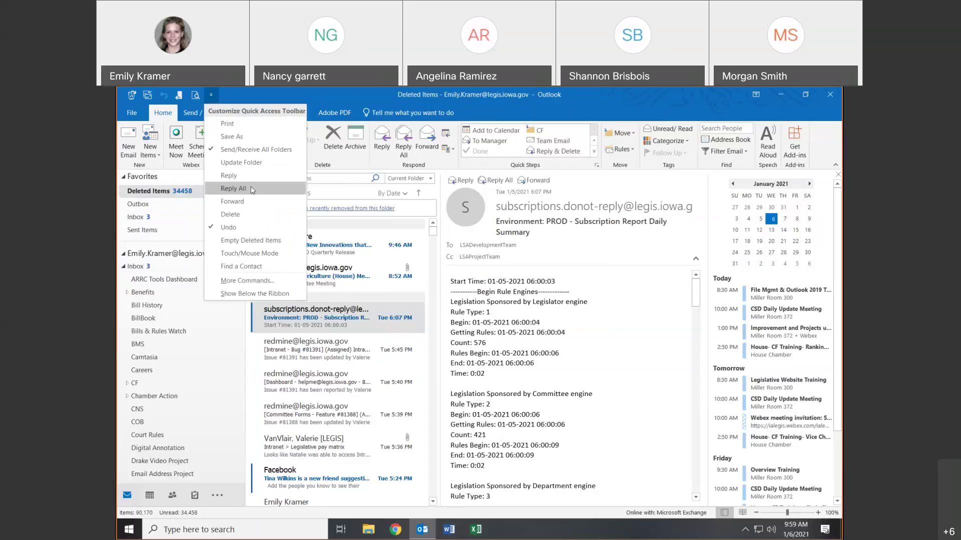
left_click(244, 241)
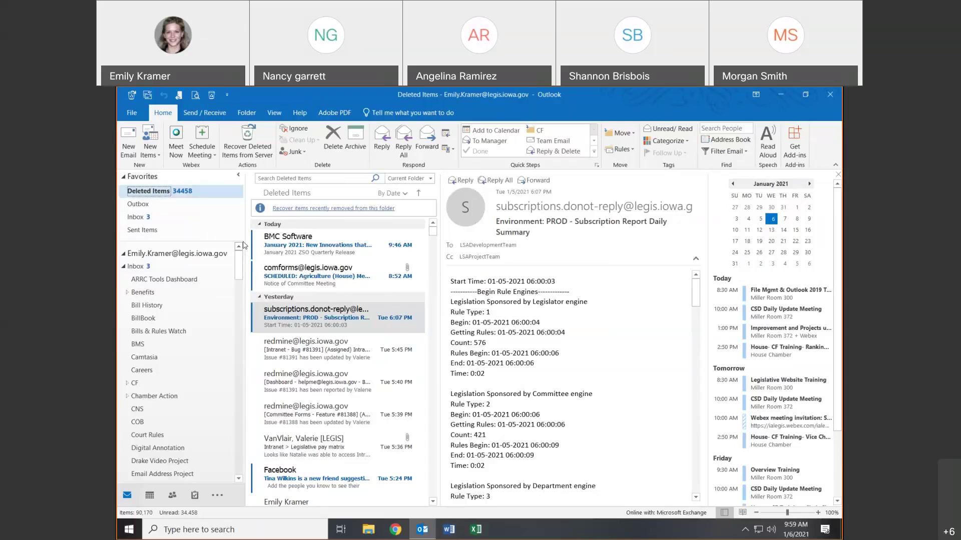
left_click(227, 95)
left_click(211, 96)
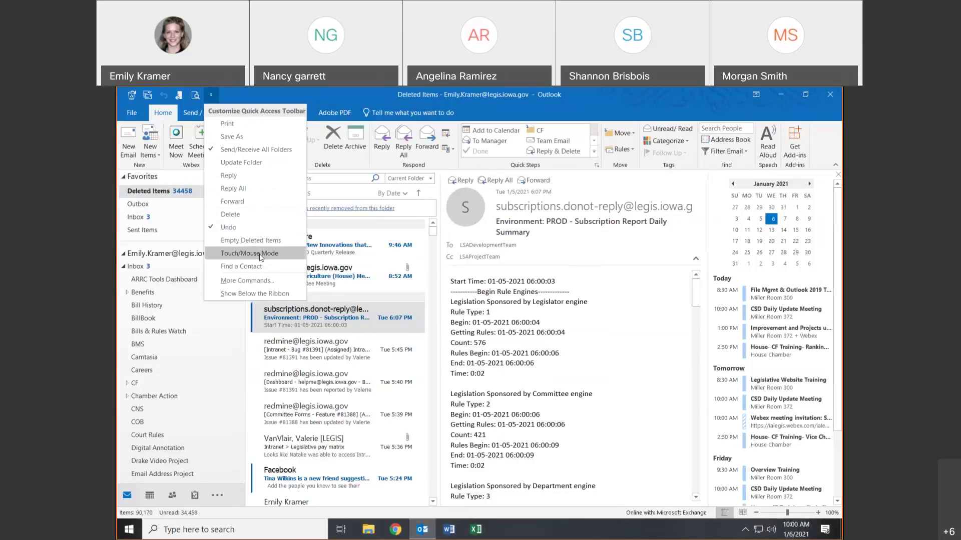
- In Quick Access Toolbar options, browse command categories and add New Appointment from Popular Commands
left_click(244, 281)
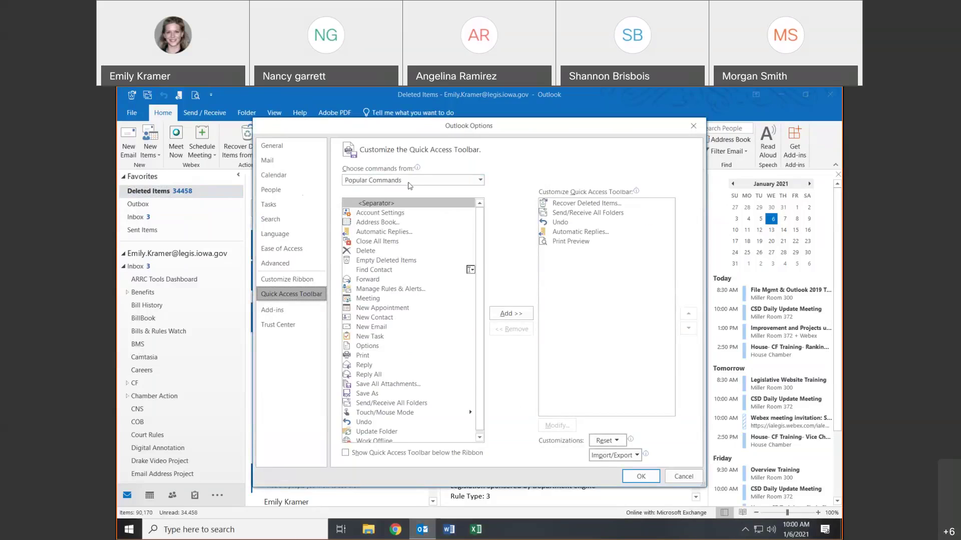
left_click(406, 186)
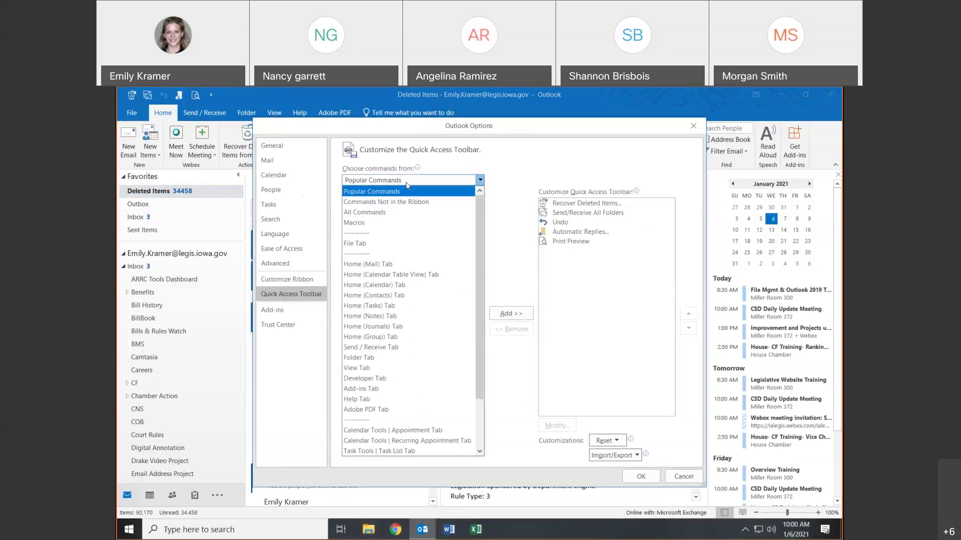
left_click(377, 215)
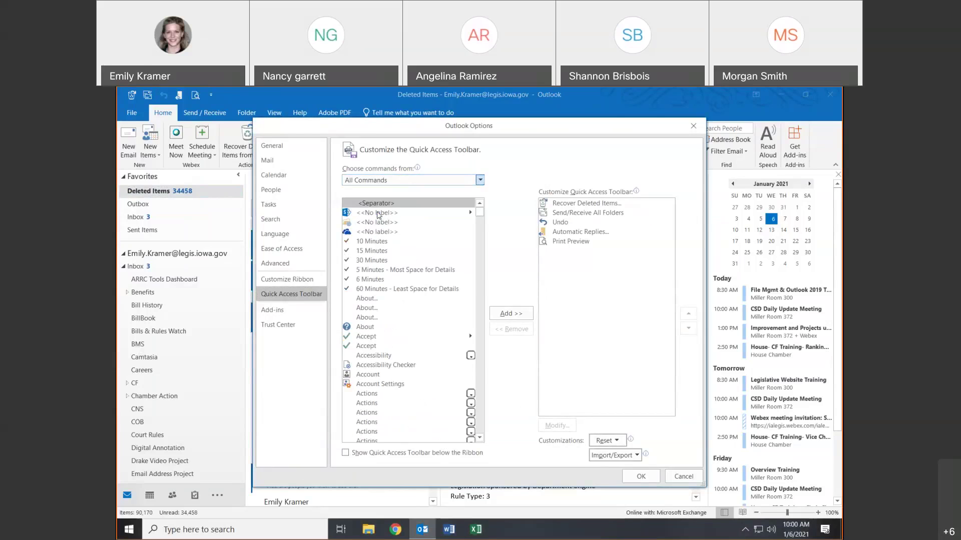
left_click(386, 183)
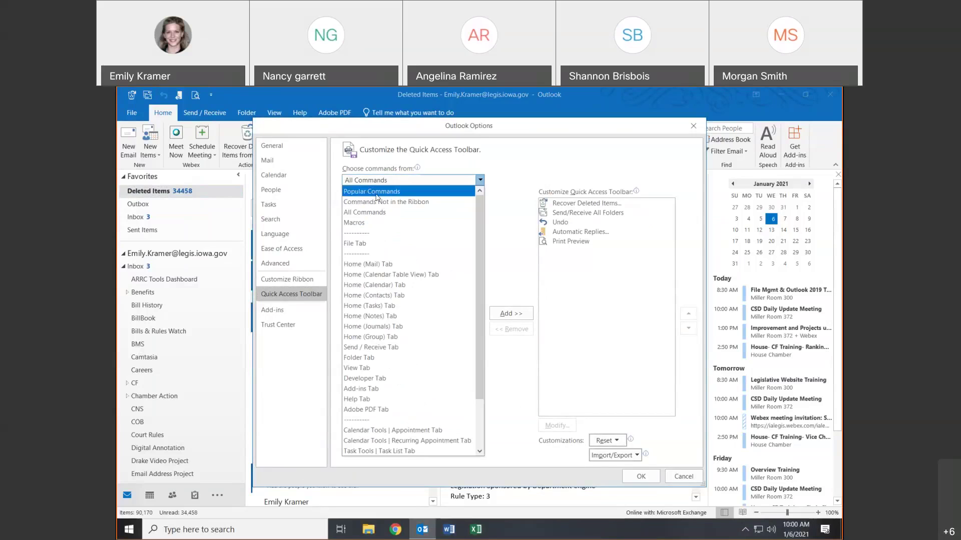
left_click(377, 195)
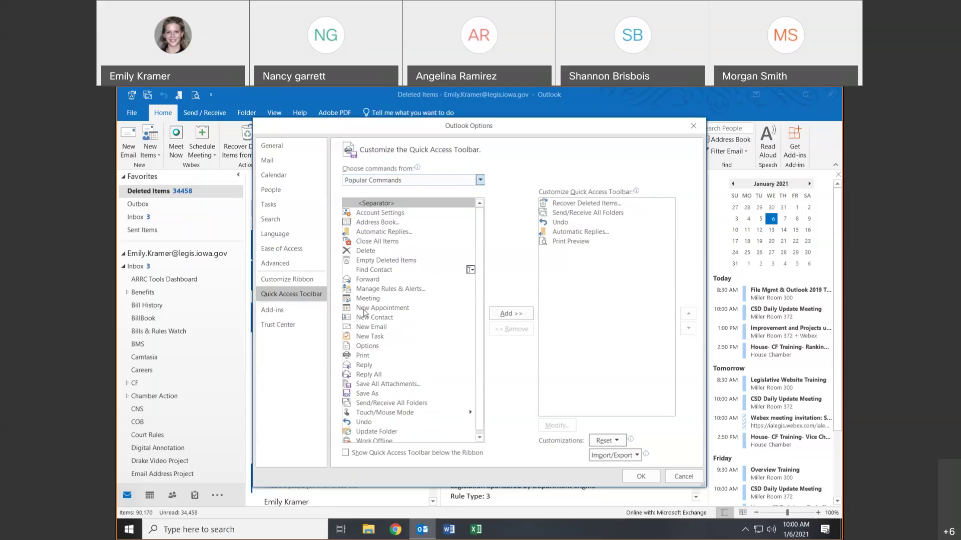
left_click(364, 311)
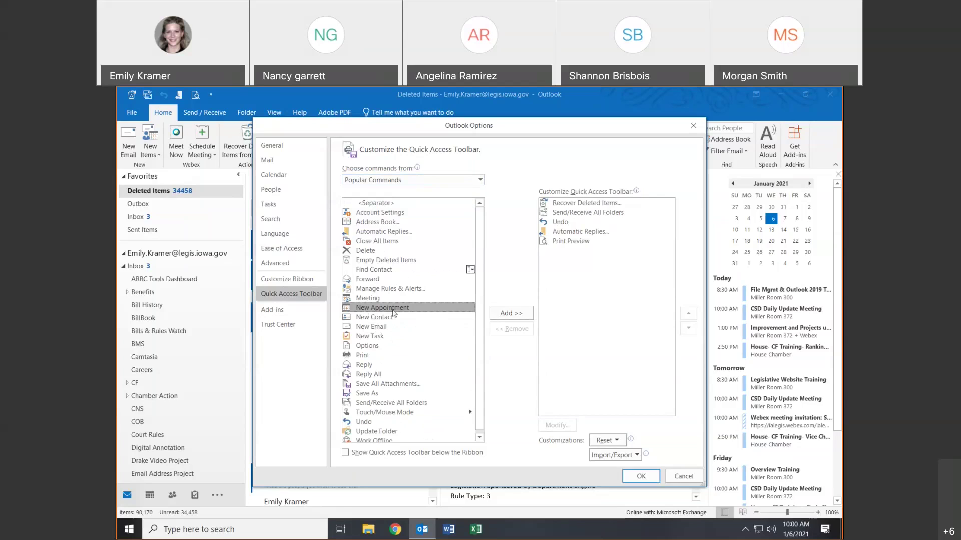
left_click(509, 320)
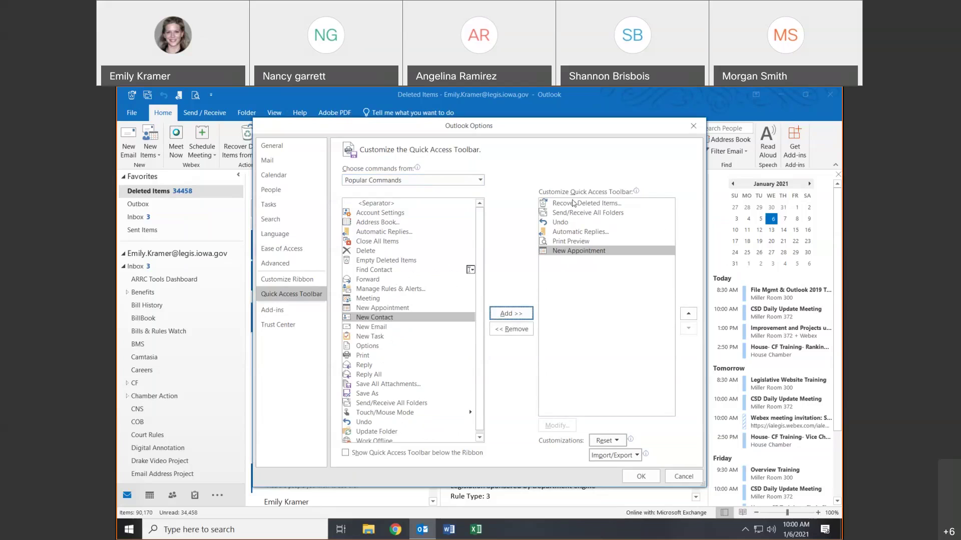
- Move Recover Deleted Items to the end of the toolbar list and reposition New Appointment
left_click(575, 204)
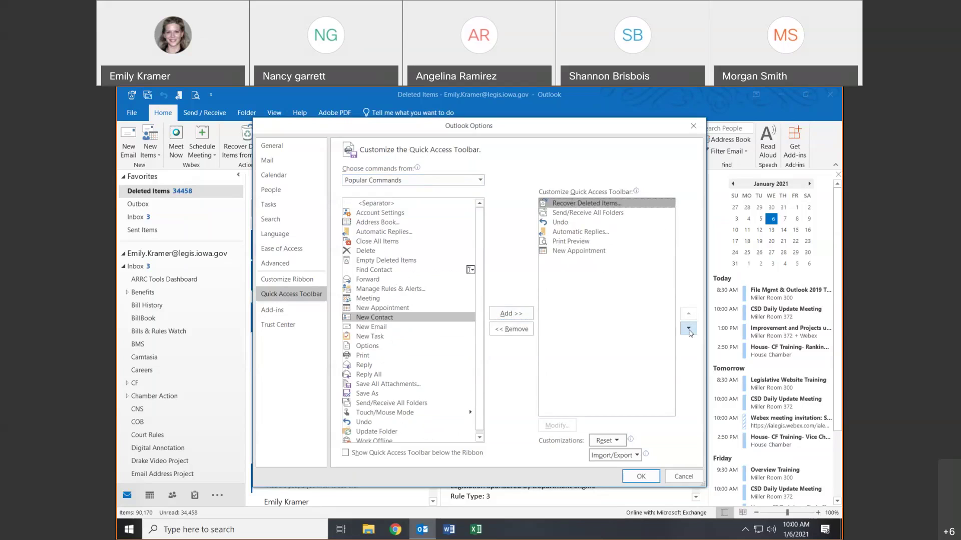
left_click(688, 328)
left_click(688, 328)
left_click(688, 329)
left_click(688, 328)
left_click(688, 329)
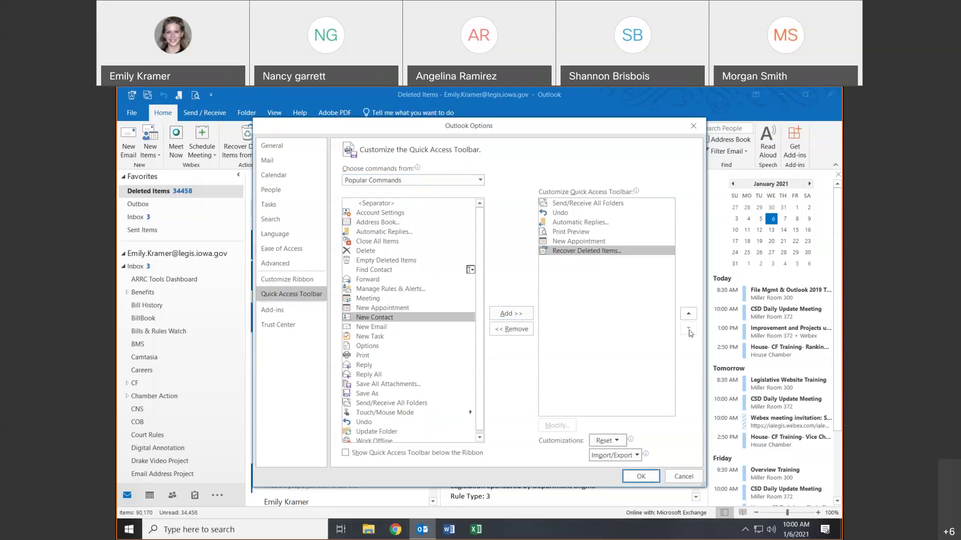
left_click(593, 242)
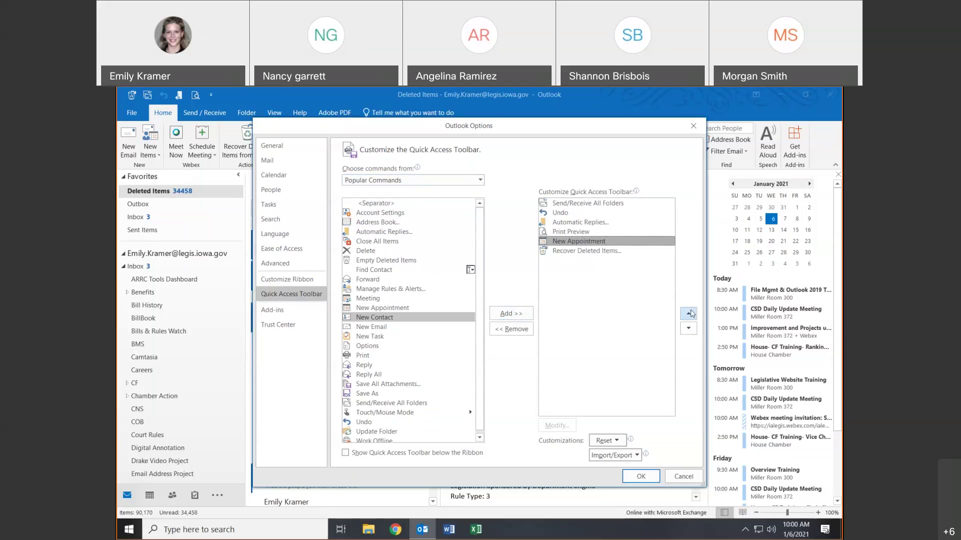
left_click(692, 317)
left_click(689, 316)
left_click(689, 315)
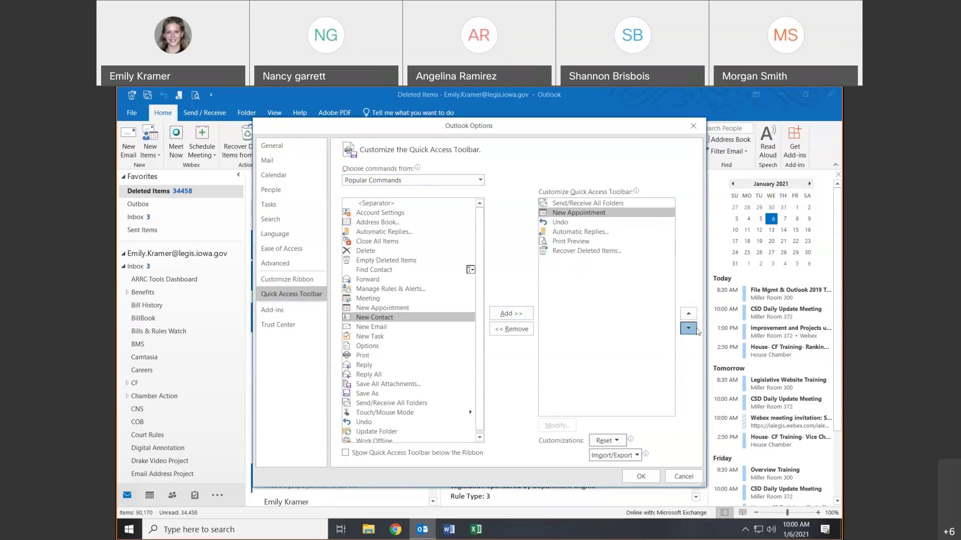
left_click(688, 328)
left_click(688, 328)
left_click(688, 329)
left_click(688, 328)
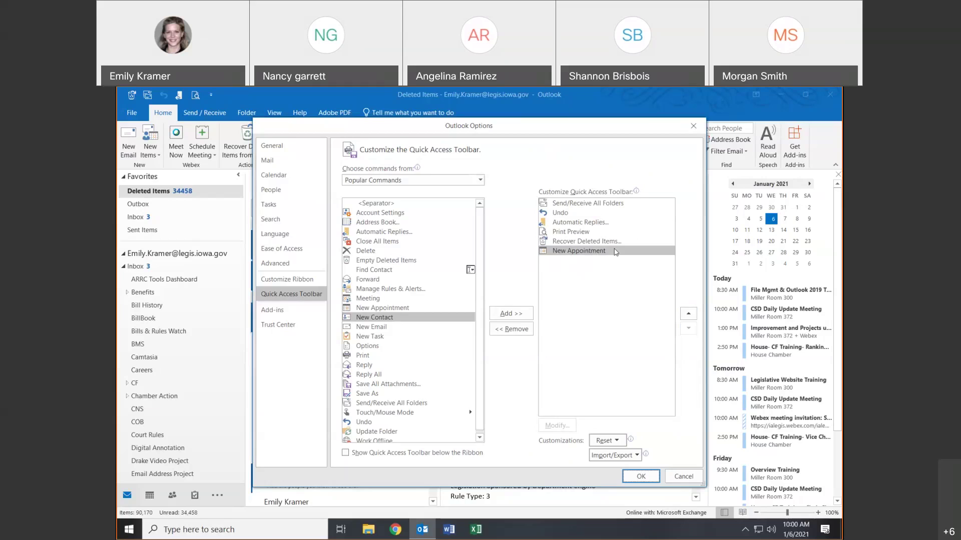
- Remove New Appointment from the toolbar and apply the changes with OK
left_click(608, 251)
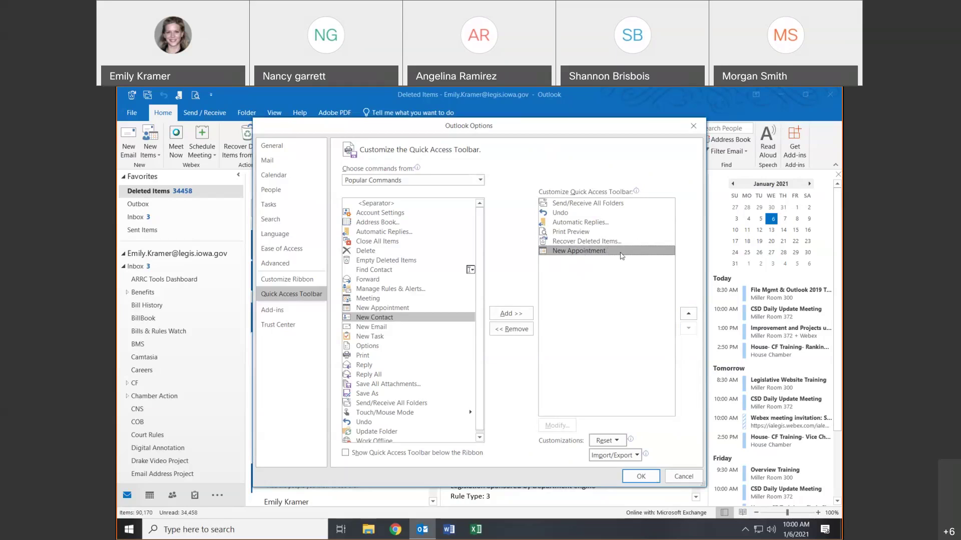
left_click(511, 329)
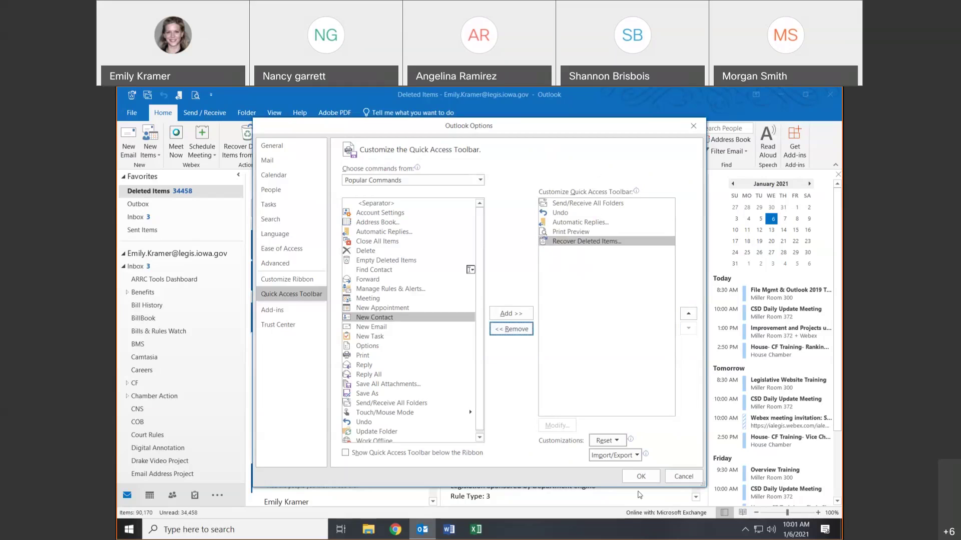
left_click(642, 477)
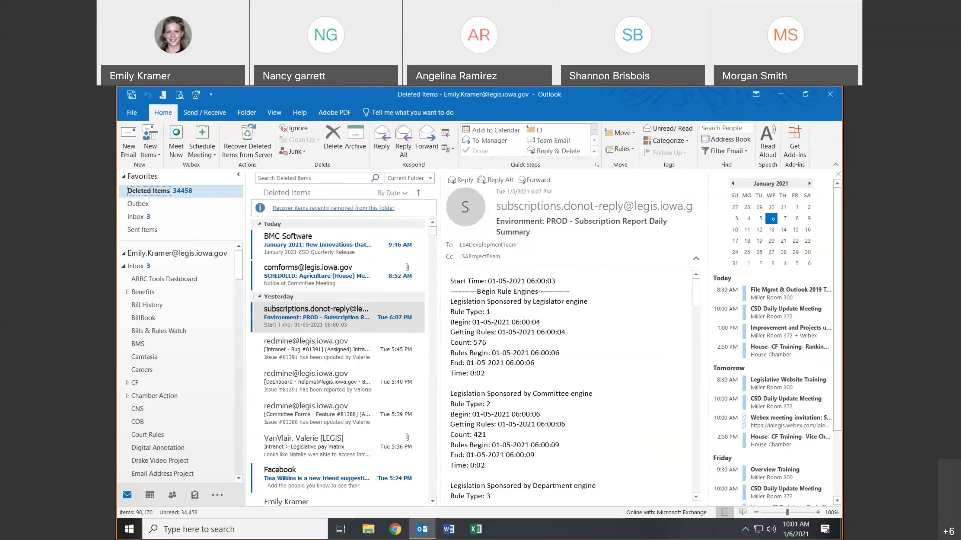
left_click(212, 95)
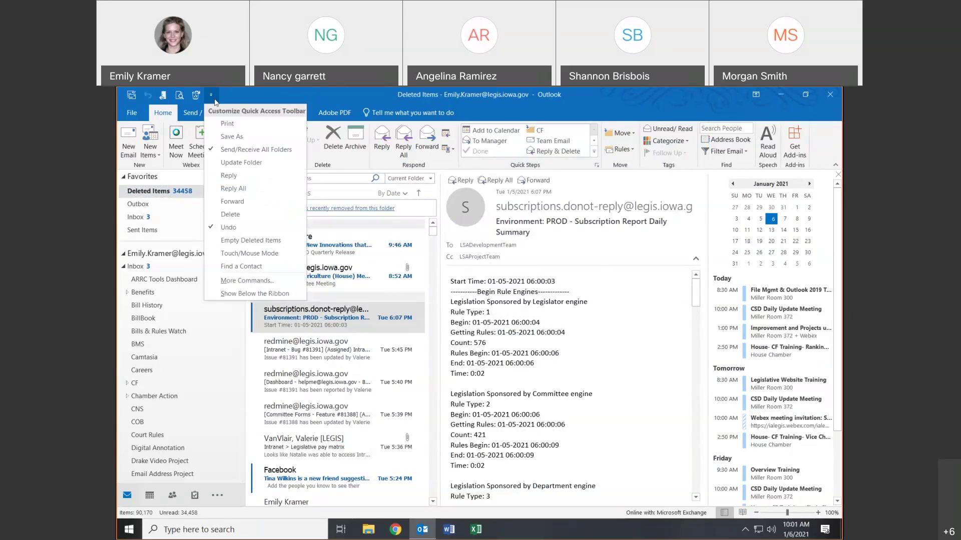
left_click(246, 294)
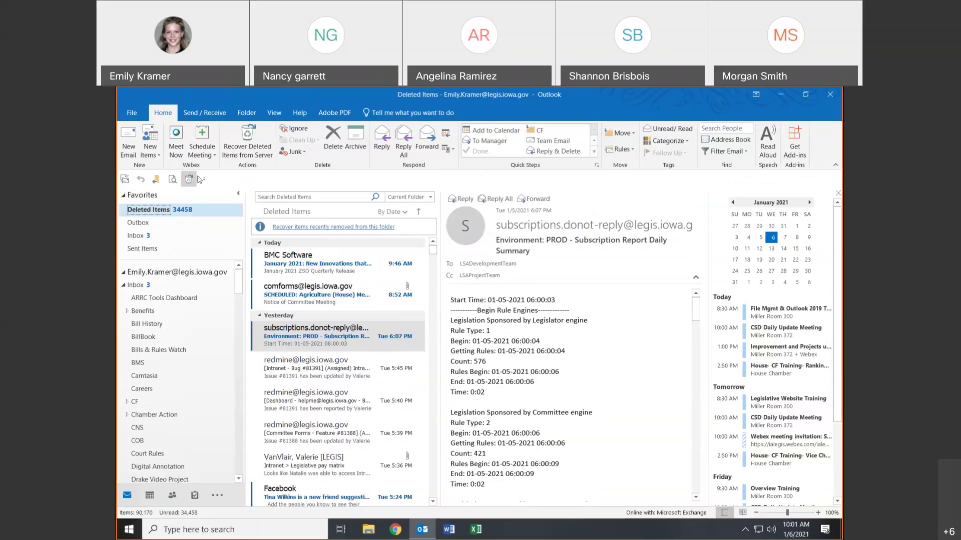
left_click(203, 180)
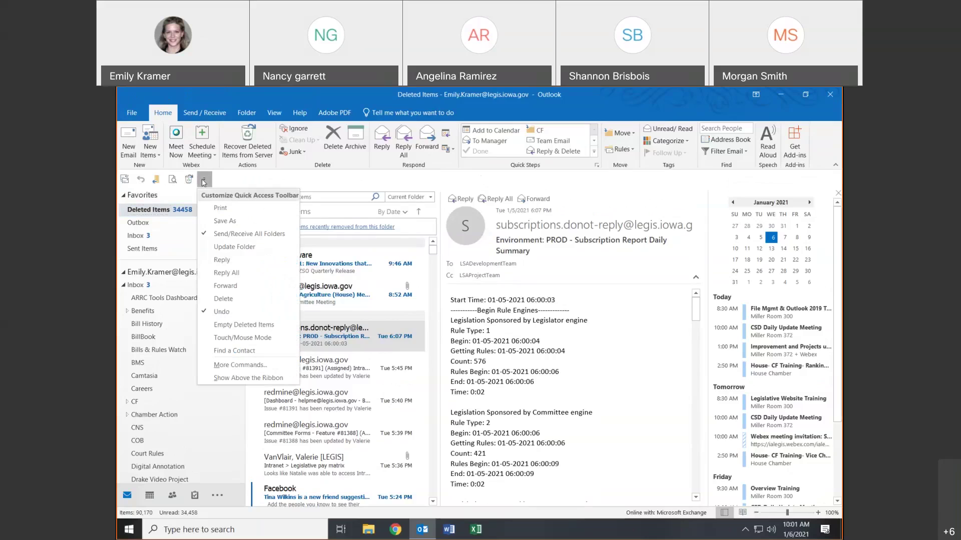
left_click(256, 378)
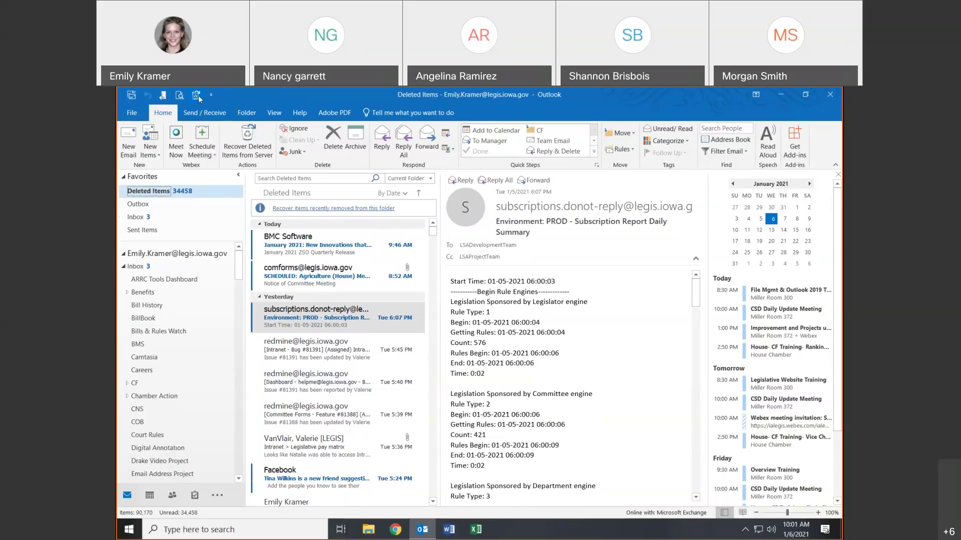
- Start saving the email with File > Save As, then cancel
left_click(131, 113)
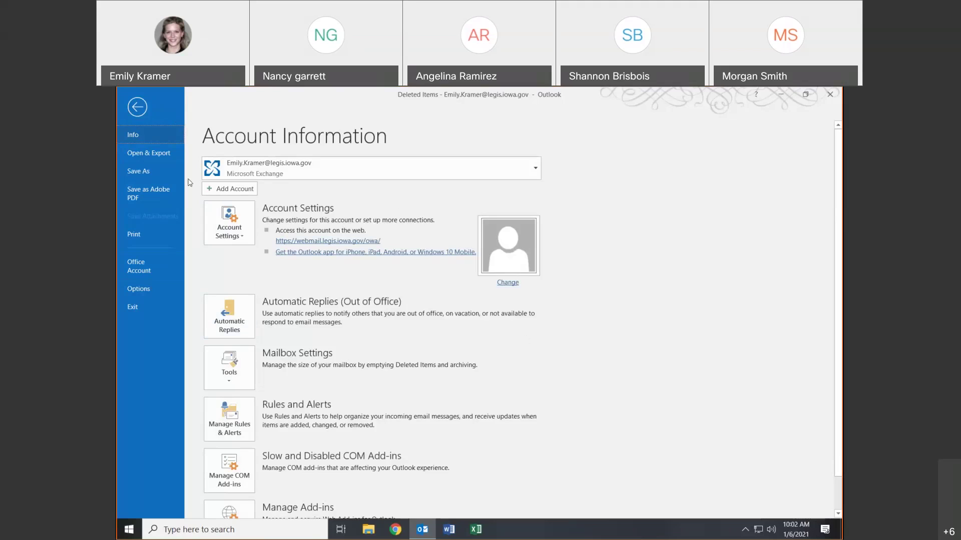
left_click(142, 173)
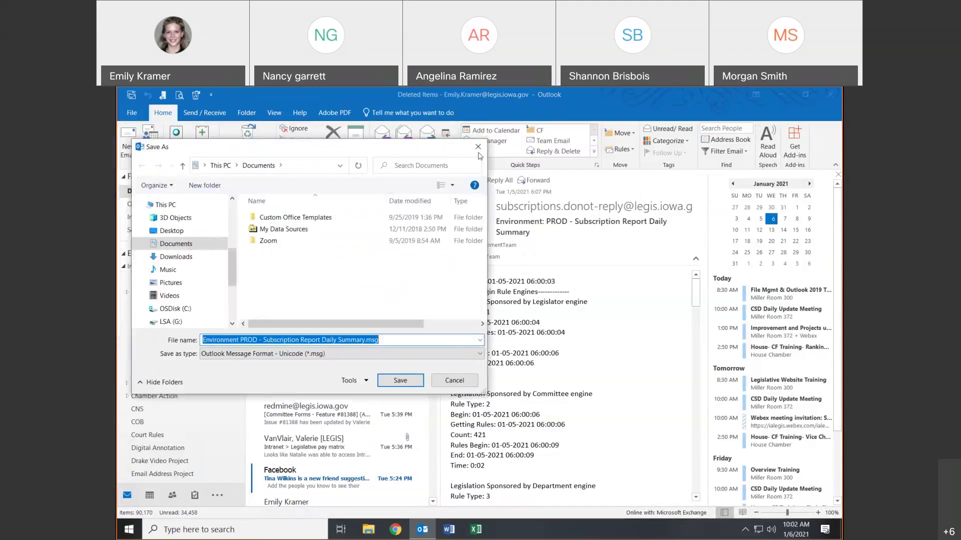
left_click(478, 147)
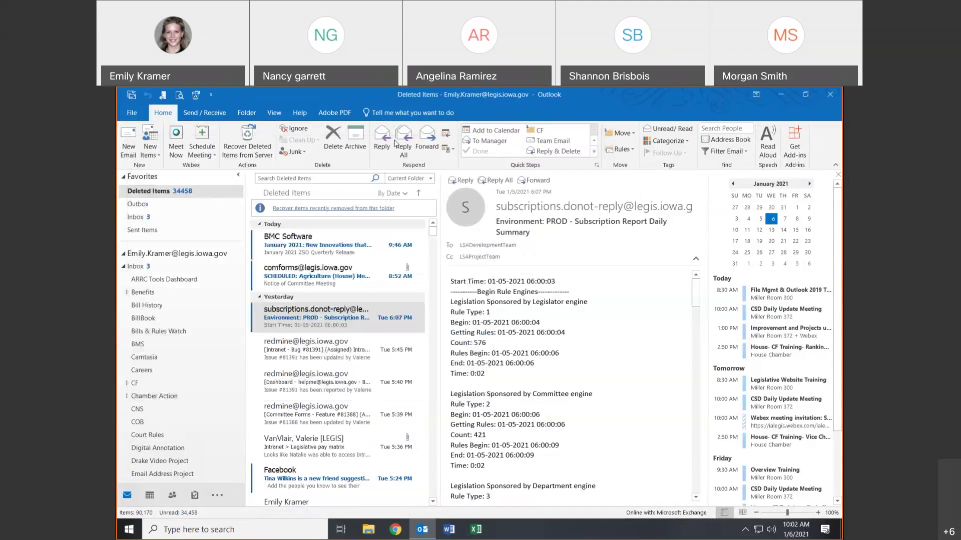
- Show the email's print preview from File > Print, then bring it back with Ctrl+P
left_click(144, 115)
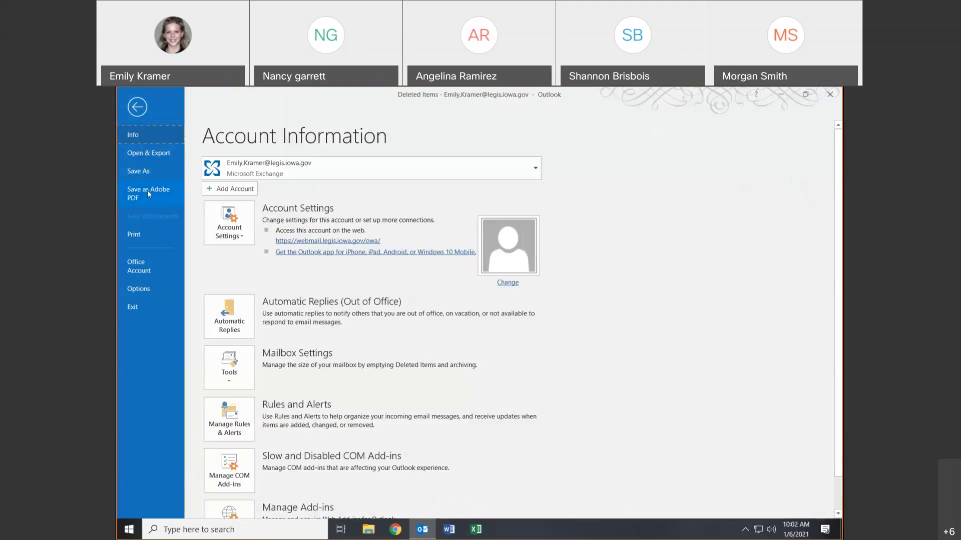
left_click(137, 238)
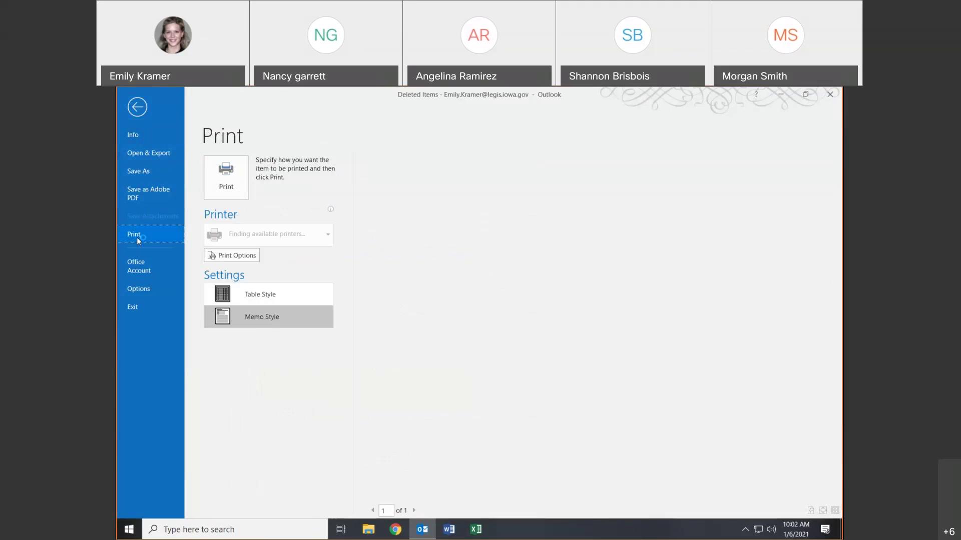
left_click(137, 107)
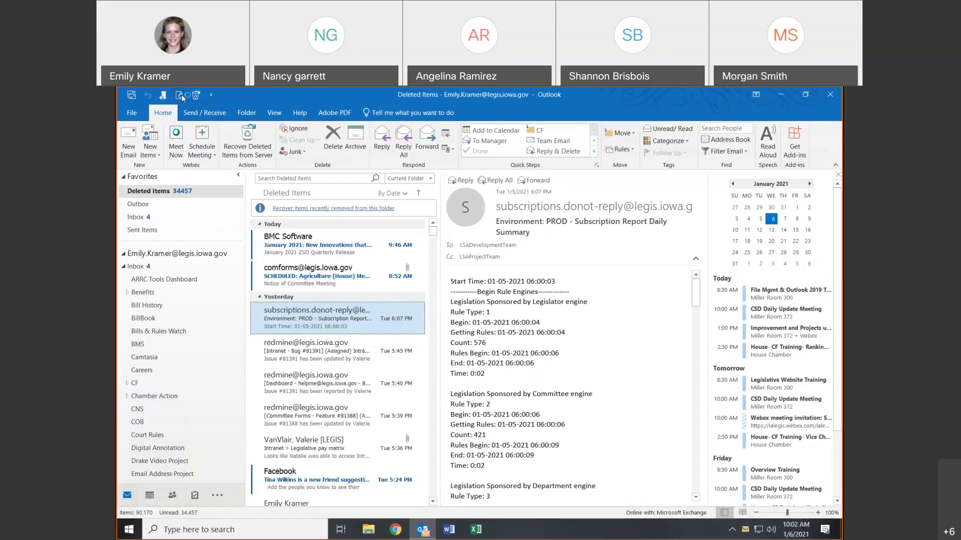
key("ctrl+p")
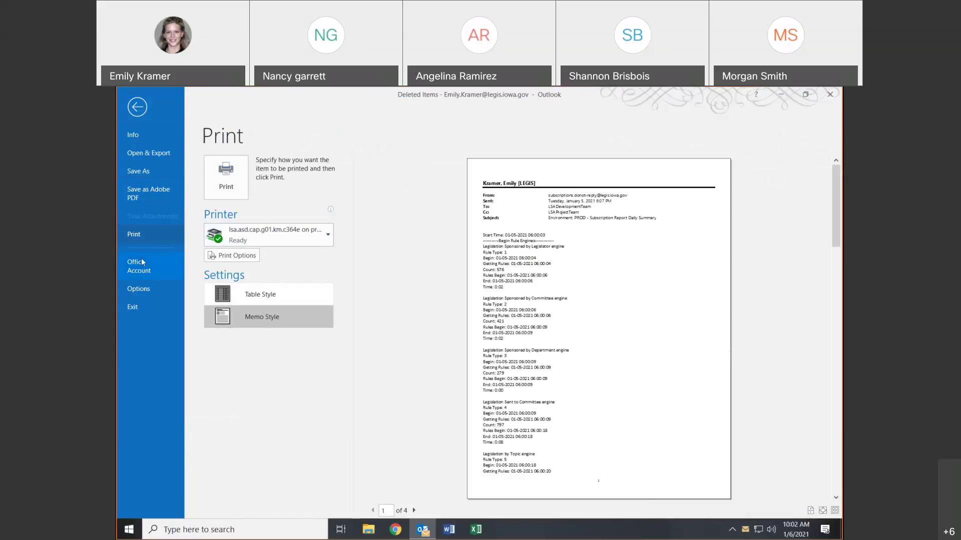
- In Outlook Options, apply the Underwater background with the Dark Gray Office theme
left_click(146, 290)
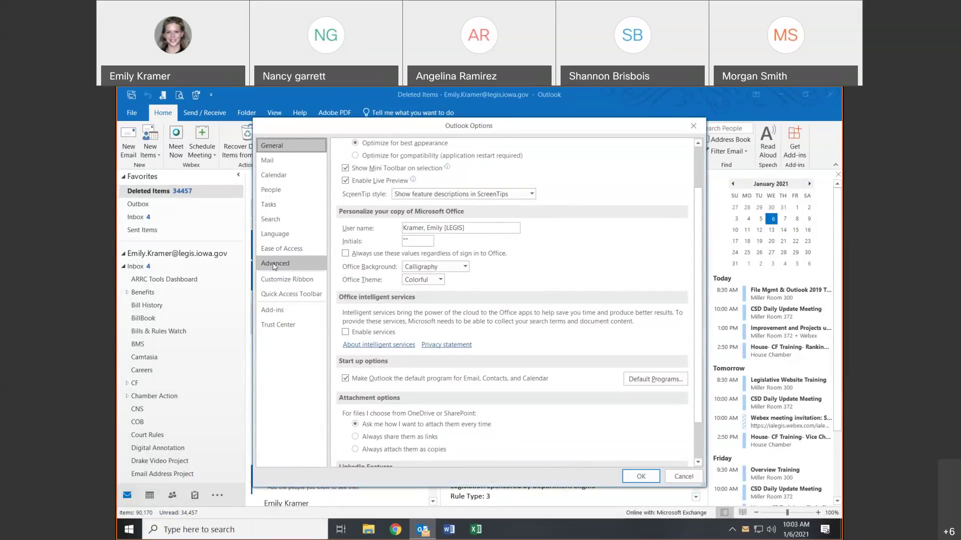
left_click(465, 267)
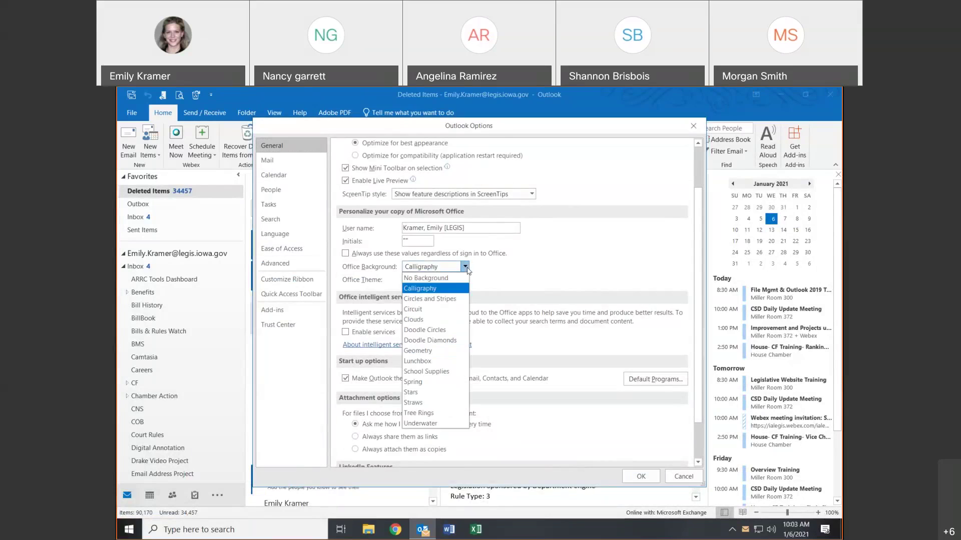
left_click(425, 422)
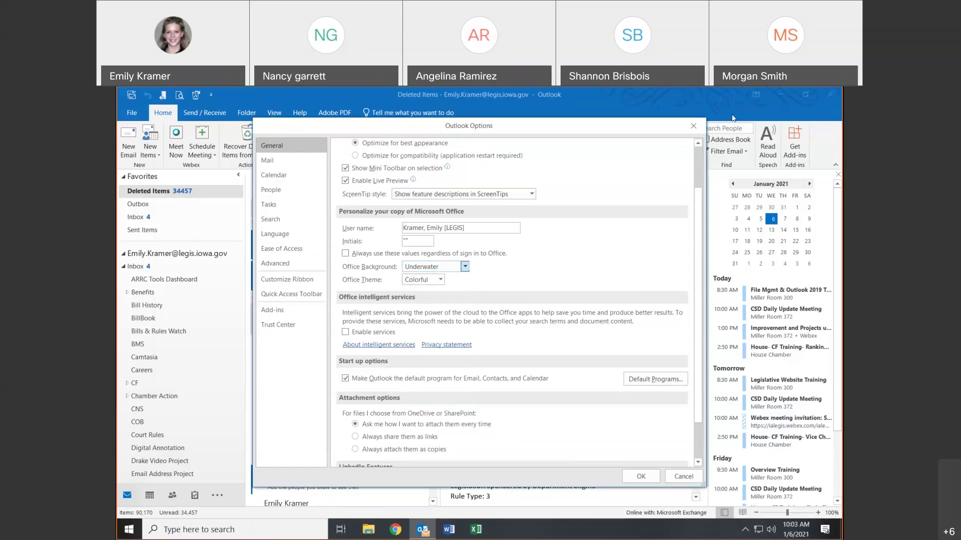
left_click(440, 280)
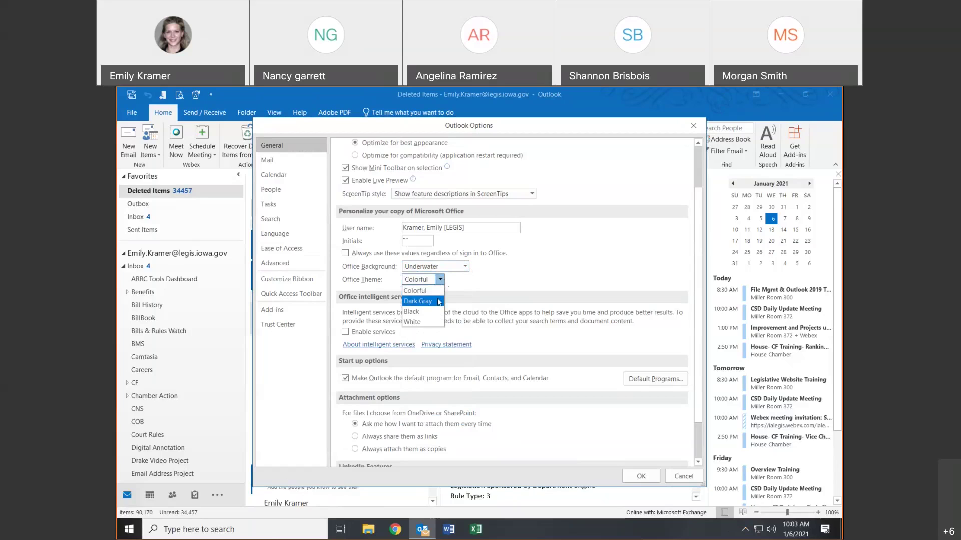
left_click(438, 302)
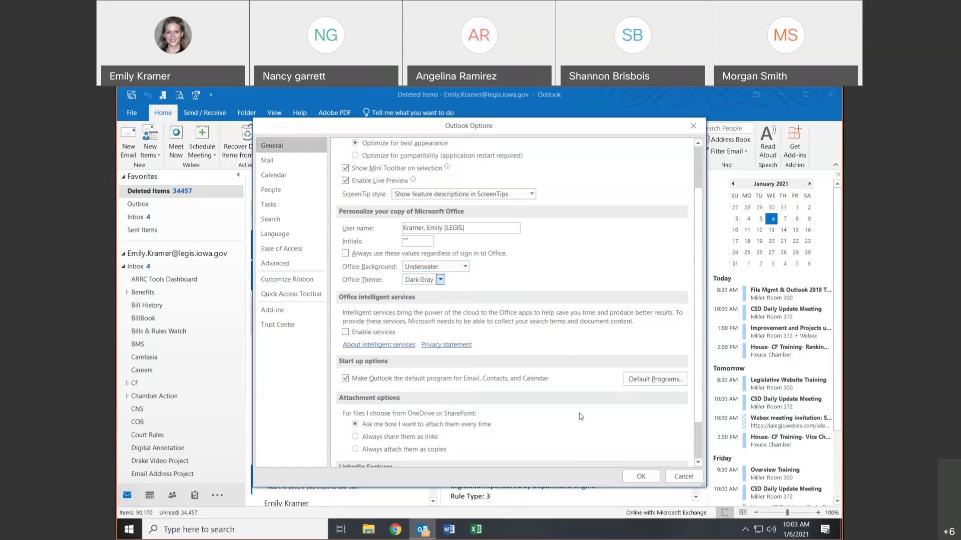
left_click(642, 476)
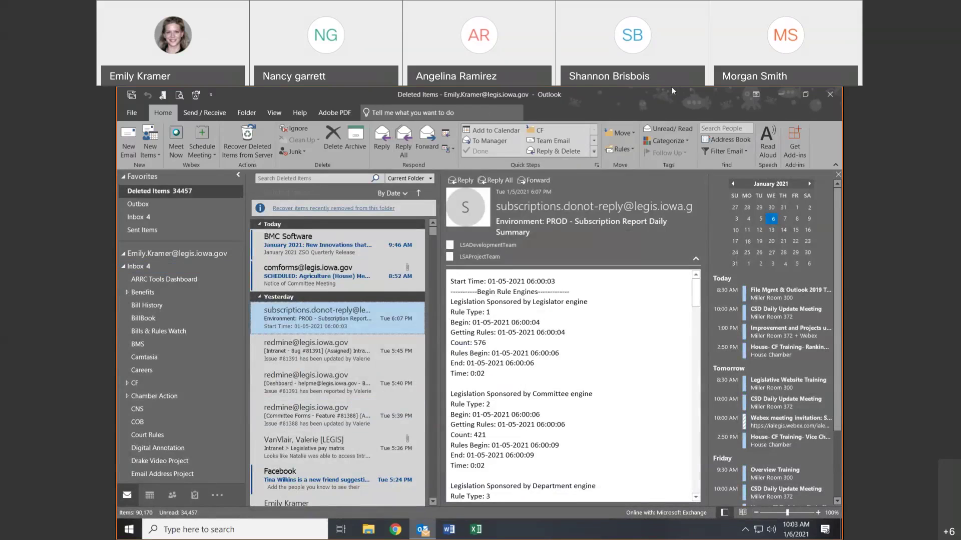
- Revert the Office background to No Background and the theme to Colorful
left_click(137, 113)
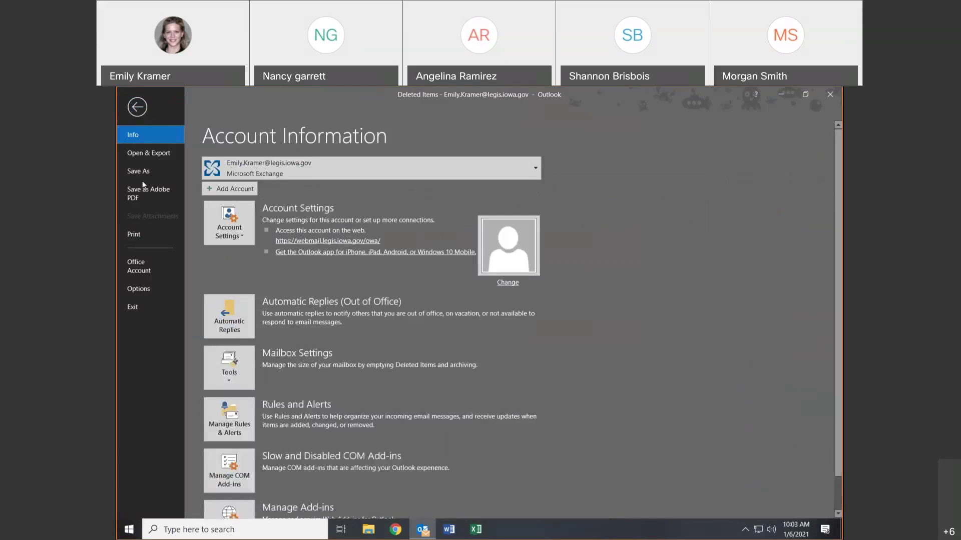
left_click(155, 288)
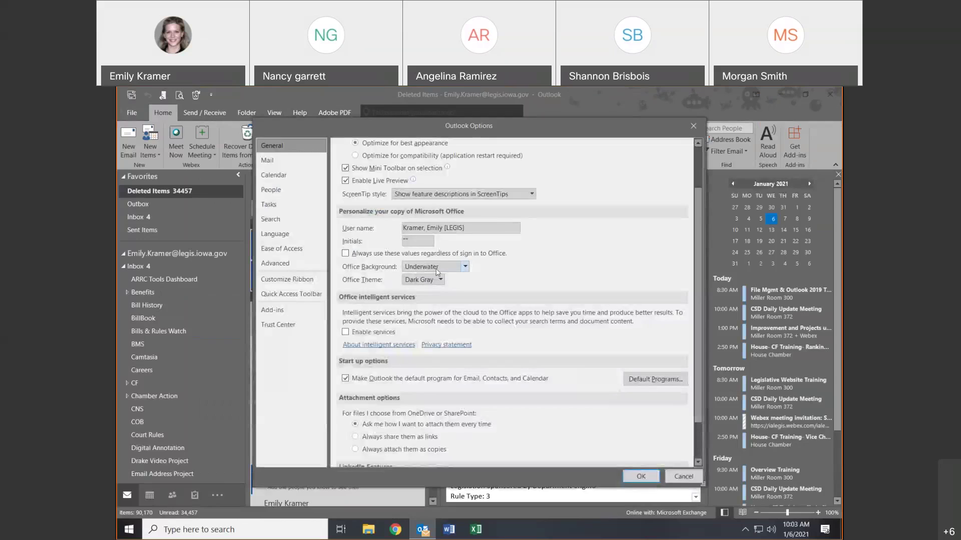
left_click(437, 266)
left_click(435, 277)
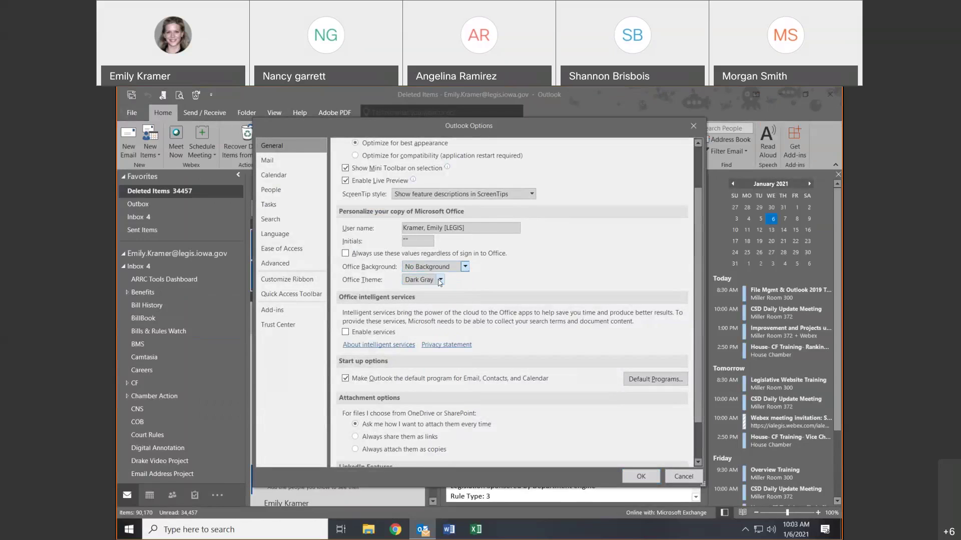
left_click(437, 280)
left_click(436, 292)
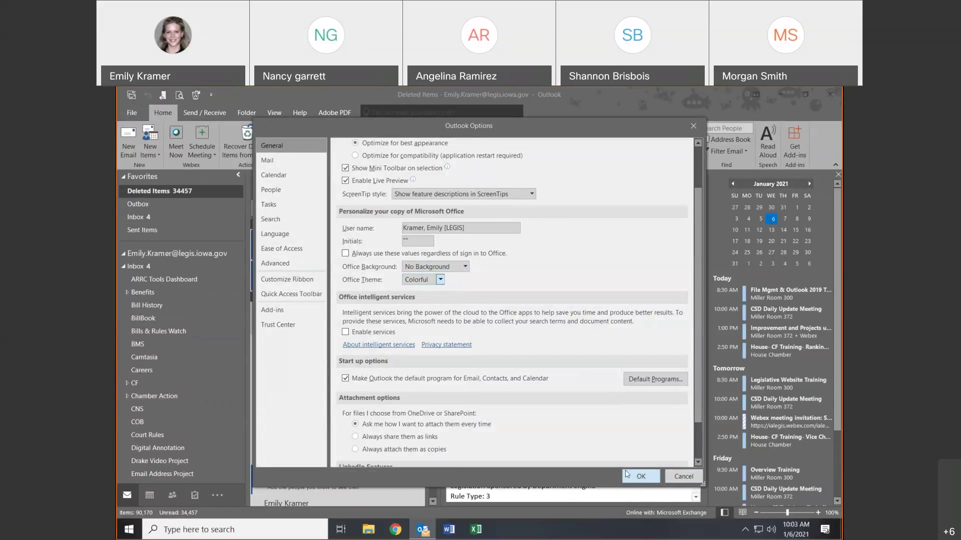
left_click(639, 476)
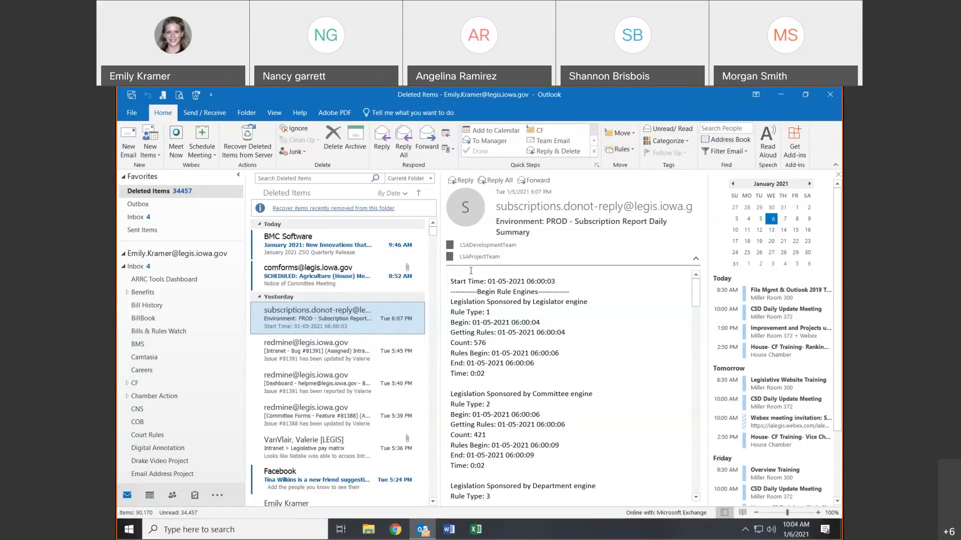
- Show the Account Information page, after opening Outlook Options and cancelling without changes
left_click(120, 114)
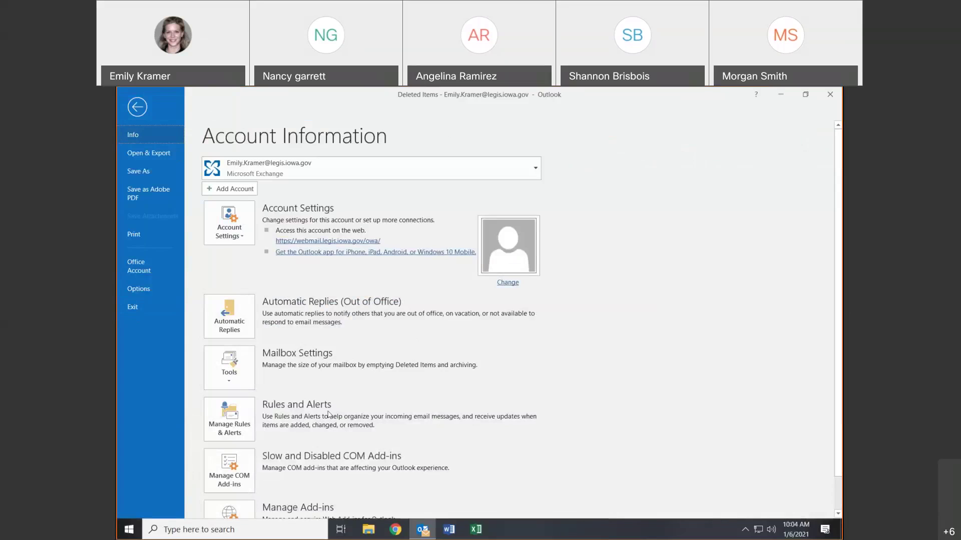
left_click(128, 290)
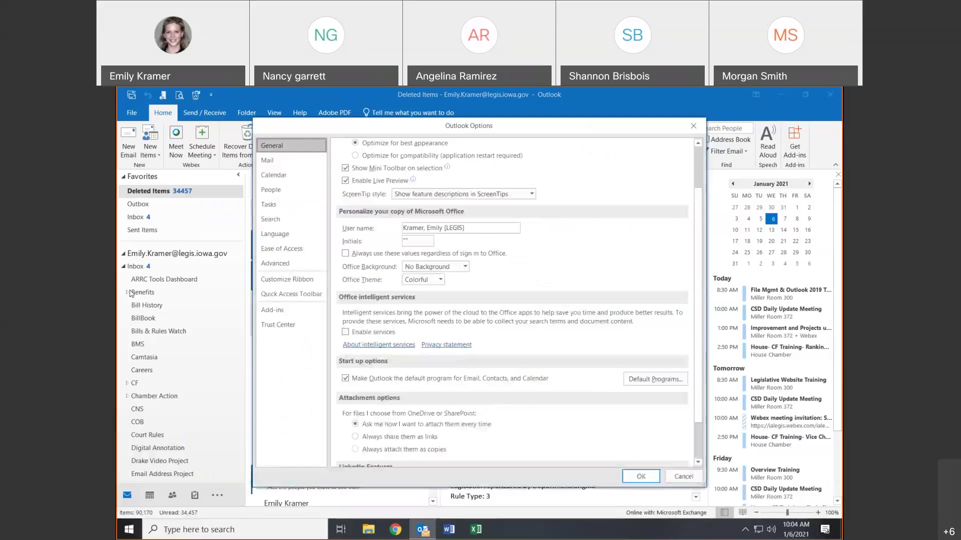
left_click(682, 481)
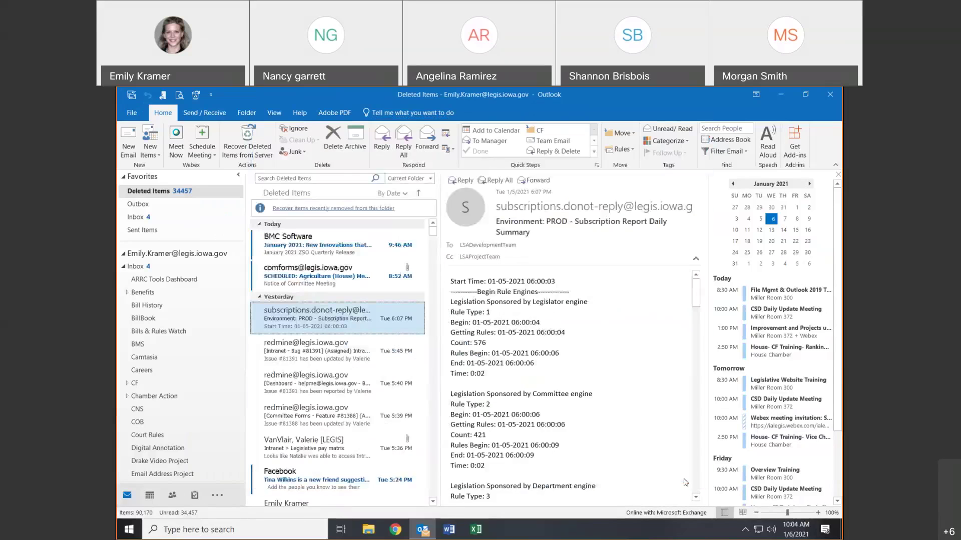
left_click(131, 112)
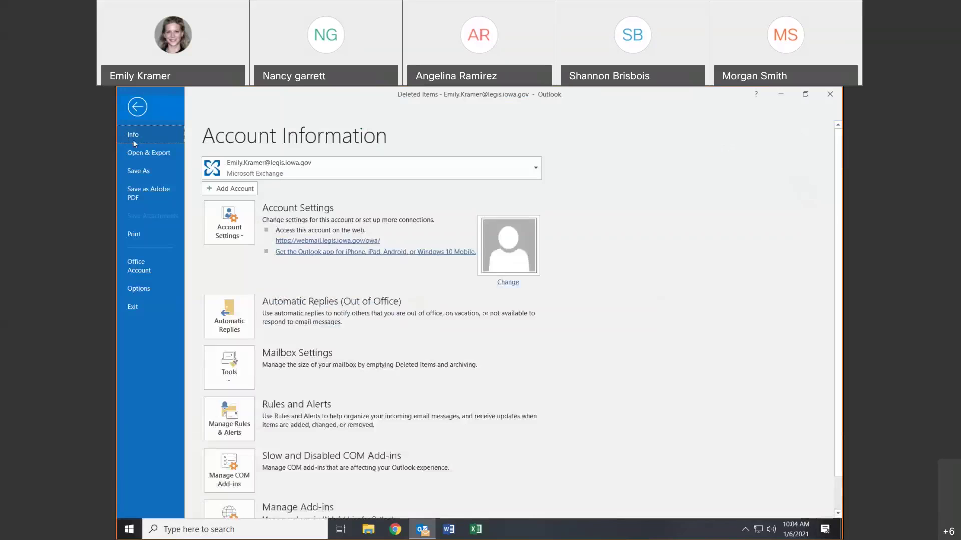
- Exit Outlook, relaunch it from the taskbar, and return from the backstage to the Inbox
left_click(133, 308)
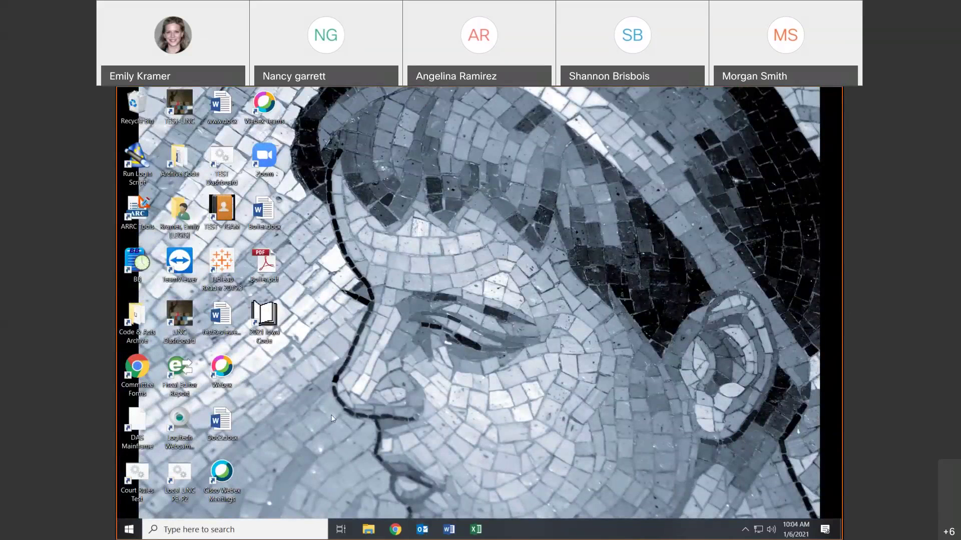
left_click(430, 535)
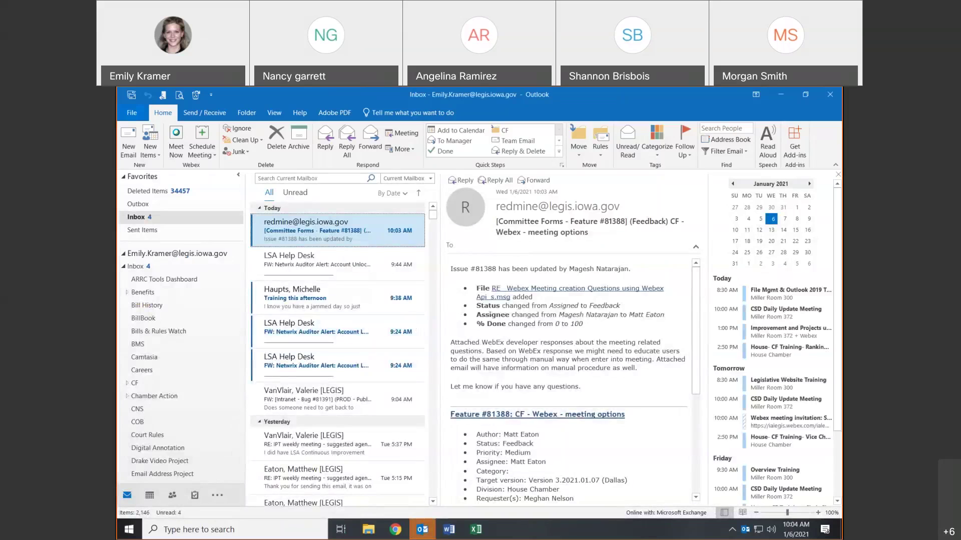
left_click(129, 114)
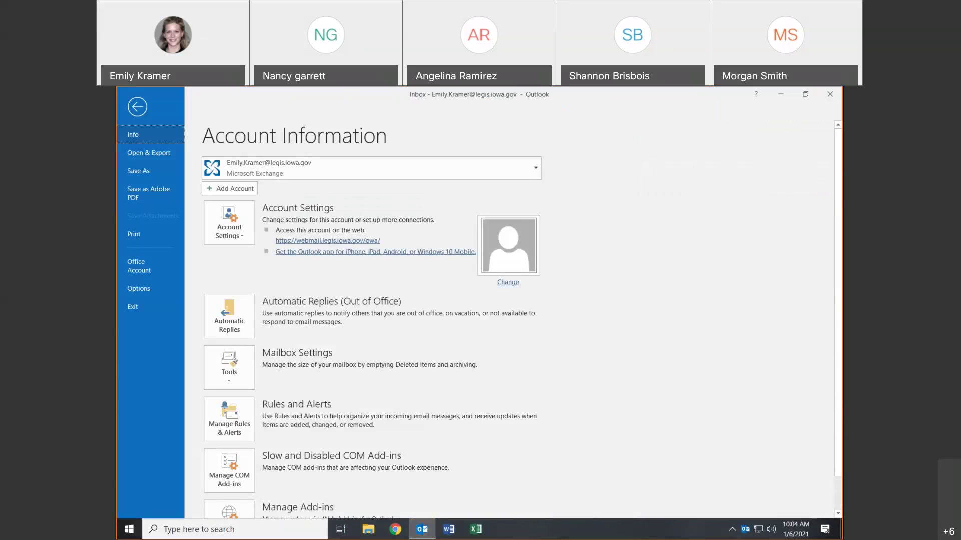
left_click(147, 116)
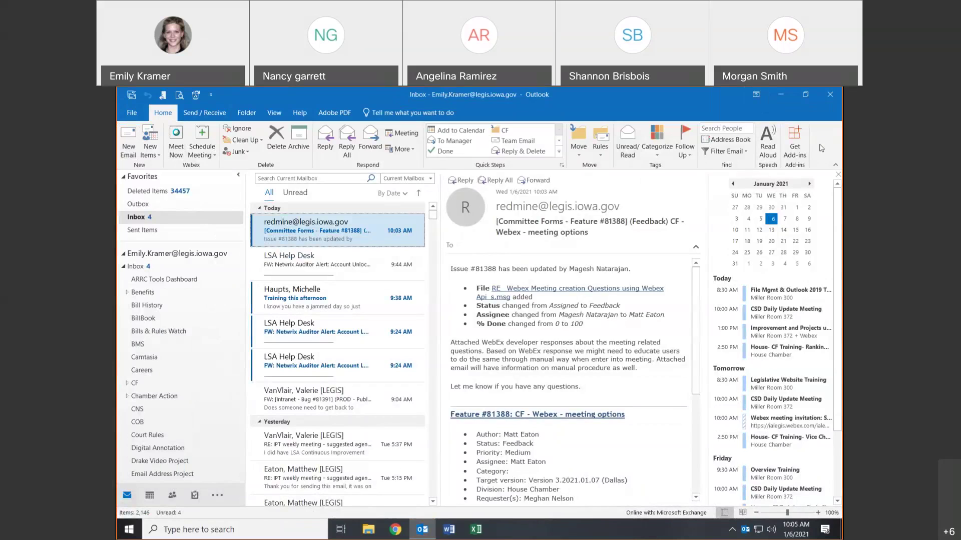
- Collapse the ribbon to Show Tabs, briefly revealing the Home commands
left_click(757, 95)
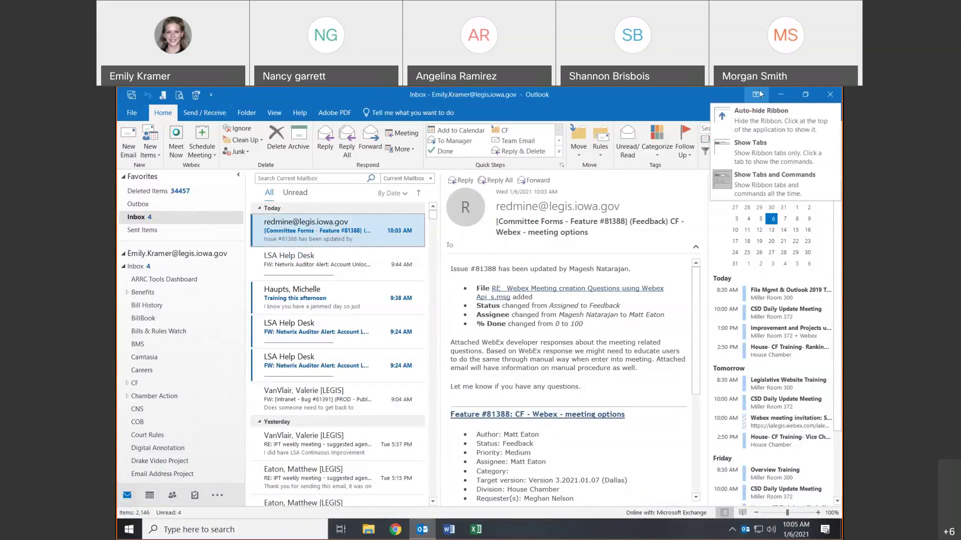
left_click(759, 152)
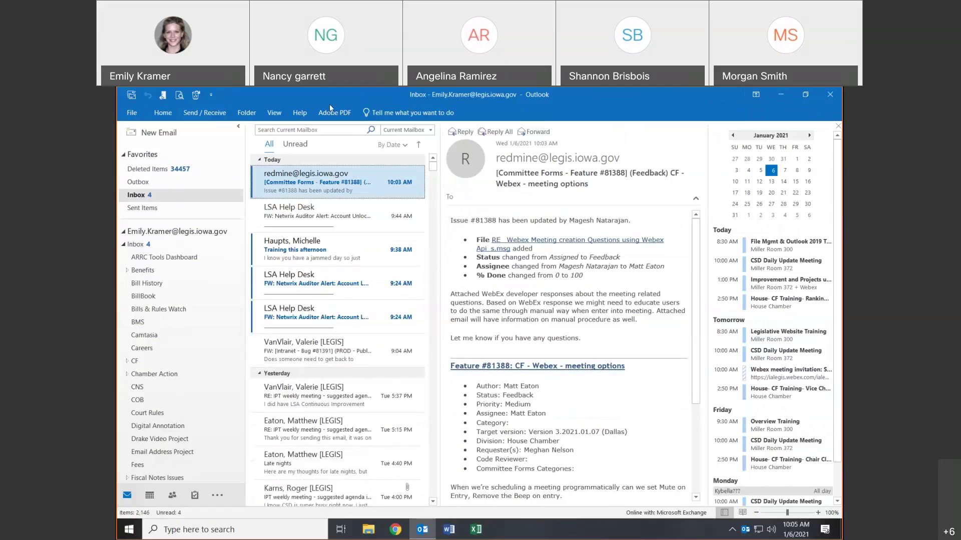
left_click(164, 113)
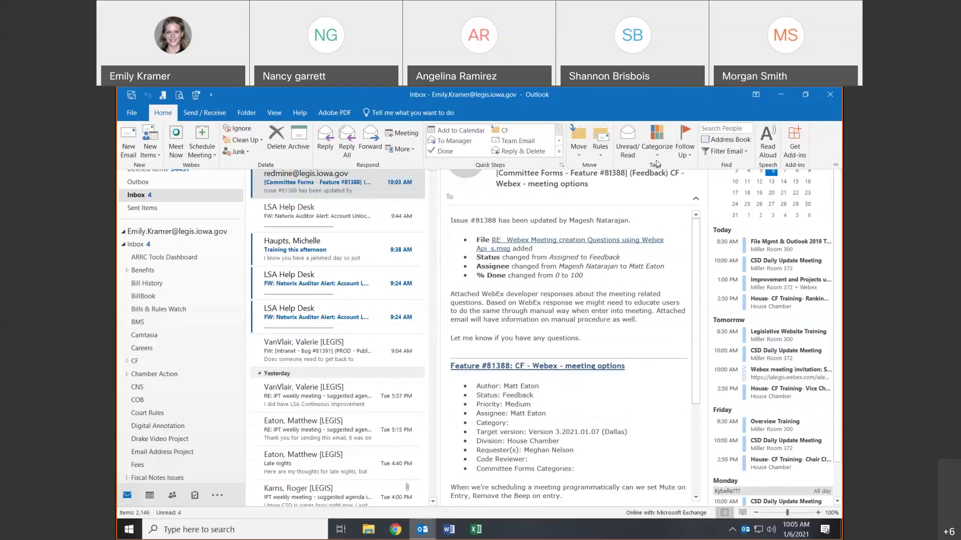
left_click(834, 110)
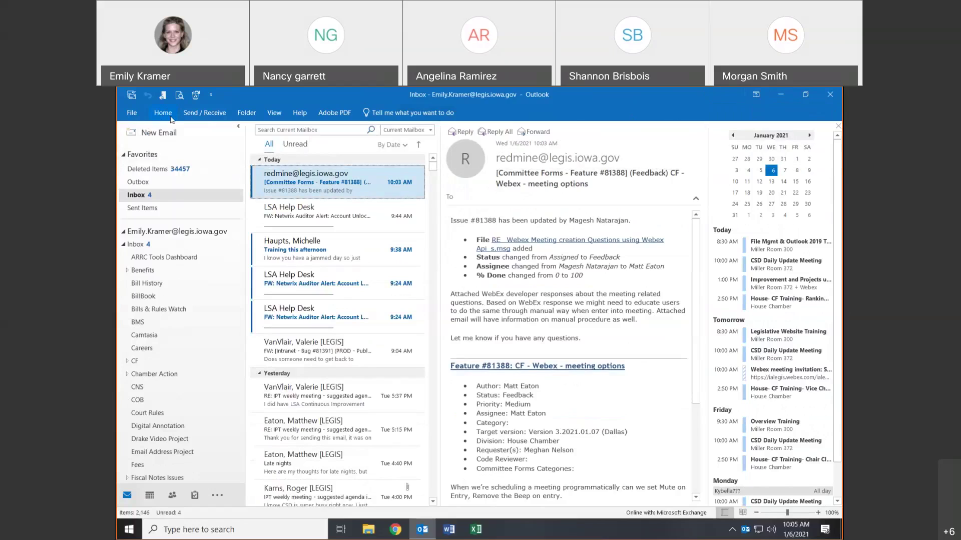
- Try Auto-hide Ribbon, then restore Show Tabs and Commands and minimize the window
left_click(760, 97)
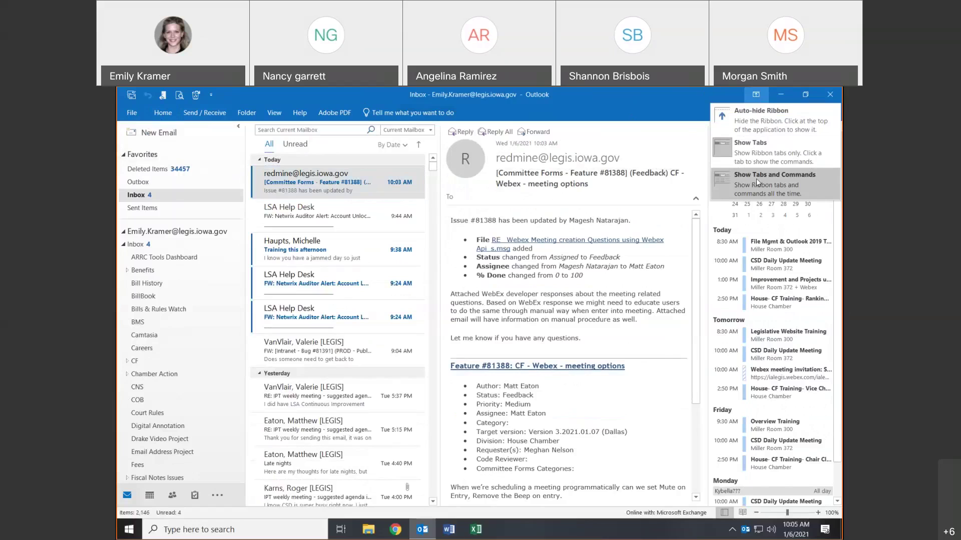
left_click(773, 125)
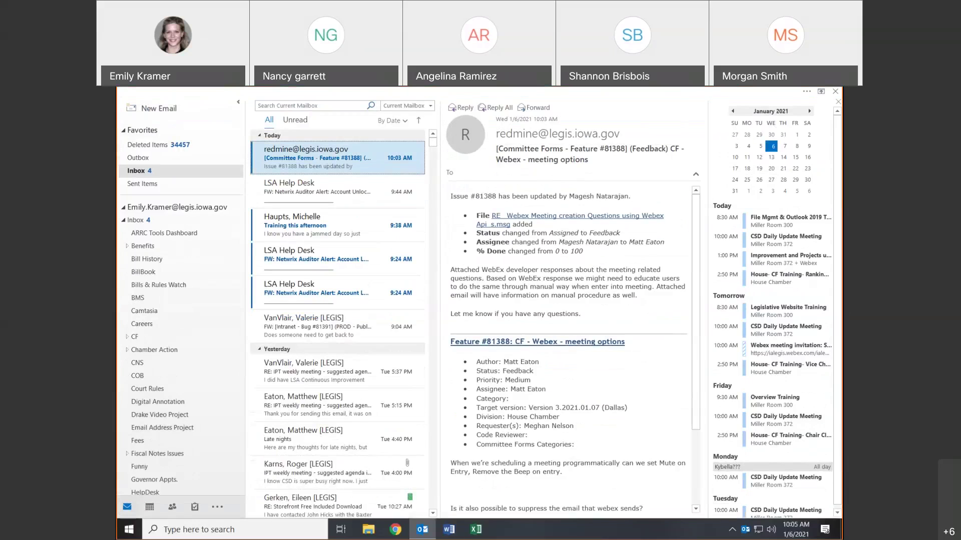
left_click(811, 93)
left_click(756, 94)
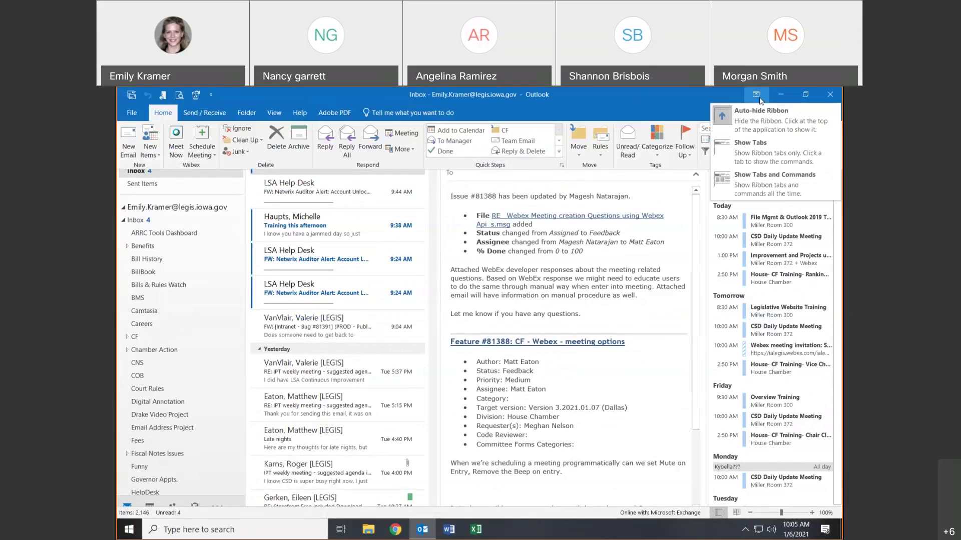
left_click(765, 176)
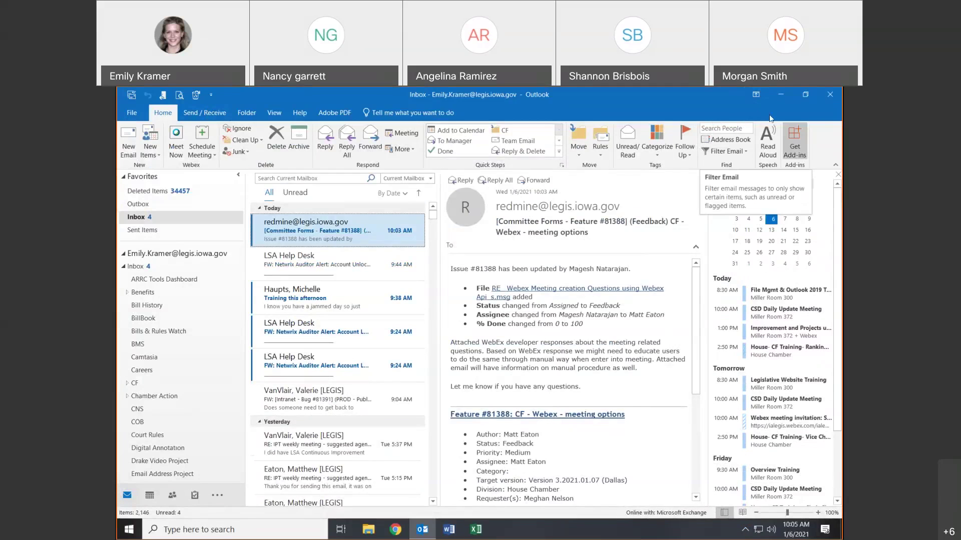
left_click(779, 95)
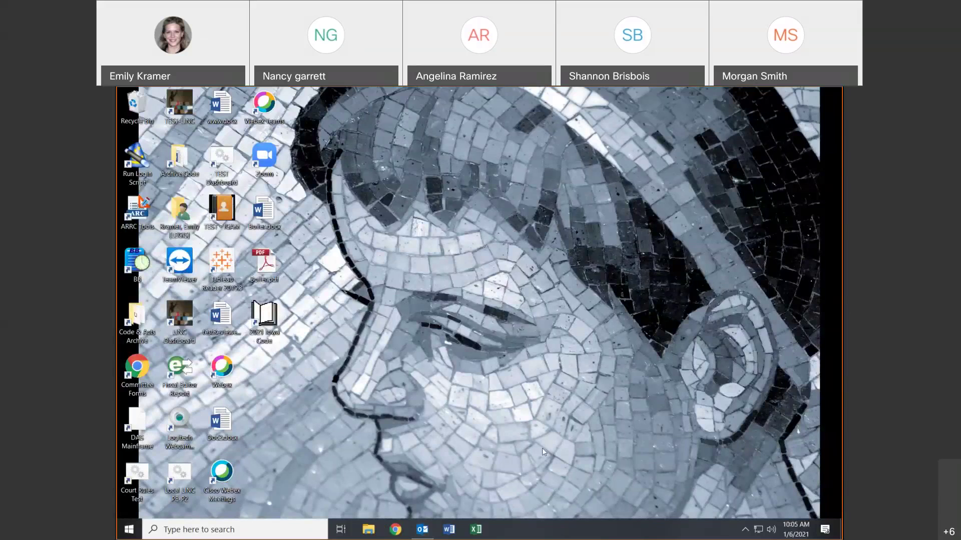
- Restore Outlook from the taskbar, restore it down, widen the window, then maximize it
left_click(415, 532)
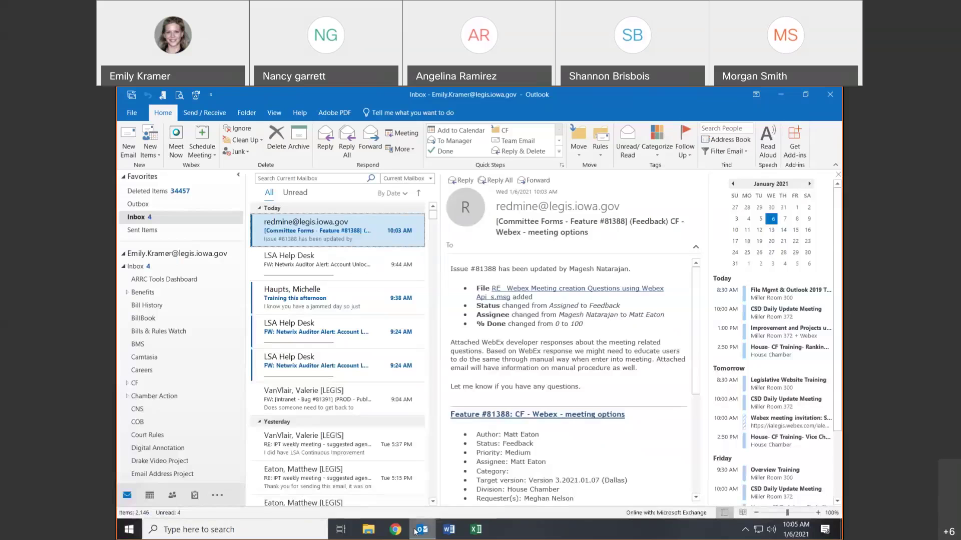
left_click(810, 95)
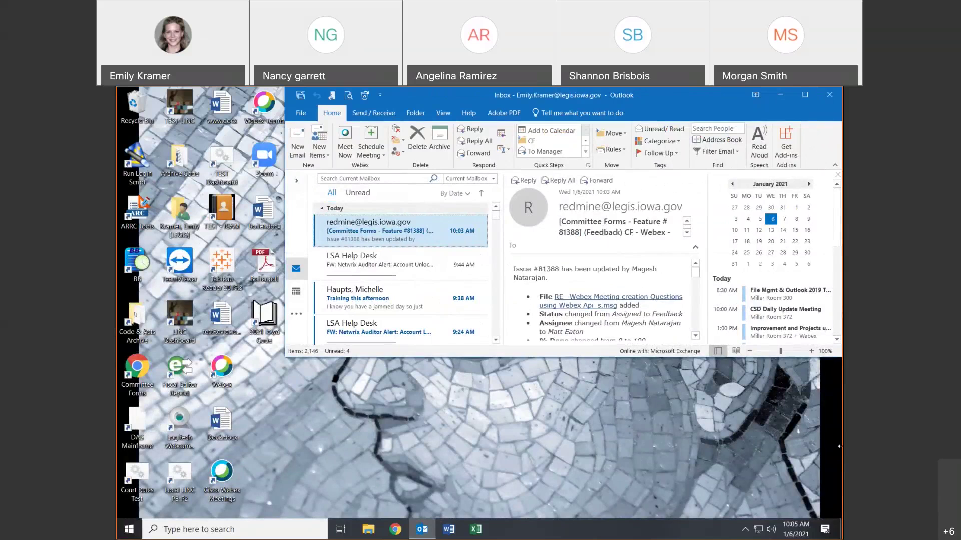
left_click_drag(285, 225, 117, 225)
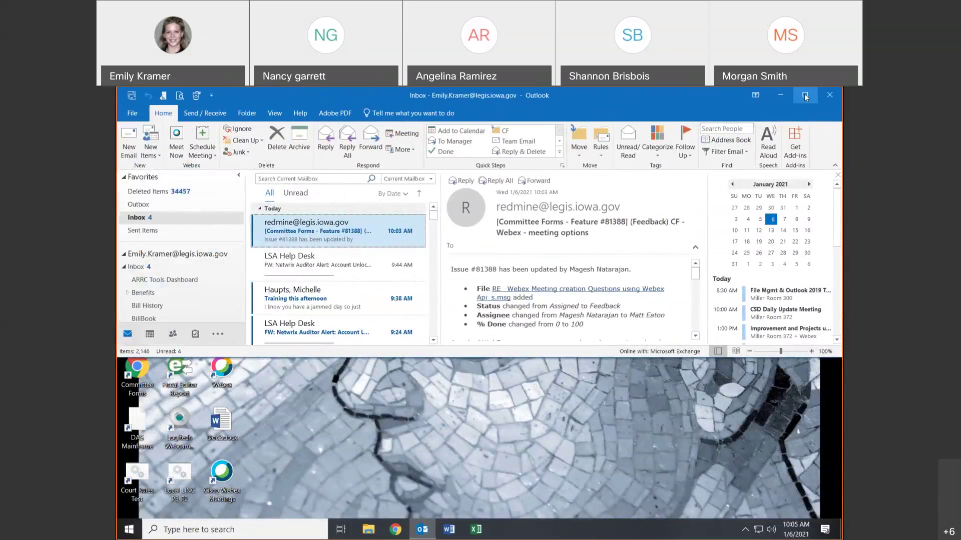
left_click(803, 96)
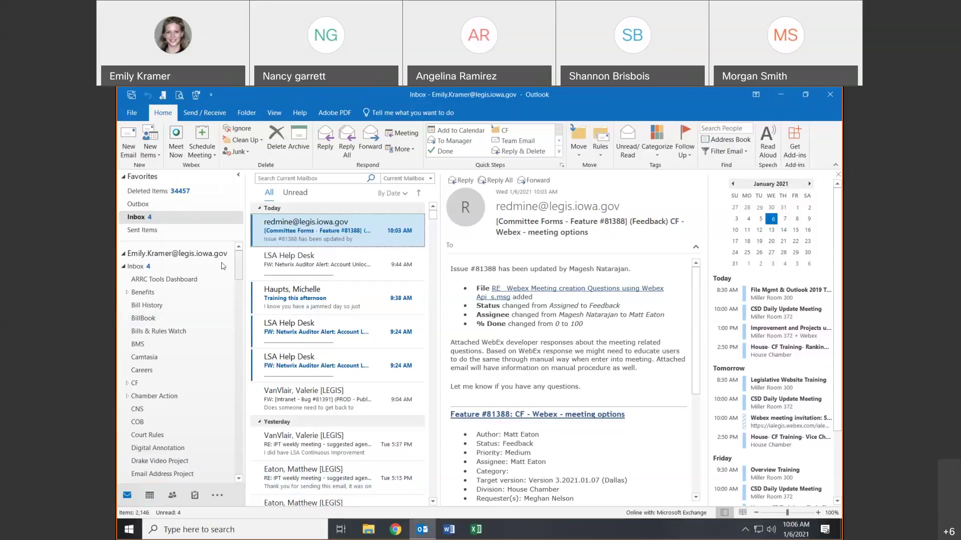
- Select the Inbox, then collapse and re-expand its subfolder list
left_click(136, 268)
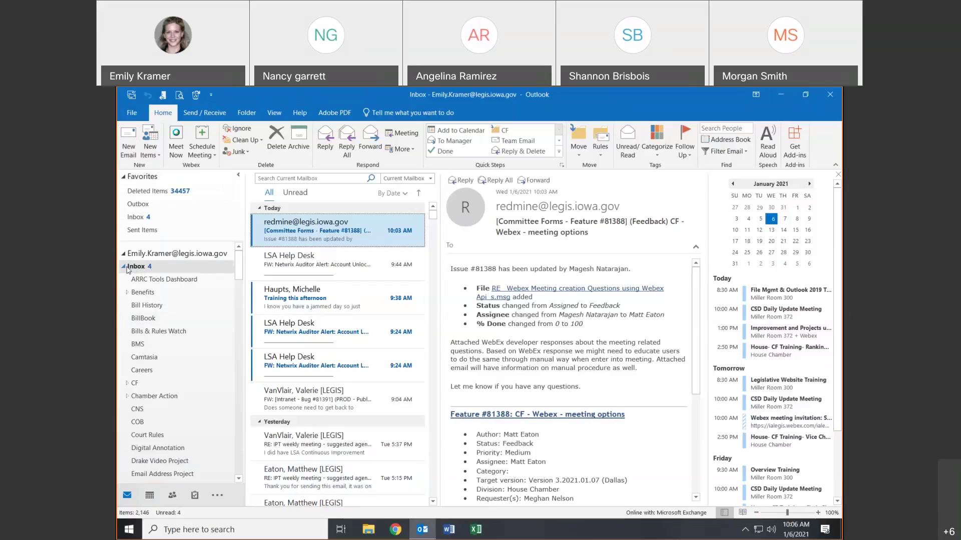
left_click(124, 267)
left_click(124, 267)
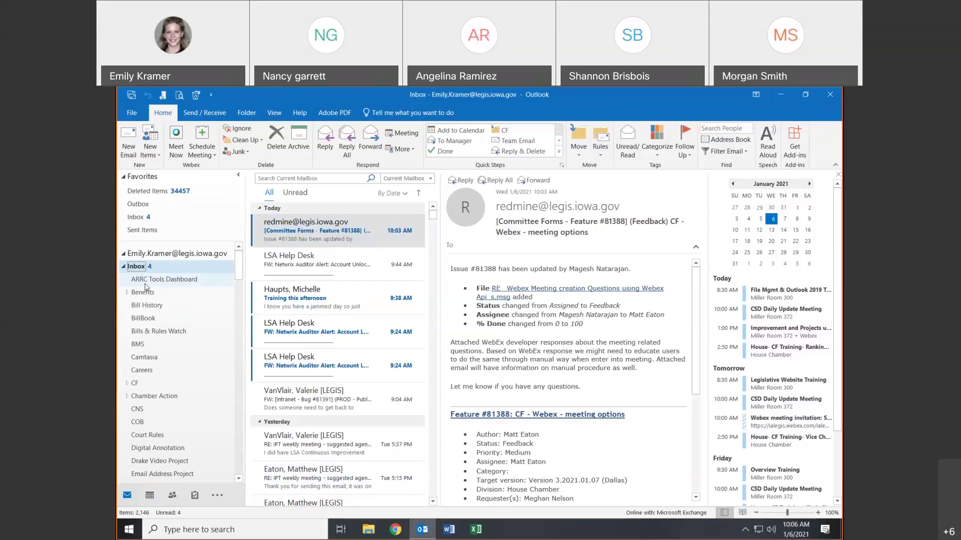
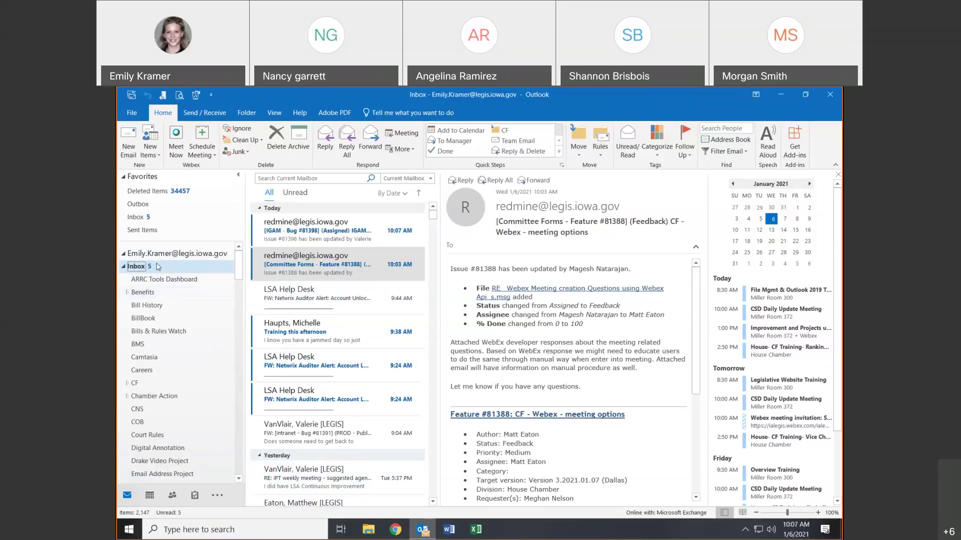
- Create a new folder named 1Test under the Inbox
right_click(158, 266)
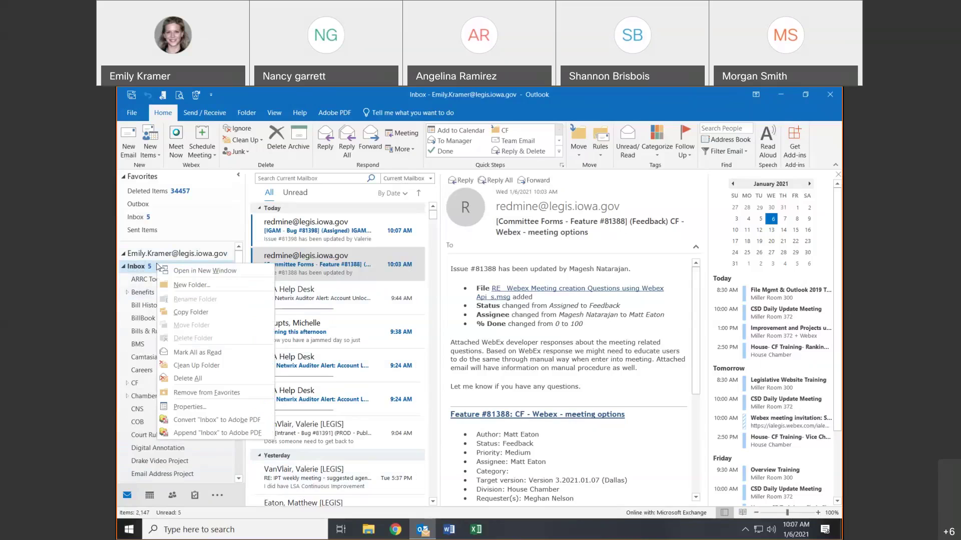
left_click(186, 286)
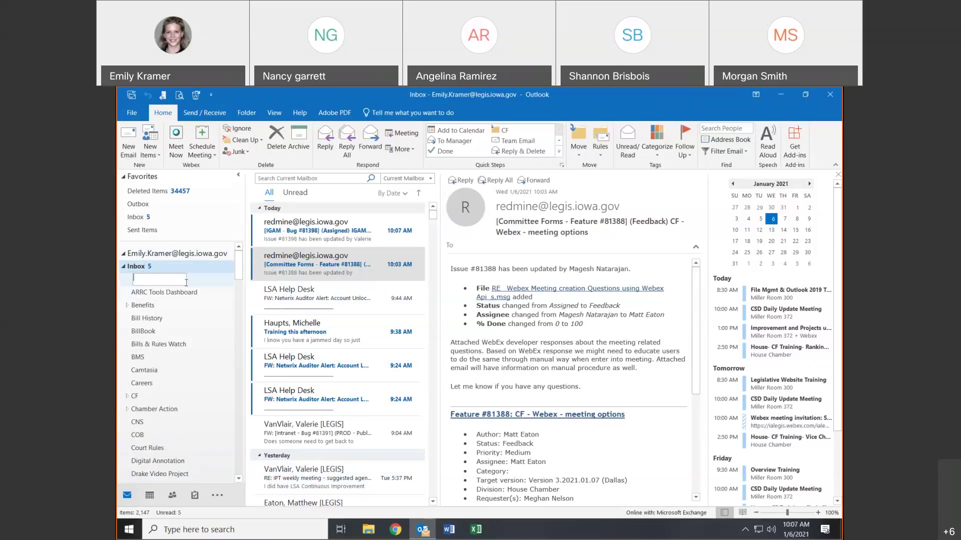
type("TEst")
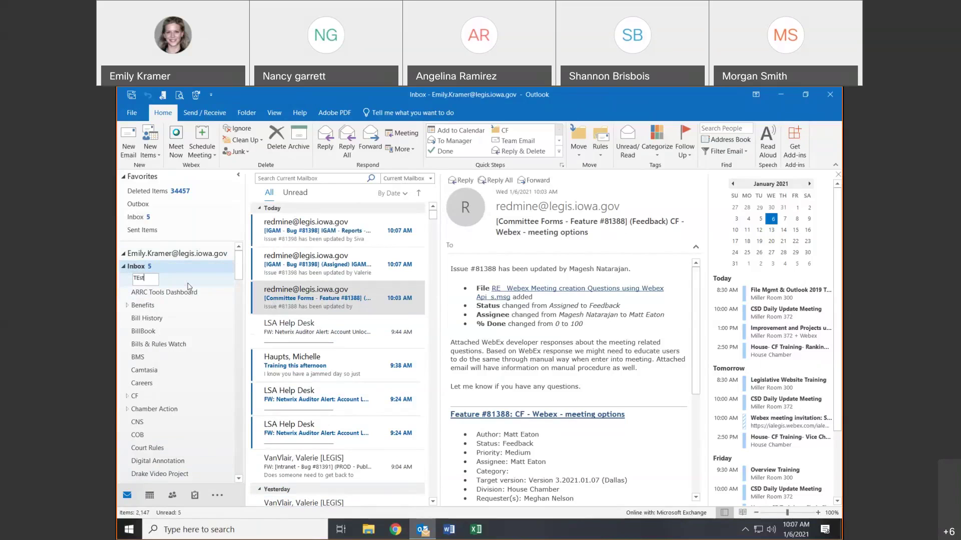
key("BackSpace")
key("BackSpace")
key("BackSpace")
key("BackSpace")
type("1Test")
key("Return")
- Move the 10:03 redmine message from the Inbox into the 1Test folder
left_click(152, 282)
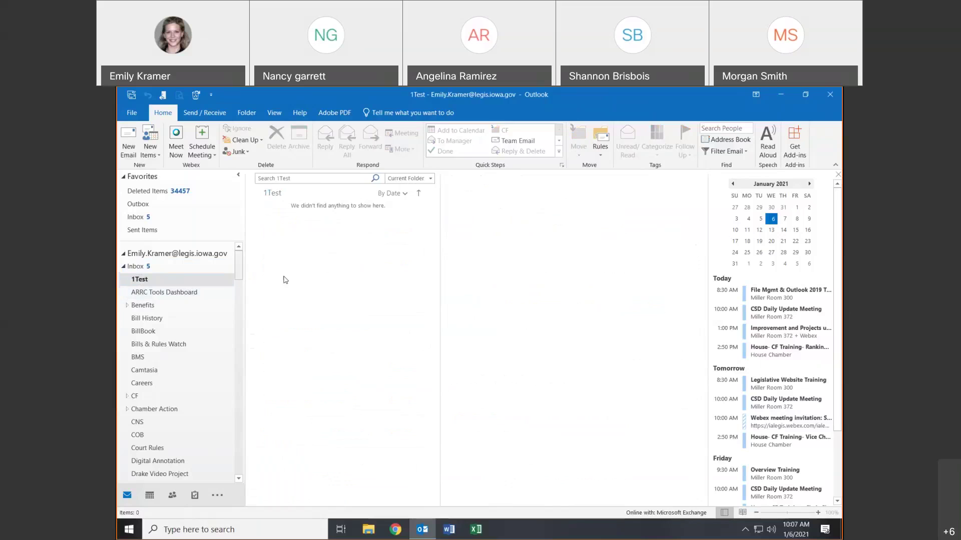
left_click(156, 271)
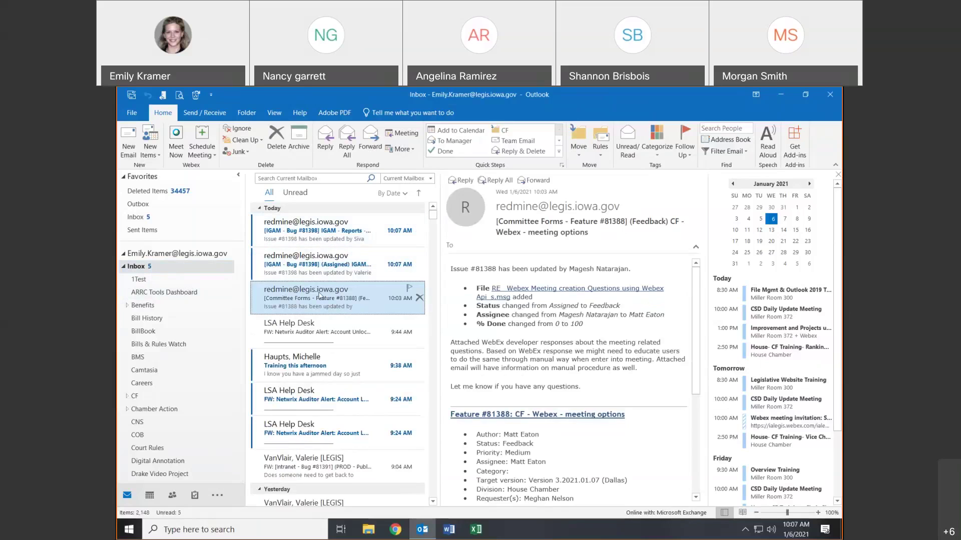
left_click_drag(320, 295, 160, 282)
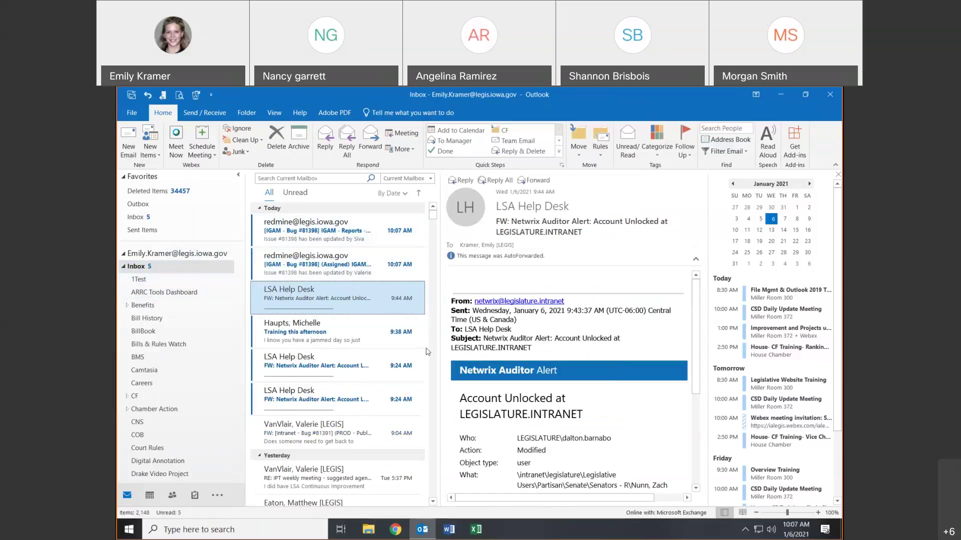
- Check 1Test for the moved message, then expand and collapse the Benefits and CF folders
left_click(163, 281)
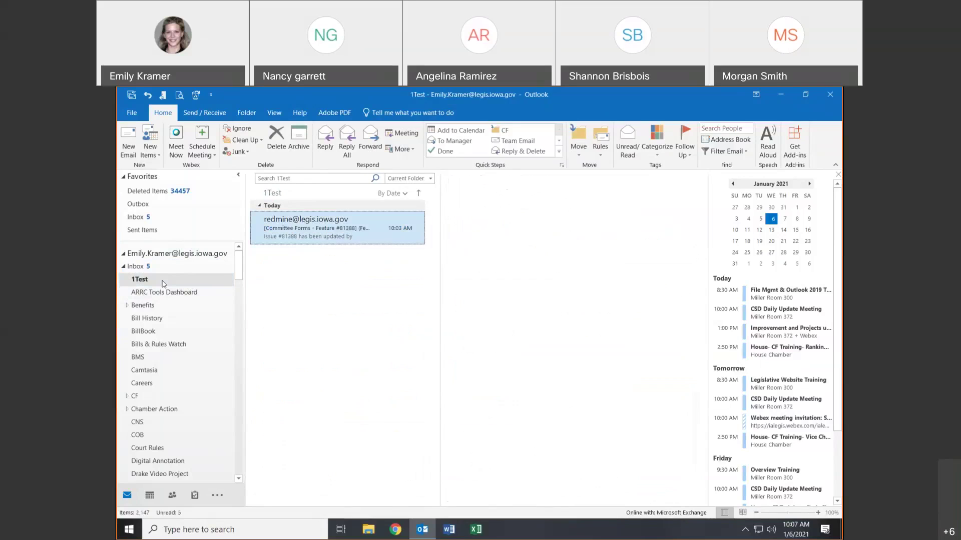
left_click(135, 268)
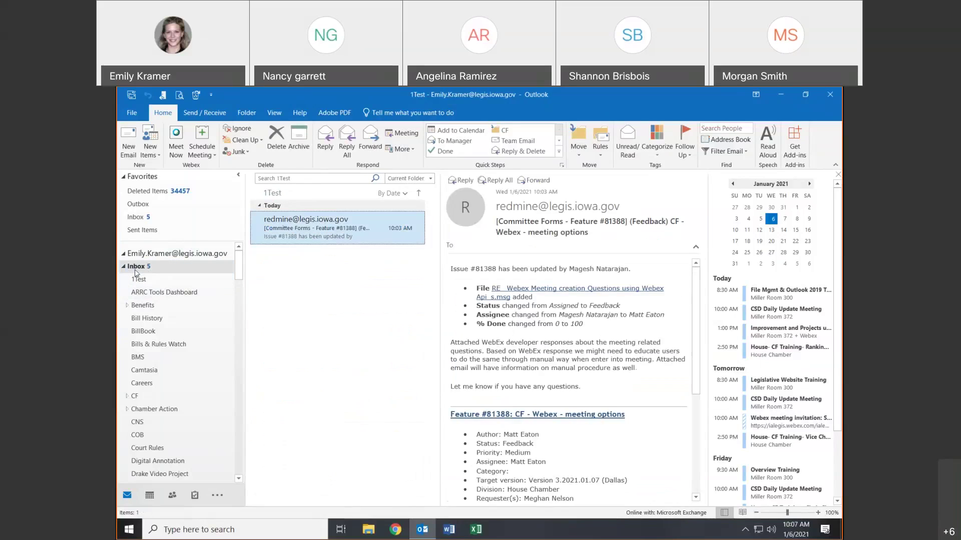
left_click(127, 306)
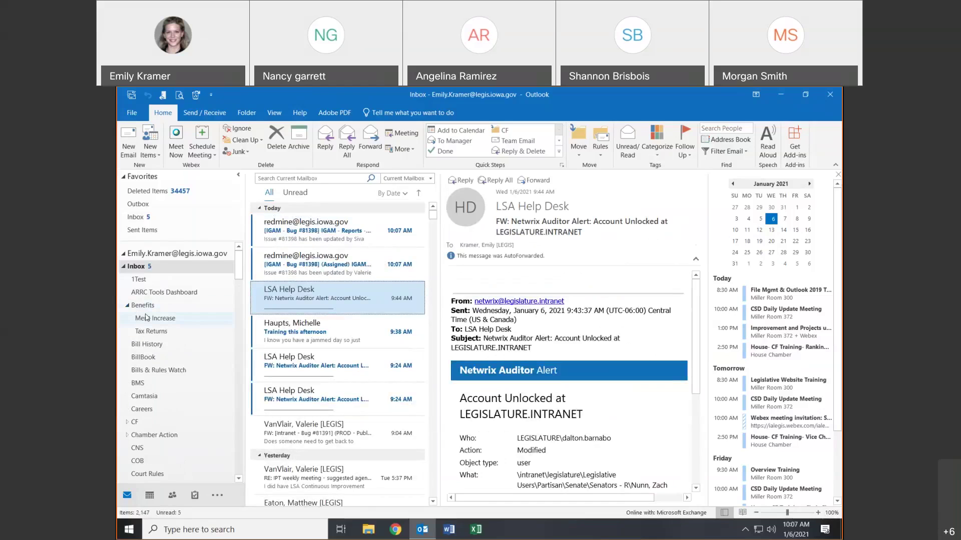
left_click(127, 426)
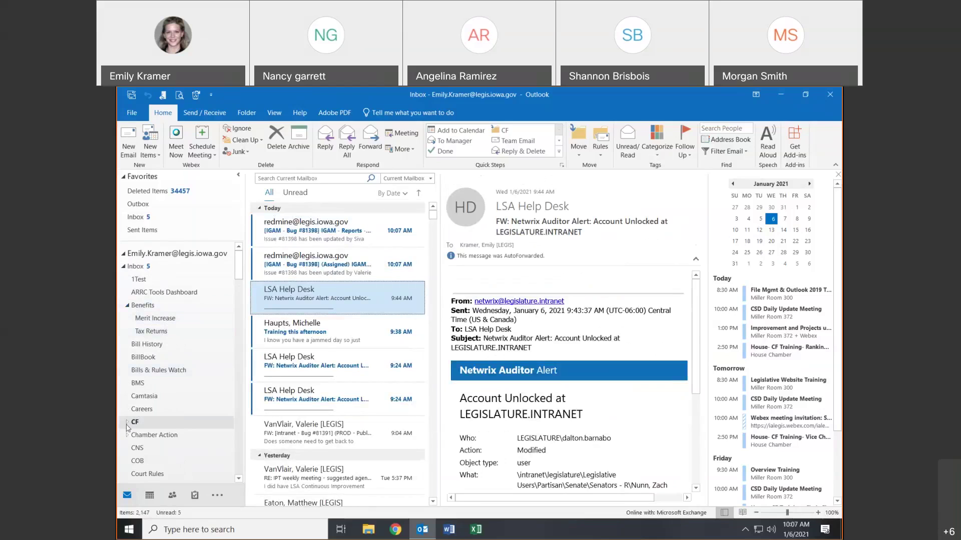
left_click(127, 423)
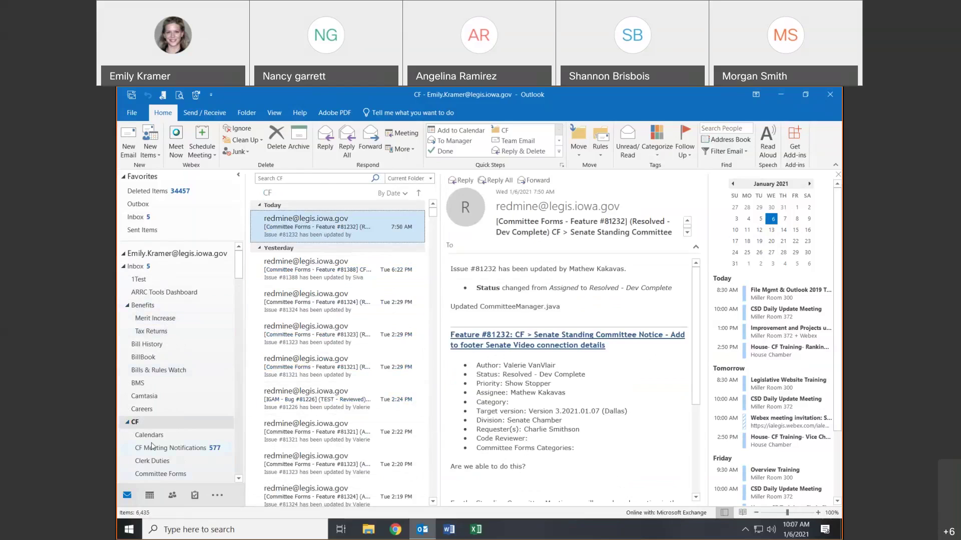
left_click(127, 423)
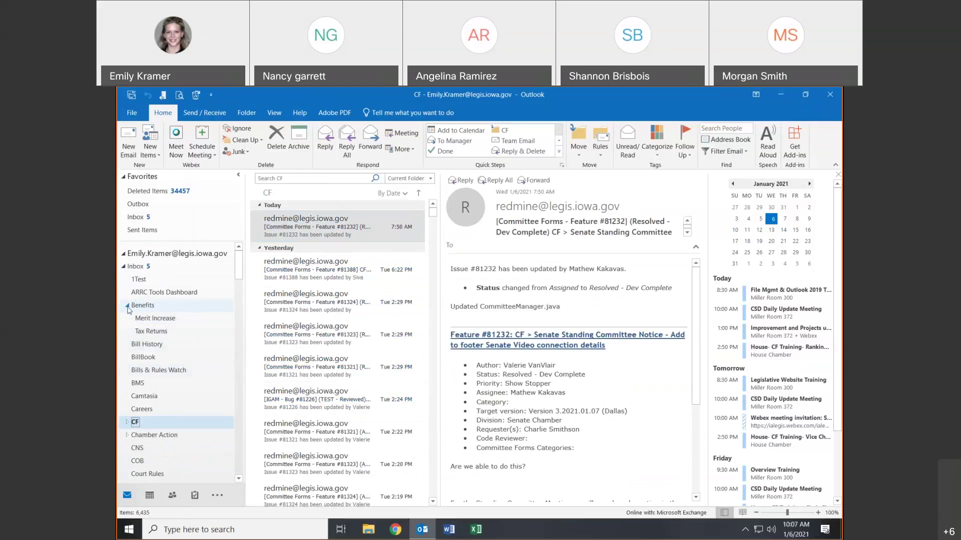
left_click(128, 307)
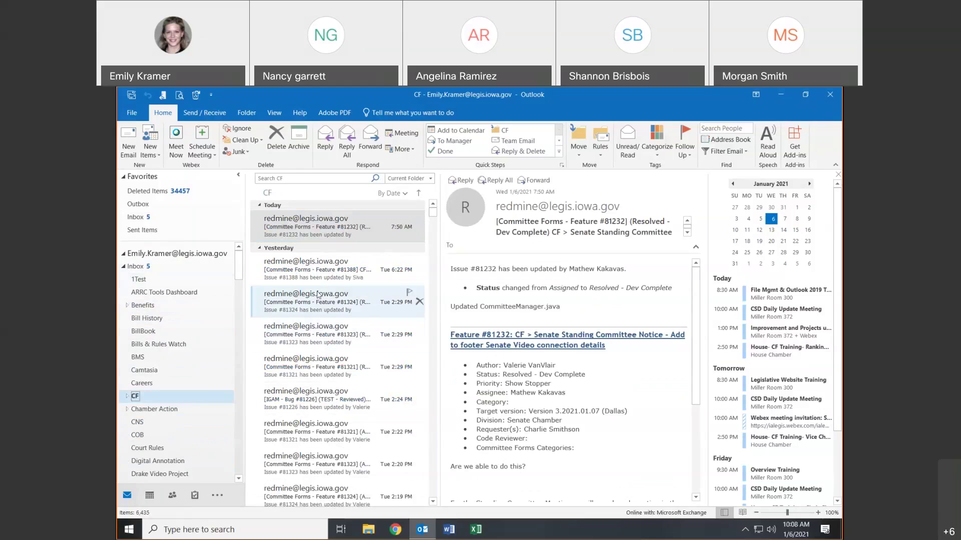
- Return to the Inbox, then scroll the folder pane to open Drafts
left_click(143, 268)
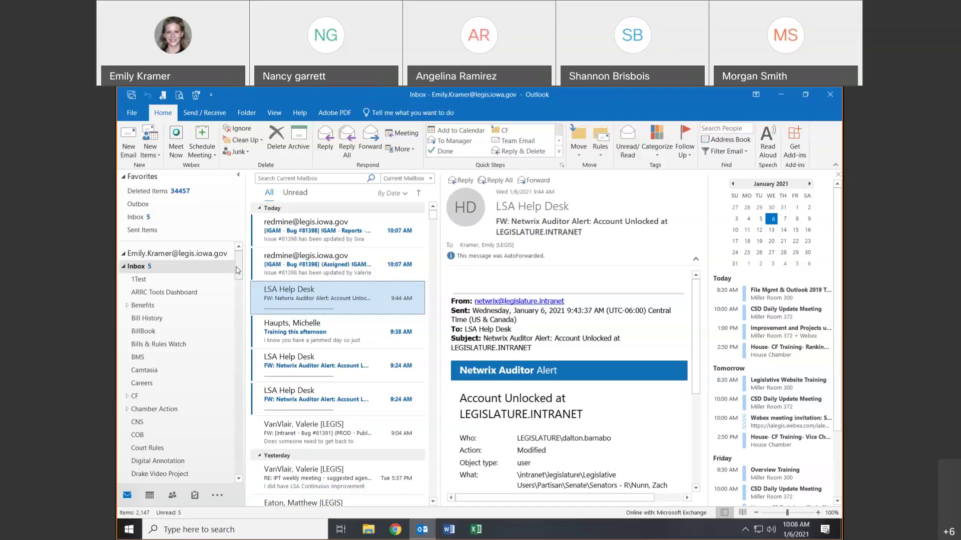
left_click_drag(239, 271, 250, 368)
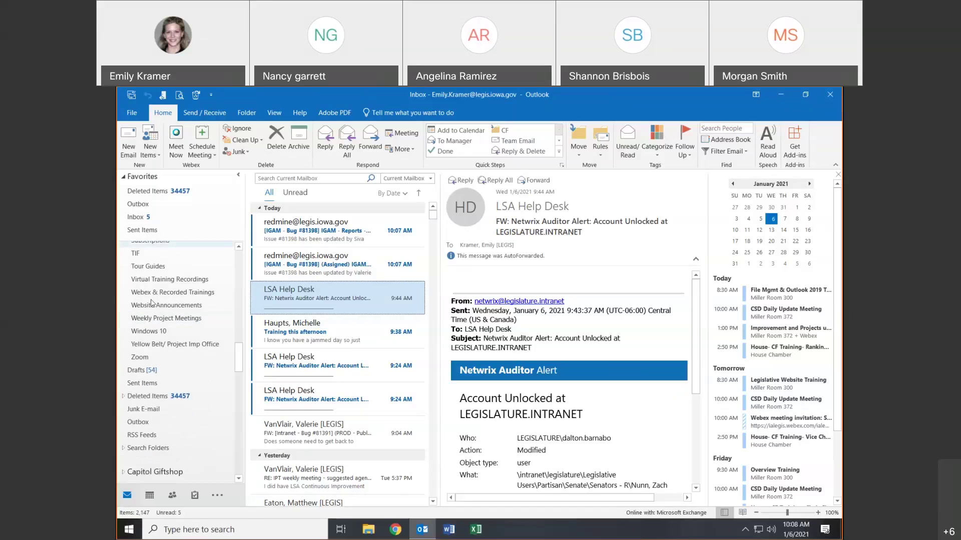
left_click(138, 372)
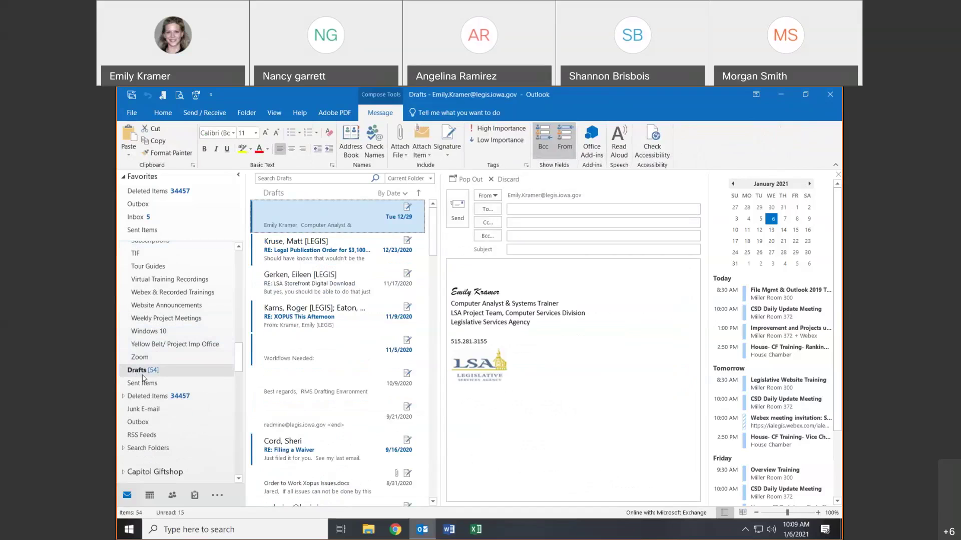
- Start a new email message and insert a saved signature
left_click(171, 109)
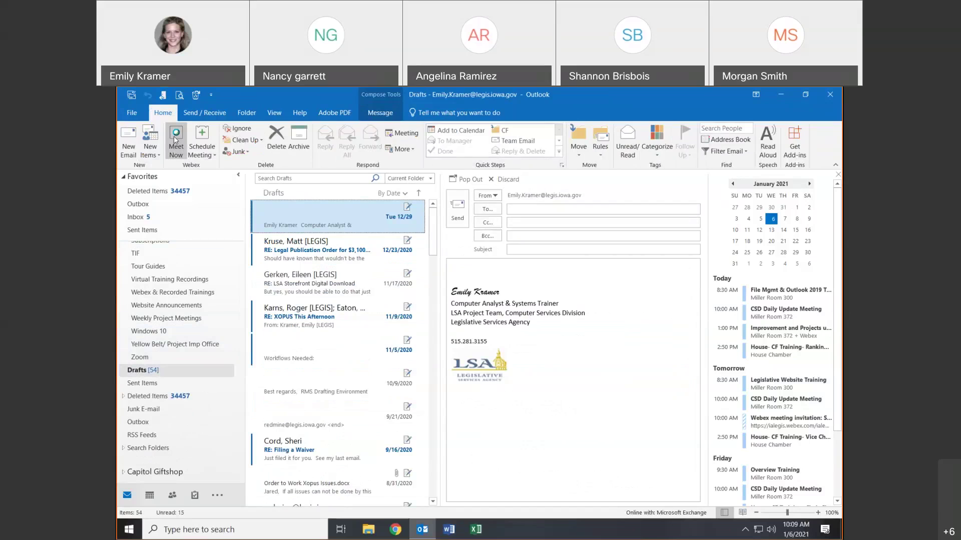
key("ctrl+n")
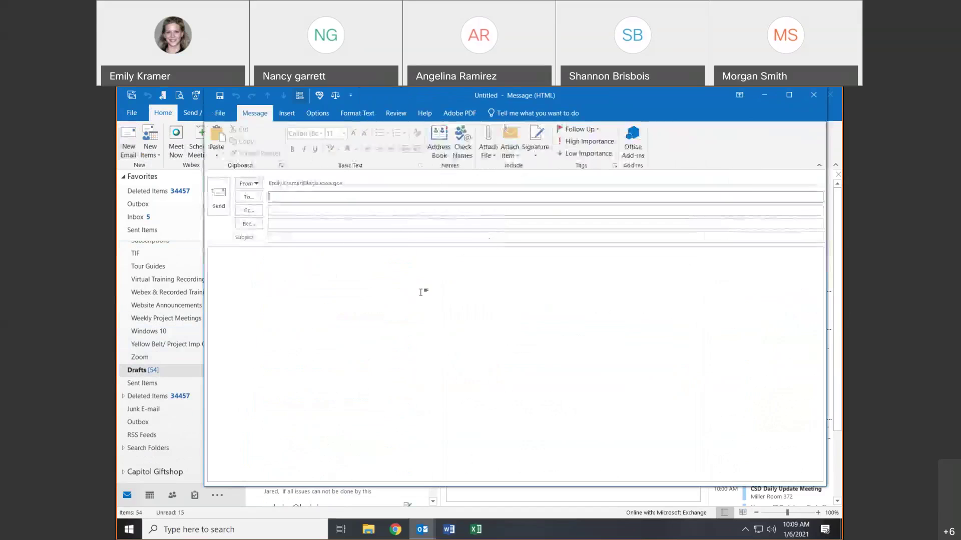
left_click(535, 150)
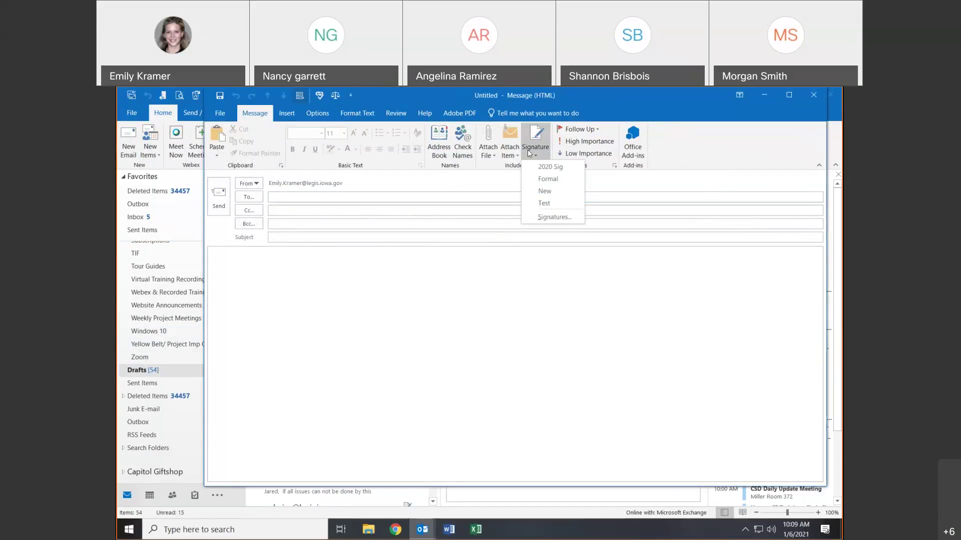
left_click(512, 171)
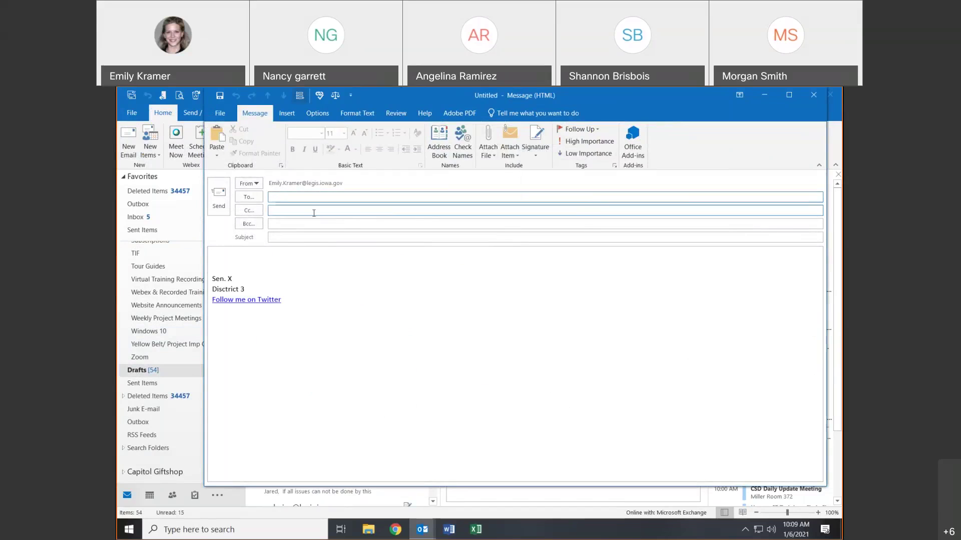
- Address it to the account owner with subject 'Test', save it as a draft, and close it
type("emil")
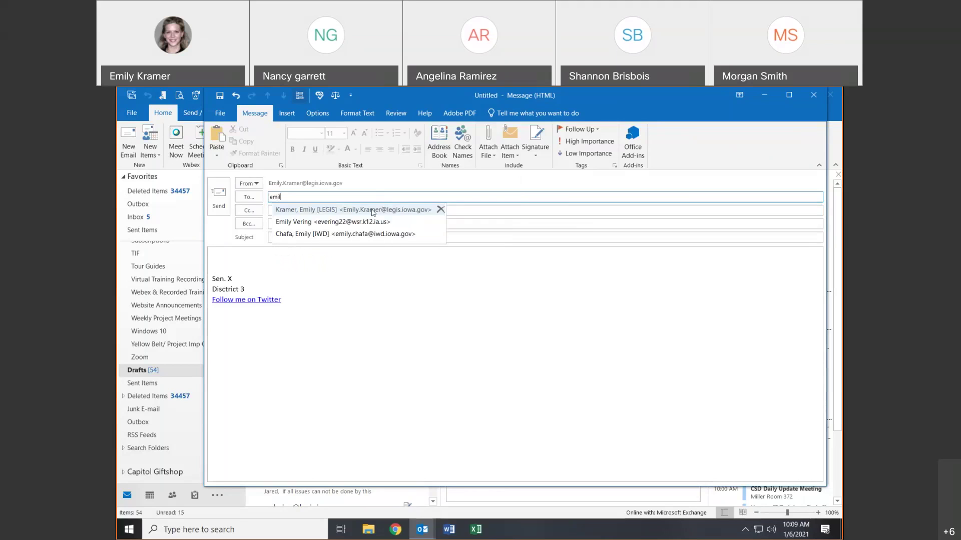
left_click(373, 210)
left_click(352, 237)
type("Test")
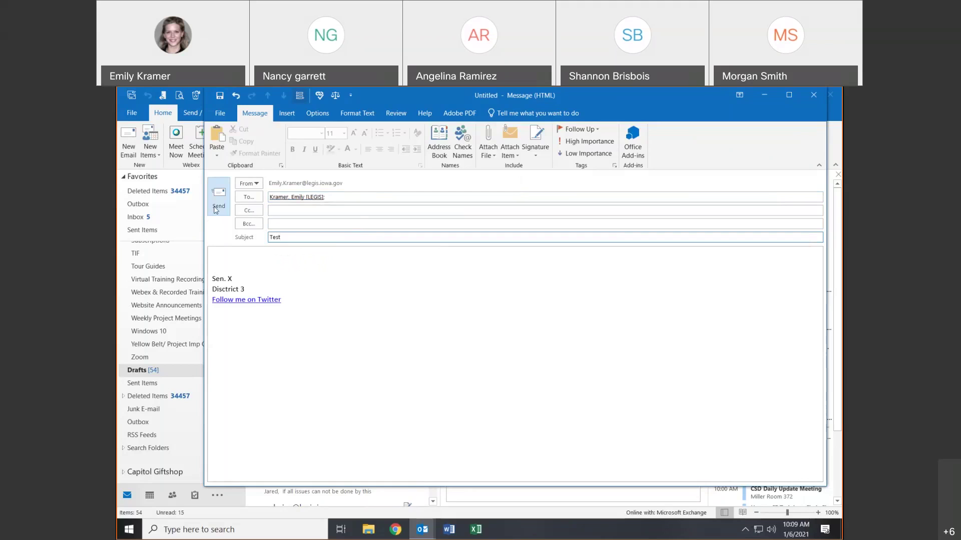
left_click(221, 96)
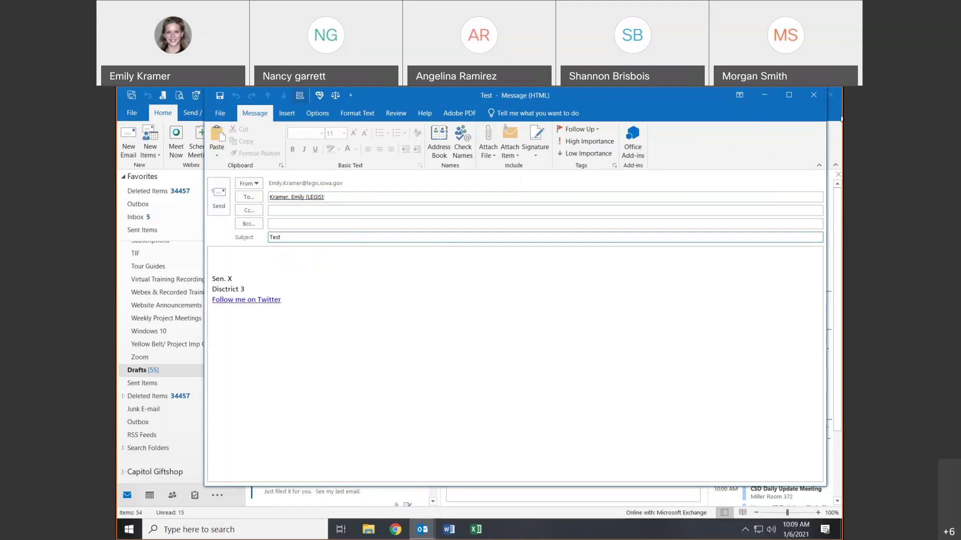
left_click(819, 100)
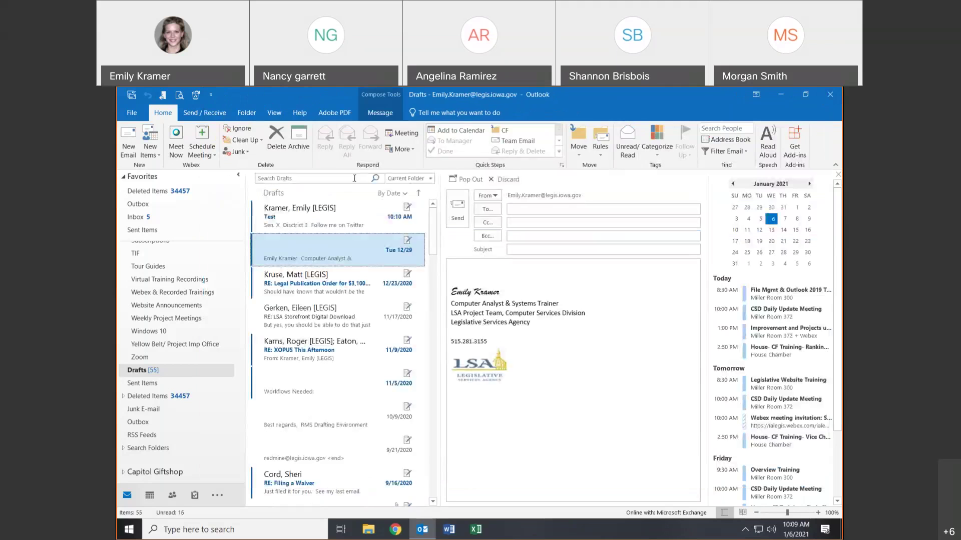
- Send the Test draft, then view it in Sent Items
left_click(307, 224)
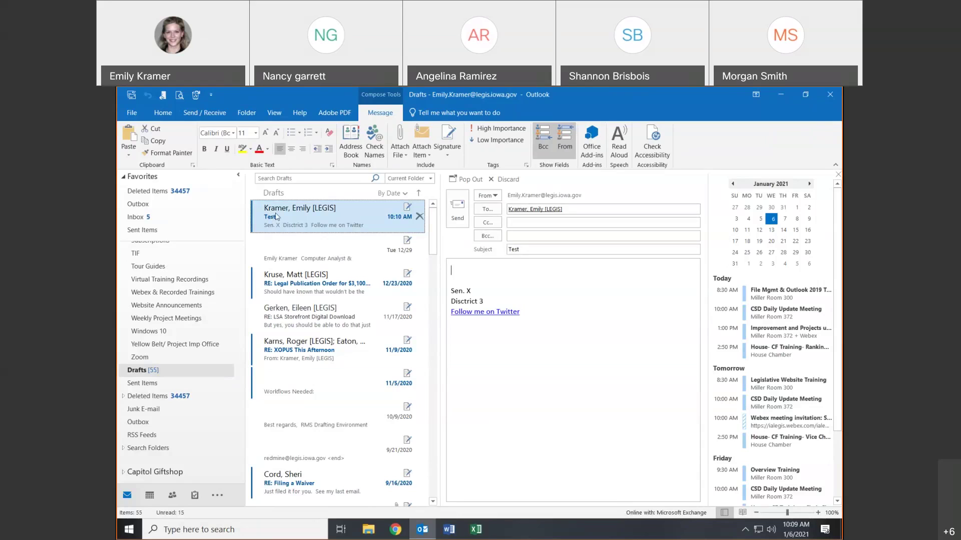
left_click(459, 212)
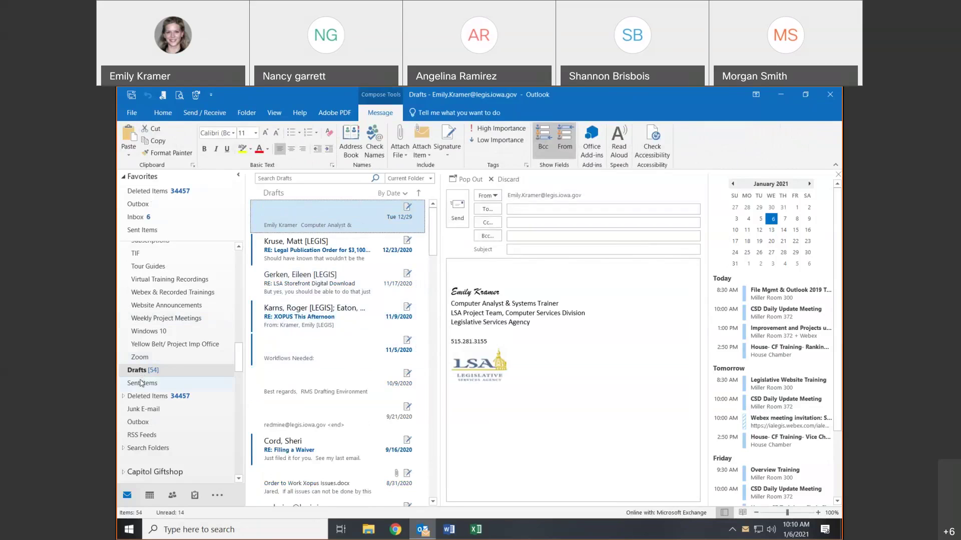
left_click(141, 383)
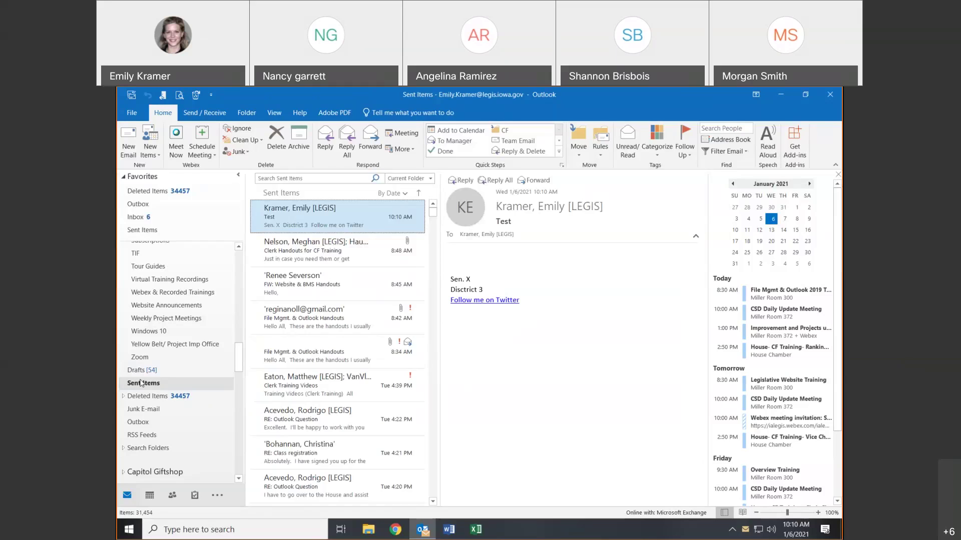
- Discard a forward of the File Mgmt. & Outlook Handouts message, then view Deleted Items
left_click(266, 362)
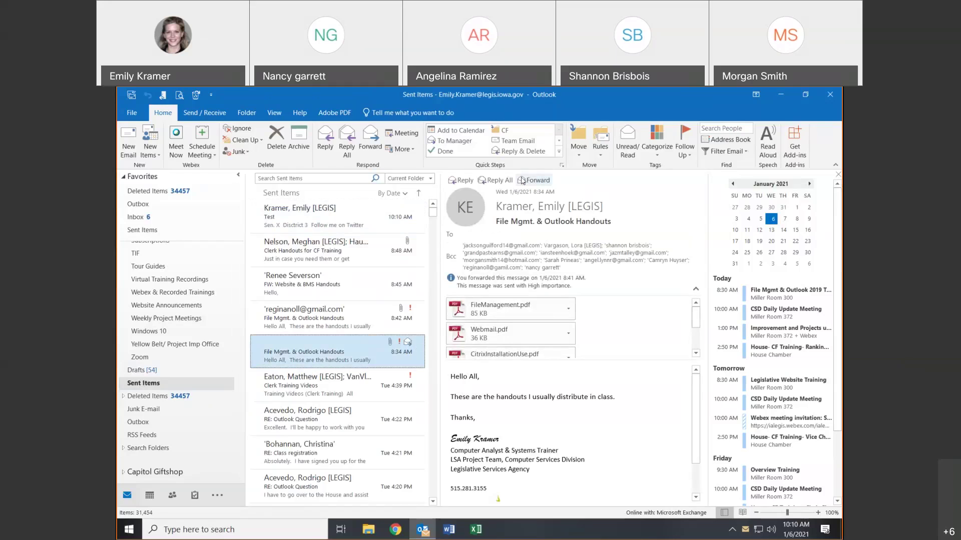
left_click(522, 181)
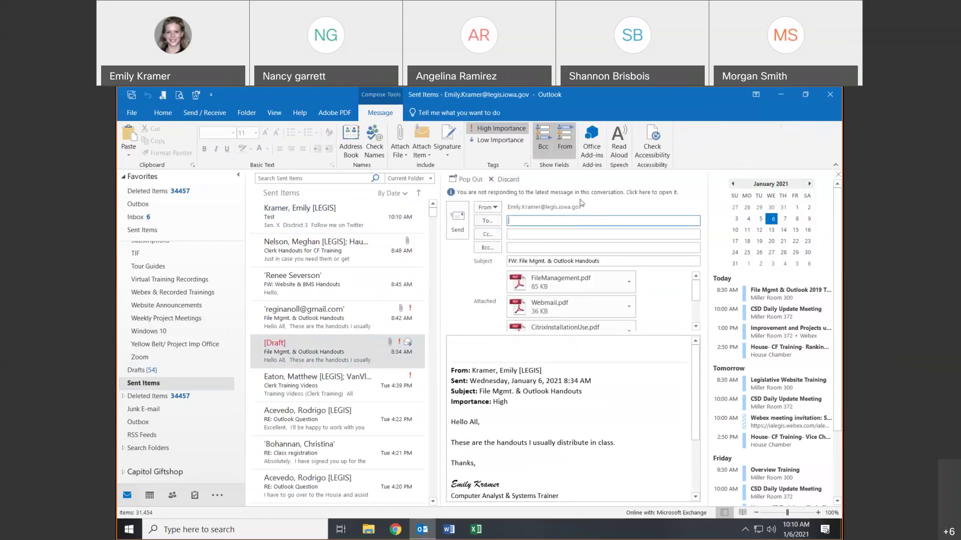
left_click(505, 179)
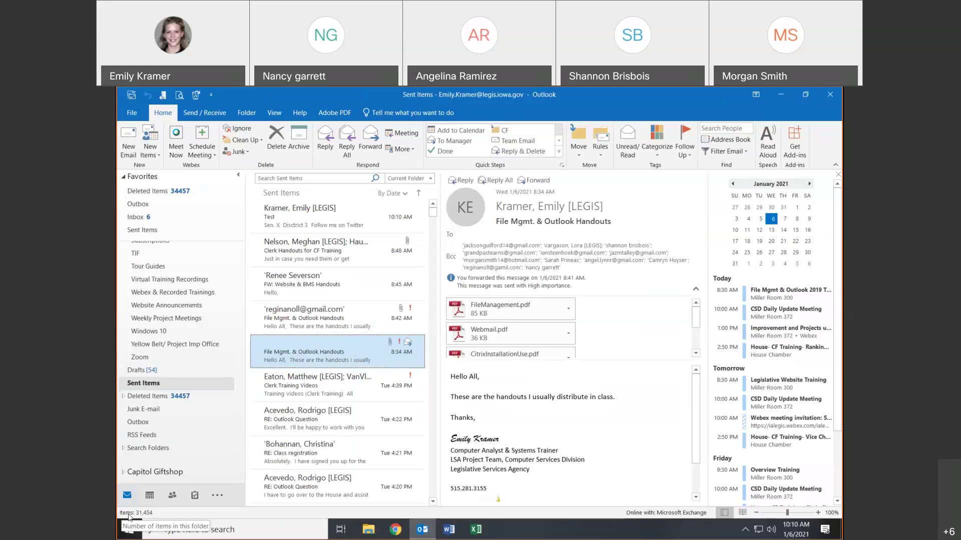
left_click(146, 396)
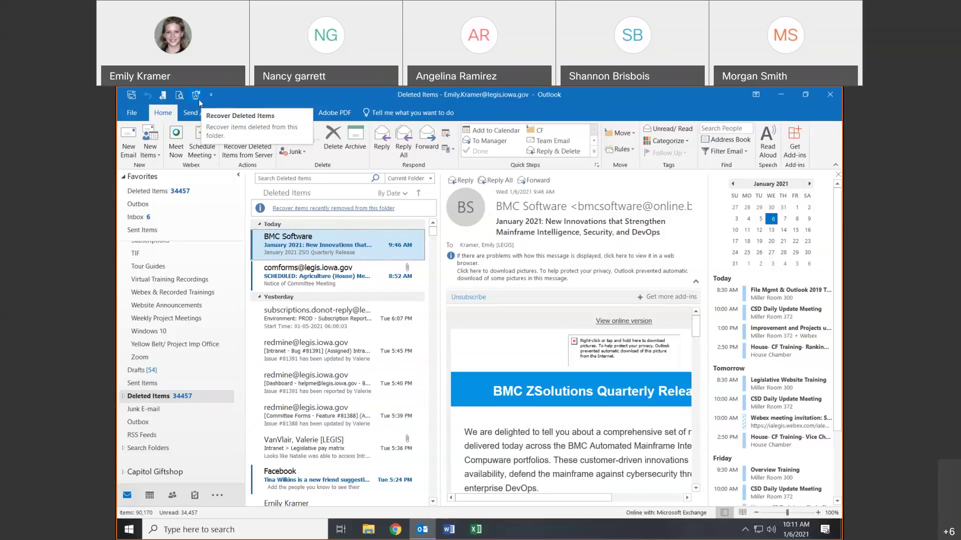
- Look in Junk E-mail and the empty Outbox, then return to the empty Junk E-mail folder
left_click(166, 415)
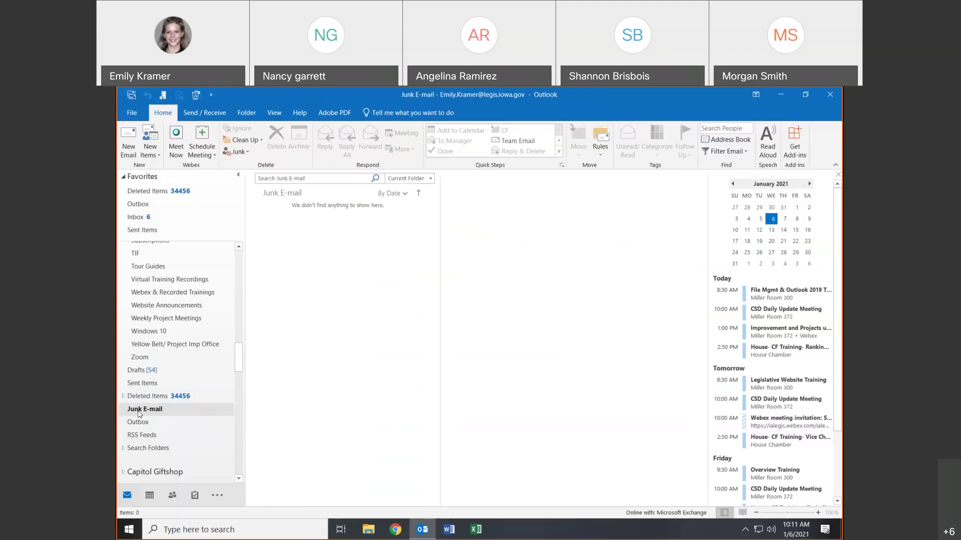
left_click(140, 423)
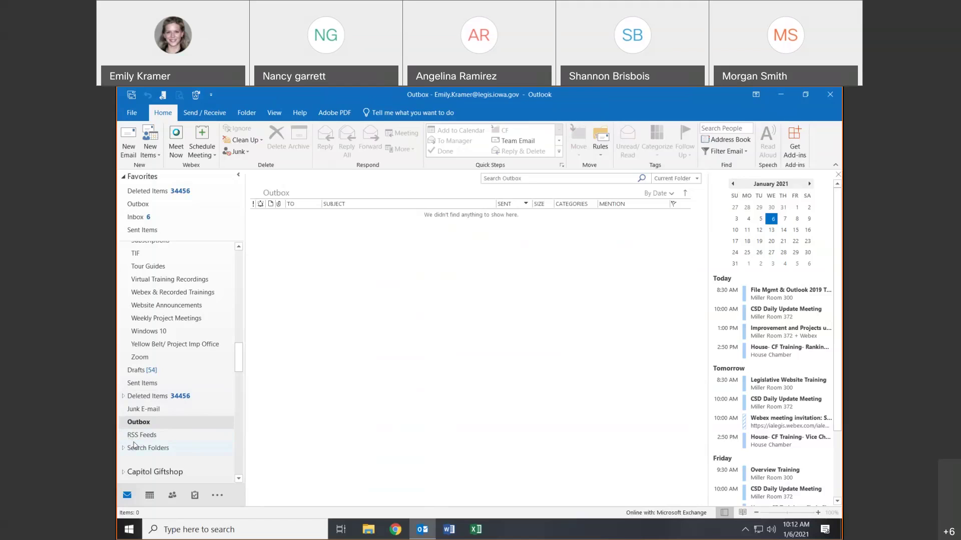
left_click(128, 409)
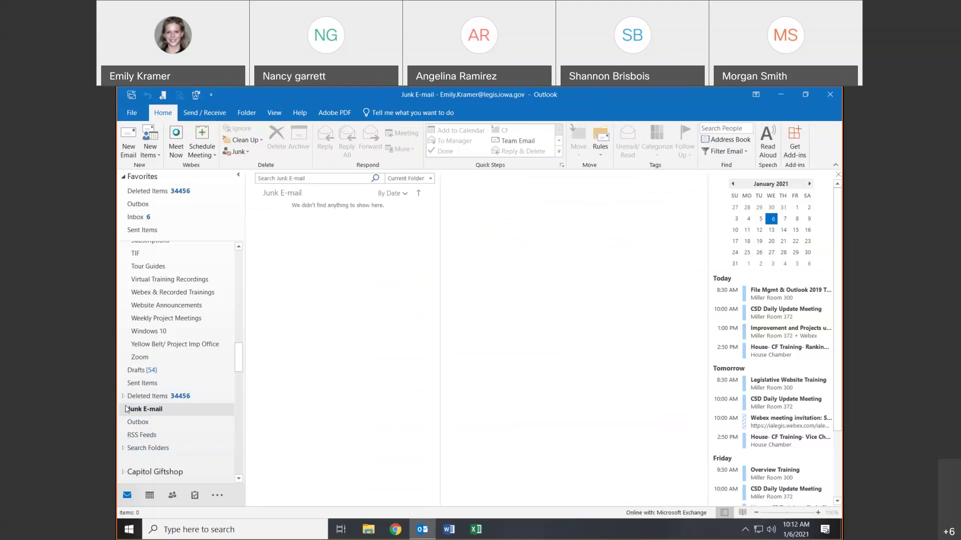
left_click(151, 412)
- Switch to the Calendar showing January 6, 2021 and the Training Schedule
scroll(243, 372, "down", 1)
scroll(242, 373, "down", 1)
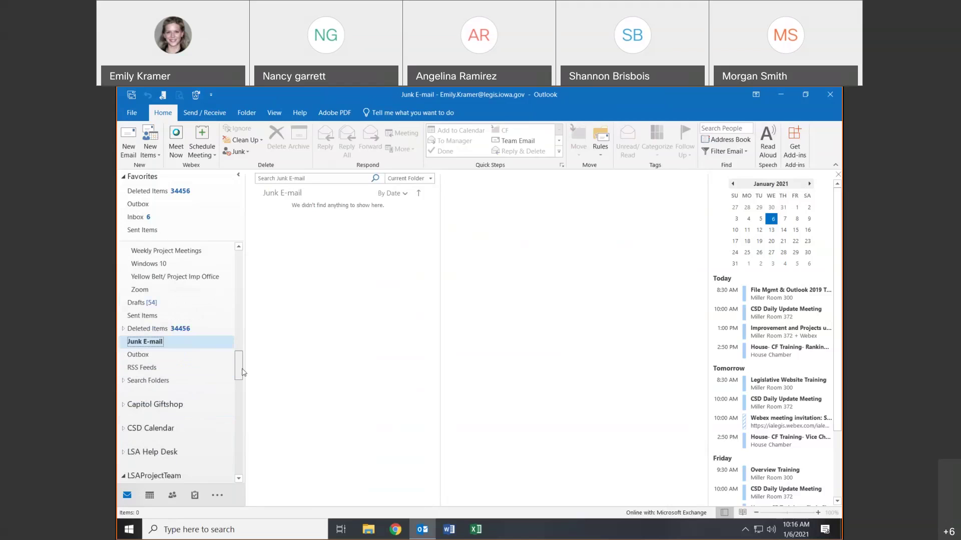
scroll(242, 375, "down", 3)
scroll(250, 369, "up", 4)
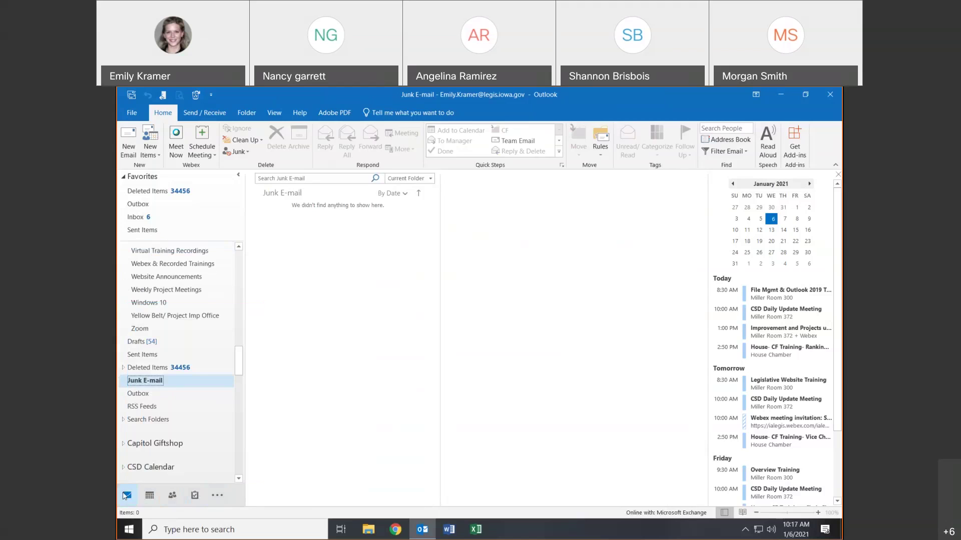
left_click(149, 496)
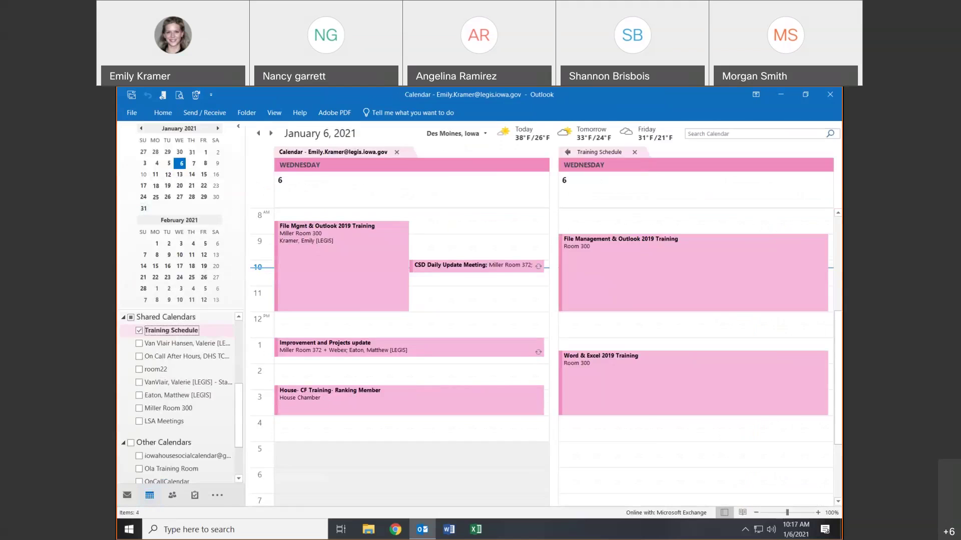
- Switch to People to list the saved contacts as business cards
left_click(179, 496)
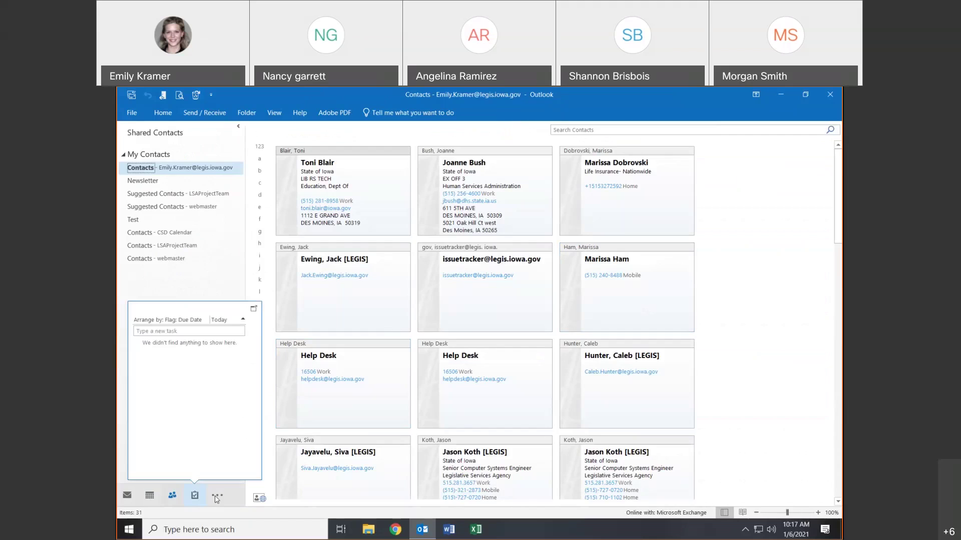
- Return to Mail and set the ribbon to Auto-hide
left_click(126, 496)
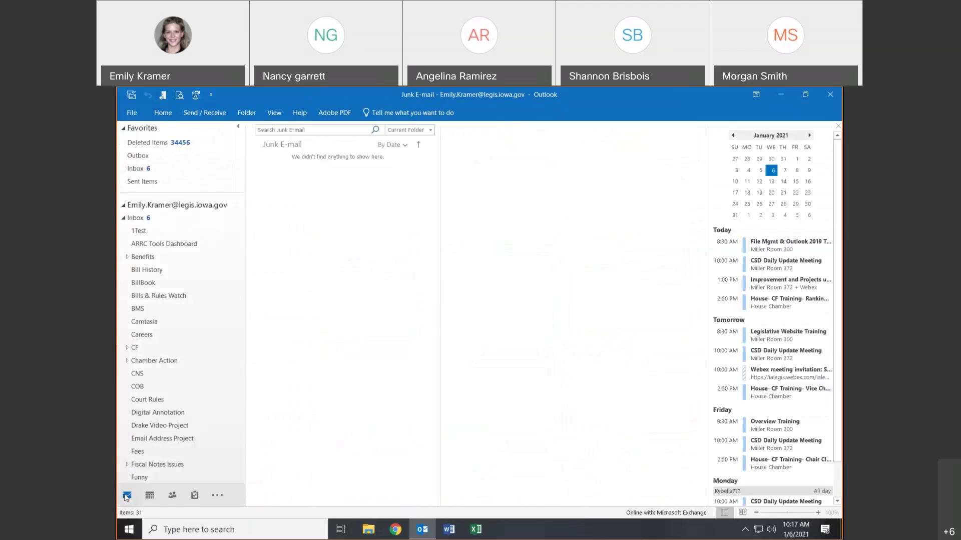
left_click(755, 95)
left_click(753, 120)
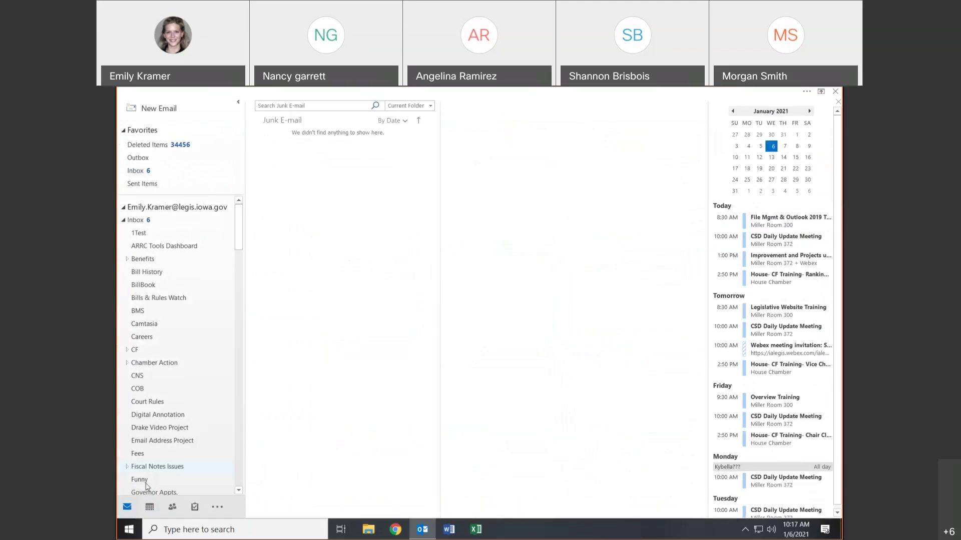
left_click(564, 229)
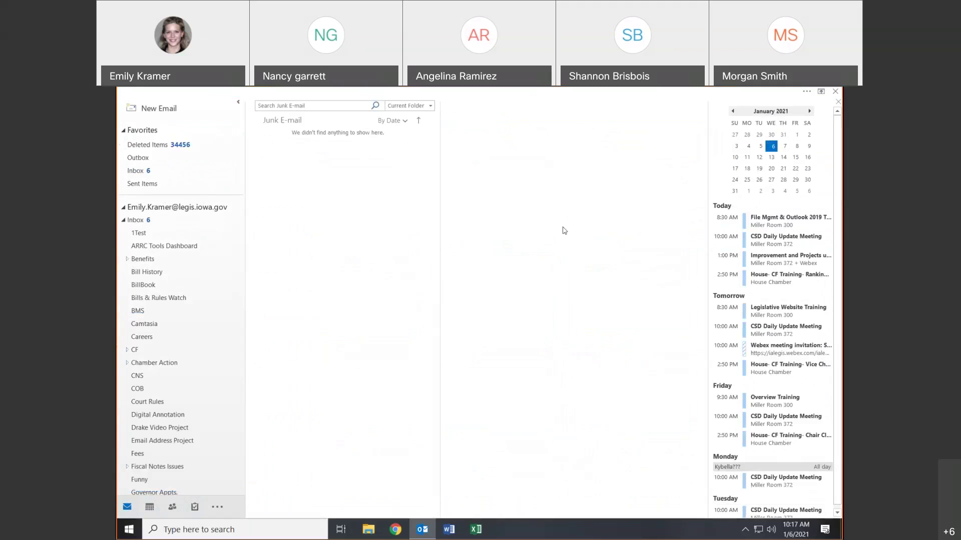
- Restore the ribbon to Show Tabs and Commands and open the Inbox
left_click(773, 90)
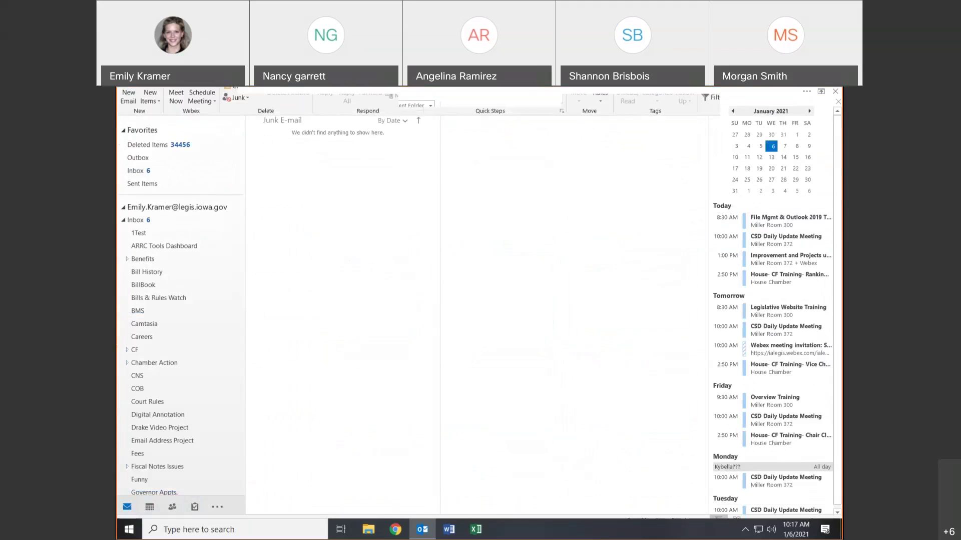
left_click(756, 94)
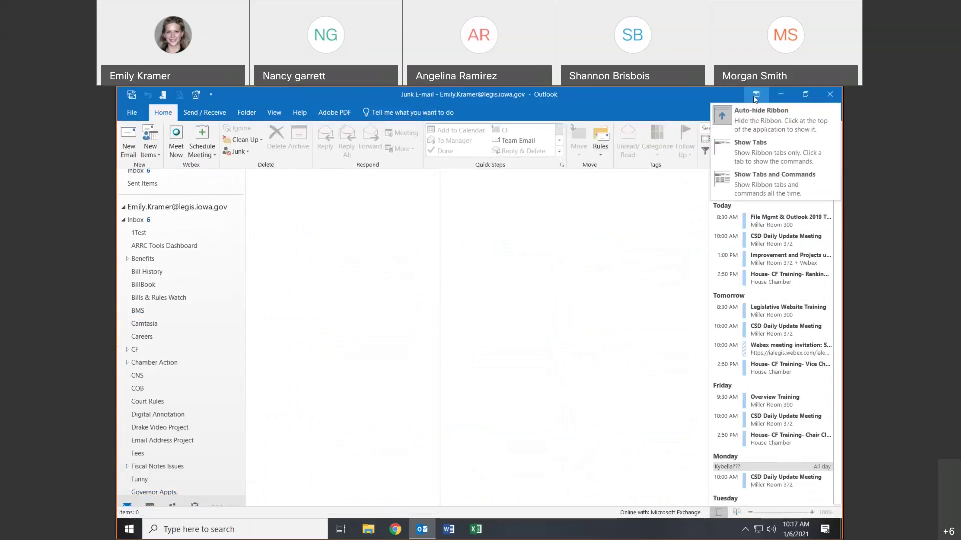
left_click(743, 182)
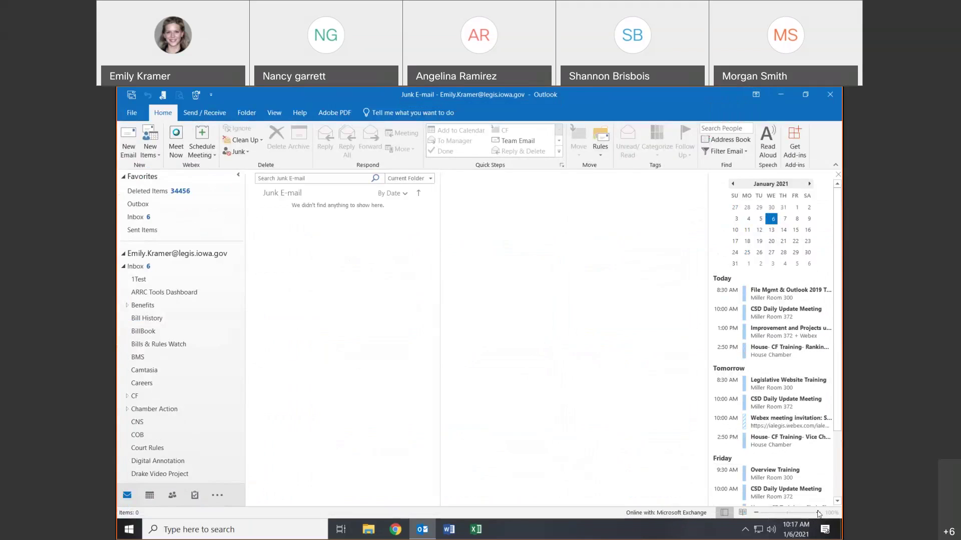
left_click(154, 271)
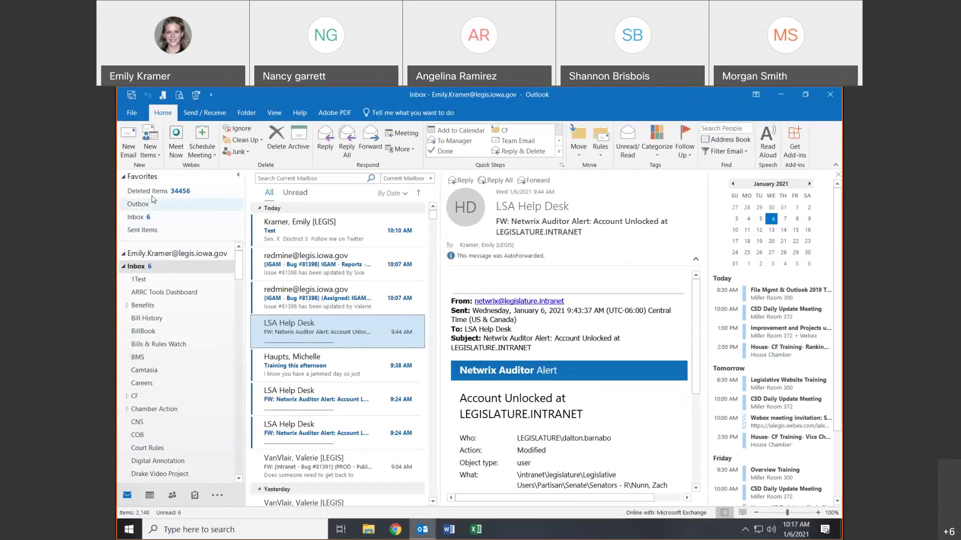
- Select the favourite Inbox and read the redmine IGAM Bug #81398 update
right_click(191, 271)
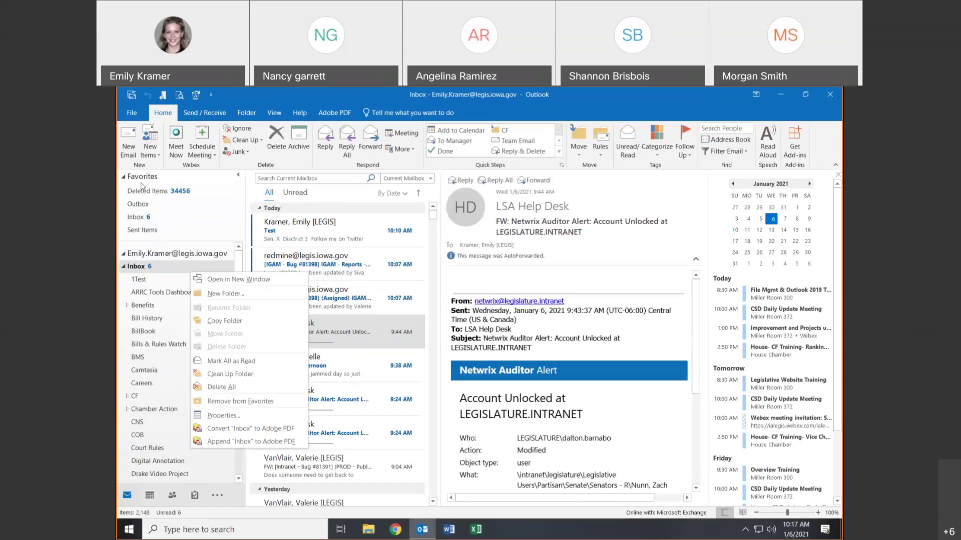
left_click(153, 217)
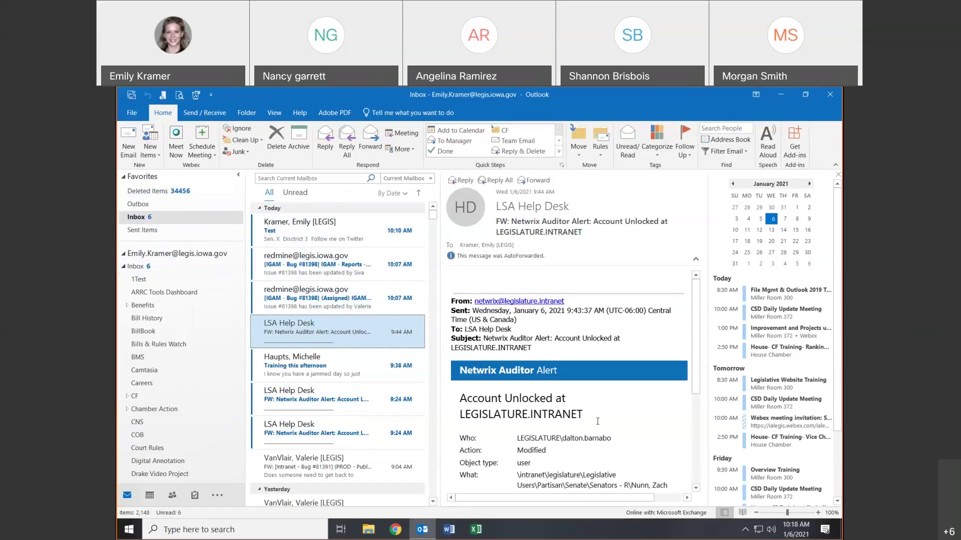
left_click(308, 269)
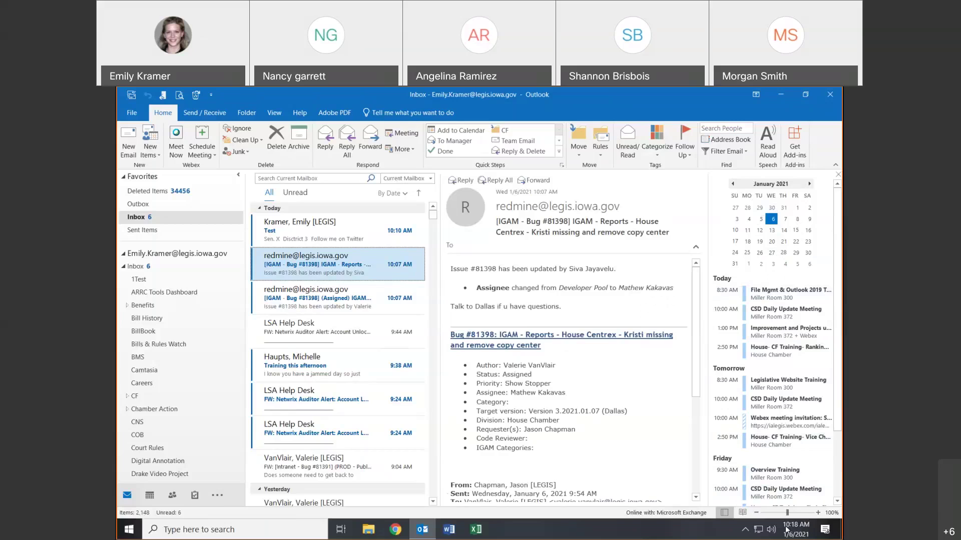
- Zoom the message text in, bring it back to 110%, and switch to Reading view
left_click(819, 513)
left_click(819, 513)
left_click(819, 513)
left_click(819, 512)
left_click(818, 513)
left_click(818, 513)
left_click(819, 513)
left_click(756, 513)
left_click(757, 513)
left_click(757, 513)
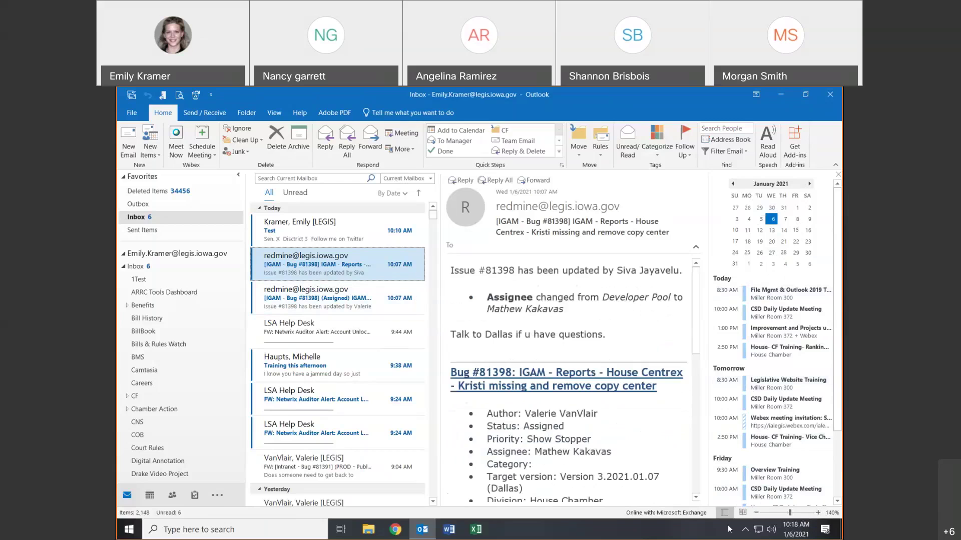
left_click(757, 513)
left_click(757, 512)
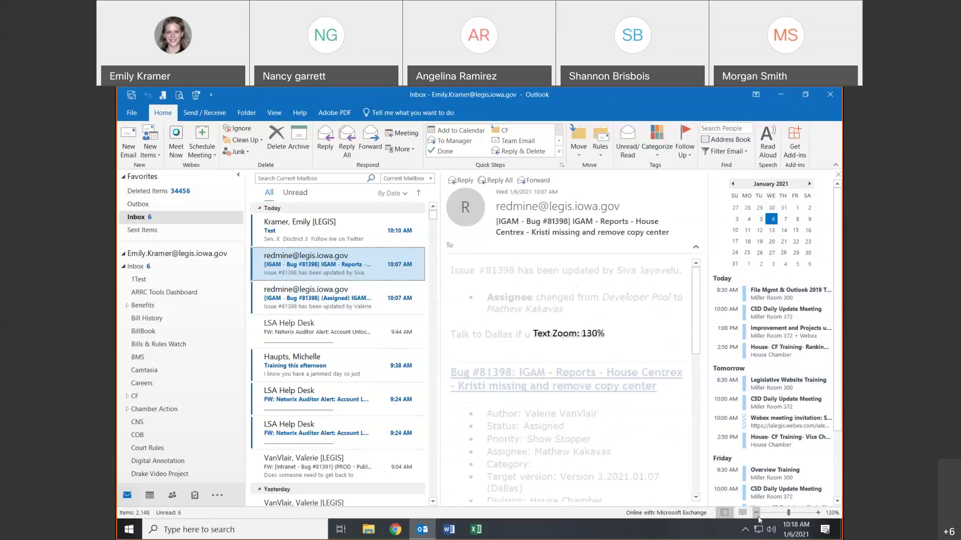
left_click(757, 513)
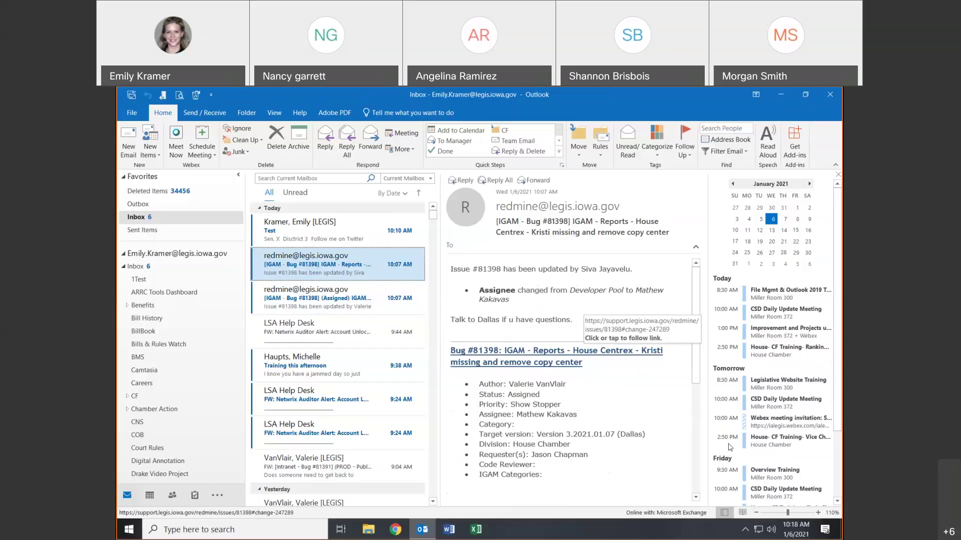
left_click(742, 513)
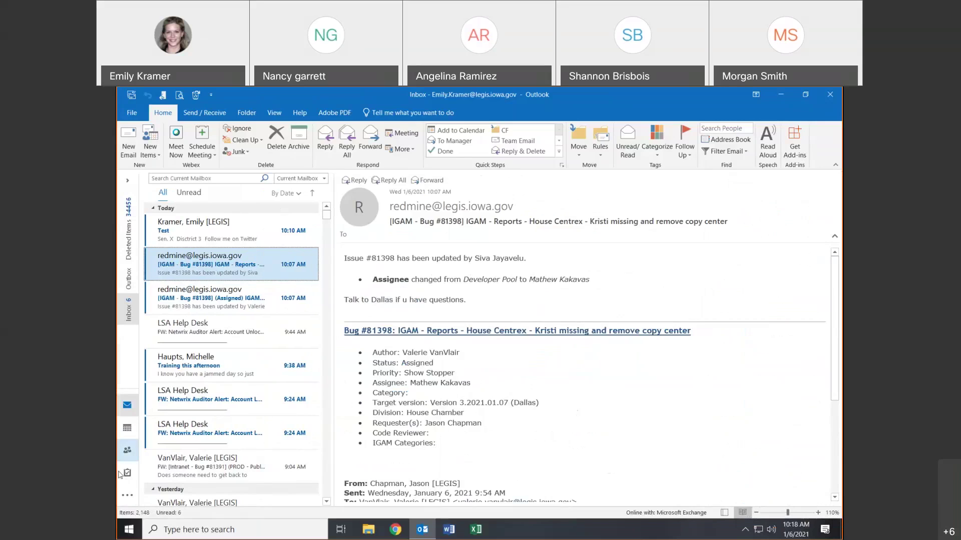
- Leave Reading view, minimize the folder pane, close the calendar peek and widen the message list
mouse_move(127, 450)
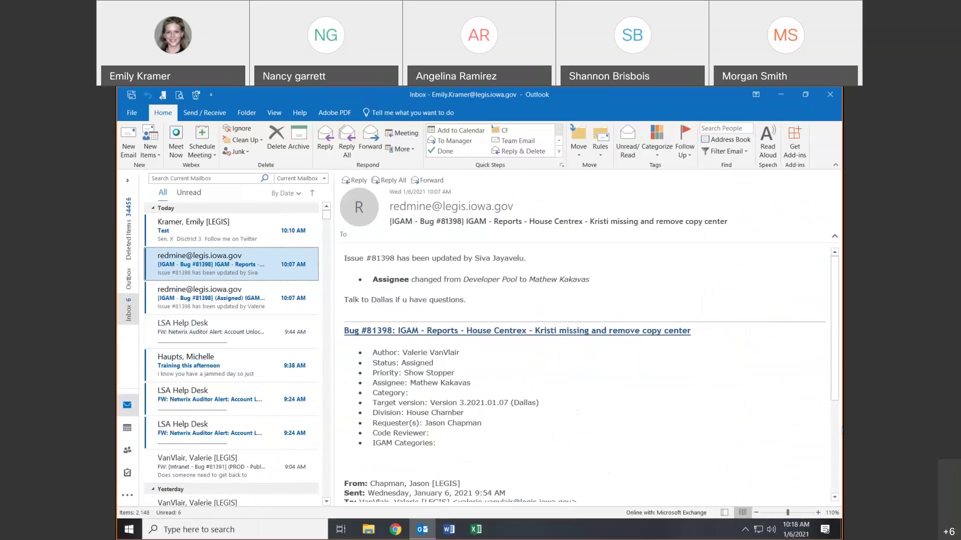
left_click(731, 513)
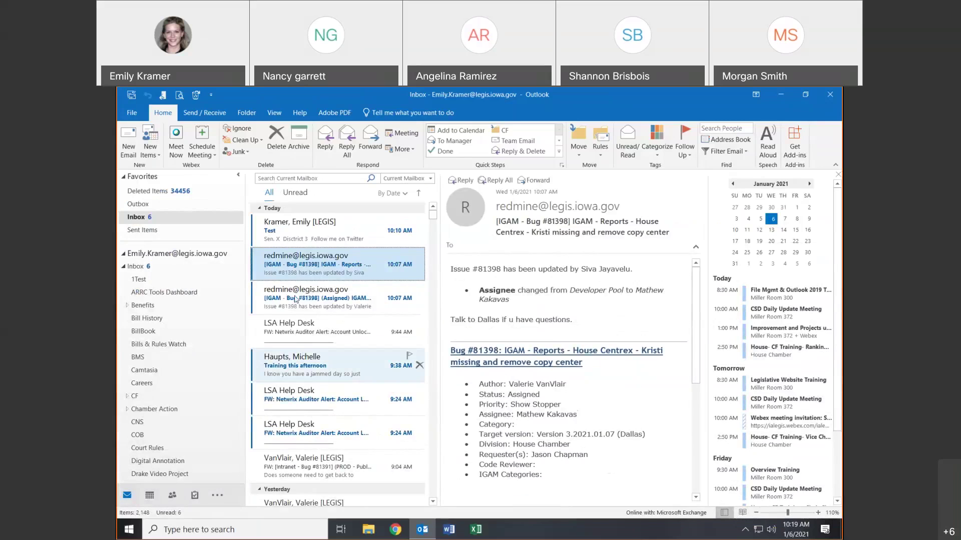
left_click(240, 175)
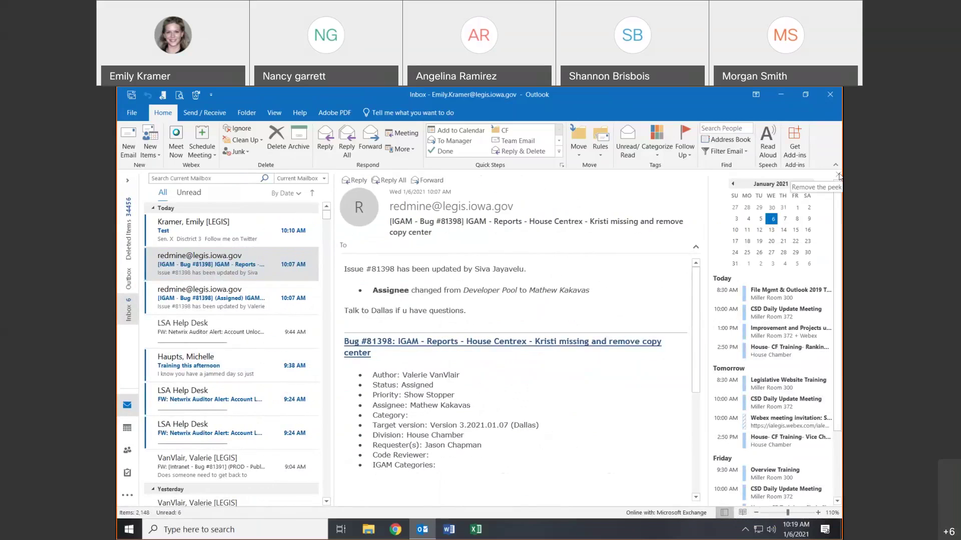
left_click(838, 175)
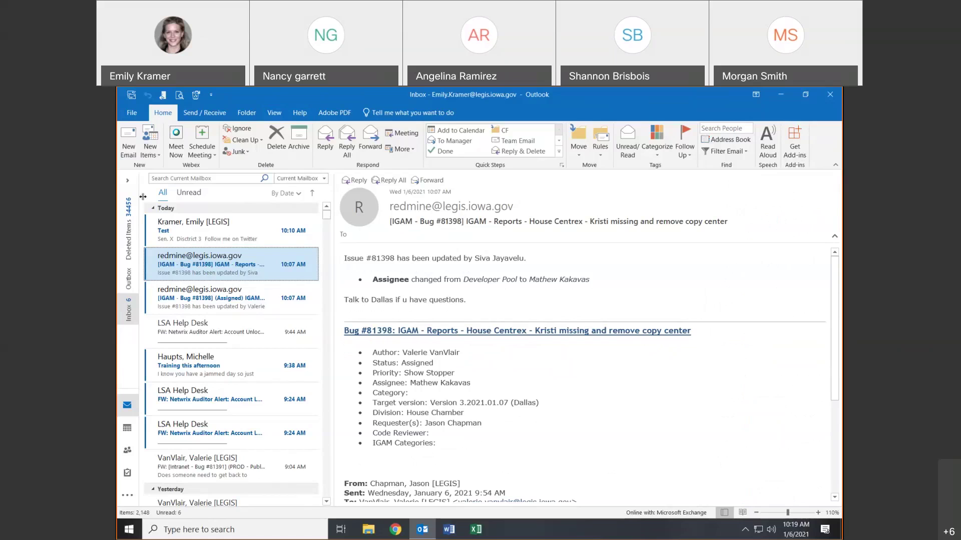
left_click_drag(333, 249, 459, 265)
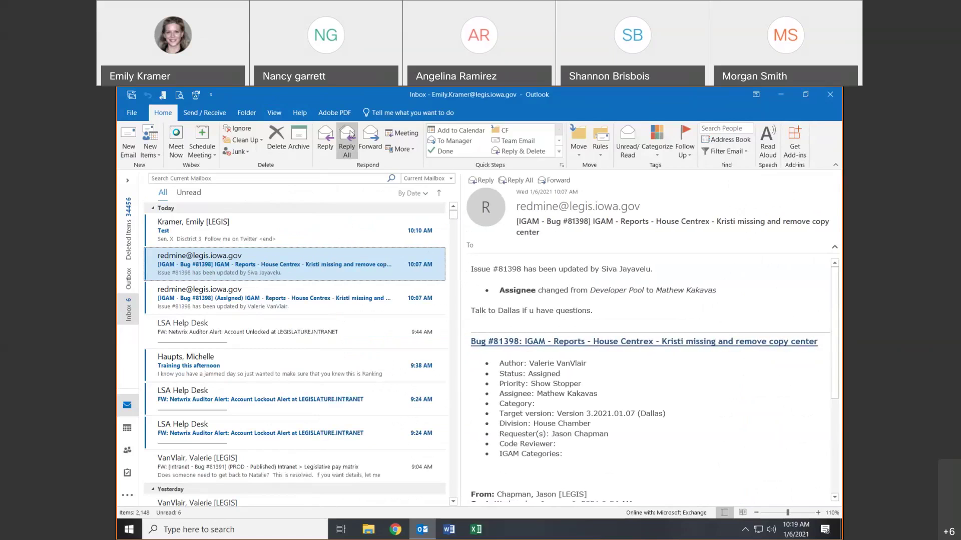
left_click(273, 113)
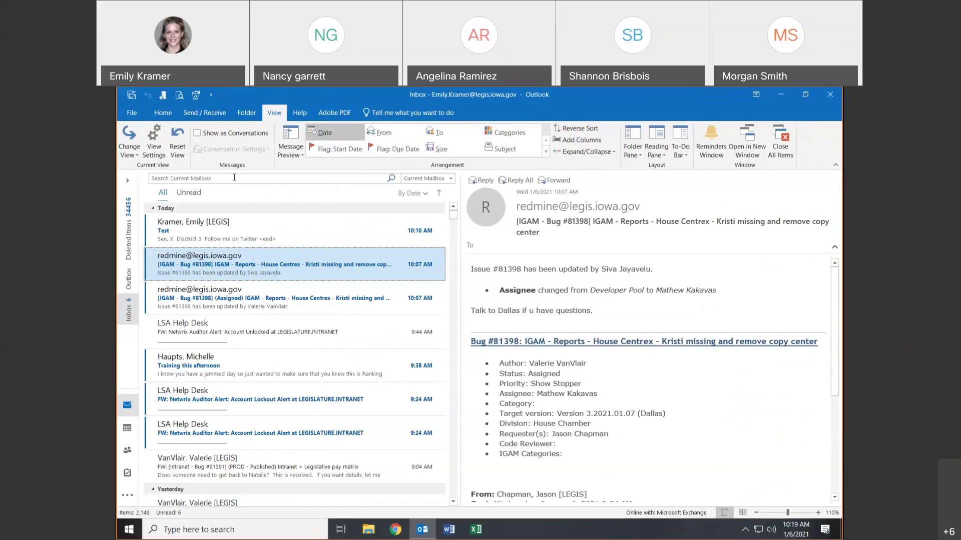
- Pin the folder pane open and show Calendar in the To-Do Bar, adding then removing Tasks
left_click(127, 180)
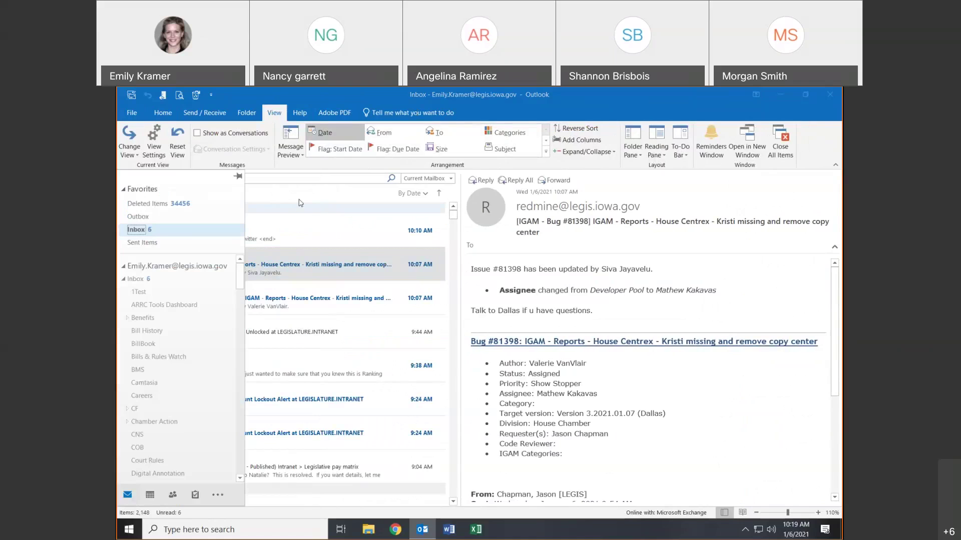
left_click(239, 177)
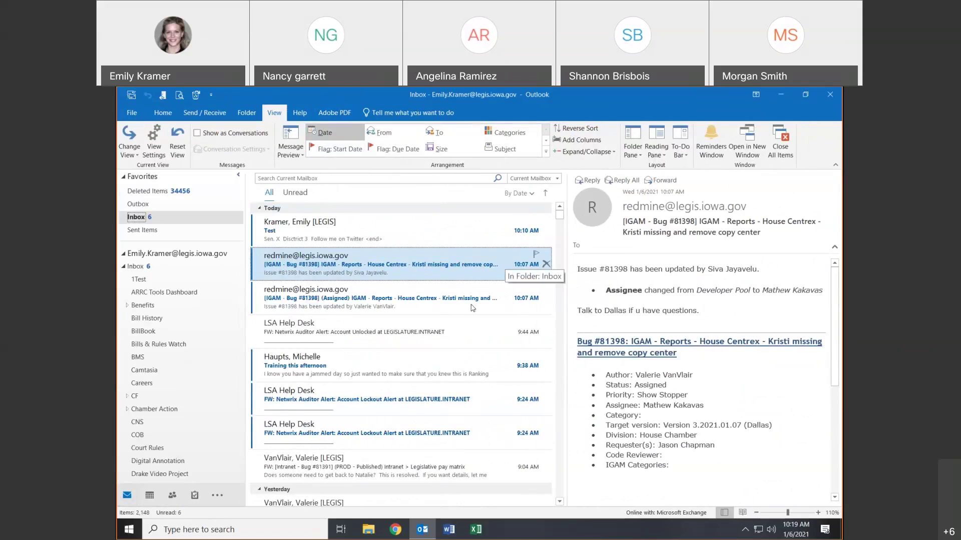
left_click(686, 141)
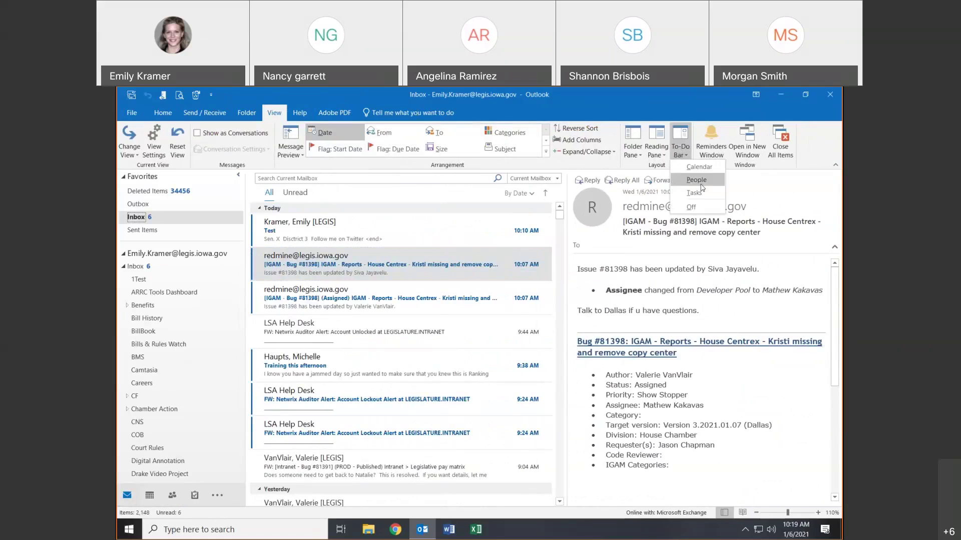
left_click(691, 167)
left_click(686, 148)
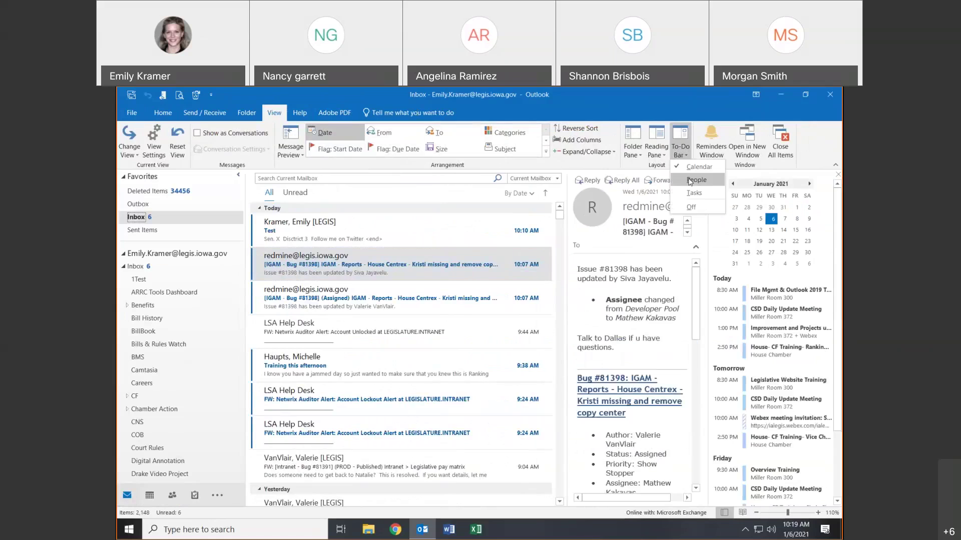
left_click(689, 192)
left_click(683, 150)
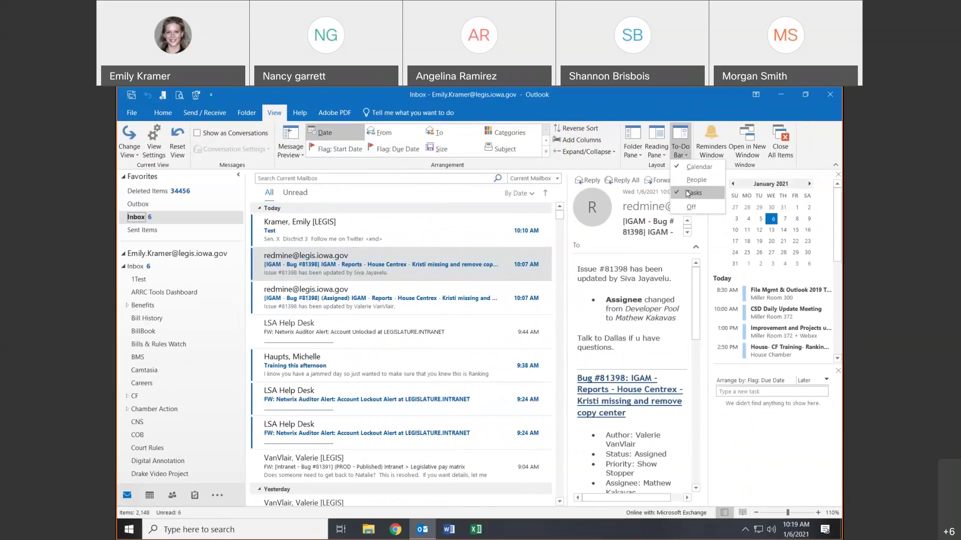
left_click(692, 193)
left_click(688, 152)
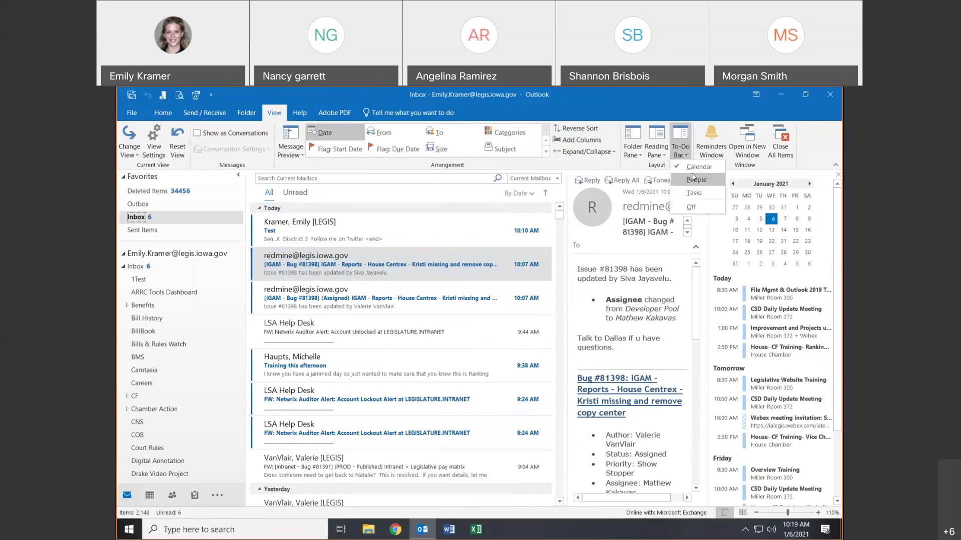
left_click(688, 155)
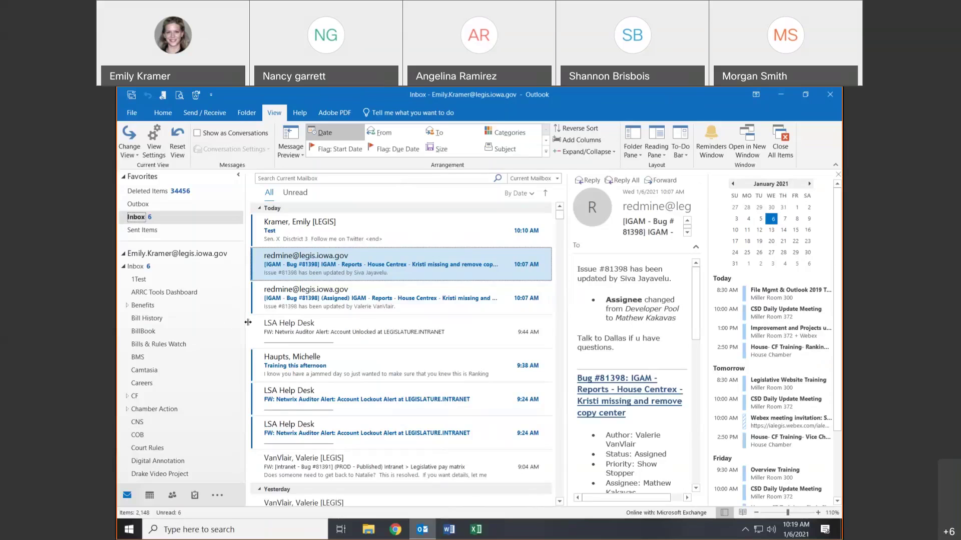
- Narrow the folder list and message list to widen the reading area, then select Inbox
left_click_drag(247, 322, 220, 322)
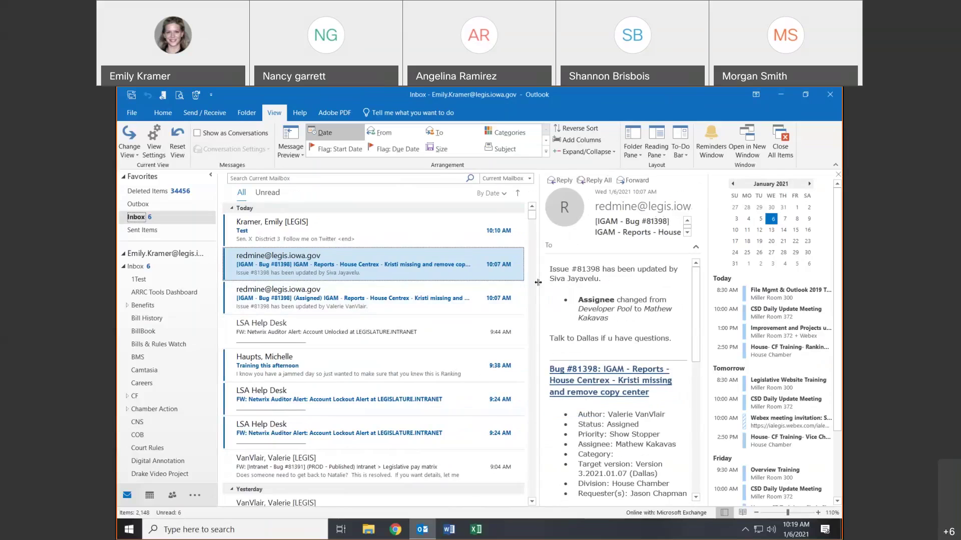
left_click_drag(538, 282, 453, 283)
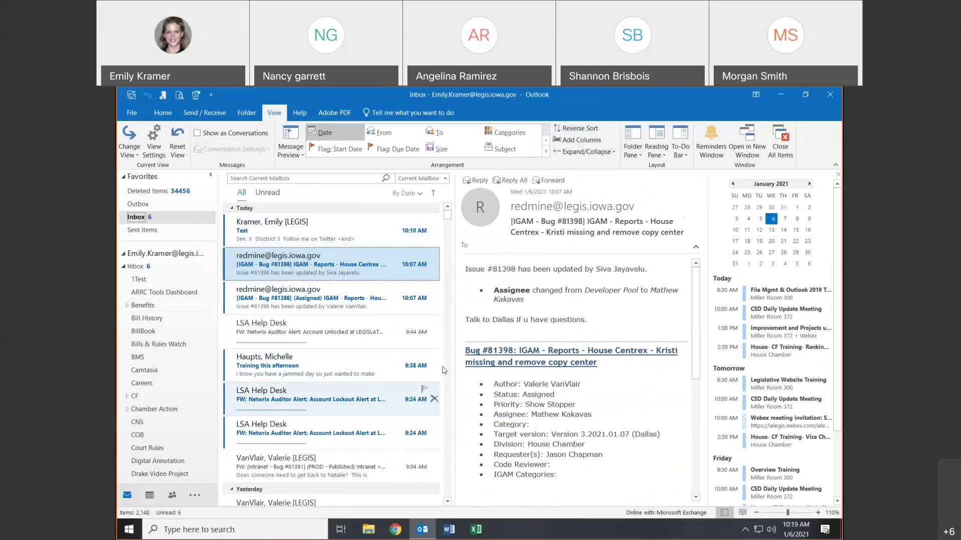
left_click(138, 267)
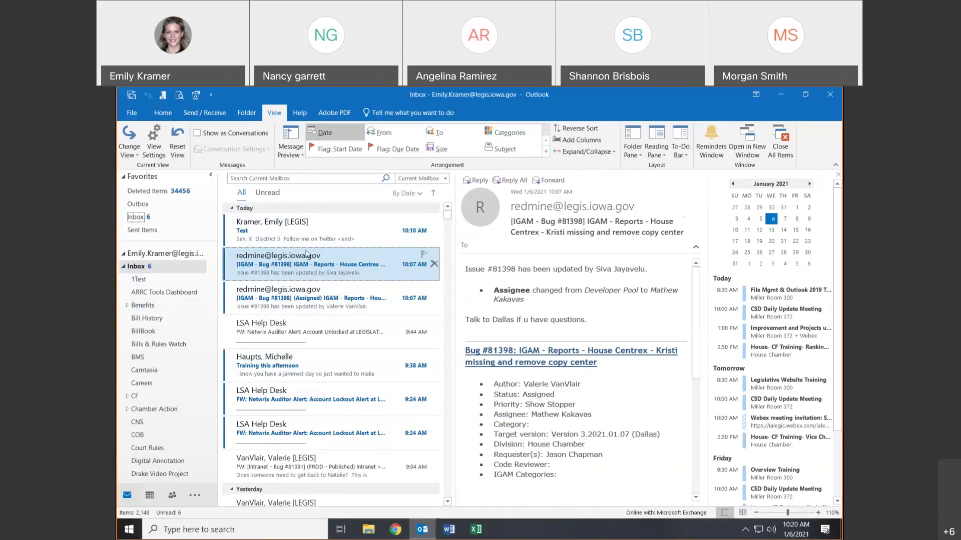
- Read the unread Test message and the two redmine Bug #81398 updates
left_click(316, 240)
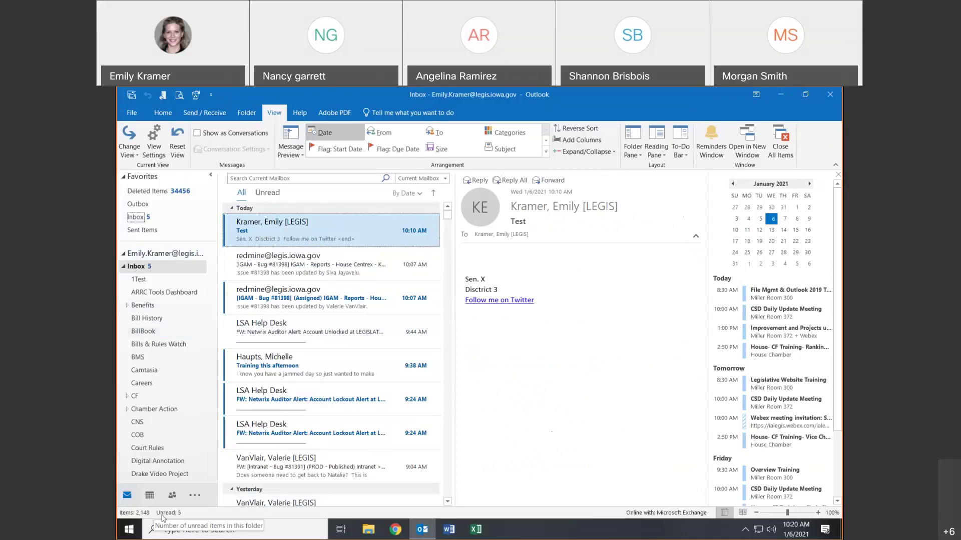
left_click(314, 260)
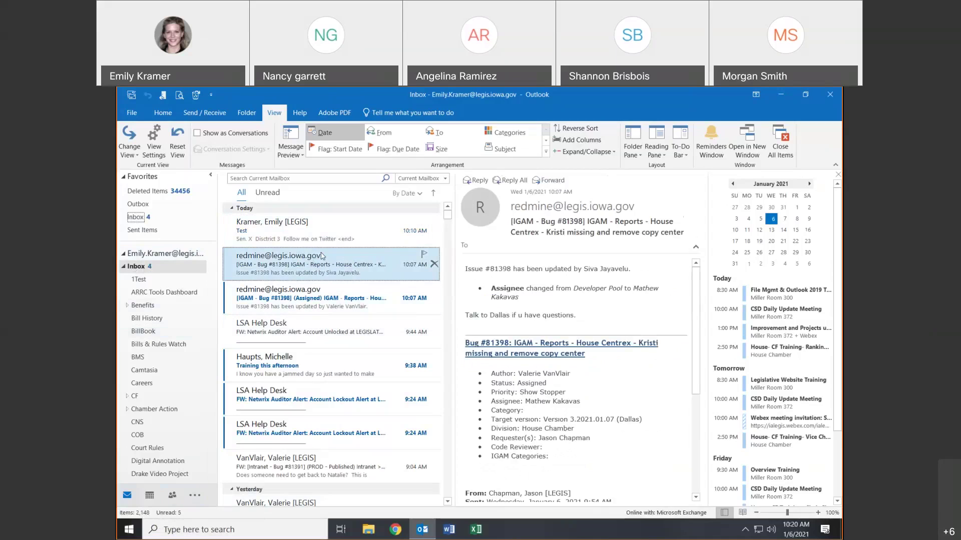
left_click(384, 293)
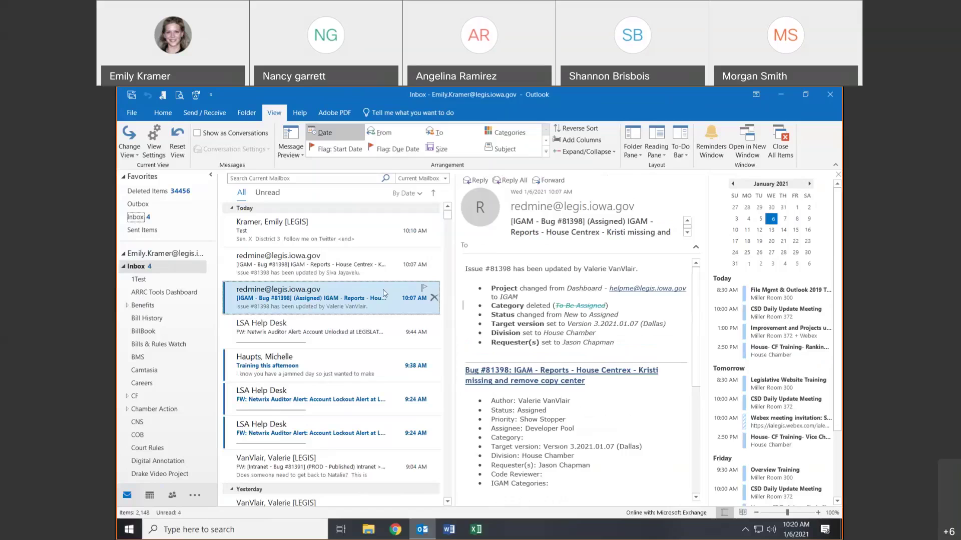
left_click(394, 270)
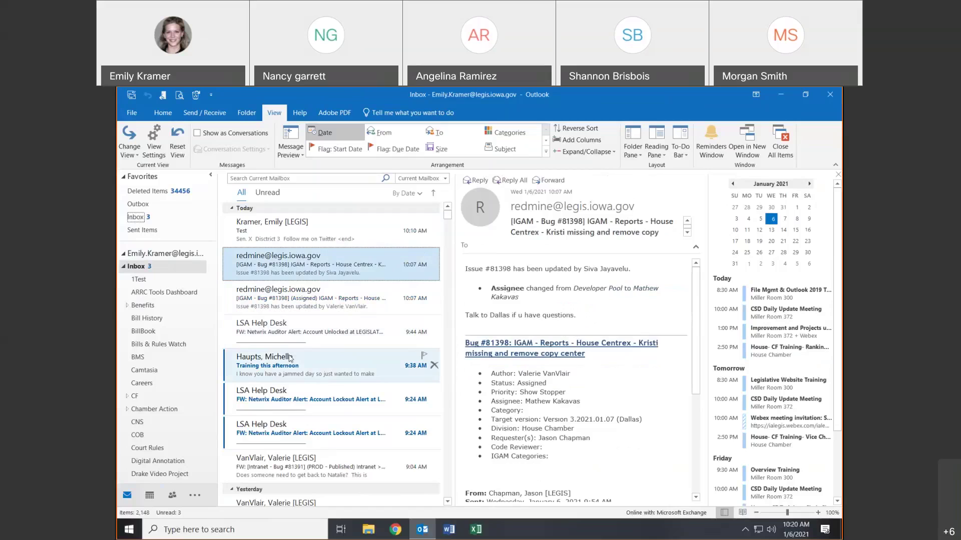
- Delete the 9:44 LSA Help Desk alert, then both 9:24 alerts together
left_click(309, 339)
right_click(308, 339)
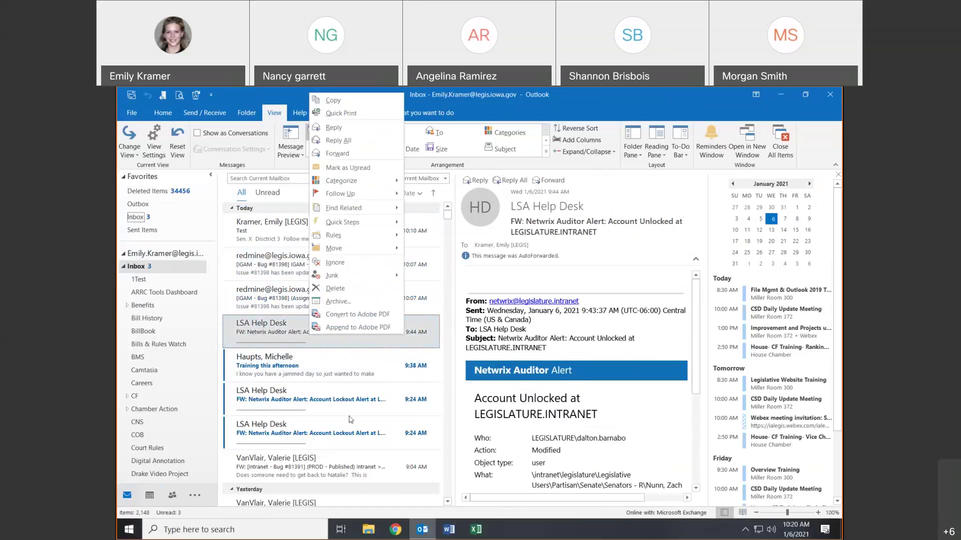
left_click(335, 289)
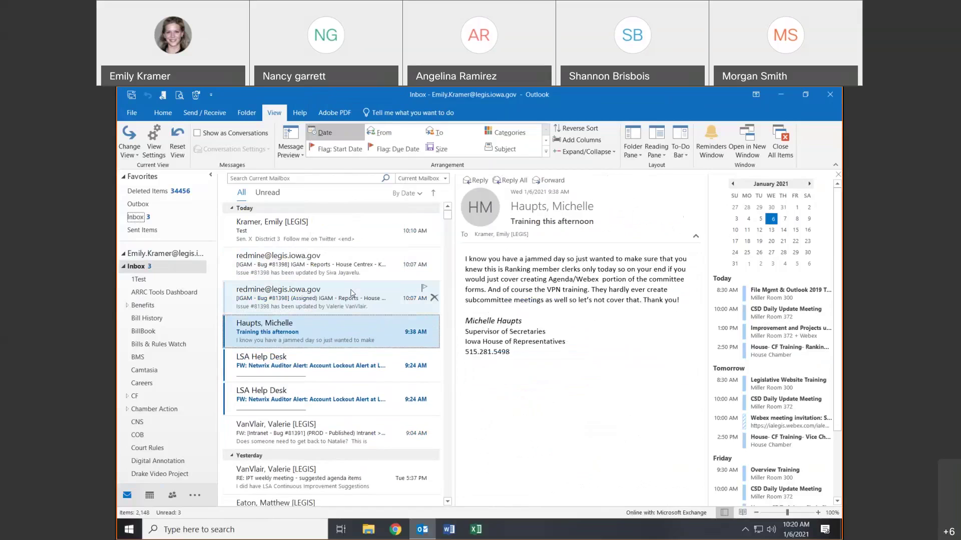
left_click(294, 406)
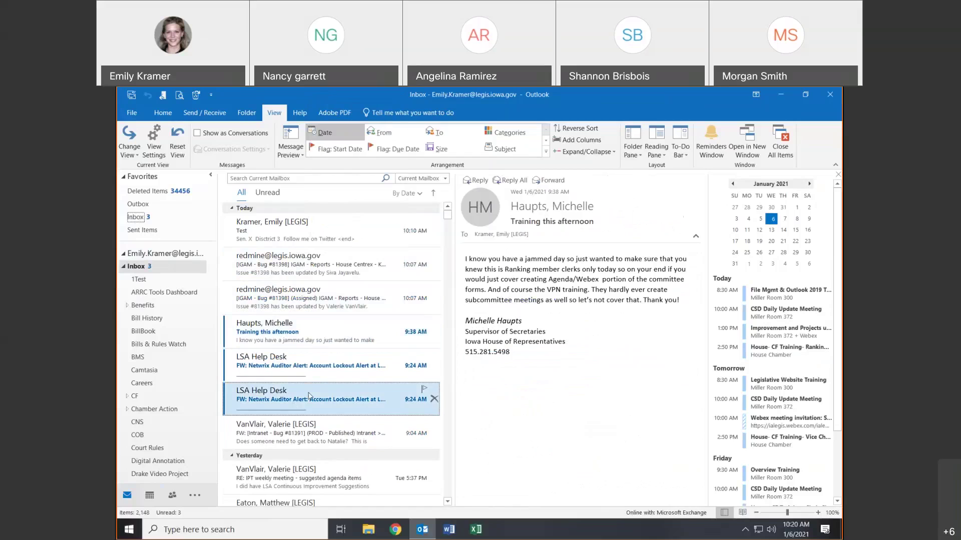
right_click(314, 368)
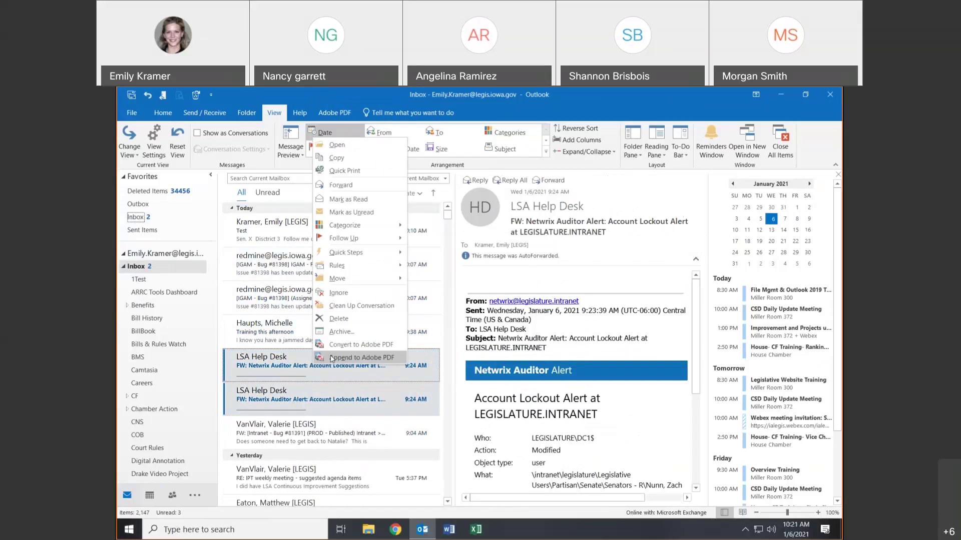
left_click(353, 324)
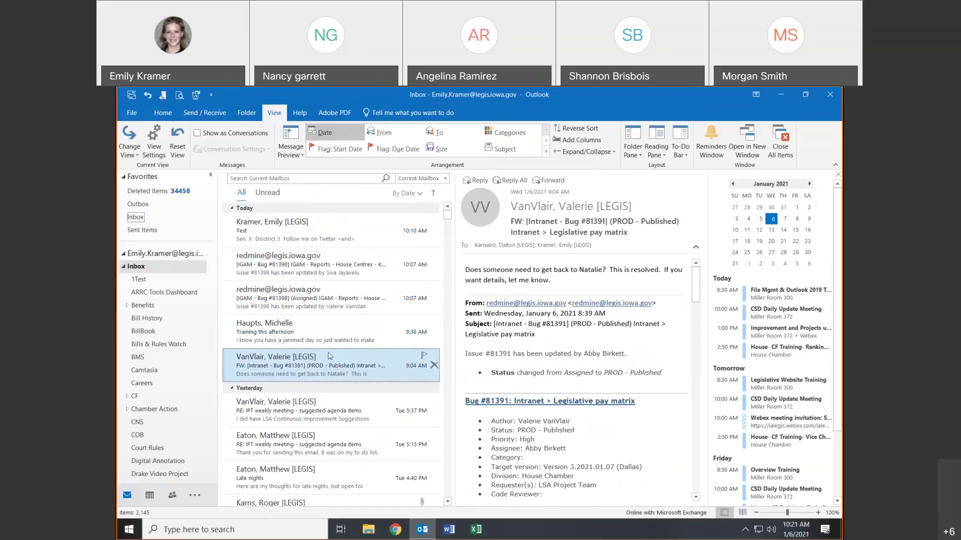
left_click(330, 298)
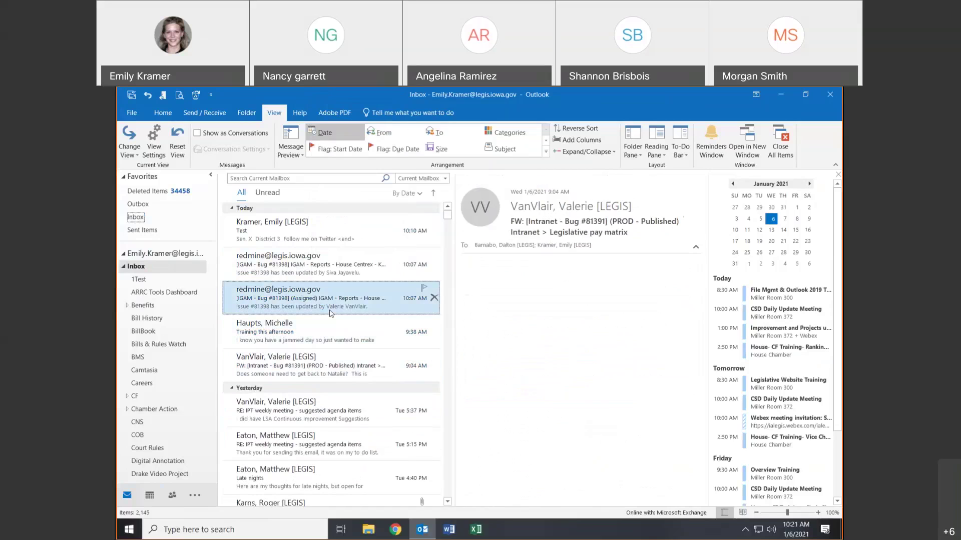
left_click(333, 278)
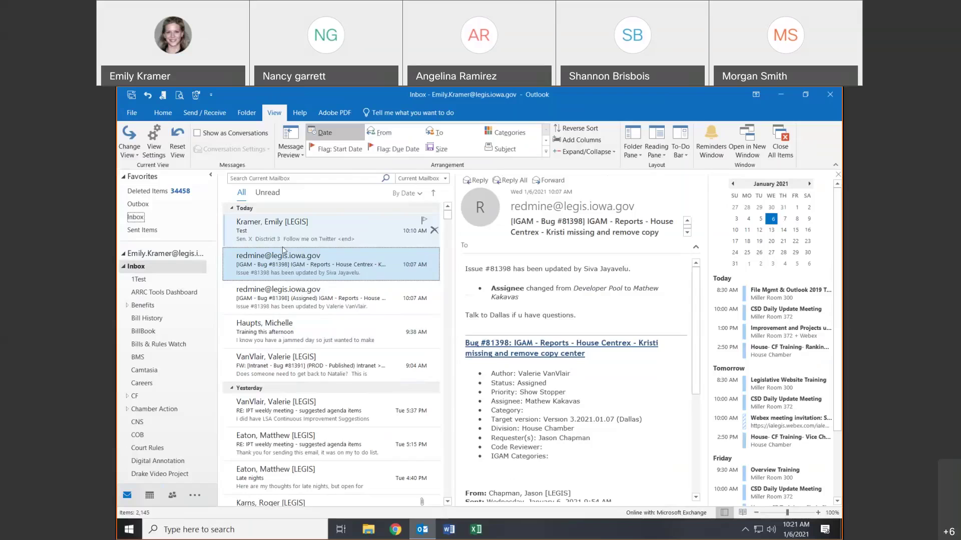
- Open the IGAM Bug #81398 redmine update in its own window, then close it
double_click(277, 269)
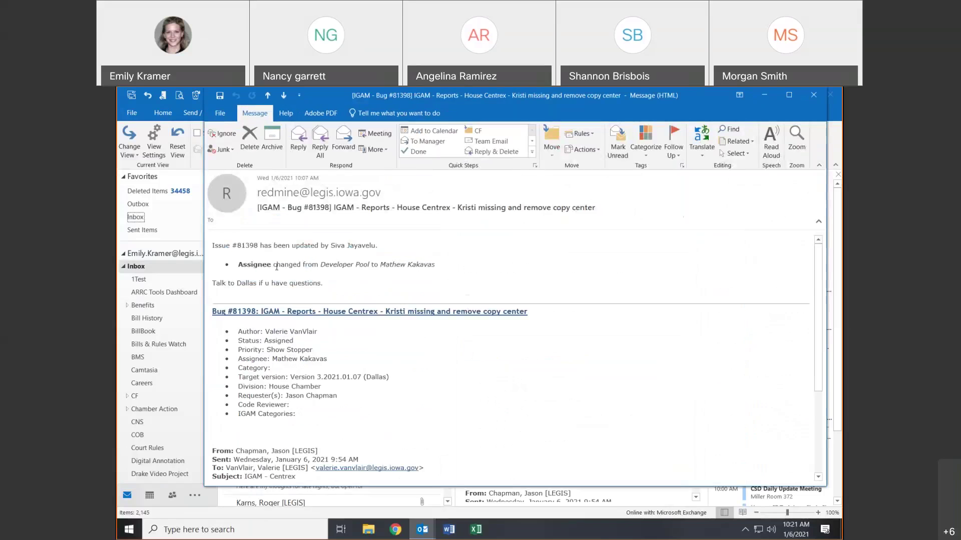
left_click(815, 95)
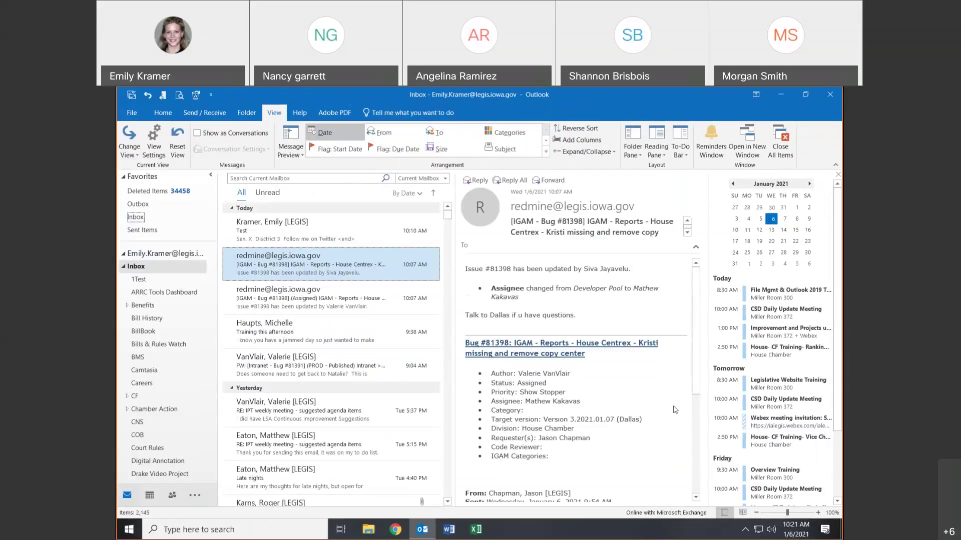
- Mark the first redmine update as unread and look through both bug updates
right_click(308, 271)
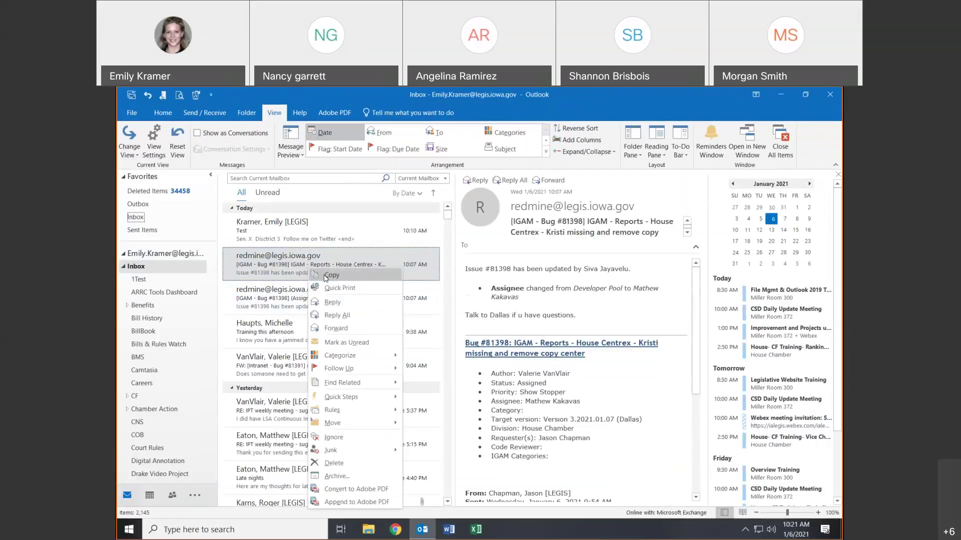
left_click(337, 342)
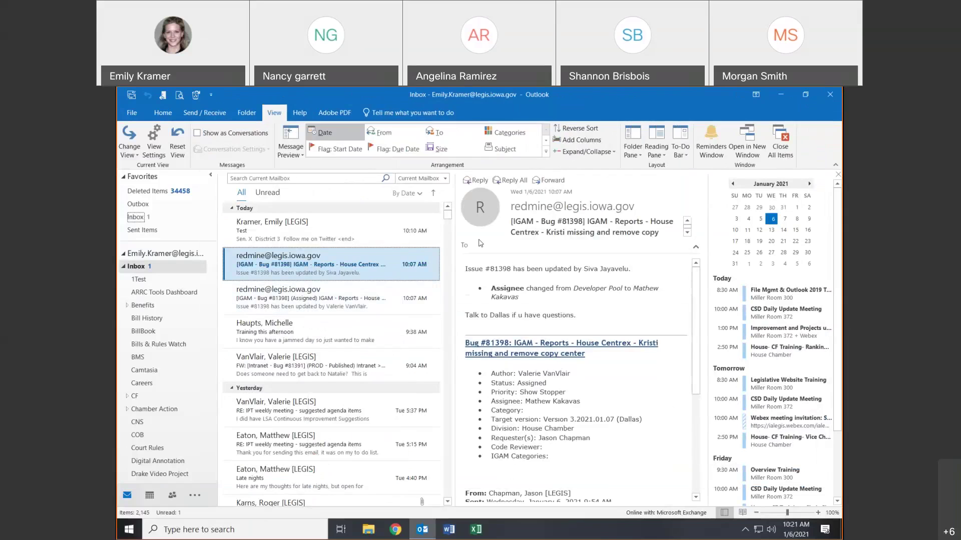
left_click(337, 291)
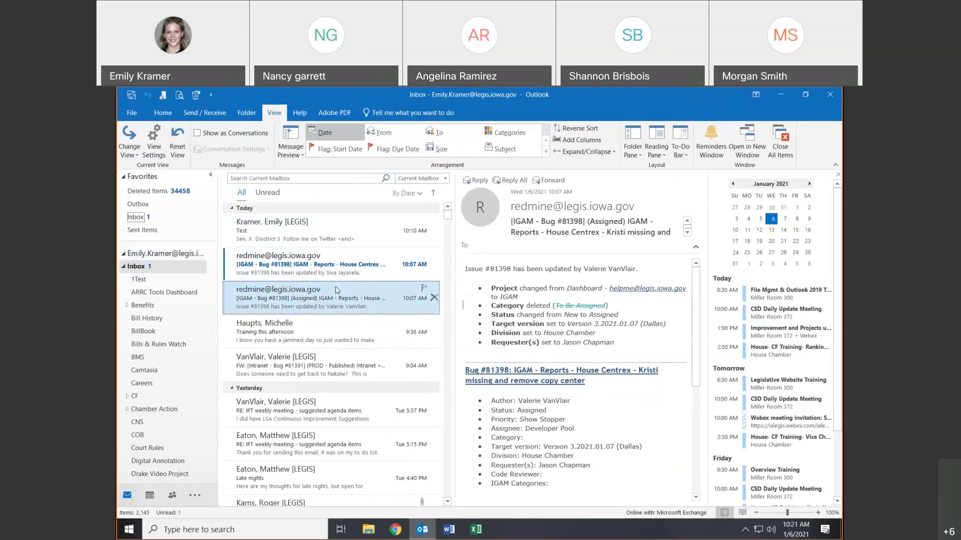
left_click(345, 265)
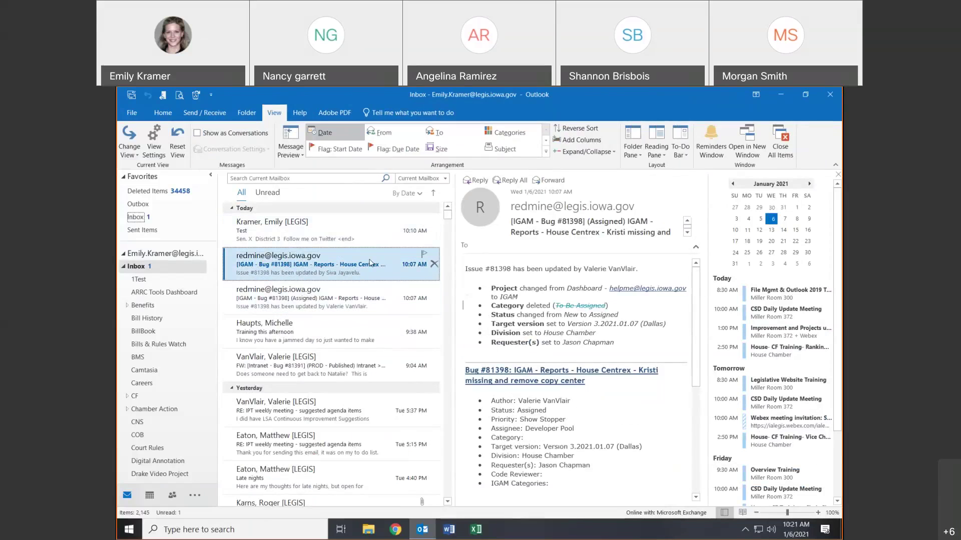
left_click(359, 295)
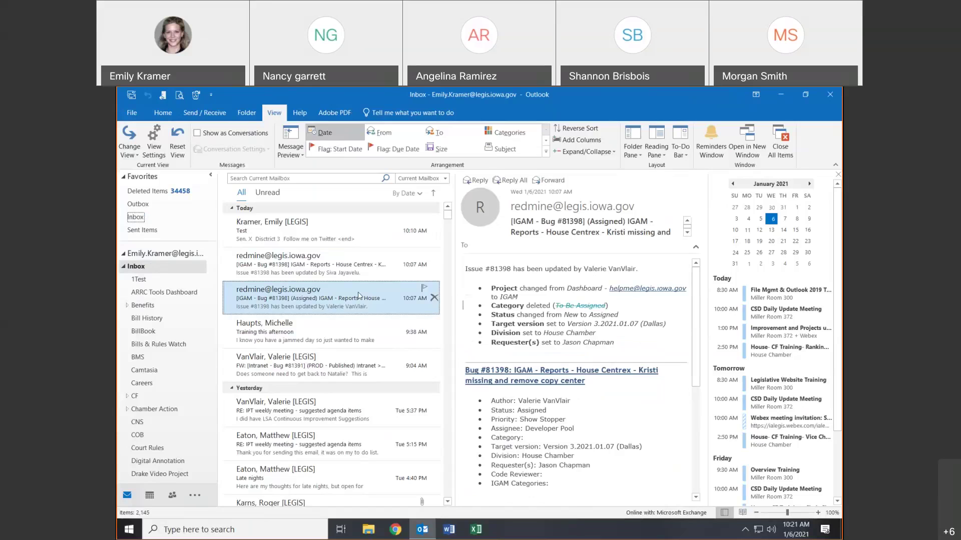
- Mark the redmine Bug #81398 (Assigned) update as unread, then open the Test message
right_click(358, 296)
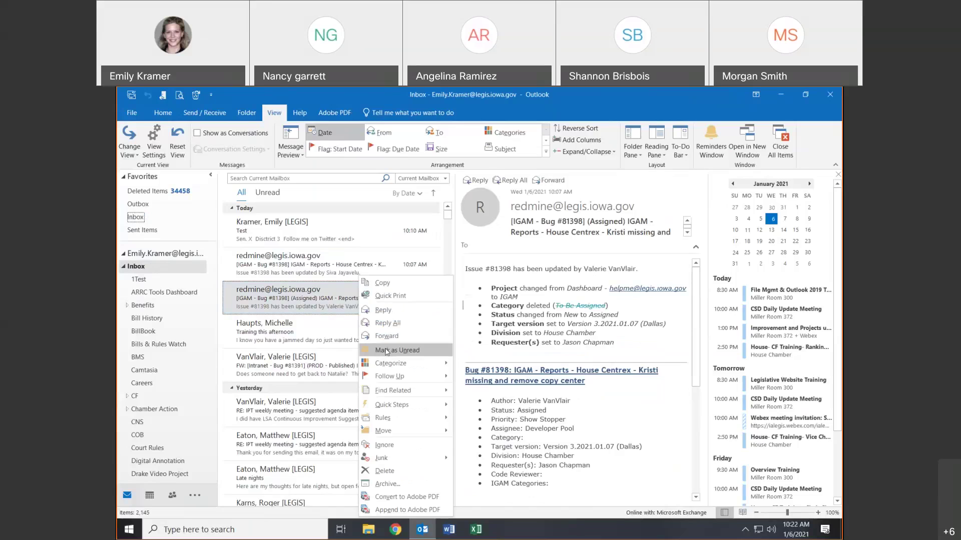
left_click(386, 351)
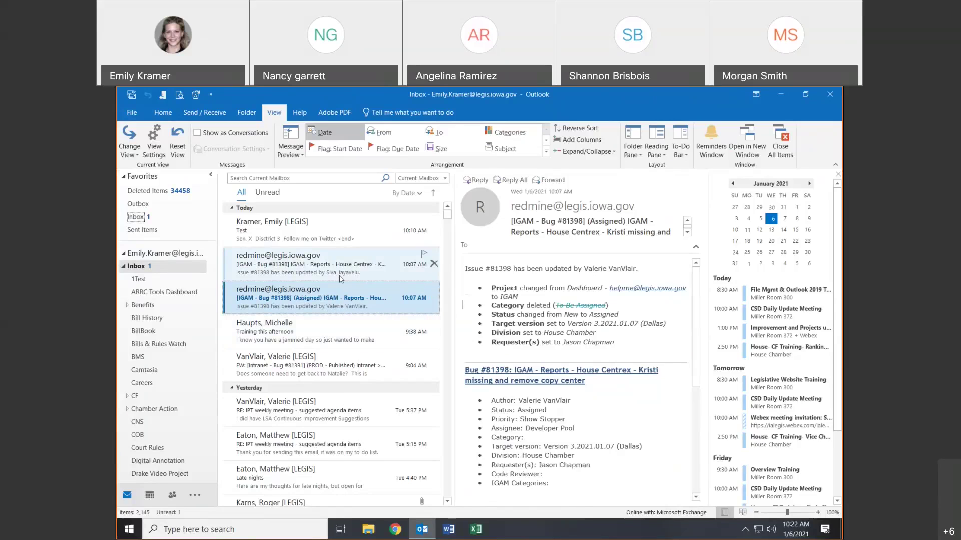
left_click(345, 231)
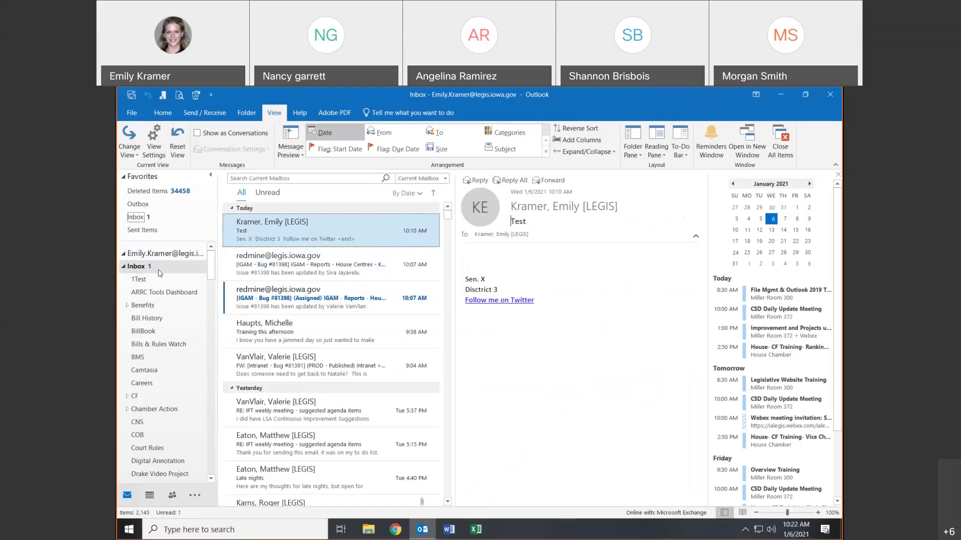
scroll(145, 276, "down", 1)
scroll(145, 276, "down", 6)
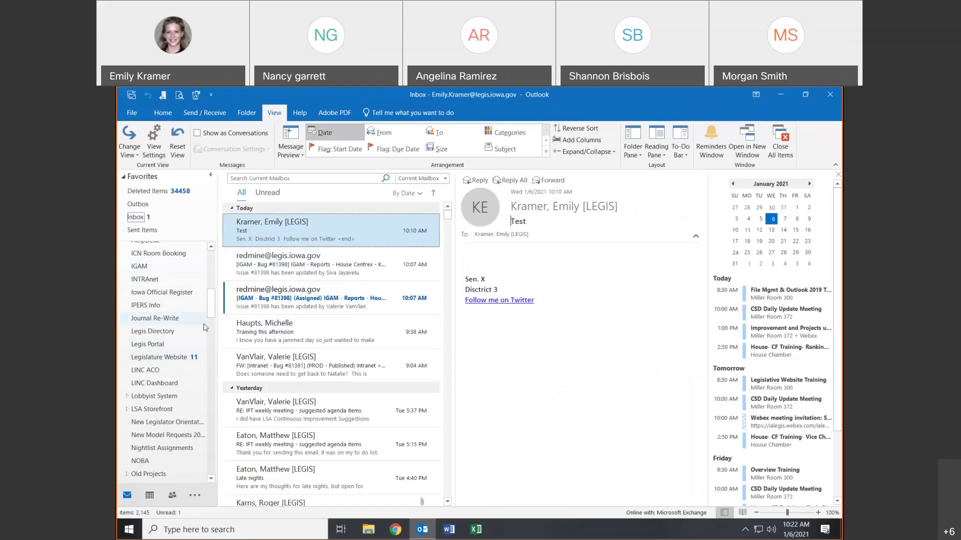
scroll(173, 267, "up", 7)
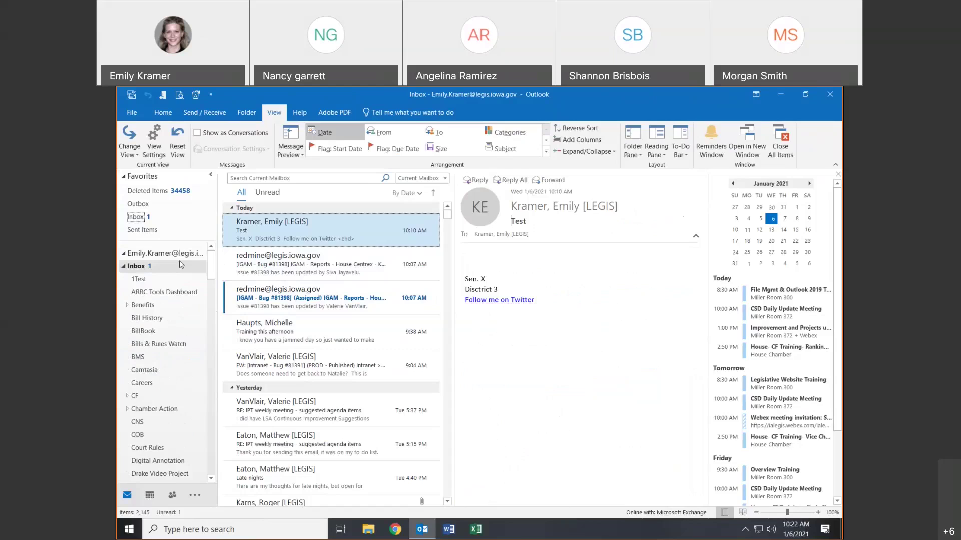
left_click(174, 268)
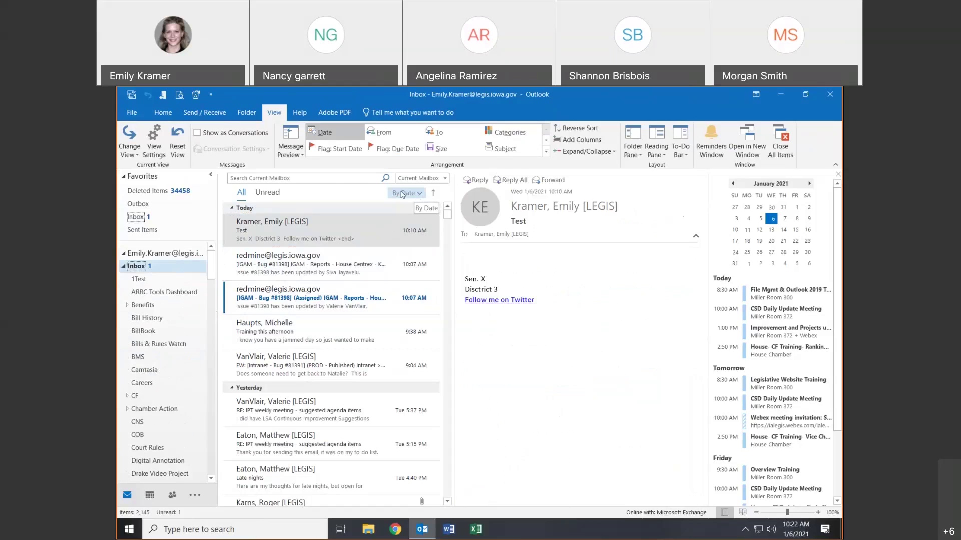
left_click(409, 193)
left_click(433, 194)
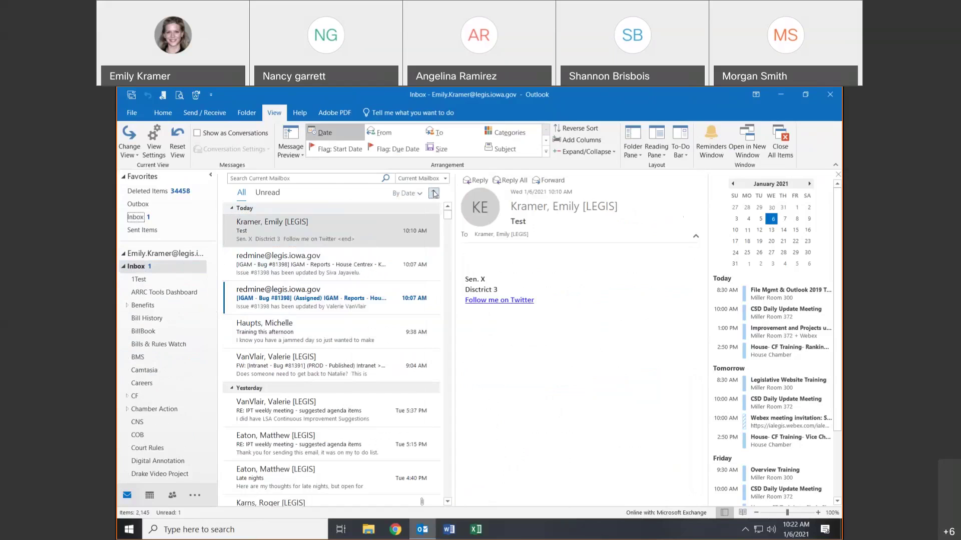
left_click(433, 193)
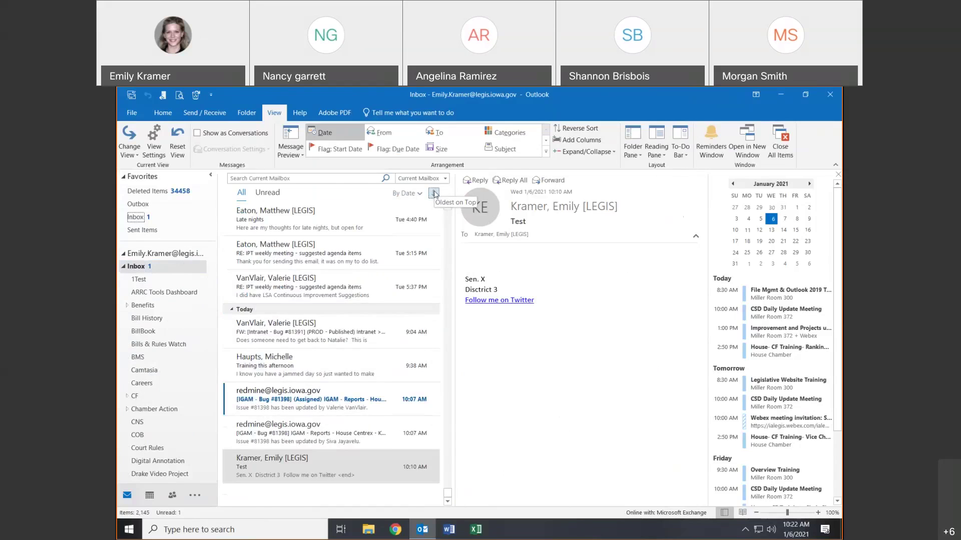
left_click(433, 193)
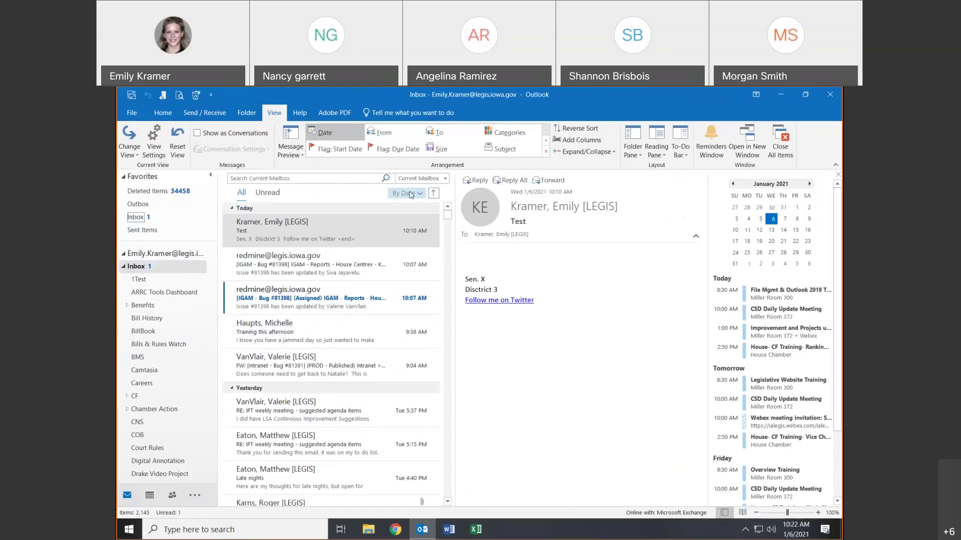
left_click(409, 194)
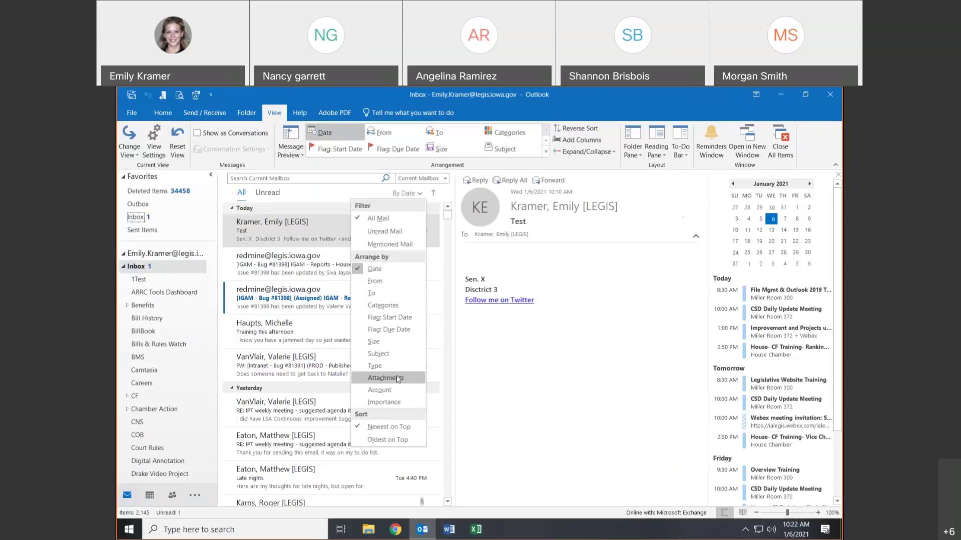
left_click(399, 193)
left_click(399, 194)
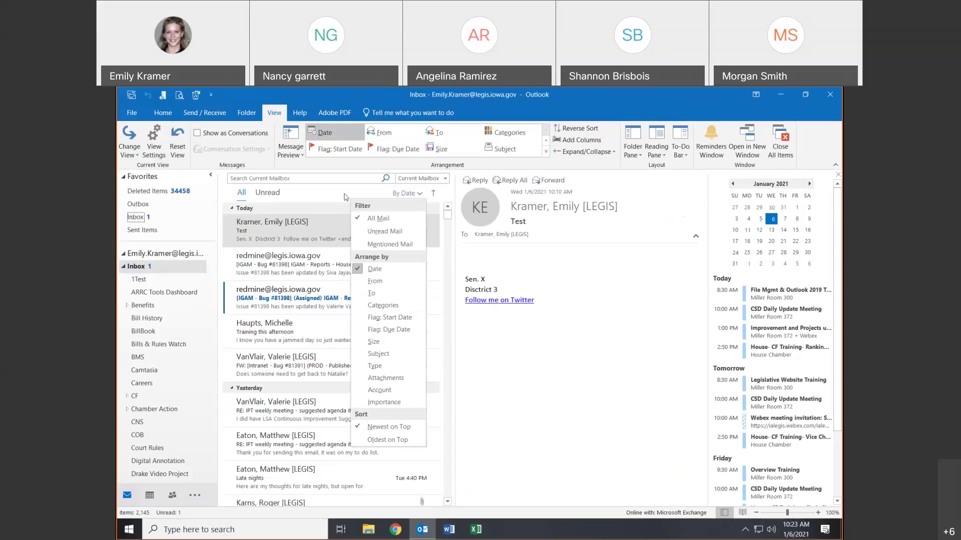
left_click(399, 193)
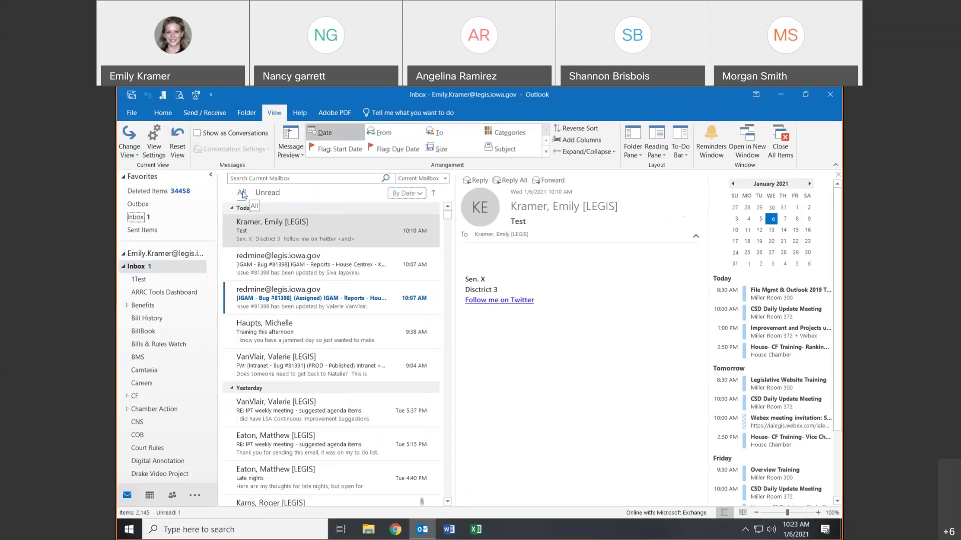
- Filter the list to Unread, switch back to All, and enter the Search Current Mailbox box
left_click(266, 194)
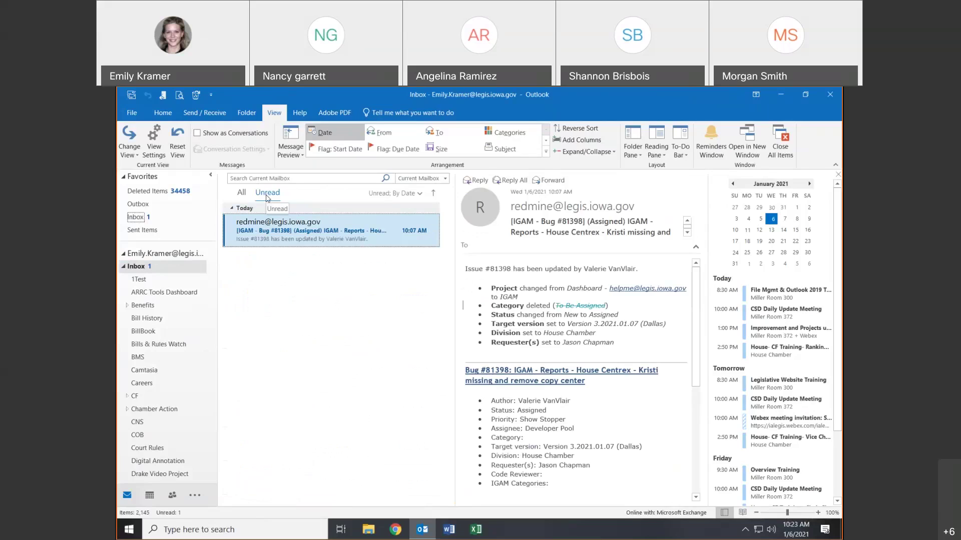
left_click(242, 194)
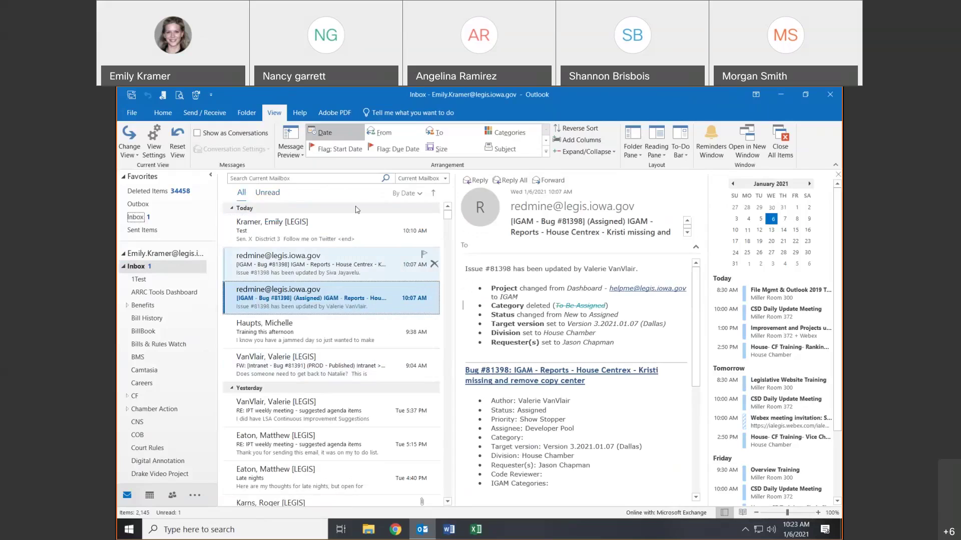
left_click(326, 180)
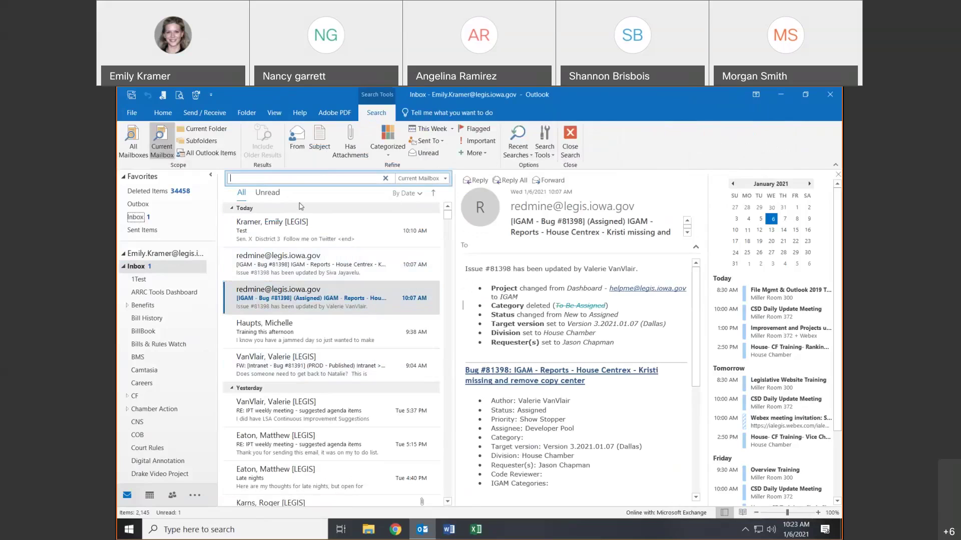
- Search the mailbox for 'mitch', rerun the recent search, check the scope, then clear it
type("social calendar")
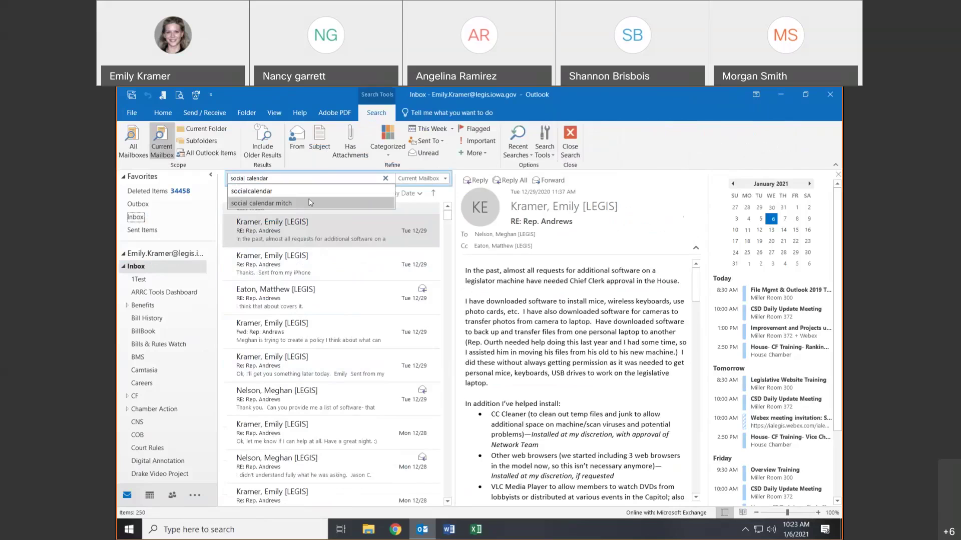
type("mitch")
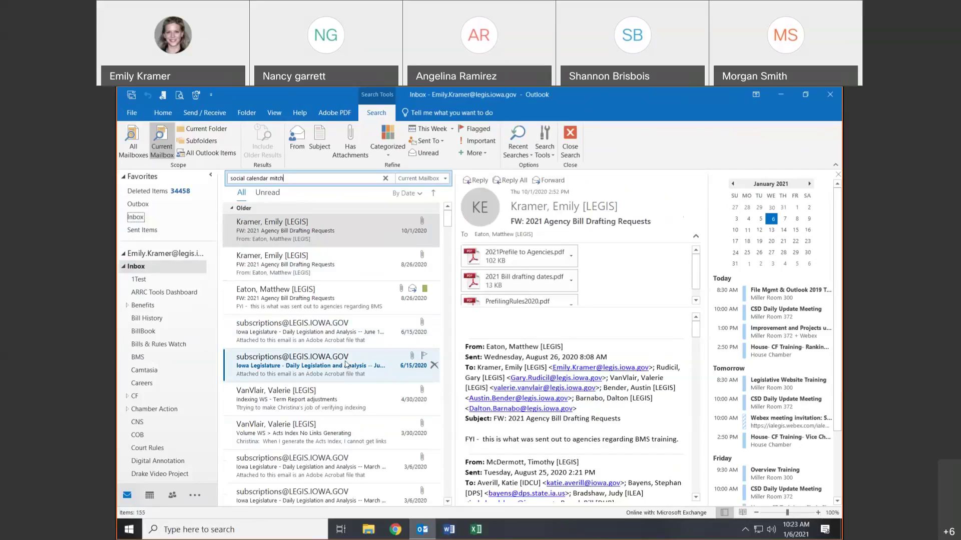
key("BackSpace")
key("BackSpace")
key("BackSpace")
key("BackSpace")
key("BackSpace")
key("BackSpace")
key("BackSpace")
key("BackSpace")
key("BackSpace")
key("BackSpace")
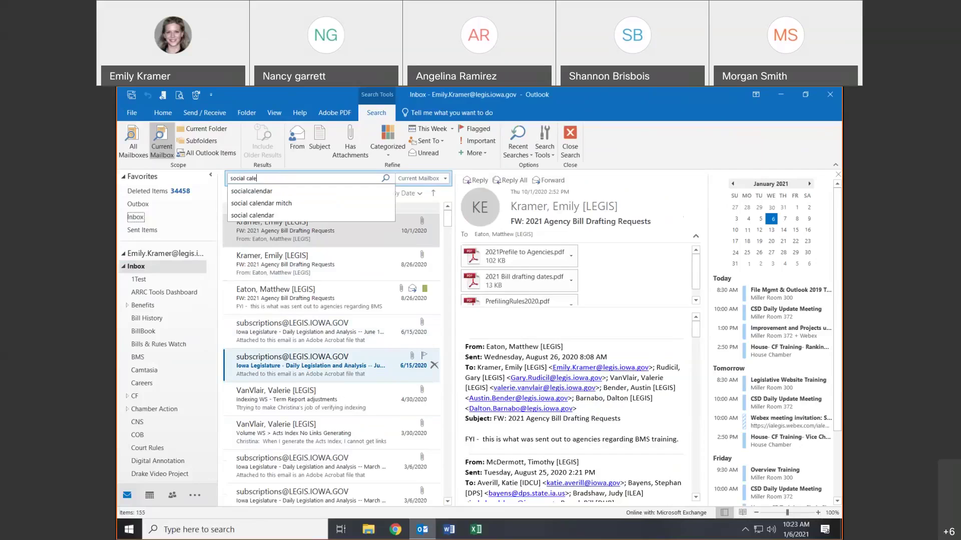
key("BackSpace")
key("BackSpace")
key("BackSpace")
key("BackSpace")
key("BackSpace")
key("BackSpace")
key("BackSpace")
key("BackSpace")
key("BackSpace")
key("BackSpace")
key("BackSpace")
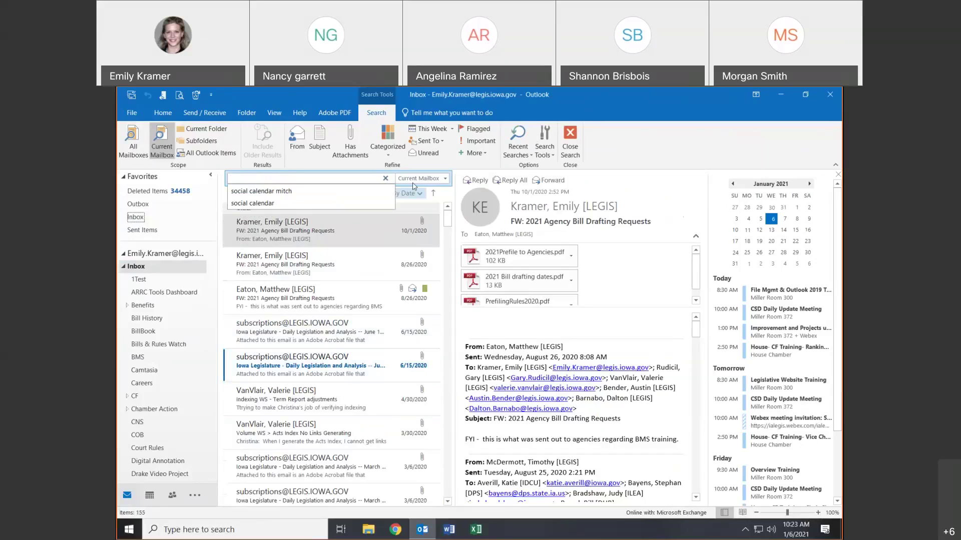
left_click(386, 179)
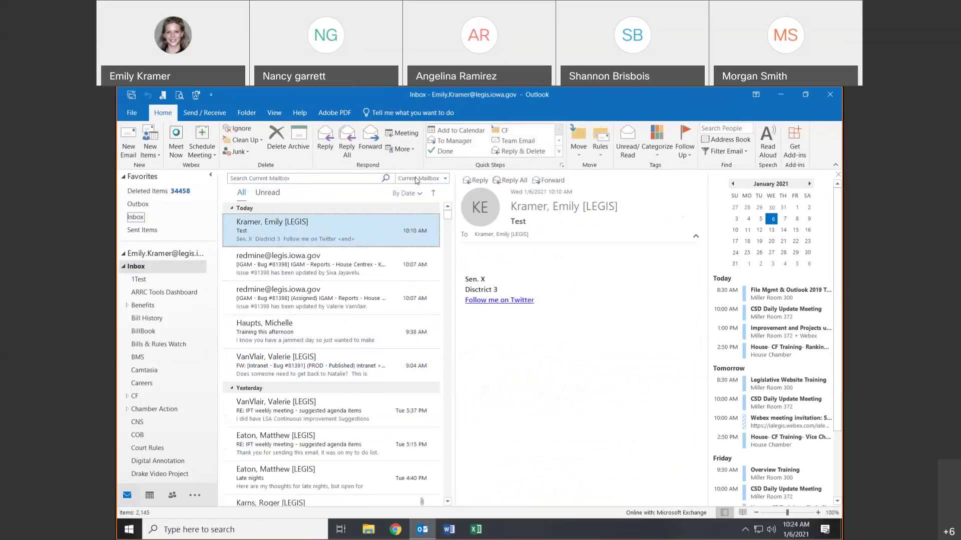
left_click(417, 179)
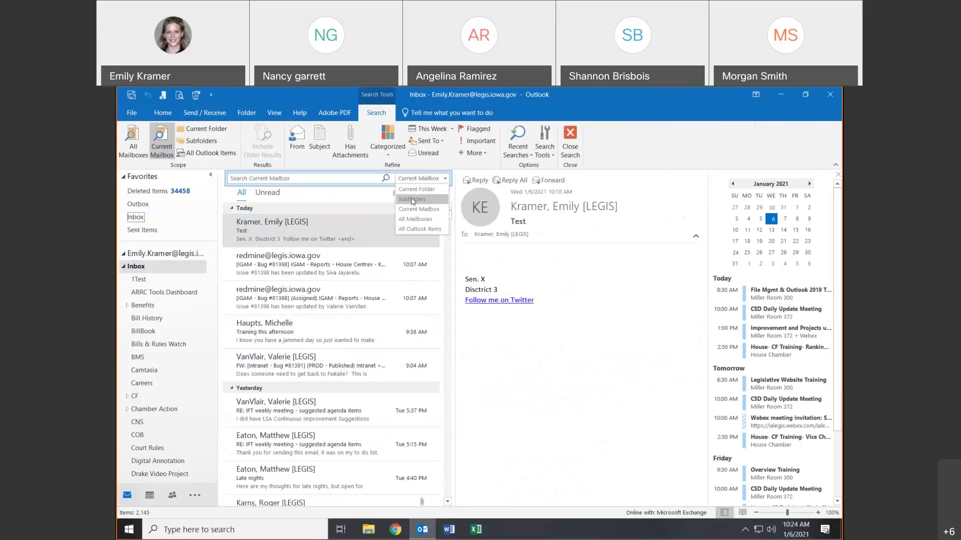
left_click(332, 179)
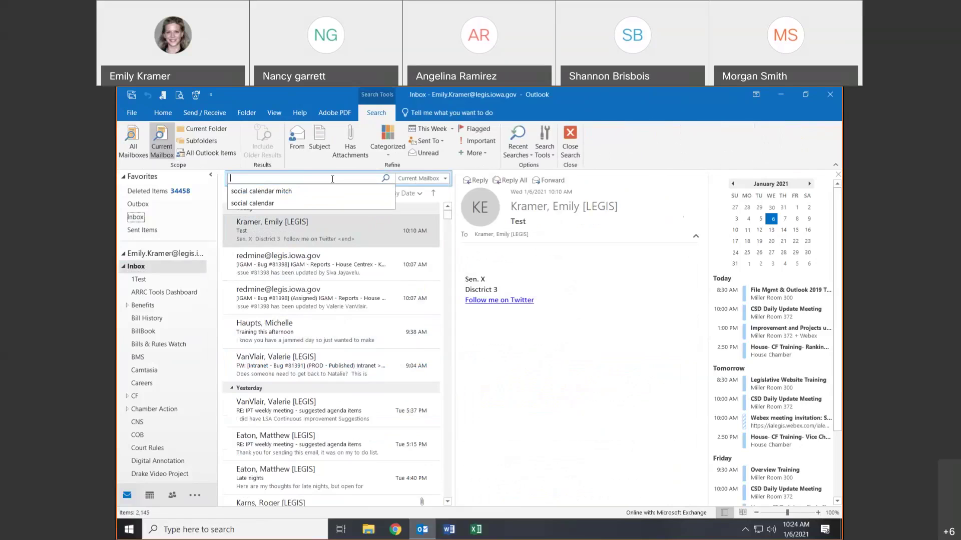
left_click(303, 194)
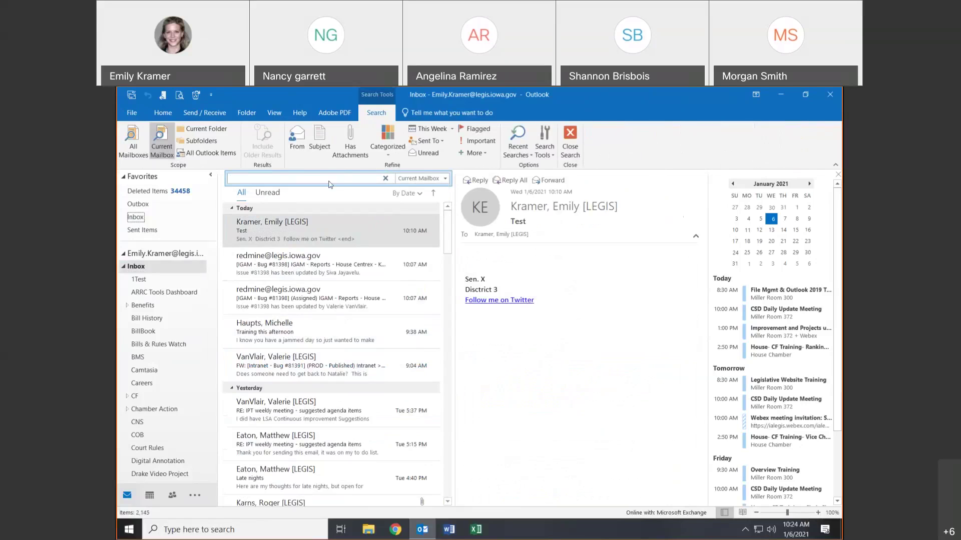
left_click(399, 179)
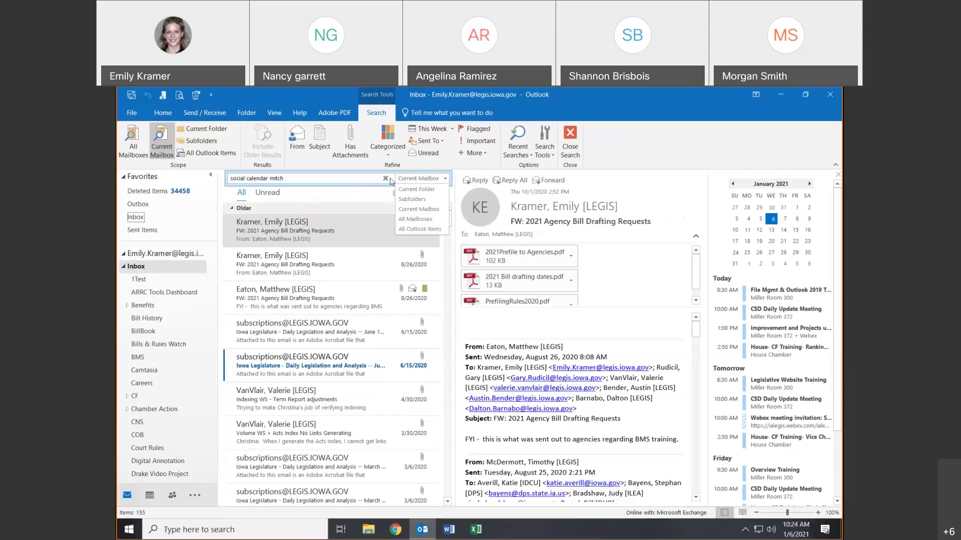
left_click(386, 178)
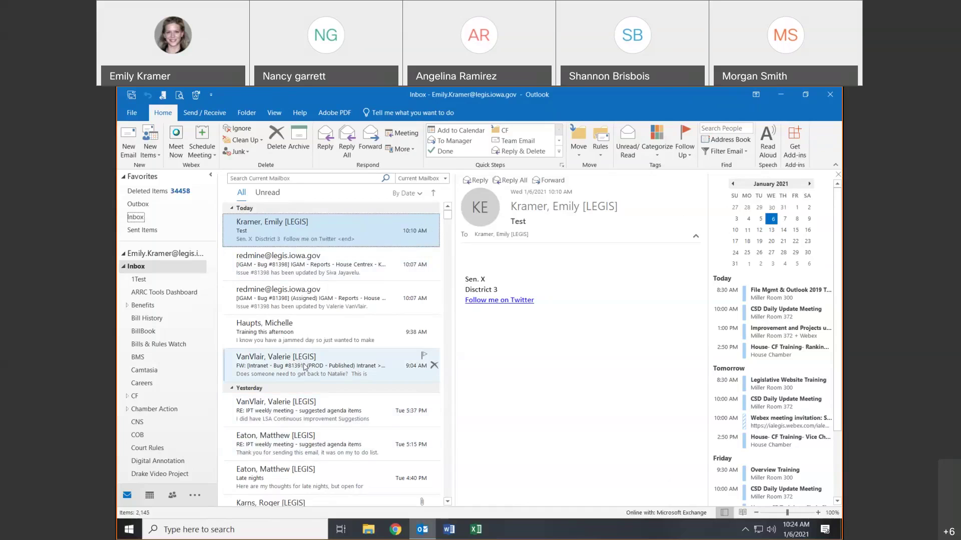
- Open the RE: Storefront Free Included Download message further down the Inbox
scroll(304, 367, "down", 1)
scroll(304, 367, "down", 2)
scroll(304, 367, "down", 1)
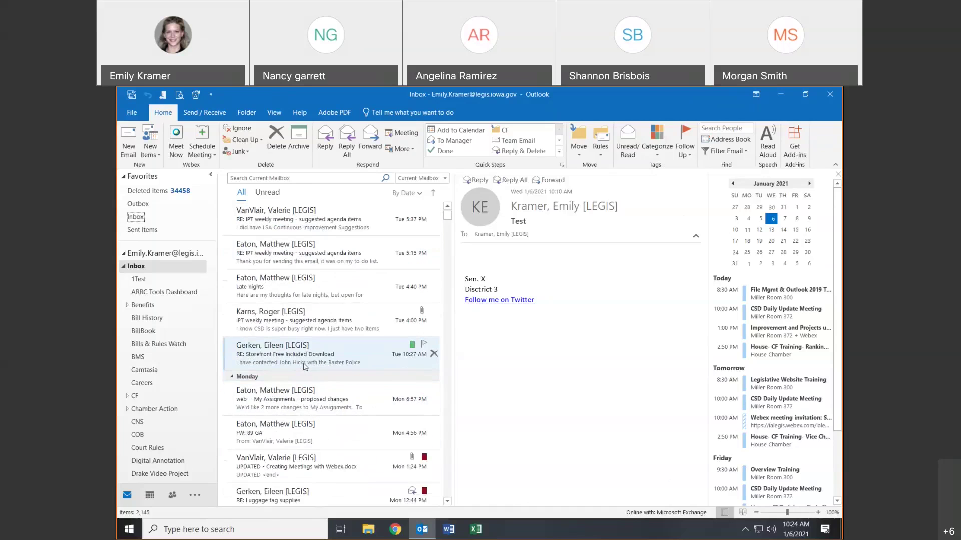
left_click(304, 366)
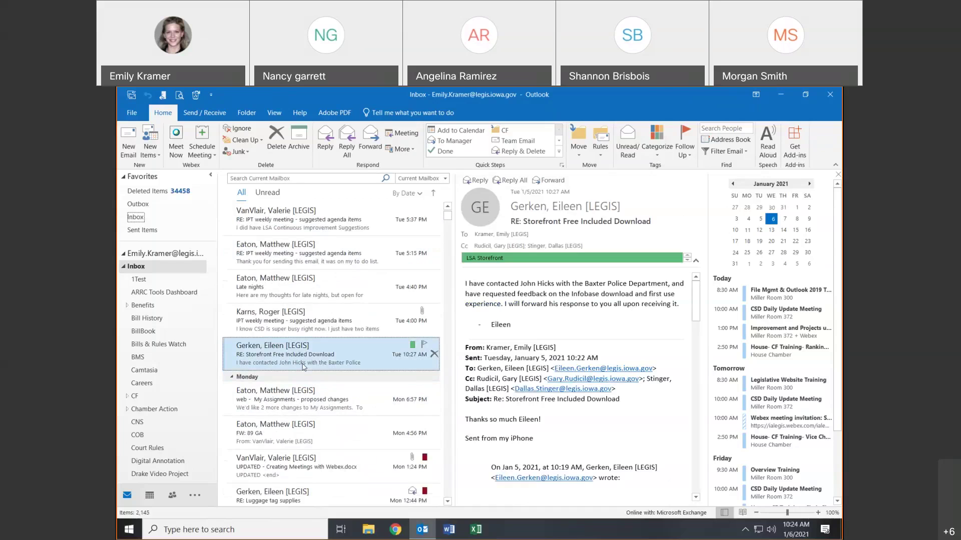
- Reply to today's Test message from its context menu and send the inline reply
right_click(304, 367)
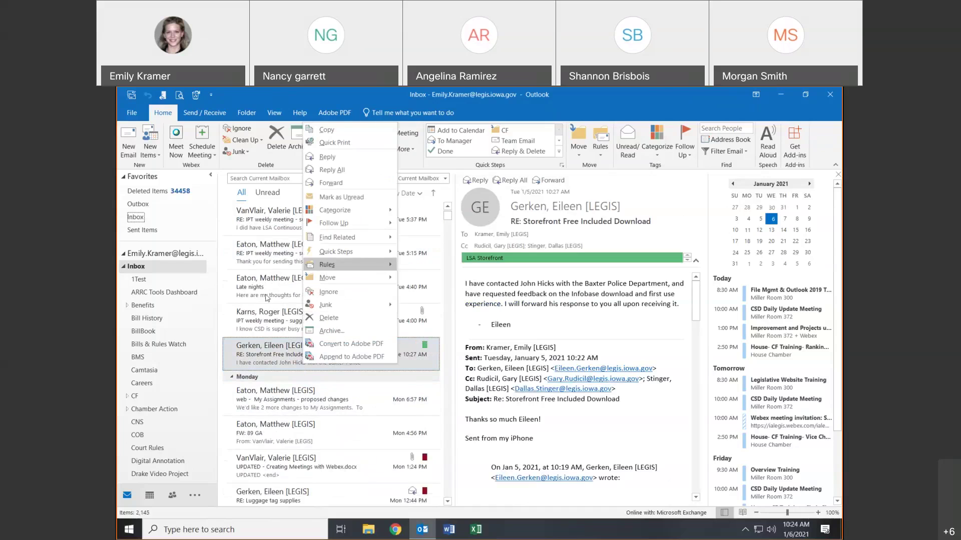
key("Escape")
scroll(311, 286, "up", 3)
scroll(310, 285, "up", 2)
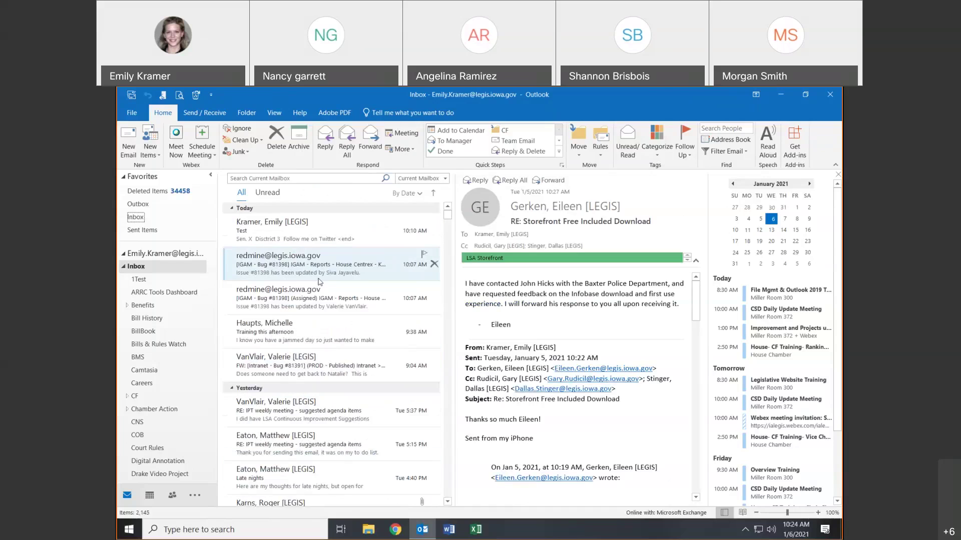
left_click(311, 243)
right_click(311, 244)
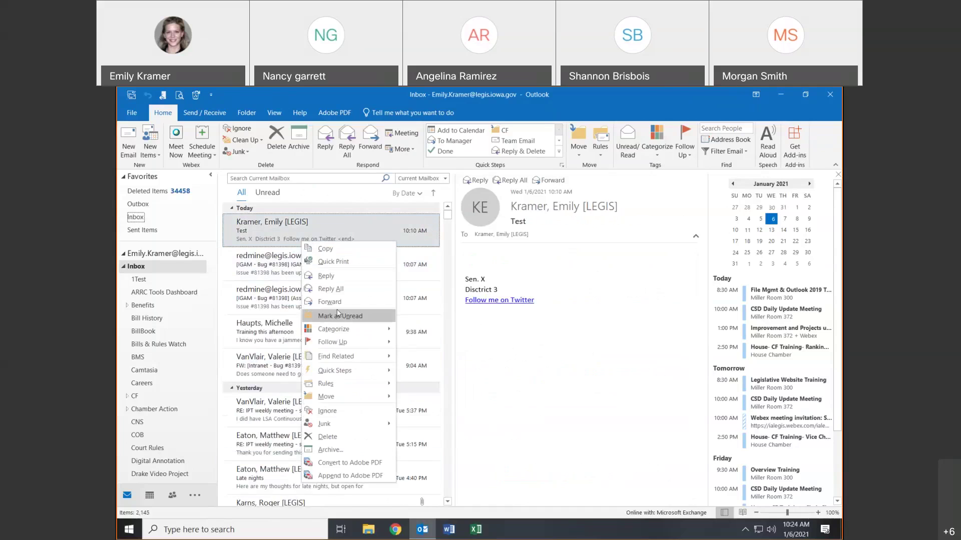
left_click(325, 276)
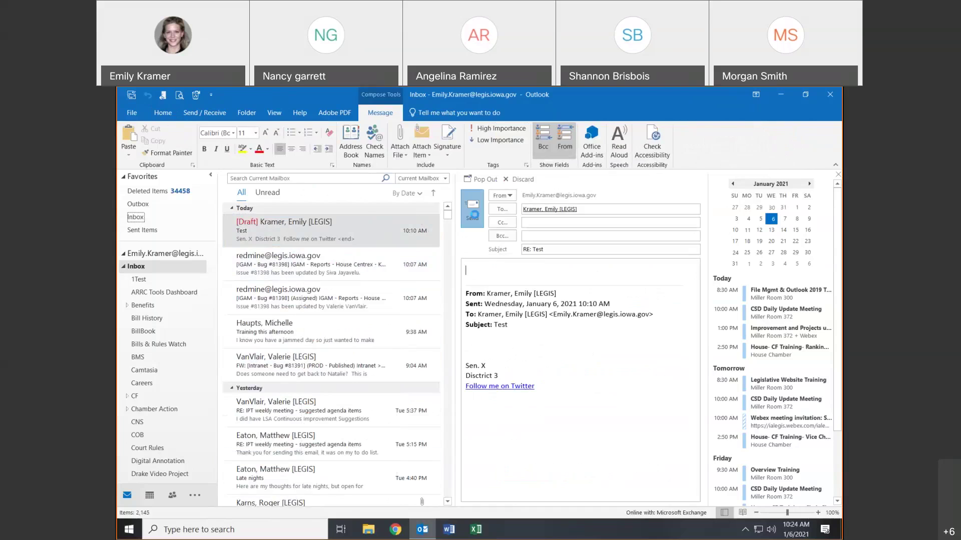
left_click(475, 215)
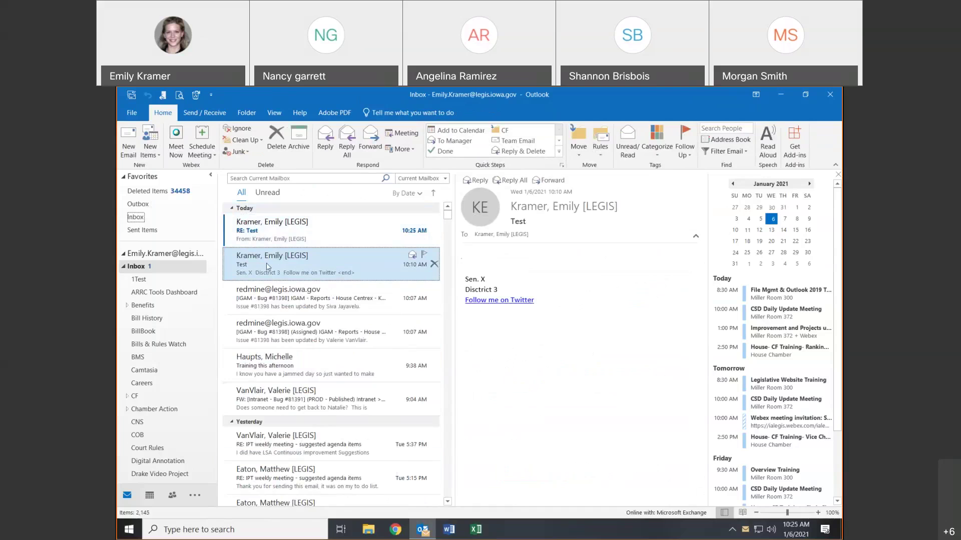
key("Up")
key("Down")
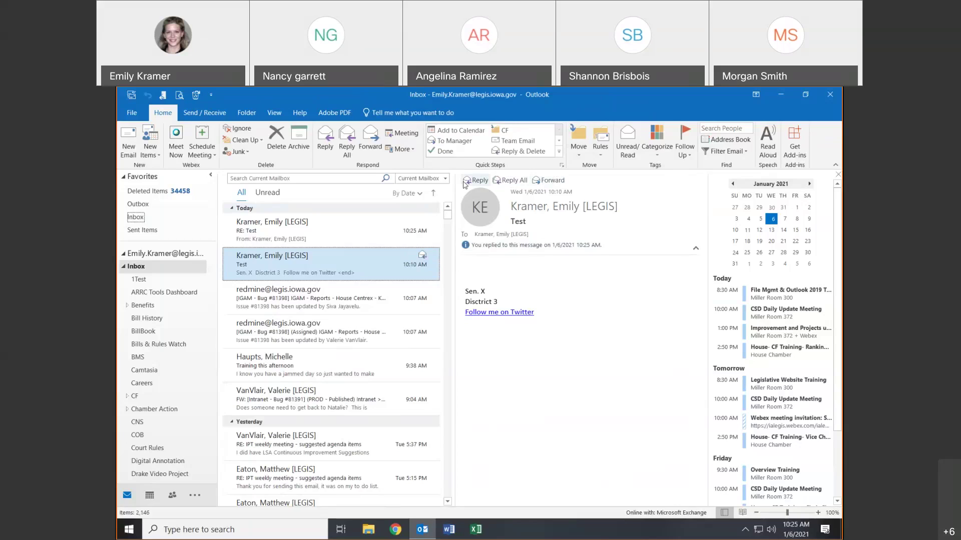
- Dismiss the 'You replied' notice option, then view the RE: Test reply, briefly in its own window
left_click(486, 247)
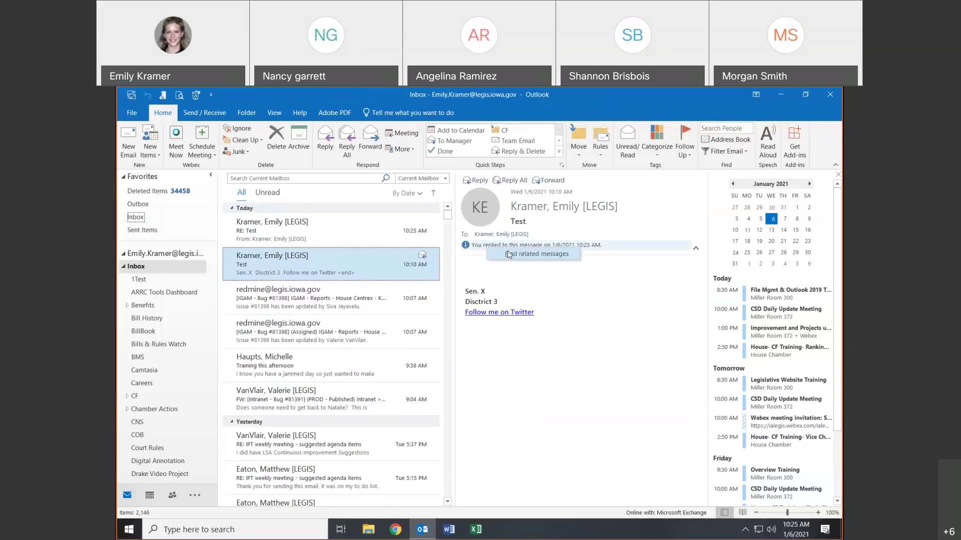
left_click(478, 271)
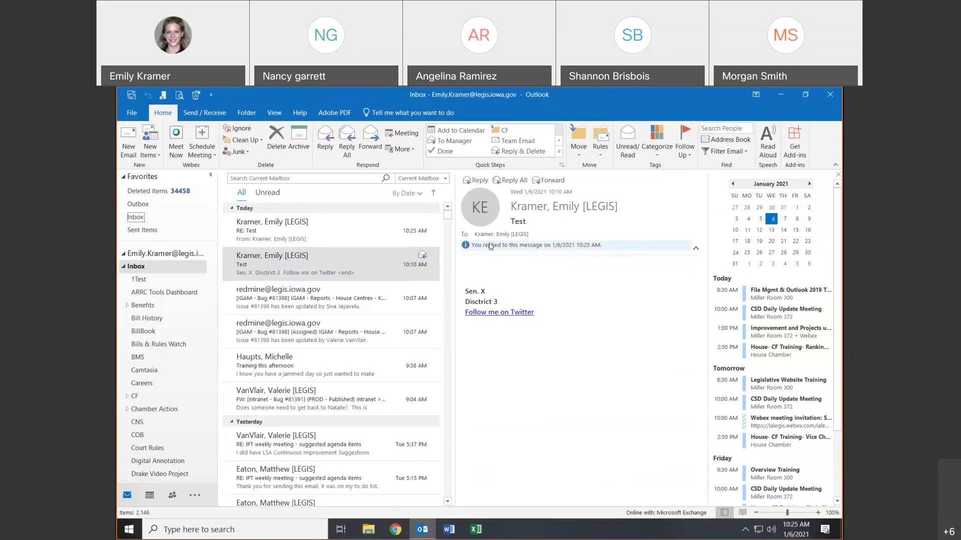
left_click(353, 230)
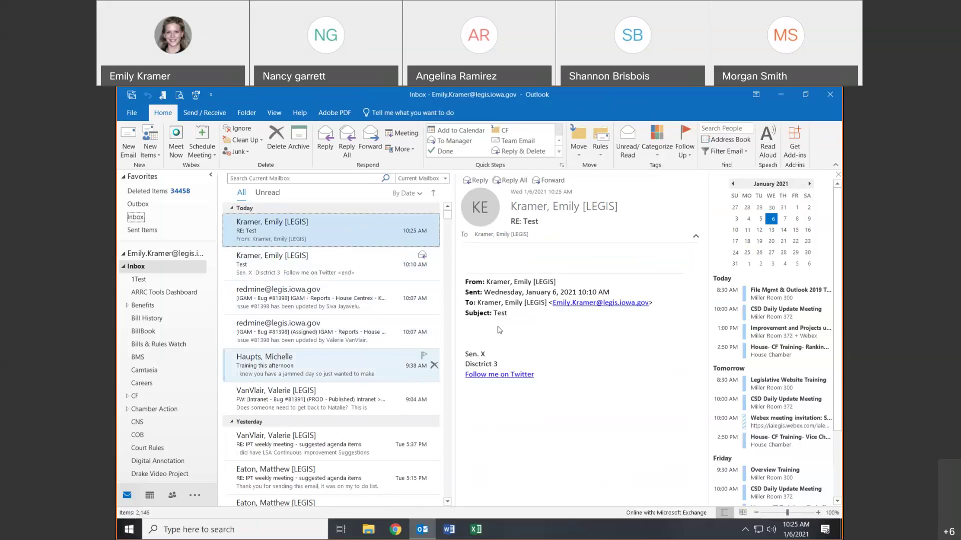
double_click(361, 230)
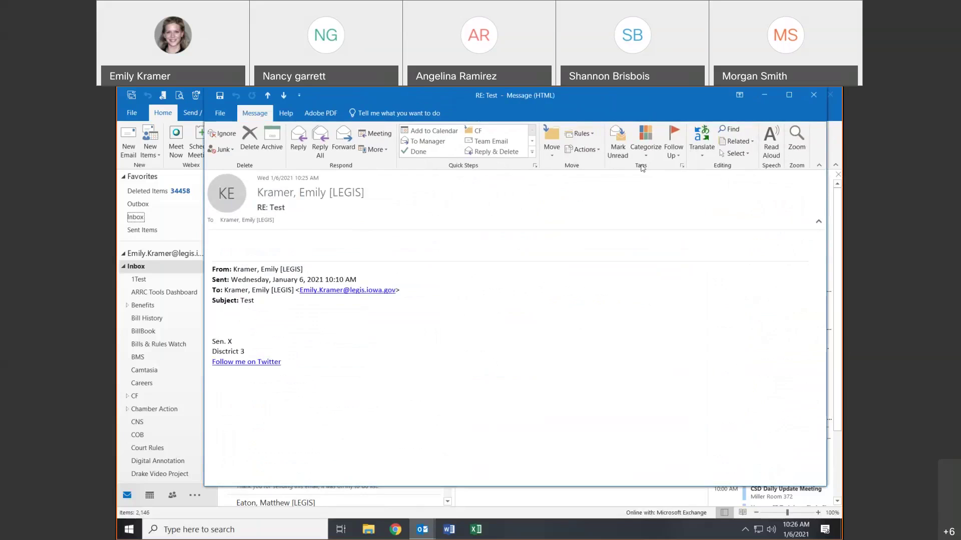
left_click(815, 95)
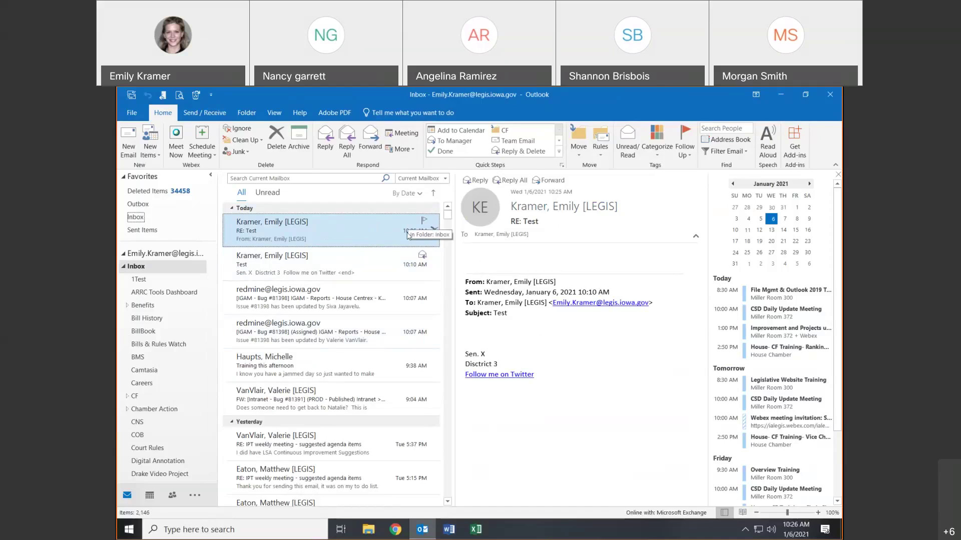
- Open the Categorize list for the 10:25 AM RE: Test reply, showing CF, Fees and Training
right_click(400, 223)
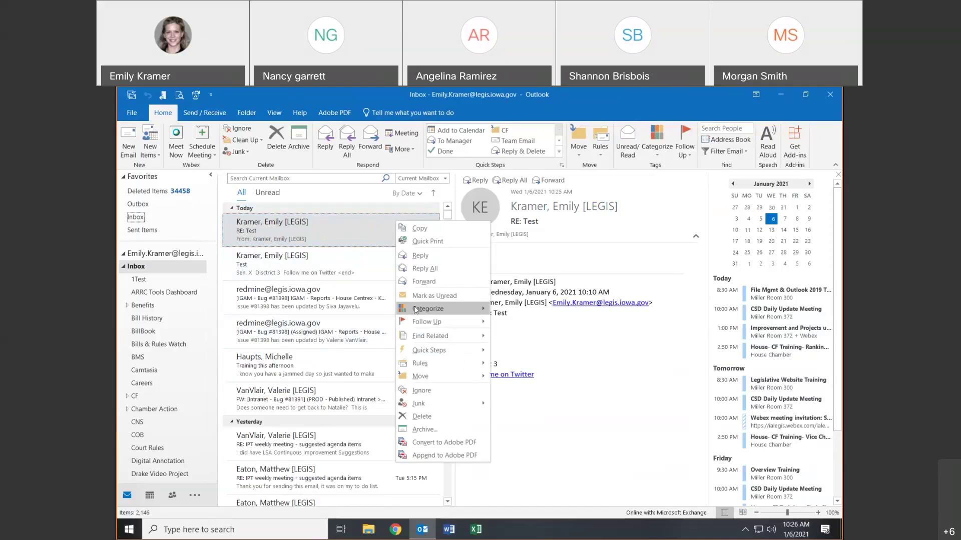
mouse_move(415, 310)
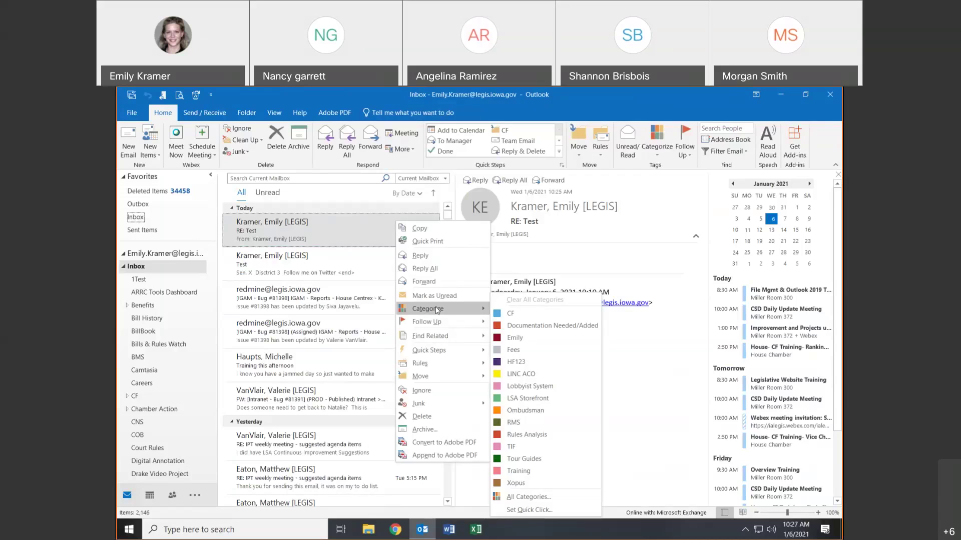
right_click(423, 216)
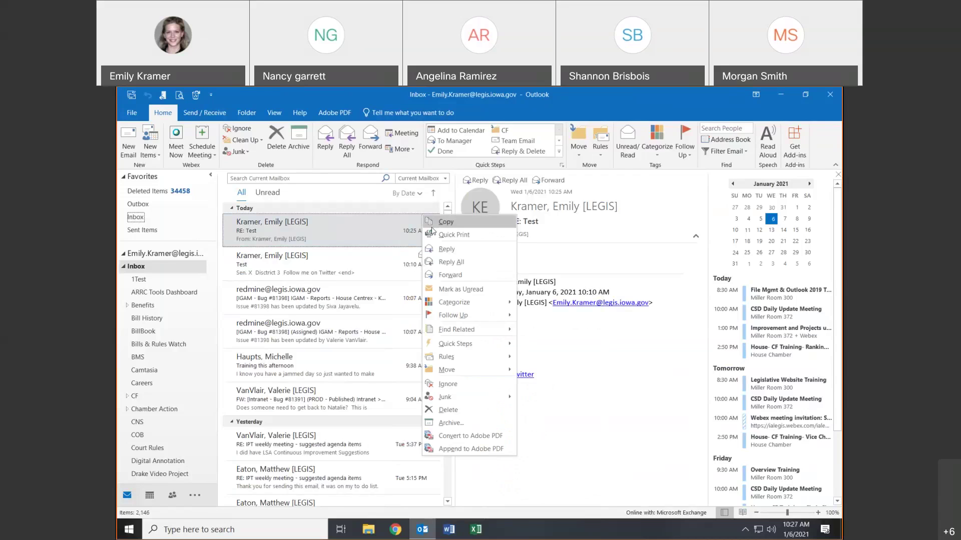
mouse_move(453, 306)
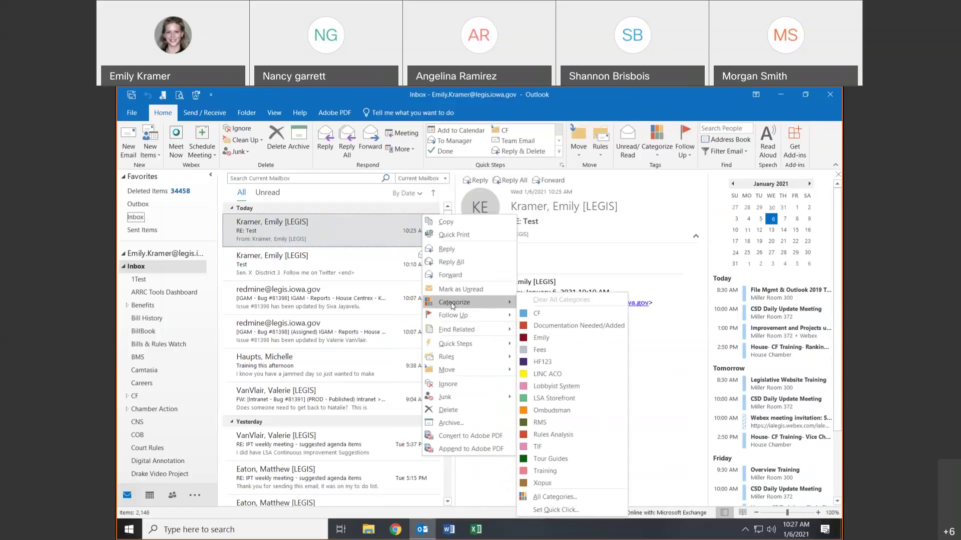
key("Escape")
key("Escape")
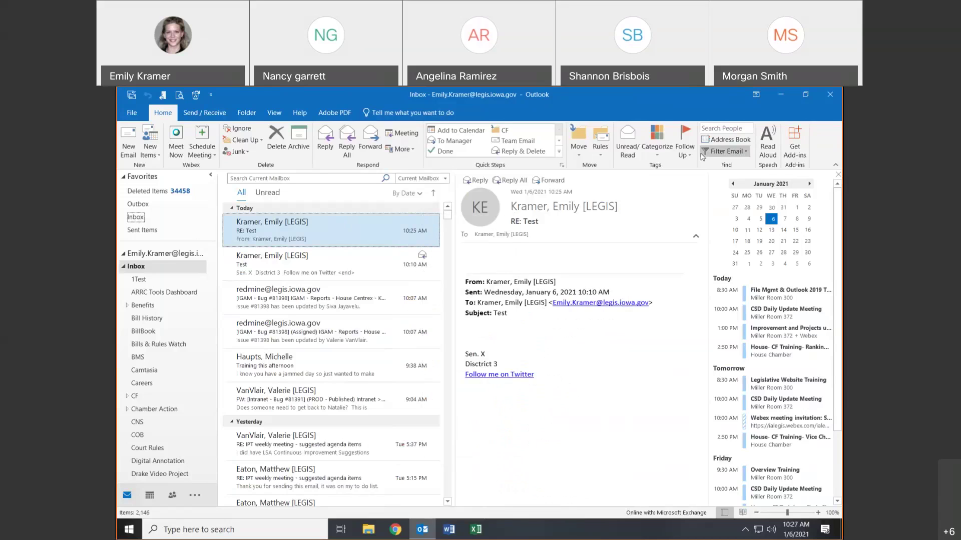
left_click(653, 141)
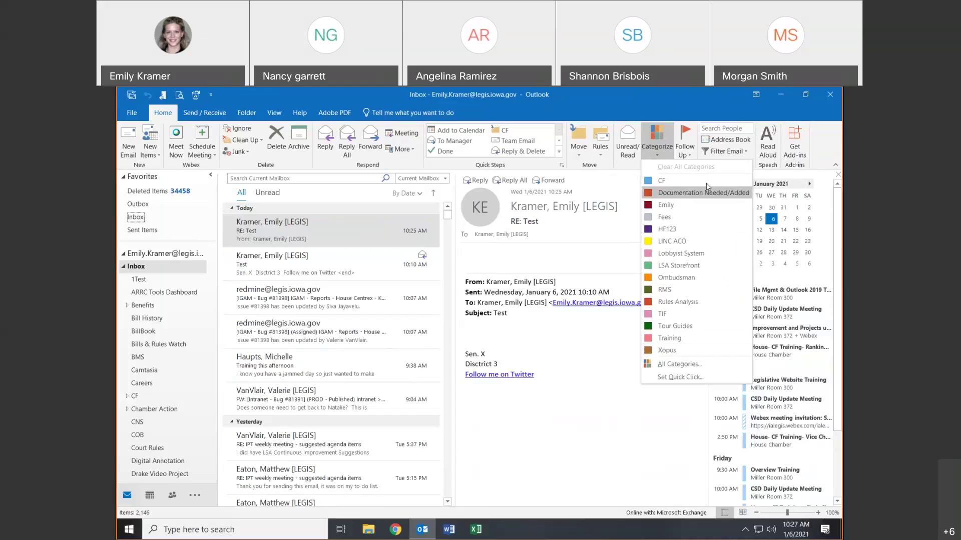
- Create a new gray color category named 'HF 345'
left_click(681, 364)
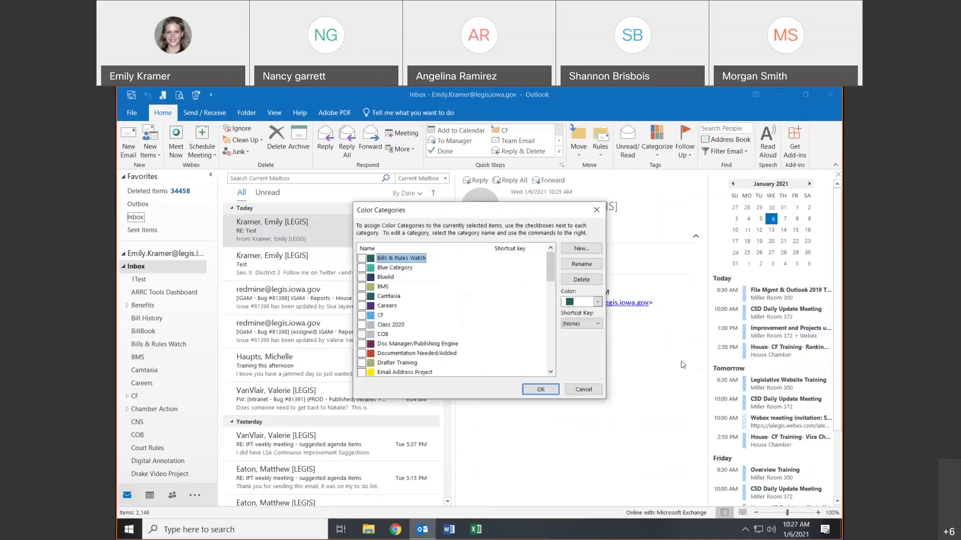
left_click(594, 249)
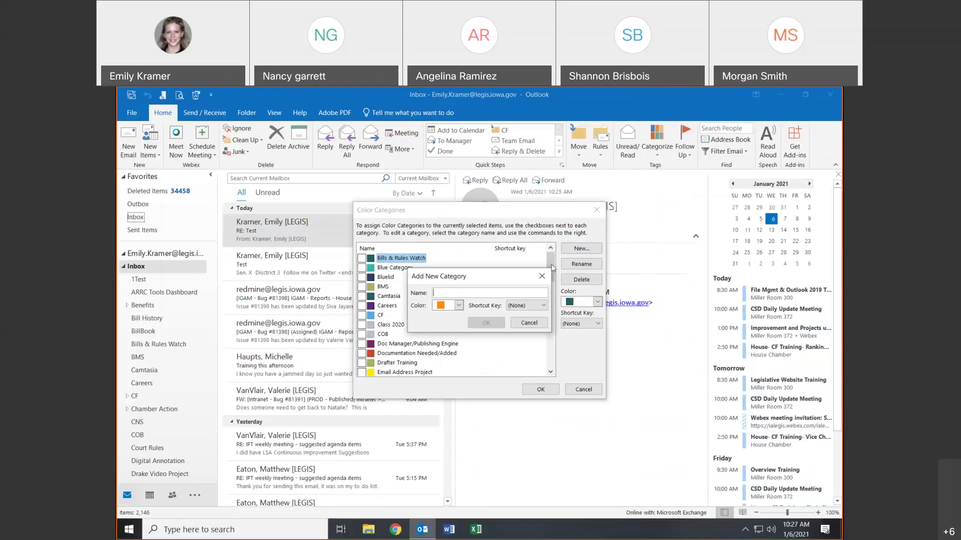
type("HF 345")
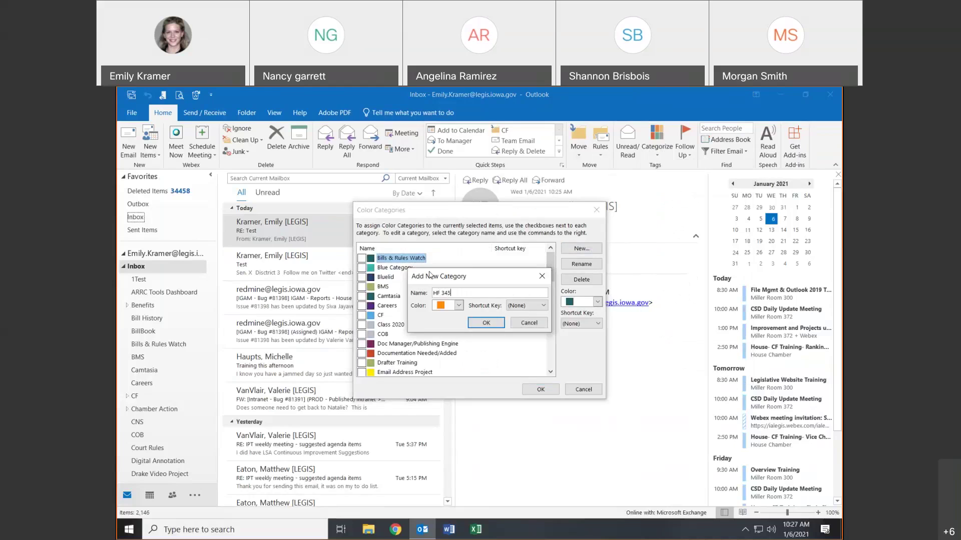
left_click(459, 306)
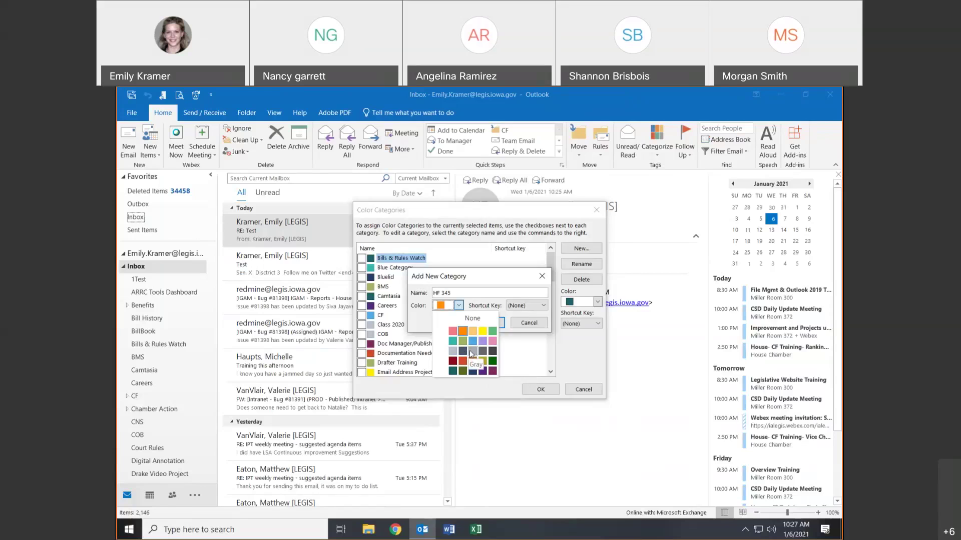
left_click(471, 353)
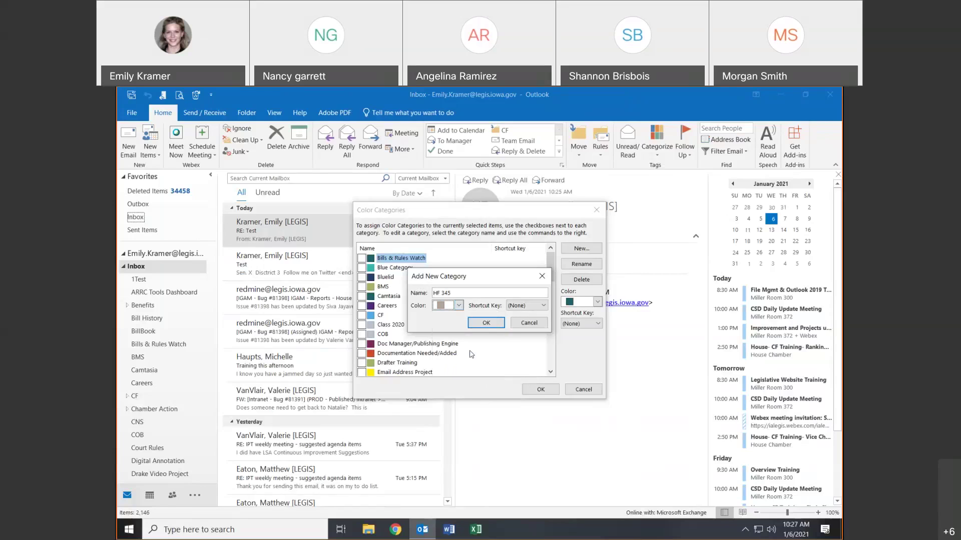
left_click(493, 323)
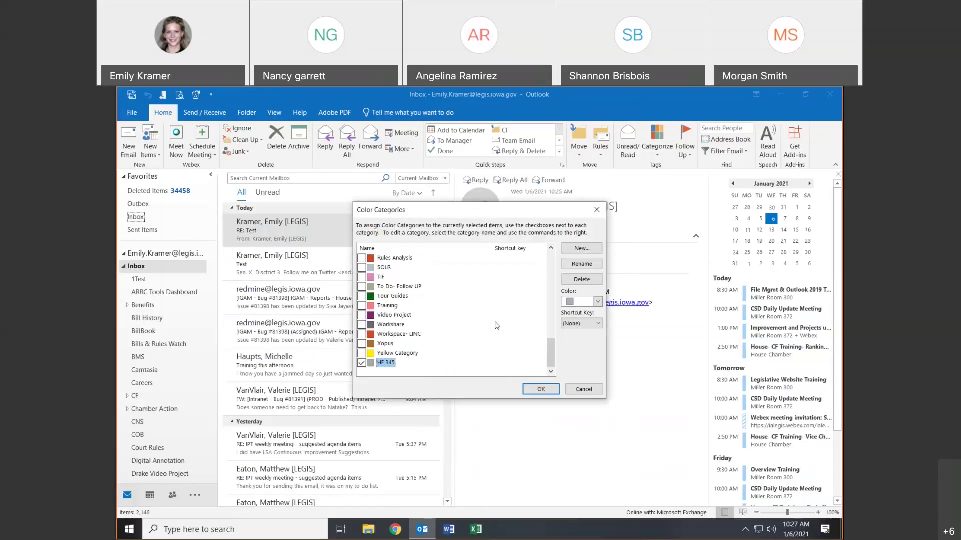
- Tick the Training, Rules Analysis and RMS categories for RE: Test and apply them
left_click(369, 353)
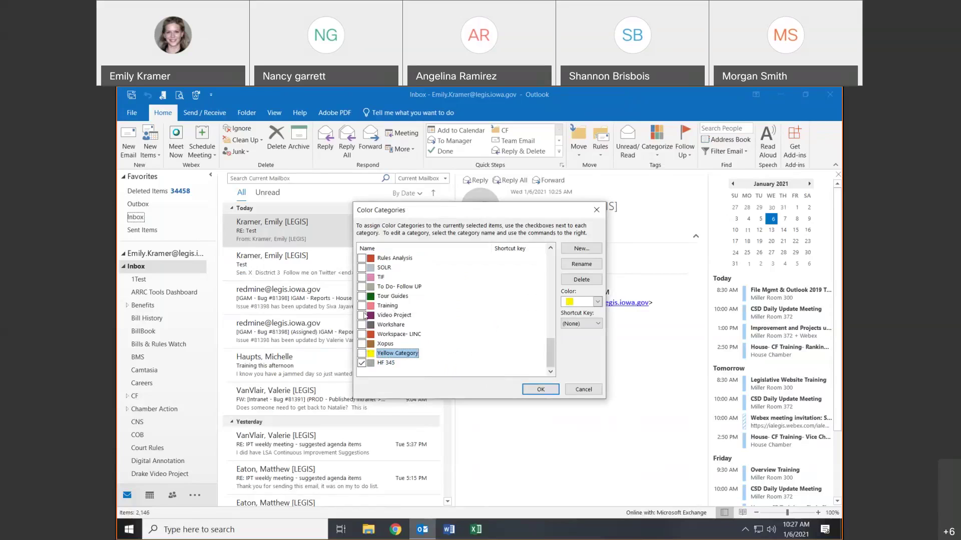
left_click(362, 307)
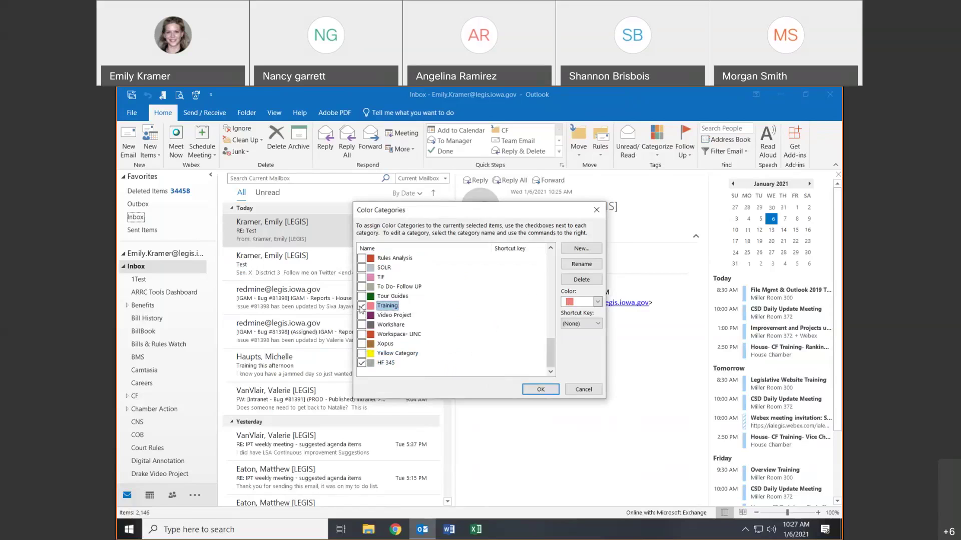
left_click(362, 258)
scroll(369, 318, "up", 1)
left_click(361, 276)
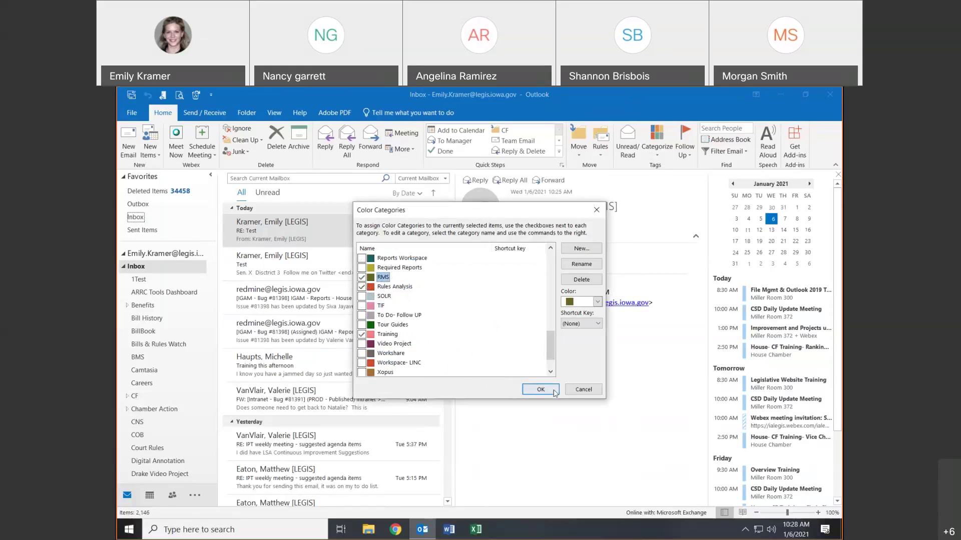
left_click(540, 389)
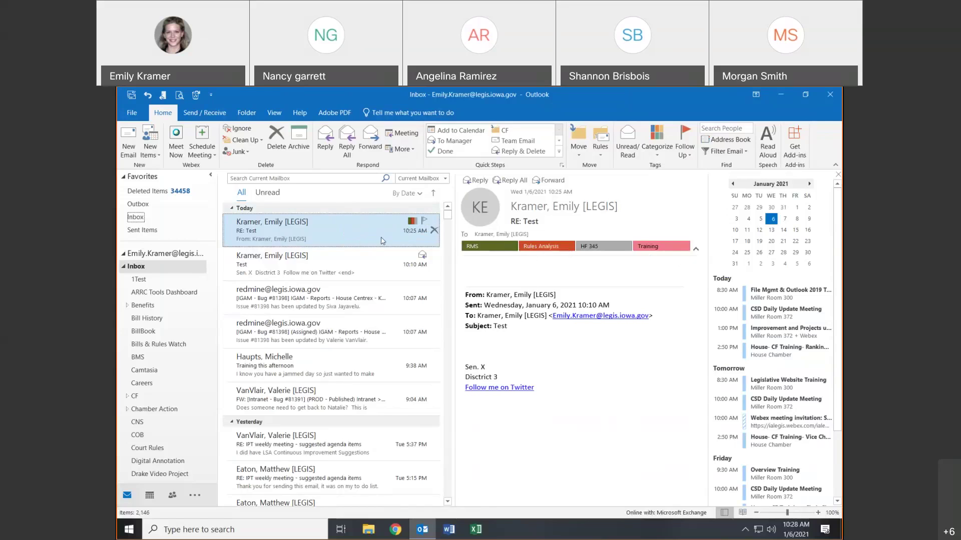
left_click(405, 194)
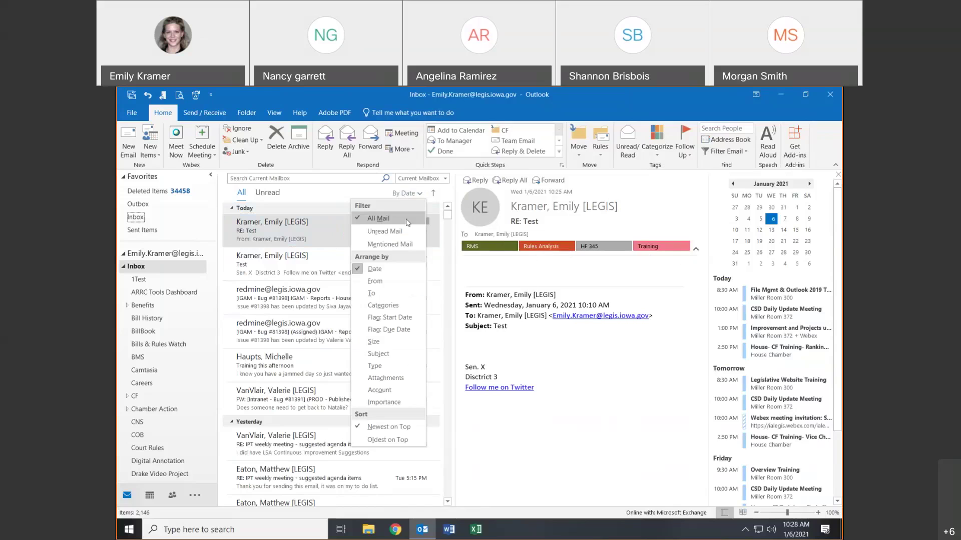
left_click(384, 306)
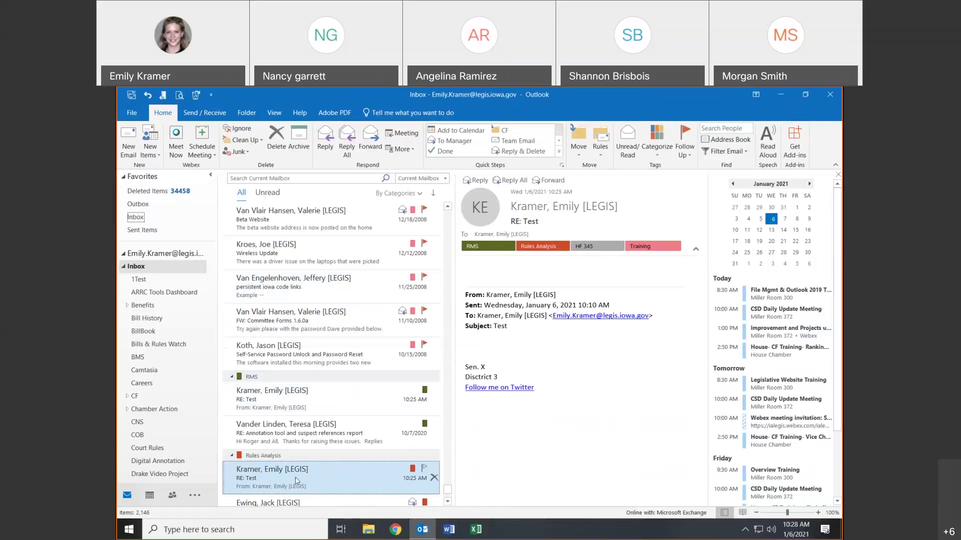
left_click(290, 400)
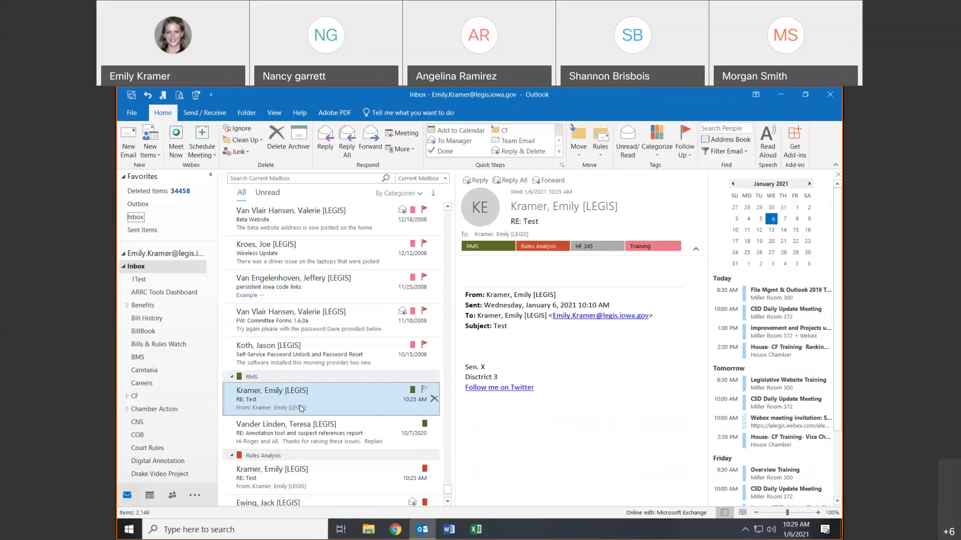
left_click(279, 474)
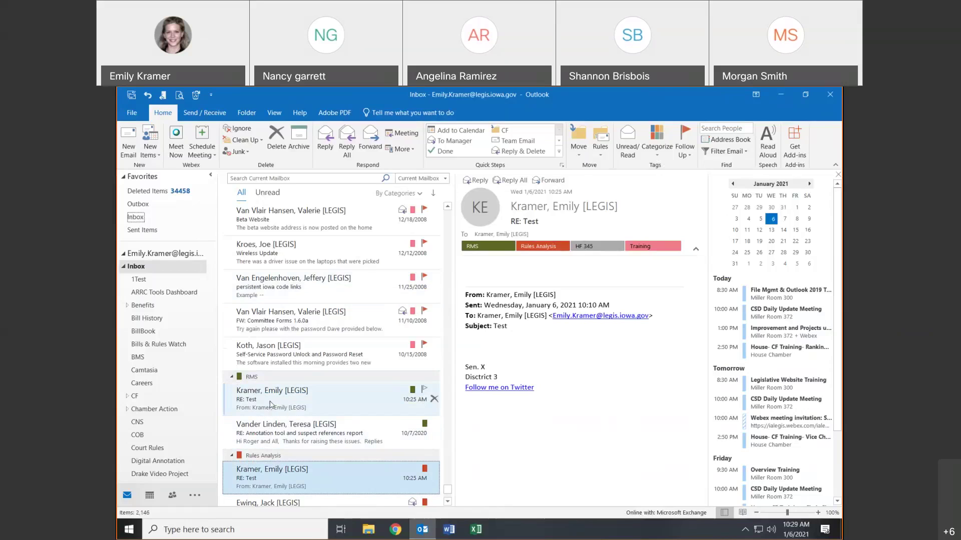
left_click(286, 400)
left_click(275, 472)
left_click(282, 400)
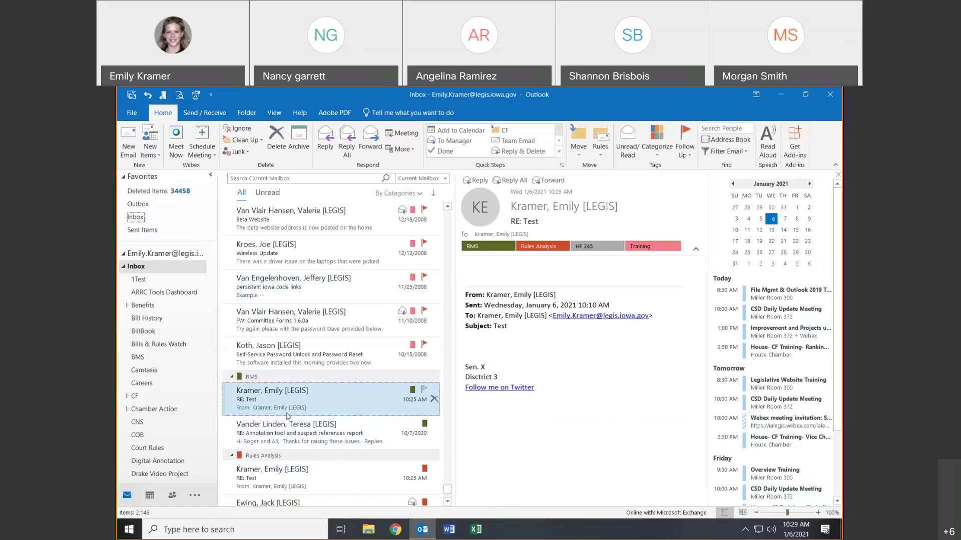
left_click(283, 472)
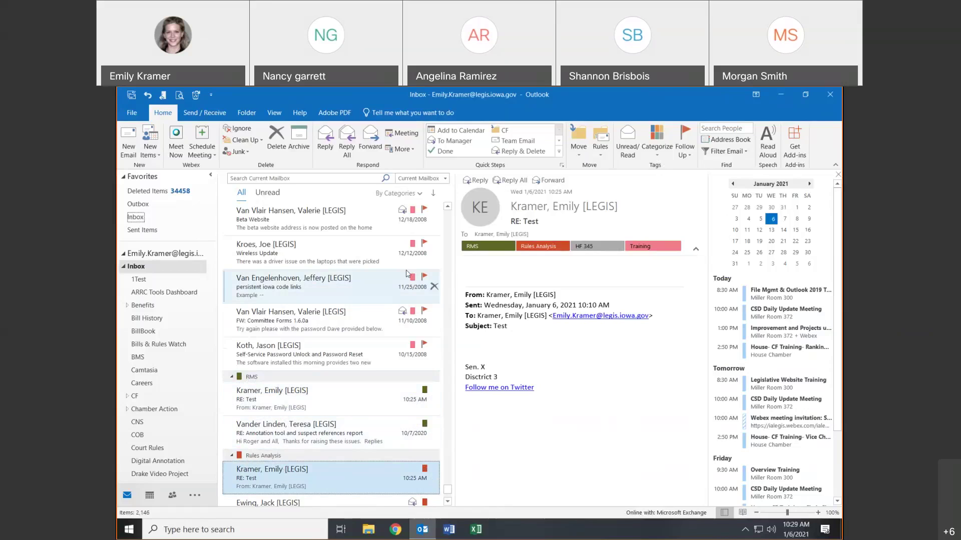
left_click(395, 194)
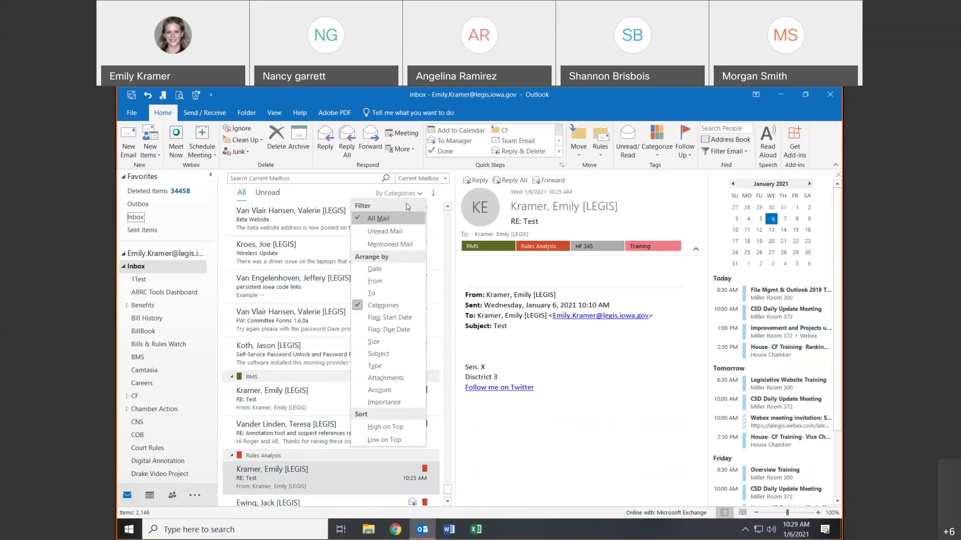
left_click(390, 268)
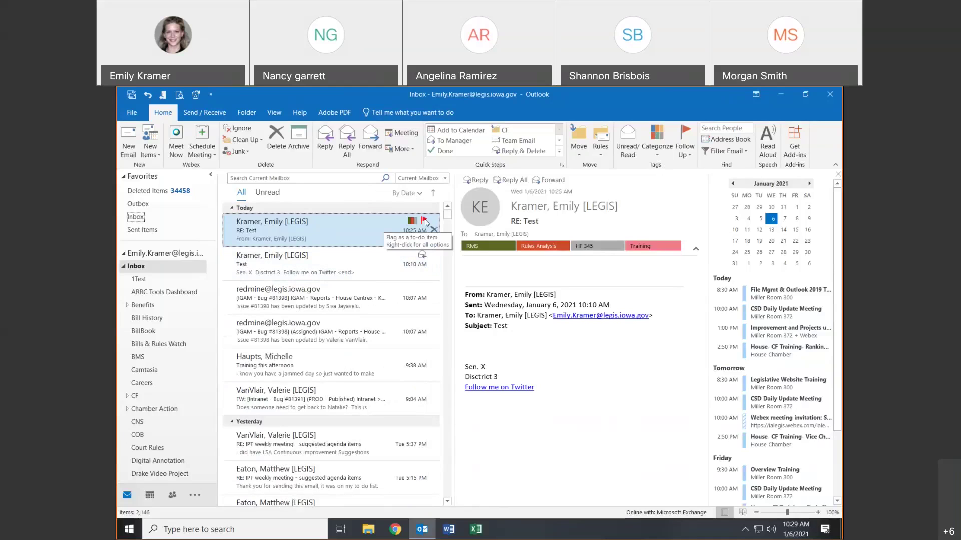
- Flag RE: Test for follow-up Today, then bring up its Add Reminder settings
left_click(691, 146)
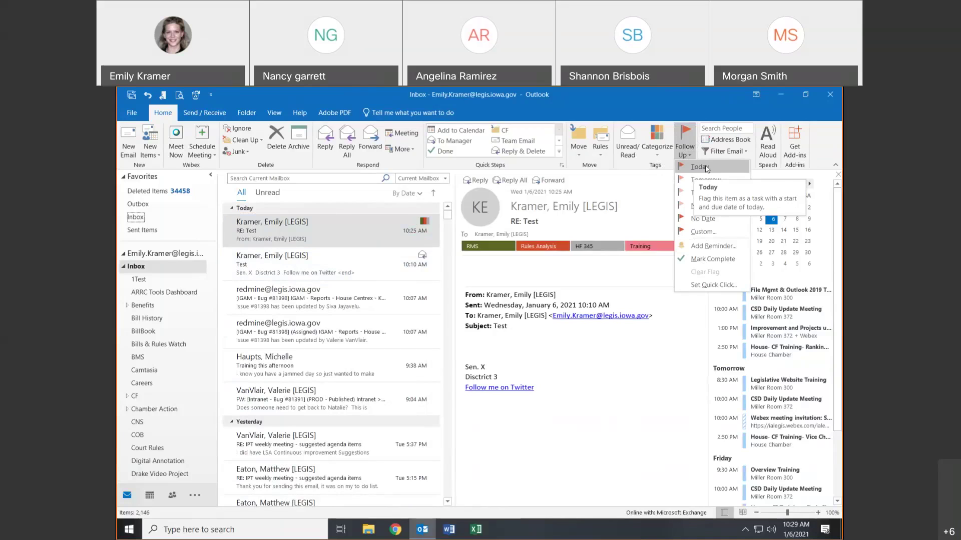
left_click(707, 169)
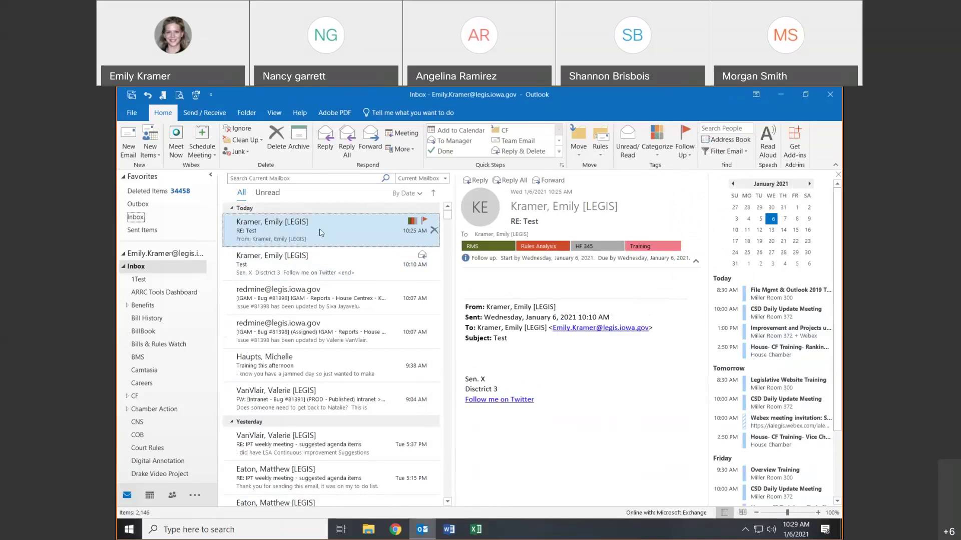
key("Down")
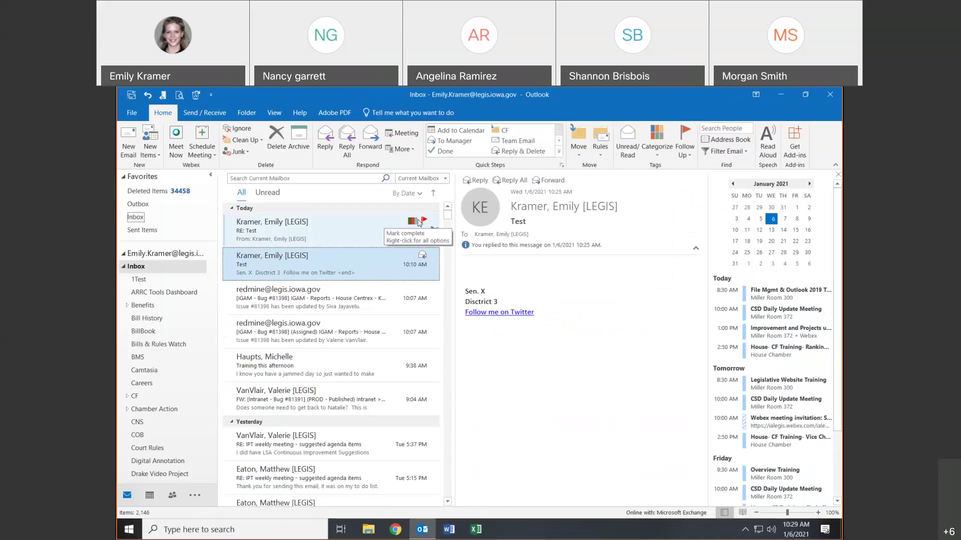
left_click(353, 228)
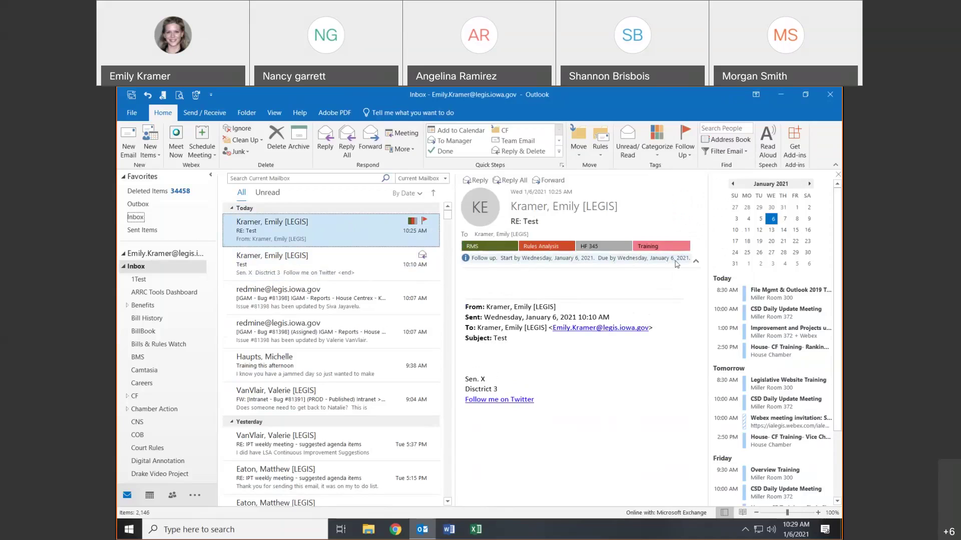
left_click(683, 159)
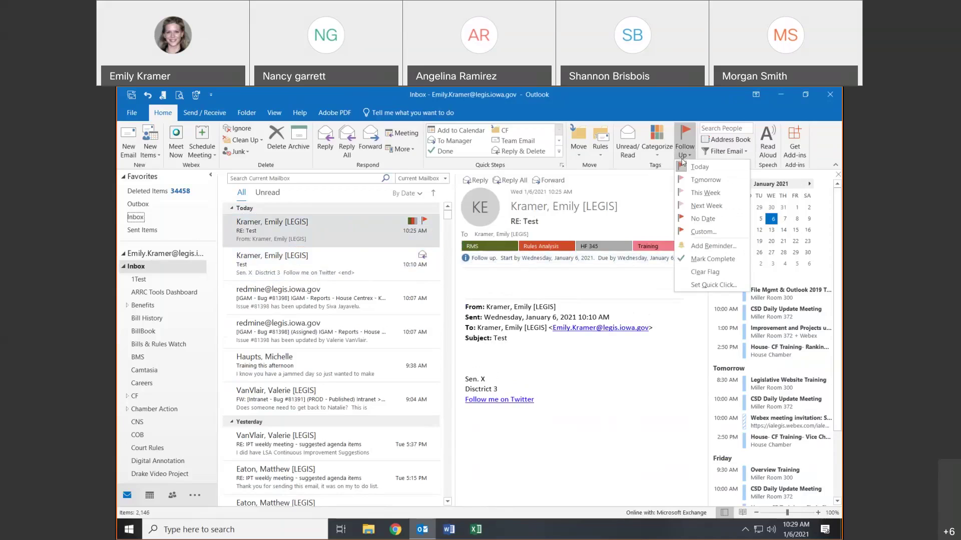
left_click(708, 246)
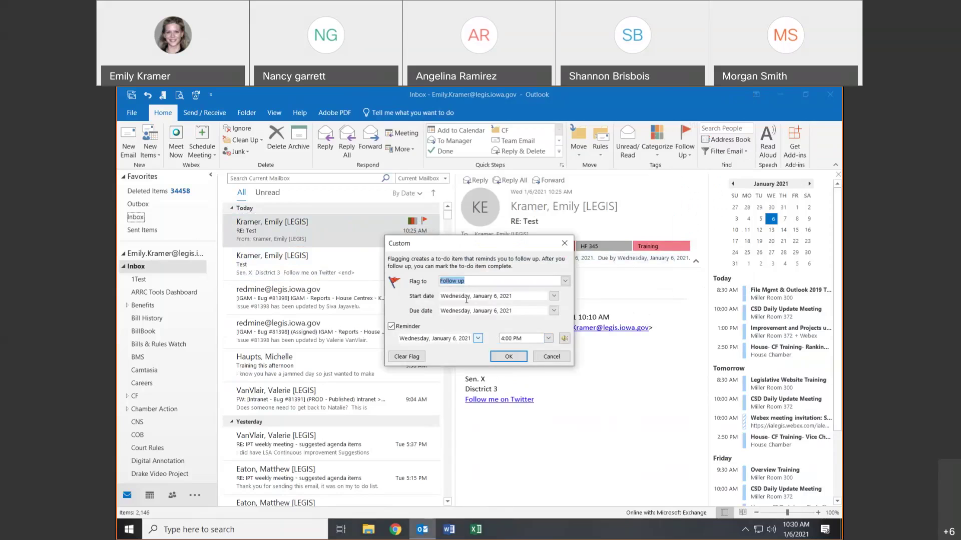
- Keep the reminder at Wednesday, January 6, 2021, 4:00 PM and confirm it
left_click(510, 360)
left_click(564, 243)
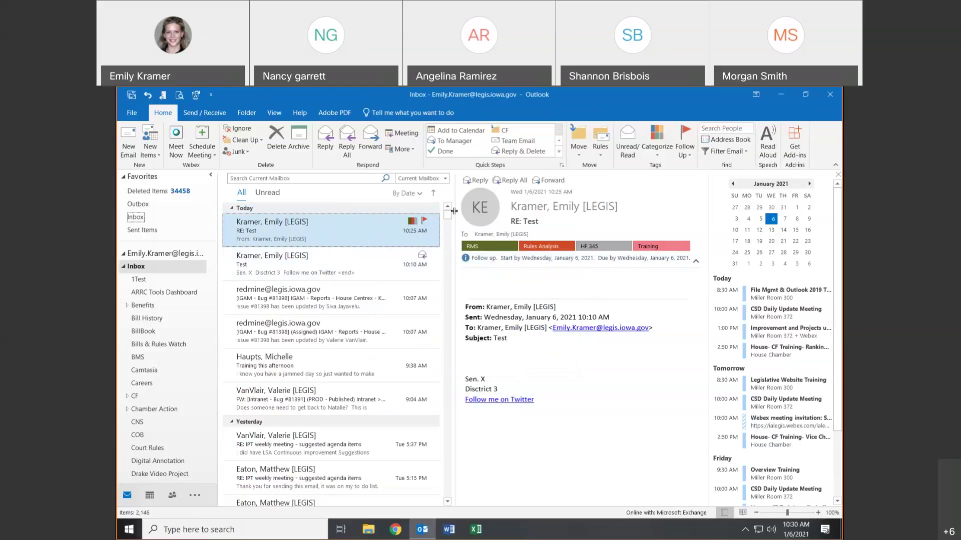
- Set the RE: Test follow-up flag to No Date, then bring up its flag menu
left_click(682, 153)
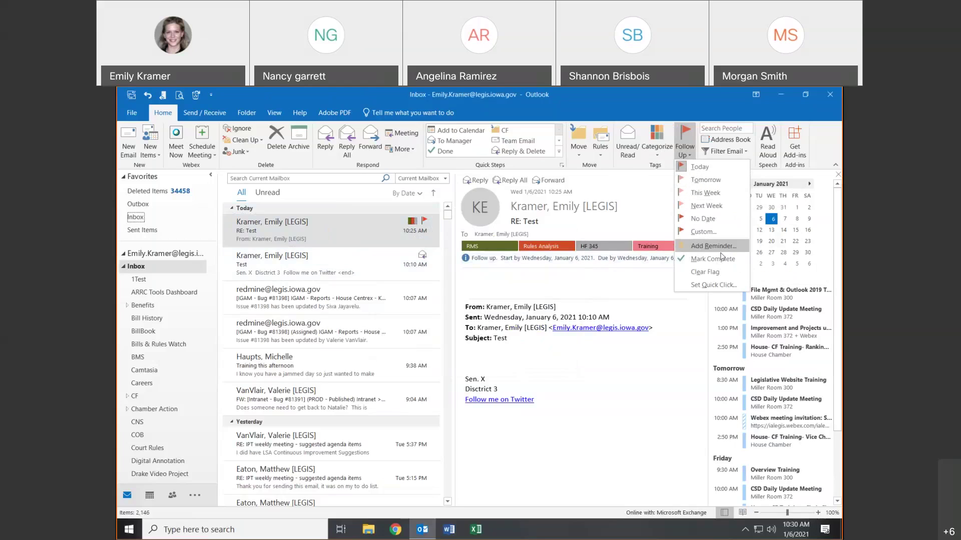
left_click(714, 218)
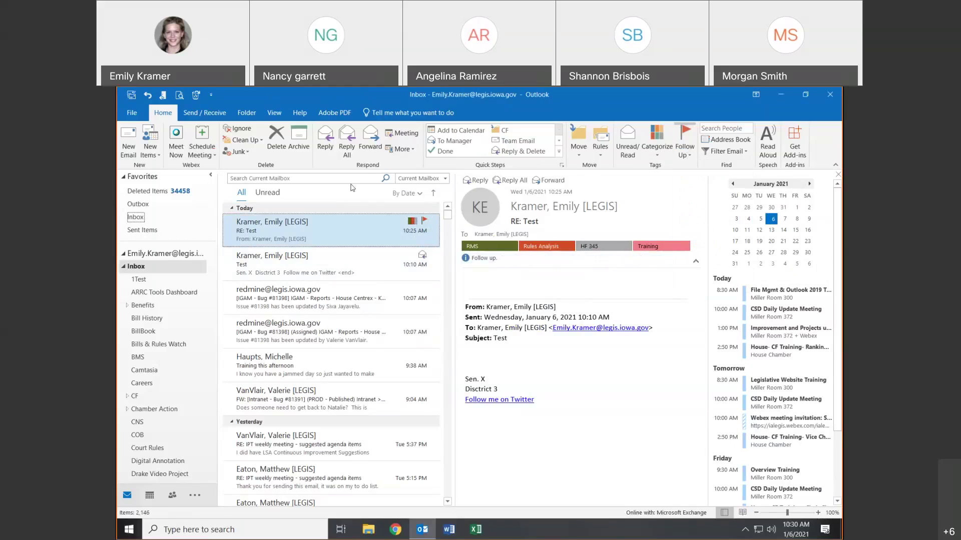
left_click(342, 259)
left_click(335, 234)
right_click(425, 226)
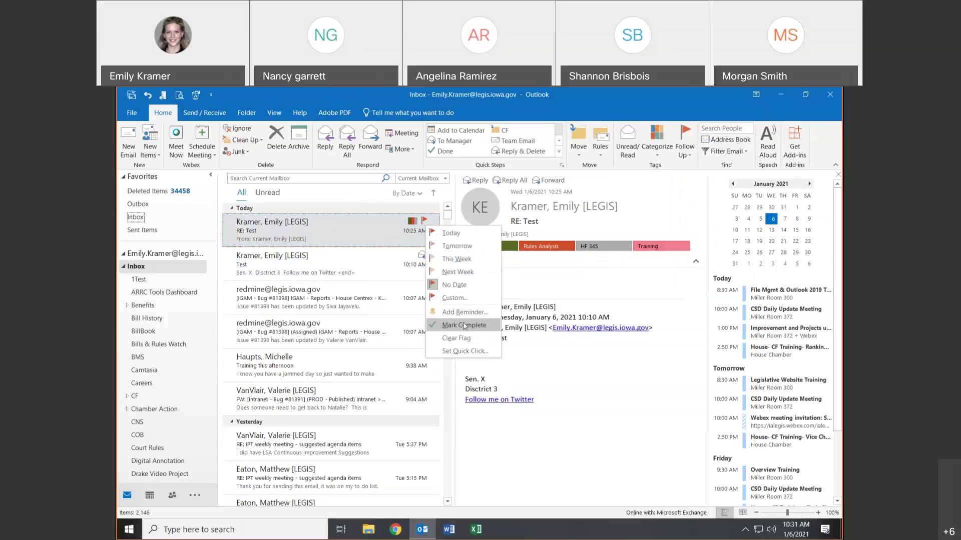
- Clear RE: Test's completed flag, re-flag it for follow-up, then open the 10:10 Test message
left_click(465, 325)
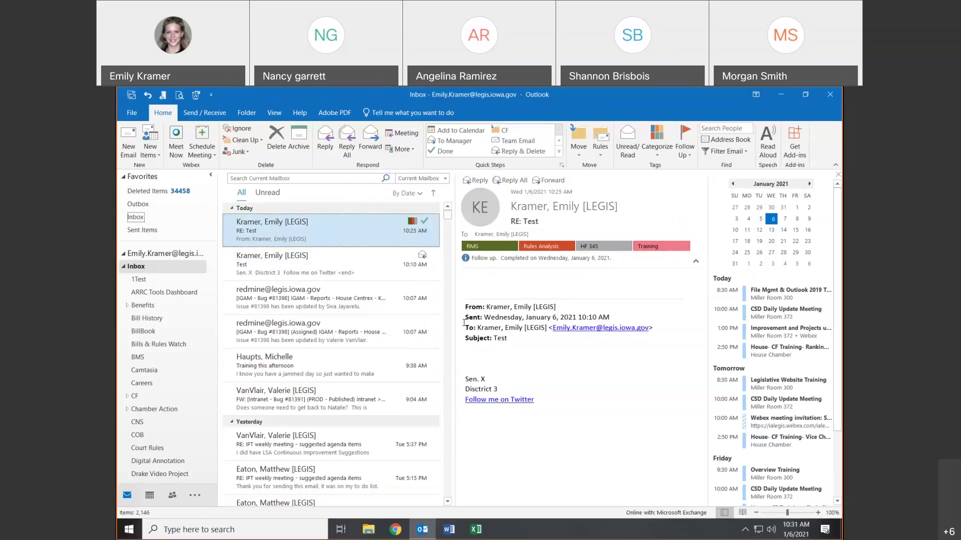
left_click(491, 258)
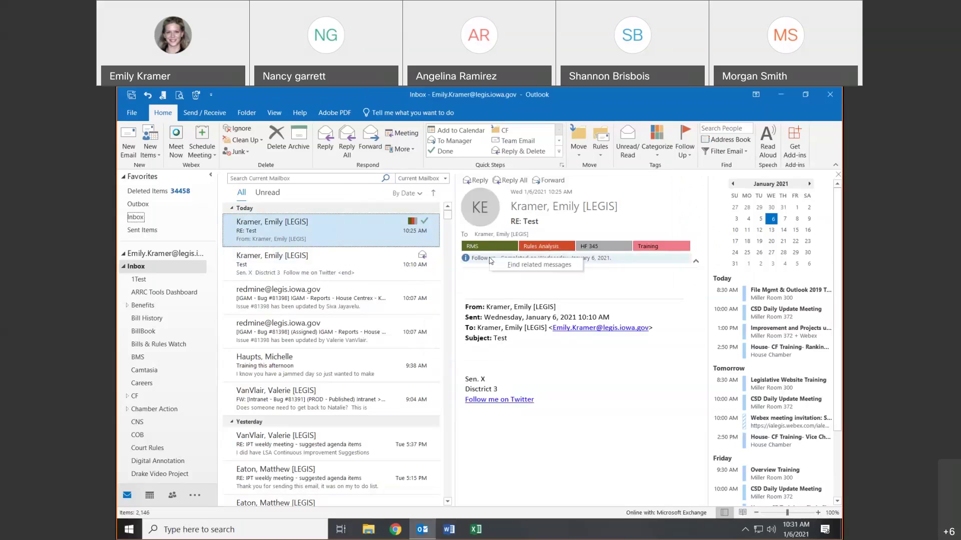
left_click(562, 269)
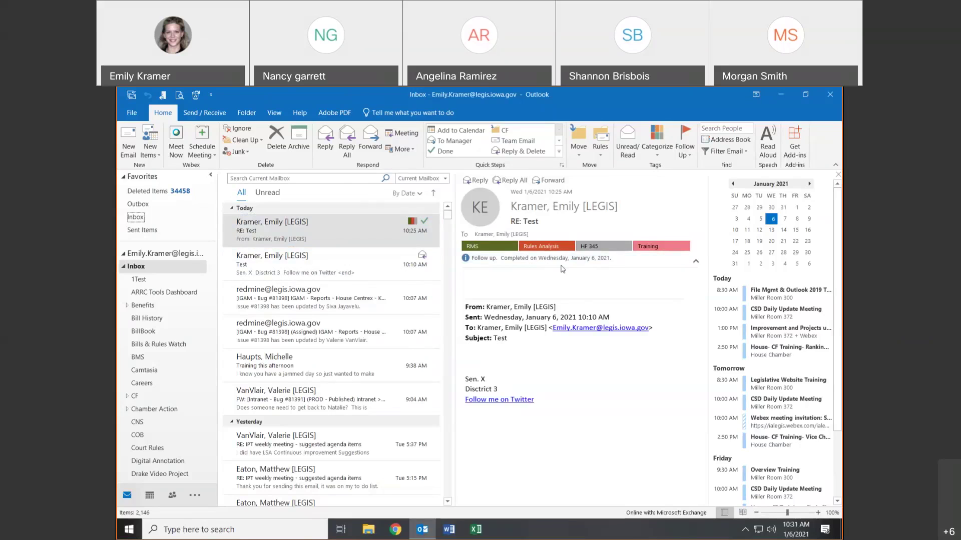
right_click(425, 222)
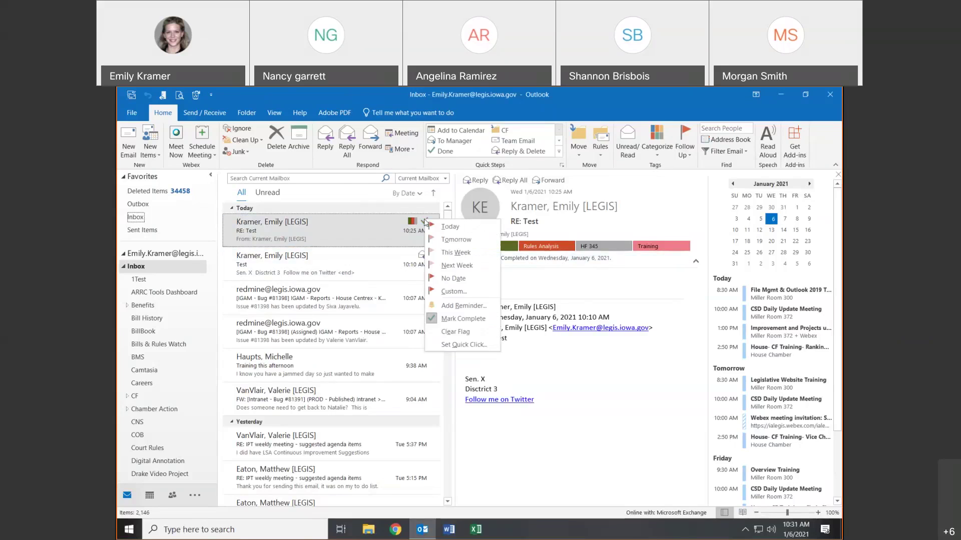
left_click(453, 332)
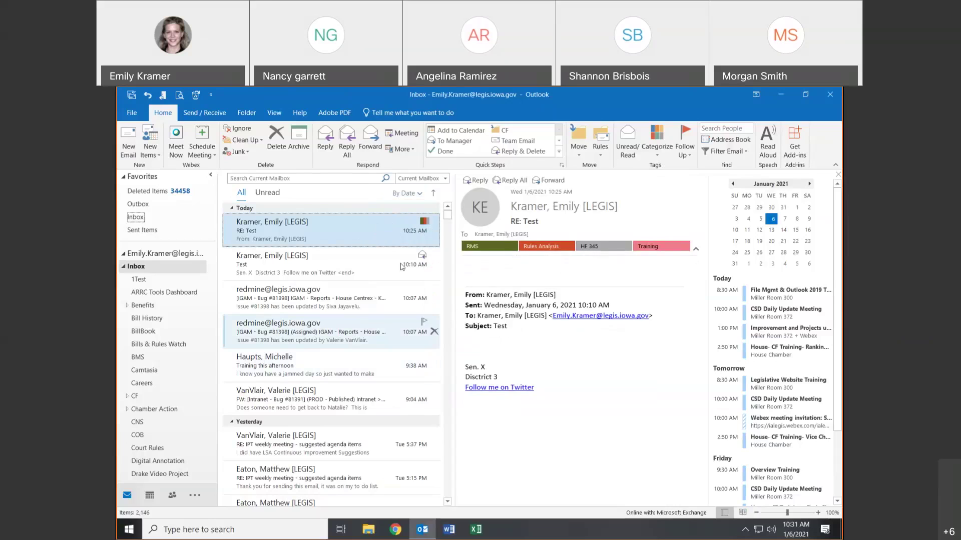
left_click(425, 221)
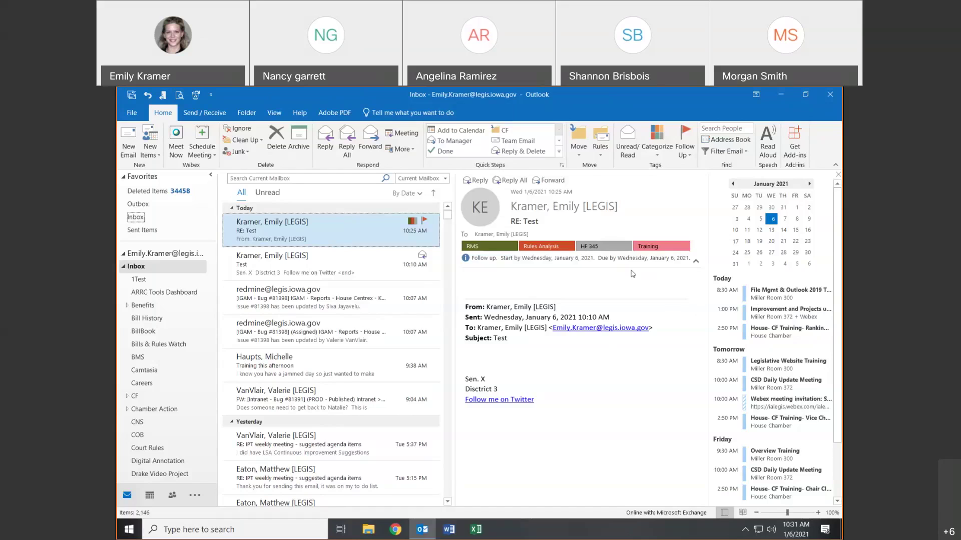
left_click(420, 262)
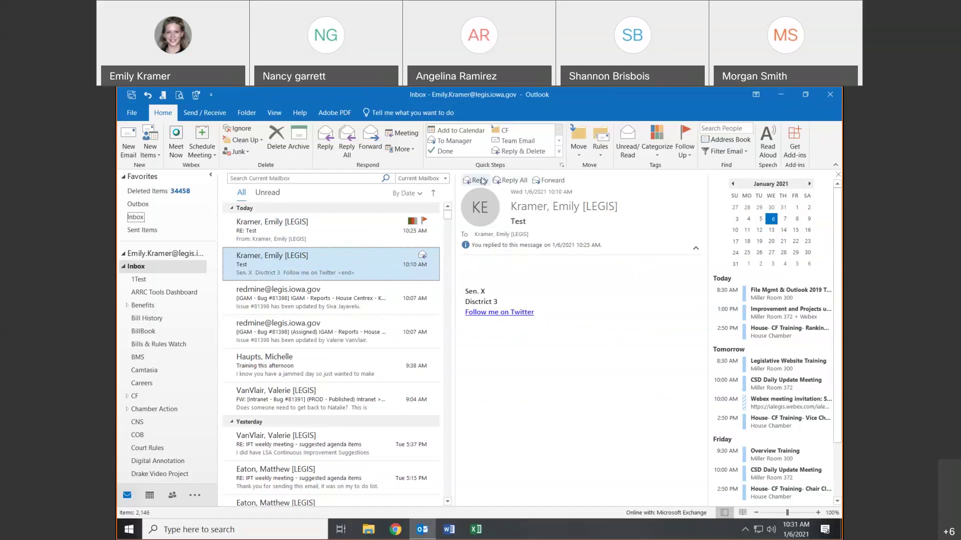
- Start forwarding the Test message with 'test test' typed in the body
left_click(545, 179)
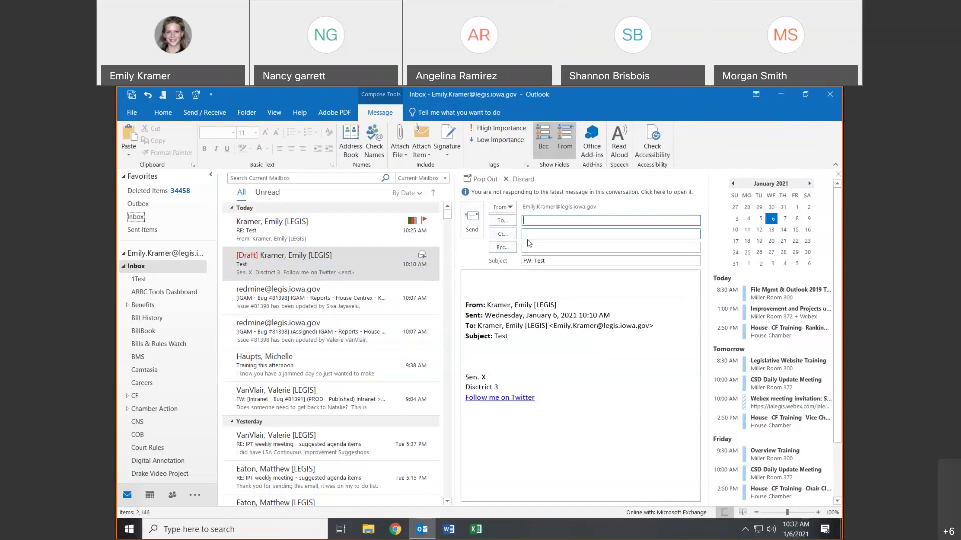
left_click(508, 275)
type("test test")
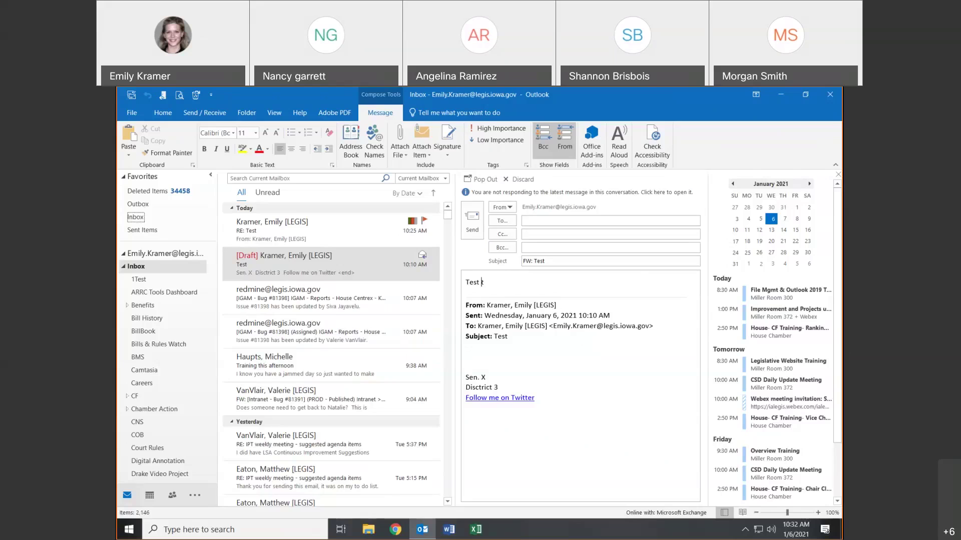
left_click(352, 380)
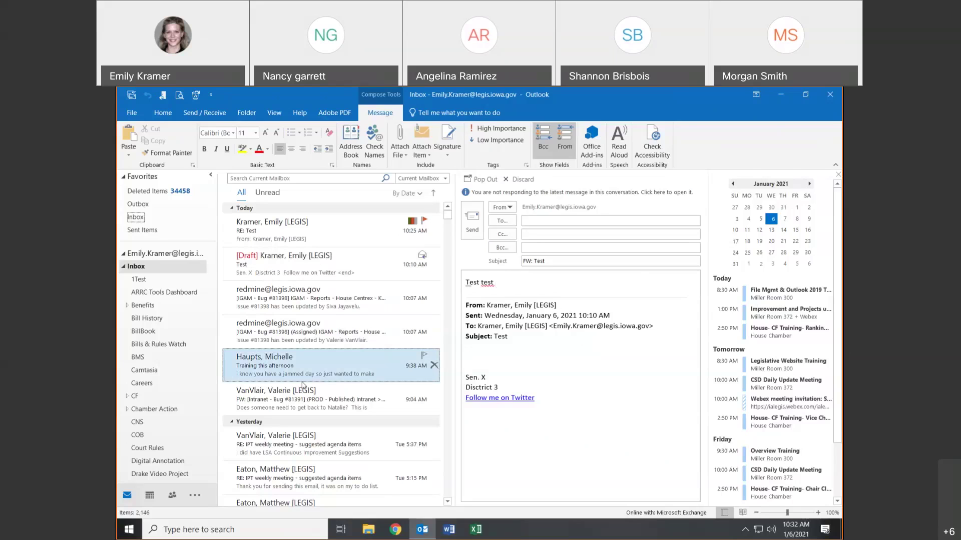
left_click(291, 273)
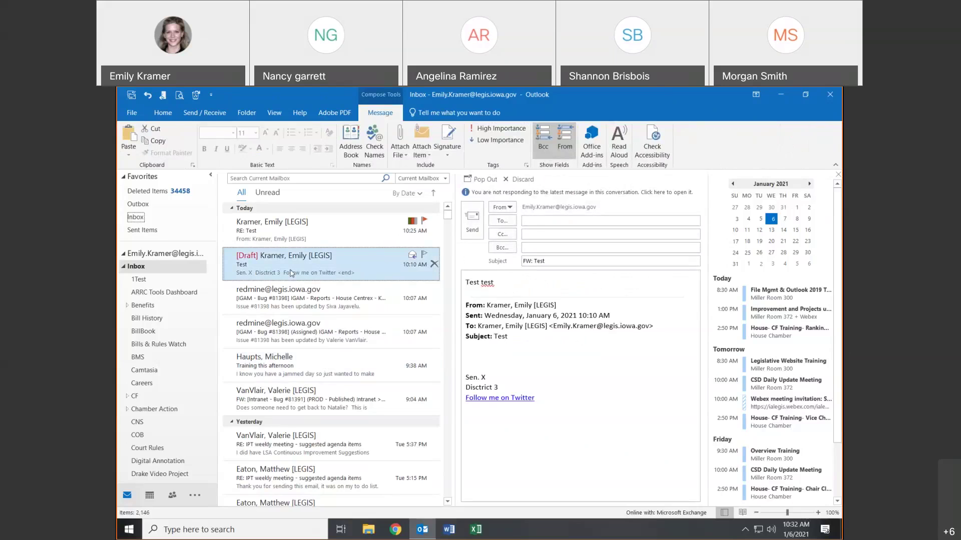
- Pop the FW: Test draft out, close that window, and discard the draft
left_click(476, 181)
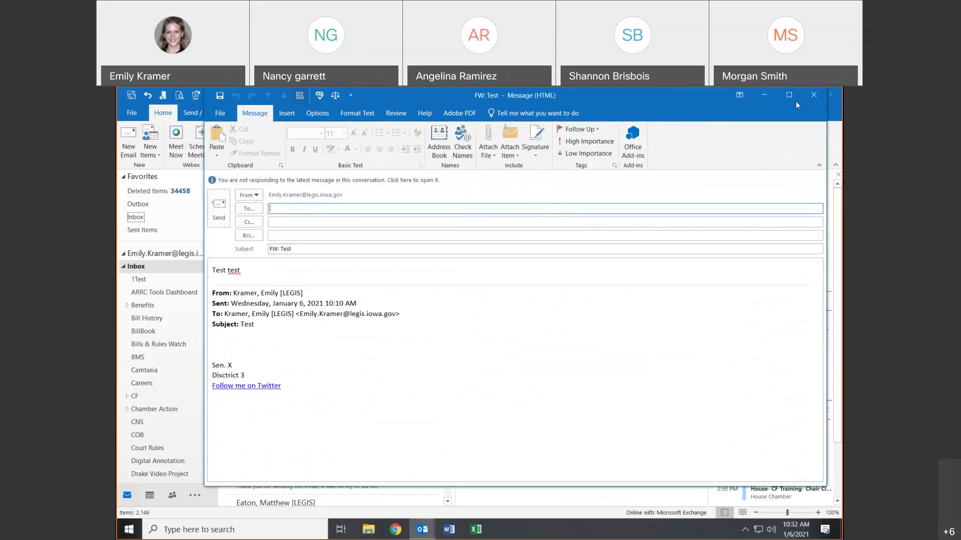
key("Escape")
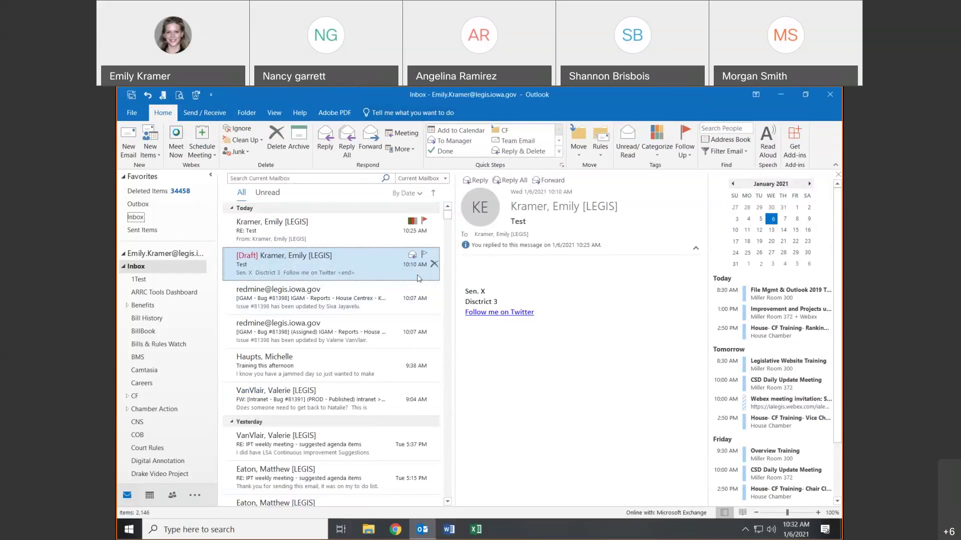
left_click(695, 248)
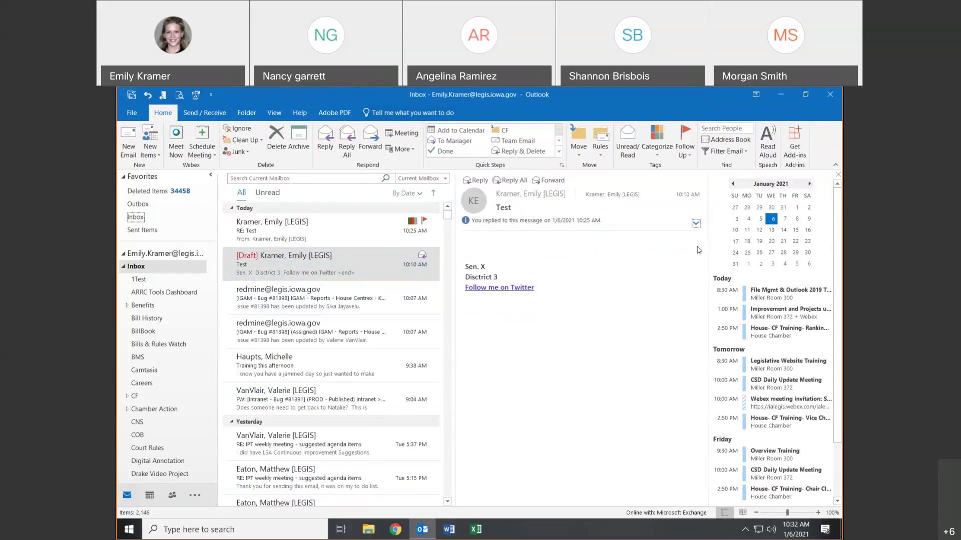
left_click(696, 223)
left_click(270, 257)
key("Down")
key("Up")
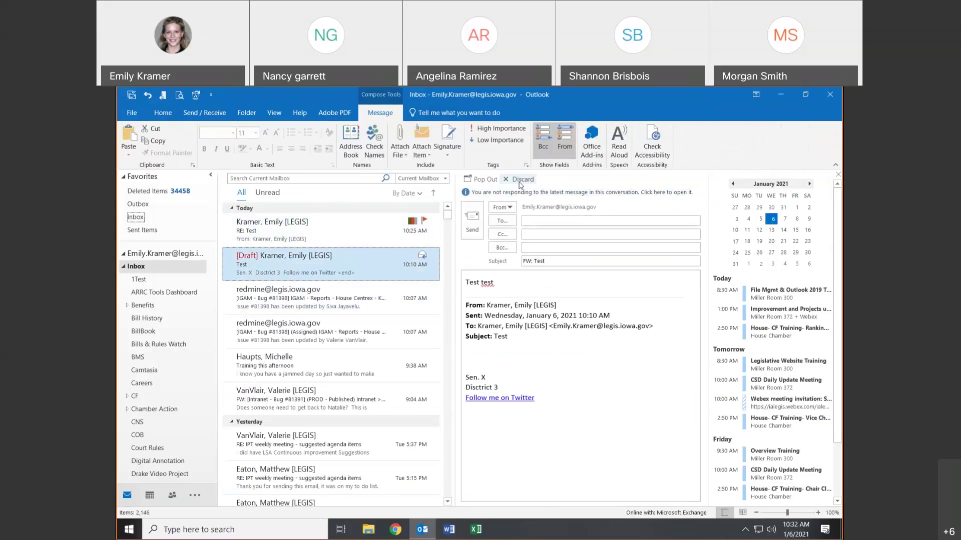
left_click(520, 182)
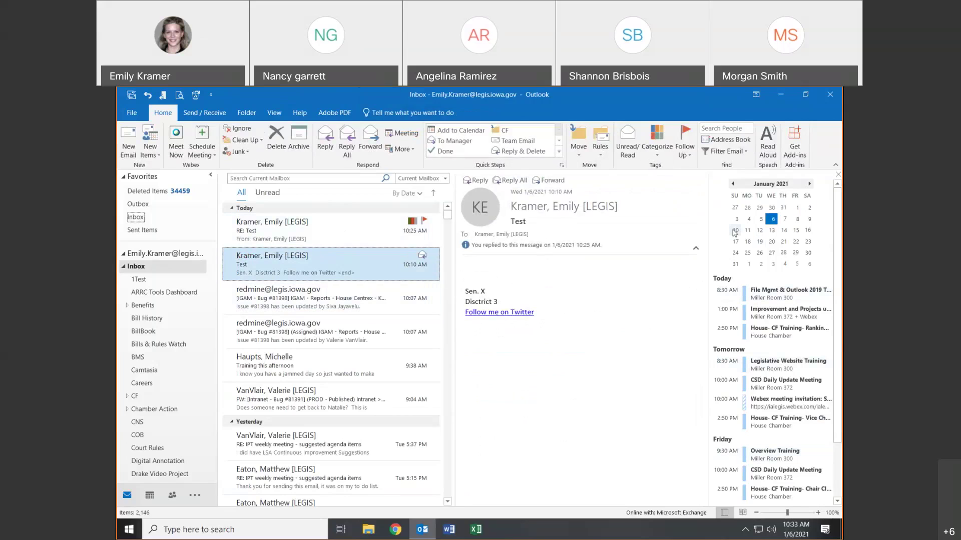
mouse_move(161, 494)
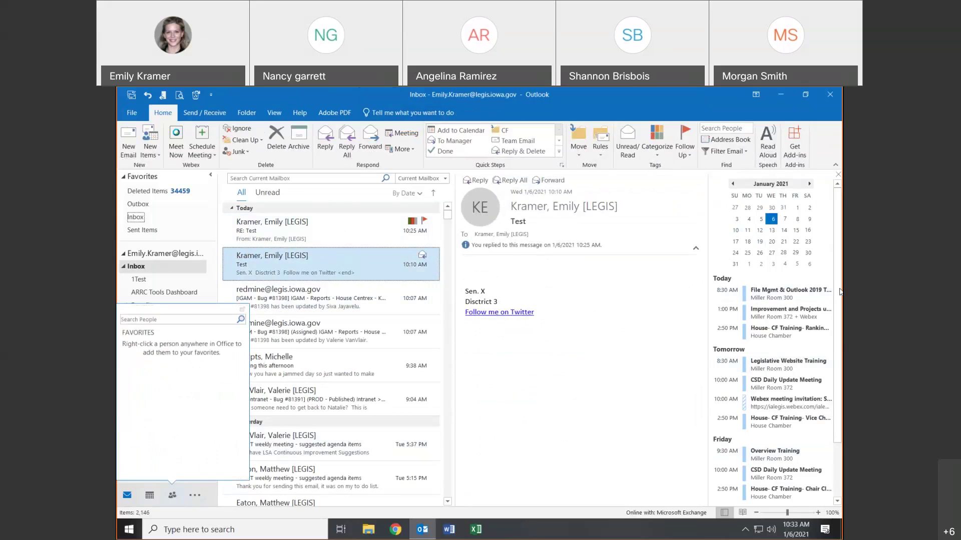
double_click(785, 219)
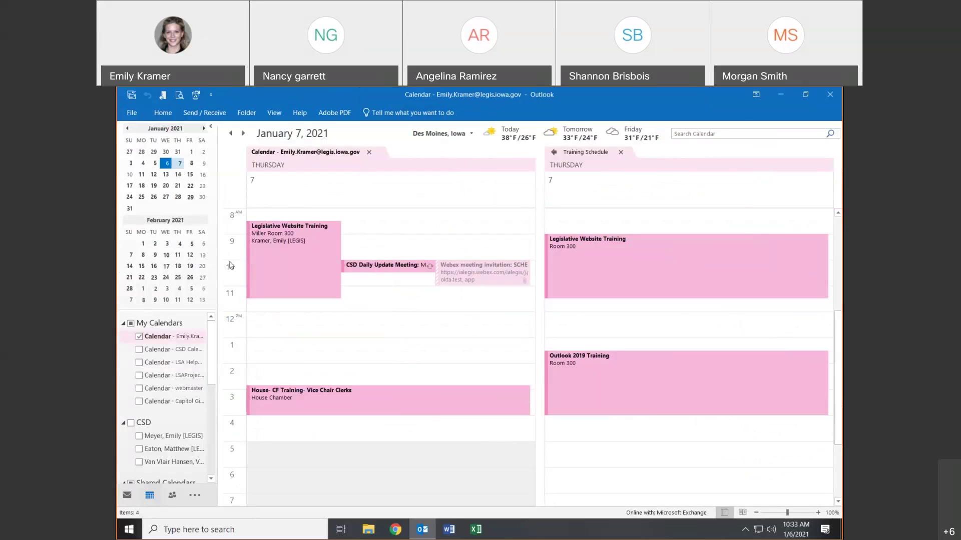
left_click(129, 495)
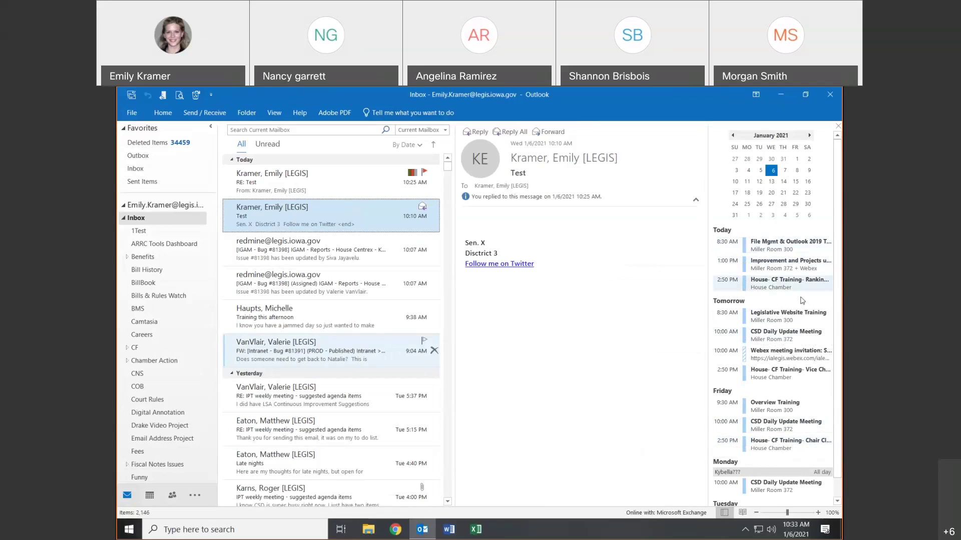
- Page the To-Do bar mini calendar forward to April 2021, then back to May 2020
left_click(759, 474)
left_click(808, 136)
left_click(809, 135)
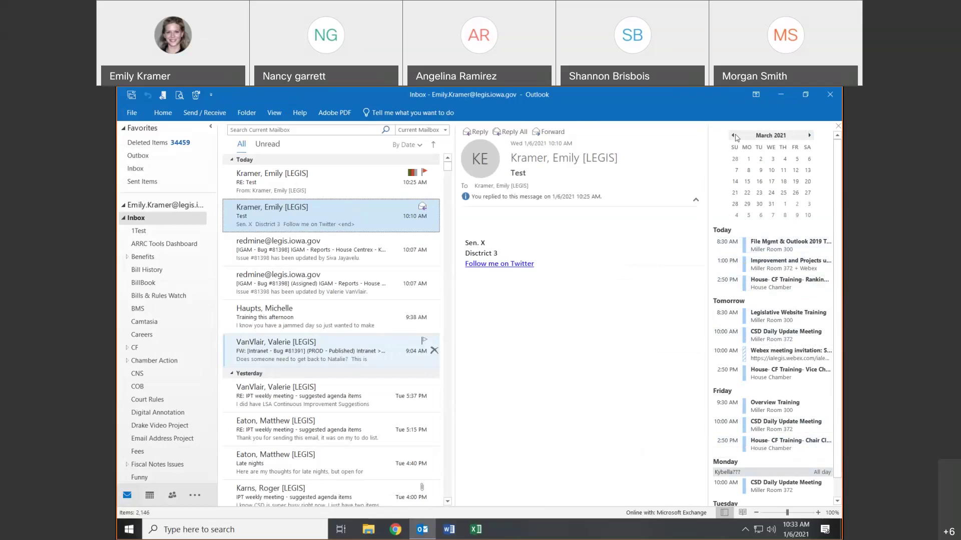
left_click(809, 135)
left_click(733, 136)
left_click(733, 136)
left_click(730, 135)
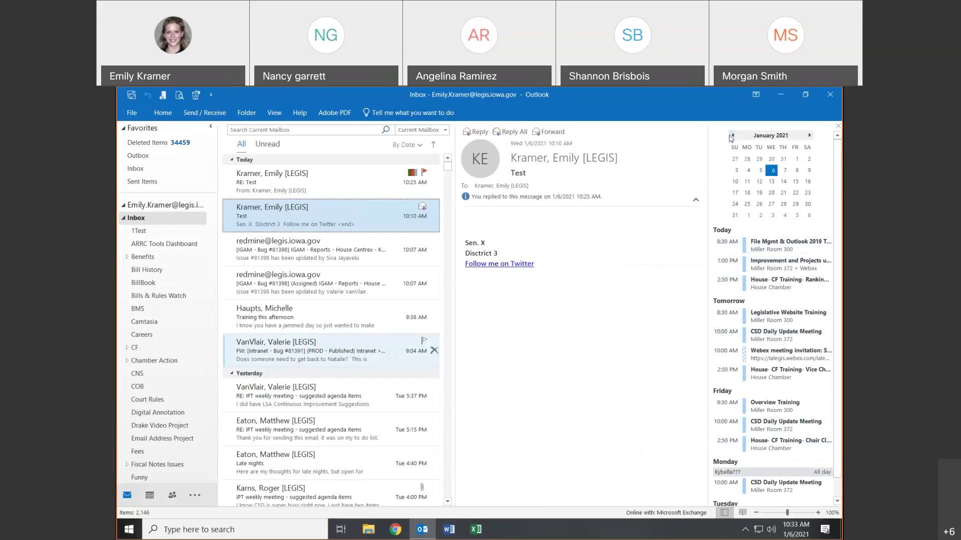
left_click(730, 136)
left_click(731, 136)
left_click(731, 136)
left_click(731, 137)
left_click(730, 137)
left_click(731, 136)
left_click(730, 136)
left_click(730, 136)
left_click(730, 136)
left_click(731, 136)
- Return the mini calendar to January 2021 and set the ribbon to Show Tabs and Commands
left_click(809, 135)
left_click(810, 135)
left_click(810, 135)
left_click(810, 135)
left_click(810, 135)
left_click(810, 135)
left_click(810, 135)
left_click(810, 135)
left_click(810, 135)
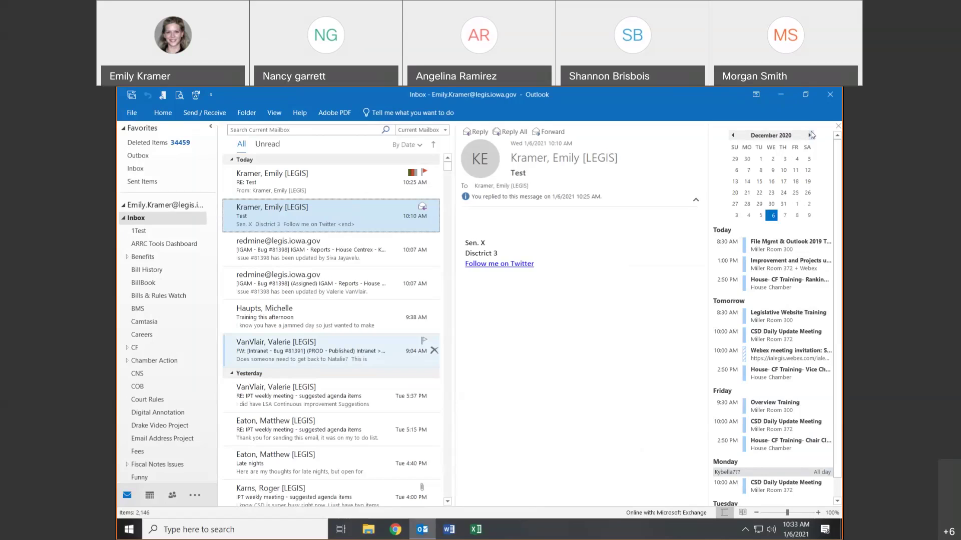
left_click(811, 135)
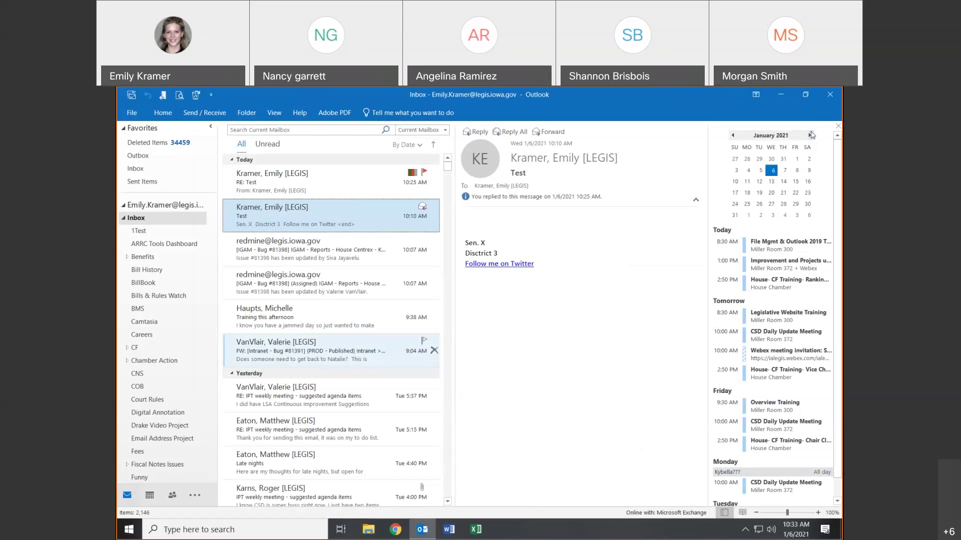
left_click(755, 94)
left_click(773, 180)
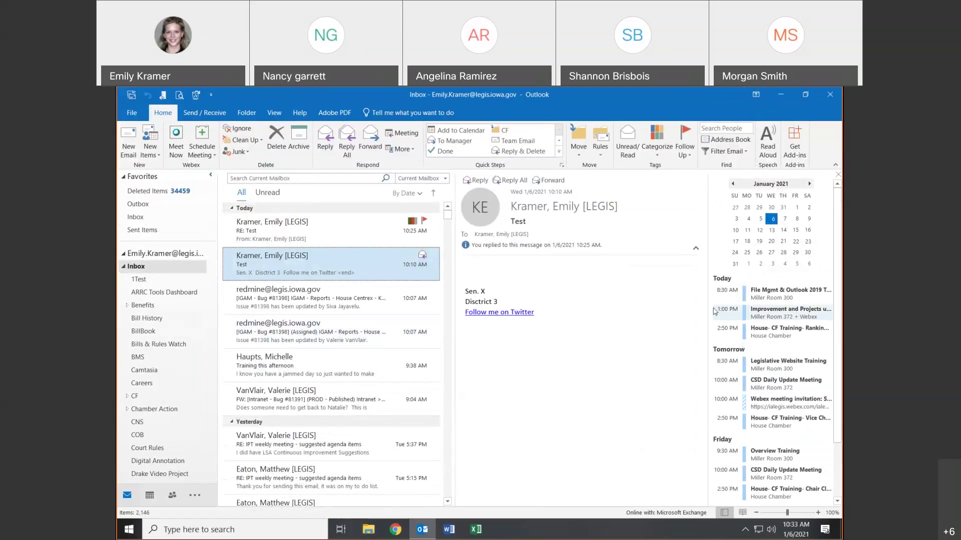
- Start a new email and hide its From and Bcc lines, leaving To, Cc and Subject
left_click(129, 150)
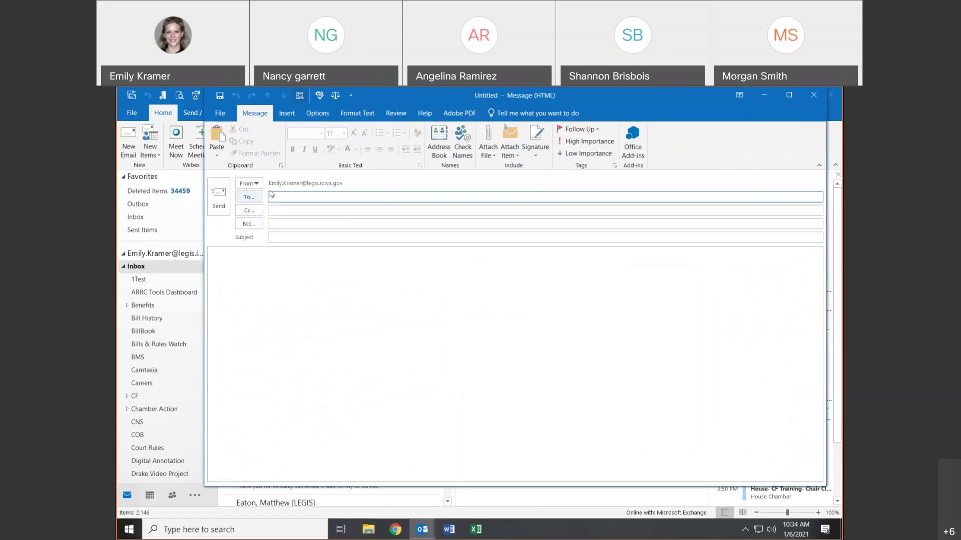
left_click(352, 113)
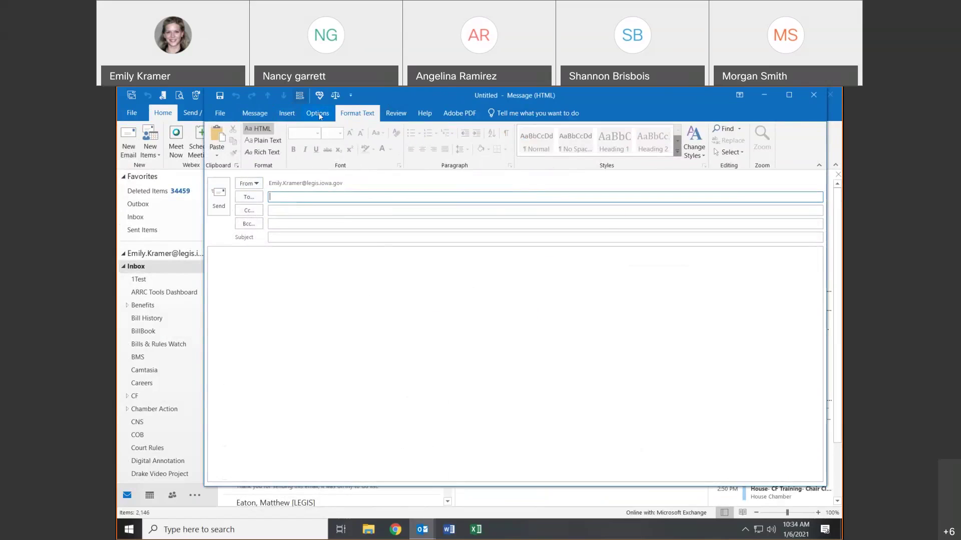
left_click(317, 113)
left_click(325, 143)
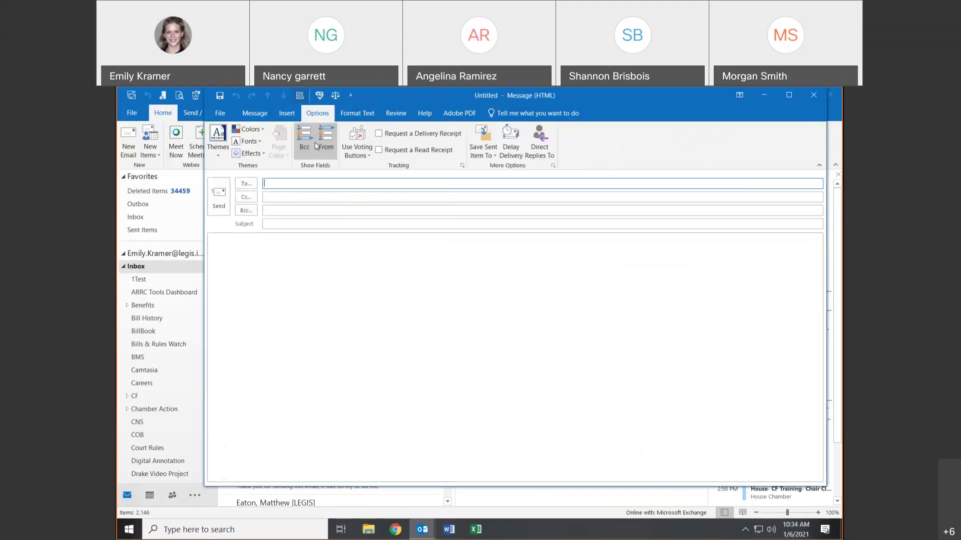
left_click(304, 143)
left_click(349, 298)
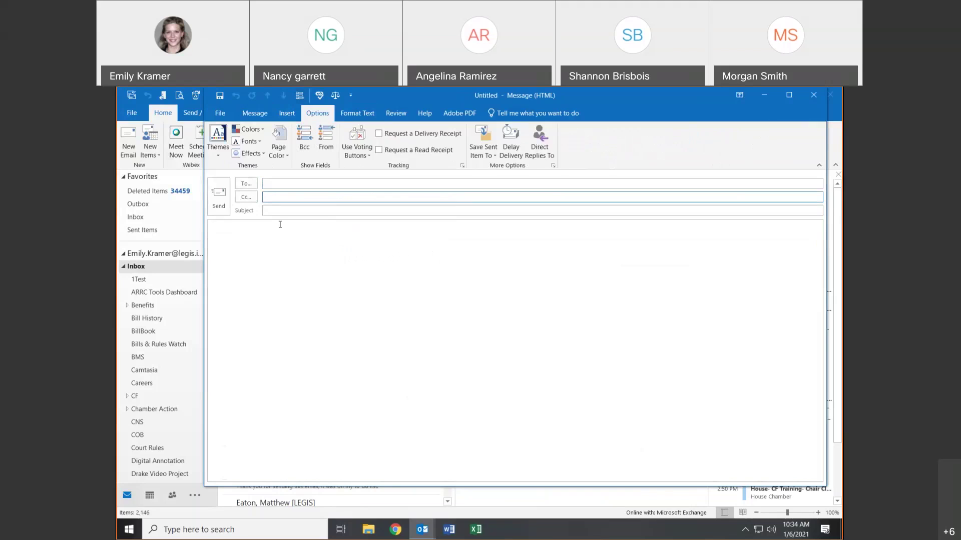
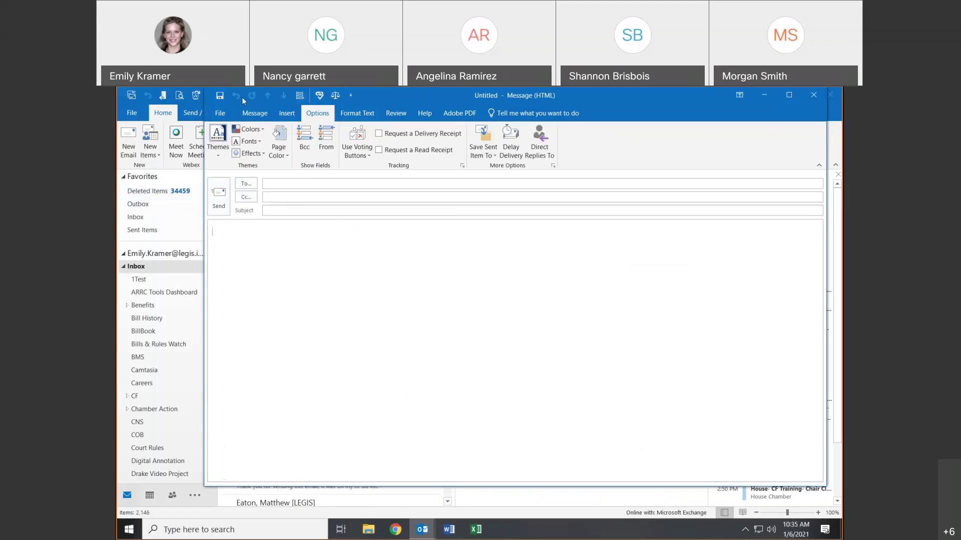
- Remove the stray text 'ytgbjhb' from the message body with undo
type("ytgbjhb")
left_click(237, 96)
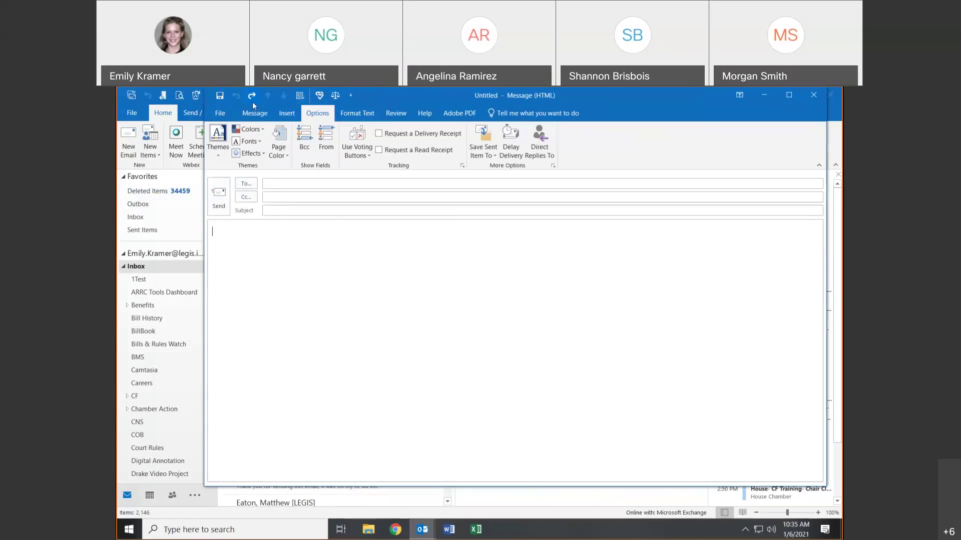
left_click(252, 96)
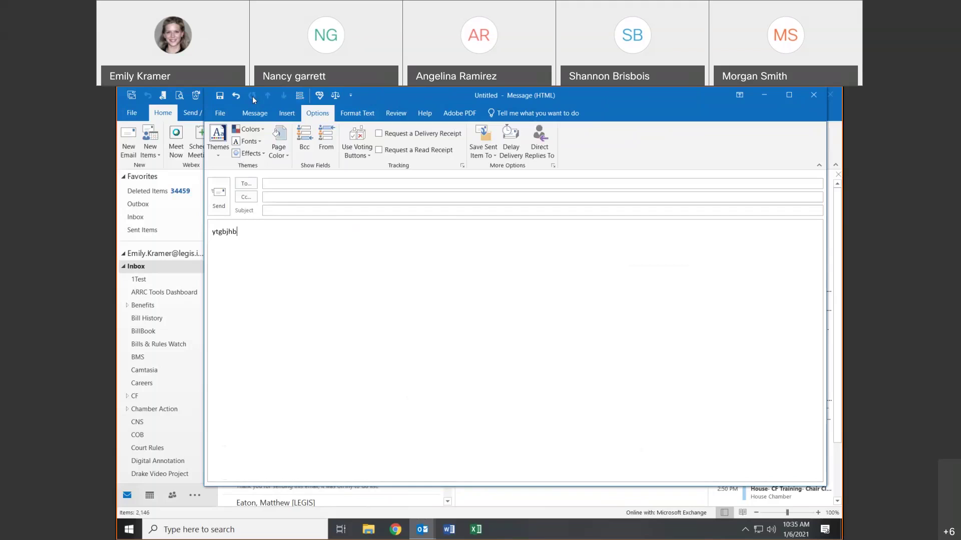
left_click(238, 95)
- Turn on the Bcc line and click through the empty To, Cc and Bcc fields
left_click(300, 97)
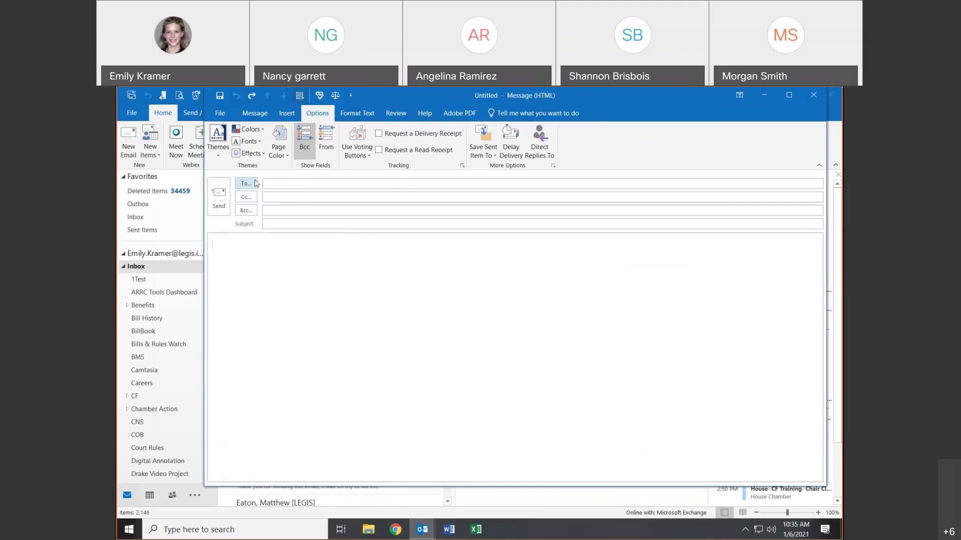
left_click(290, 185)
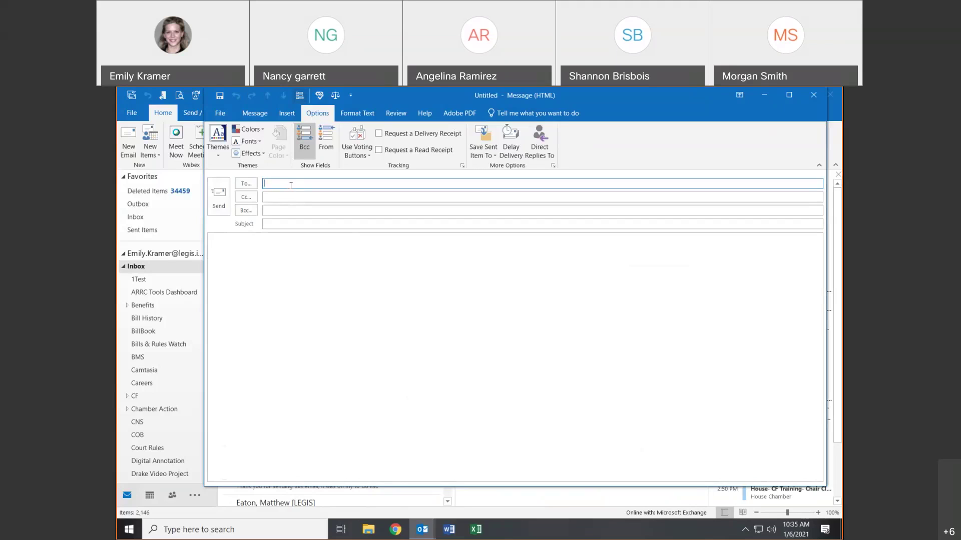
left_click(287, 199)
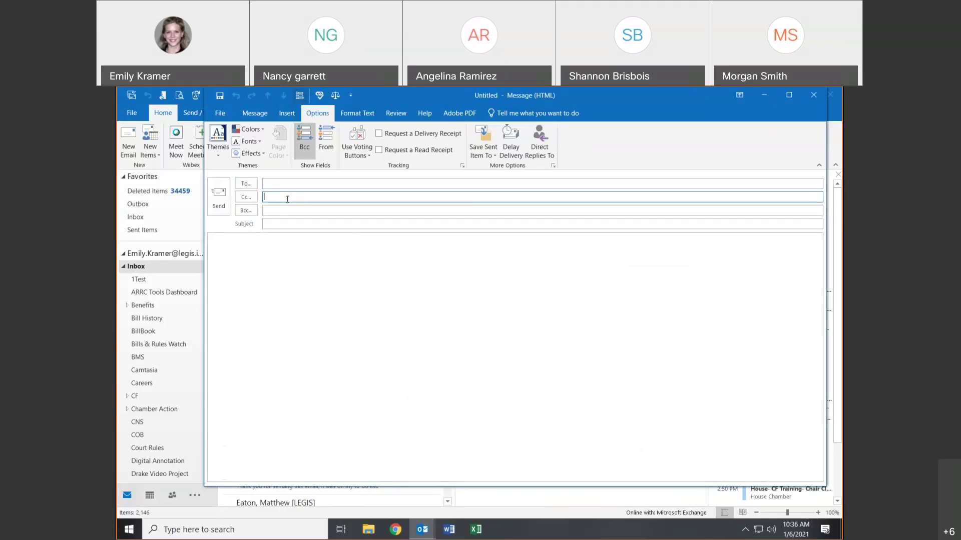
left_click(286, 184)
left_click(283, 197)
left_click(288, 209)
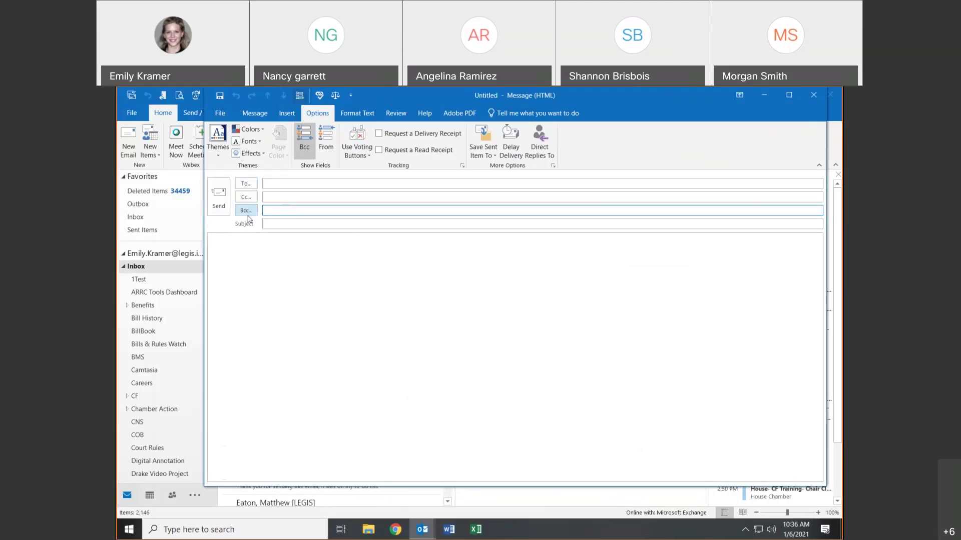
left_click(289, 184)
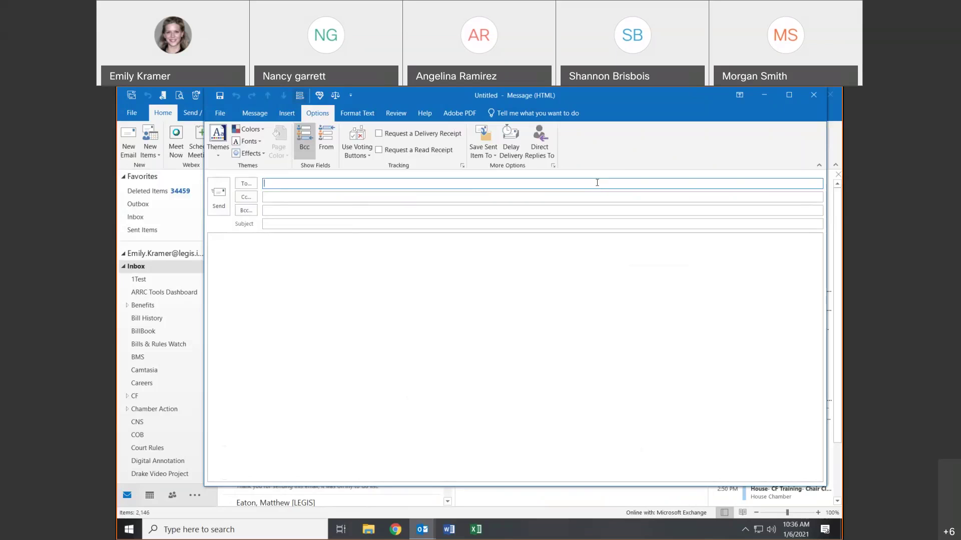
left_click(276, 210)
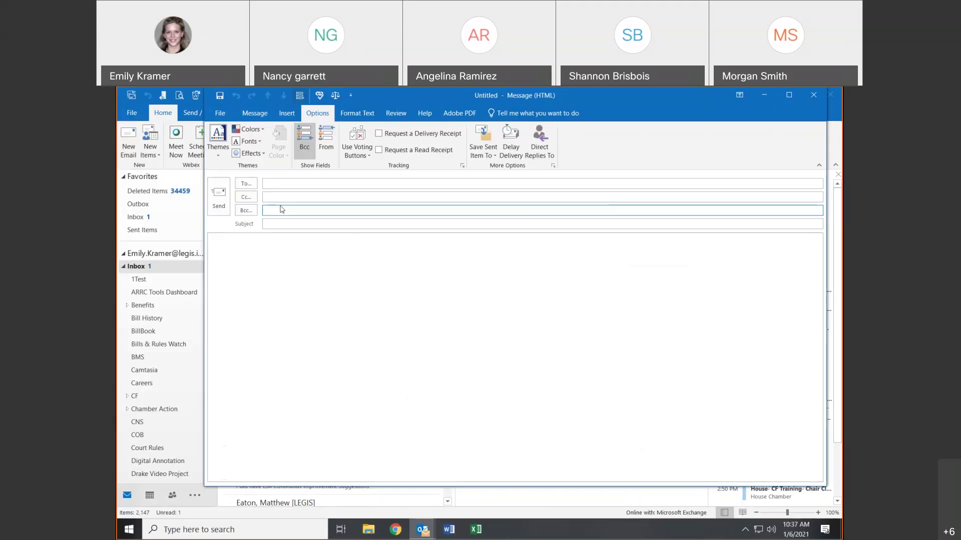
left_click(283, 209)
left_click(298, 184)
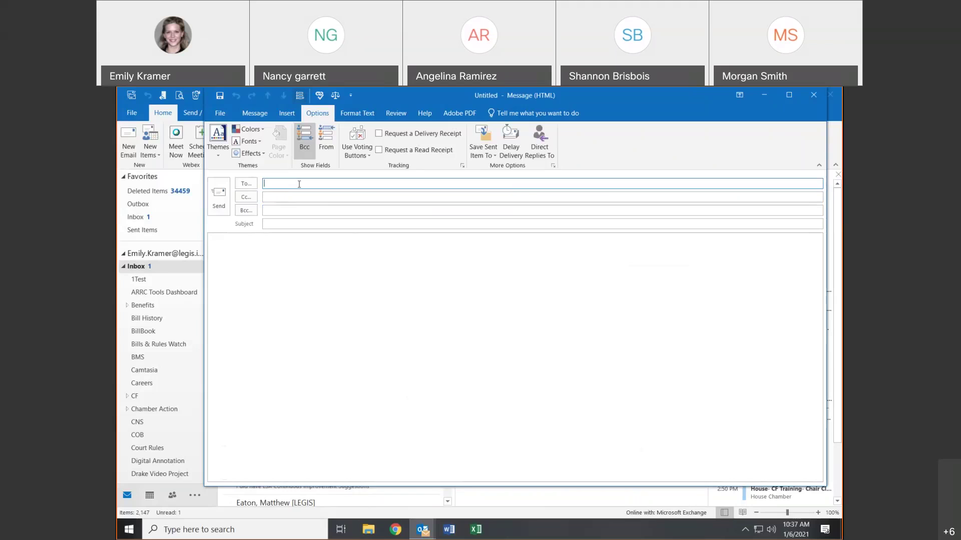
left_click(319, 214)
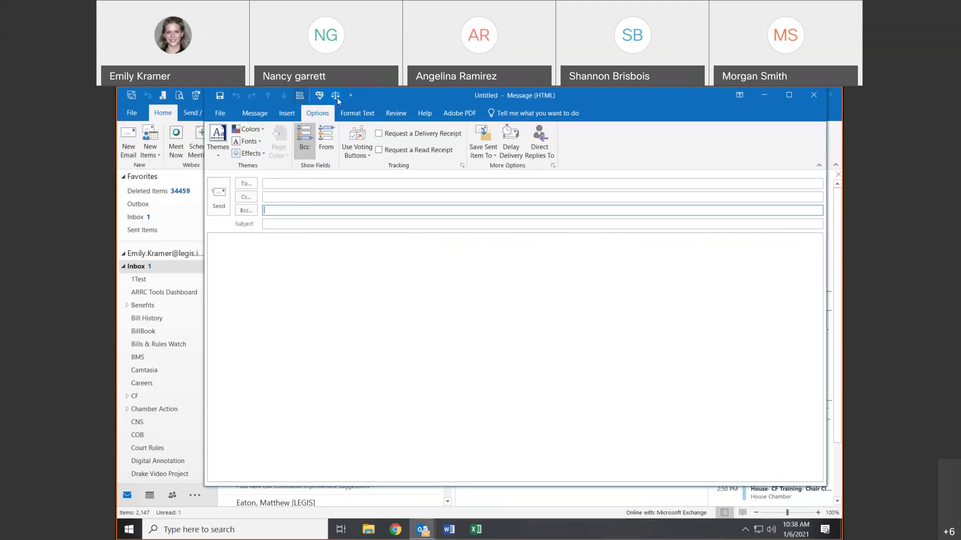
left_click(265, 264)
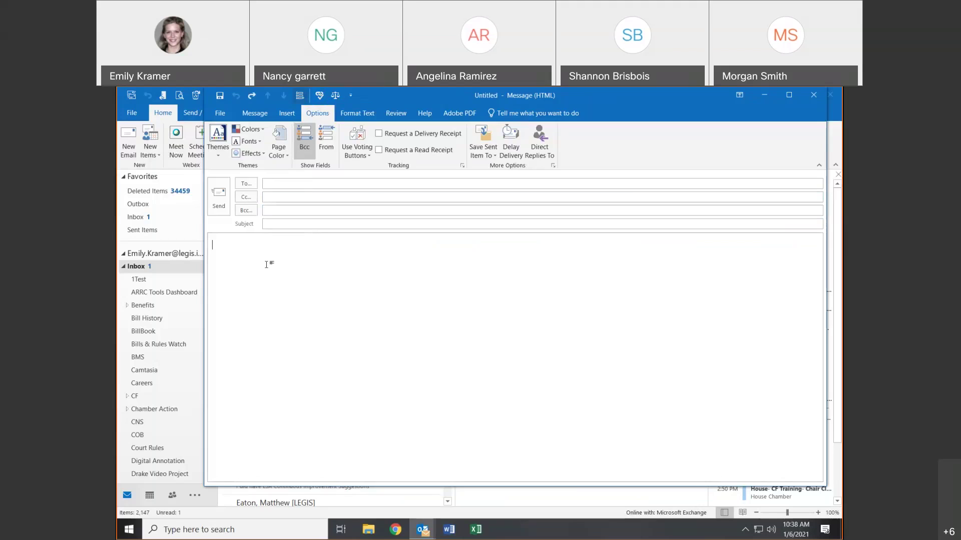
- List HF 123, Hf567, Senate File 510 and H-1003 on separate body lines
type("Hf 123")
key("Return")
type("Senate File 510 h-100")
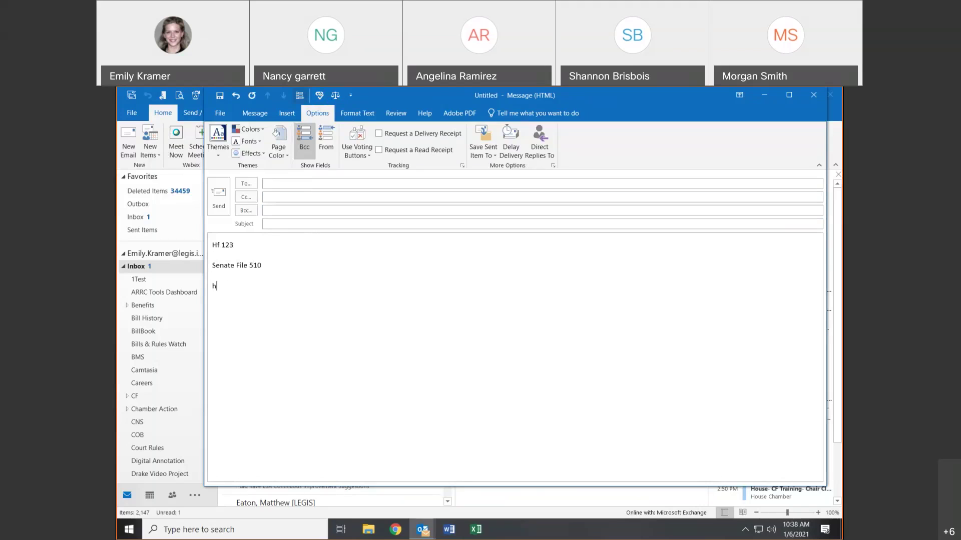
key("BackSpace")
key("BackSpace")
key("BackSpace")
key("BackSpace")
key("BackSpace")
type("H-1003")
left_click(221, 240)
key("BackSpace")
type("F")
key("Return")
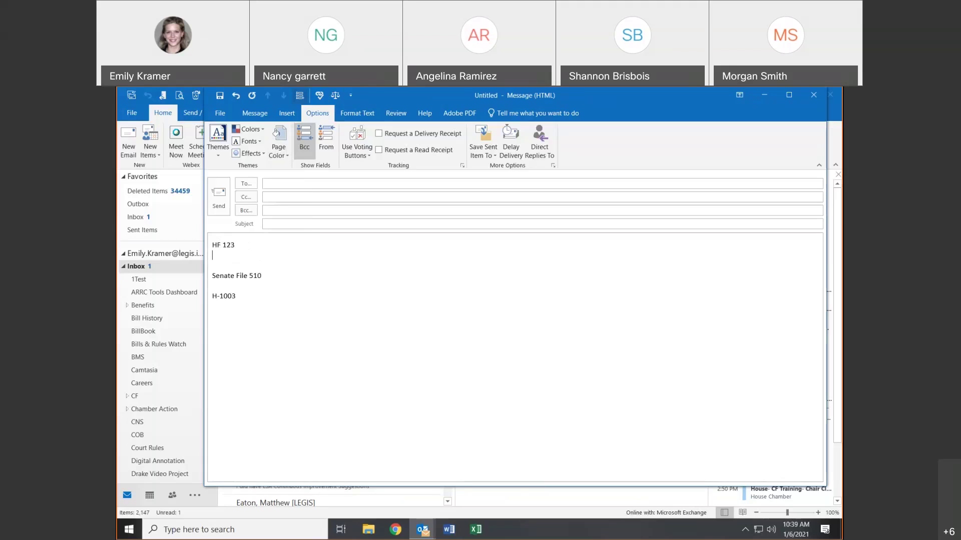
type("Hf567")
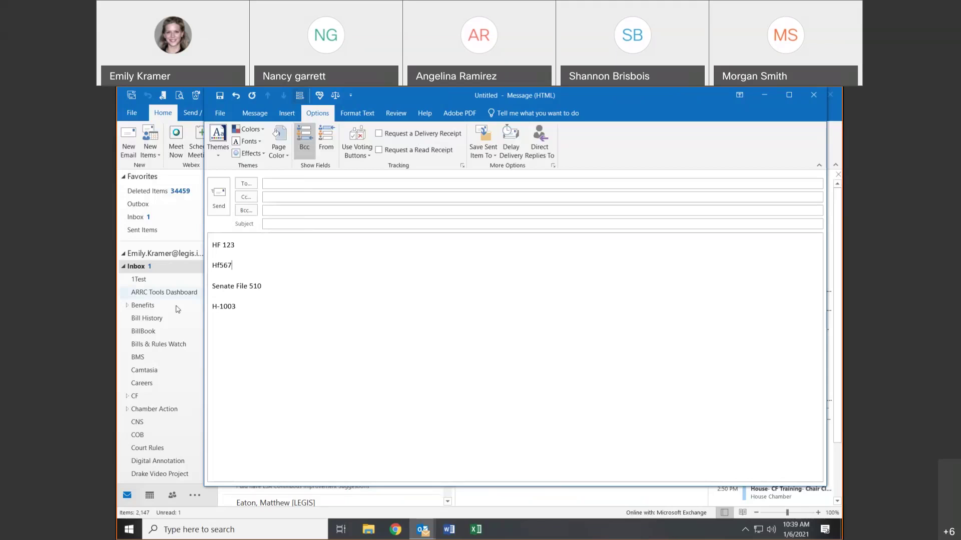
- Add HJR1 on its own line below H-1003
left_click(255, 306)
key("shift+Return")
key("BackSpace")
key("Return")
type("HJR!")
key("BackSpace")
type("1")
- Look up bill hf123 on the Iowa Legislature site, then close the browser
left_click(400, 530)
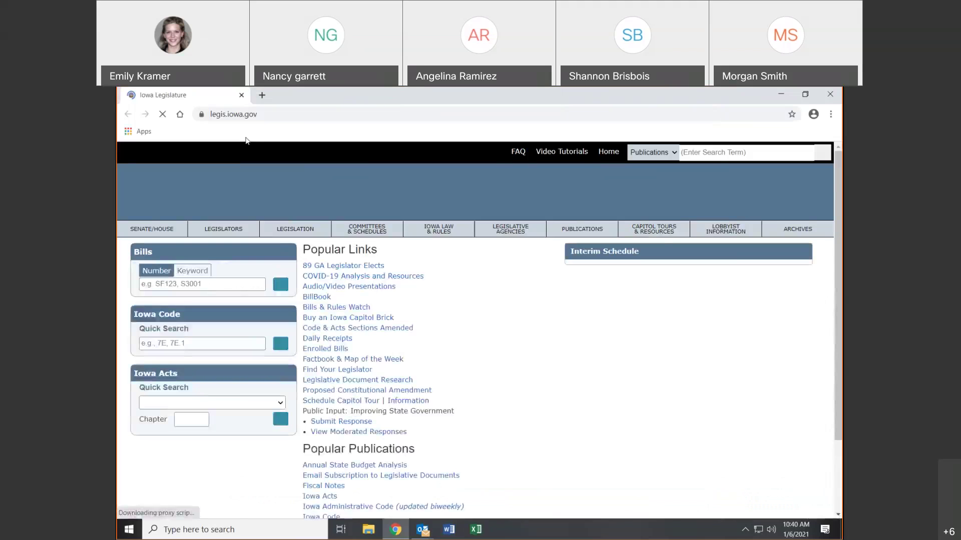
left_click(213, 289)
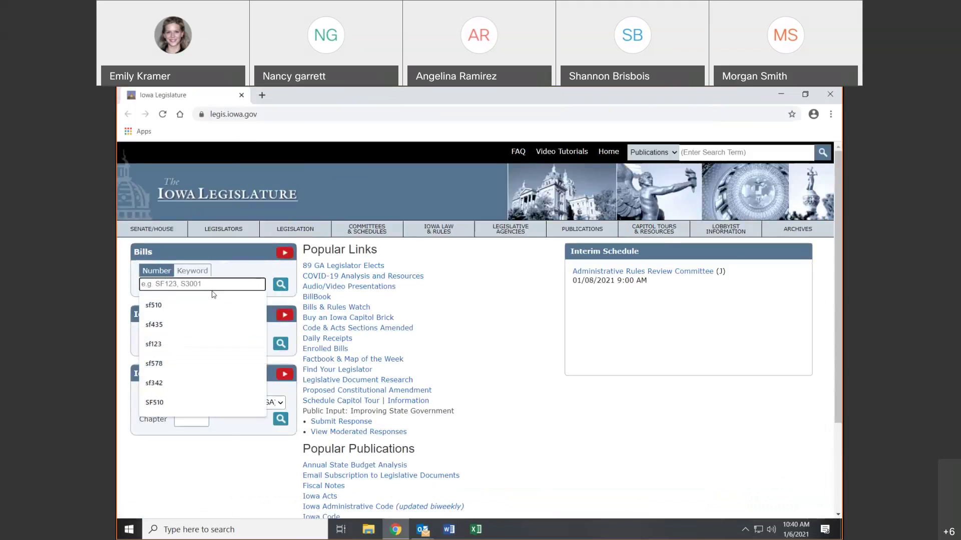
type("hf123")
key("Return")
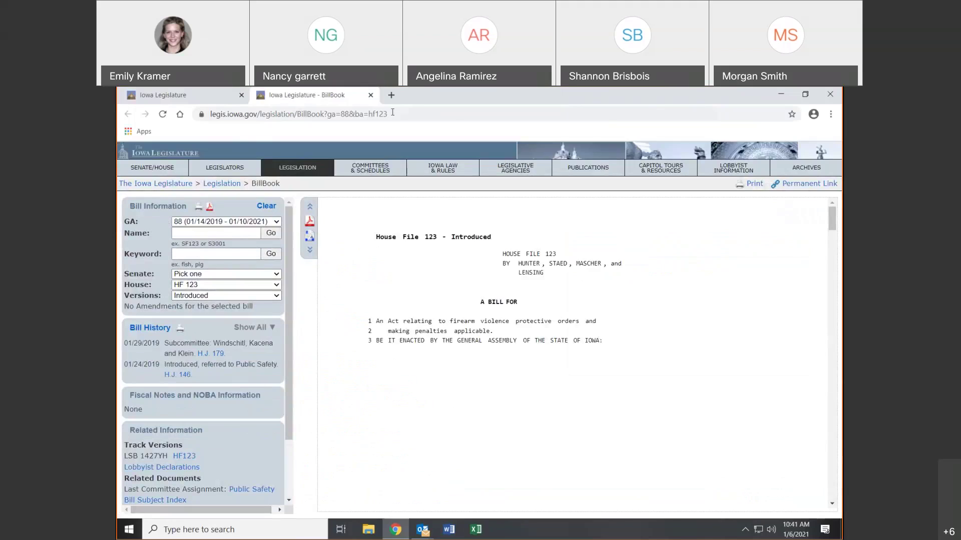
left_click(371, 95)
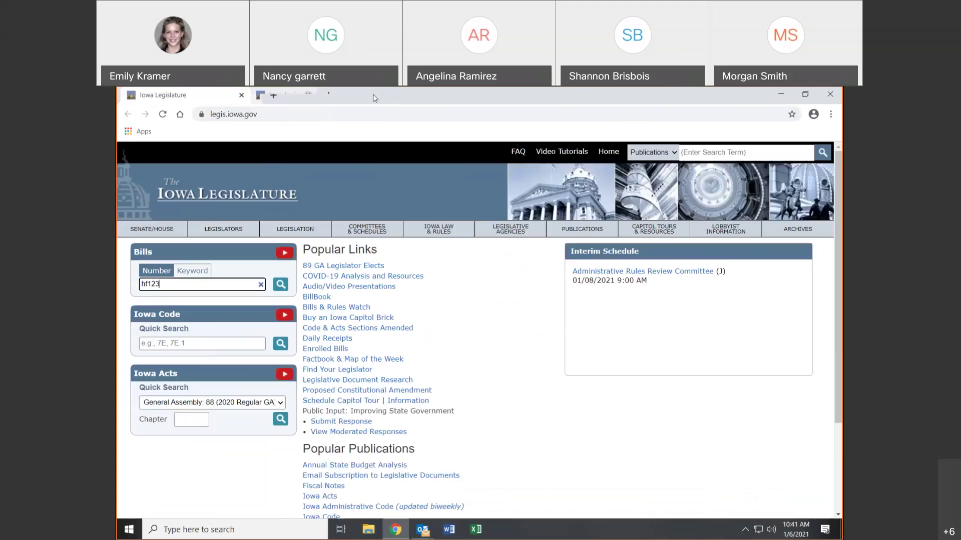
left_click(830, 94)
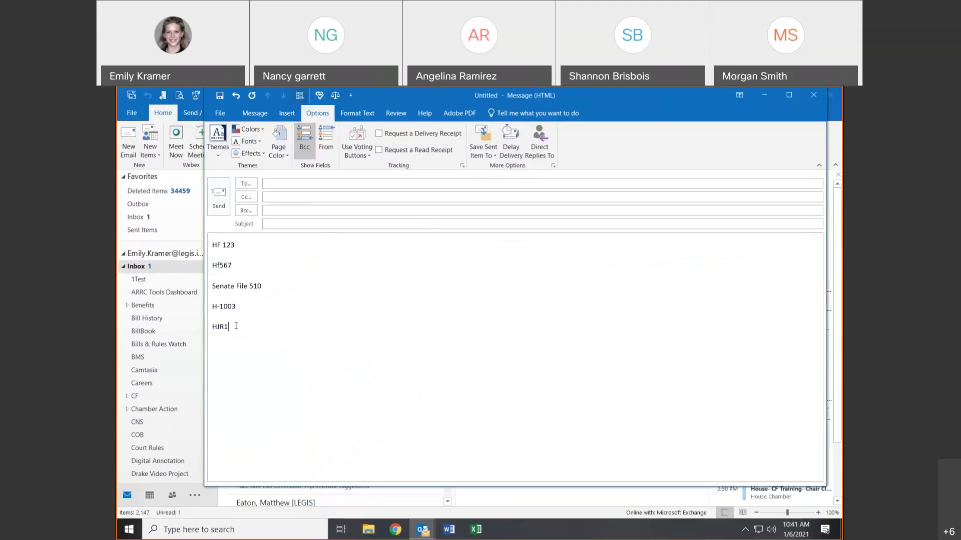
- Add an empty line after HJR1 in the message, then launch Excel
key("ctrl+a")
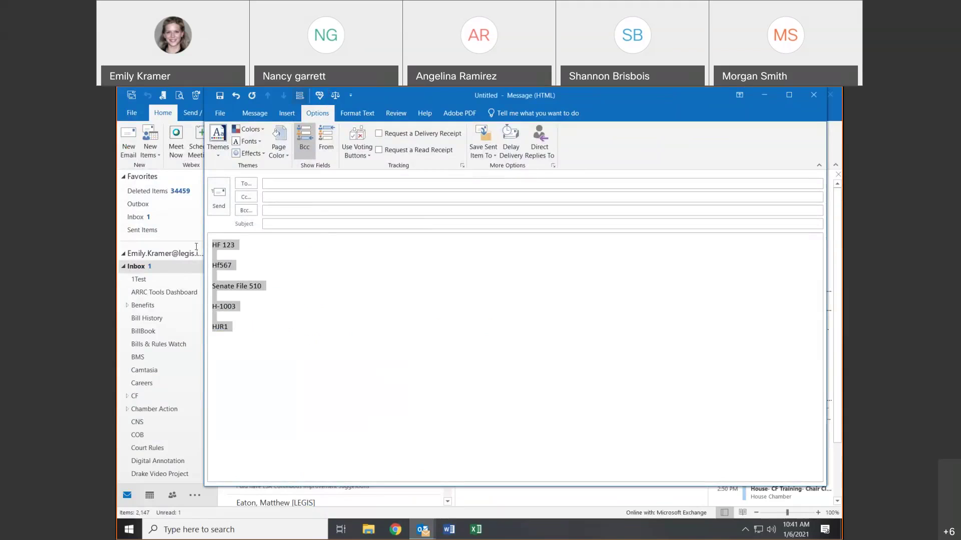
left_click(235, 326)
key("Return")
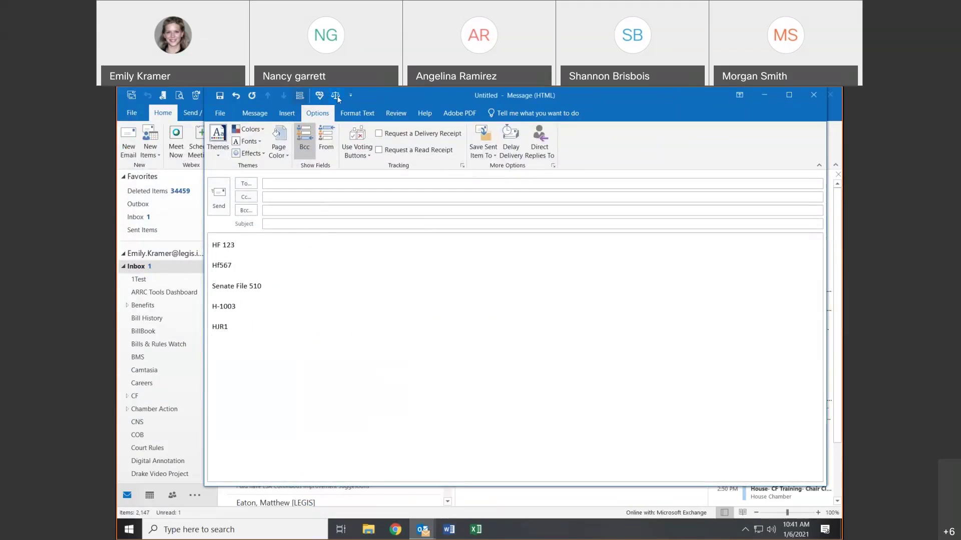
left_click(461, 533)
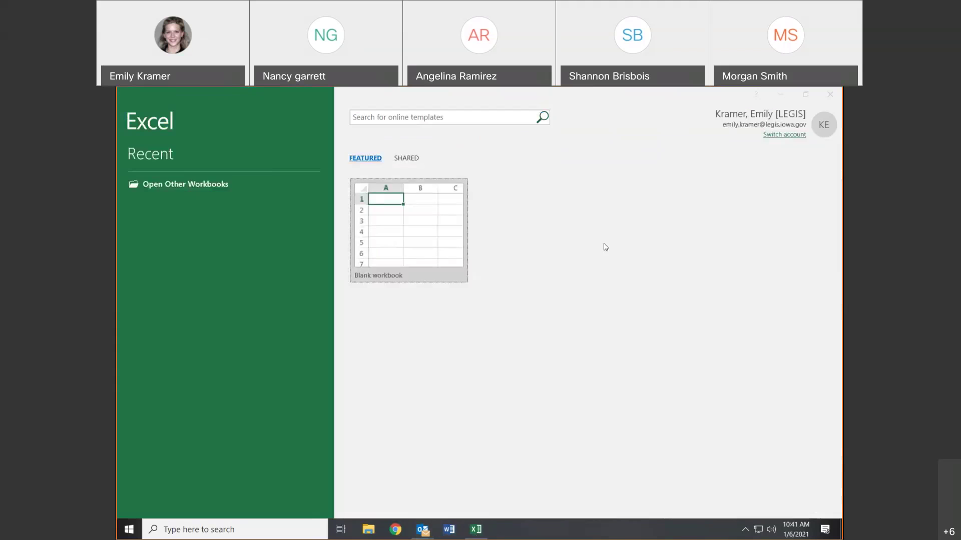
- Open a blank Excel workbook, then create a blank Word document
left_click(578, 387)
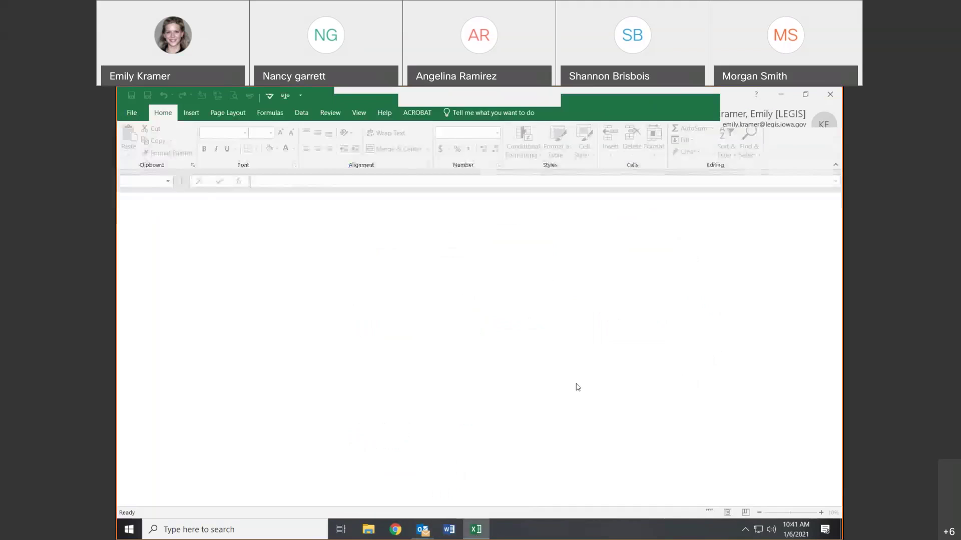
left_click(447, 535)
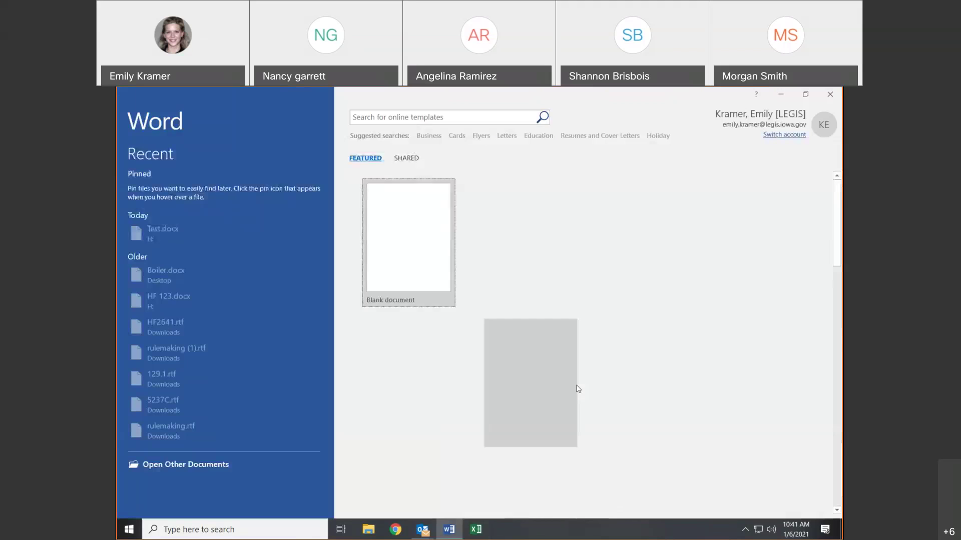
left_click(403, 230)
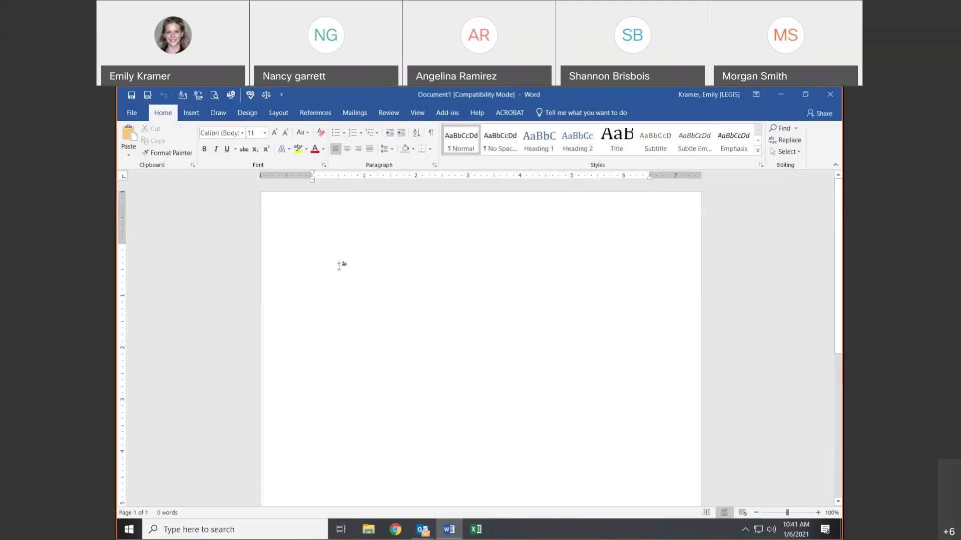
- Type Hf 123, House File 123 and Senate 456 on separate lines
type("Hf 123")
key("Return")
key("Return")
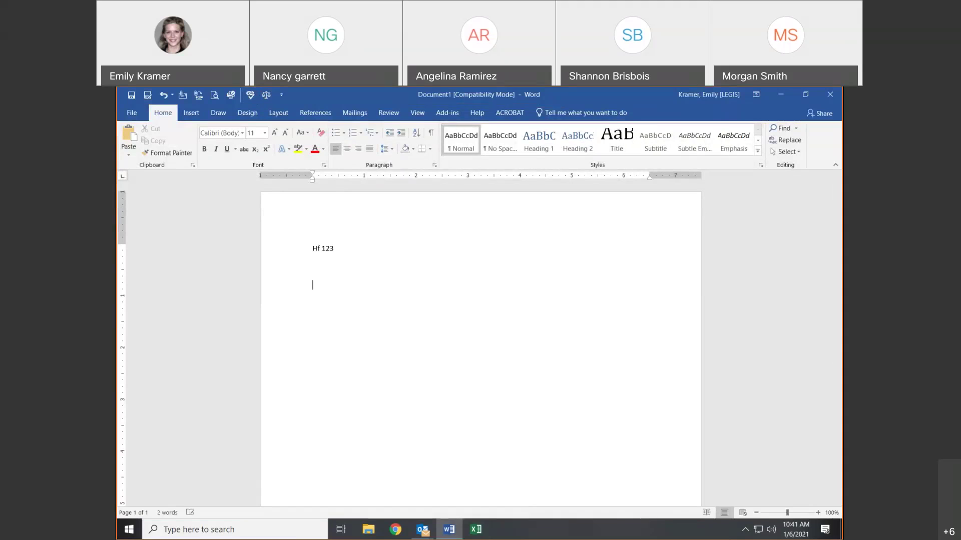
type("House File 123")
key("Return")
type("Senate 456")
key("Return")
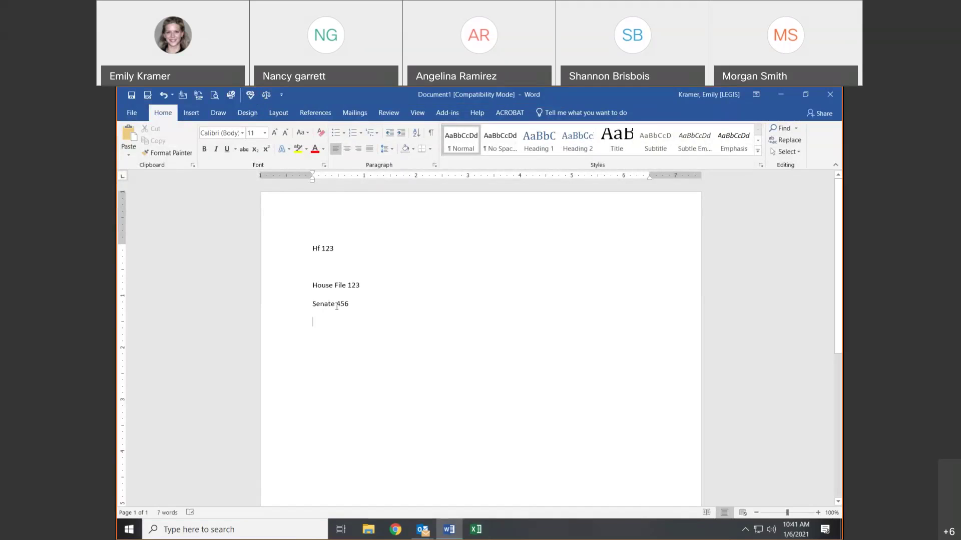
- Correct the third line to 'Senate File 456' and convert the references to hyperlinks
type("File")
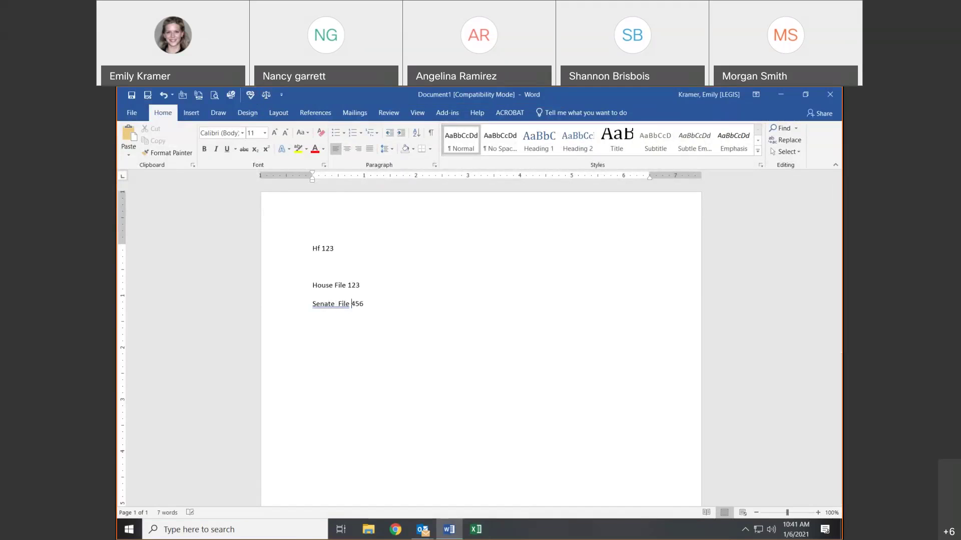
key("BackSpace")
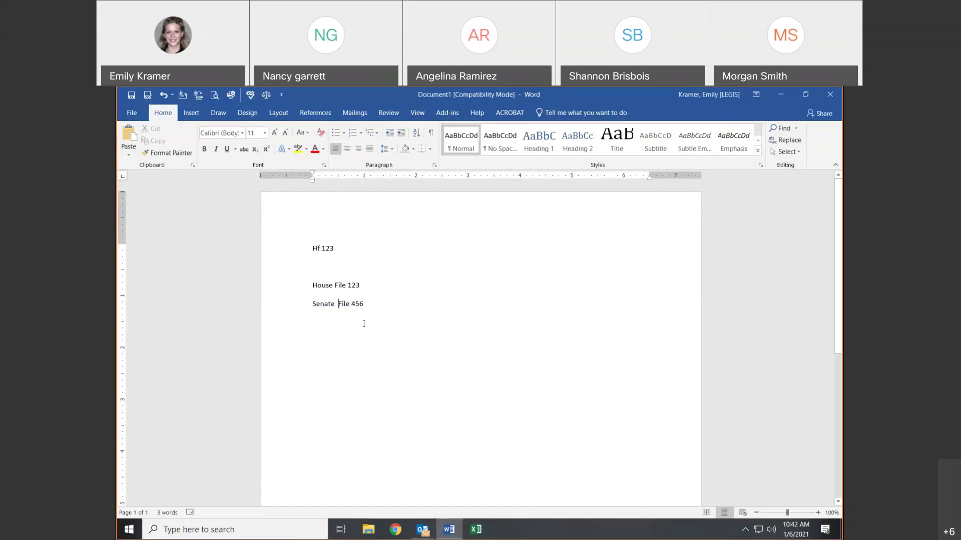
key("BackSpace")
left_click(250, 96)
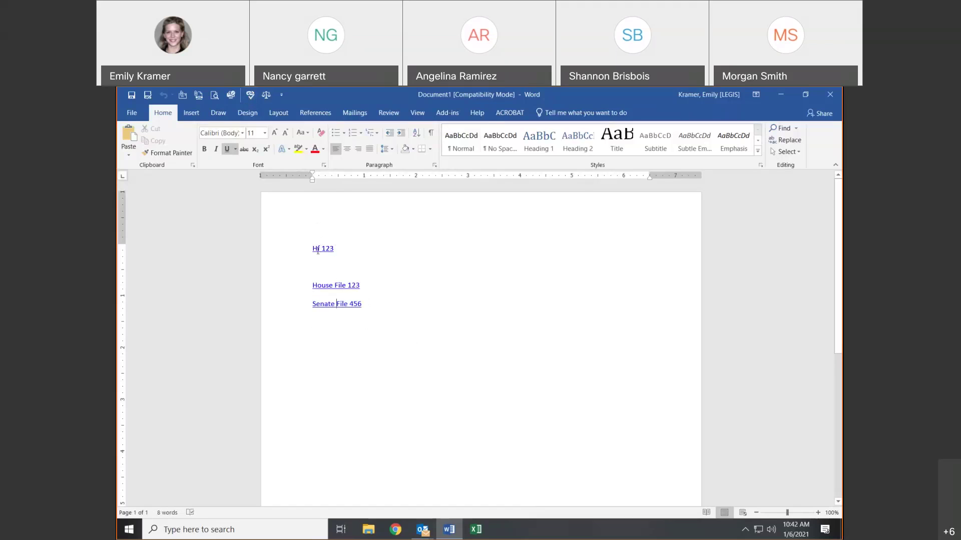
- Follow the Hf 123 hyperlink to its BillBook page, then close the browser
mouse_move(317, 250)
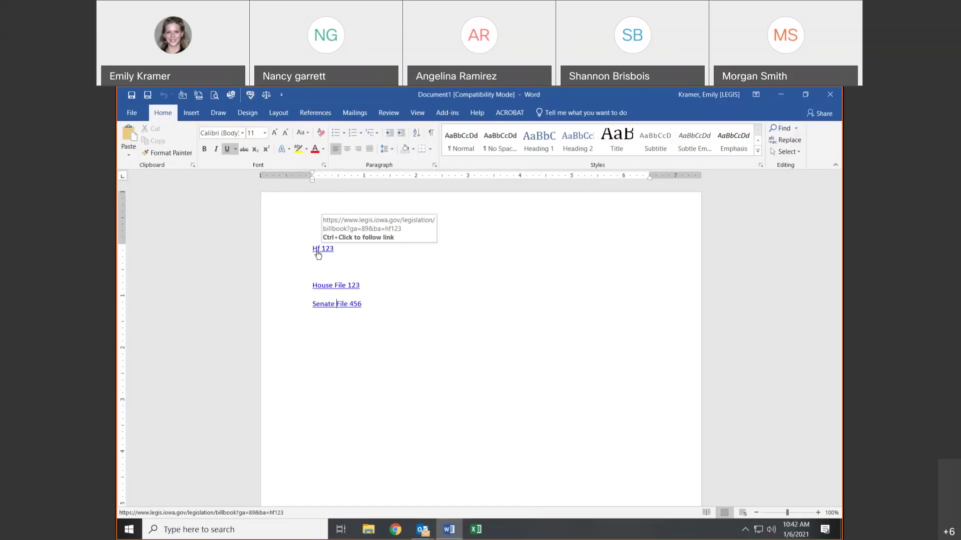
left_click(317, 250, "ctrl")
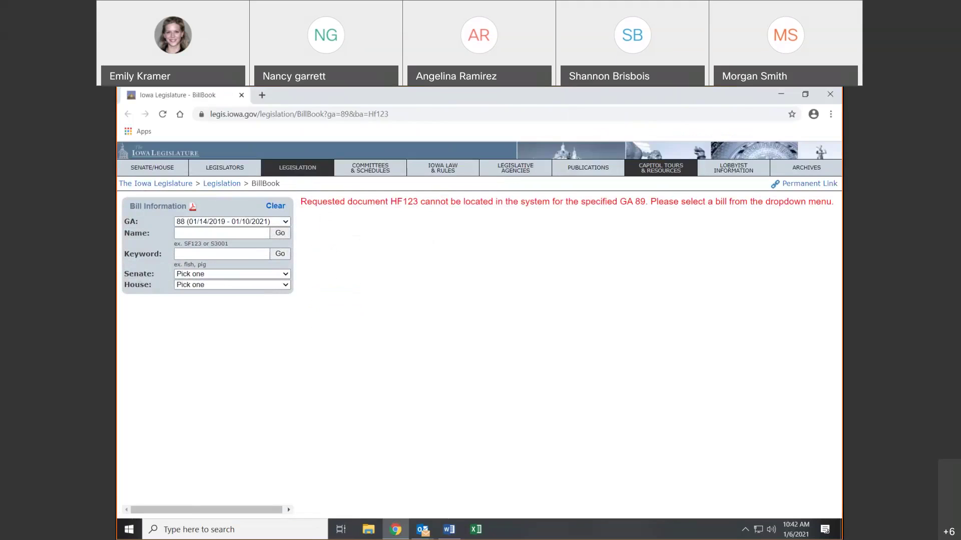
left_click(839, 96)
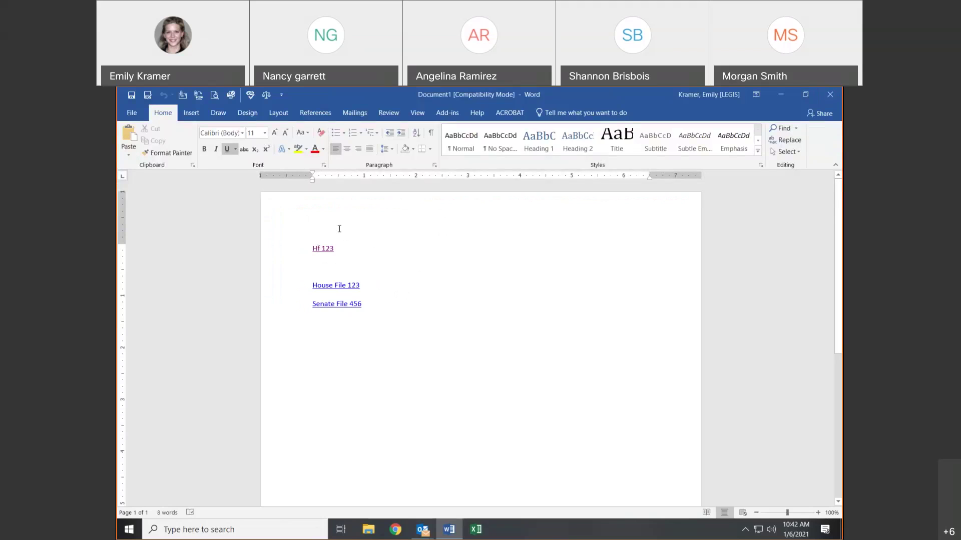
- Put the cursor after Senate File 456 and open the Insert Legal Text dialog
left_click(429, 307)
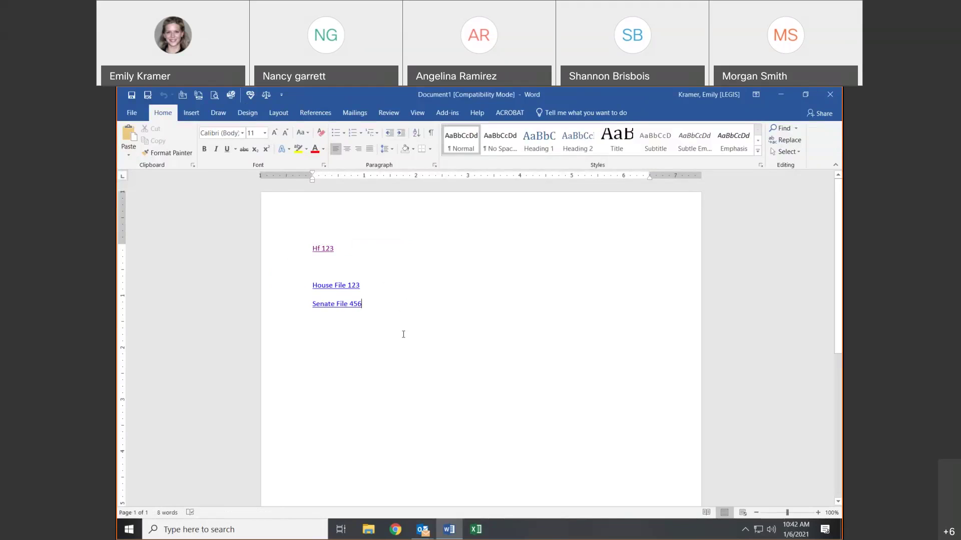
left_click(264, 98)
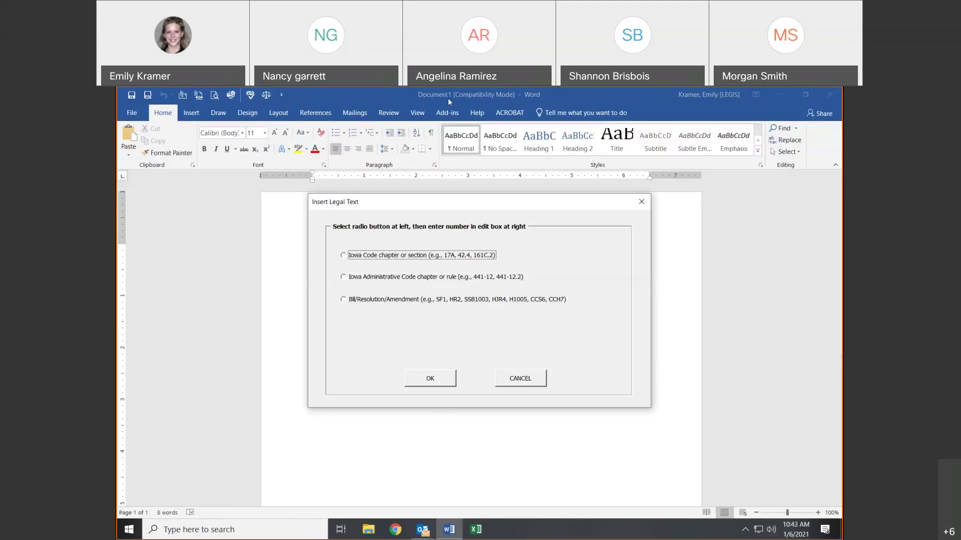
- Try the Iowa Code and Administrative Code options, ending on Bill/Resolution/Amendment
left_click(603, 108)
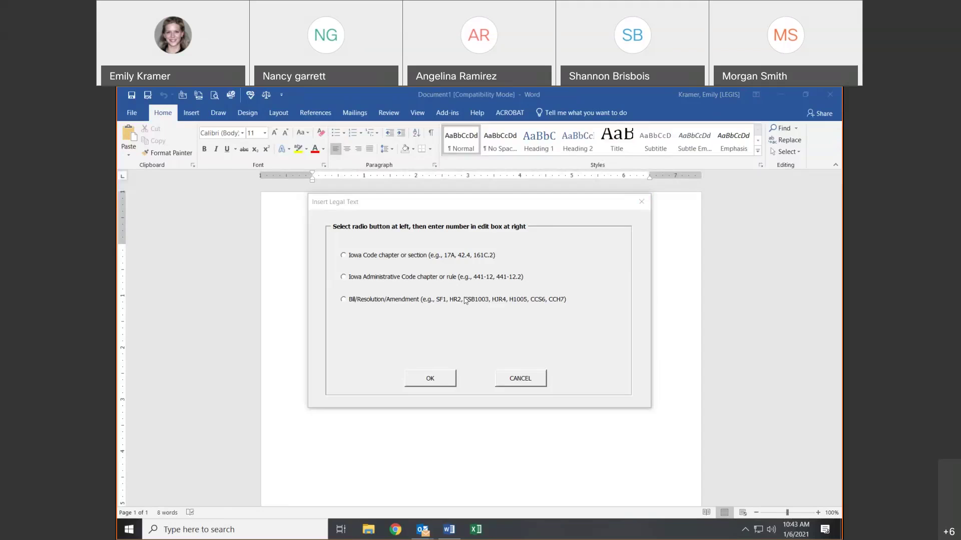
left_click(343, 255)
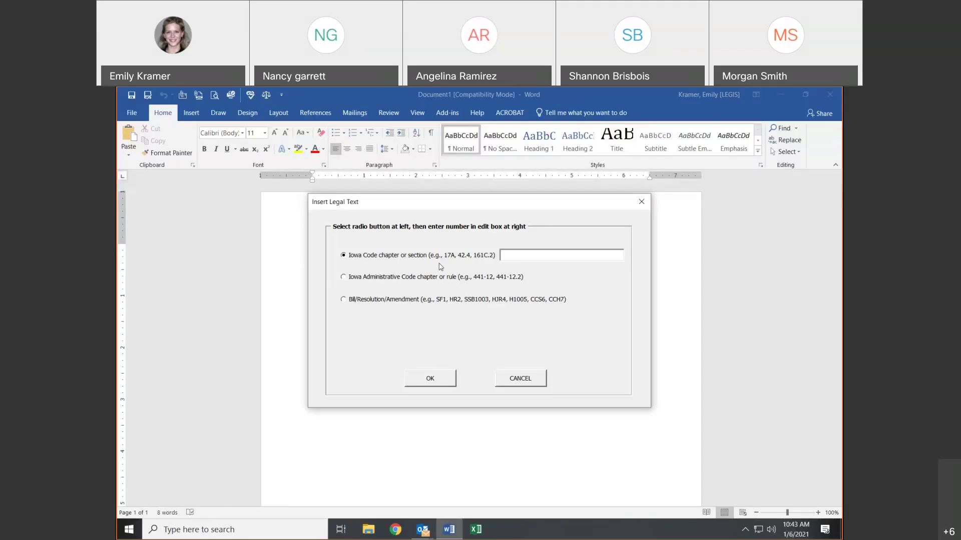
left_click(456, 259)
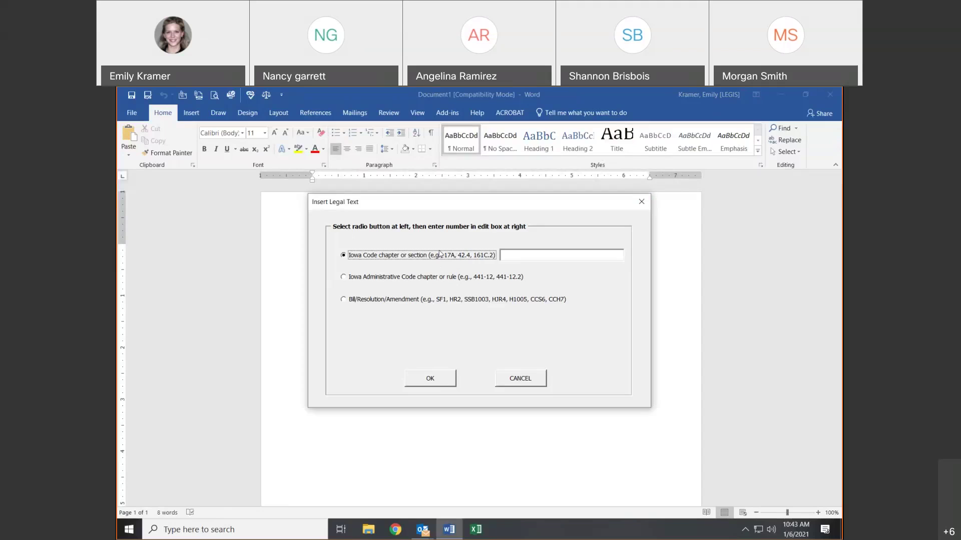
left_click(345, 278)
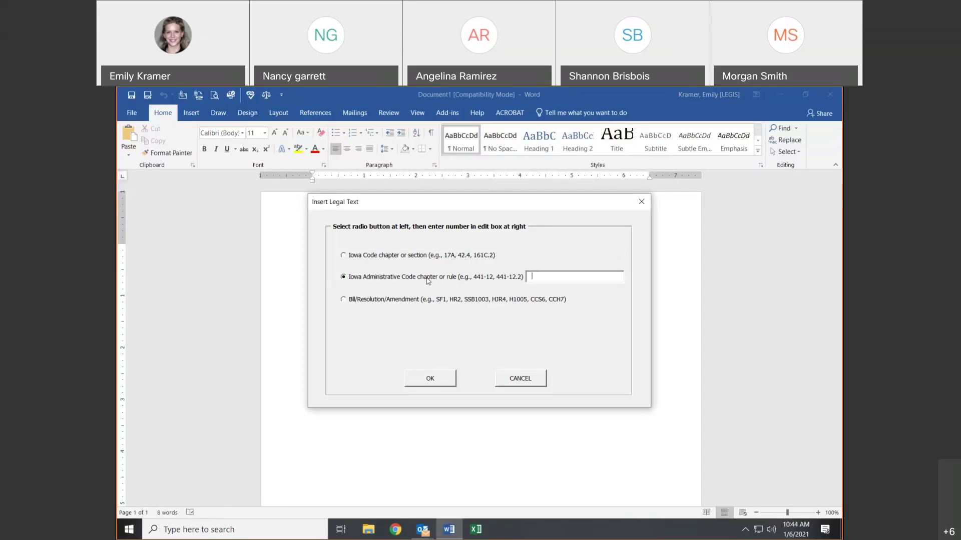
left_click(344, 300)
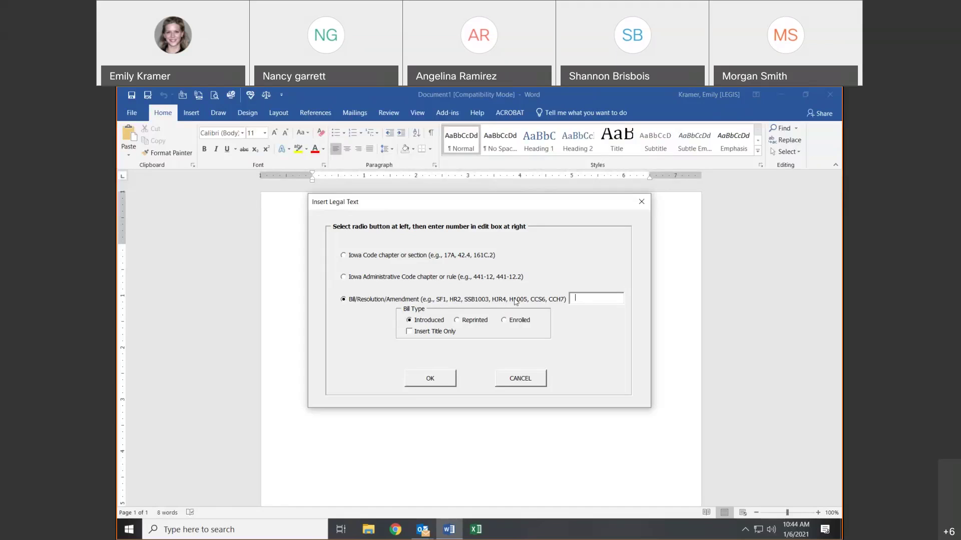
- Enter HF123 as the bill number and cycle bill types back to Introduced
key("Tab")
left_click(583, 300)
type("HF123")
left_click(462, 322)
left_click(503, 322)
left_click(409, 323)
- Replace the bill number with SF510
key("shift+Tab")
type("Sf510")
key("BackSpace")
key("BackSpace")
key("BackSpace")
type("510")
- Settle on the Introduced bill type and submit SF510, which triggers Error 4160
left_click(453, 321)
left_click(424, 323)
left_click(470, 320)
left_click(515, 328)
left_click(436, 321)
left_click(463, 320)
left_click(434, 321)
left_click(409, 332)
left_click(428, 379)
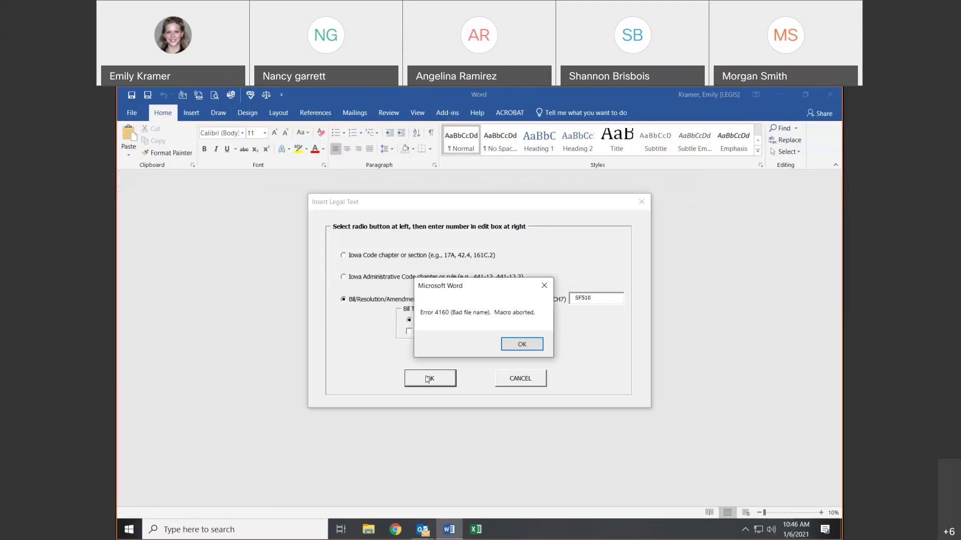
- Dismiss the error and retry inserting bill reference SF1 via Insert Legal Text
left_click(511, 346)
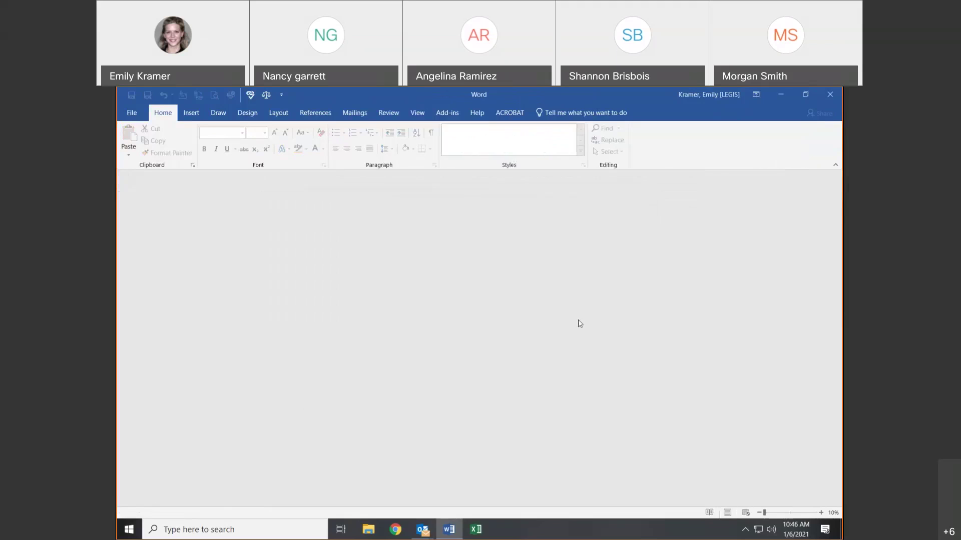
left_click(272, 100)
left_click(514, 301)
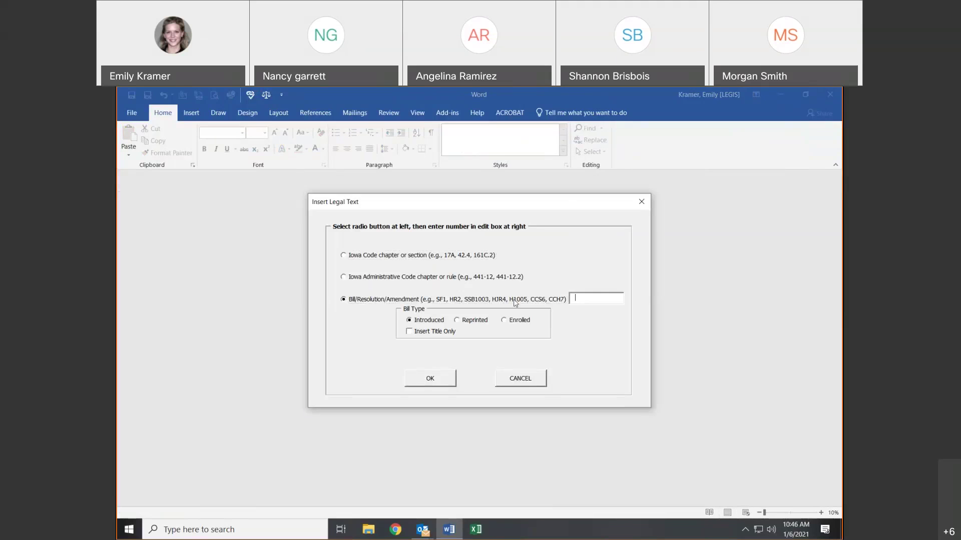
type("SF1")
left_click(442, 378)
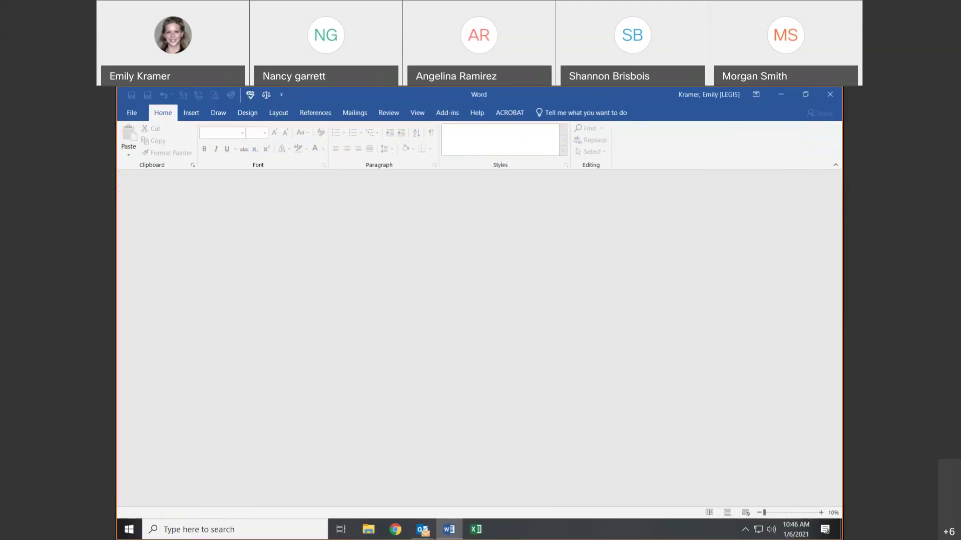
- Close the empty Word window after the SF1 insertion fails again
left_click(280, 96)
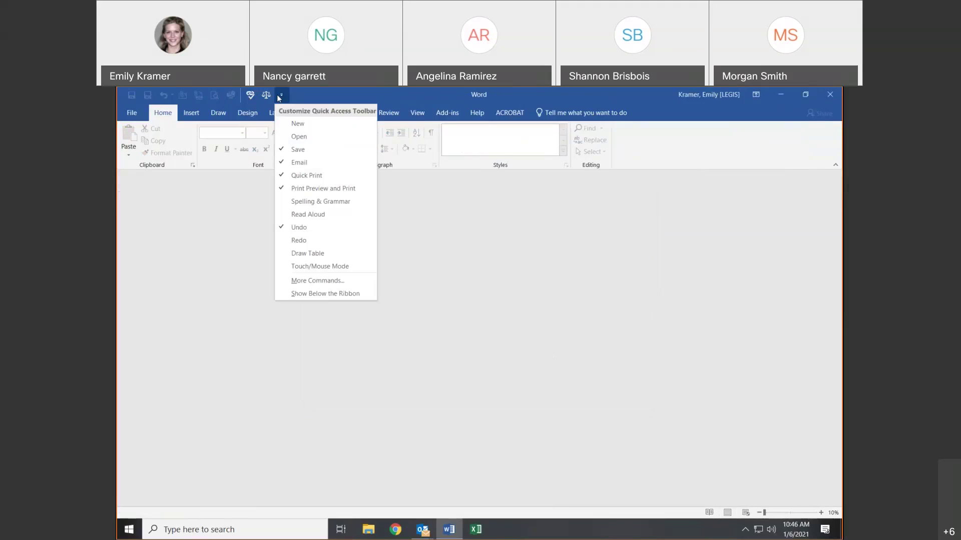
left_click(280, 95)
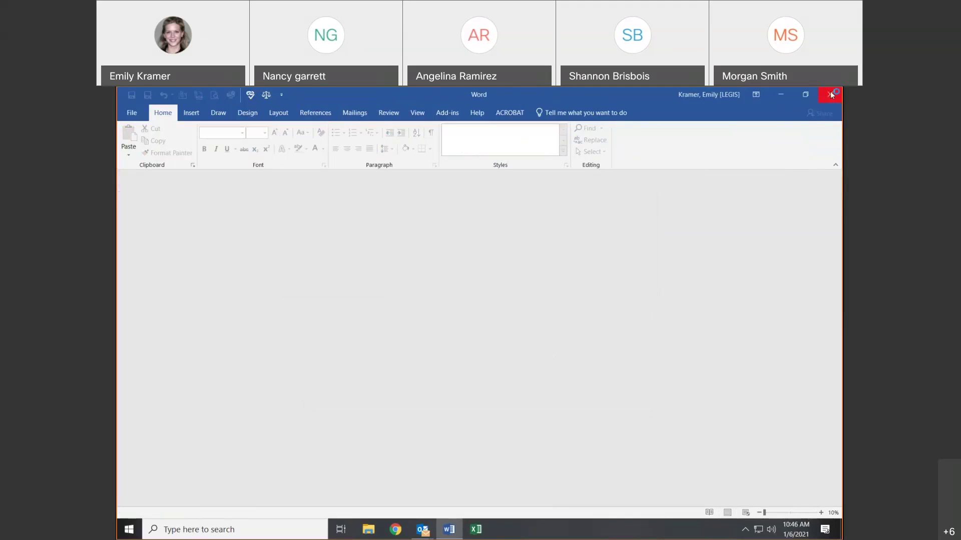
left_click(830, 94)
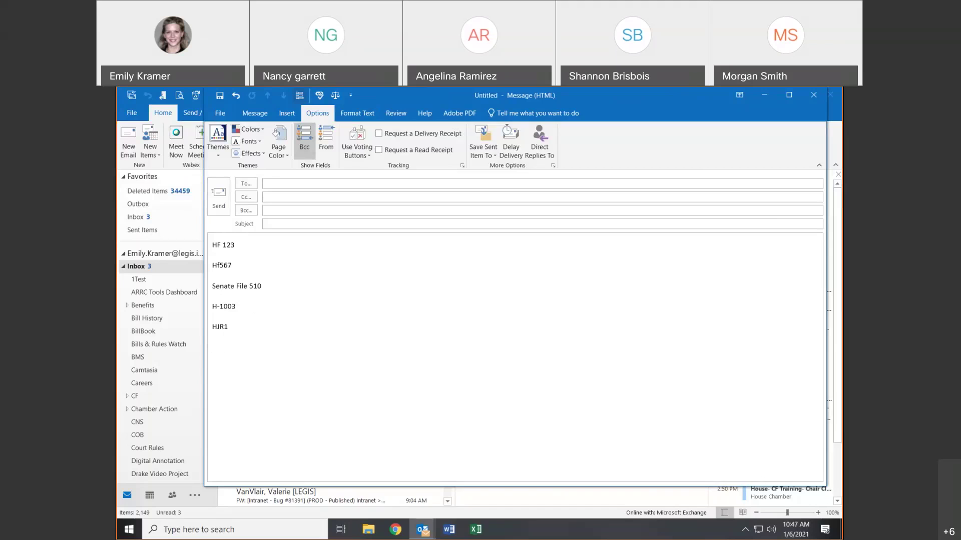
left_click(350, 95)
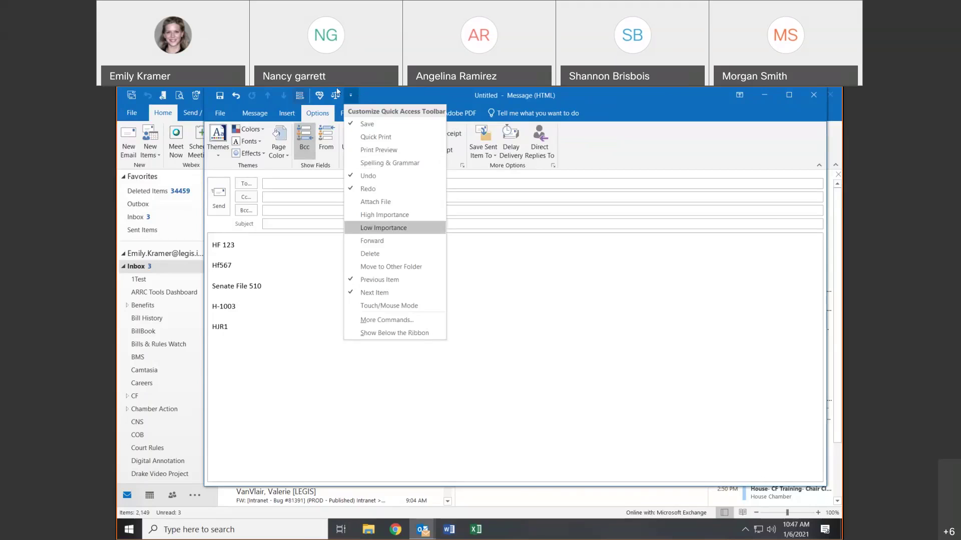
left_click(353, 99)
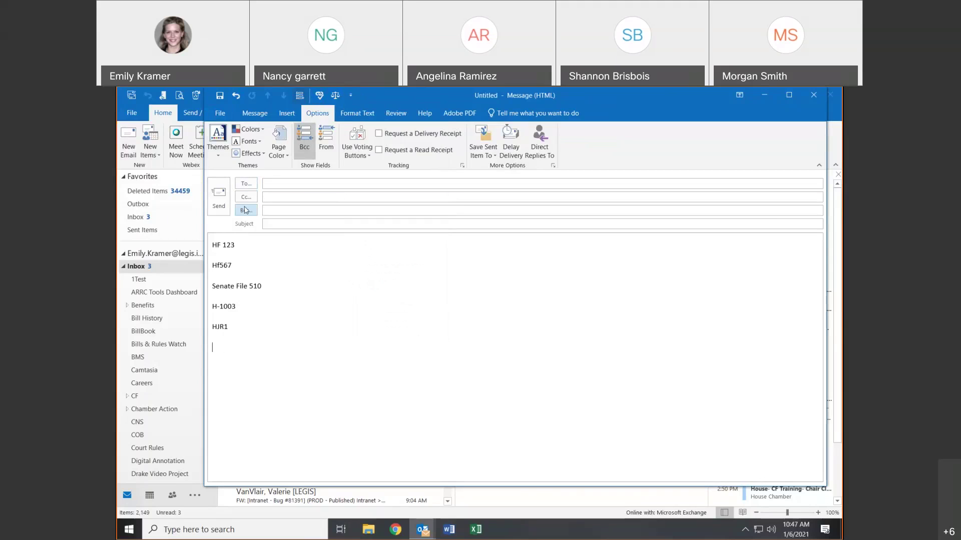
key("shift+Tab")
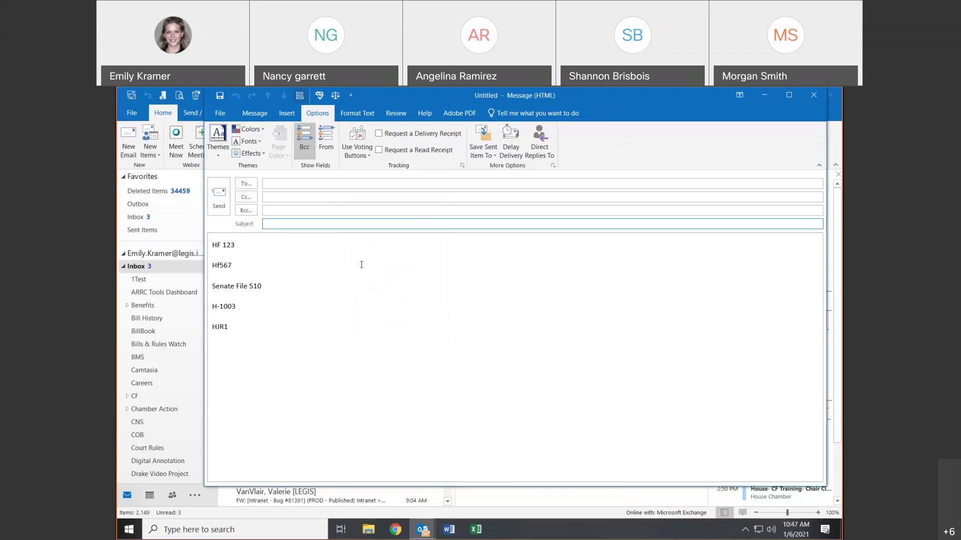
left_click(367, 198)
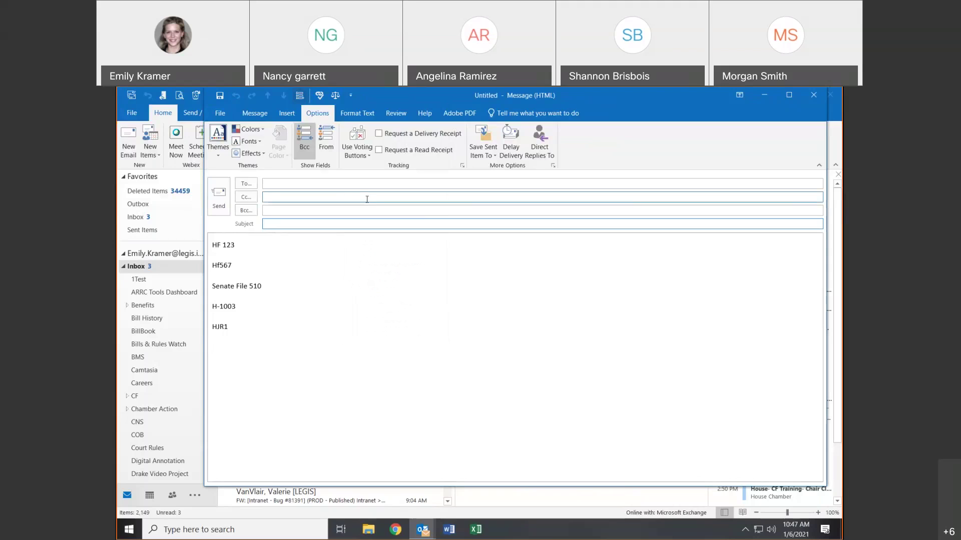
left_click(359, 184)
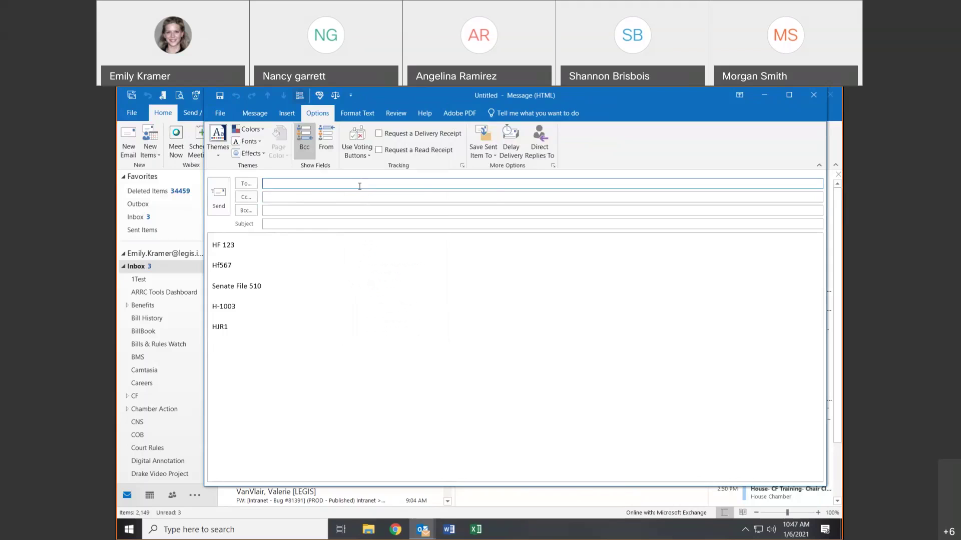
- Pick the suggested contact as recipient, try sending, then cancel to add a subject
left_click(357, 205)
left_click(223, 206)
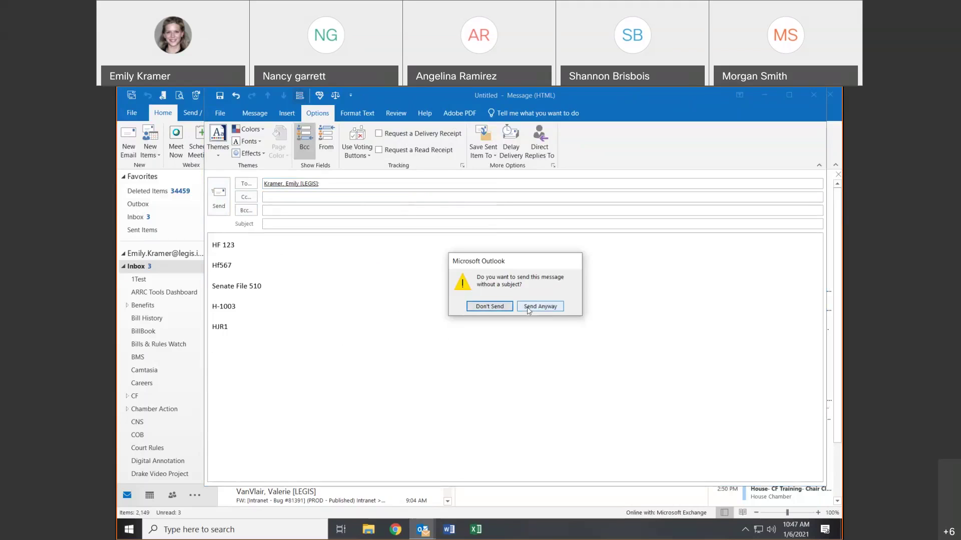
left_click(504, 307)
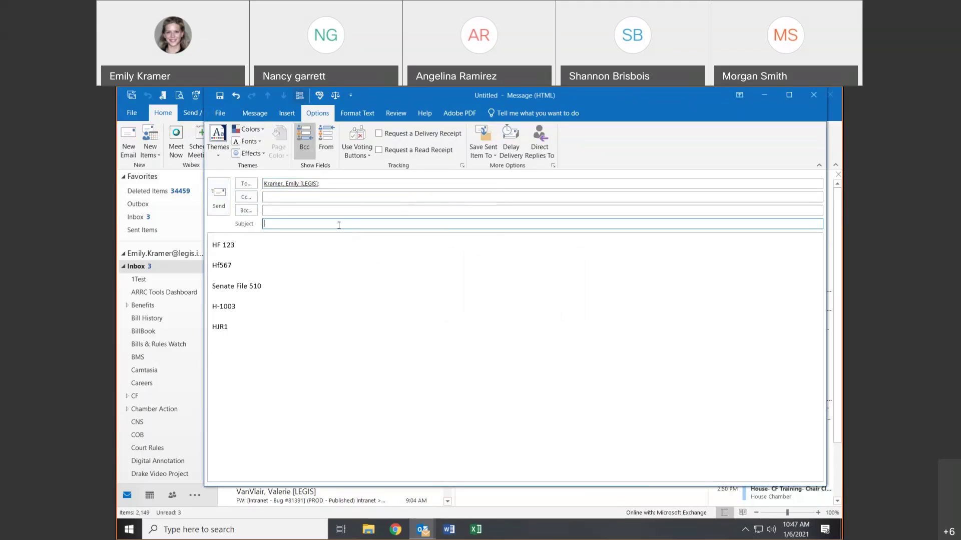
- Erase the test 'Hi' subject, restore the Message ribbon, and open the To address list
type("Hi")
key("BackSpace")
key("BackSpace")
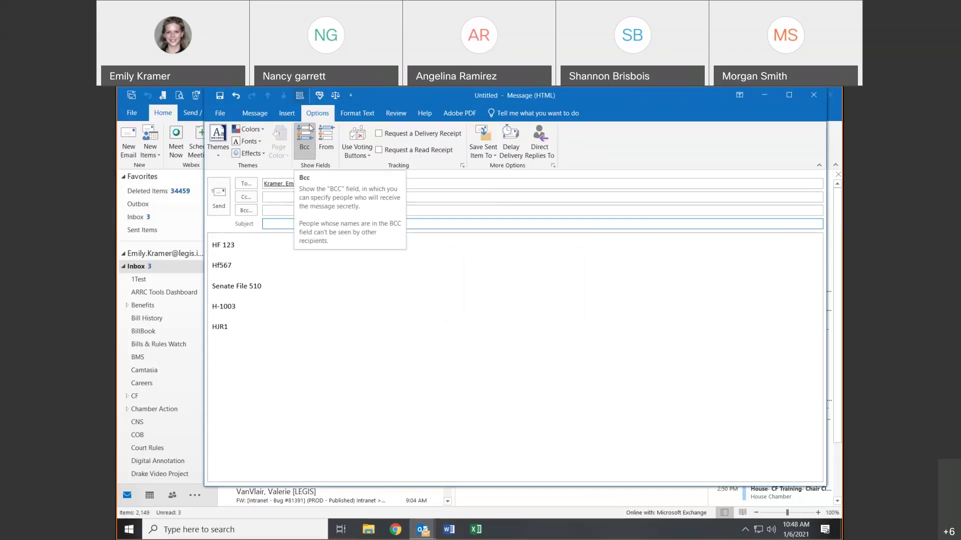
left_click(307, 305)
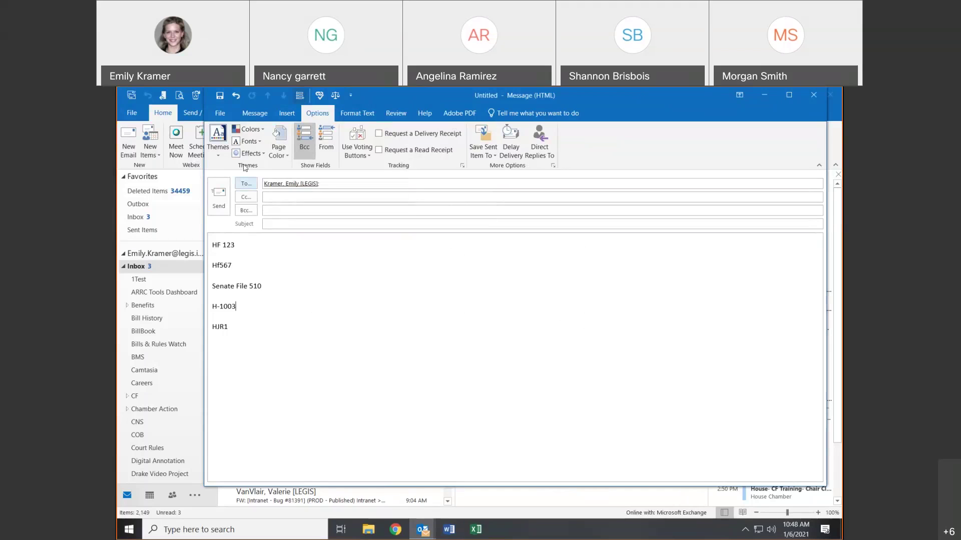
left_click(244, 115)
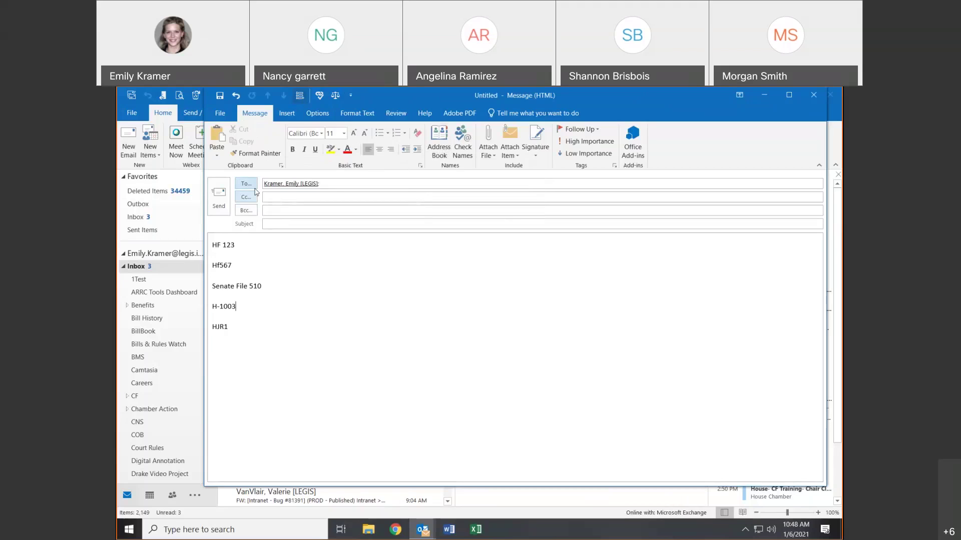
left_click(255, 189)
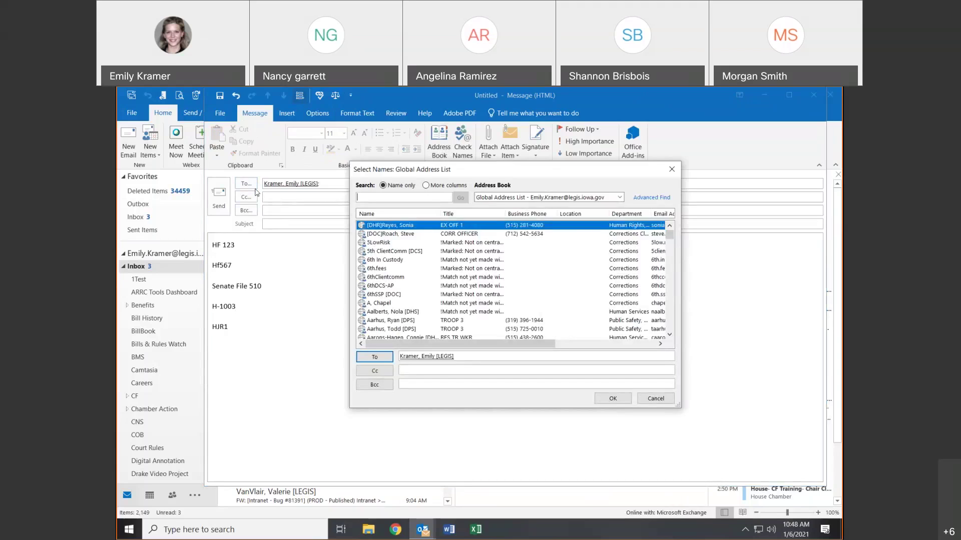
- Search the Global Address List for your own surname and add yourself to To, Cc and Bcc
left_click(600, 199)
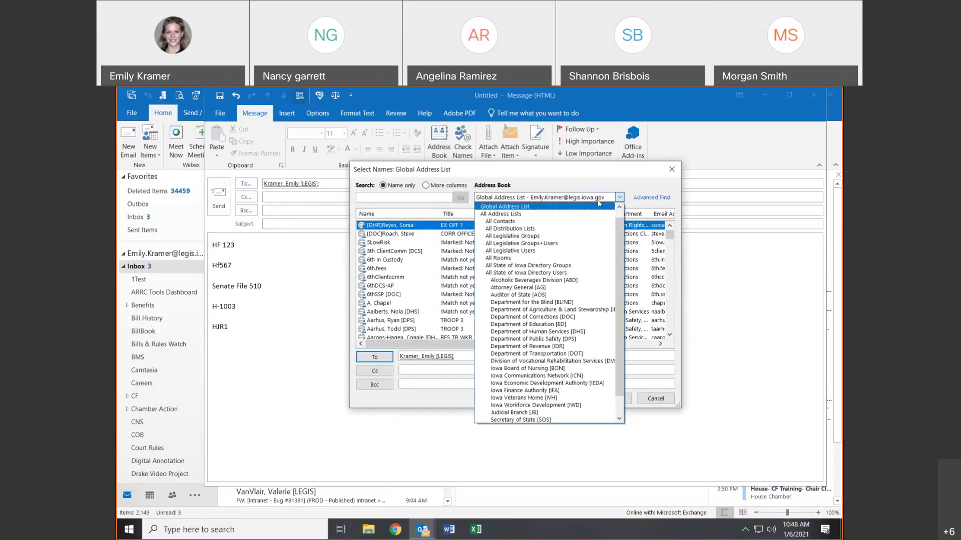
left_click(423, 200)
left_click(423, 200)
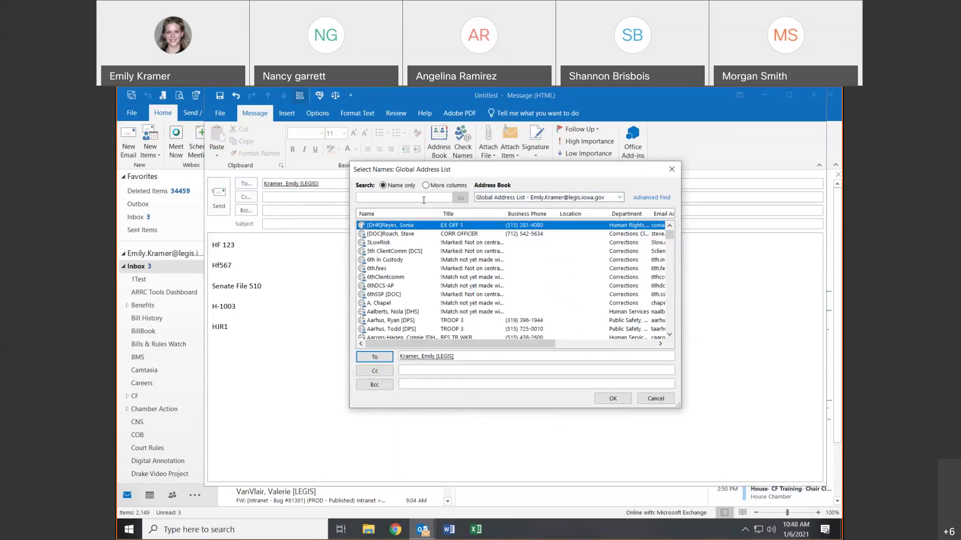
type("kramer, ")
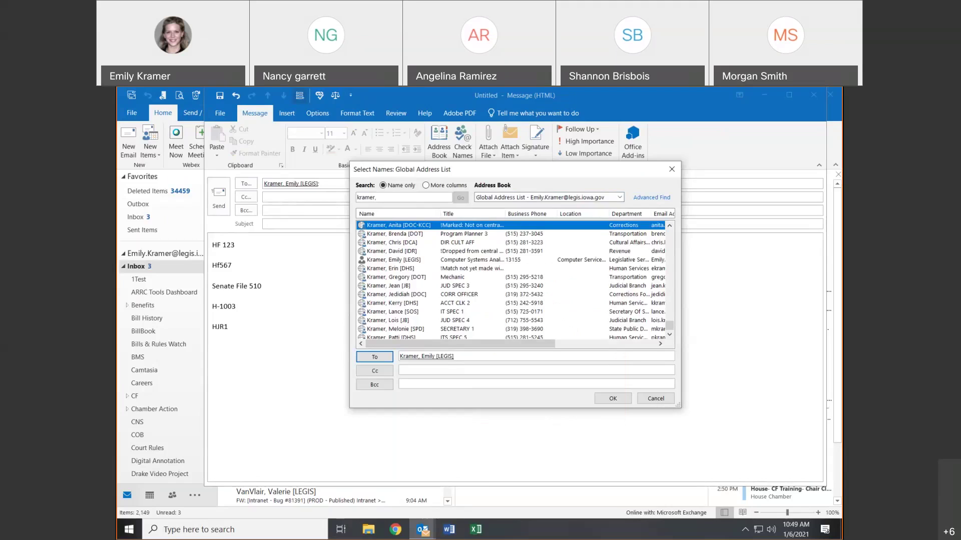
type("e")
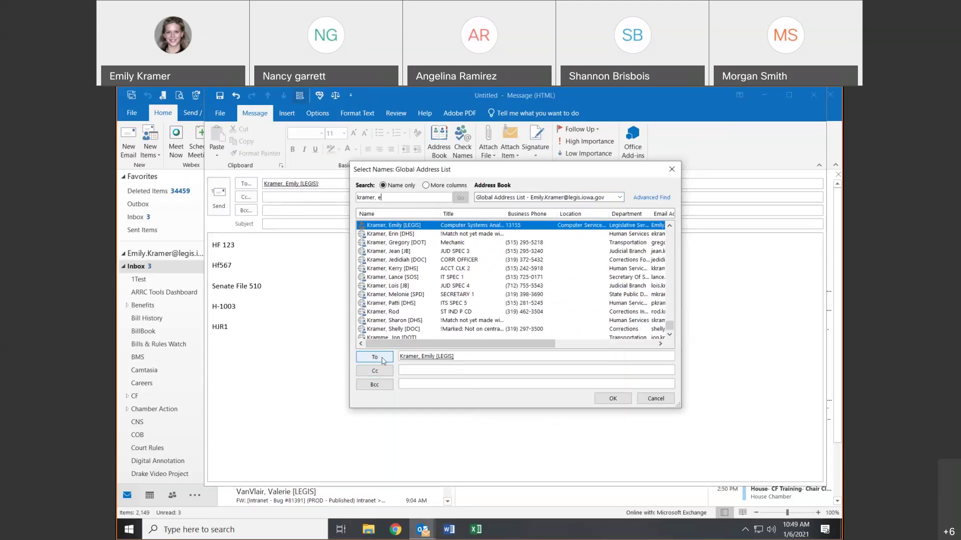
left_click(383, 360)
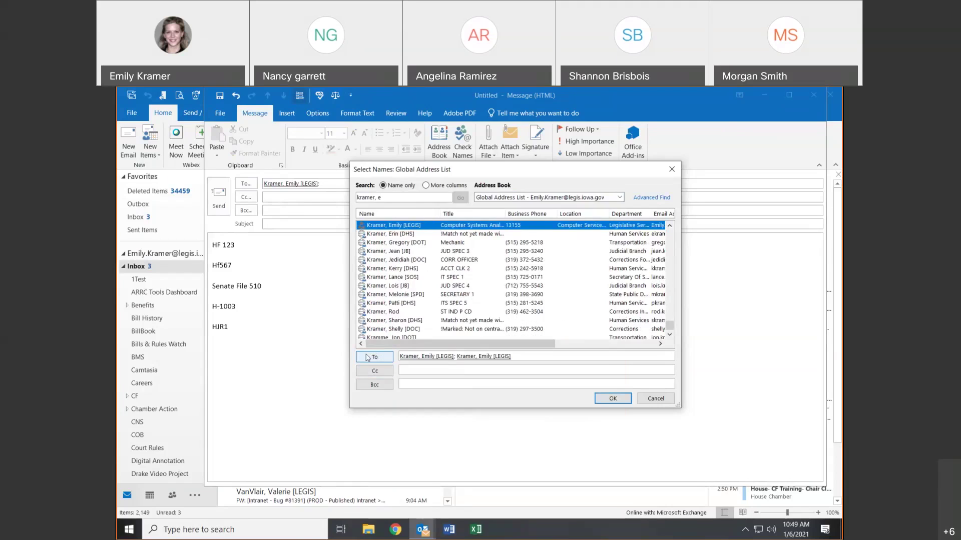
left_click(366, 370)
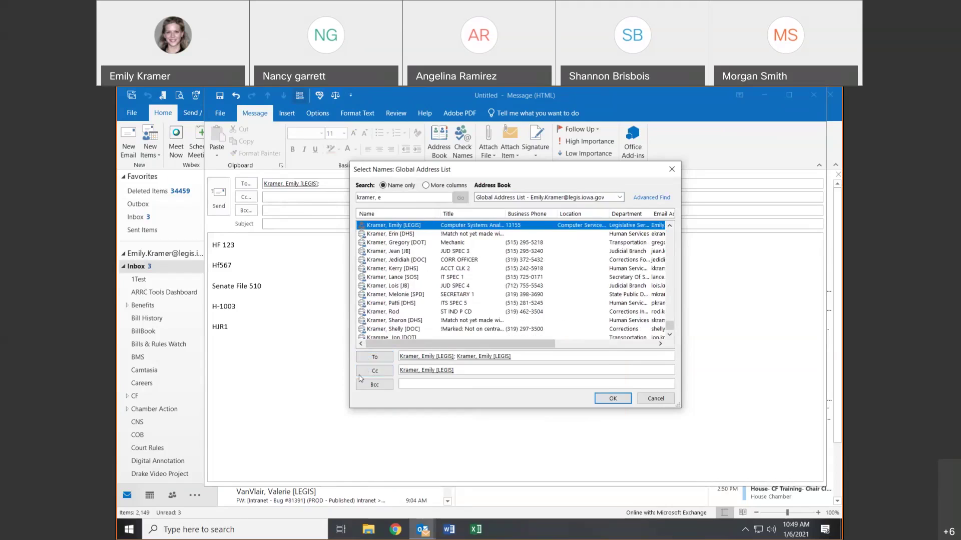
left_click(377, 386)
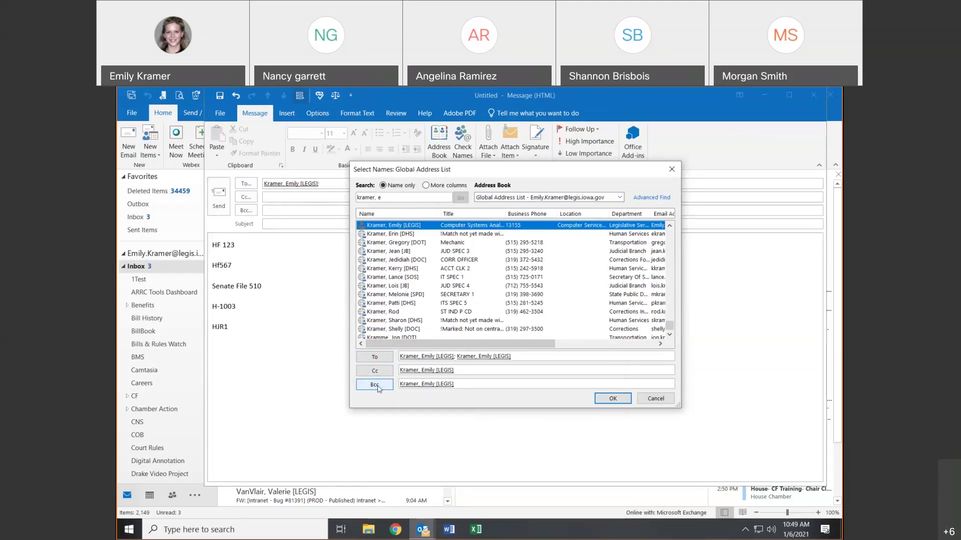
- Add the corrections officer and three more contacts to Bcc and apply the recipients
left_click(400, 261)
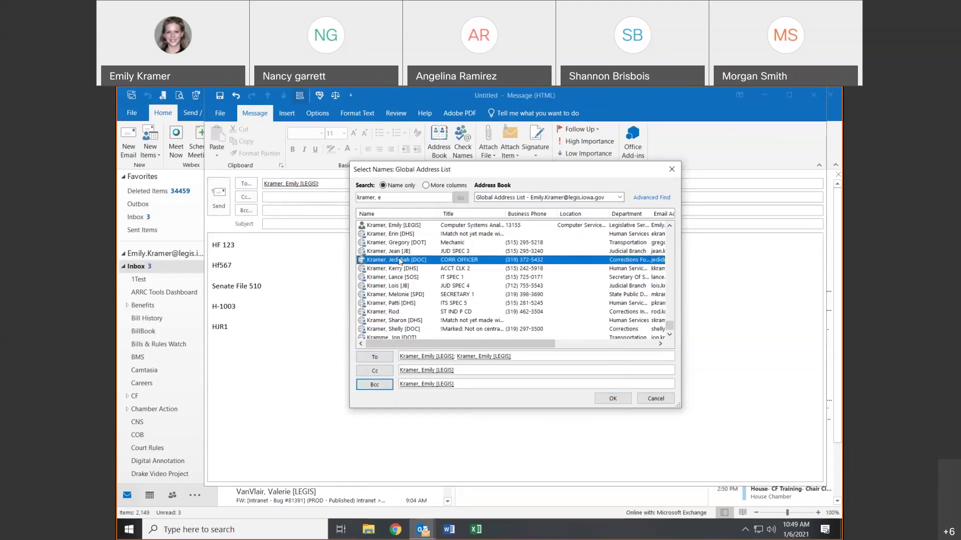
left_click(404, 277, "ctrl")
left_click(404, 286, "ctrl")
left_click(403, 295, "ctrl")
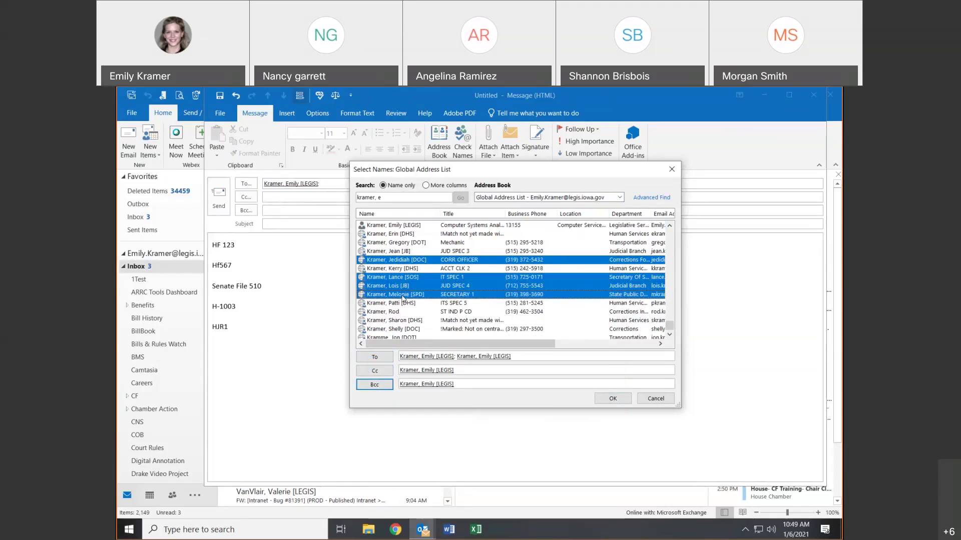
left_click(367, 383)
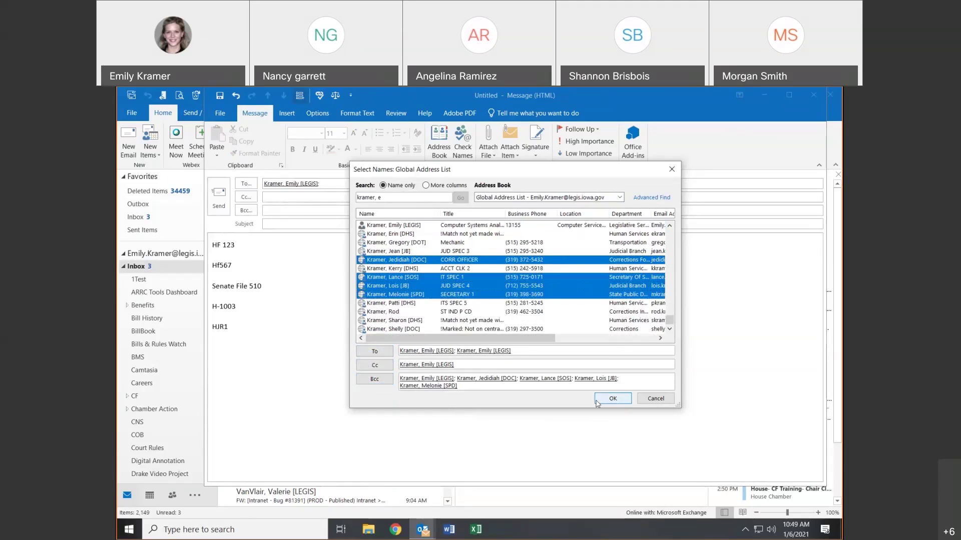
left_click(612, 399)
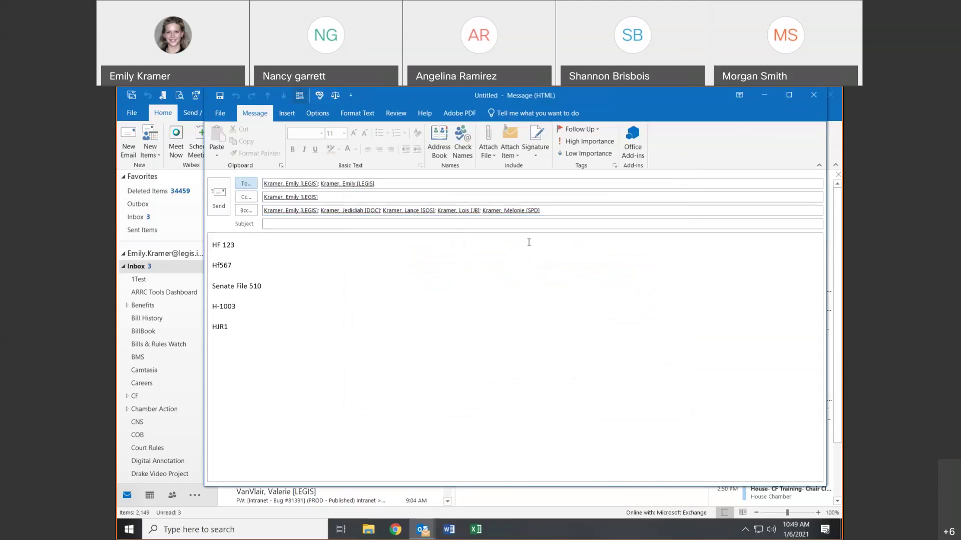
- Reopen the address book and switch to the All Legislative Groups list
left_click(246, 196)
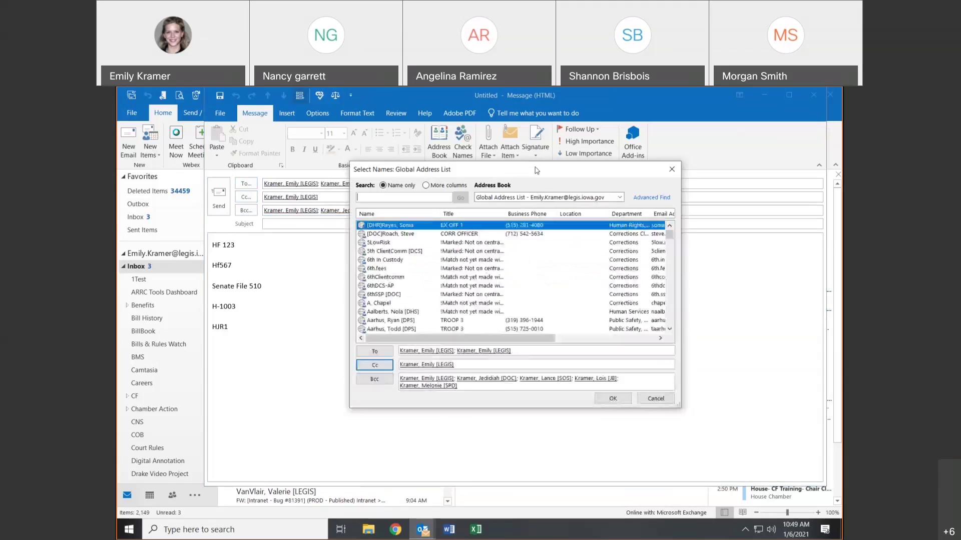
left_click(572, 198)
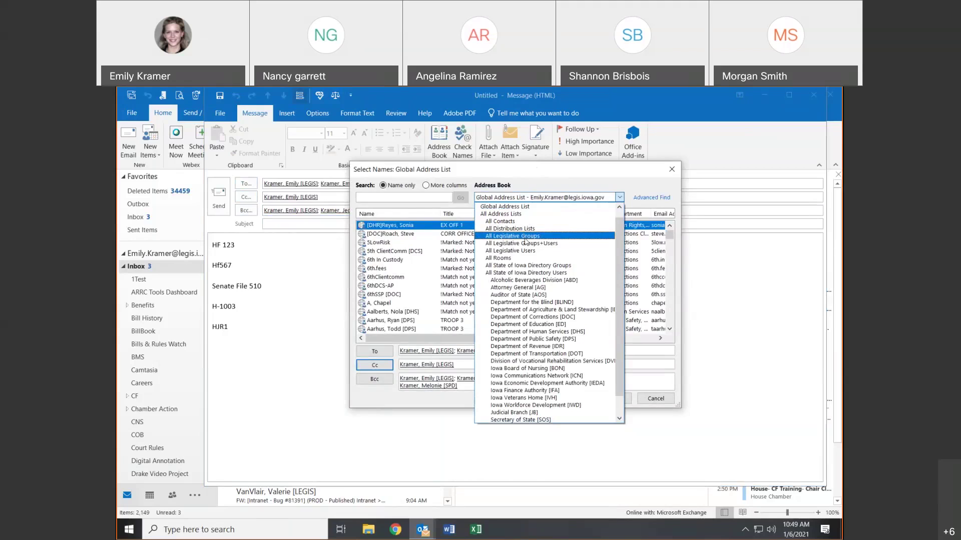
left_click(525, 240)
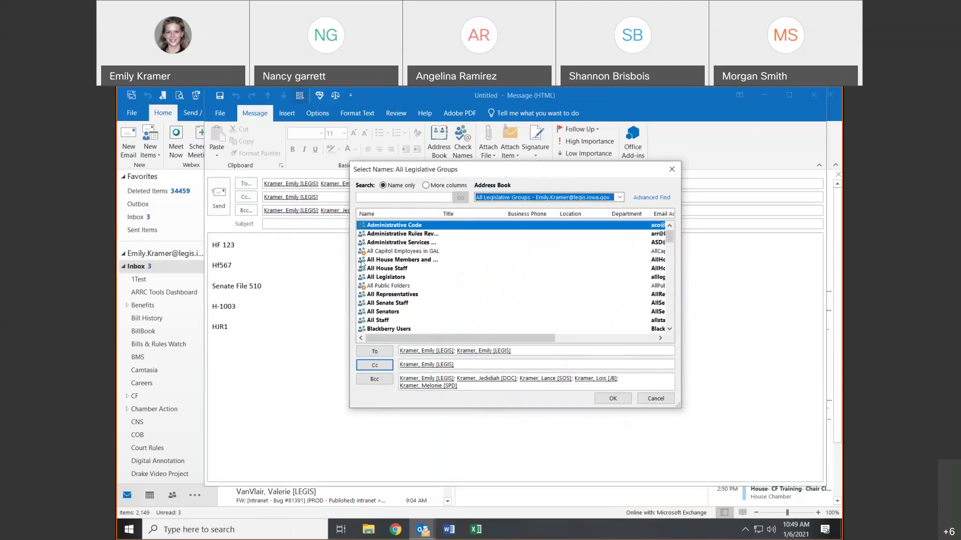
- Select the All Representatives group and add it to Bcc
left_click(397, 199)
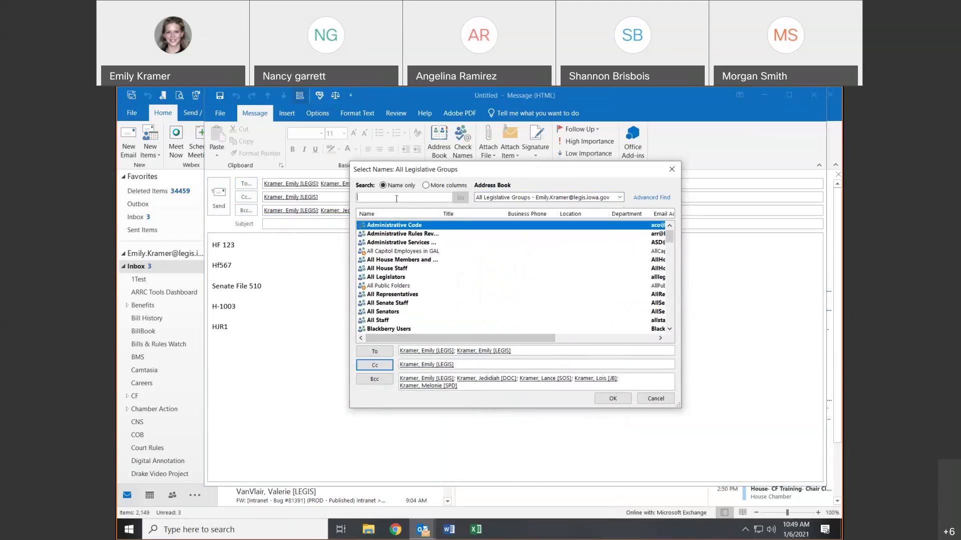
left_click(388, 303)
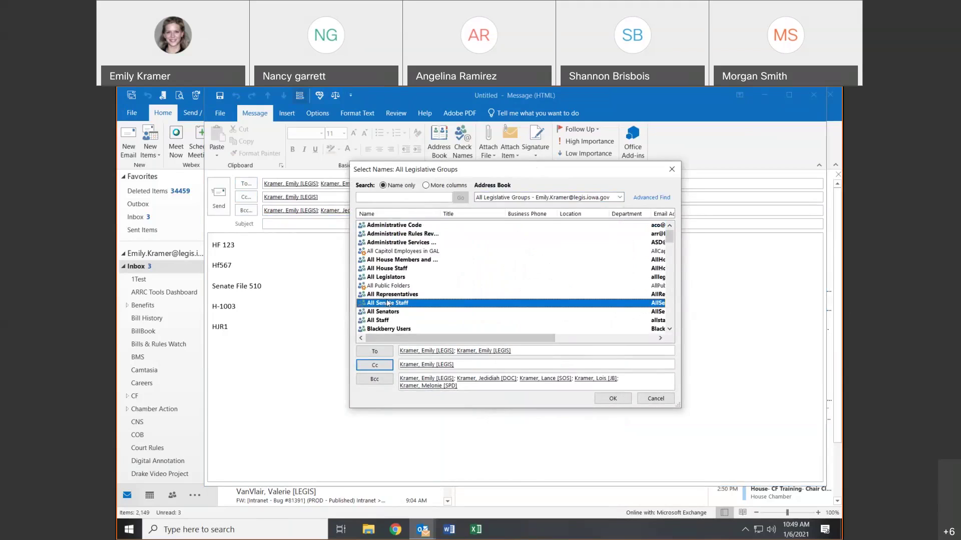
left_click(390, 295)
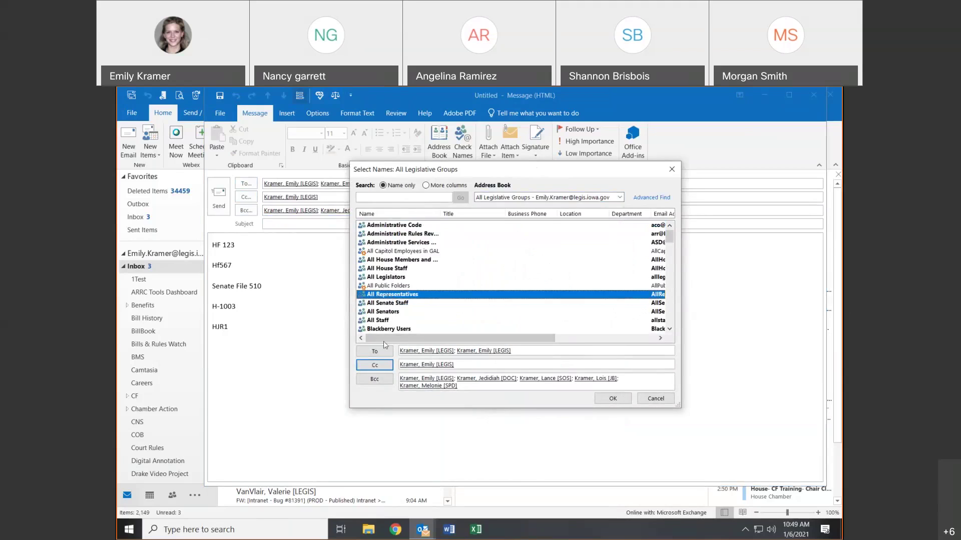
left_click(374, 380)
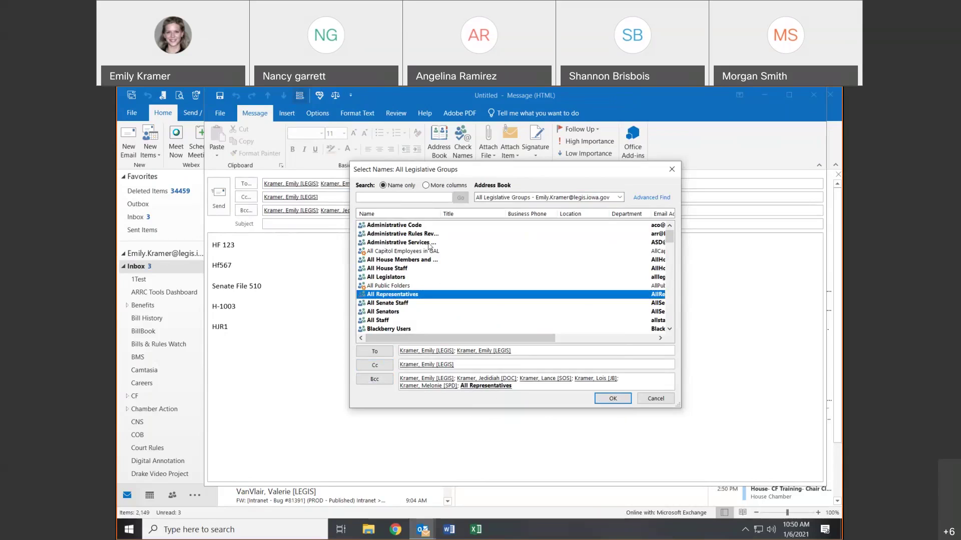
- Scroll through the groups list to review it, then confirm the recipients with OK
left_click(669, 329)
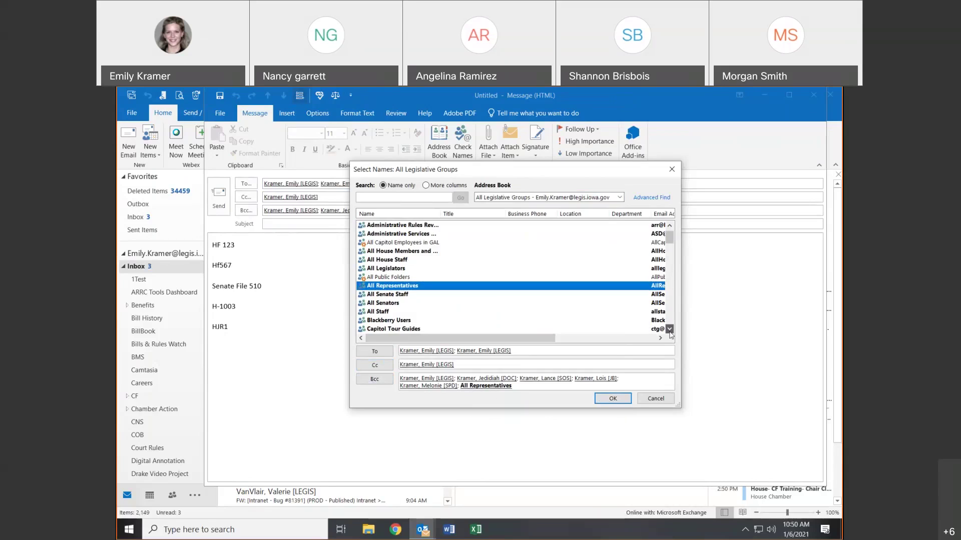
left_click(669, 329)
left_click(667, 329)
left_click(668, 329)
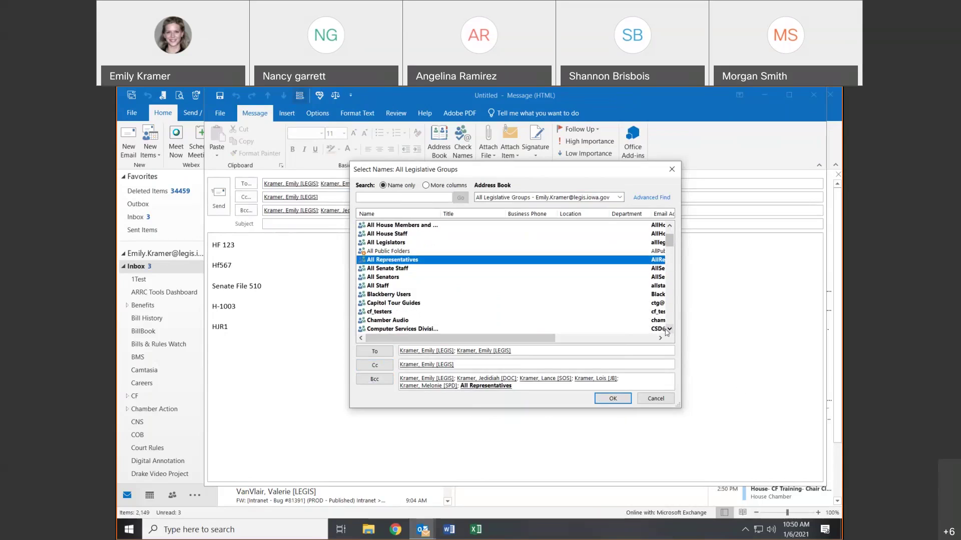
scroll(668, 328, "down", 5)
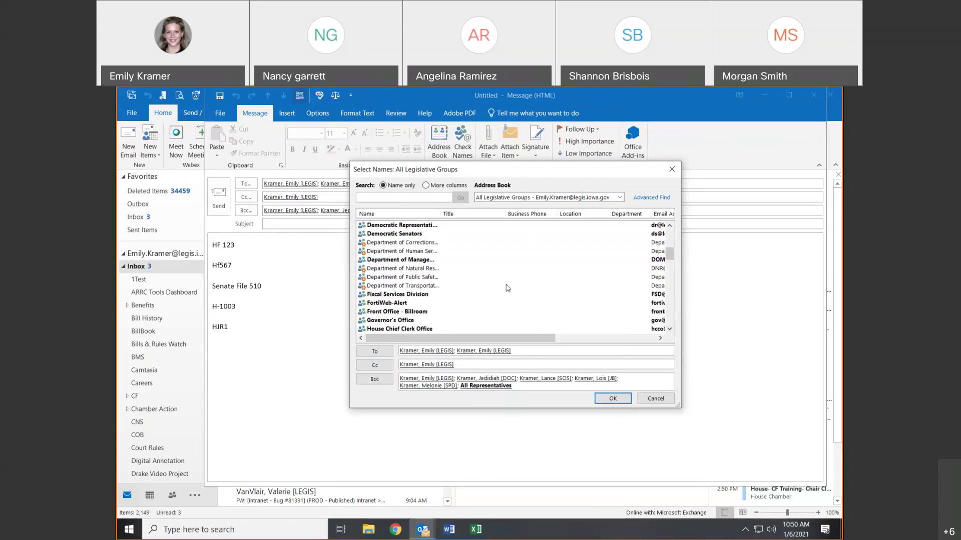
scroll(488, 276, "down", 2)
scroll(488, 276, "down", 10)
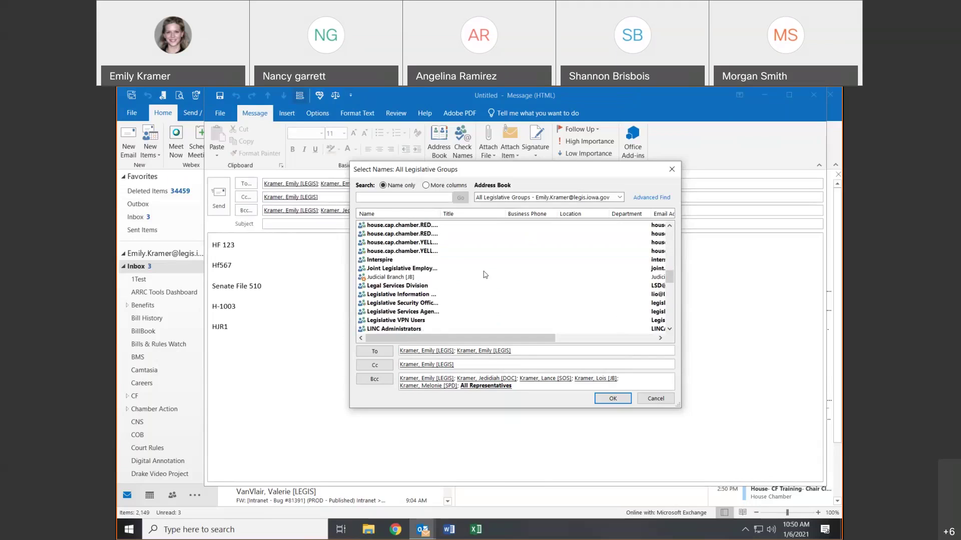
scroll(484, 274, "down", 10)
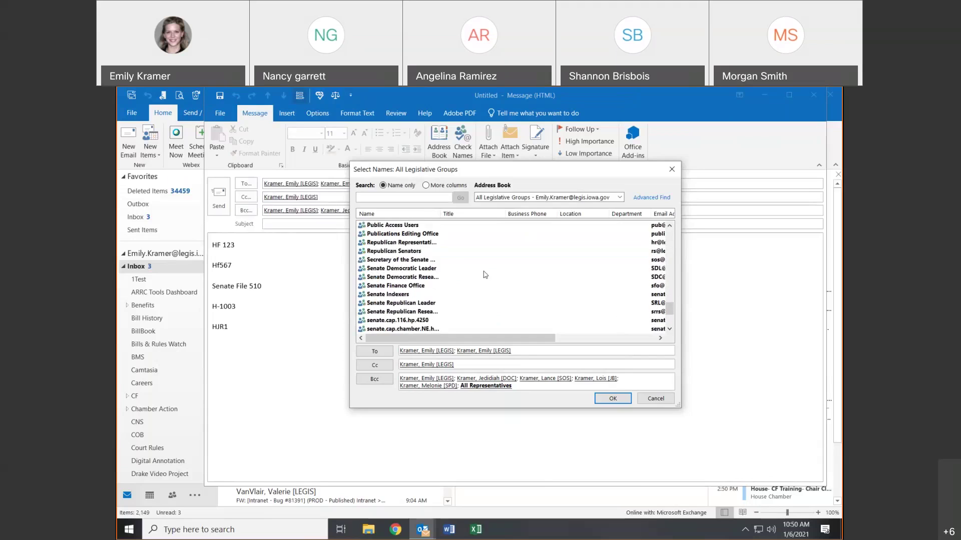
scroll(484, 274, "up", 15)
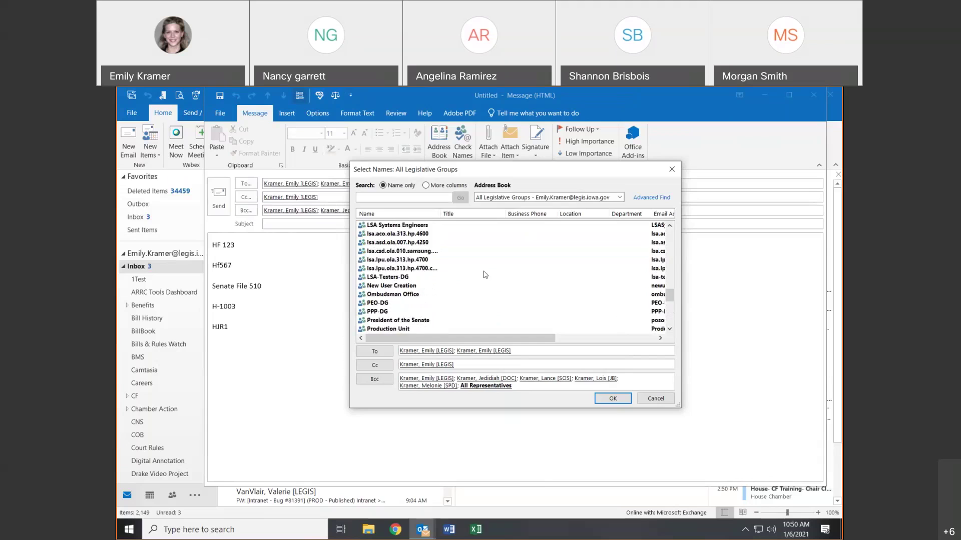
scroll(485, 274, "up", 15)
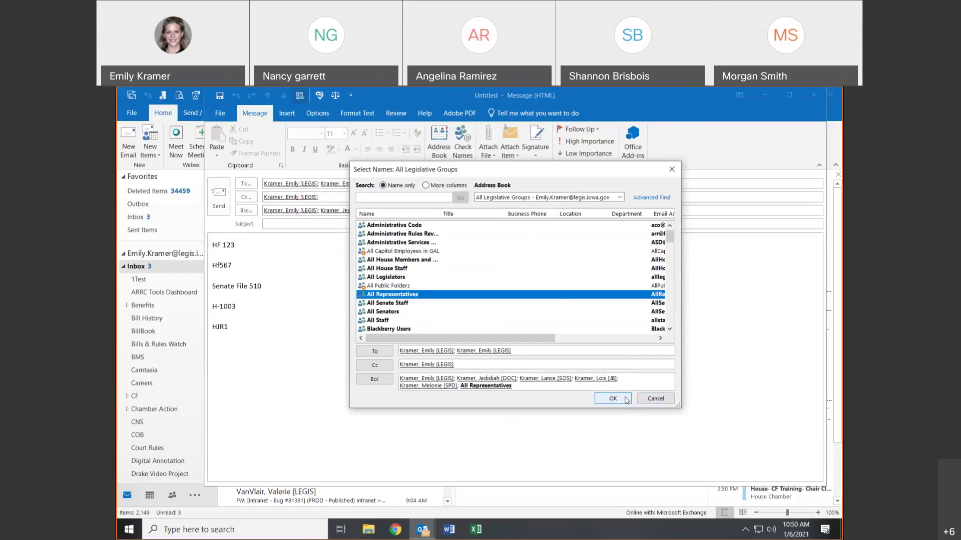
left_click(627, 401)
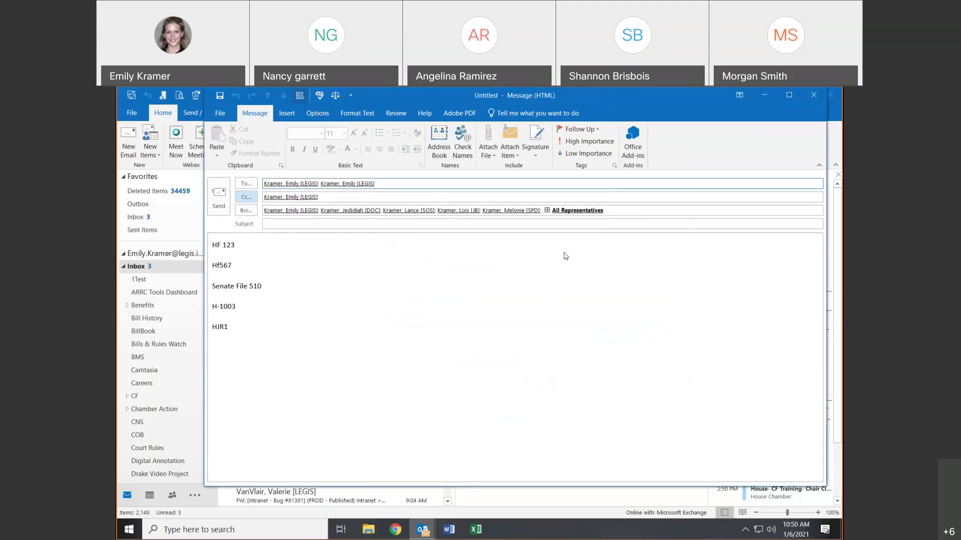
left_click(550, 212)
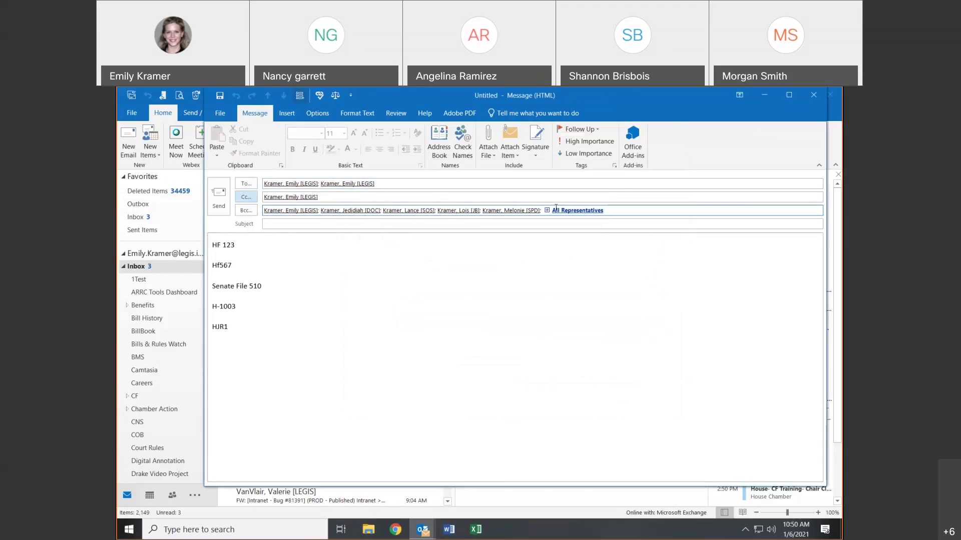
left_click(556, 210)
left_click(565, 211)
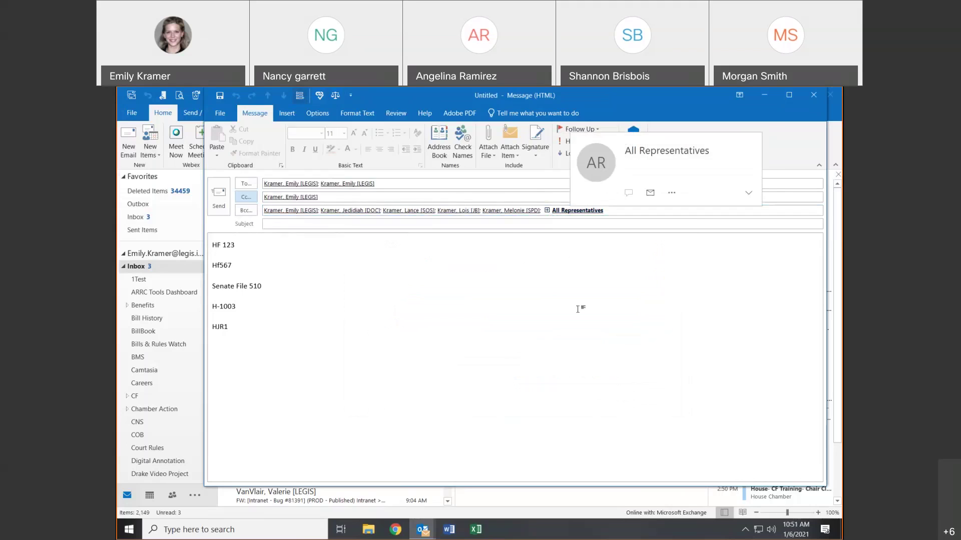
left_click(430, 215)
key("shift+Home")
key("BackSpace")
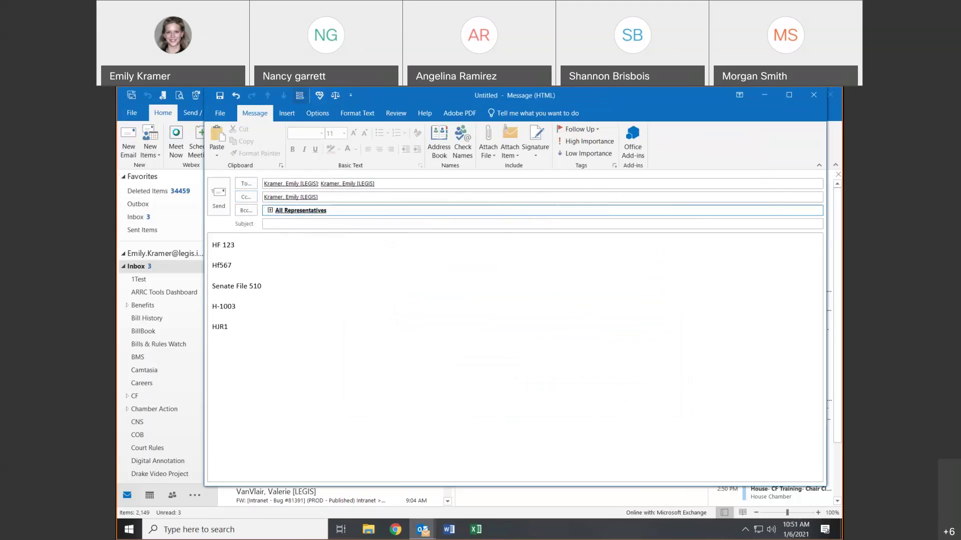
key("BackSpace")
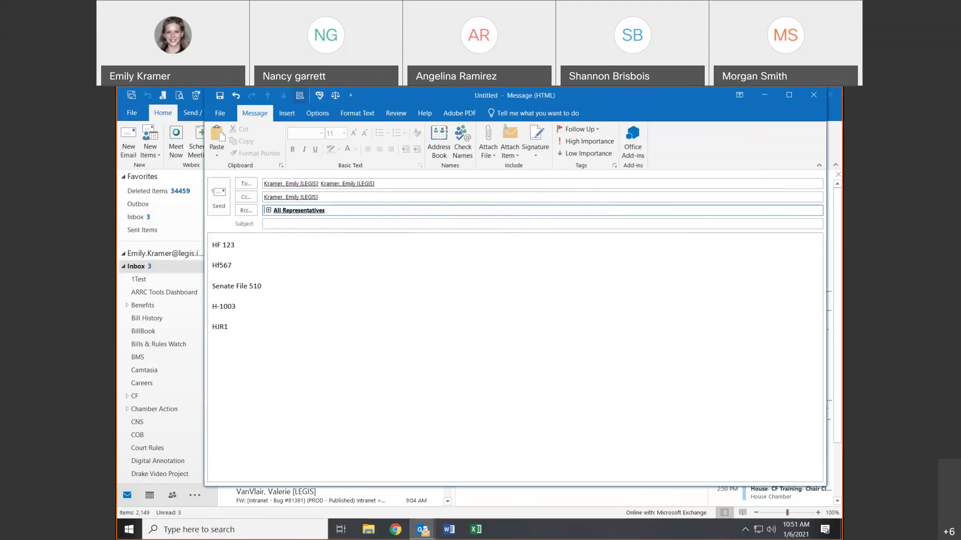
key("BackSpace")
left_click(236, 95)
left_click(272, 210)
left_click(271, 211)
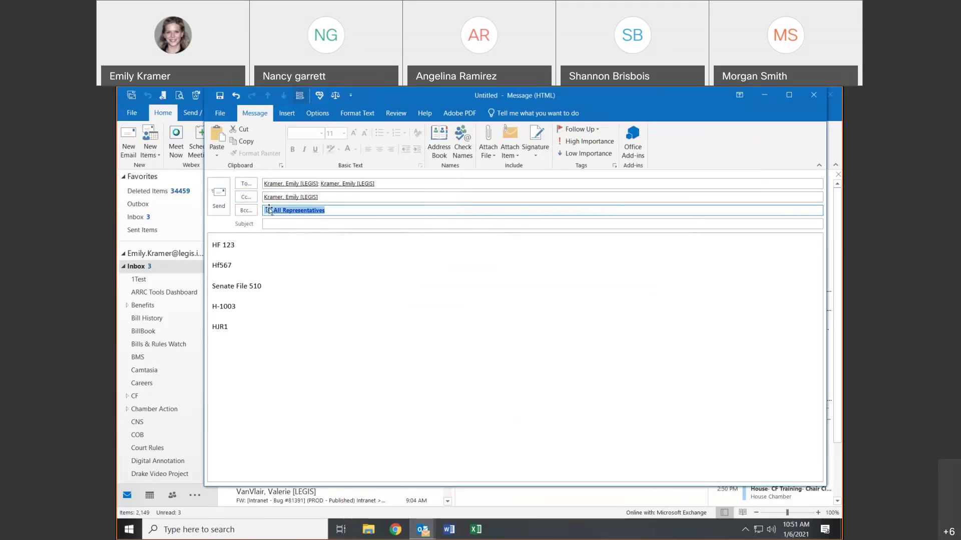
left_click(268, 210)
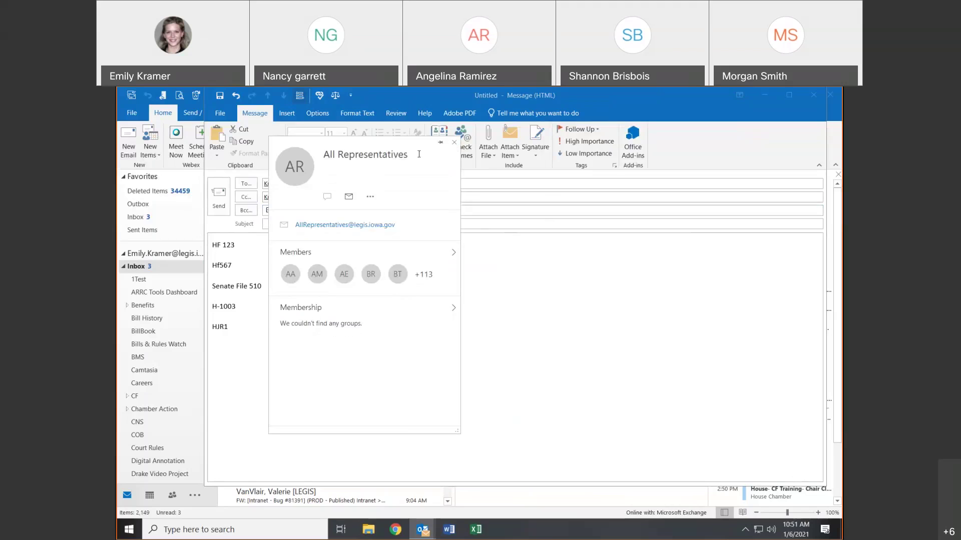
left_click(453, 143)
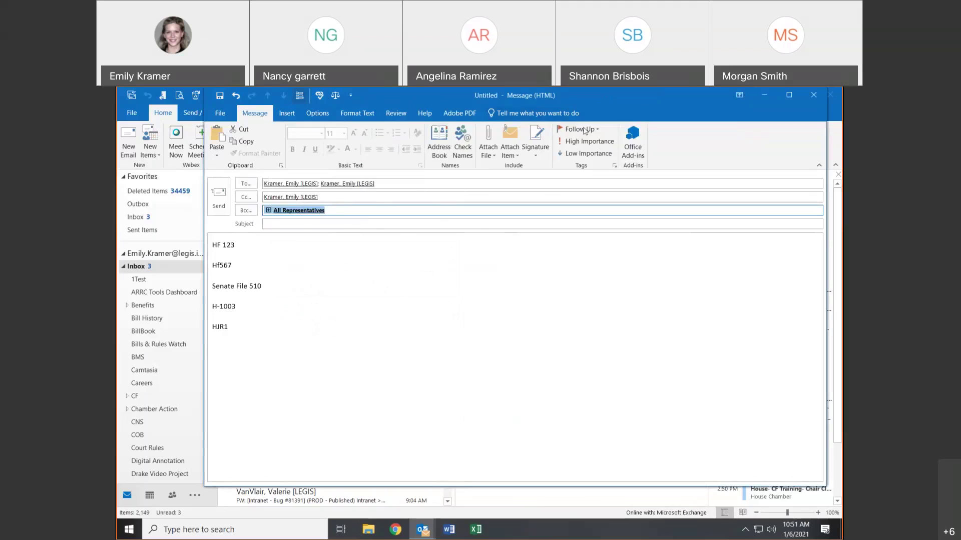
left_click_drag(602, 94, 570, 119)
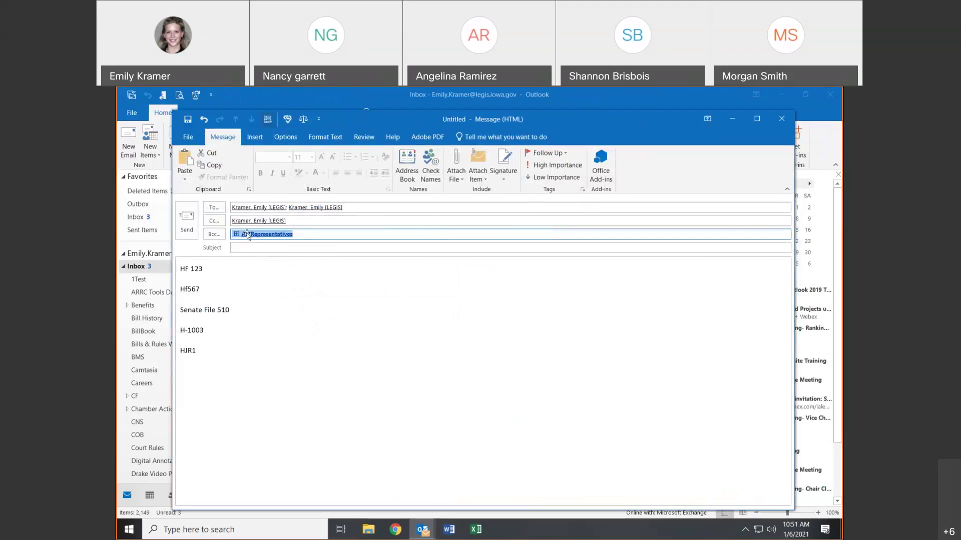
mouse_move(247, 233)
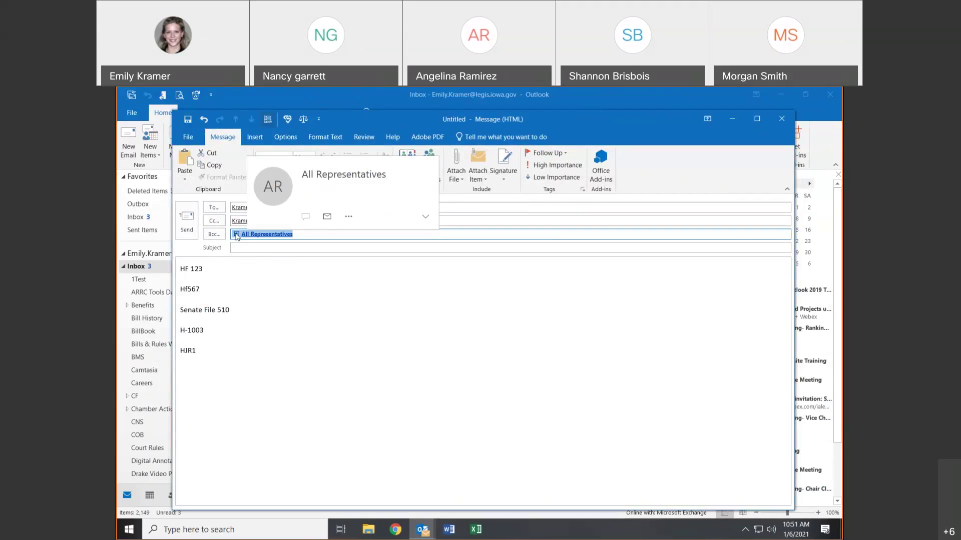
left_click(251, 263)
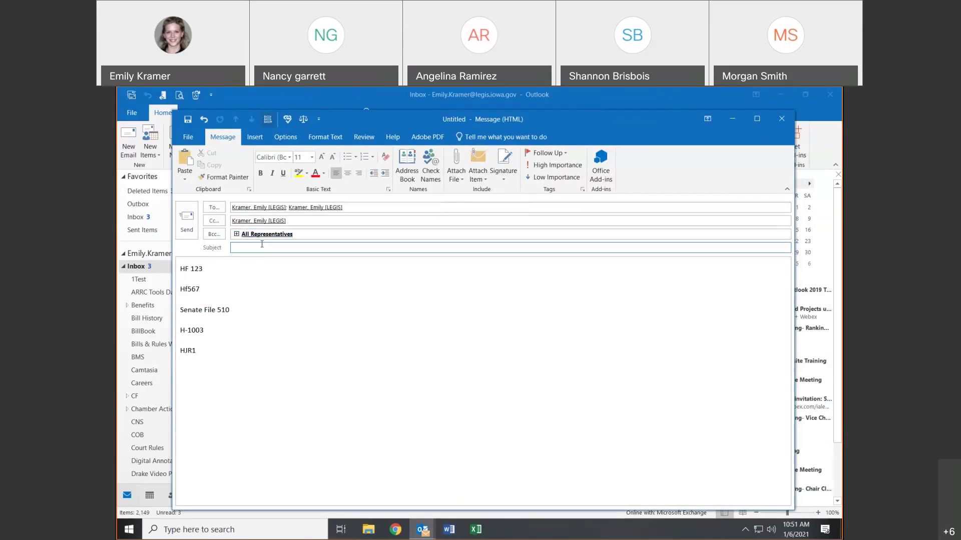
left_click(237, 236)
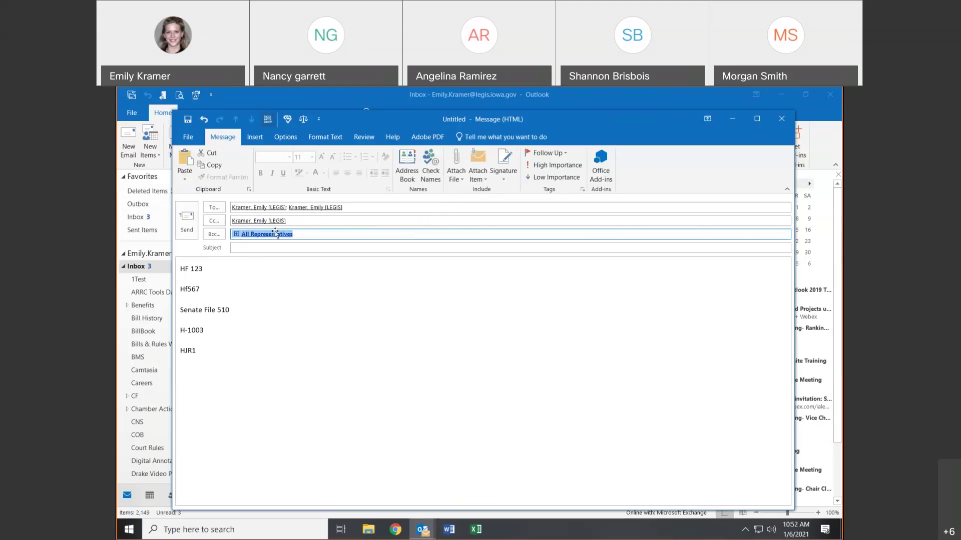
mouse_move(275, 233)
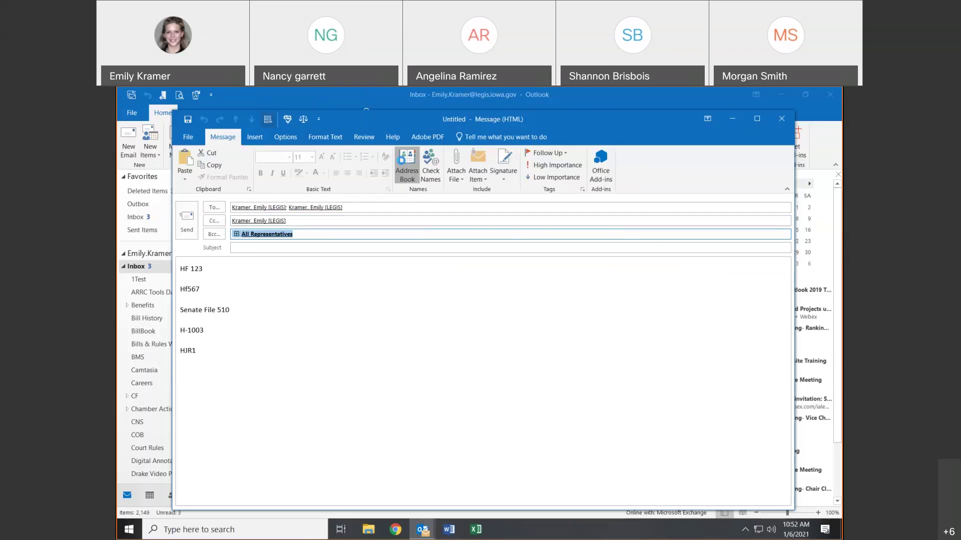
left_click(406, 163)
left_click(589, 221)
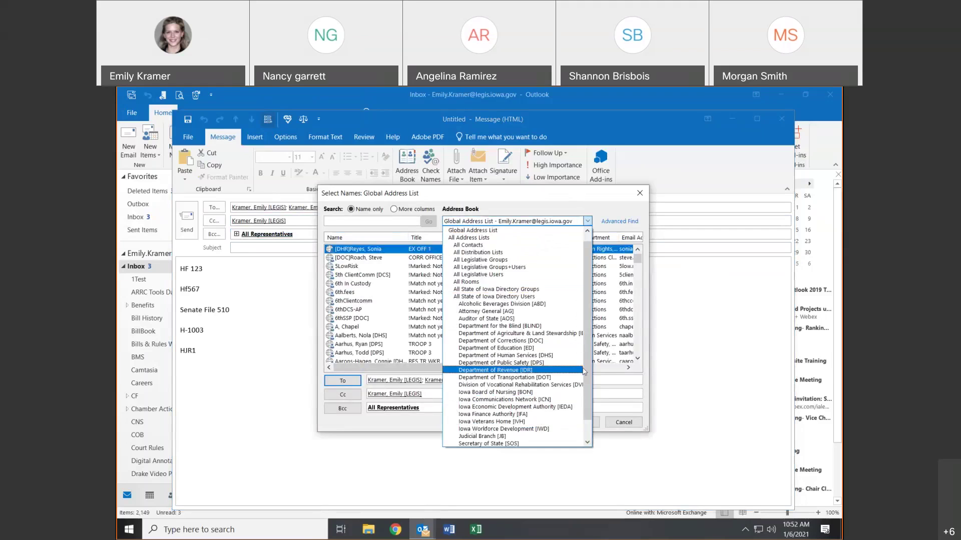
scroll(575, 350, "down", 1)
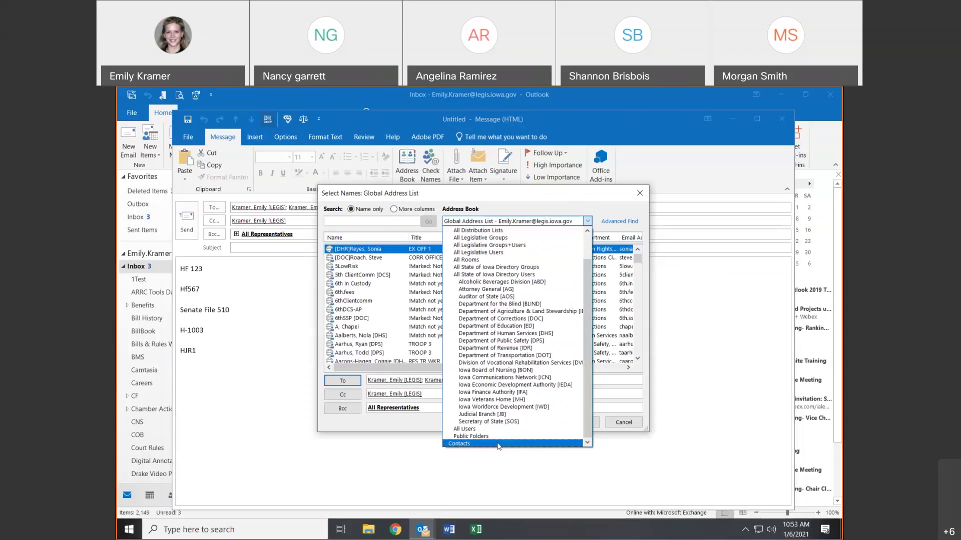
left_click(498, 445)
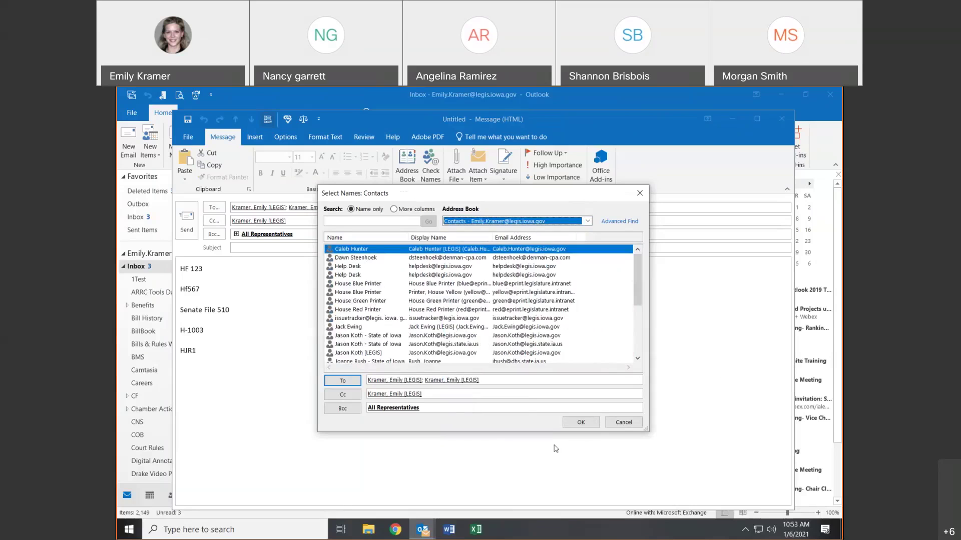
left_click(589, 222)
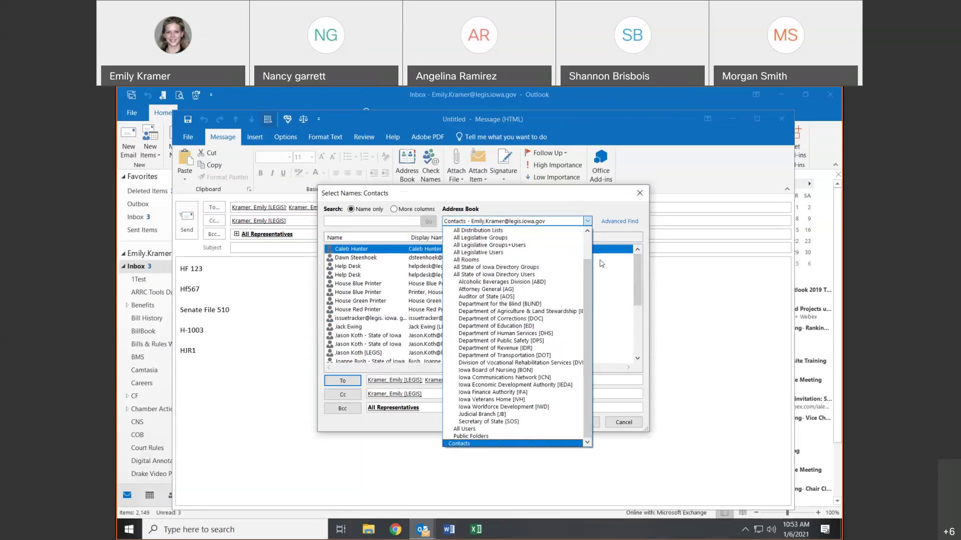
left_click(479, 444)
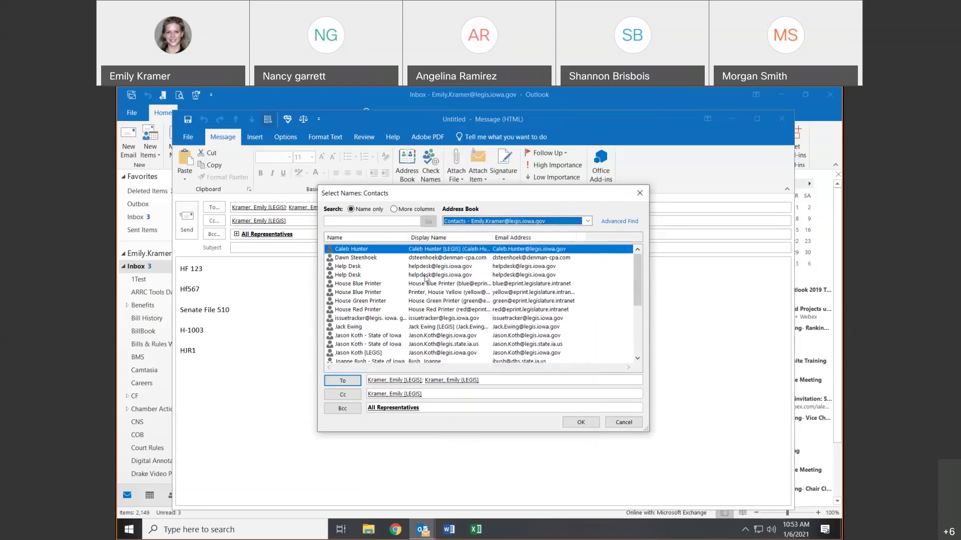
left_click(639, 193)
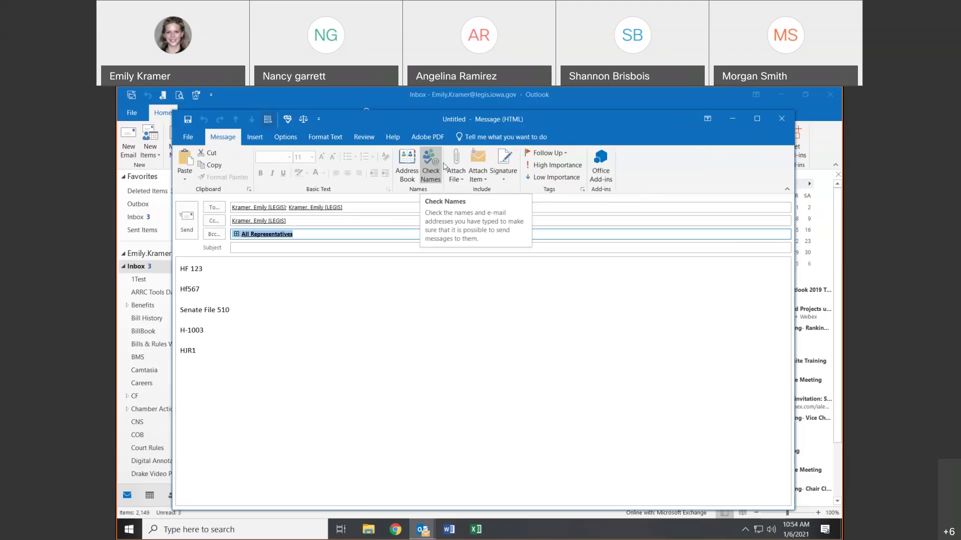
- Show Attach File's Recent Items list, including Test.docx and SF510.rtf
left_click(453, 168)
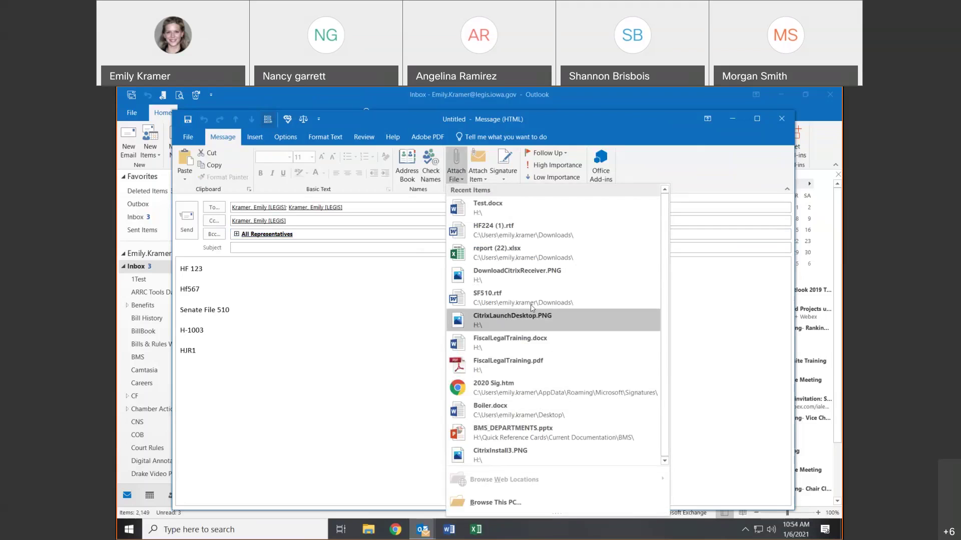
- Attach Test.docx from Recent Items, then Zoom info - ARRC.docx browsed from Personal Drive (H:)
left_click(508, 214)
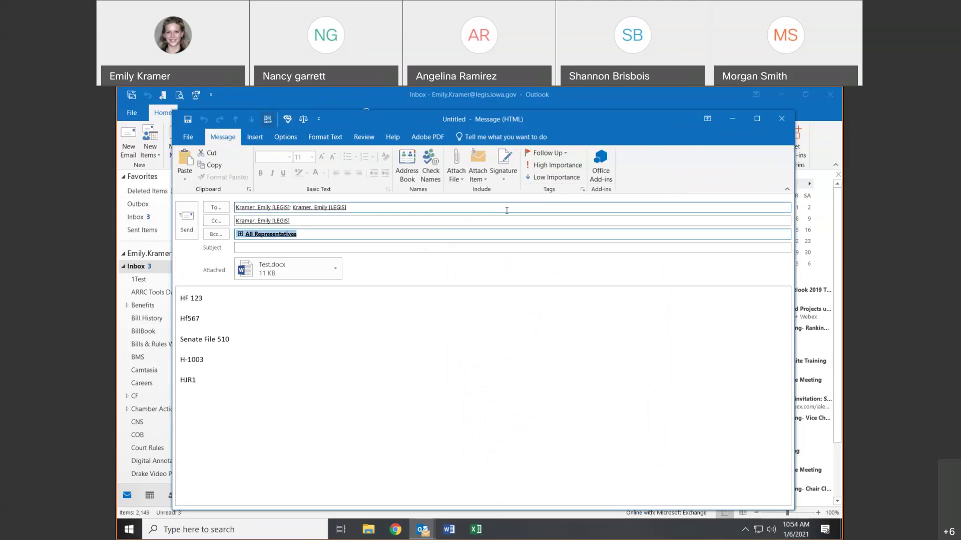
left_click(455, 162)
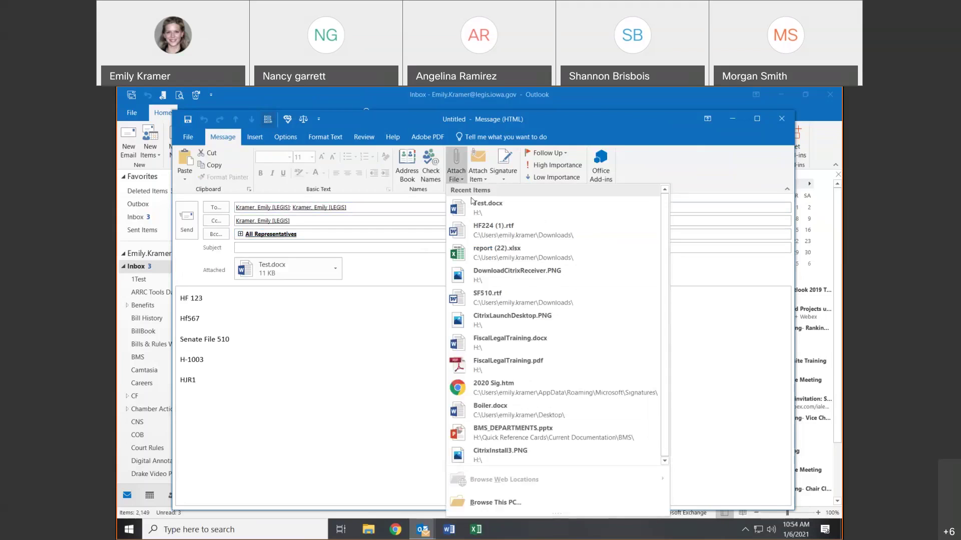
left_click(482, 501)
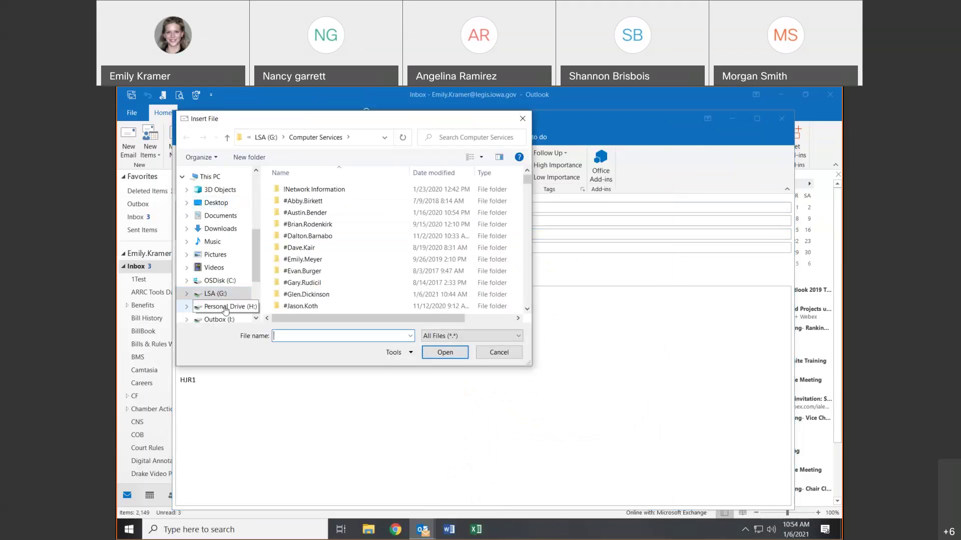
left_click(234, 305)
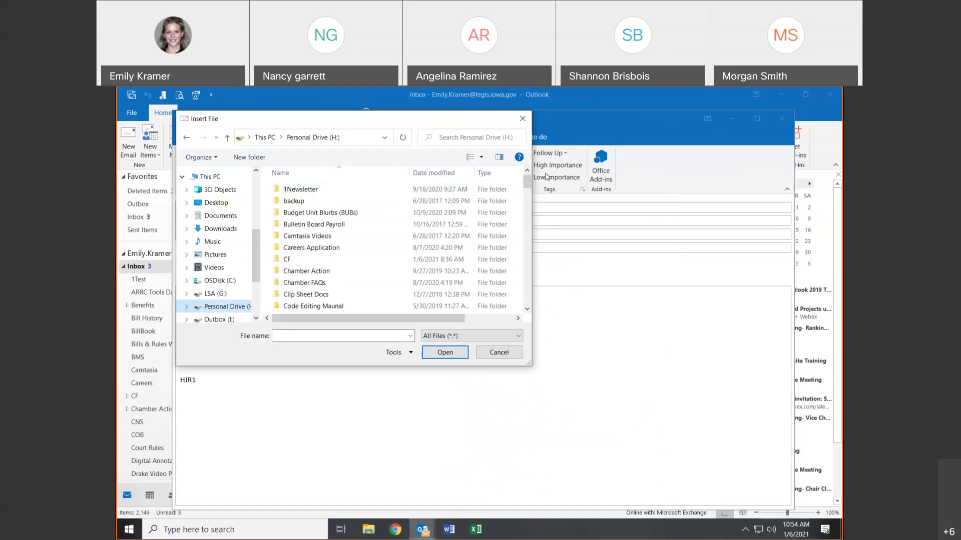
left_click_drag(529, 182, 530, 220)
left_click_drag(543, 286, 530, 300)
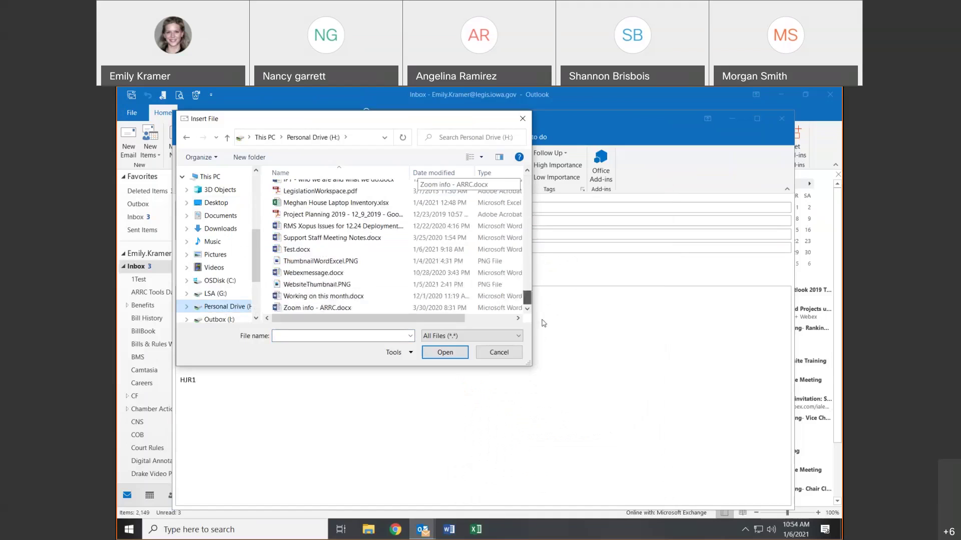
left_click(409, 307)
left_click(448, 353)
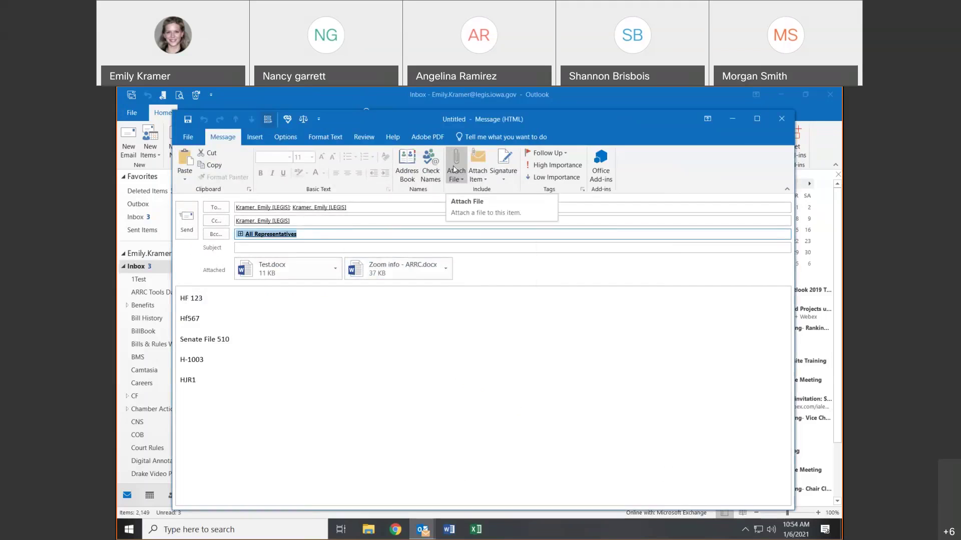
- Insert calendar information for the Next 7 days through Attach Item > Calendar
left_click(458, 174)
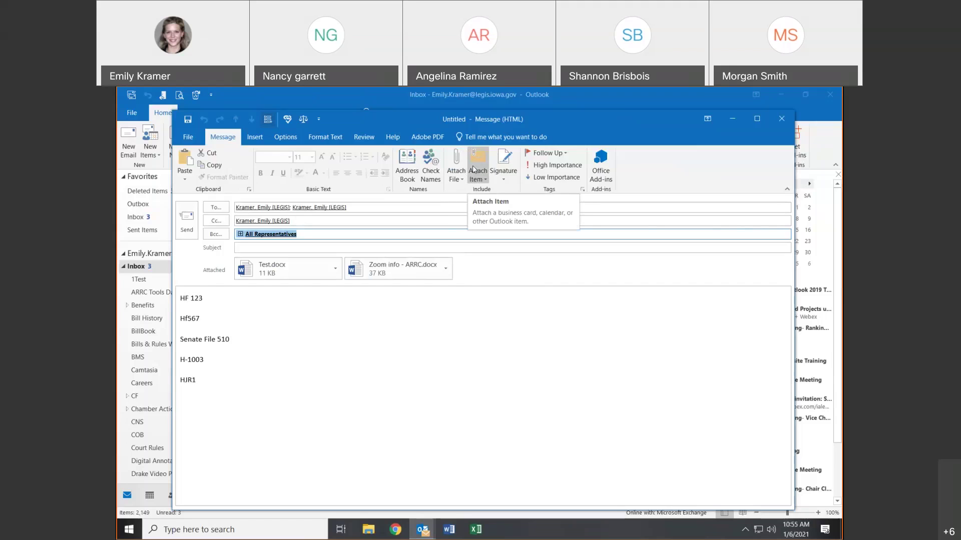
left_click(473, 170)
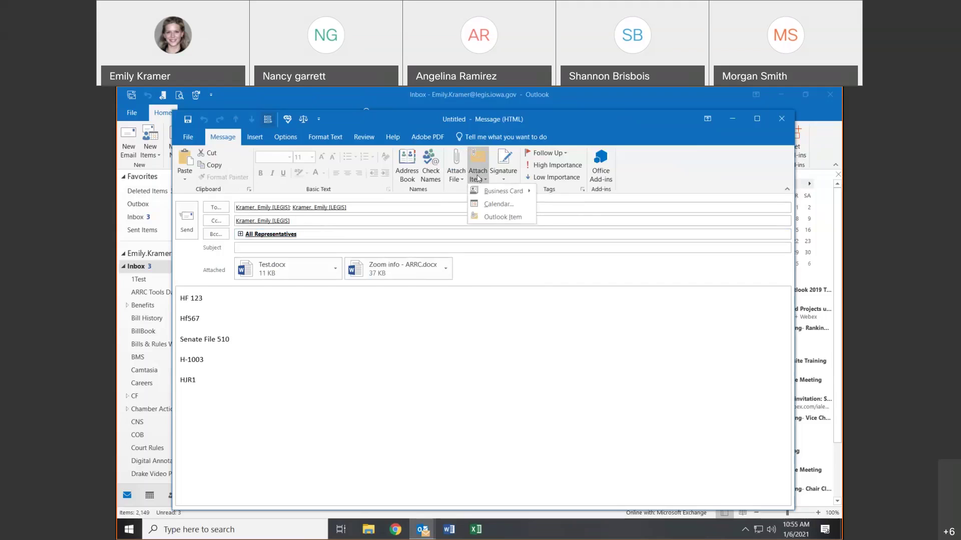
mouse_move(493, 194)
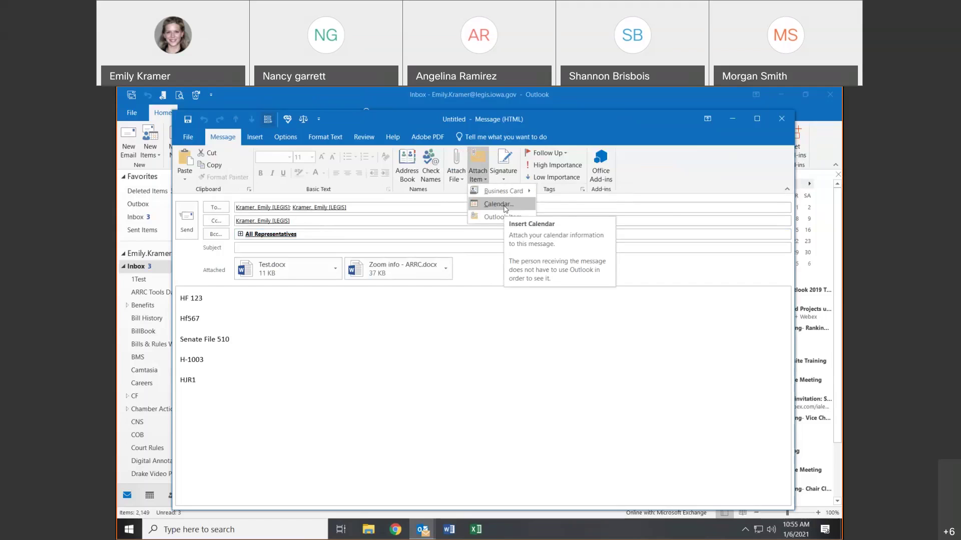
left_click(504, 206)
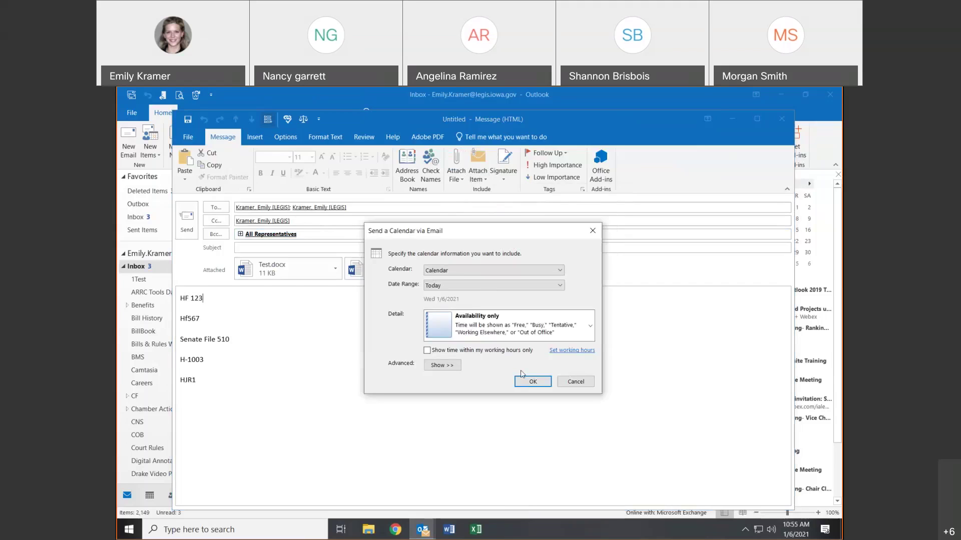
left_click(481, 286)
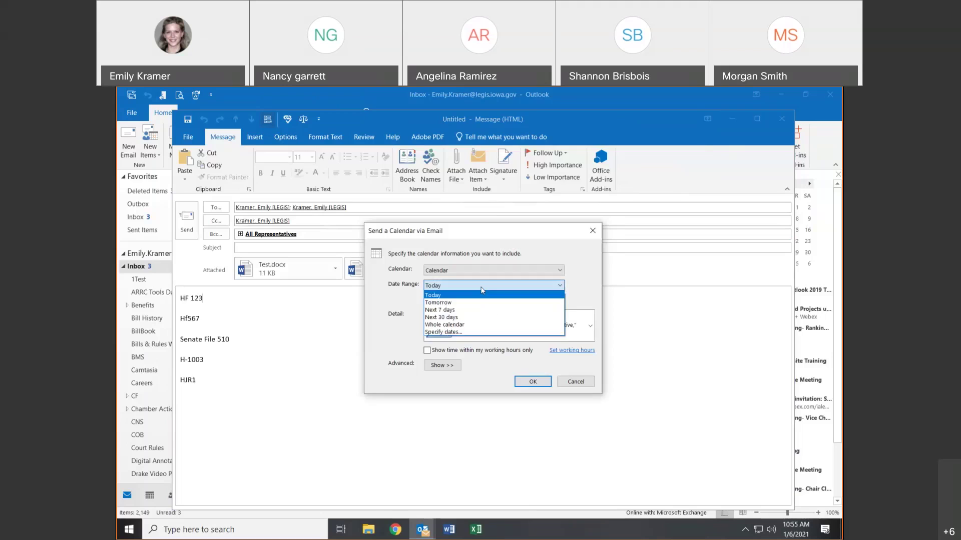
left_click(468, 310)
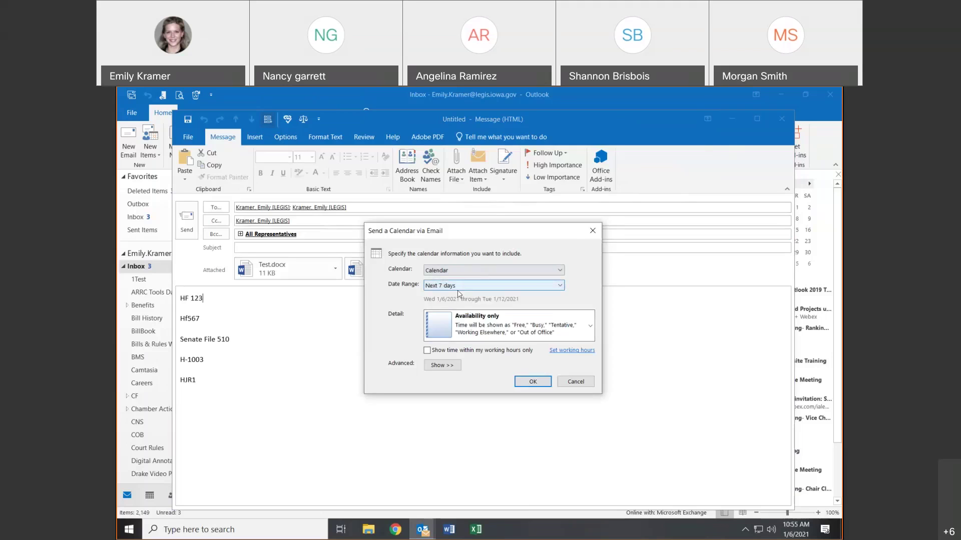
left_click(540, 386)
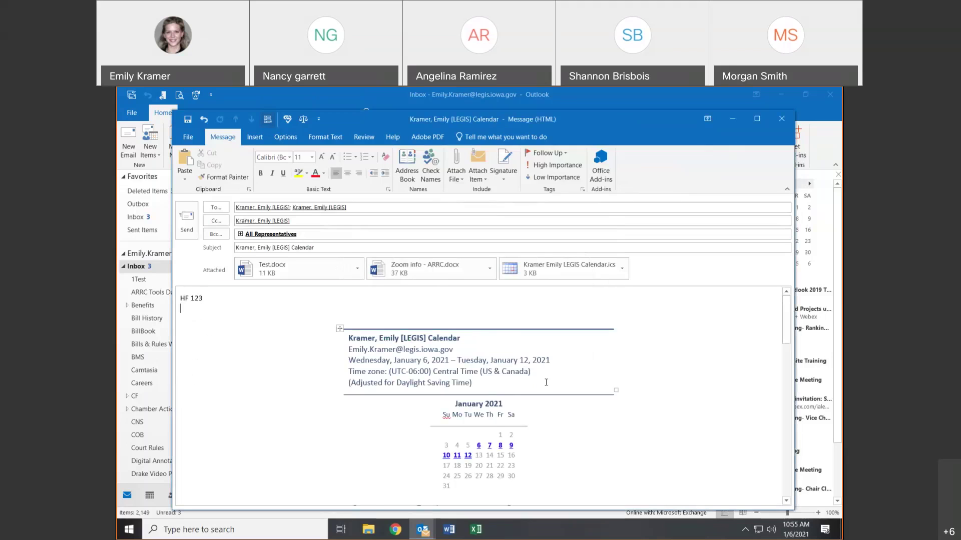
scroll(540, 383, "down", 5)
scroll(551, 380, "down", 3)
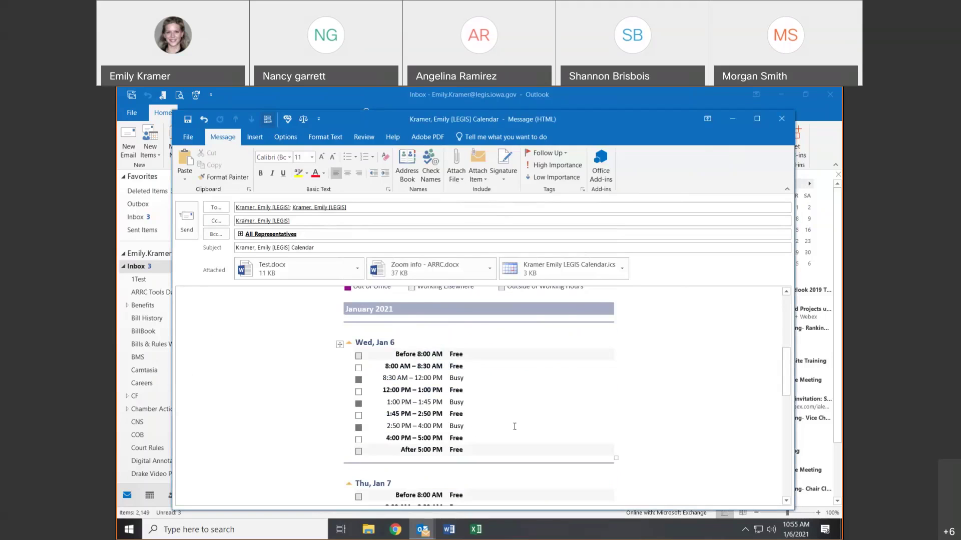
scroll(513, 378, "down", 5)
scroll(522, 425, "down", 5)
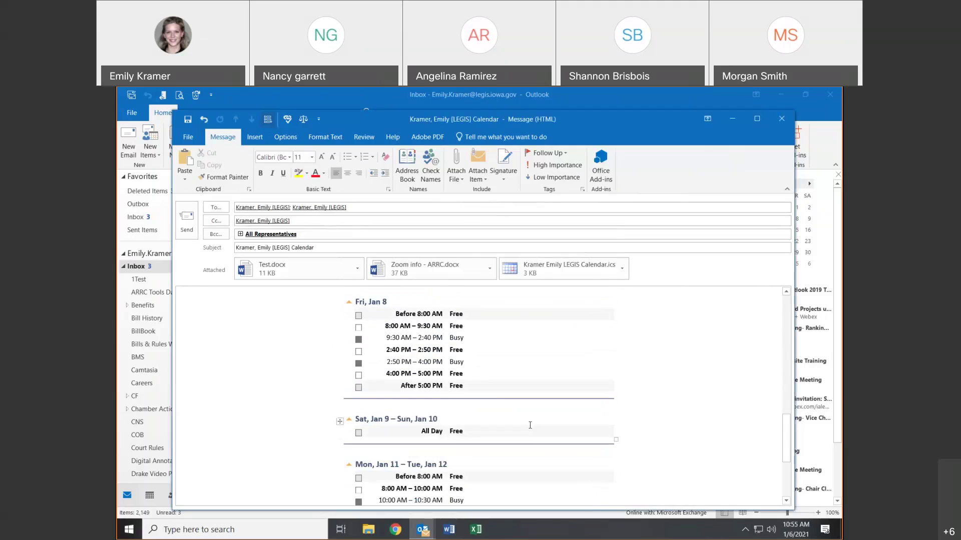
scroll(535, 429, "up", 10)
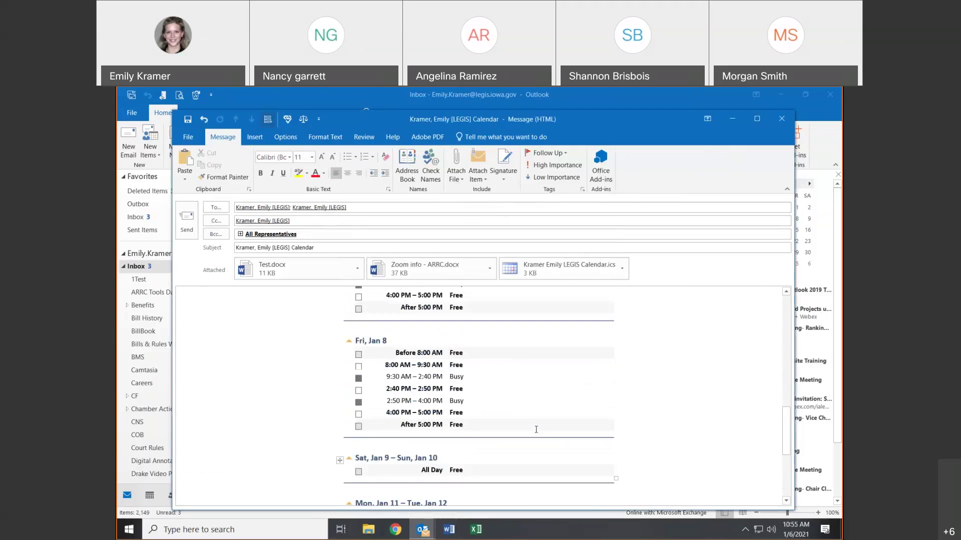
scroll(506, 410, "up", 1)
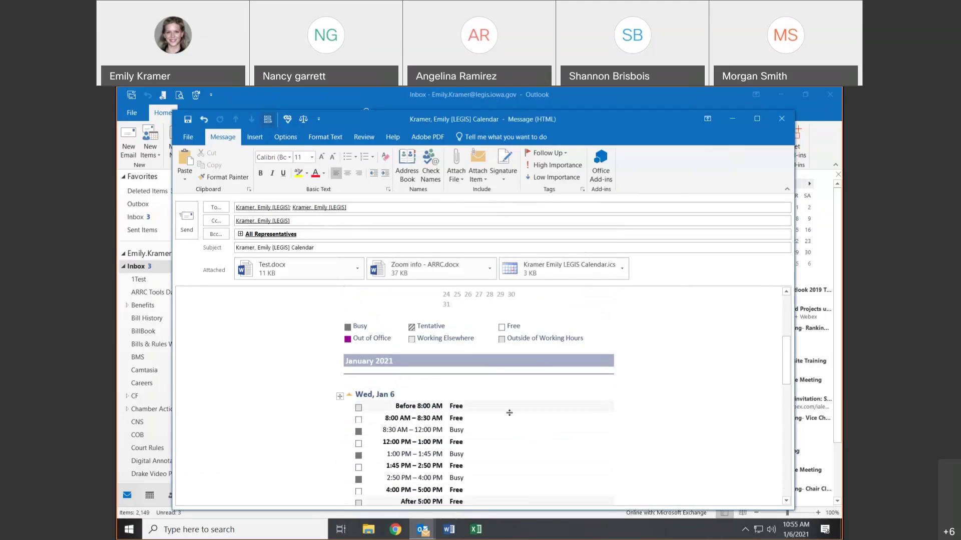
scroll(476, 423, "up", 3)
scroll(477, 424, "up", 2)
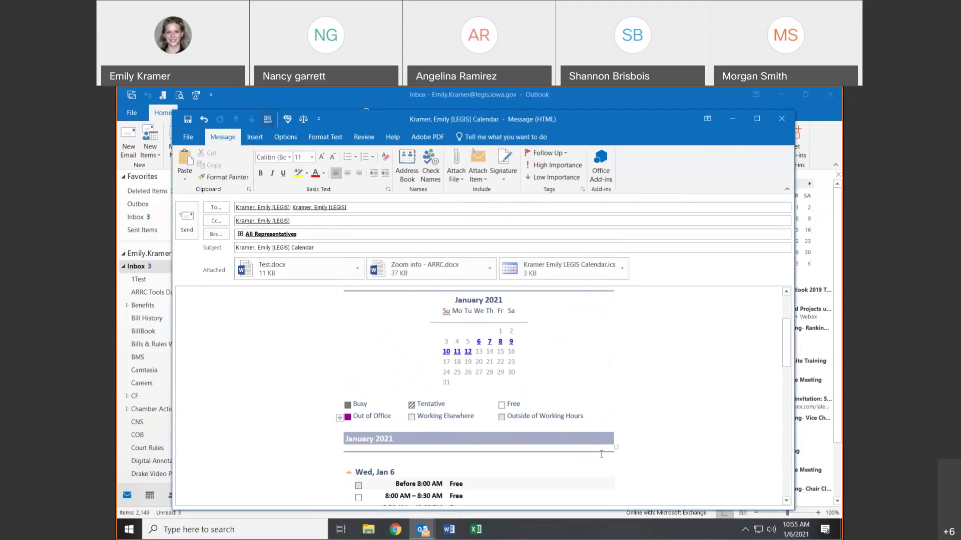
left_click(562, 278)
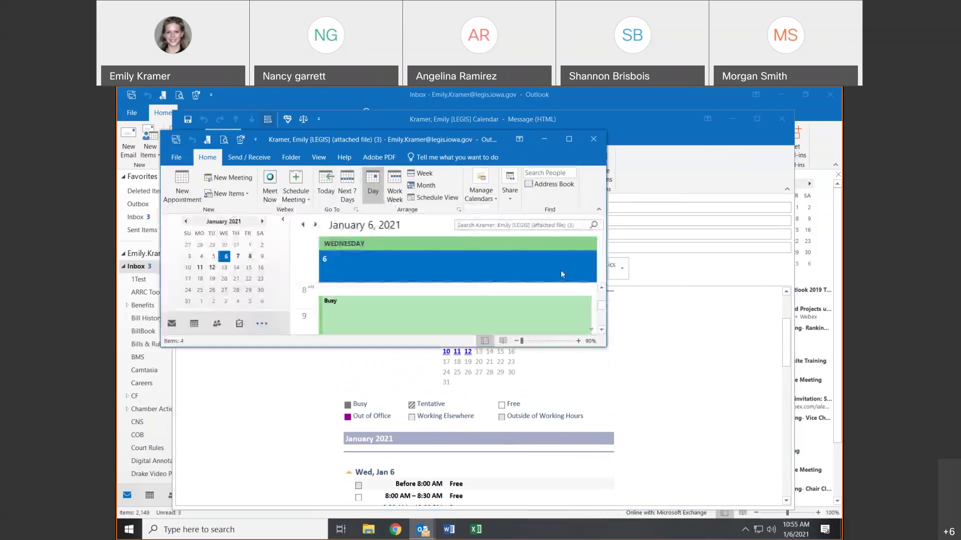
left_click(570, 139)
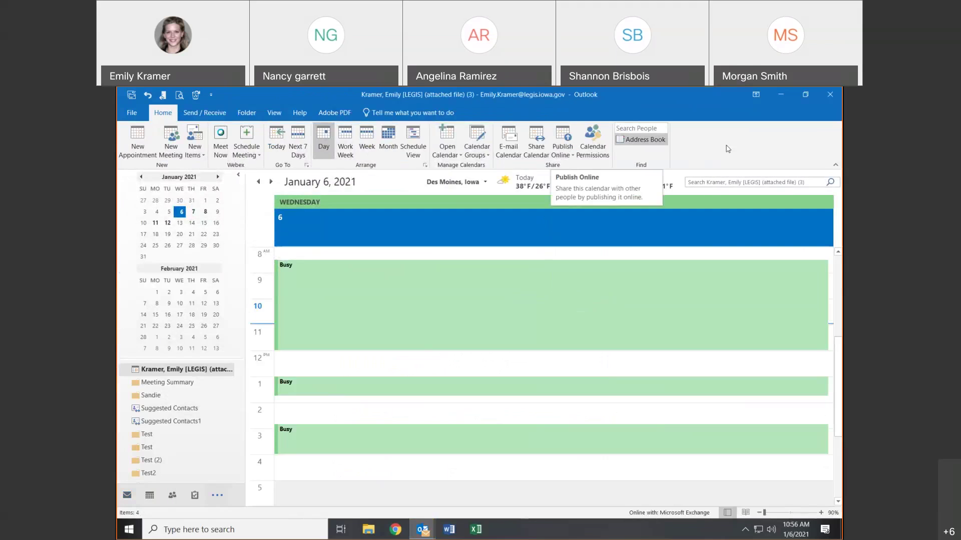
left_click(824, 97)
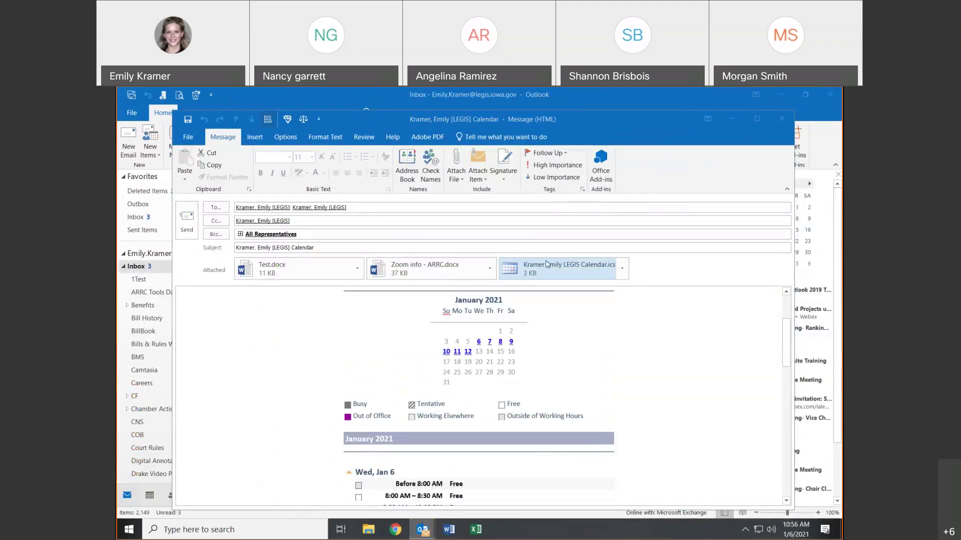
- Delete the January 2021 mini-calendar table from the message body
left_click(478, 174)
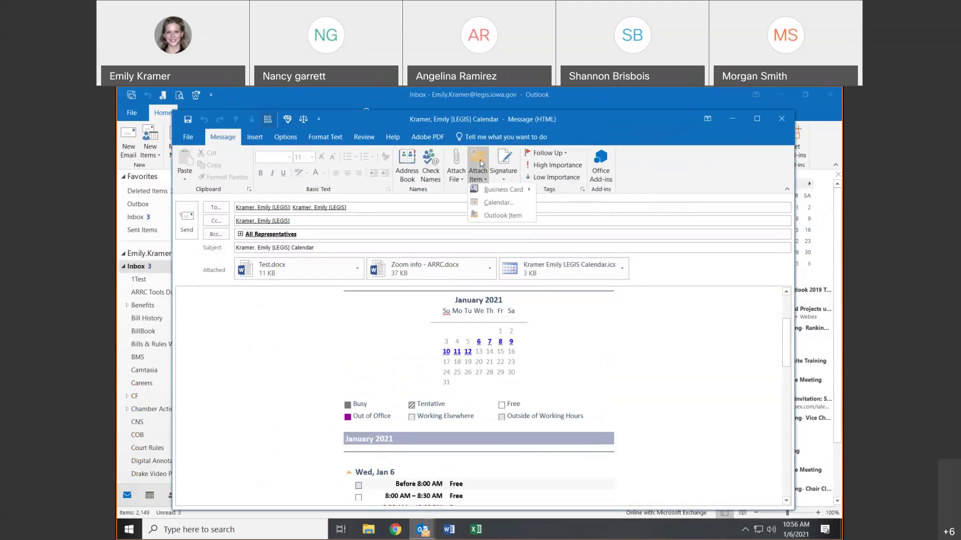
left_click(478, 175)
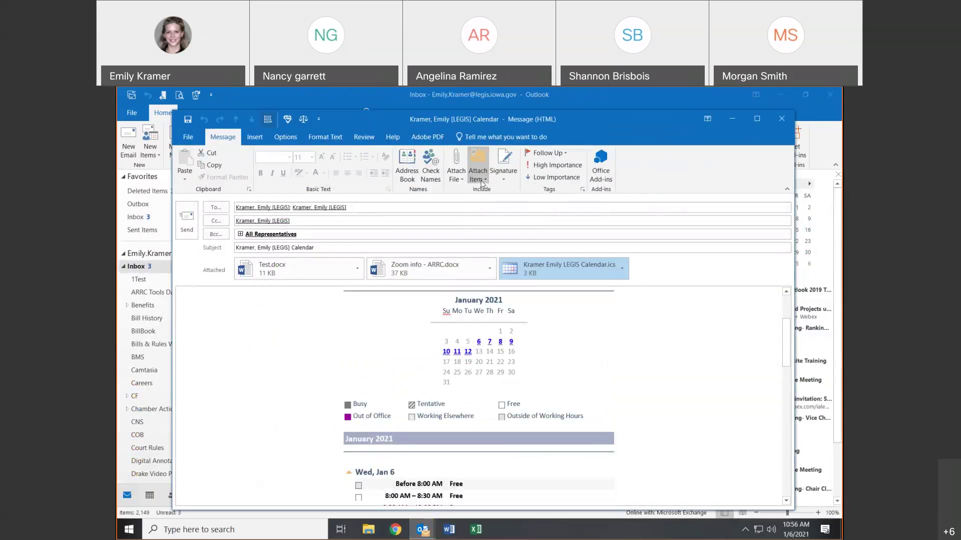
left_click(491, 349)
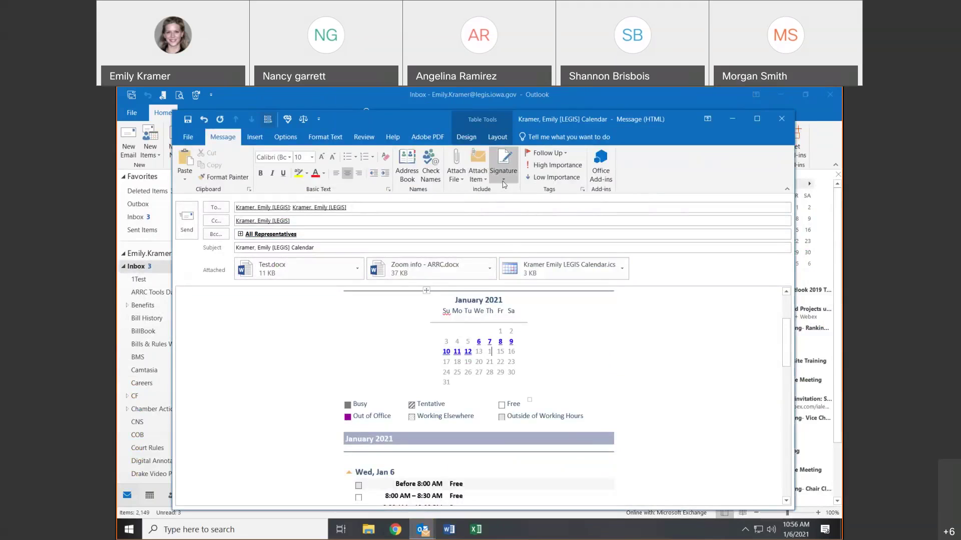
left_click(426, 290)
key("Delete")
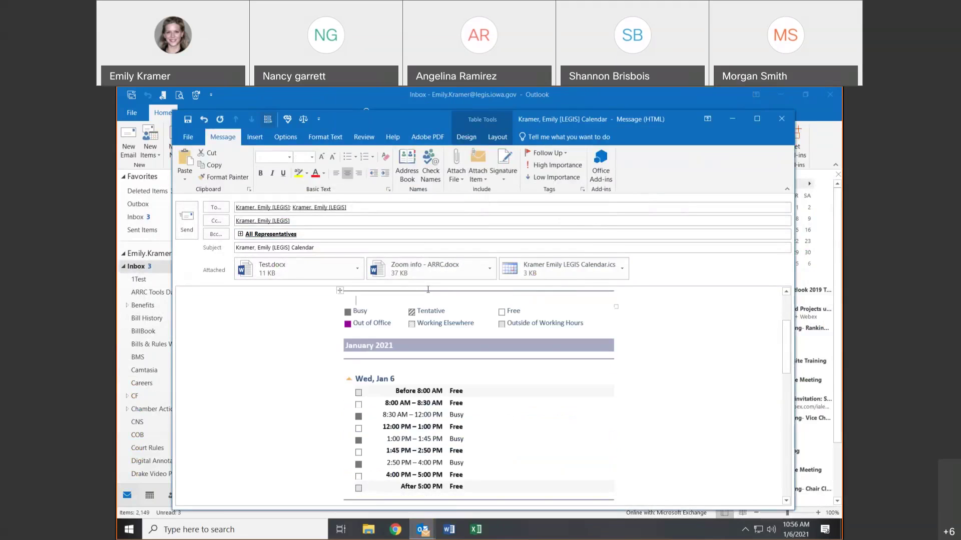
- Remove the empty table row and horizontal line above the legend
left_click(340, 291)
key("BackSpace")
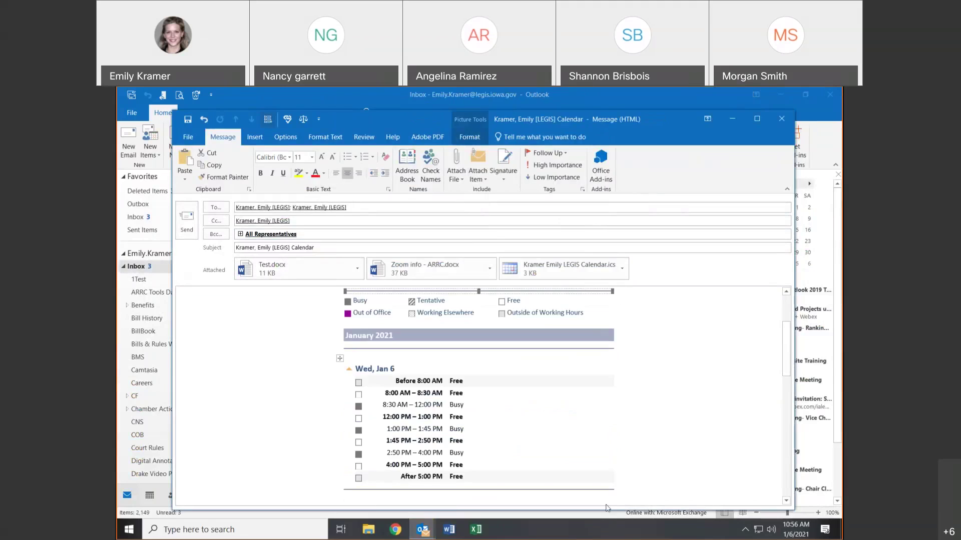
key("BackSpace")
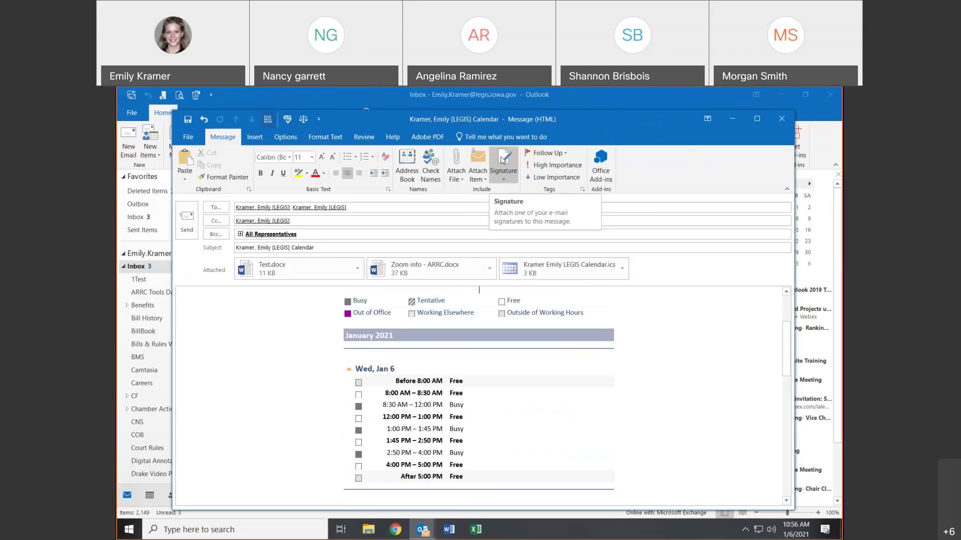
- Create a new signature named 'Test Train' in Signatures and Stationery
left_click(502, 160)
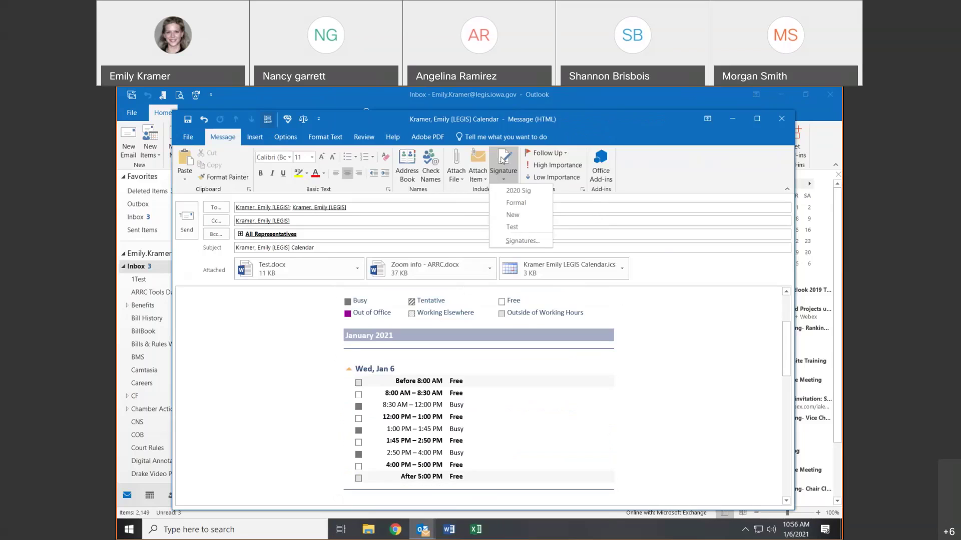
left_click(531, 243)
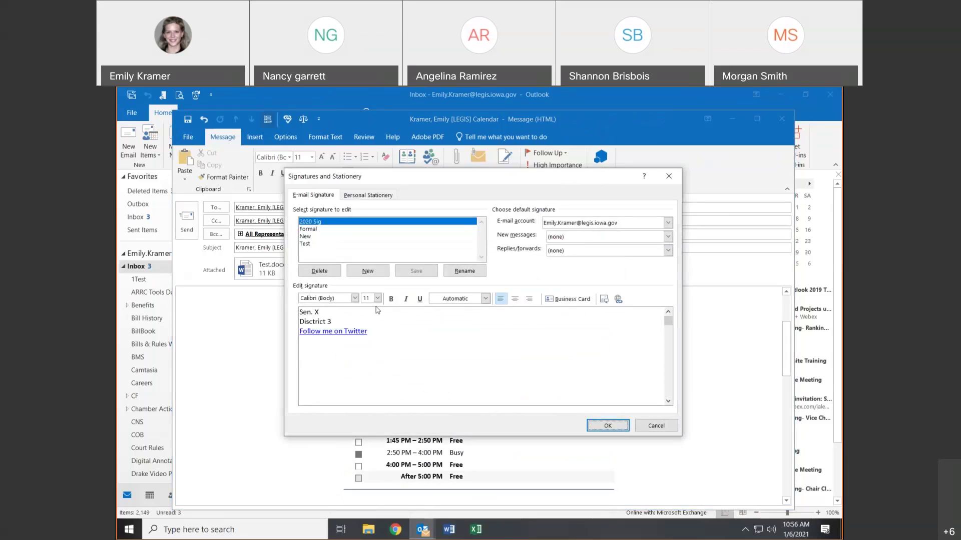
left_click(309, 230)
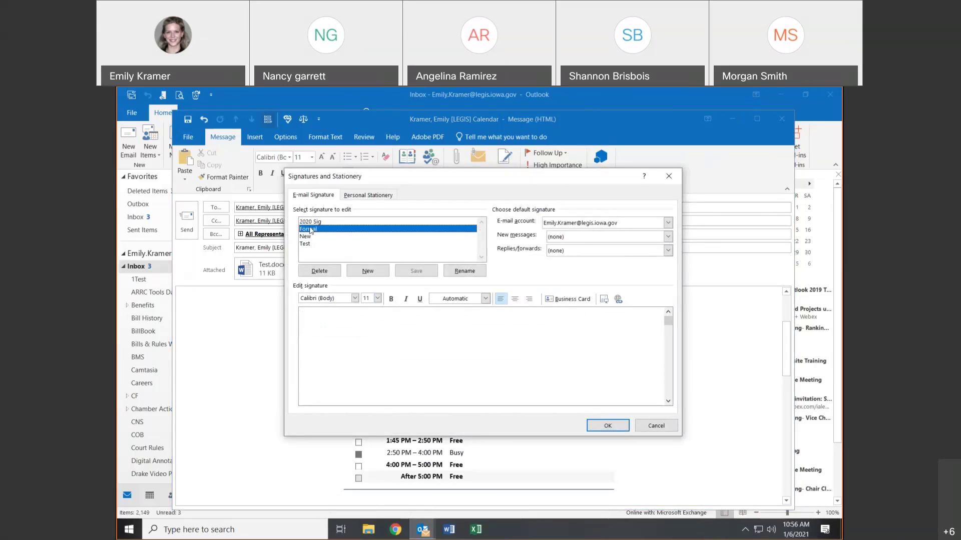
left_click(368, 271)
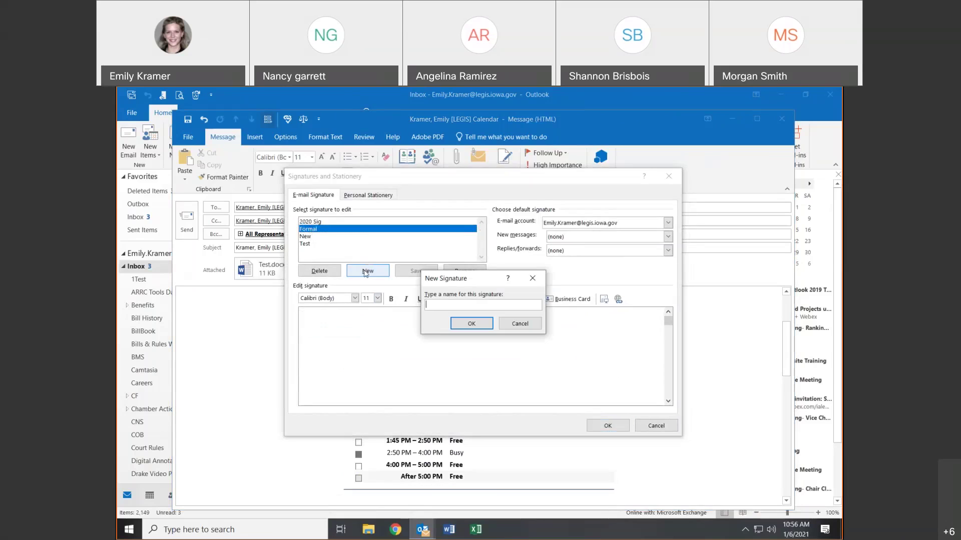
type("T")
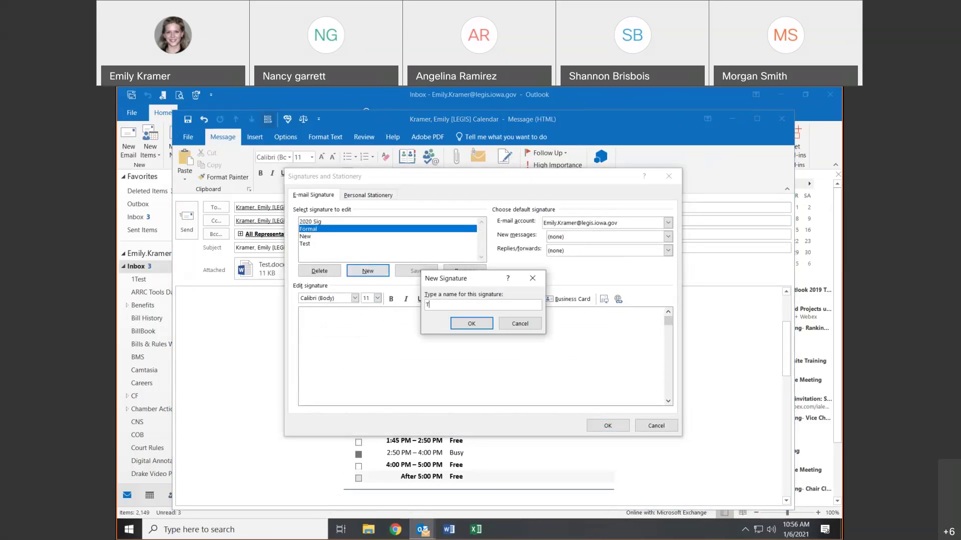
type("est Train")
left_click(461, 319)
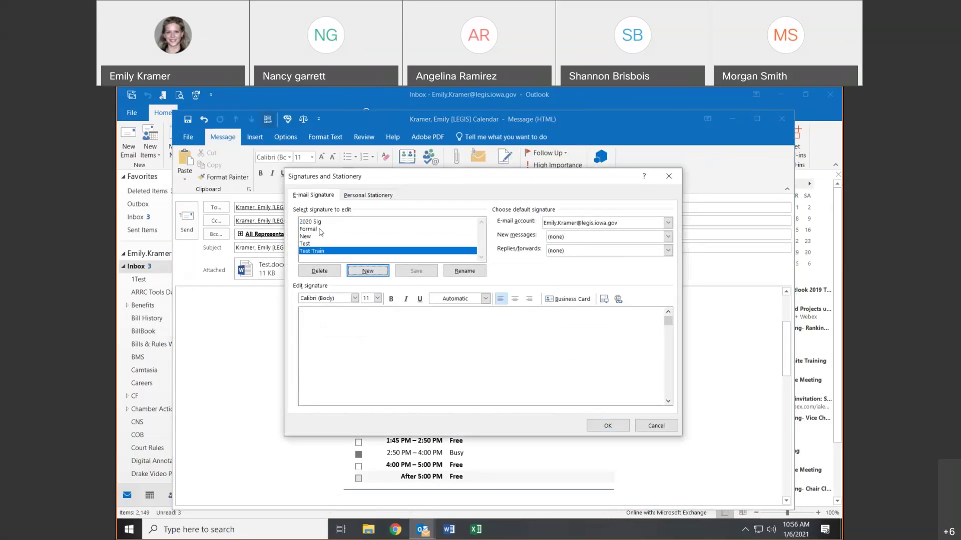
left_click(373, 360)
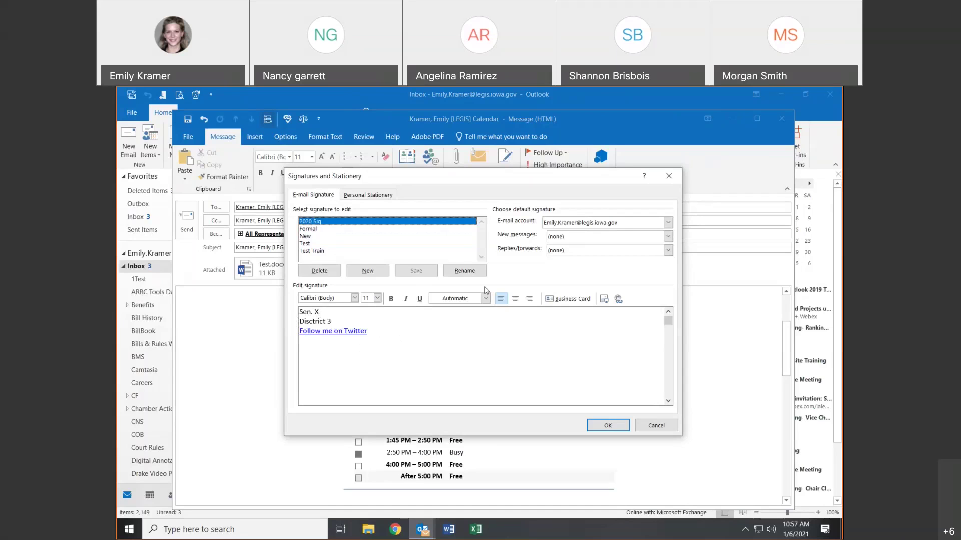
left_click(444, 330)
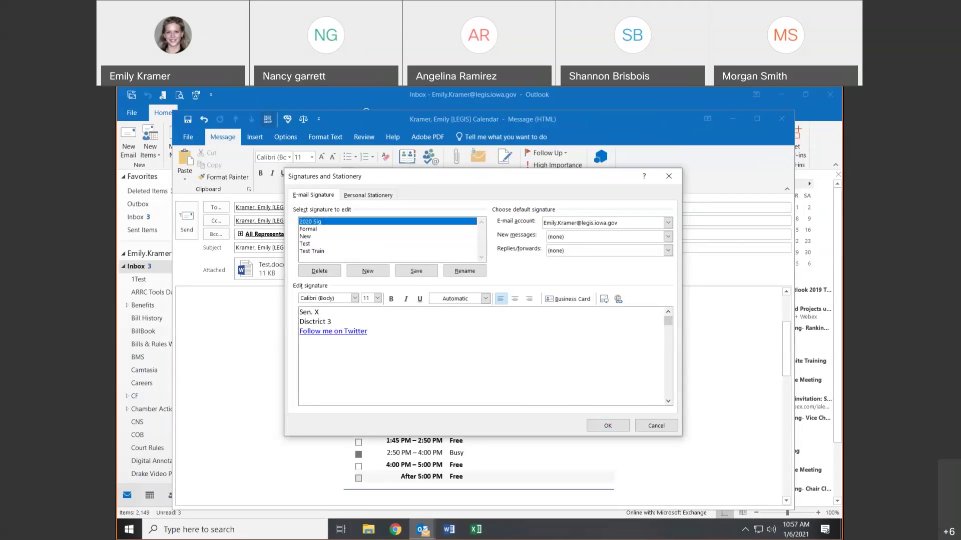
key("Return")
type("www.legis.oiowa.gov")
left_click_drag(368, 330, 301, 332)
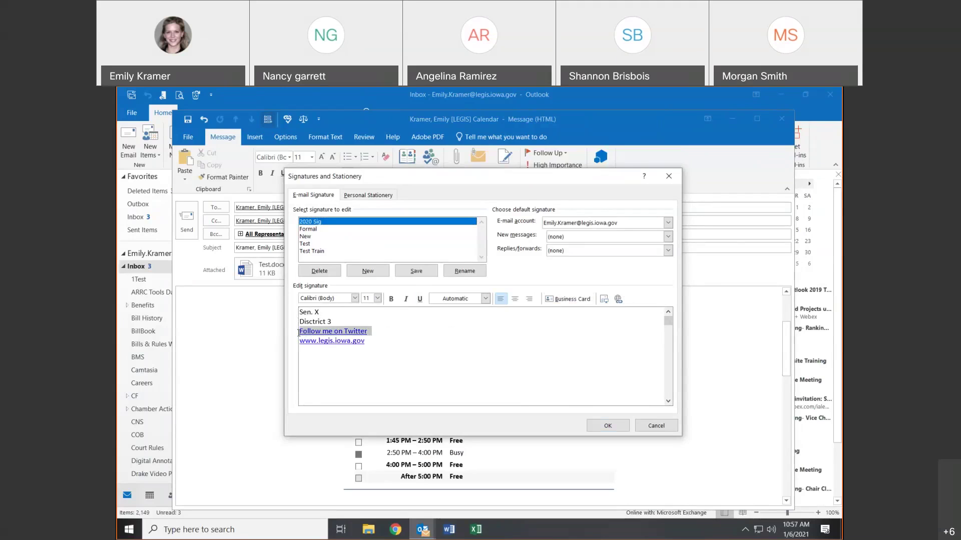
left_click(618, 299)
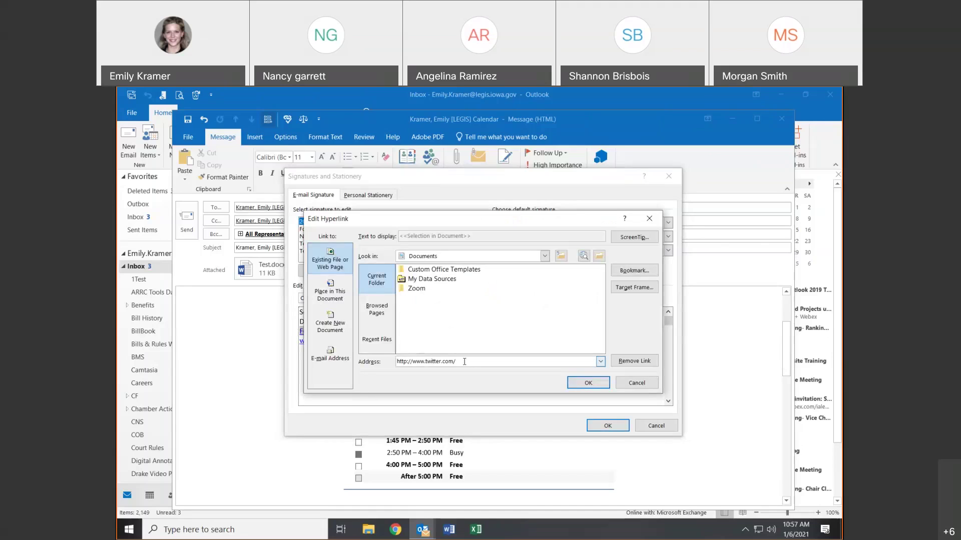
left_click(628, 381)
left_click(420, 356)
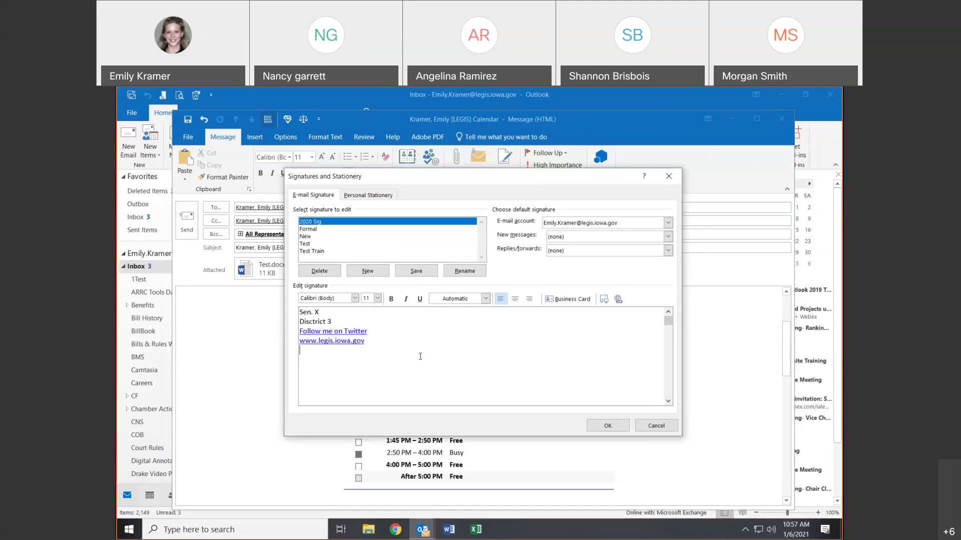
- Choose 2020 Sig for new messages and Formal for replies/forwards, then save
left_click(565, 240)
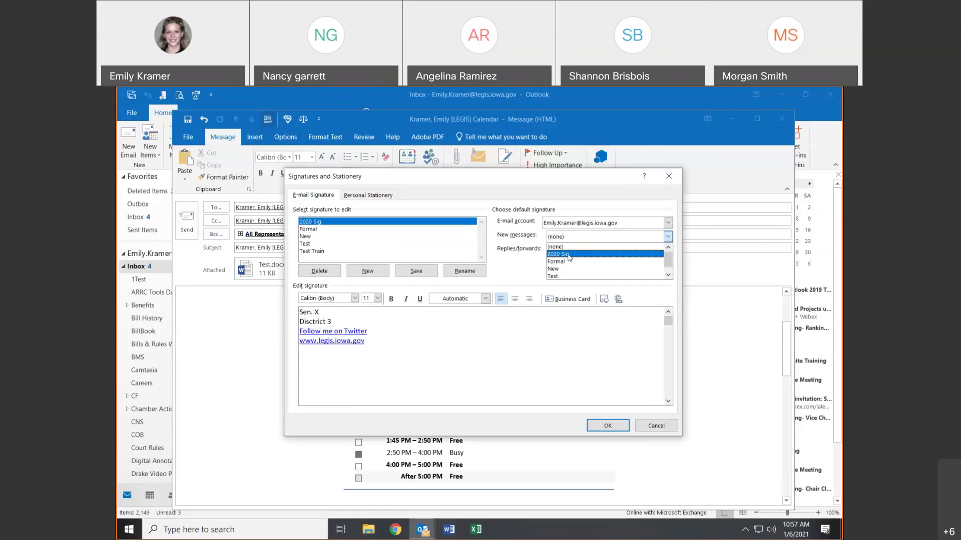
left_click(569, 255)
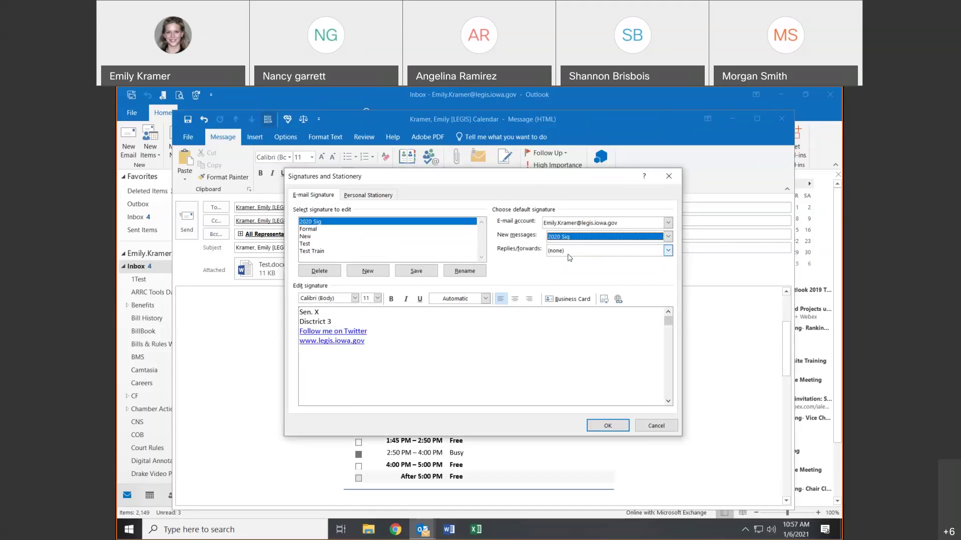
left_click(569, 254)
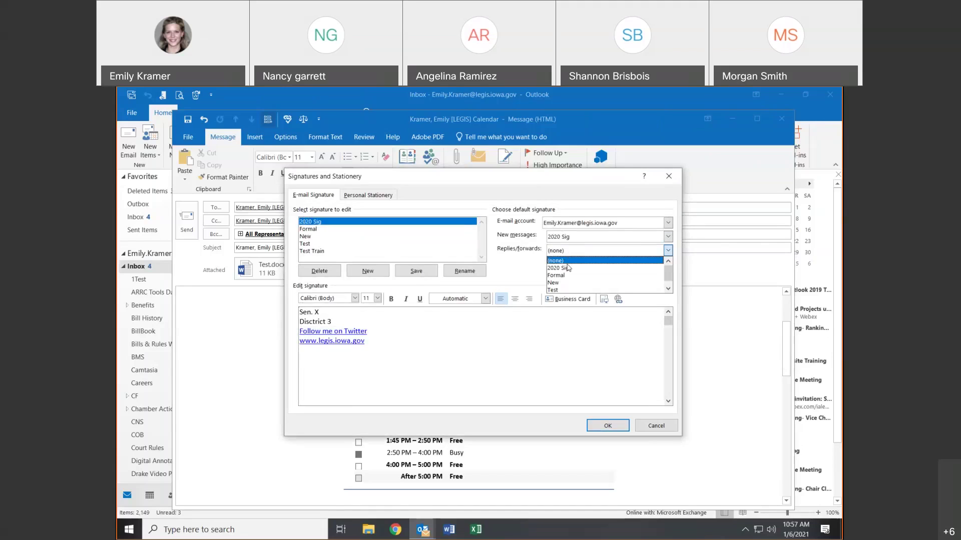
left_click(564, 280)
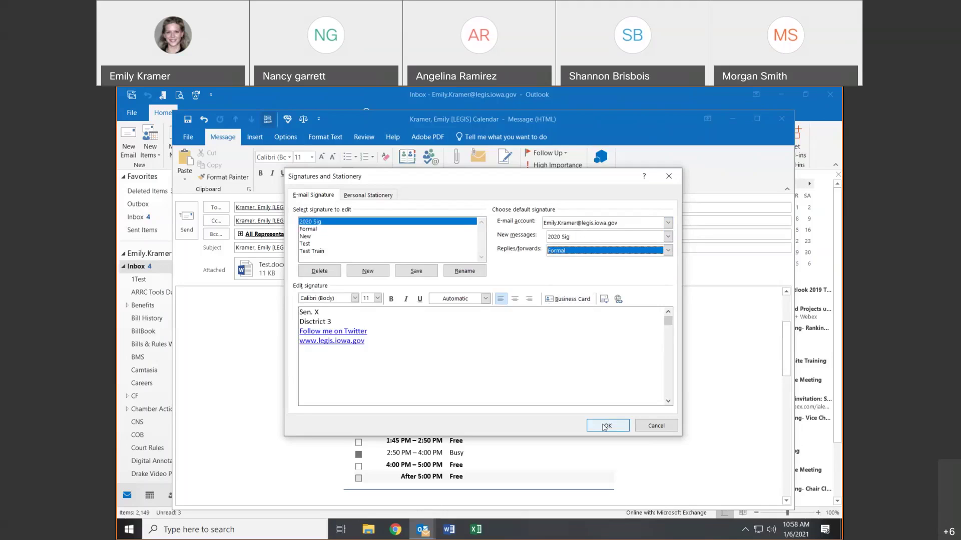
left_click(604, 426)
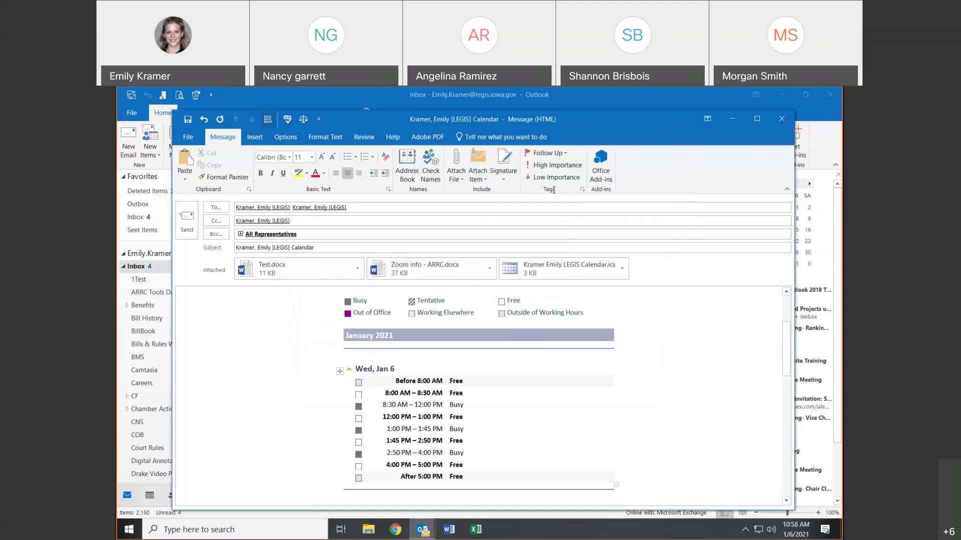
- Close the calendar message and discard its unsaved draft
left_click(510, 165)
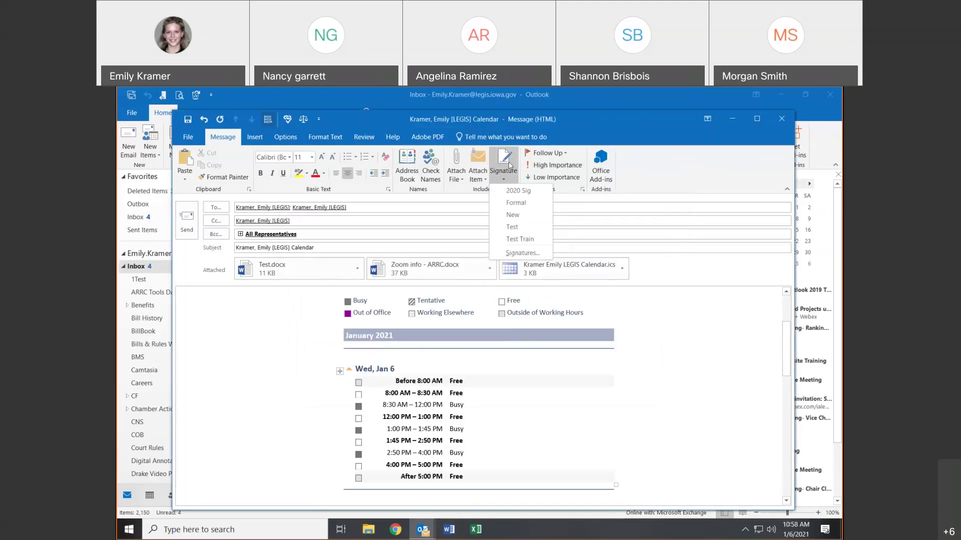
left_click(509, 165)
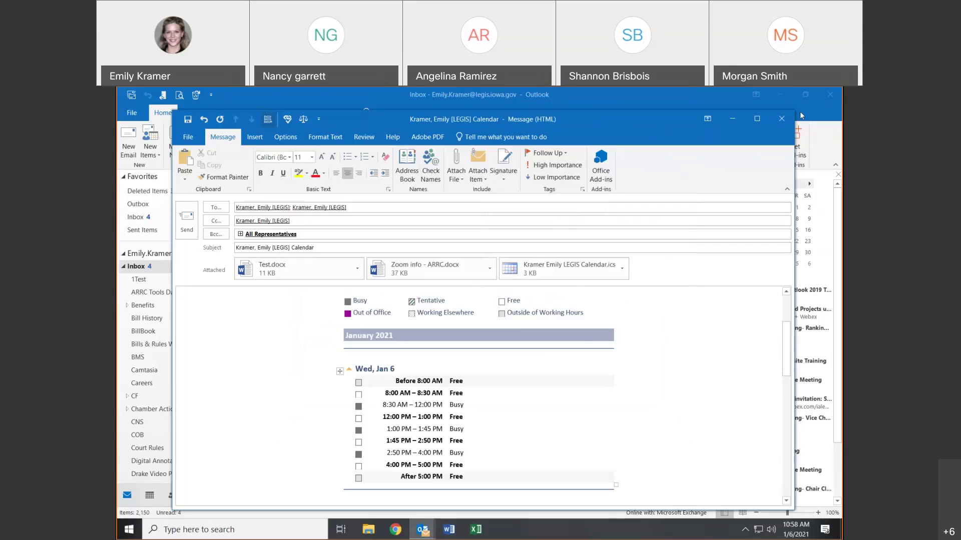
left_click(785, 120)
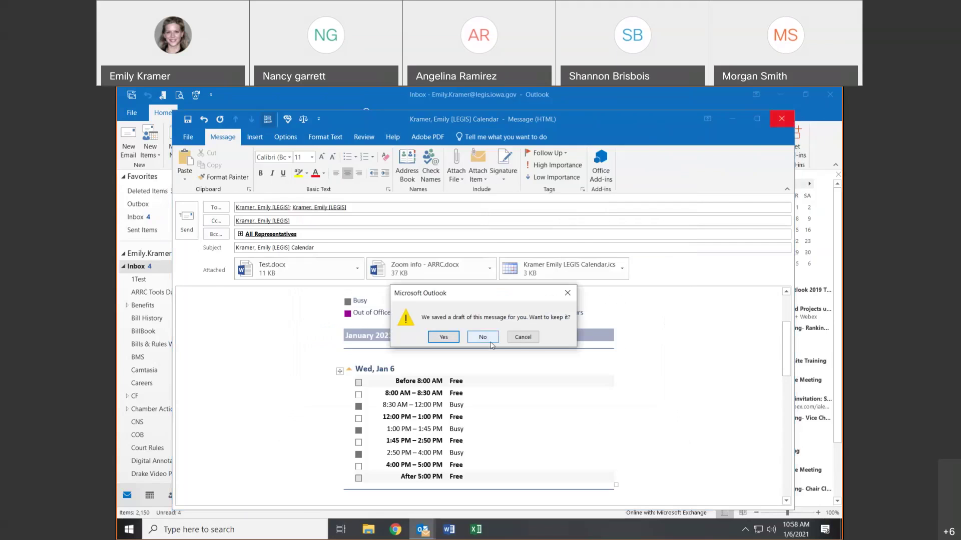
left_click(482, 337)
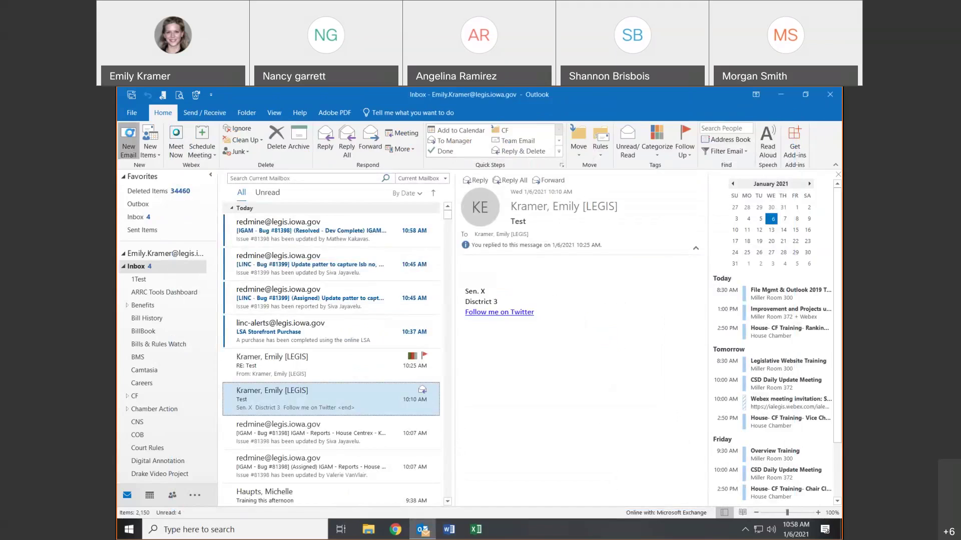
- Start a new email and insert the 2020 Sig signature into its body
left_click(128, 140)
left_click(193, 269)
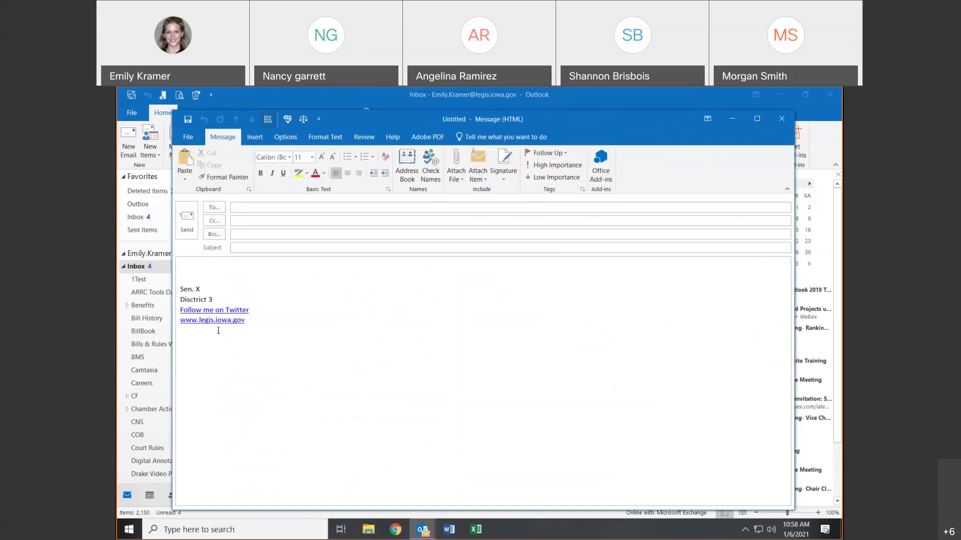
left_click(500, 158)
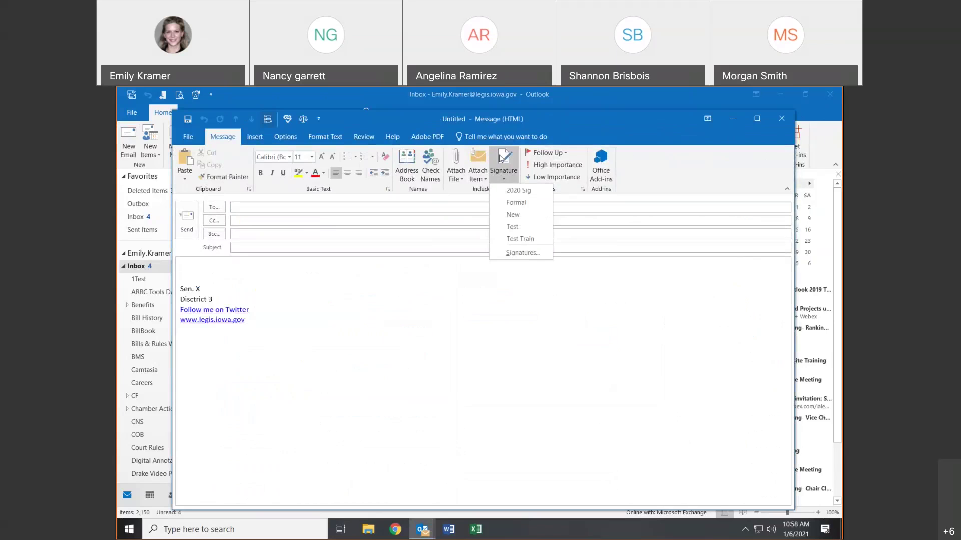
left_click(496, 202)
key("ctrl+z")
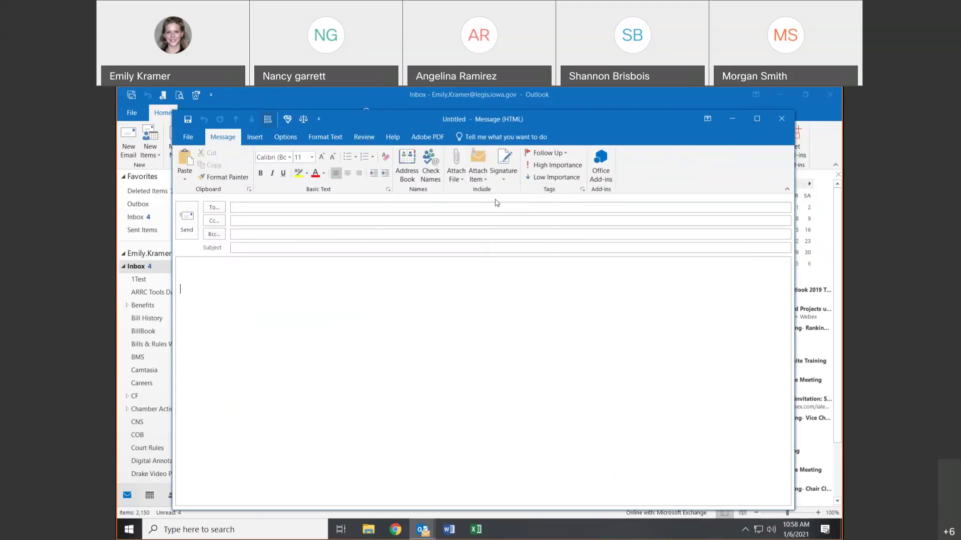
left_click(503, 167)
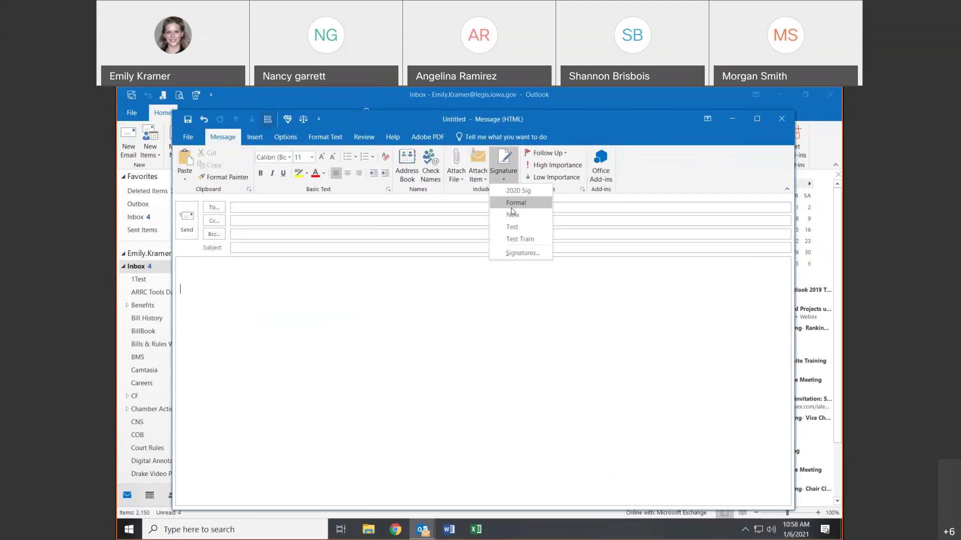
left_click(515, 192)
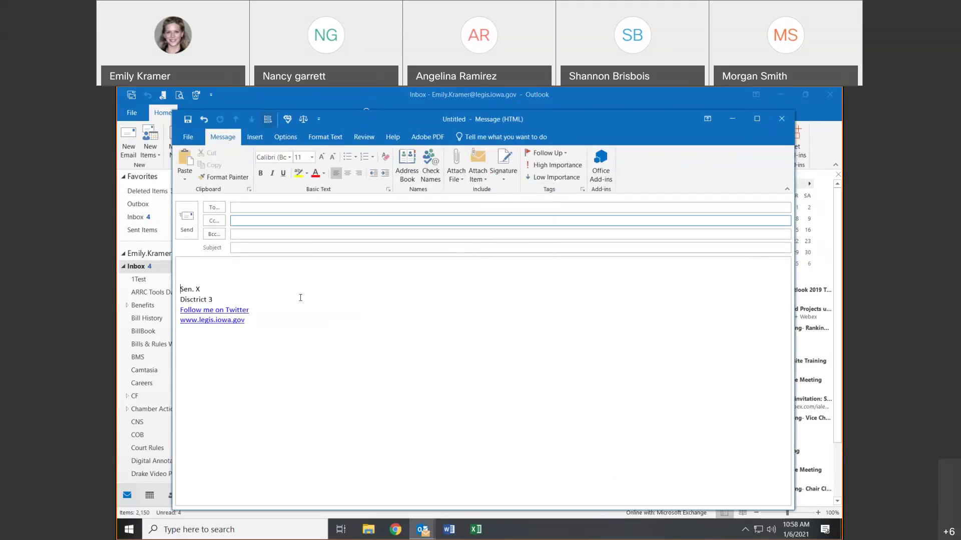
- Browse the Follow Up flag options, leaving the message unflagged
left_click(554, 153)
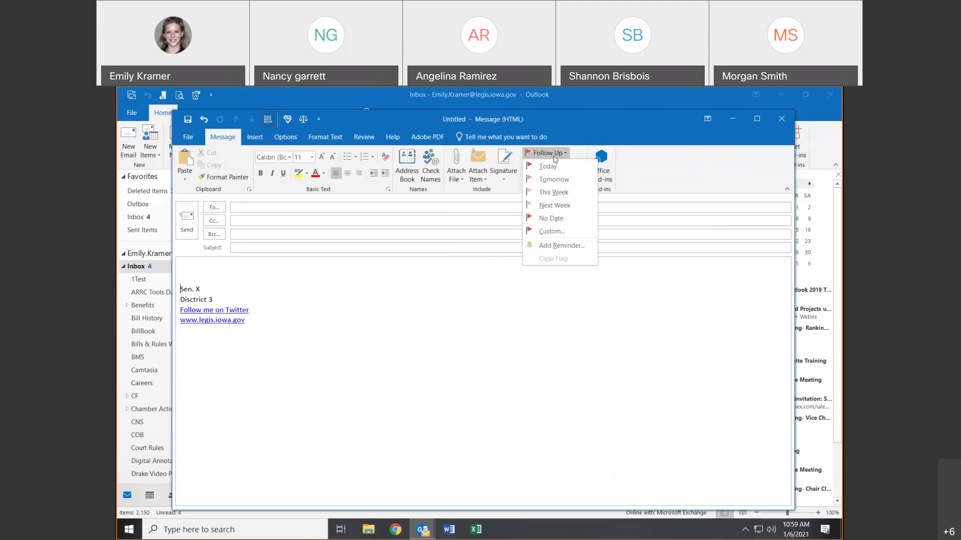
left_click(558, 154)
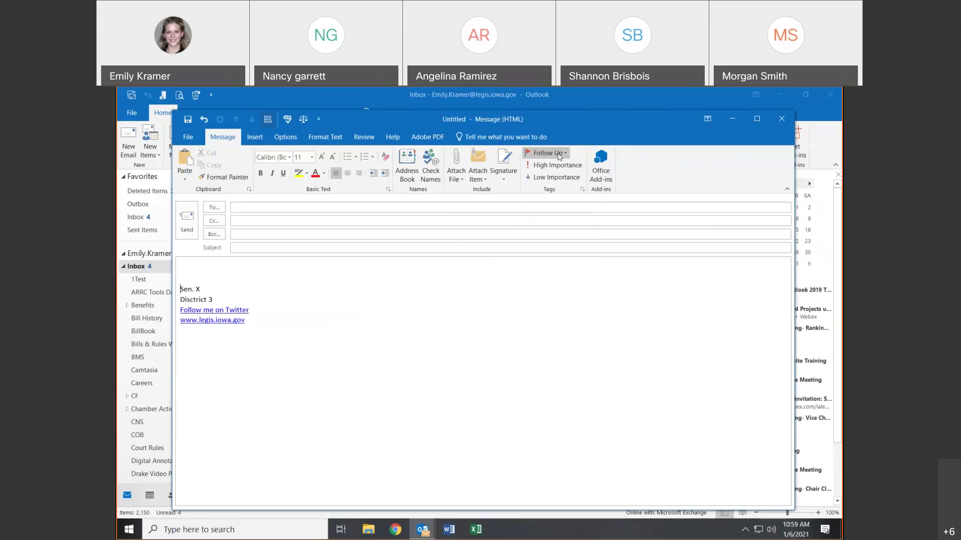
left_click(559, 155)
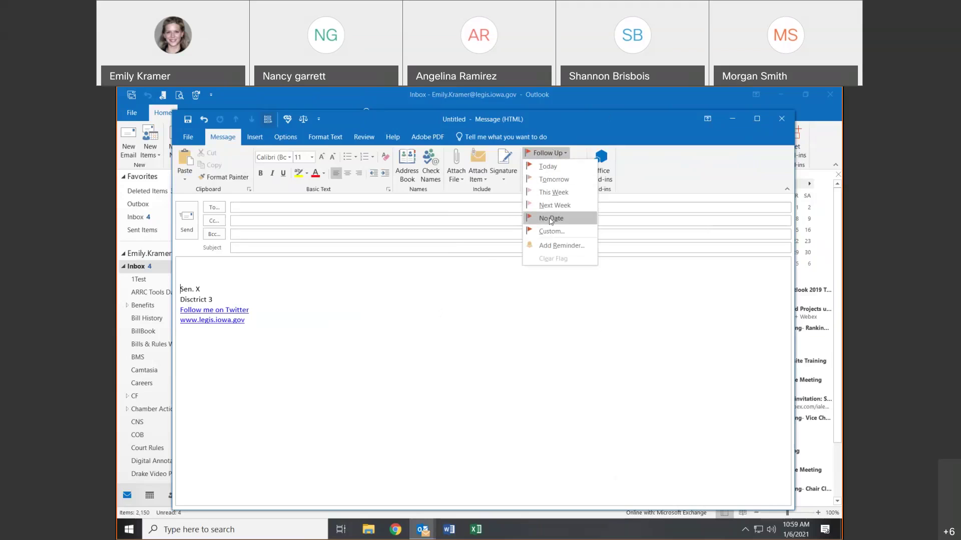
left_click(565, 157)
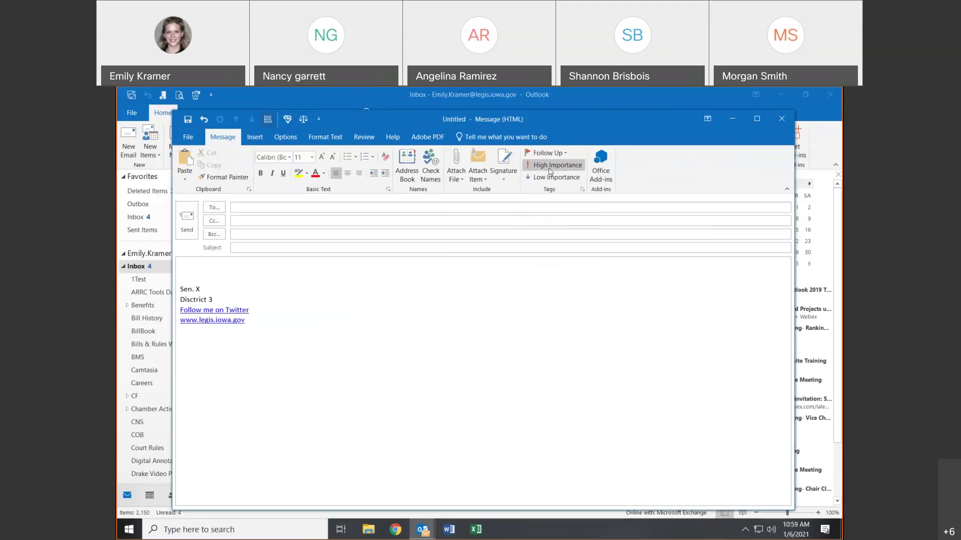
- Send a High-importance message with subject 'test' to yourself, then open it in the Inbox
left_click(553, 165)
left_click(297, 209)
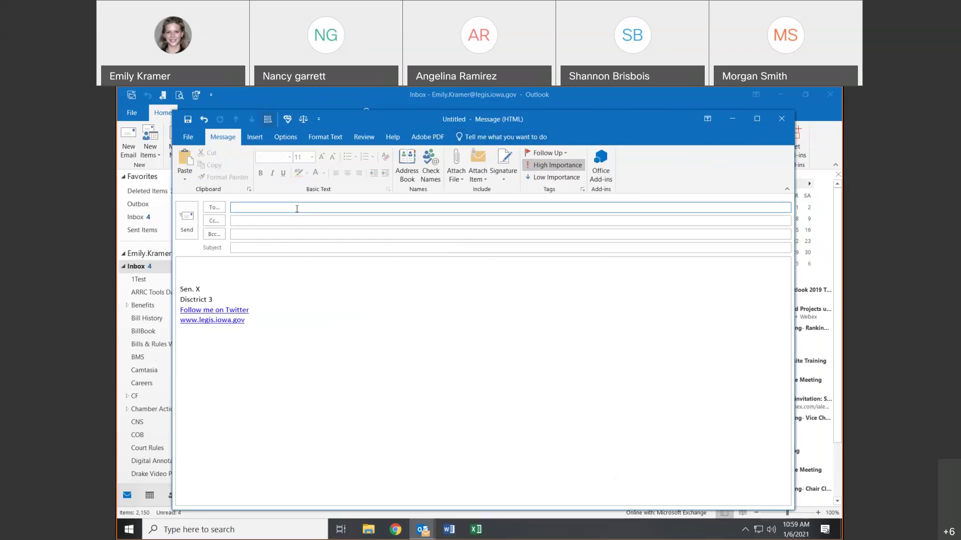
left_click(283, 232)
left_click(277, 249)
type("test")
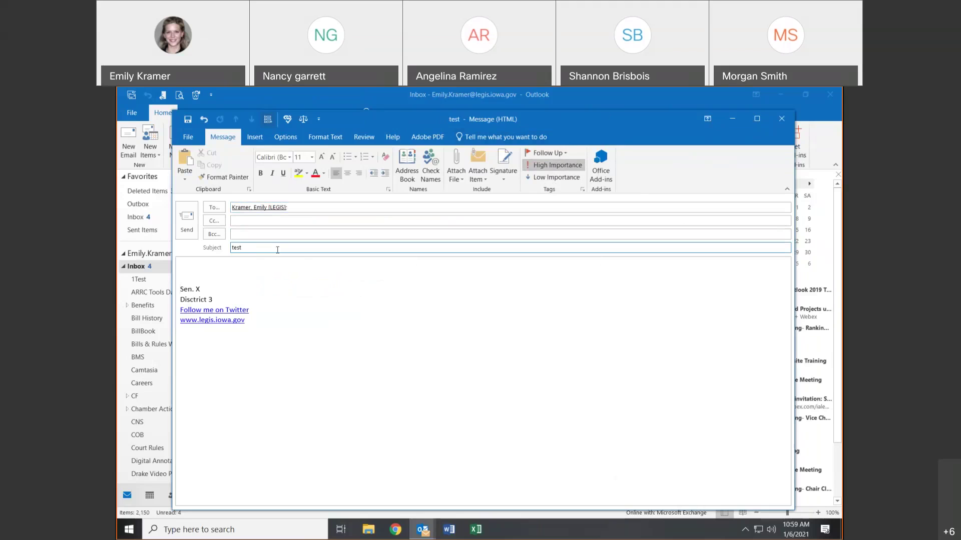
key("alt+s")
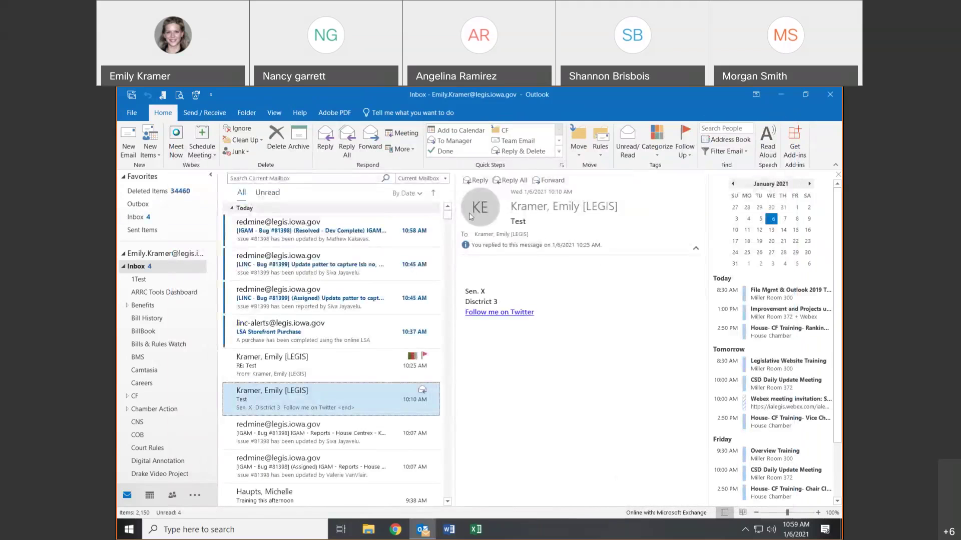
left_click(355, 228)
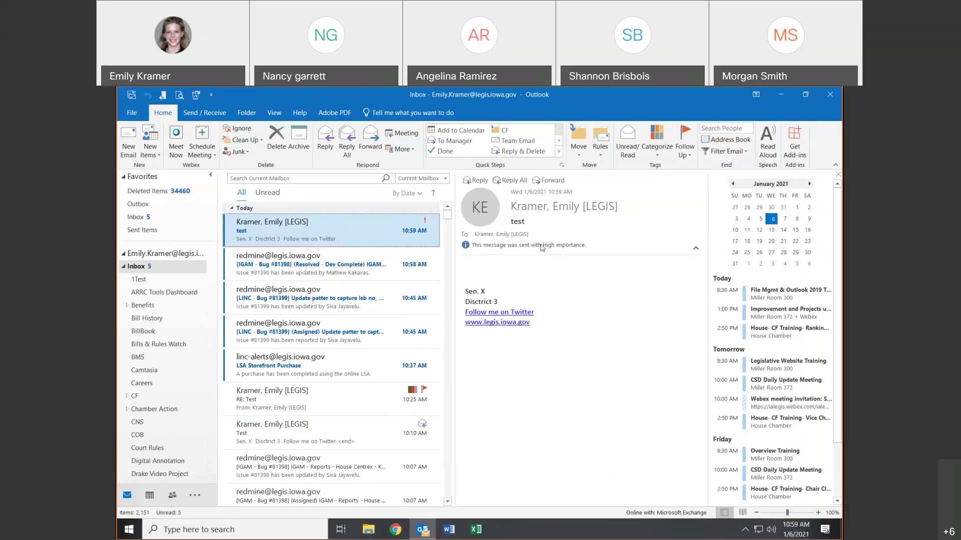
- Open a new email with the 2020 Sig signature and bring up the Insert Pictures dialog
left_click(127, 136)
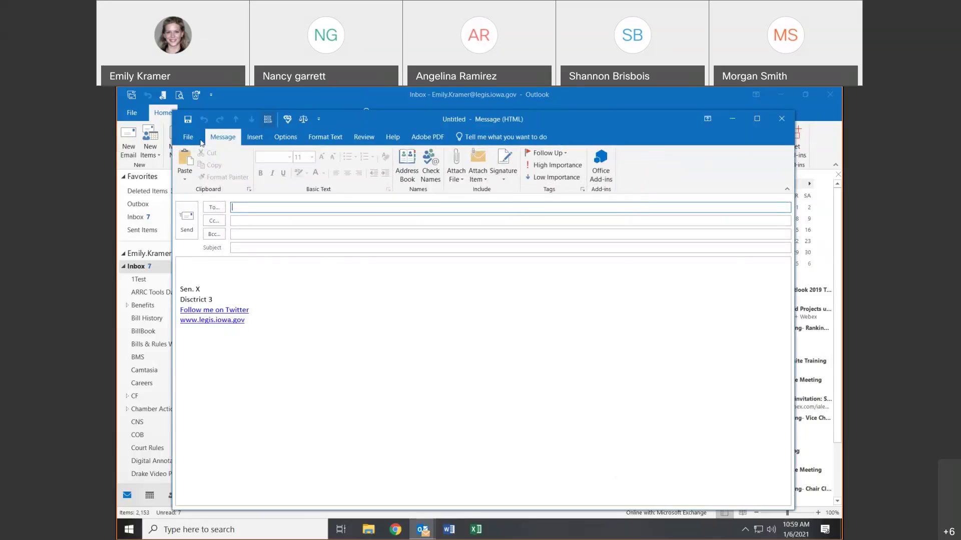
left_click(256, 139)
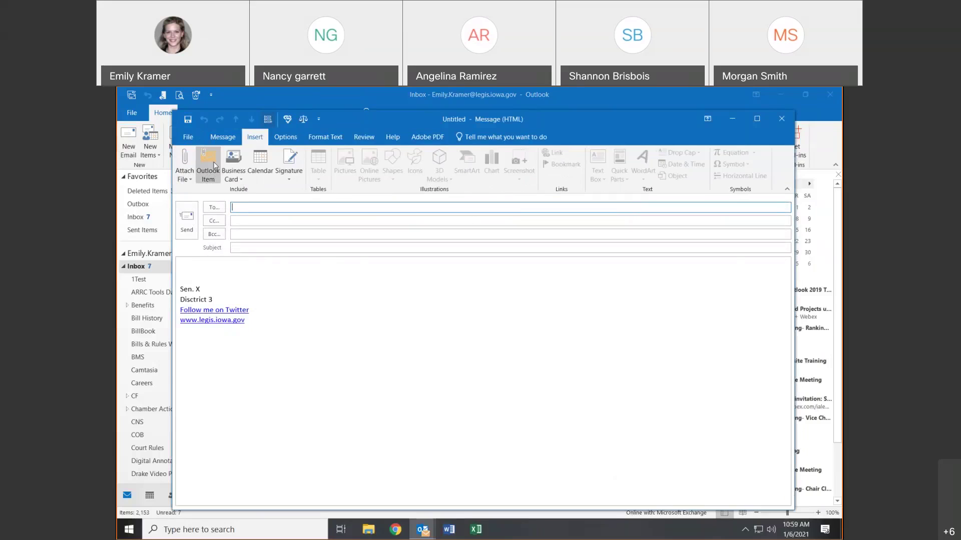
left_click(223, 137)
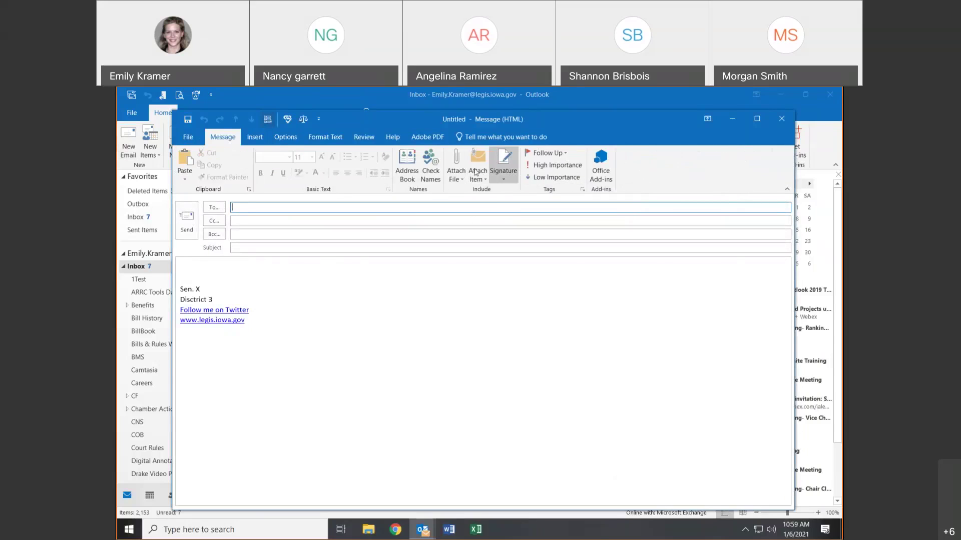
left_click(255, 137)
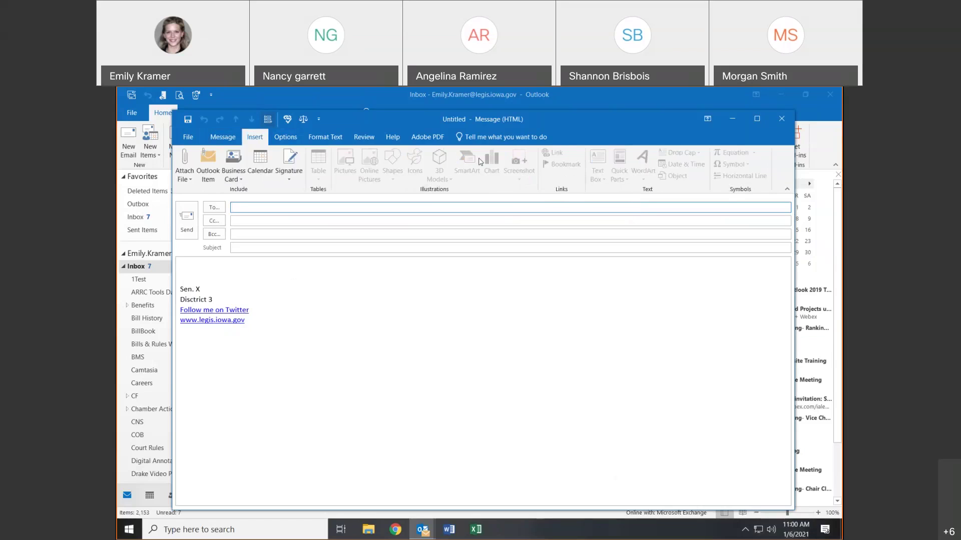
left_click(220, 268)
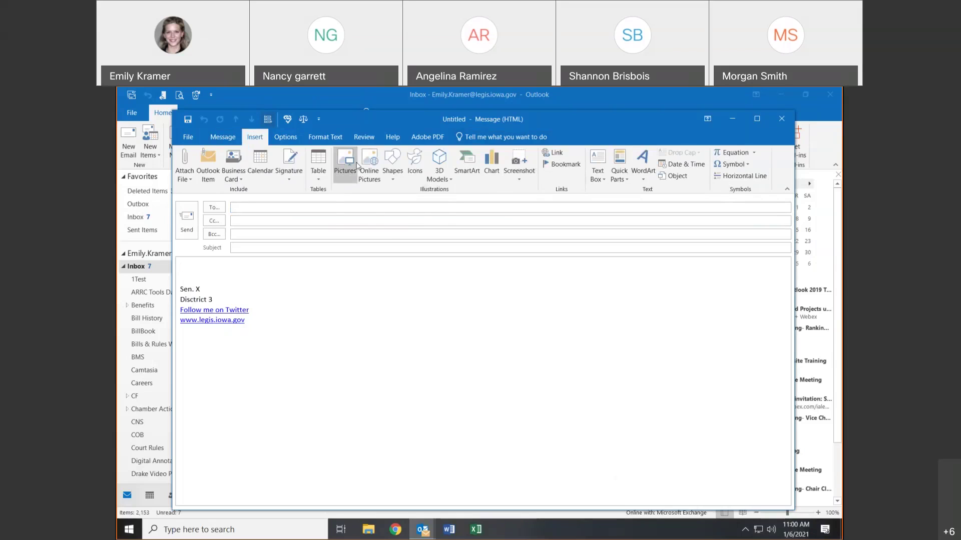
left_click(357, 166)
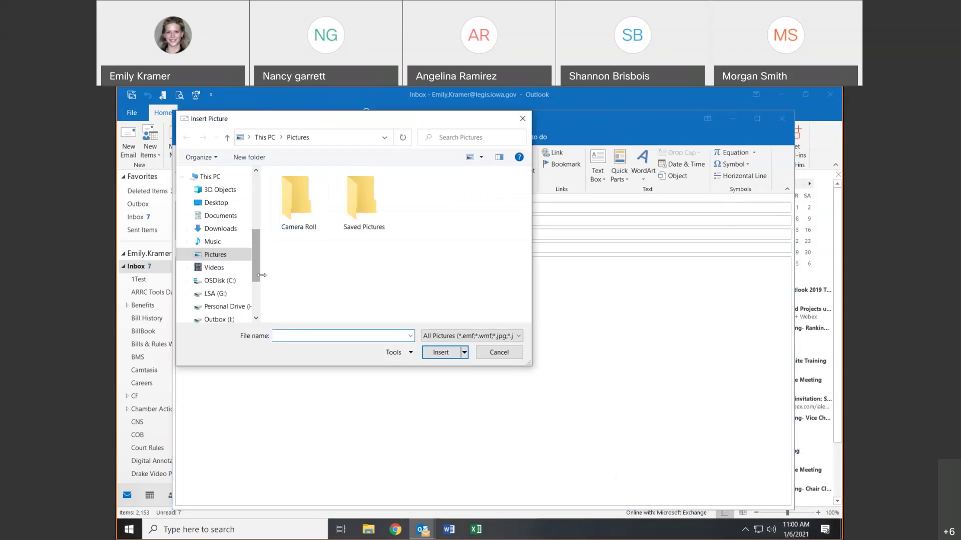
- Insert CAP.BMP from Outbox (I:) > Graphics > Pictures of Capitol > BMP into the message
left_click(242, 320)
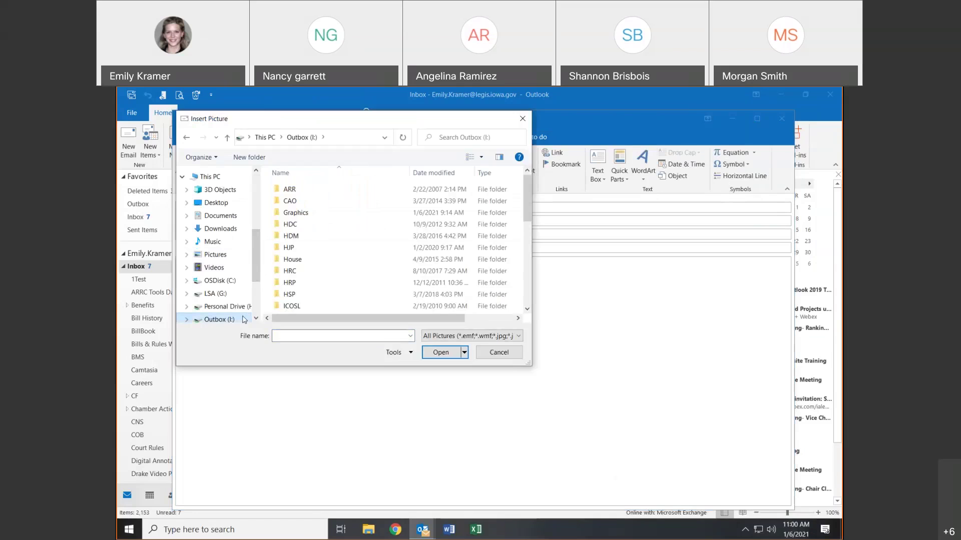
double_click(308, 213)
scroll(336, 235, "down", 5)
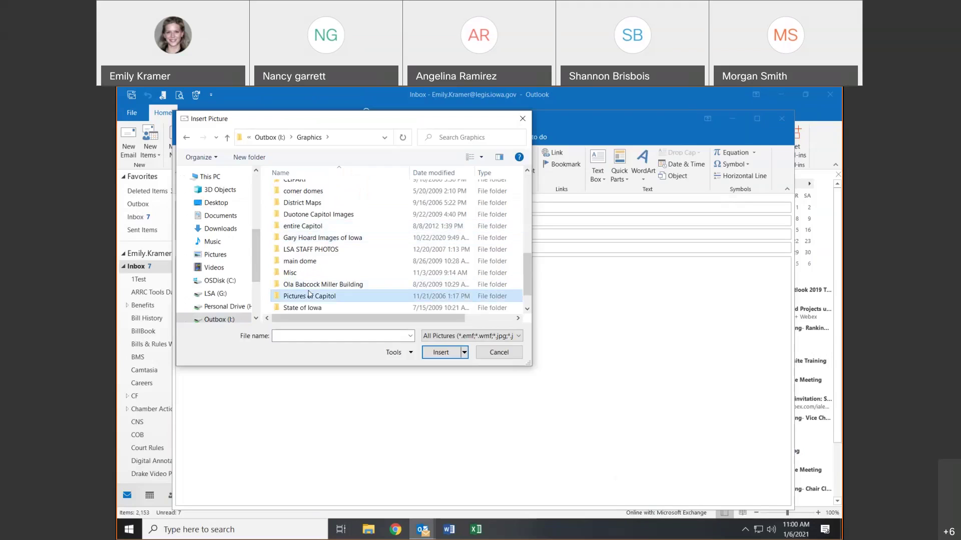
double_click(309, 295)
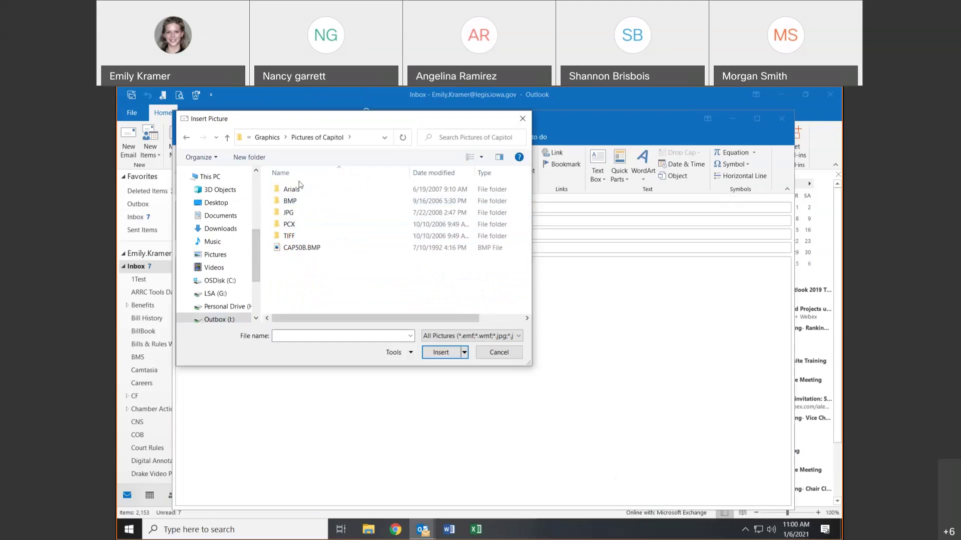
double_click(293, 201)
left_click(288, 191)
double_click(288, 191)
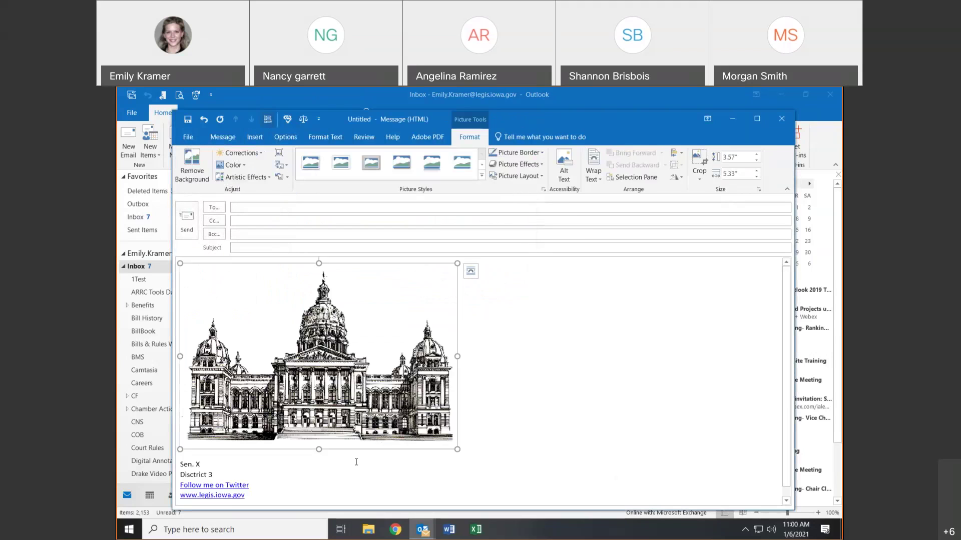
left_click(255, 136)
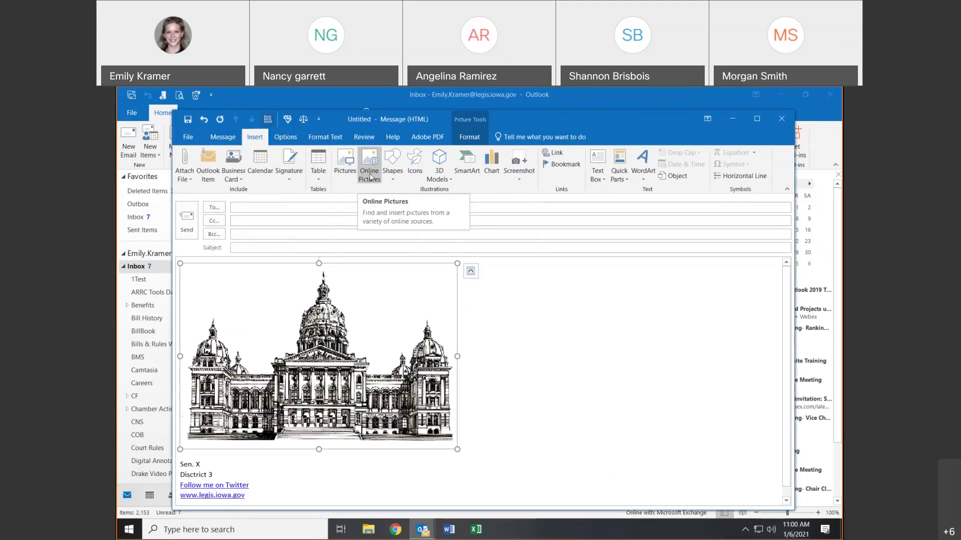
- Insert the purple heart picture found by an online search for 'heart'
left_click(369, 175)
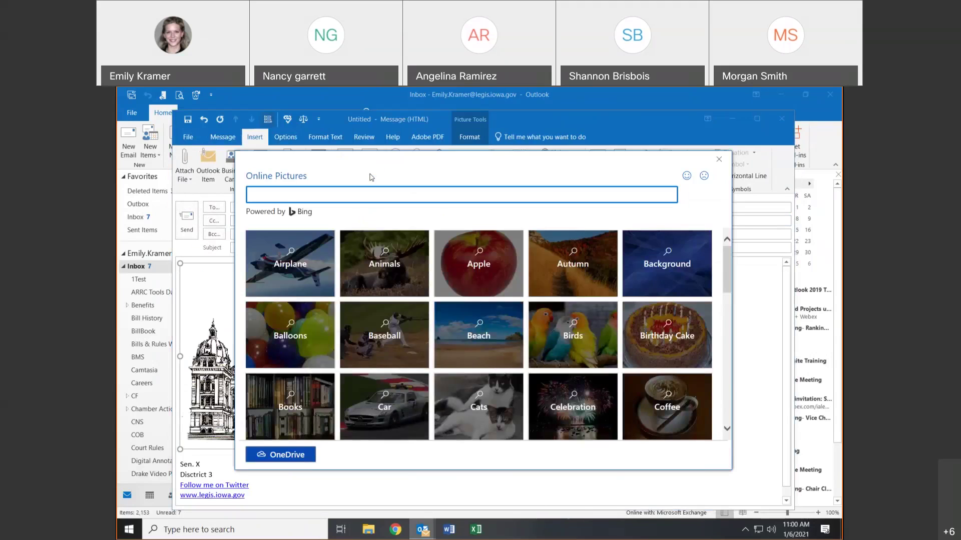
type("heart")
key("Return")
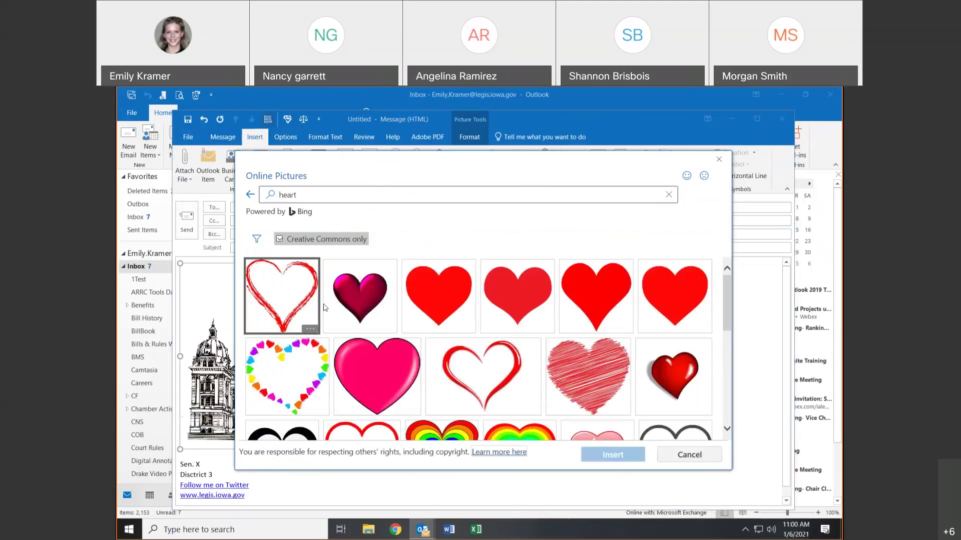
left_click(356, 302)
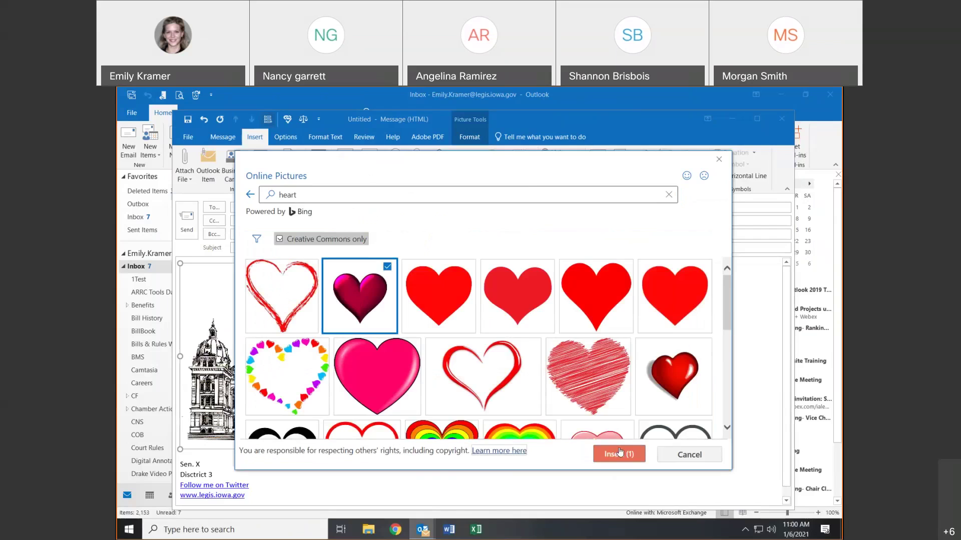
left_click(619, 453)
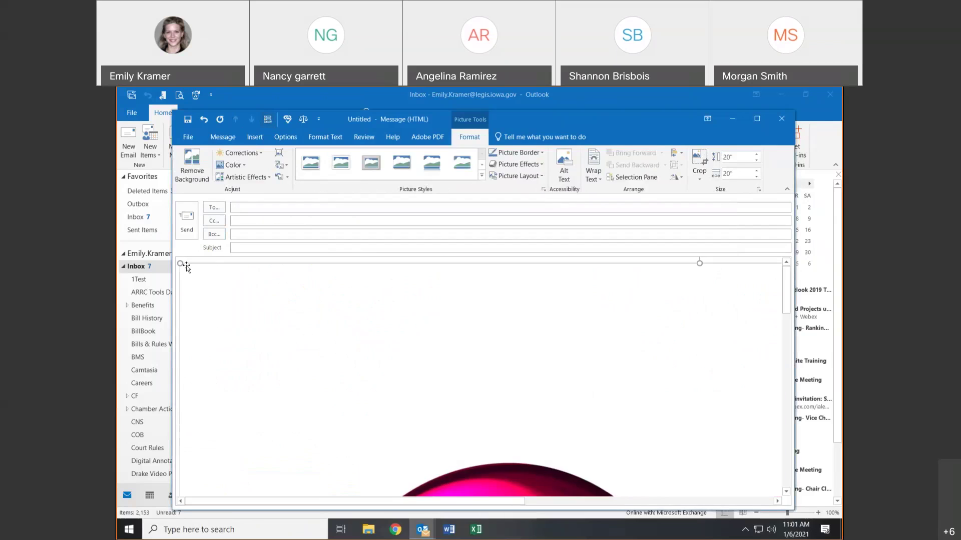
- Resize the heart picture to about 4.43 by 4.8 inches
left_click_drag(186, 265, 478, 476)
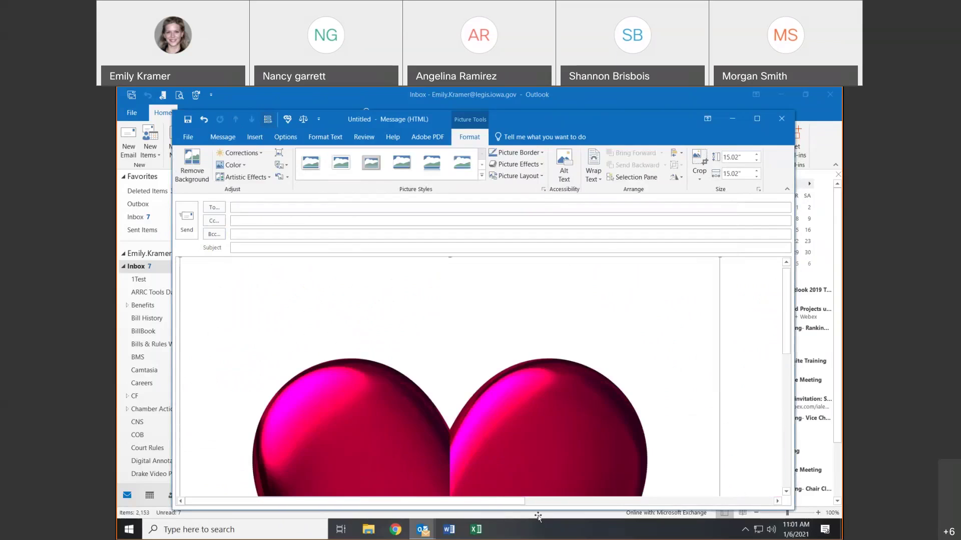
left_click_drag(277, 262, 327, 284)
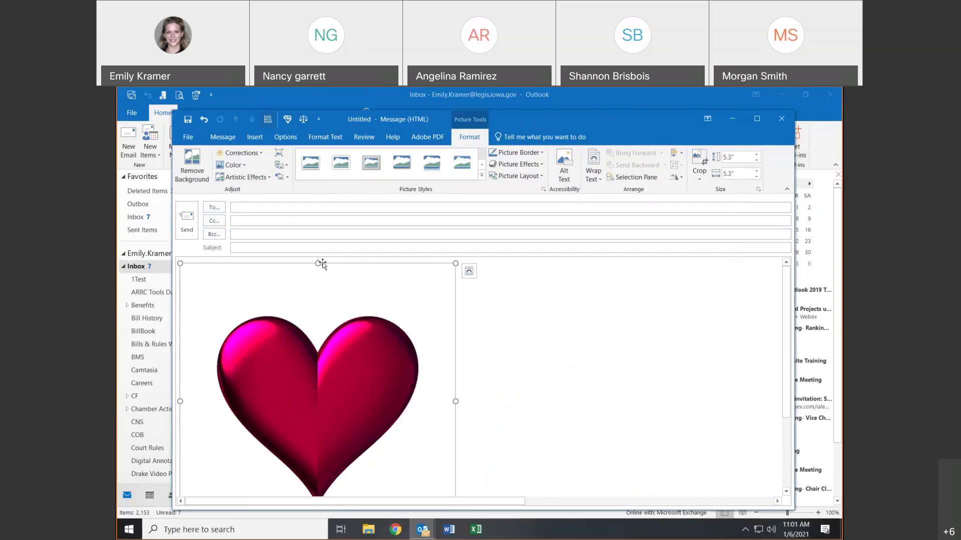
mouse_move(318, 263)
left_mouse_down()
mouse_move(344, 385)
mouse_move(344, 308)
left_mouse_up()
left_click_drag(456, 379, 429, 379)
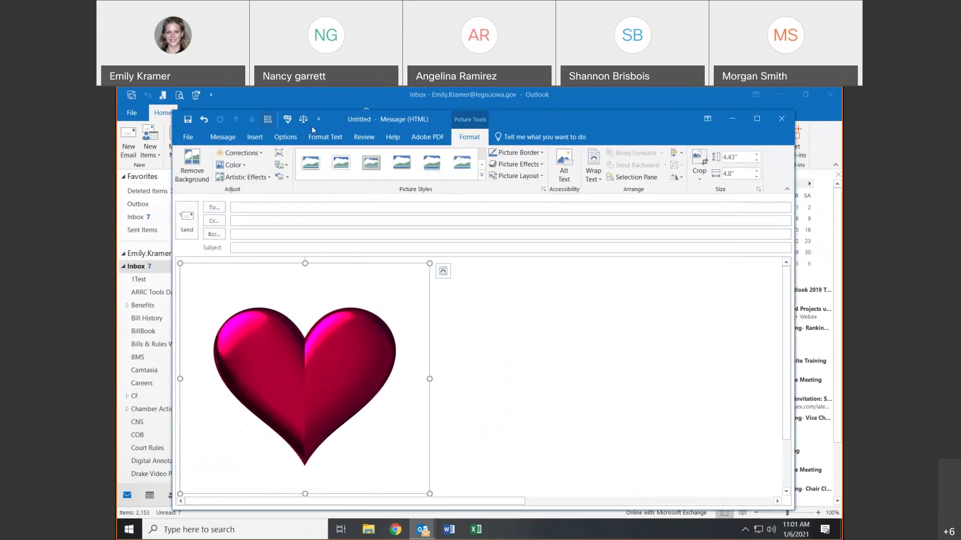
left_click(255, 137)
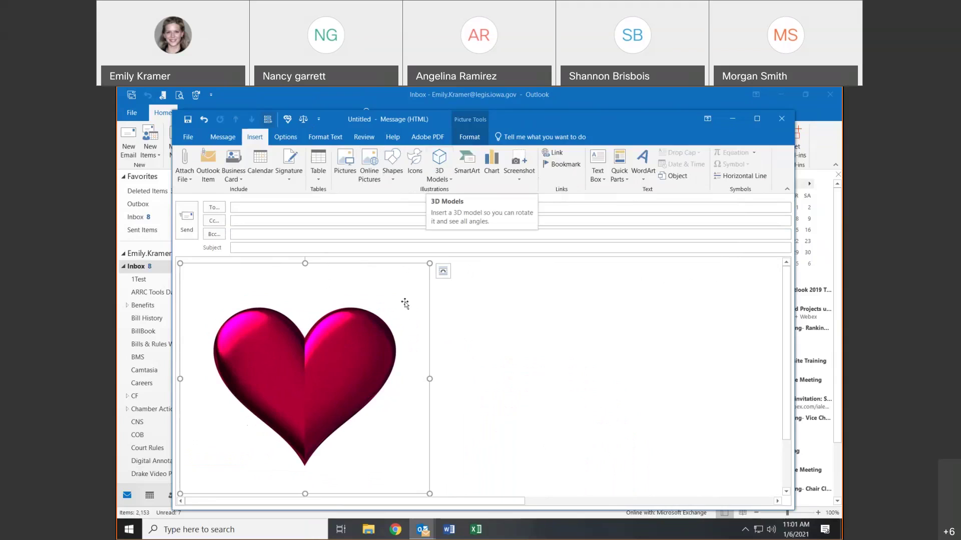
- Delete the heart picture and browse the Icons gallery without inserting anything
key("Delete")
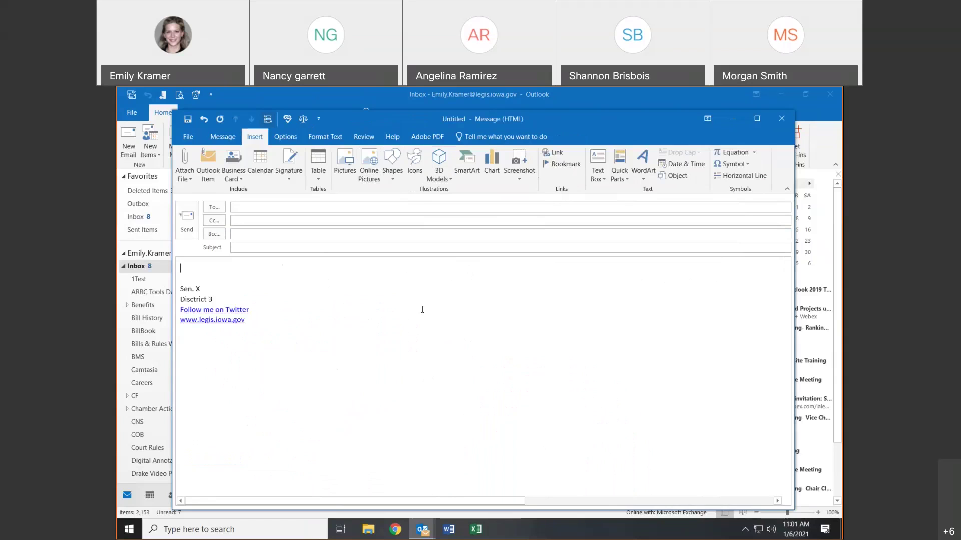
left_click(416, 163)
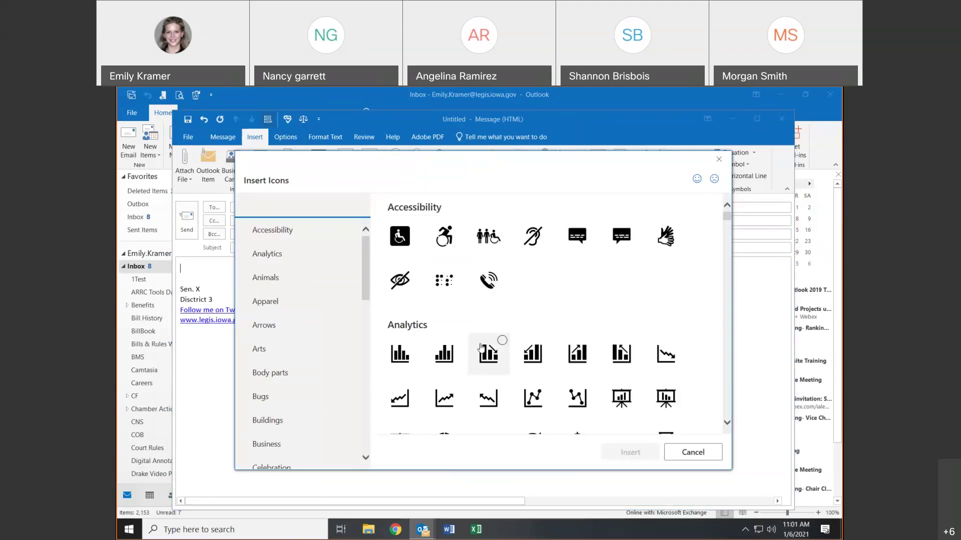
left_click(718, 159)
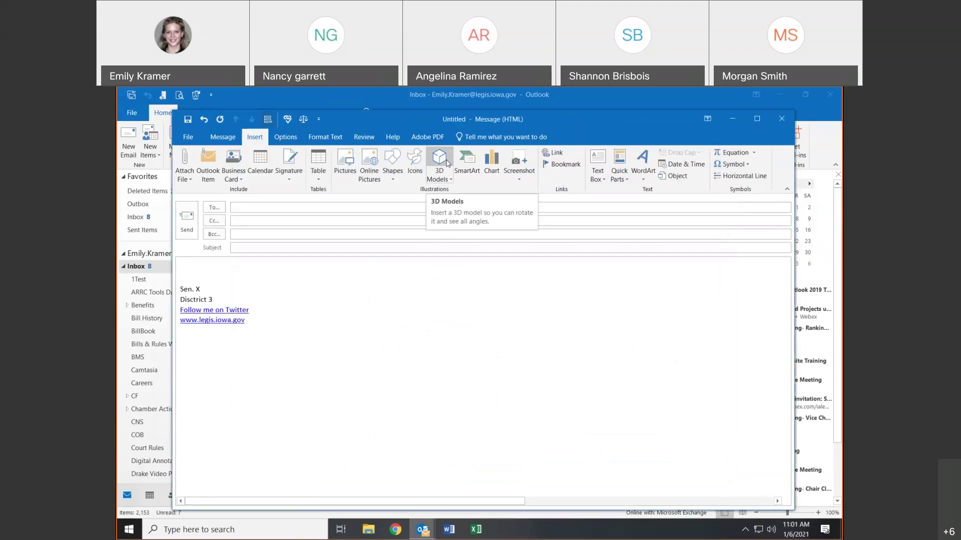
- Insert the Biology virus 3D model, rotate it, then delete it
left_click(439, 159)
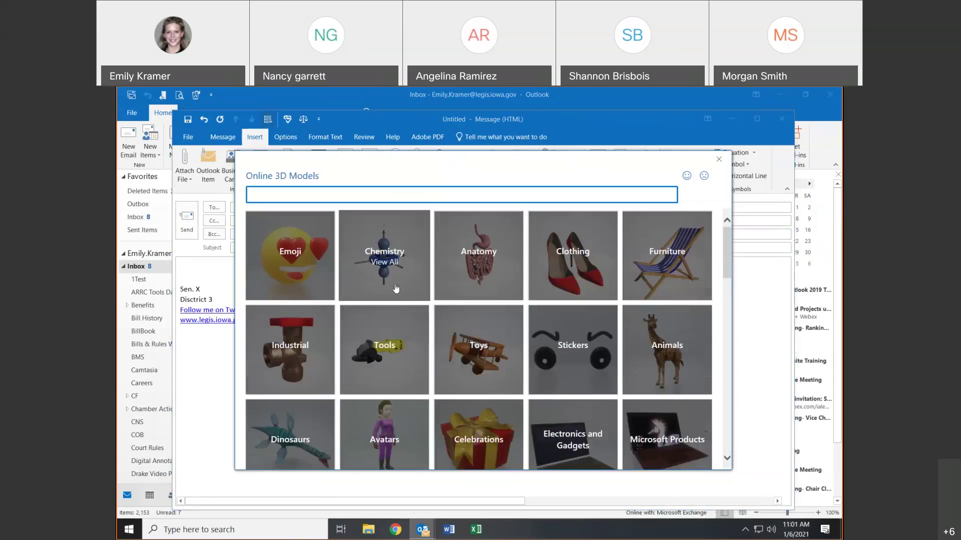
scroll(396, 289, "down", 3)
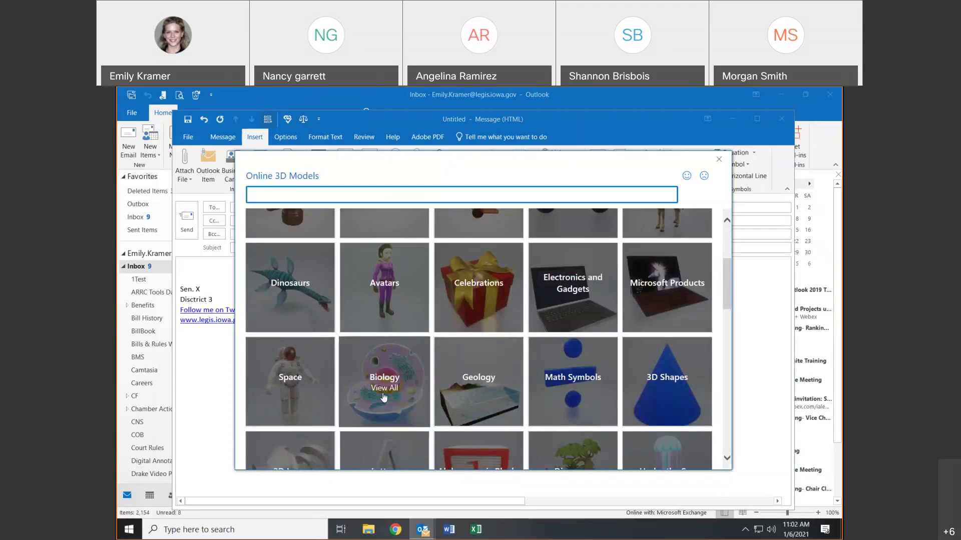
left_click(384, 394)
left_click(358, 249)
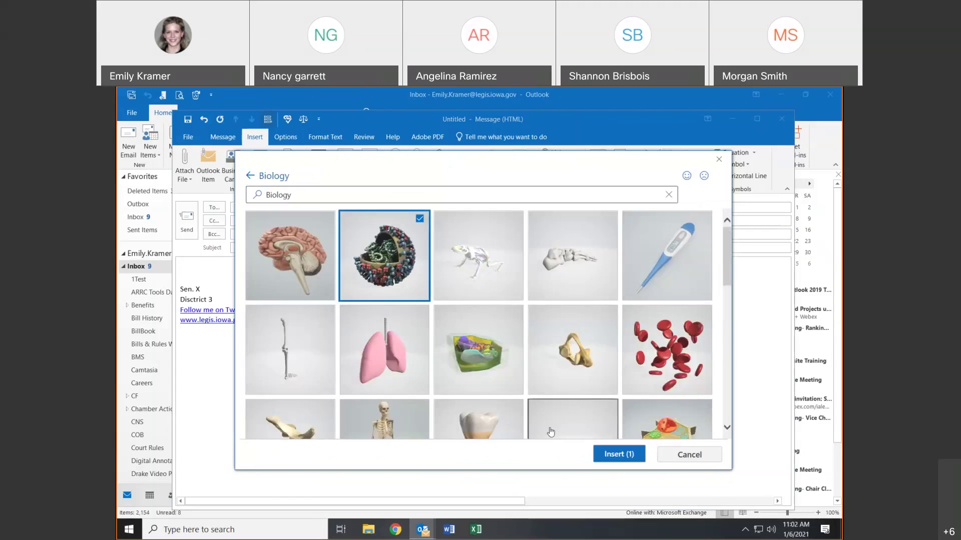
left_click(623, 450)
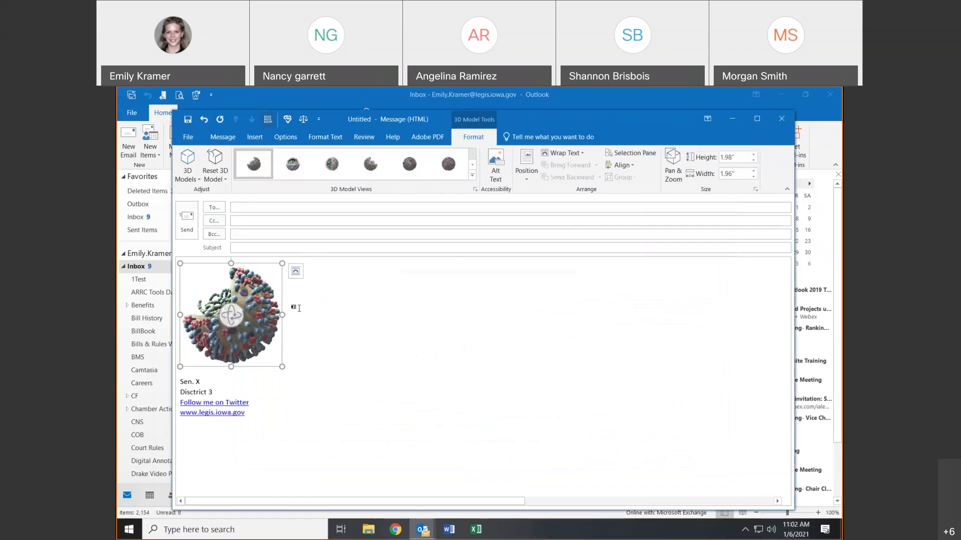
left_click_drag(230, 316, 292, 373)
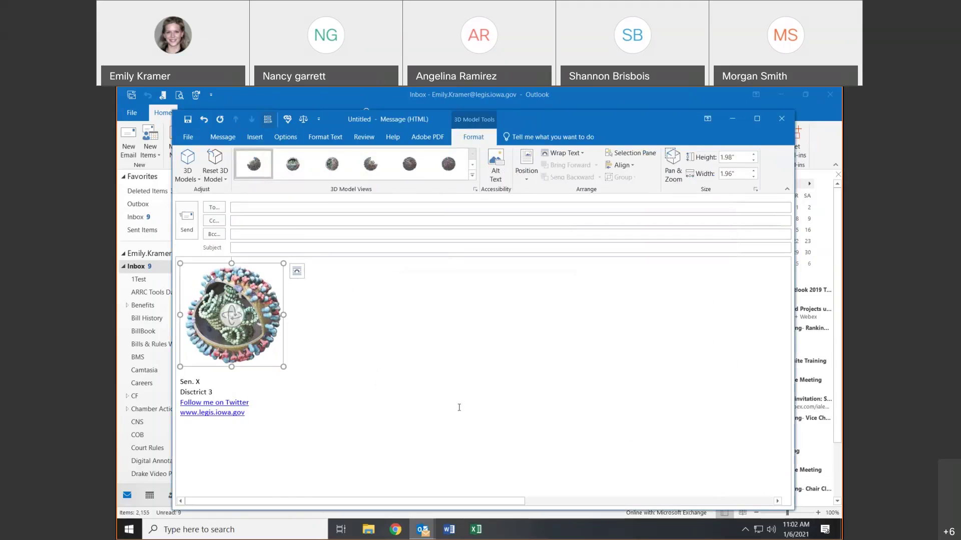
key("Delete")
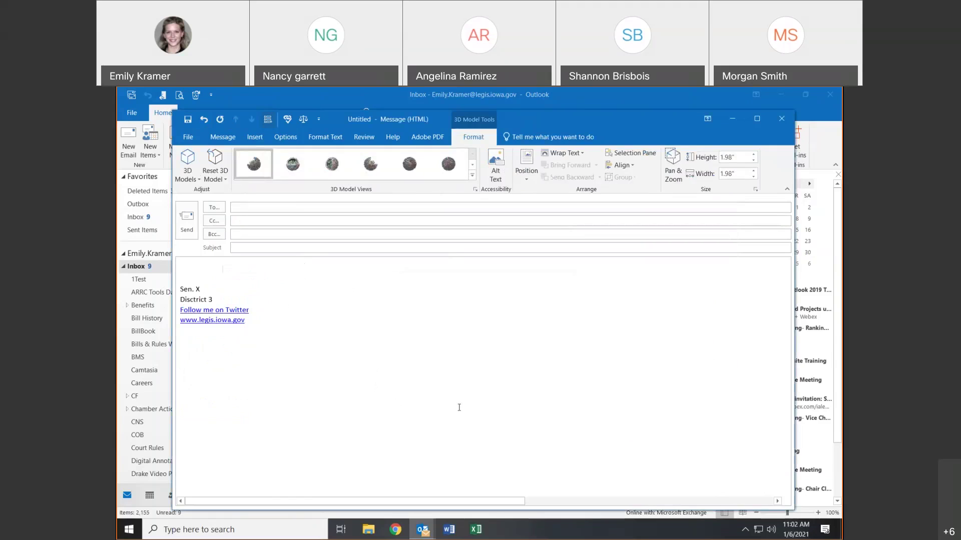
left_click(256, 140)
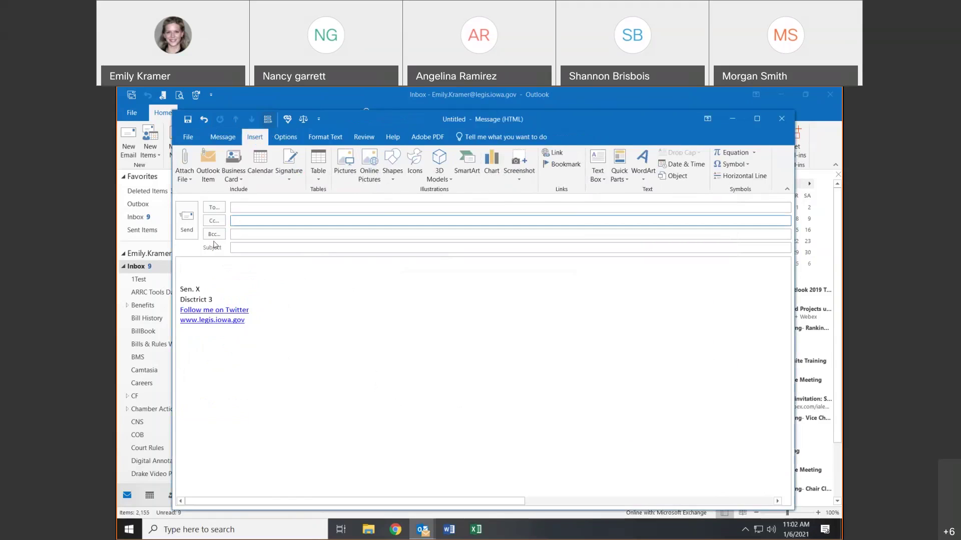
type("www")
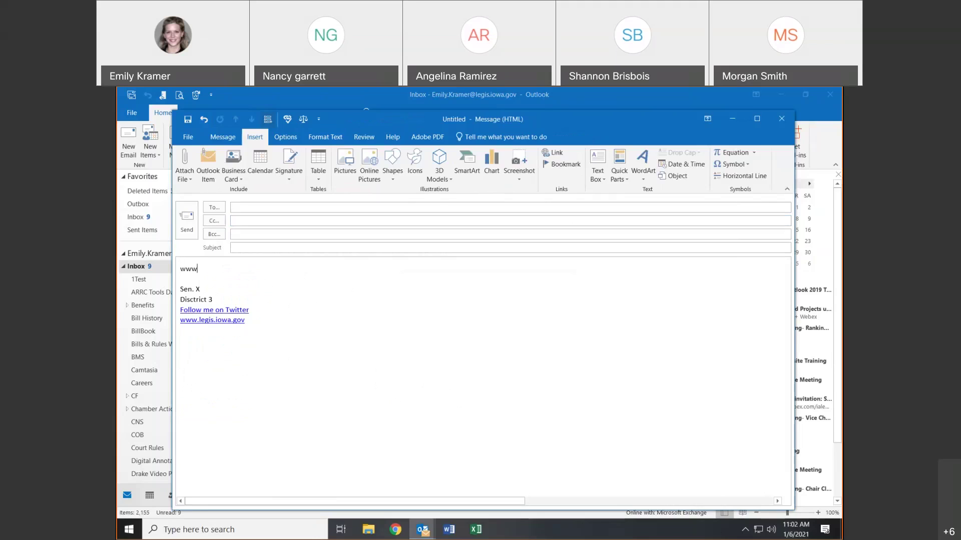
type(".google.cxom")
key("BackSpace")
key("BackSpace")
key("BackSpace")
type("om")
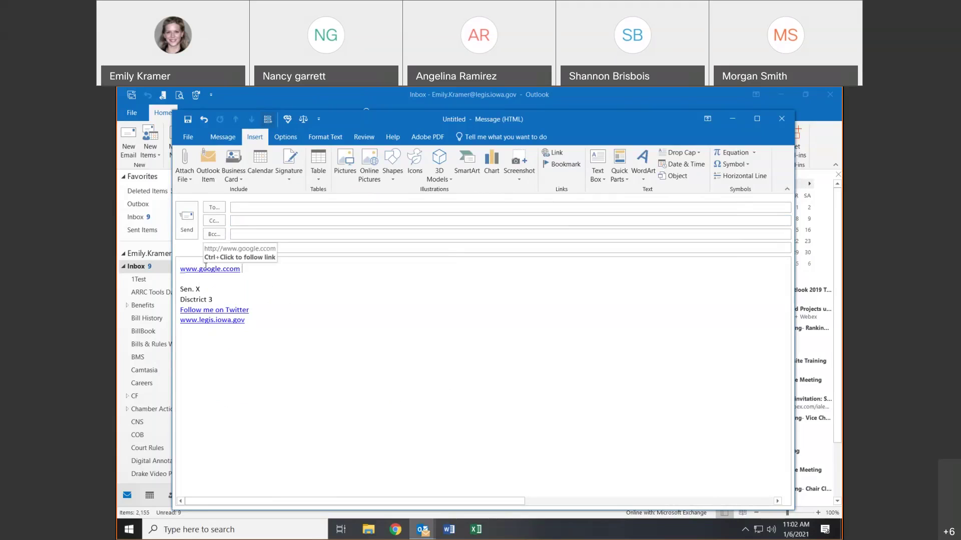
- Test the google link in the browser, then start a new line below it
double_click(206, 268)
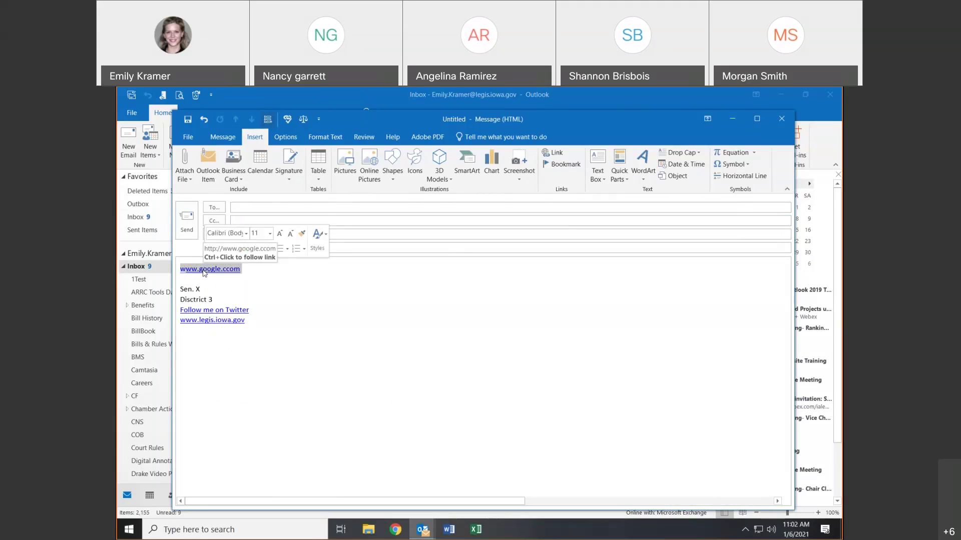
left_click(203, 270, "ctrl")
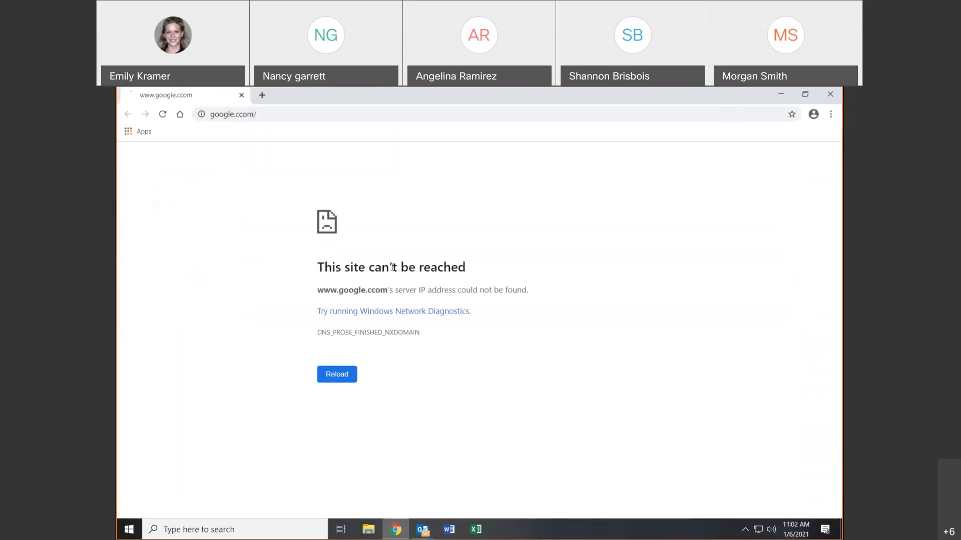
left_click(830, 94)
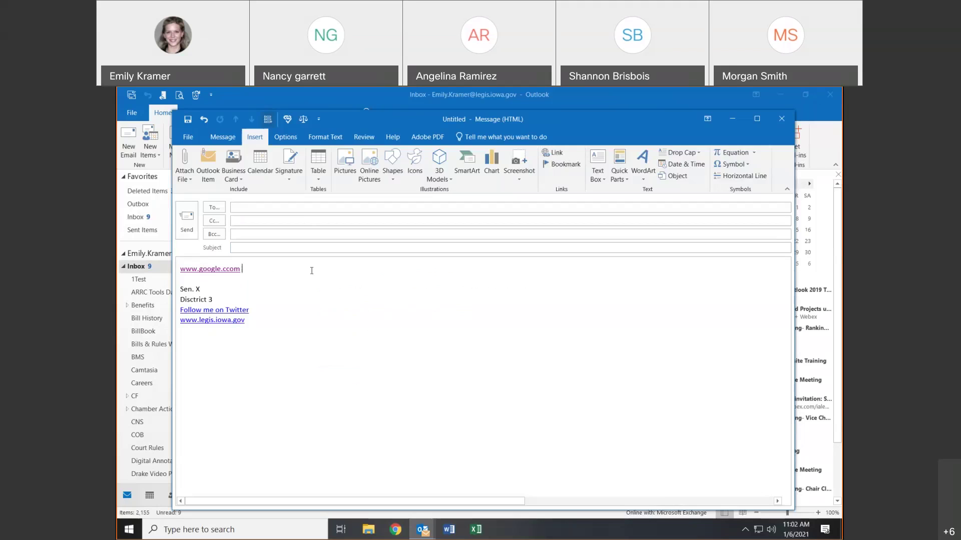
key("Return")
key("Return")
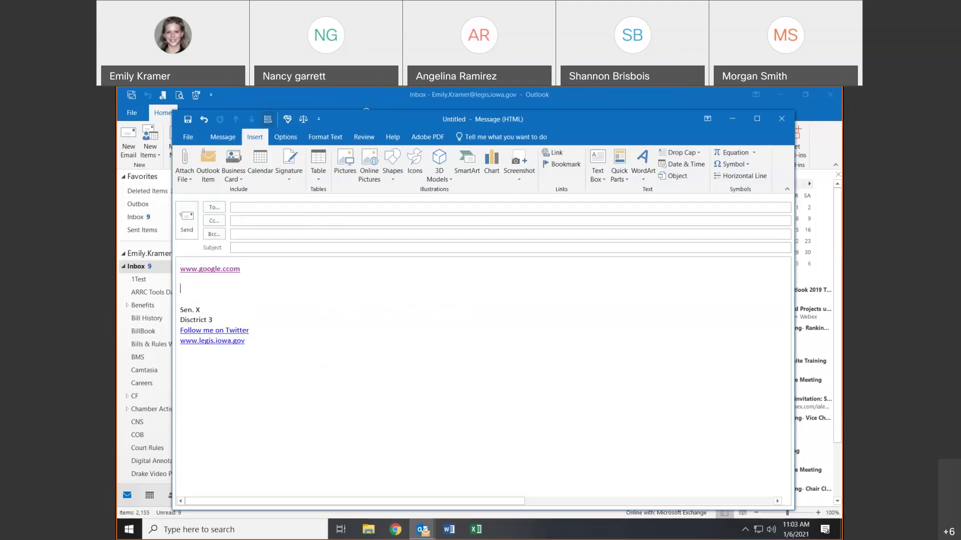
- Type 'Subscribe to my Newsletter Here' on the line below the Google link
key("ctrl+z")
left_click(311, 271)
type("Subscribe to my New")
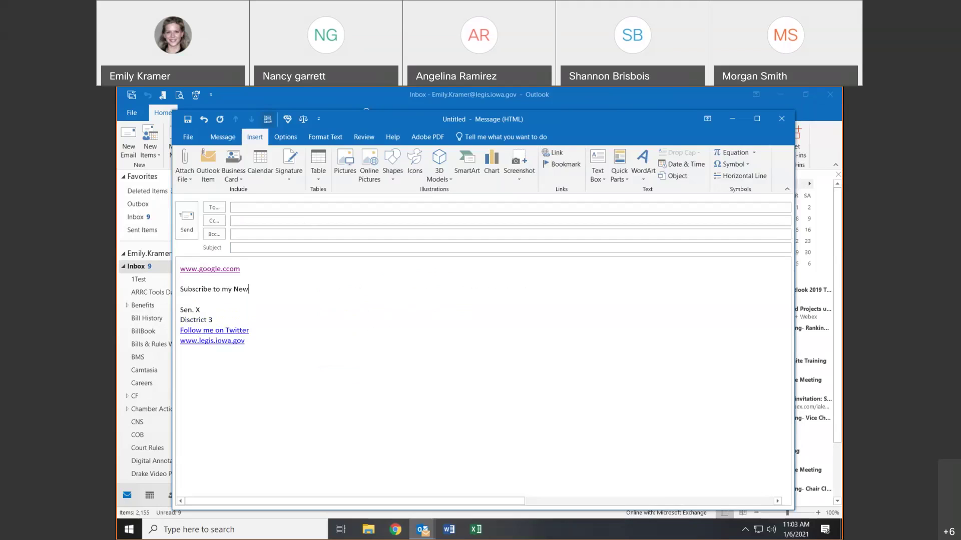
type("sletter Hee")
key("BackSpace")
key("BackSpace")
type("re")
left_click_drag(301, 288, 177, 288)
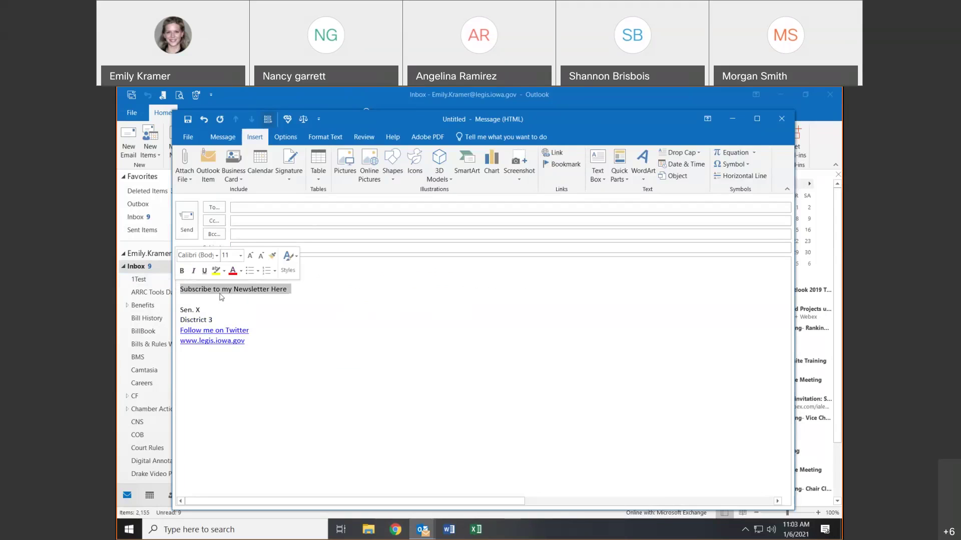
left_click(546, 154)
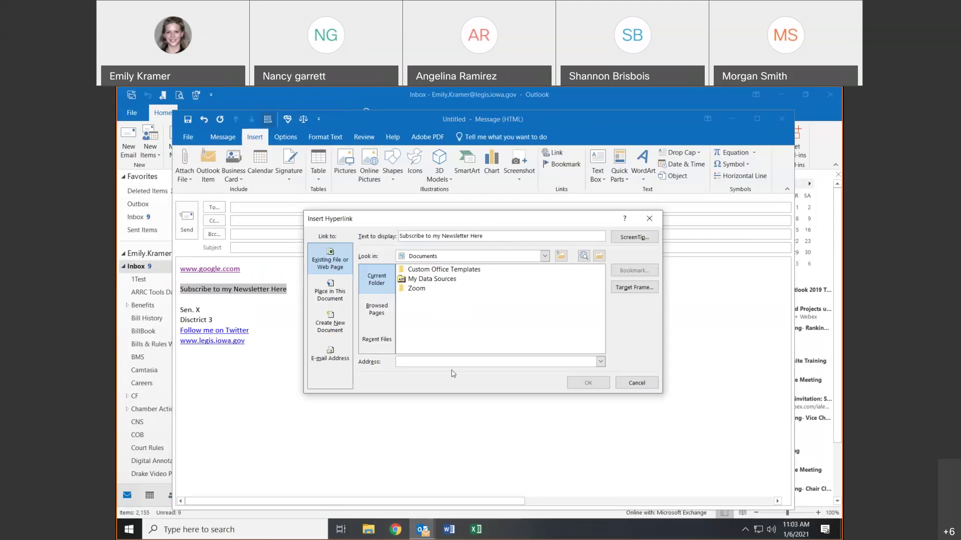
type("www.yahoo.com")
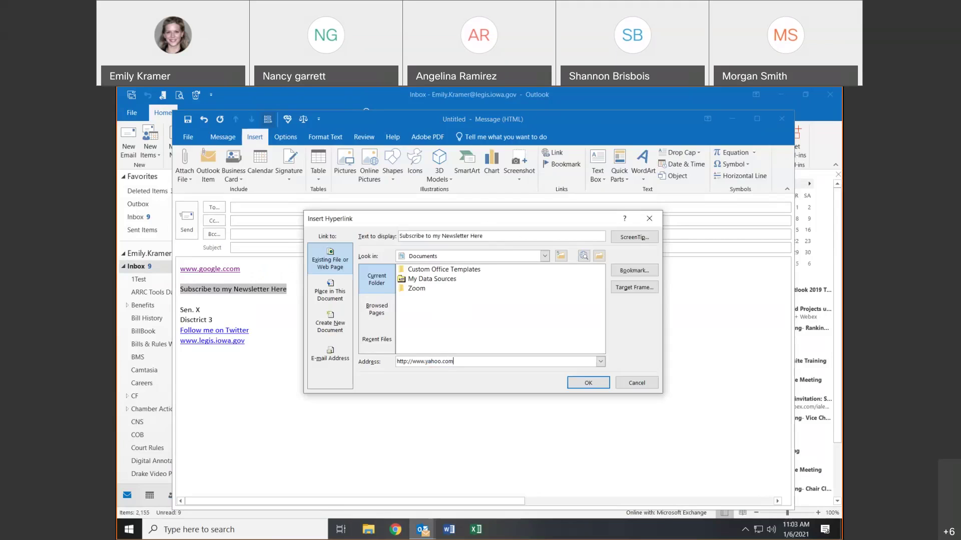
key("Return")
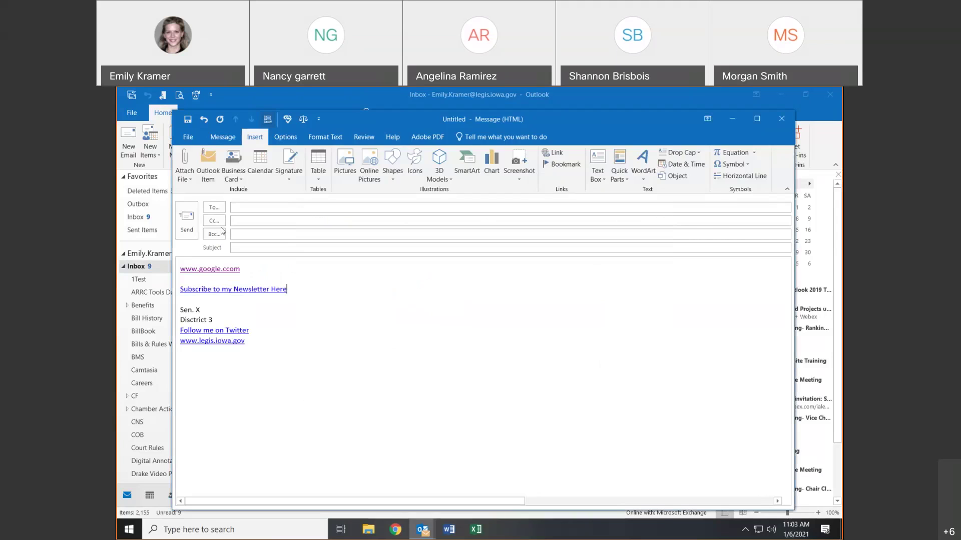
mouse_move(192, 290)
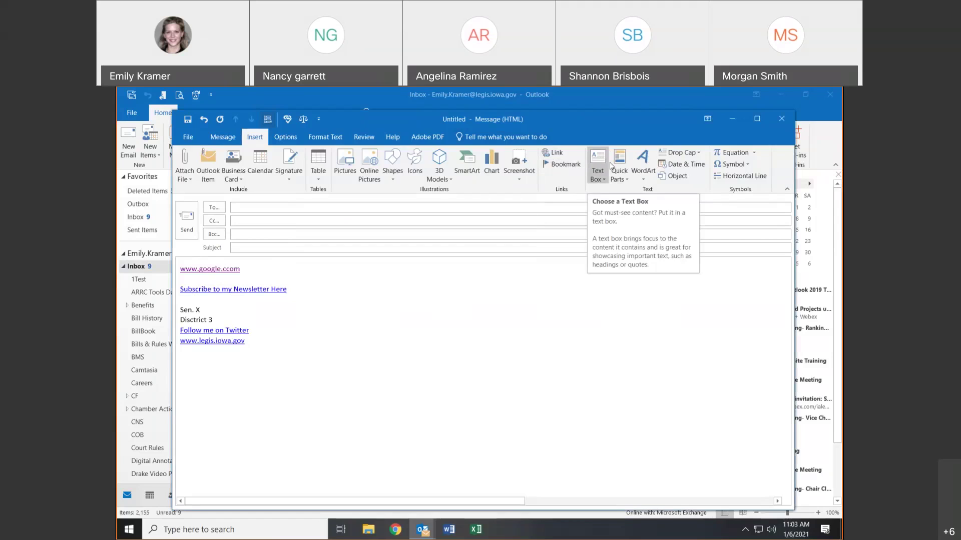
left_click(647, 171)
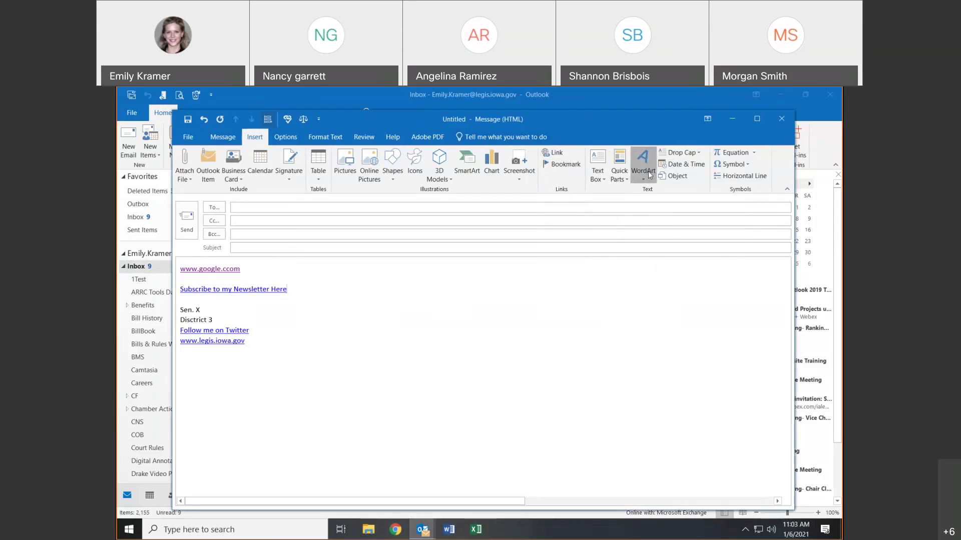
left_click(649, 172)
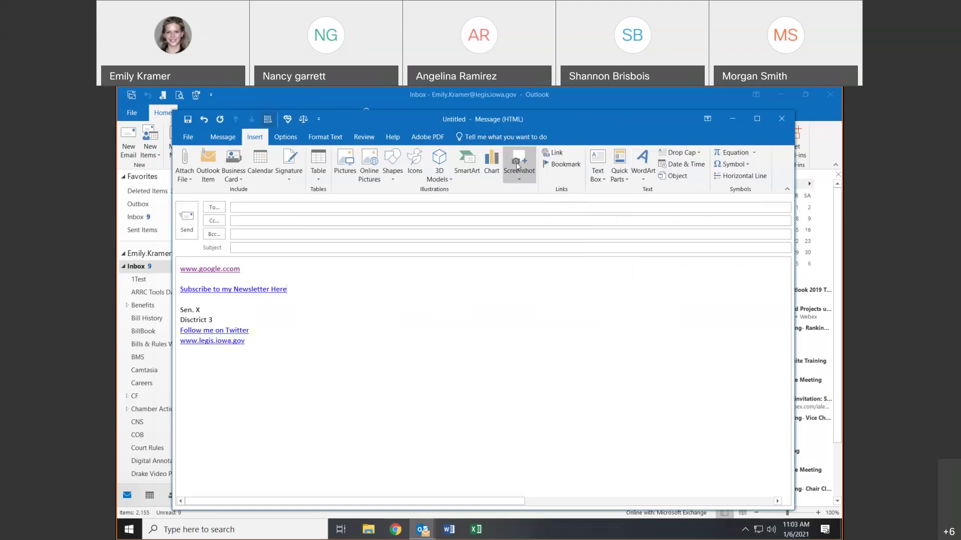
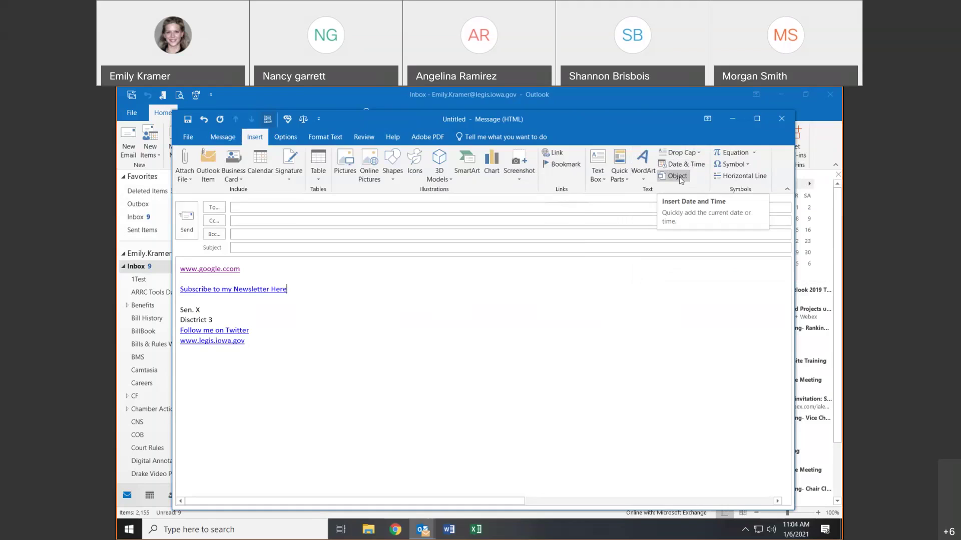
- Insert a horizontal line below the newsletter subscribe link, skipping the Symbol gallery
left_click(739, 171)
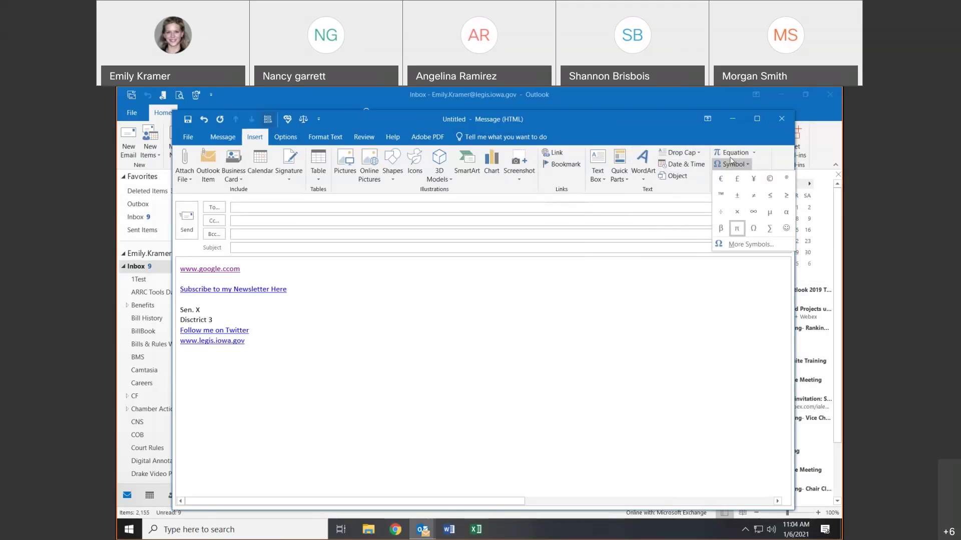
left_click(732, 165)
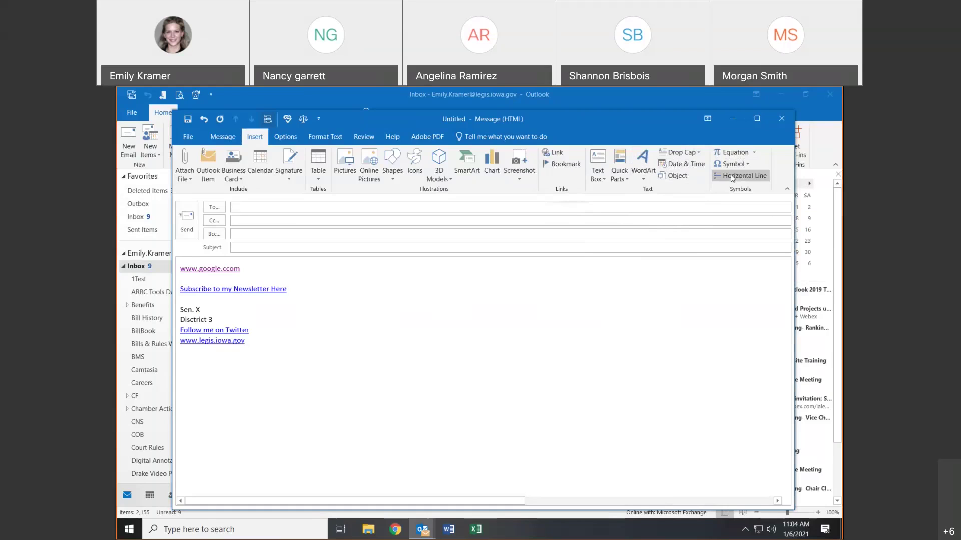
left_click(731, 176)
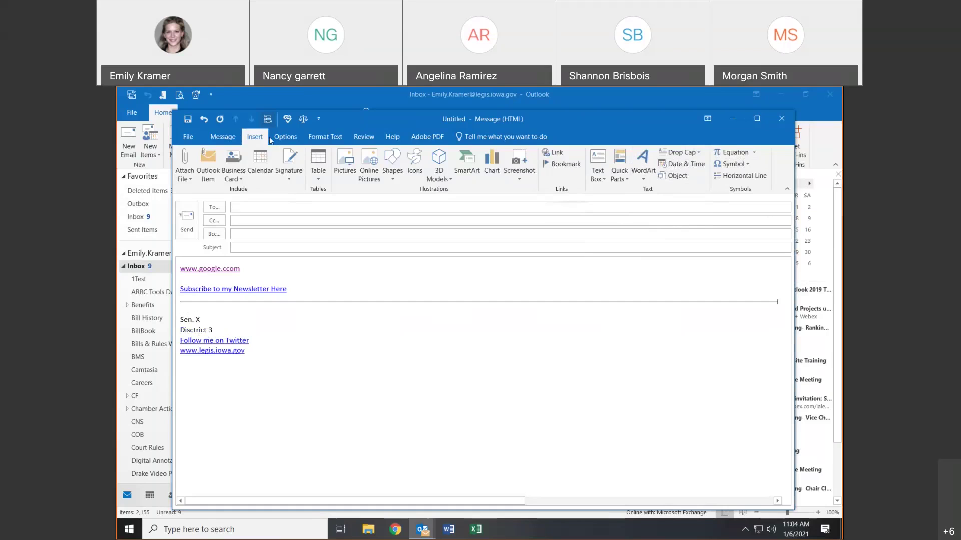
left_click(285, 137)
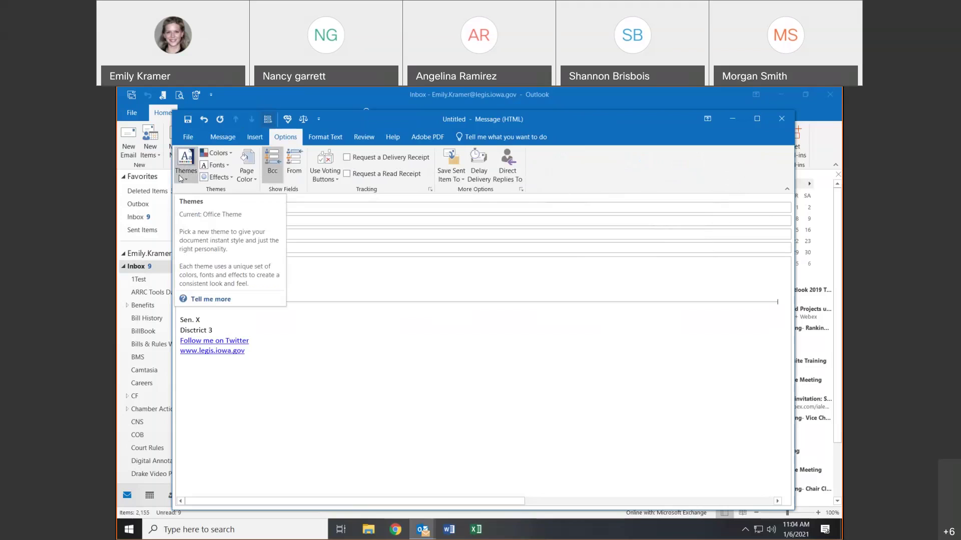
- Preview the Page Color palette without applying any background colour
left_click(246, 168)
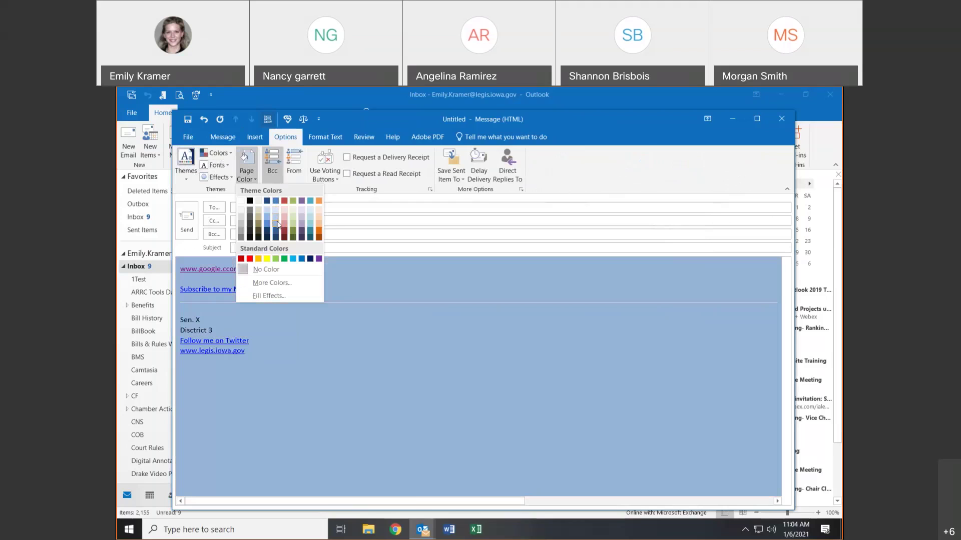
left_click(242, 156)
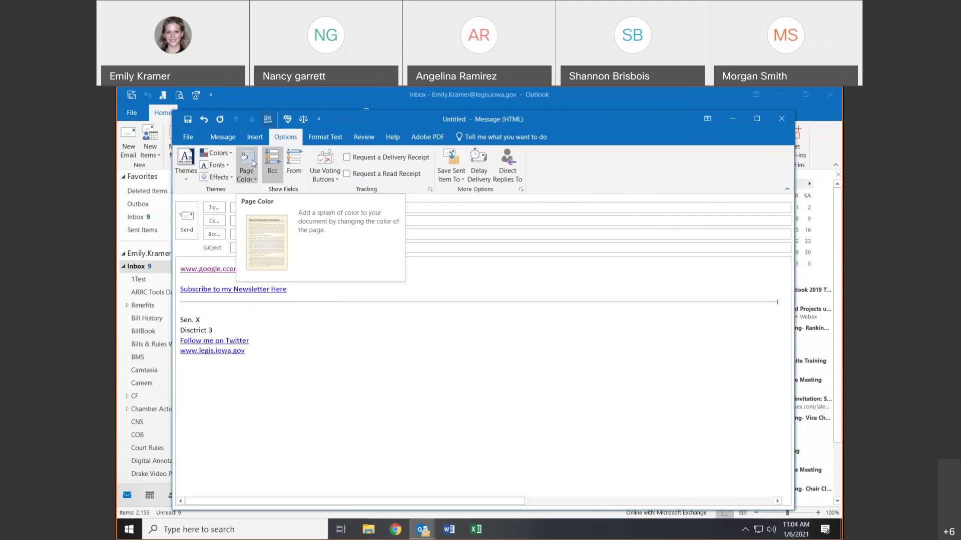
left_click(251, 159)
left_click(251, 159)
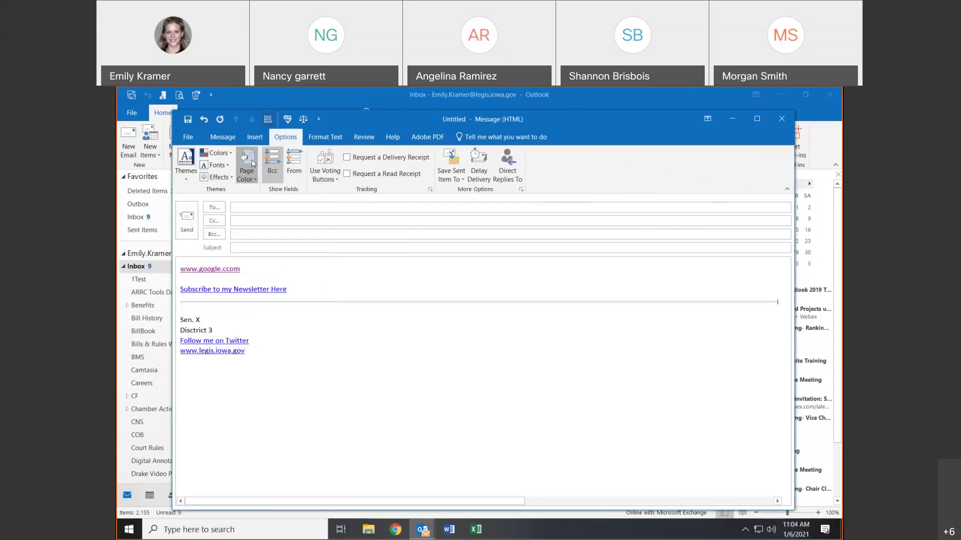
- Toggle the Bcc field, then add, check, and remove the From field
left_click(278, 169)
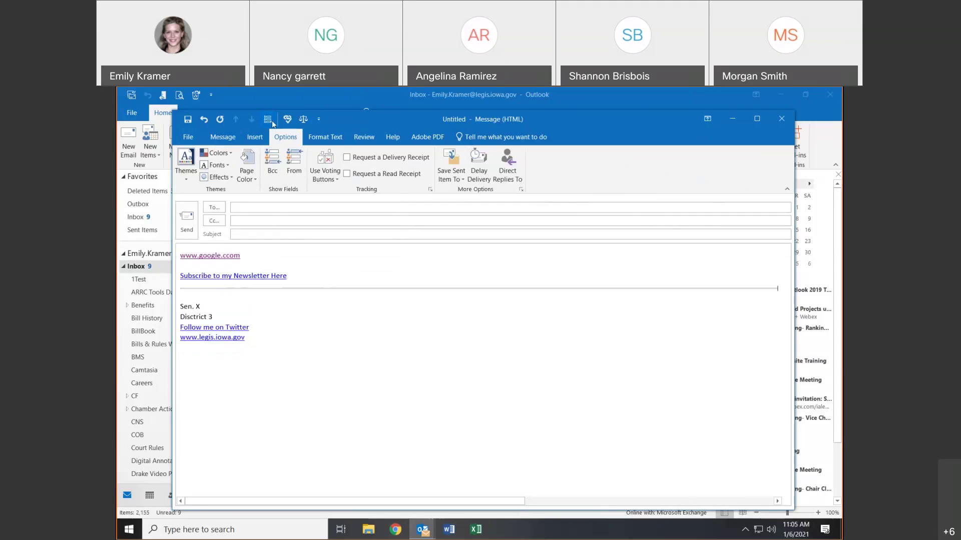
left_click(273, 165)
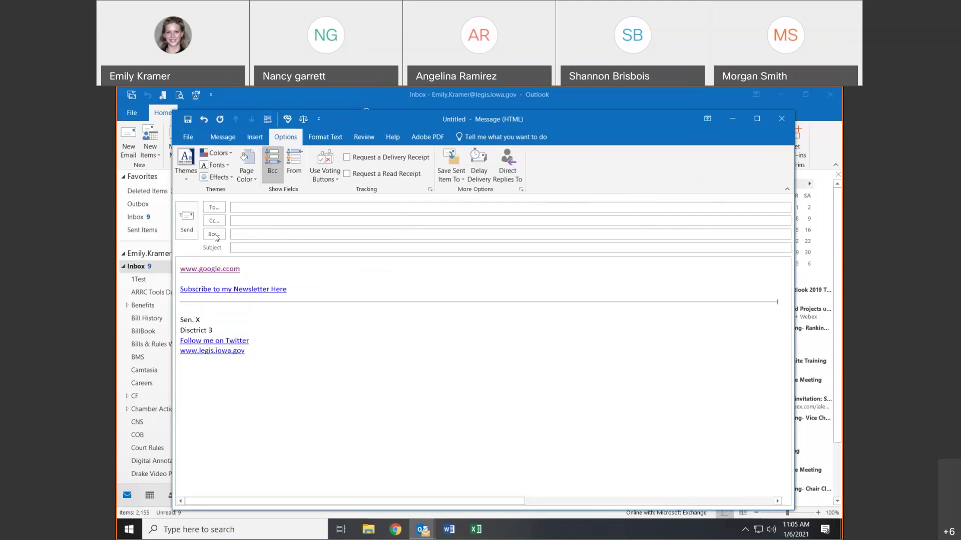
left_click(279, 160)
left_click(280, 160)
left_click(293, 167)
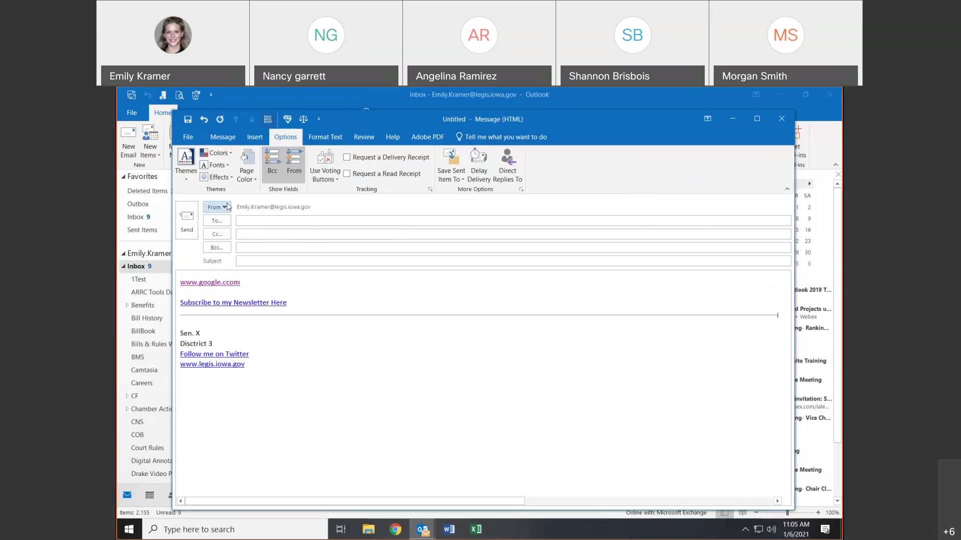
left_click(227, 207)
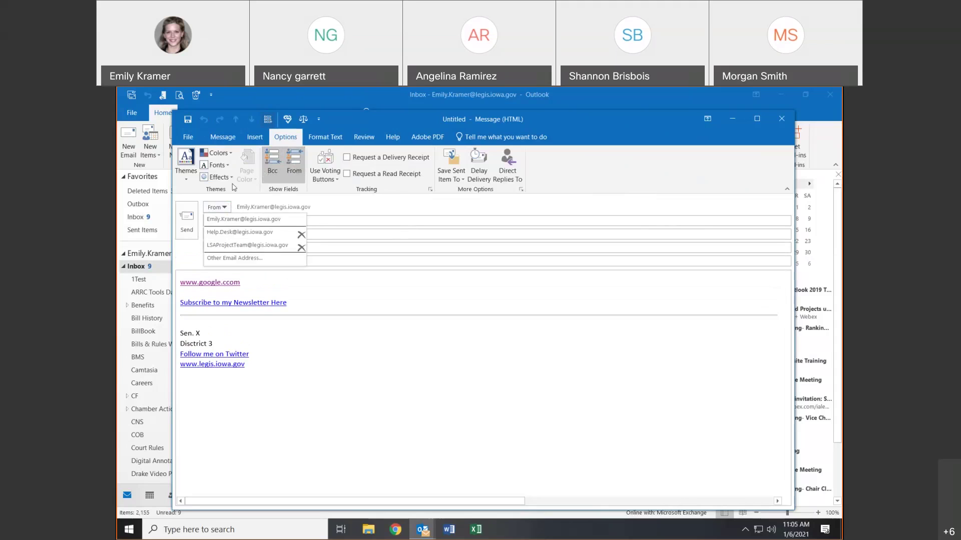
left_click(294, 161)
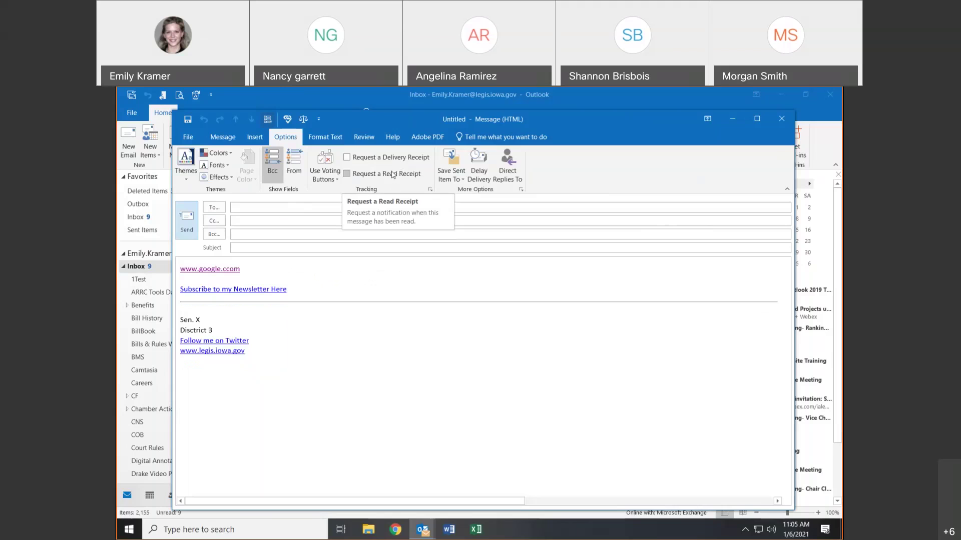
- Check Request a Delivery Receipt, then minimize the draft window
left_click(353, 157)
left_click(332, 207)
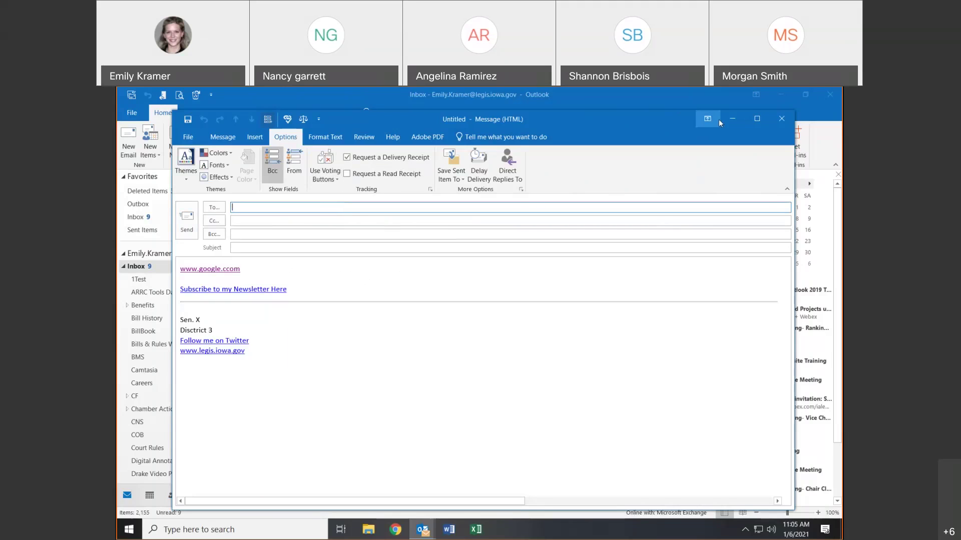
left_click(732, 119)
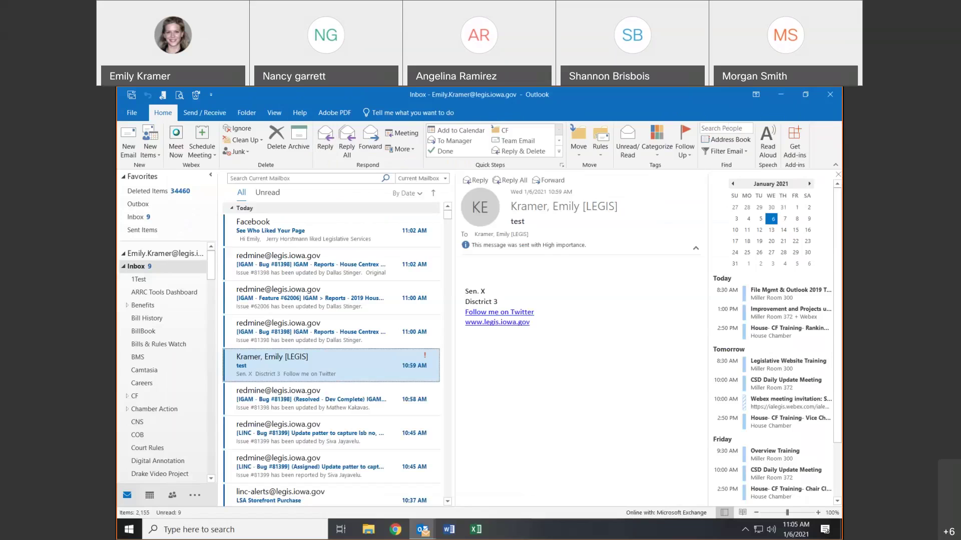
- Switch to Sent Items under Favorites to view the 'File Mgmt. & Outlook Handouts' message
left_click(126, 235)
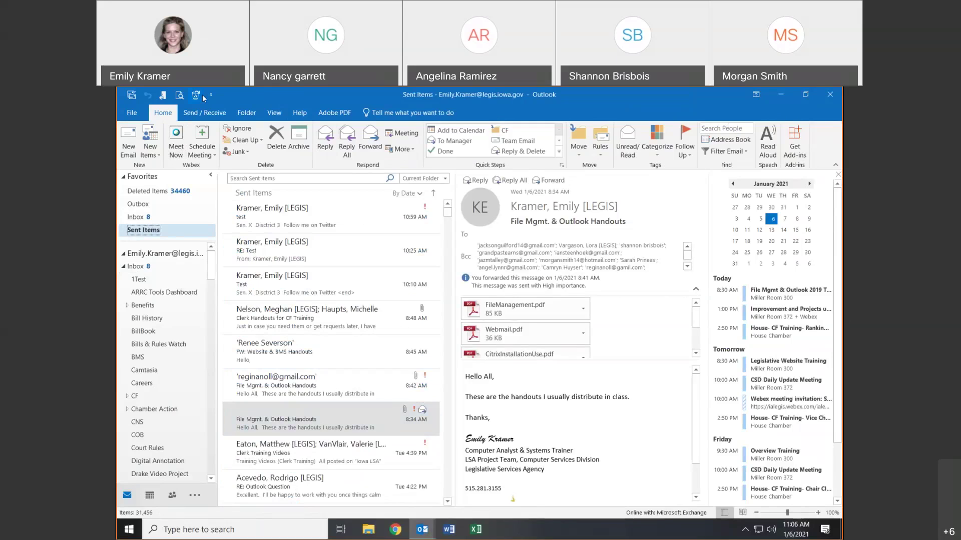
- Start a new email and show its Options tab
left_click(128, 145)
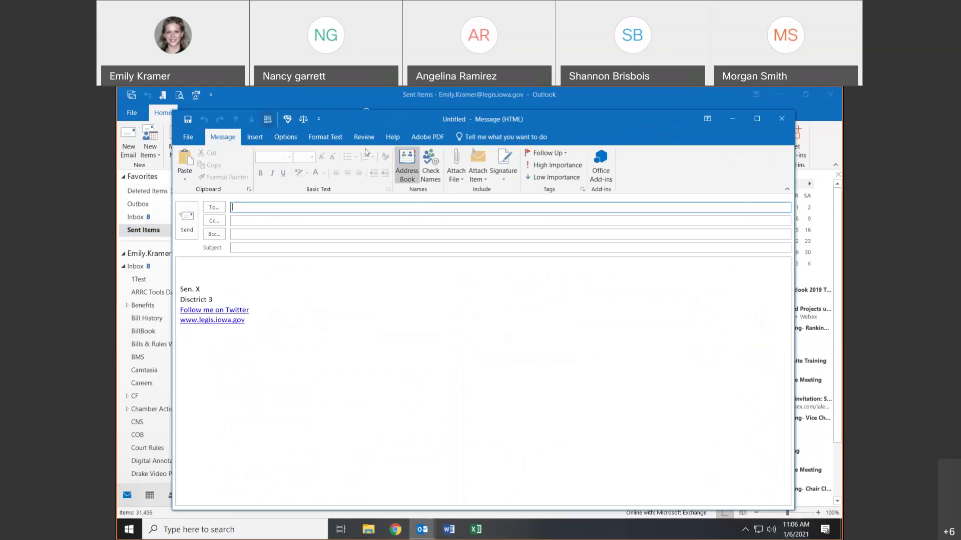
left_click(323, 137)
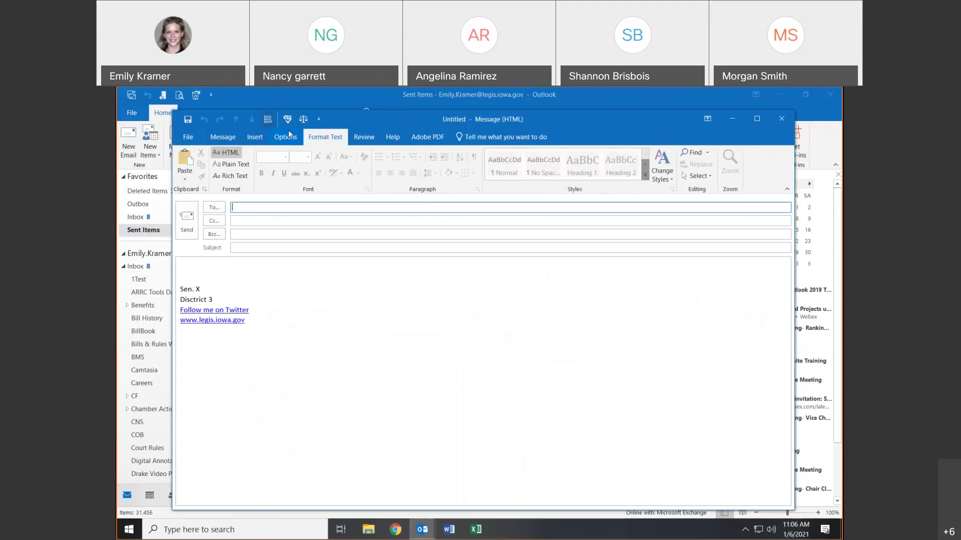
left_click(287, 136)
- Leave delivery and read receipts unchecked and sent copies in the default folder
left_click(363, 158)
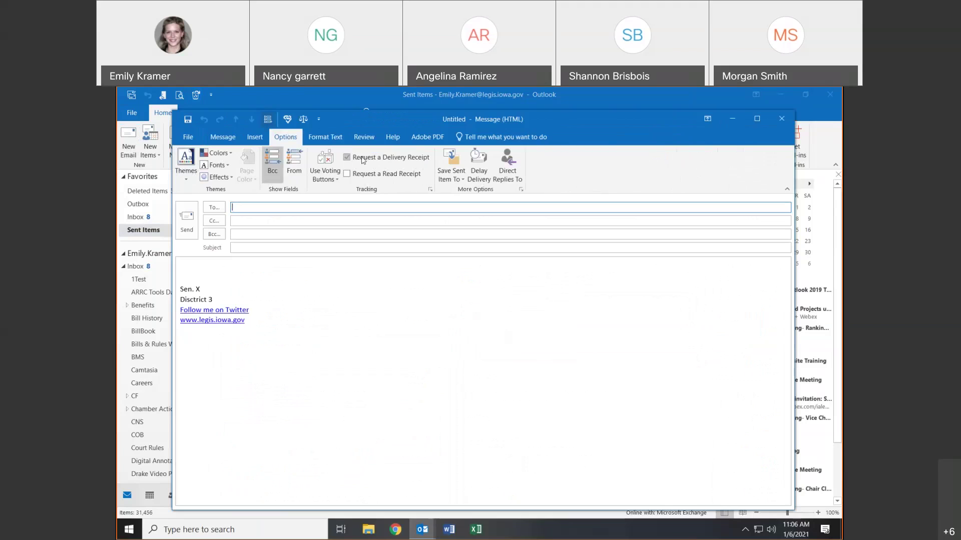
left_click(351, 159)
left_click(352, 175)
left_click(352, 175)
left_click(462, 172)
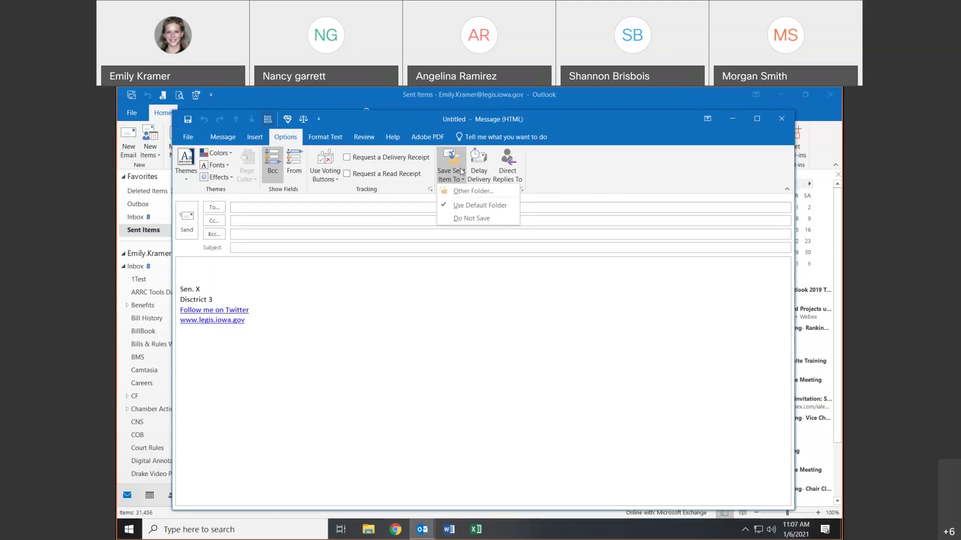
left_click(461, 172)
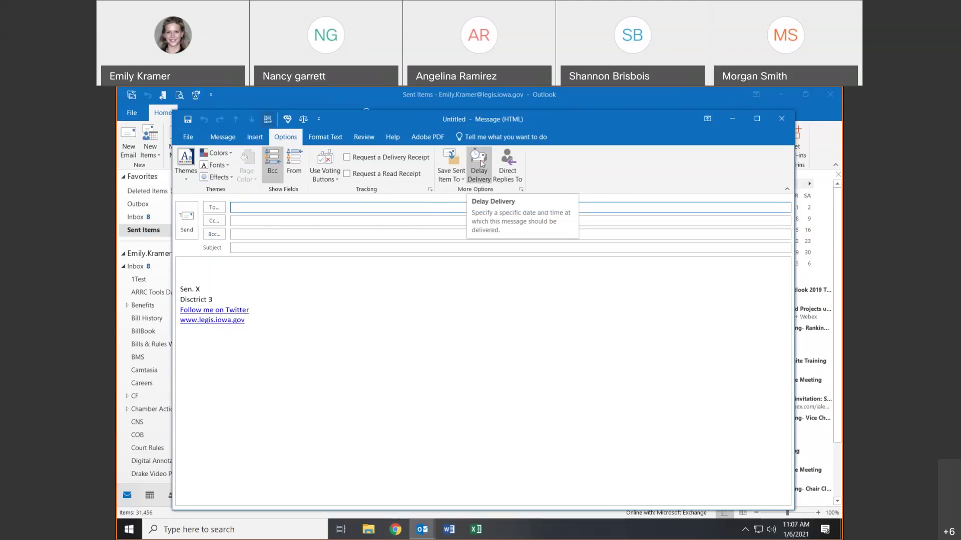
- Set Delay Delivery so the message is not delivered before 1/8/2021
left_click(488, 179)
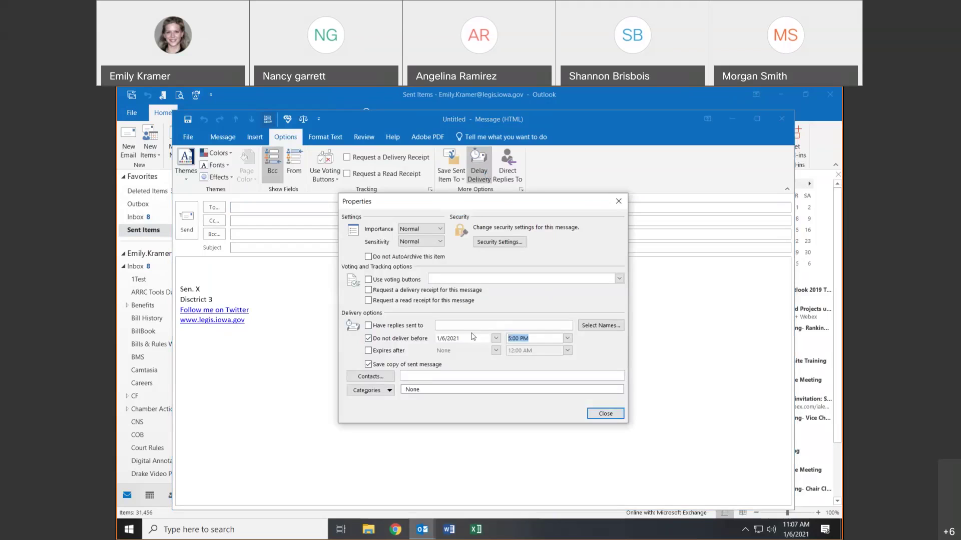
left_click(495, 338)
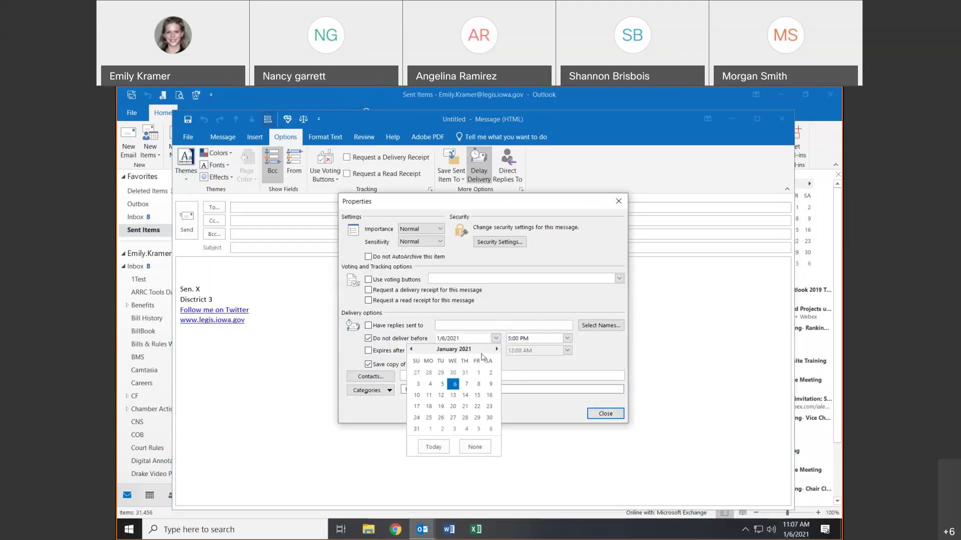
left_click(478, 384)
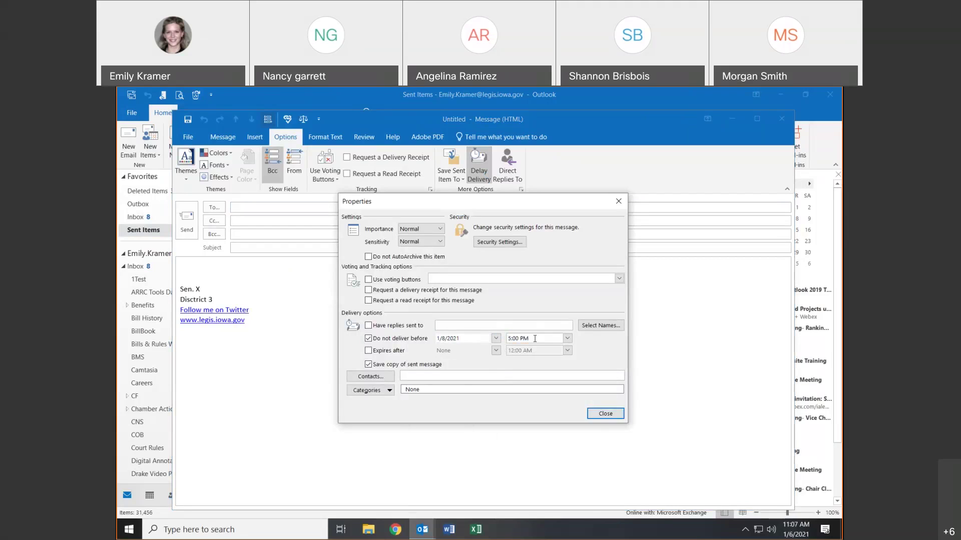
left_click(605, 414)
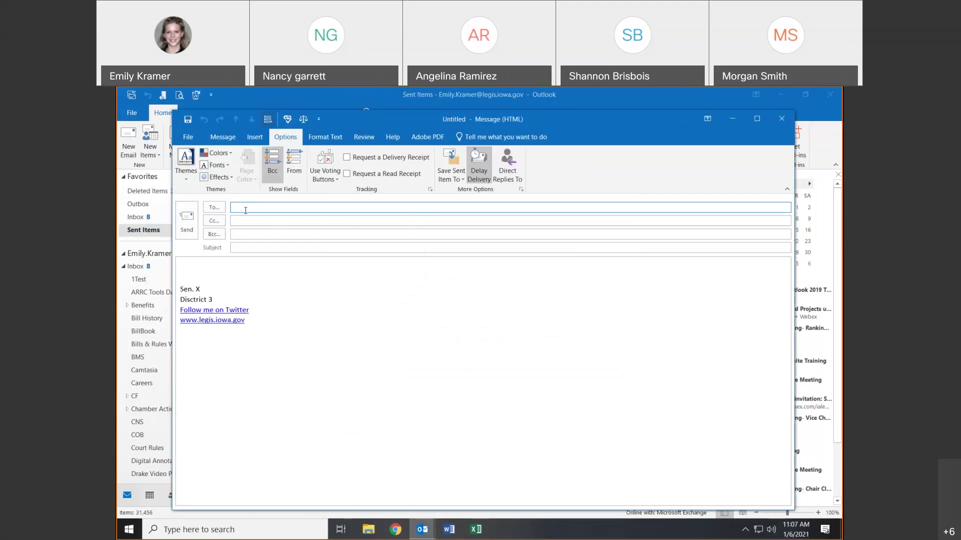
- Address the message to your own account with subject 'test' and send it
type("em")
left_click(260, 220)
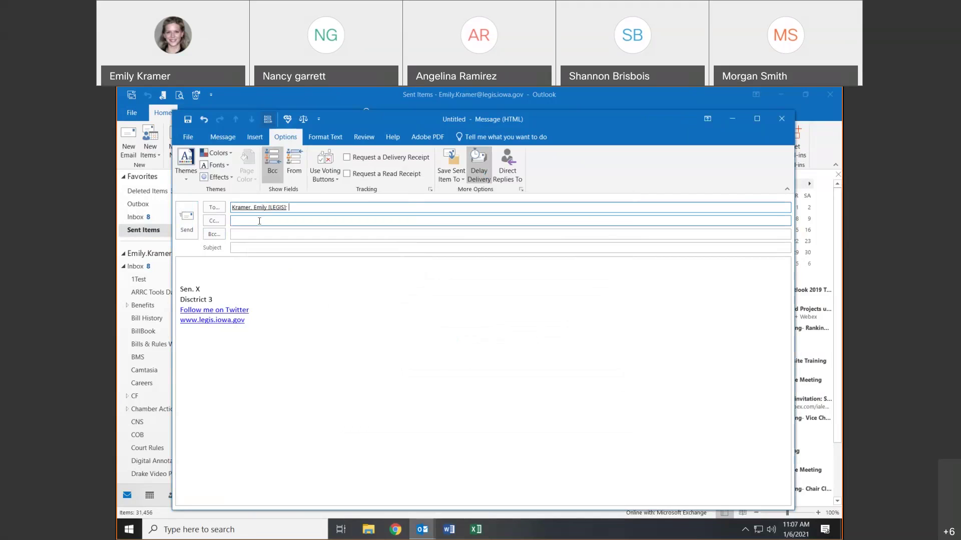
left_click(259, 247)
type("test")
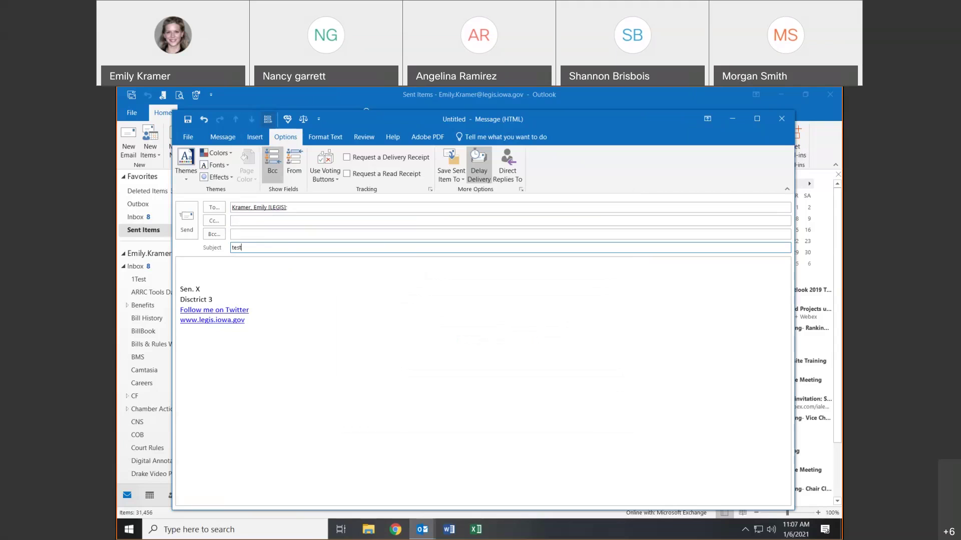
left_click(187, 221)
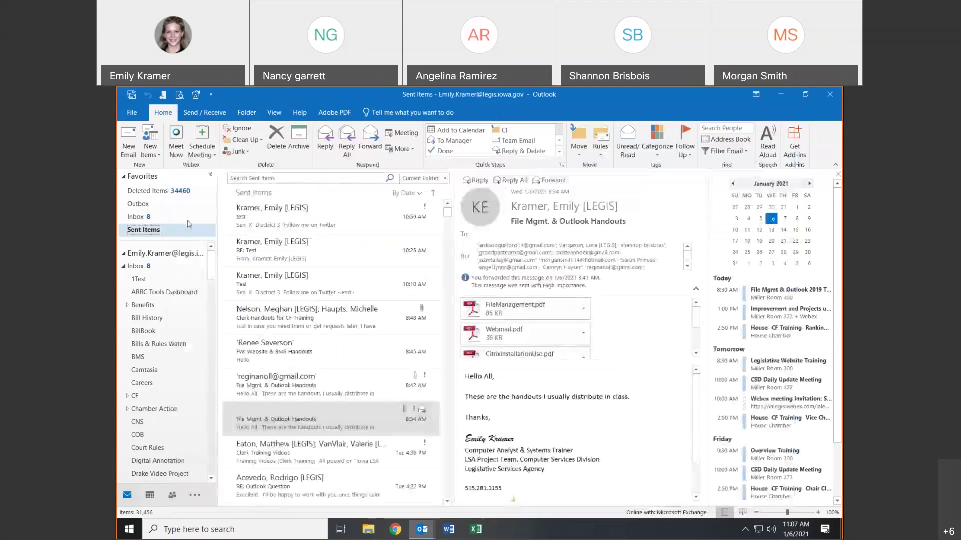
- Check the queued message in the Outbox, then return to the Inbox
left_click(158, 205)
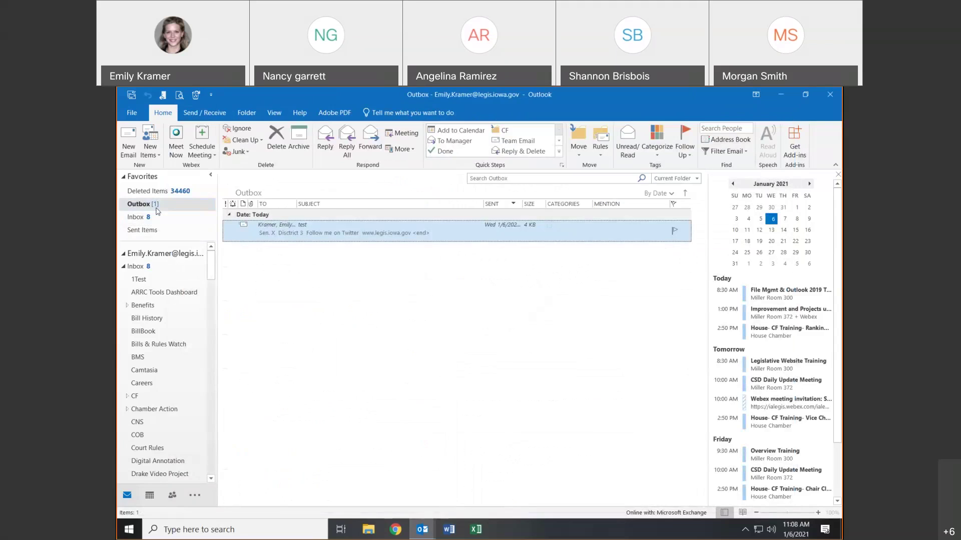
left_click(142, 266)
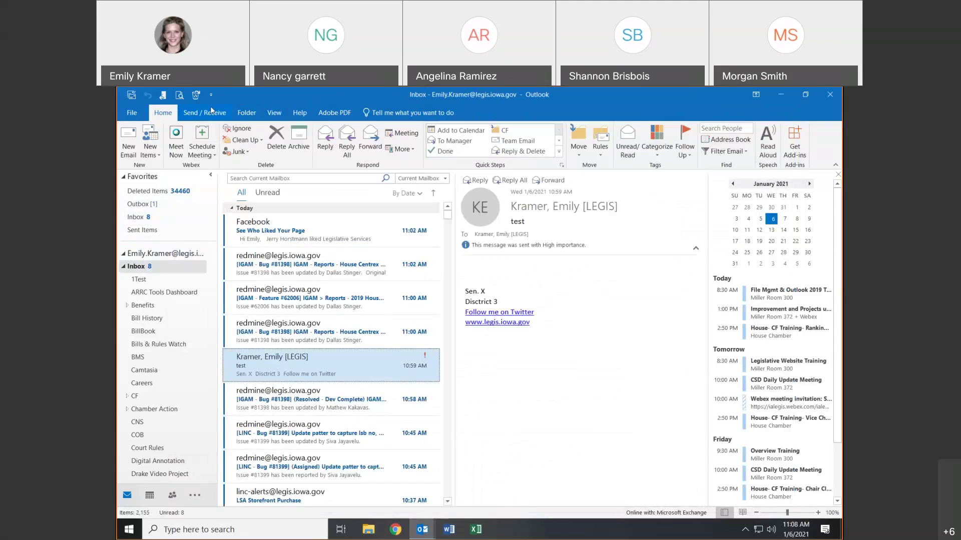
left_click(157, 265)
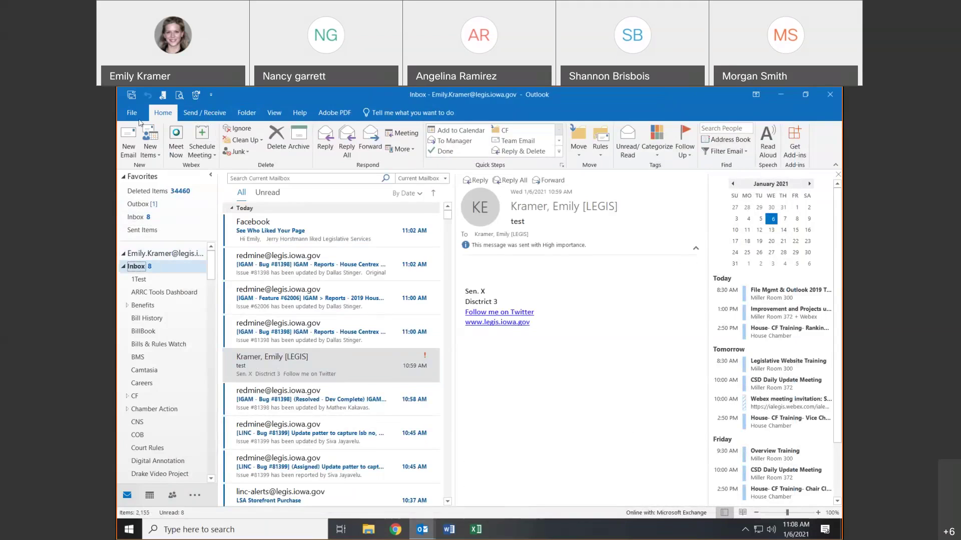
- Start a new untitled email and show its Options tab
left_click(190, 114)
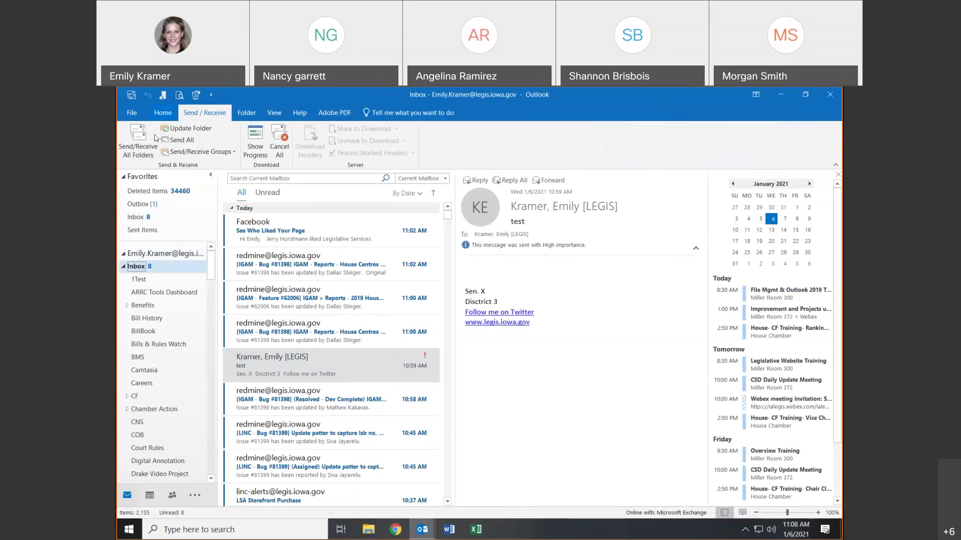
left_click(161, 115)
left_click(133, 141)
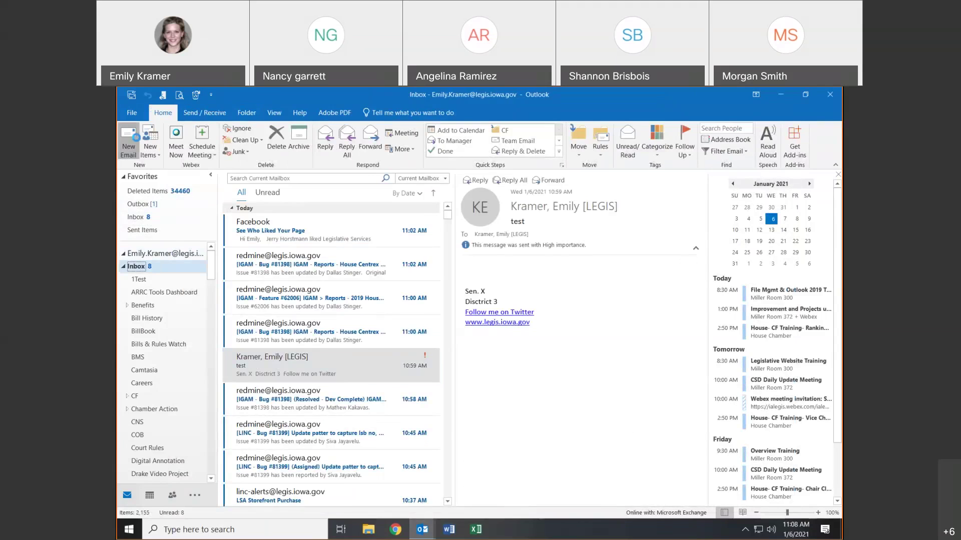
left_click(297, 140)
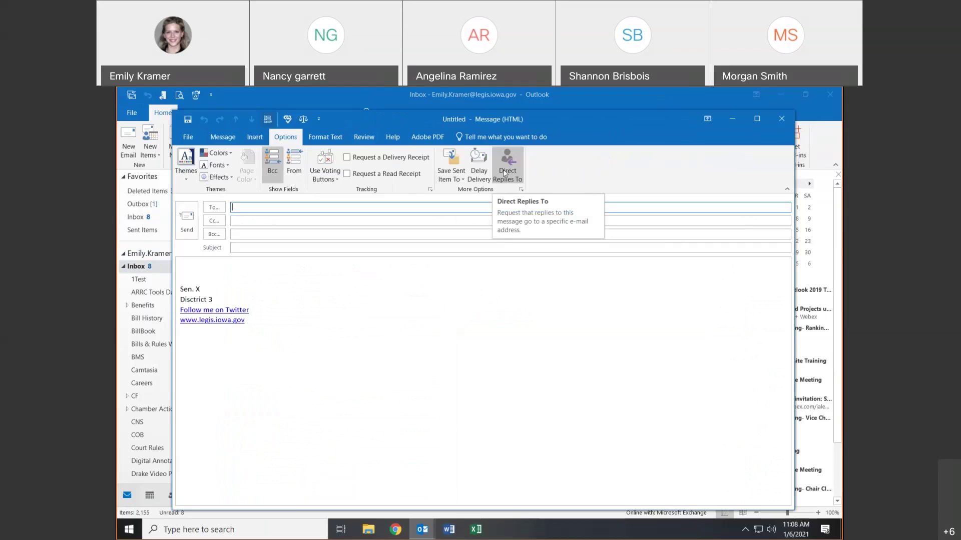
- Convert the new message to Plain Text format
left_click(326, 140)
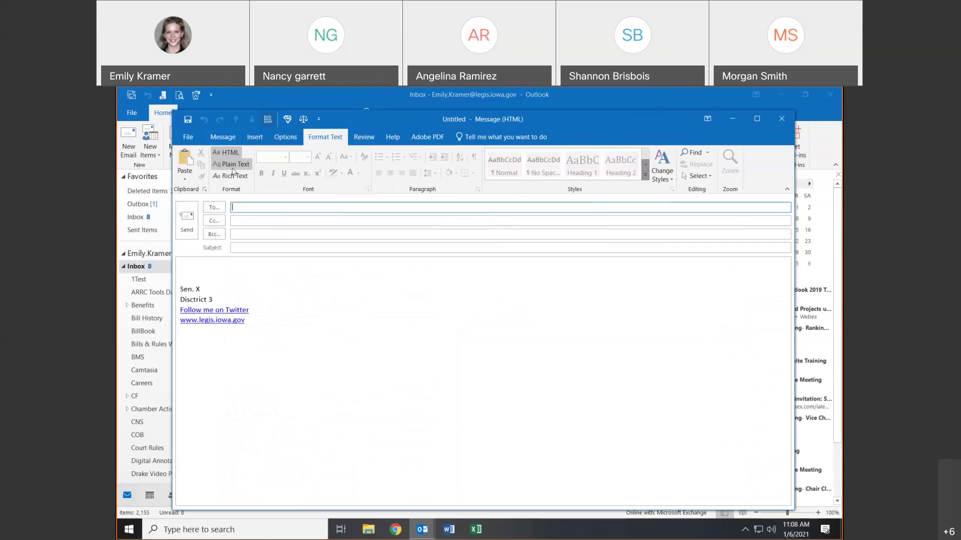
left_click(230, 165)
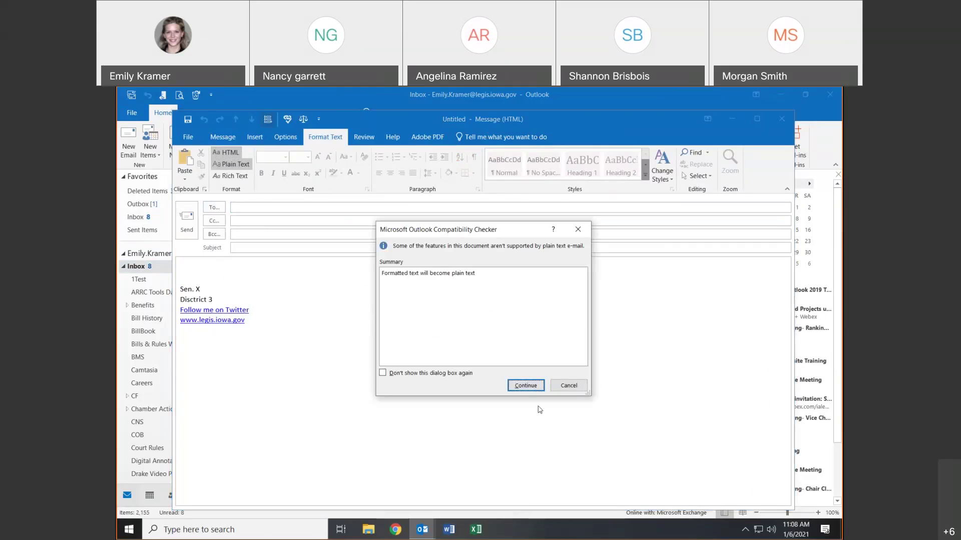
left_click(526, 386)
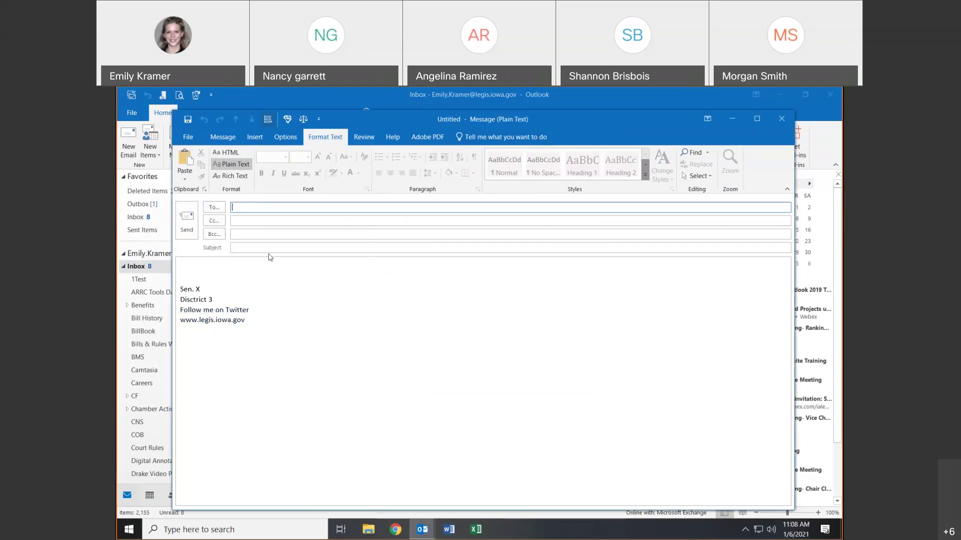
- Send it to your own address with the subject 'test'
type("rep")
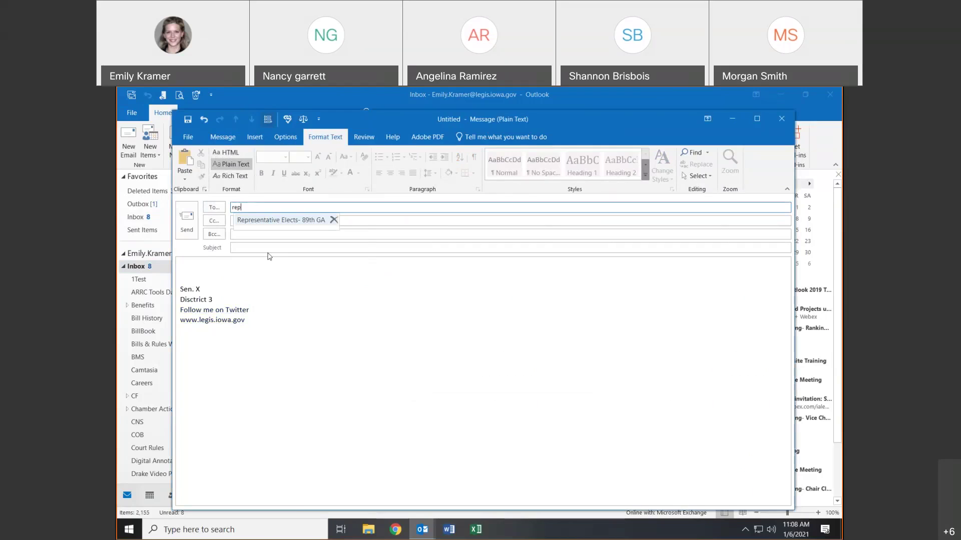
key("BackSpace")
key("BackSpace")
key("BackSpace")
type("em")
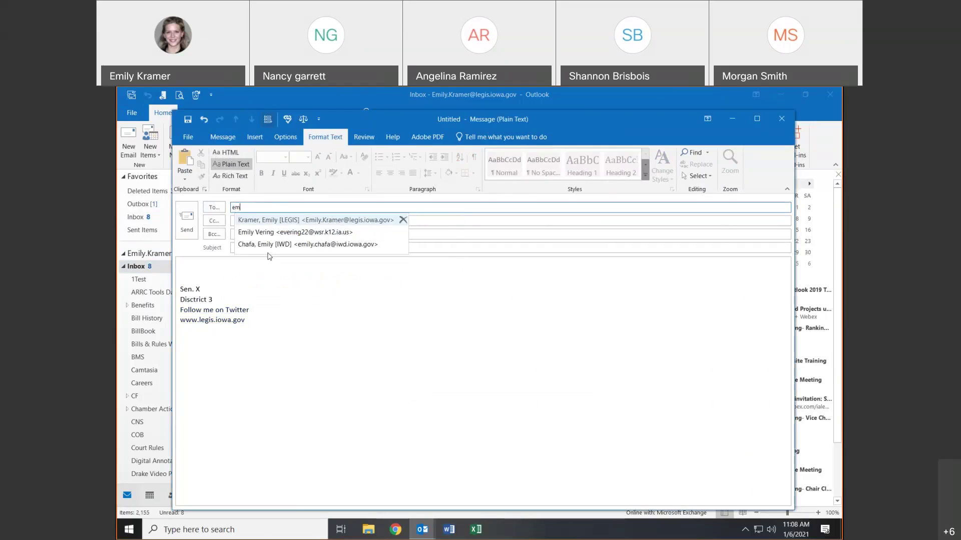
left_click(271, 220)
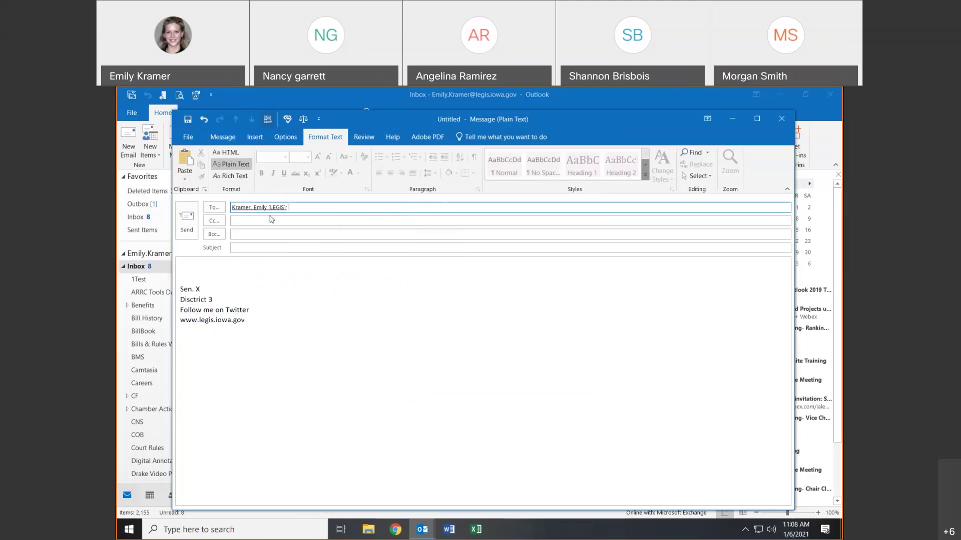
left_click(268, 249)
type("tes")
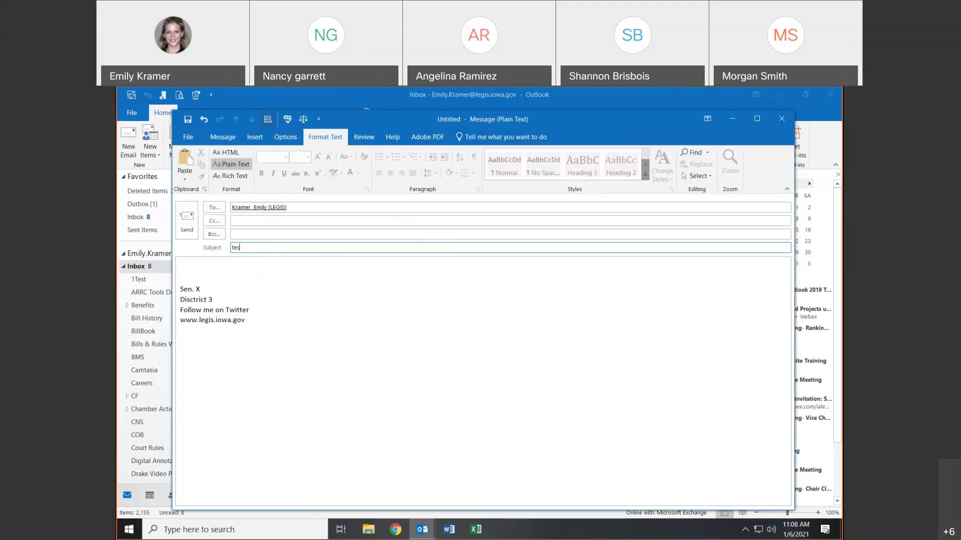
type("t")
left_click(185, 222)
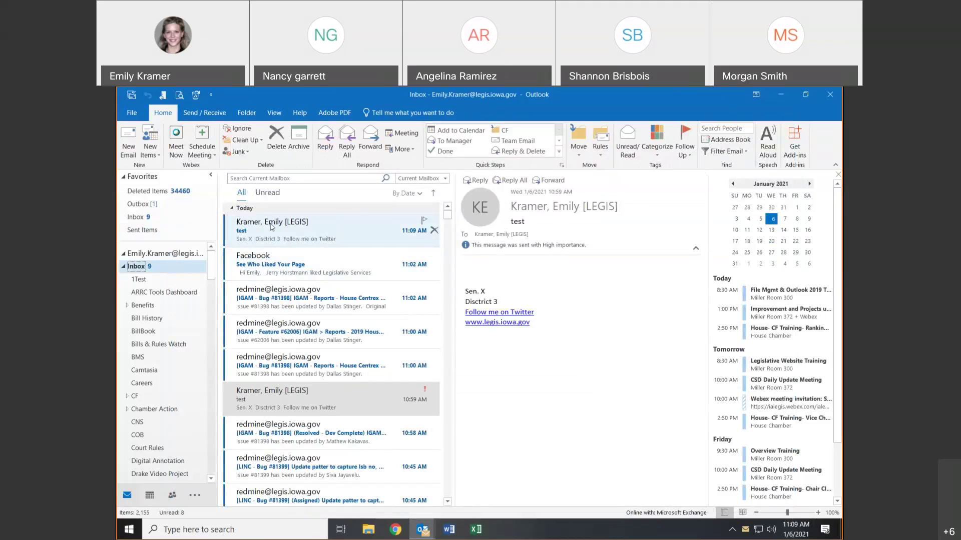
- Reply to the received 'test' message in a pop-out window and switch it to HTML
left_click(272, 227)
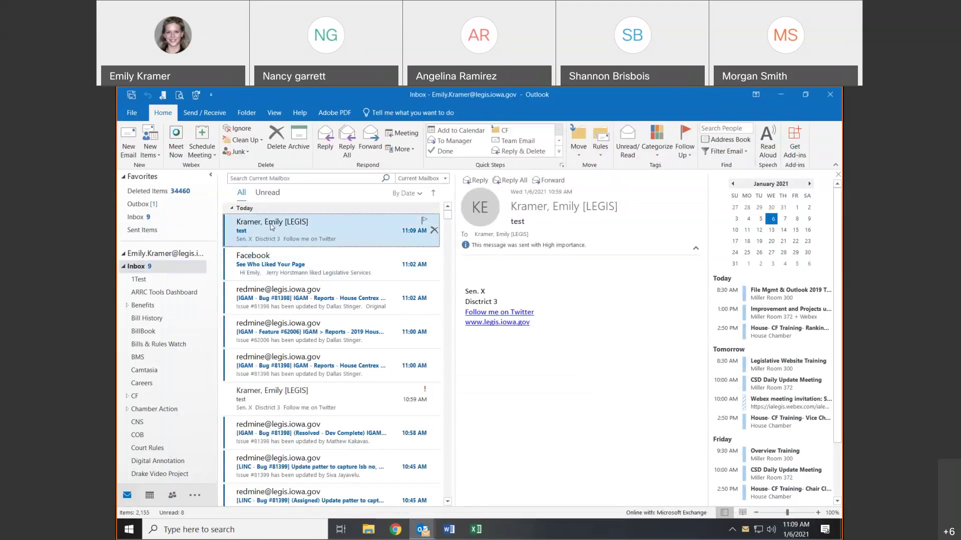
left_click(476, 181)
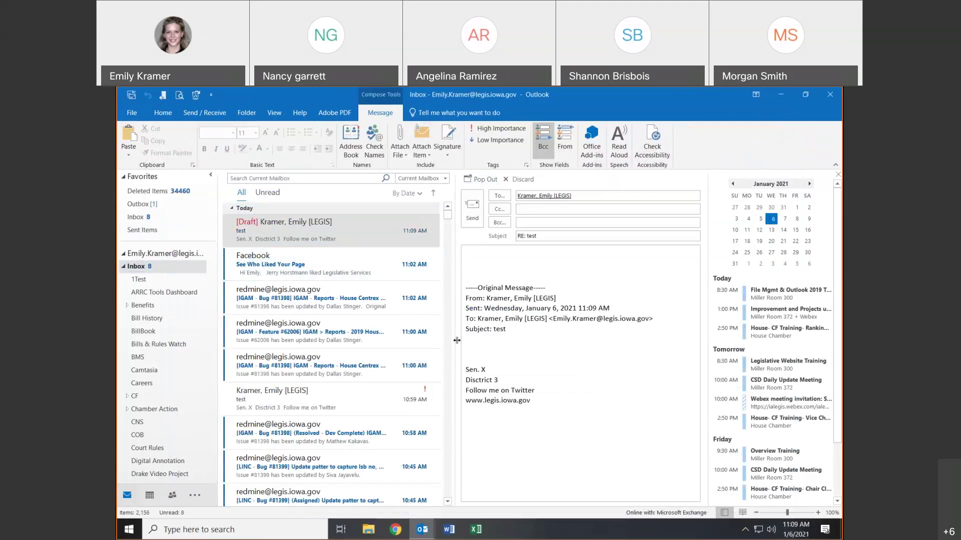
double_click(314, 227)
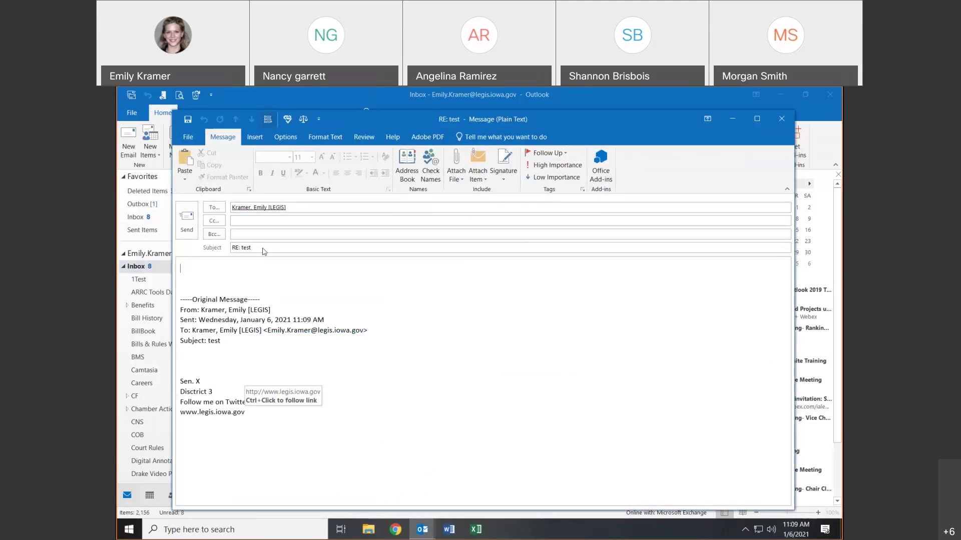
left_click(347, 138)
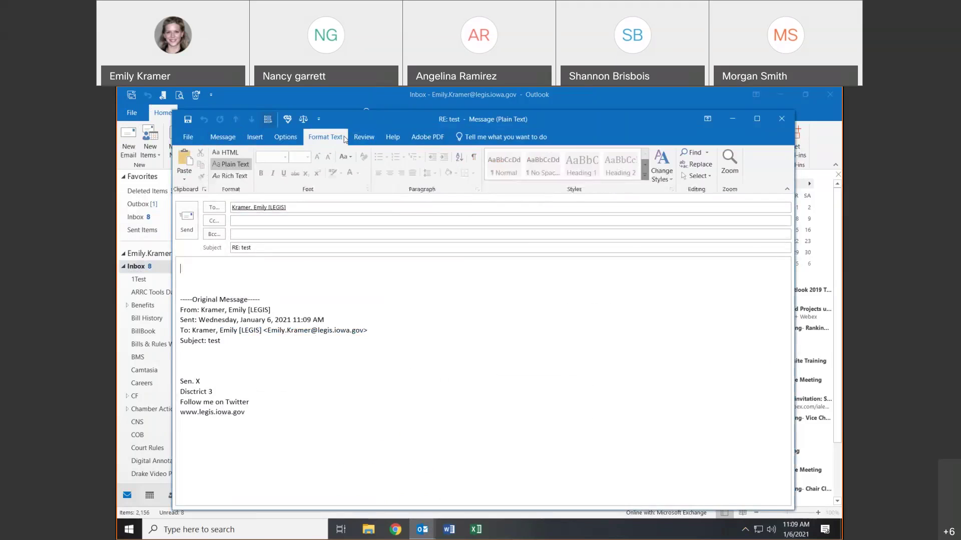
left_click(240, 155)
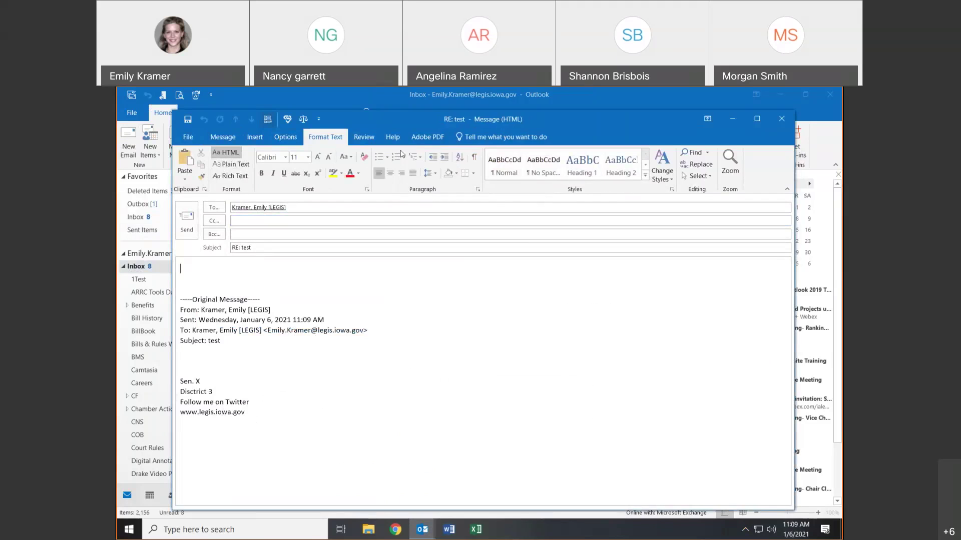
- Insert the '2020 Sig' signature at the top of the 'RE: test' reply
left_click(256, 137)
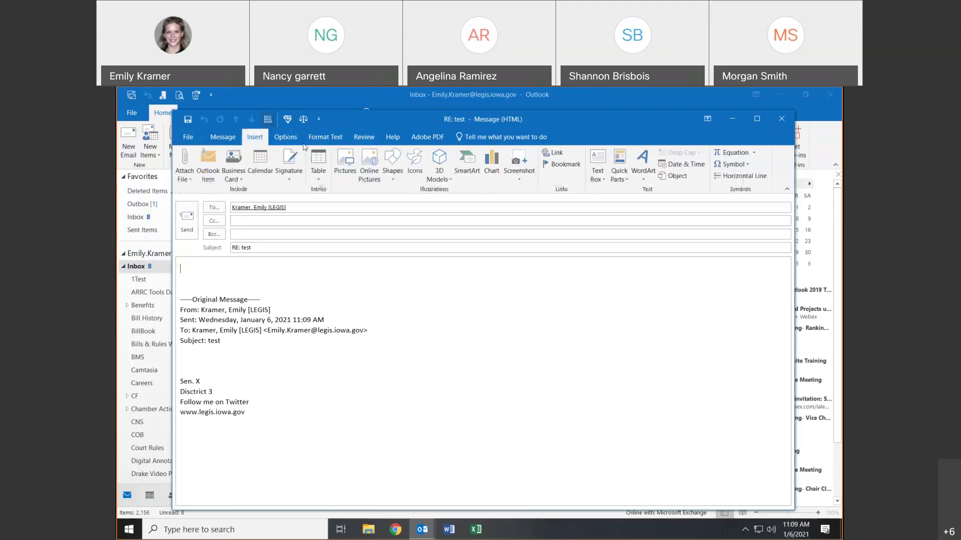
left_click(296, 169)
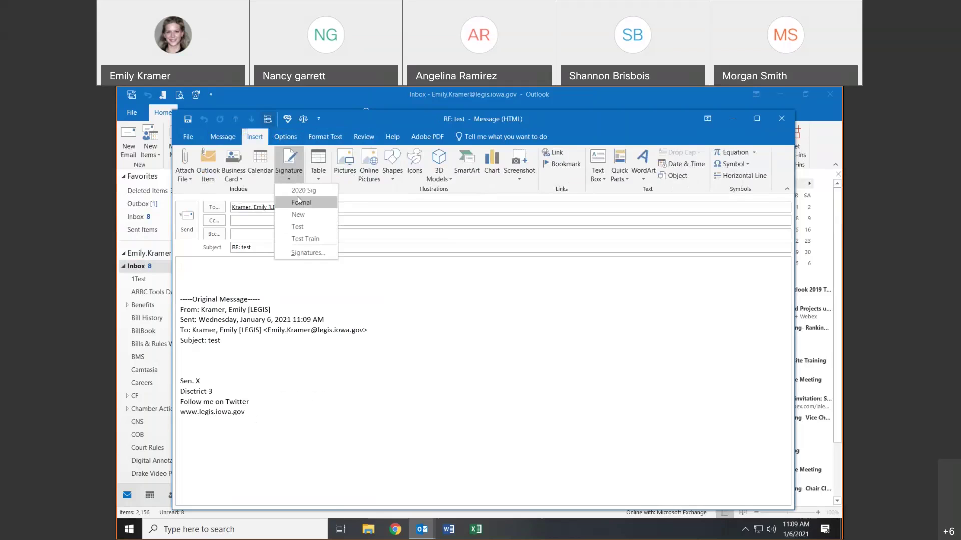
left_click(298, 190)
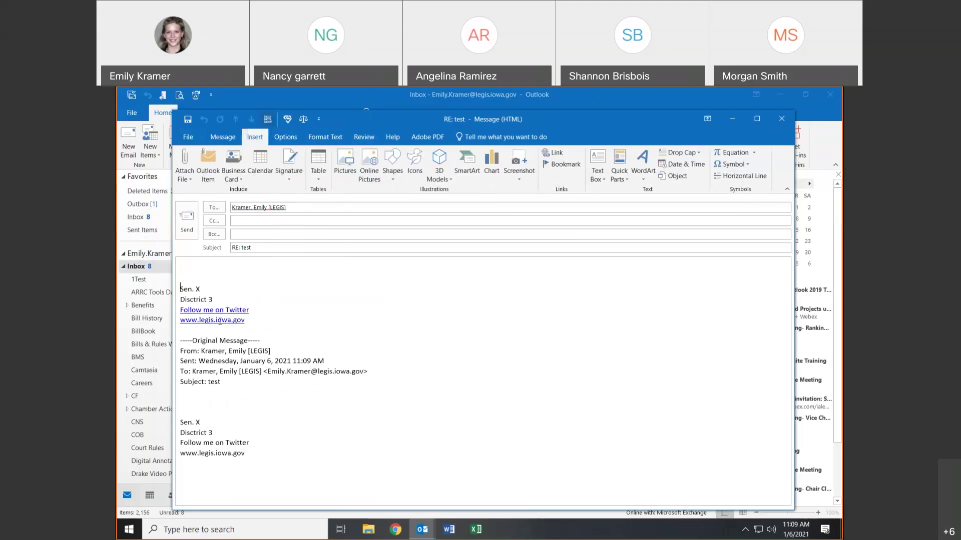
left_click(310, 138)
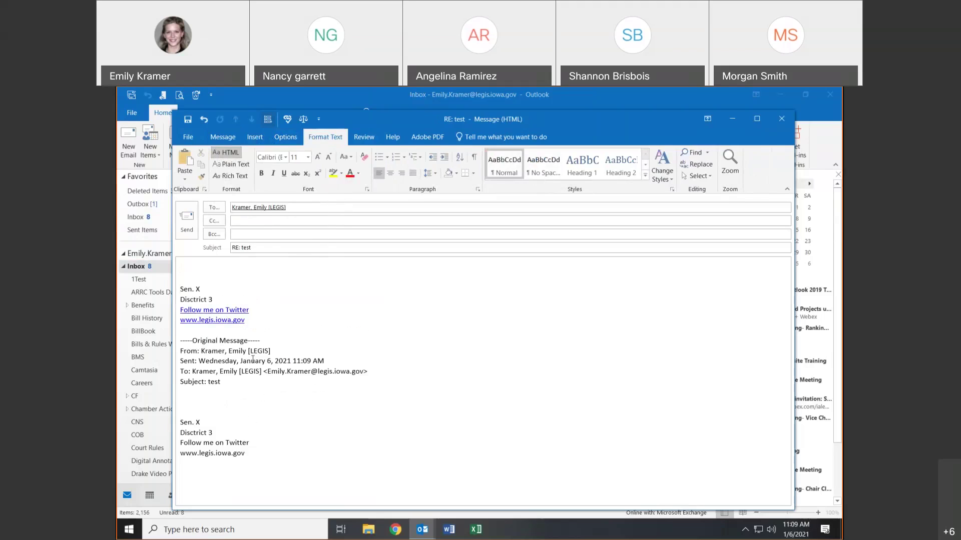
- Type 'Hkcflkdjs' at the top of the reply and start a new line
left_click(375, 137)
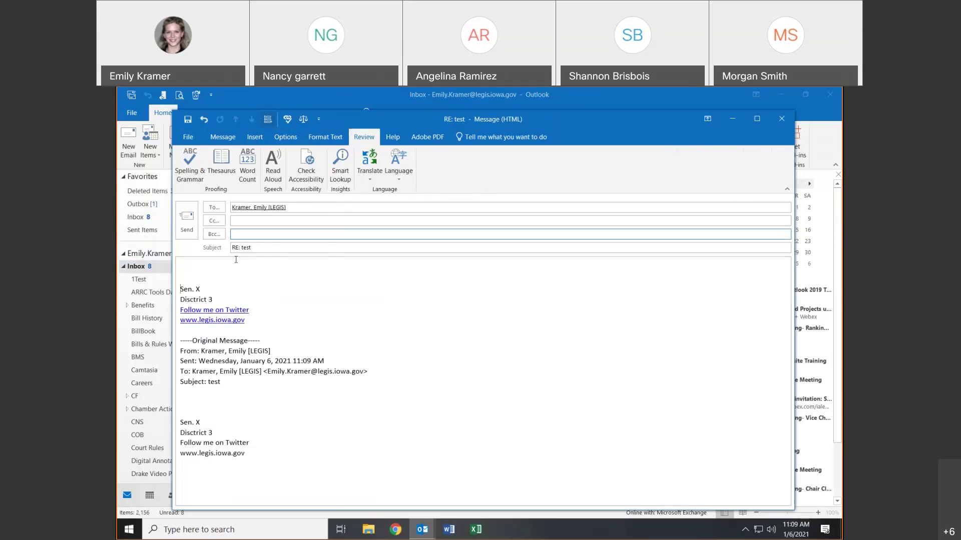
type("Hkcflkdjs")
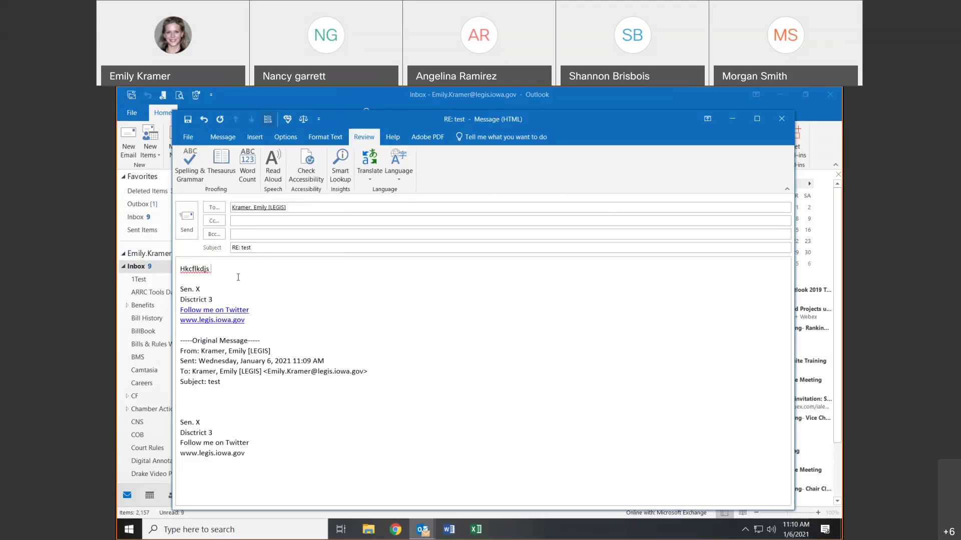
key("Return")
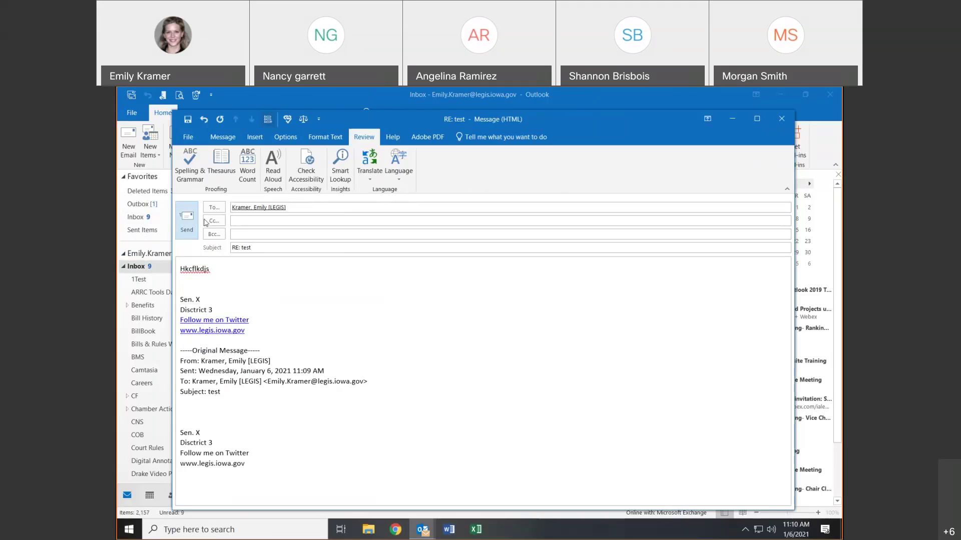
- Try sending the reply, decline after the spelling check flags 'Hkcflkdjs', and add a line below it
left_click(188, 222)
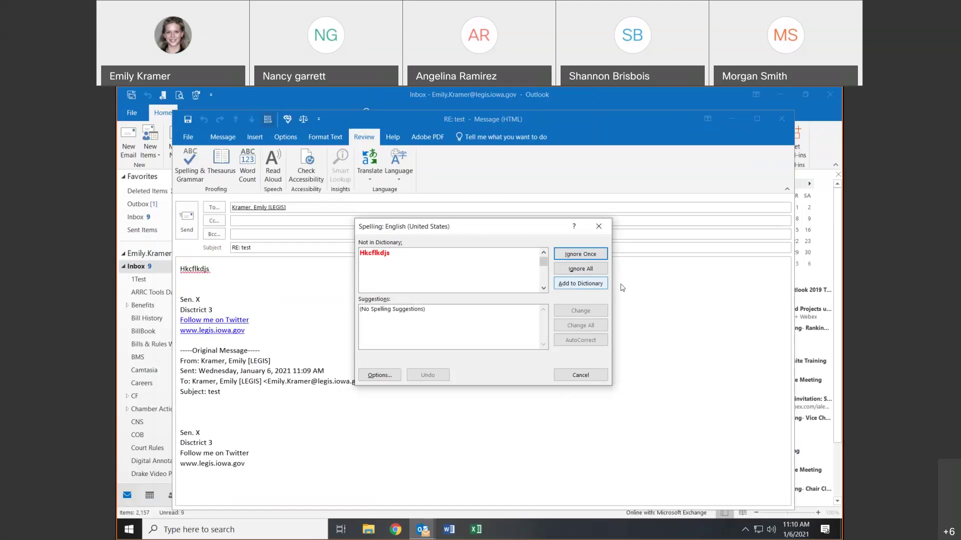
left_click(599, 228)
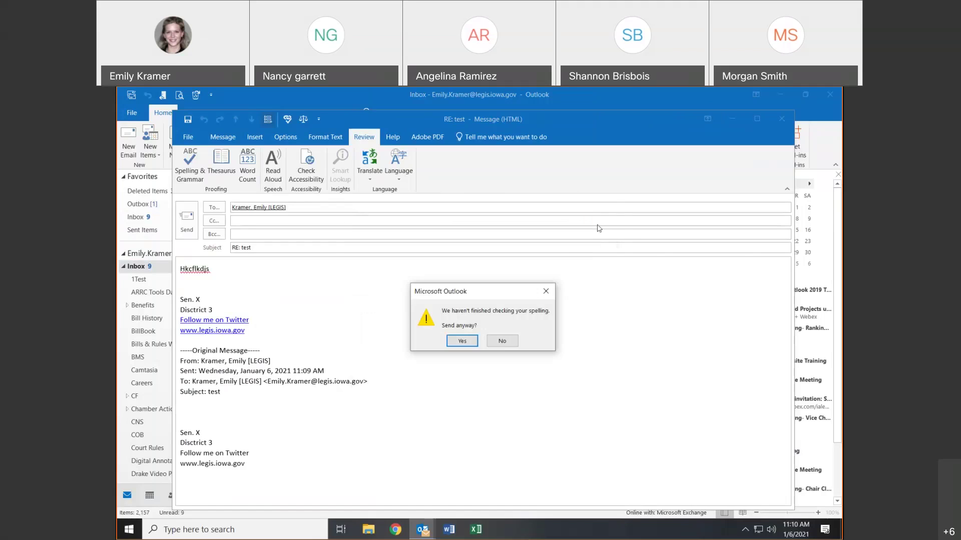
left_click(502, 342)
left_click(239, 268)
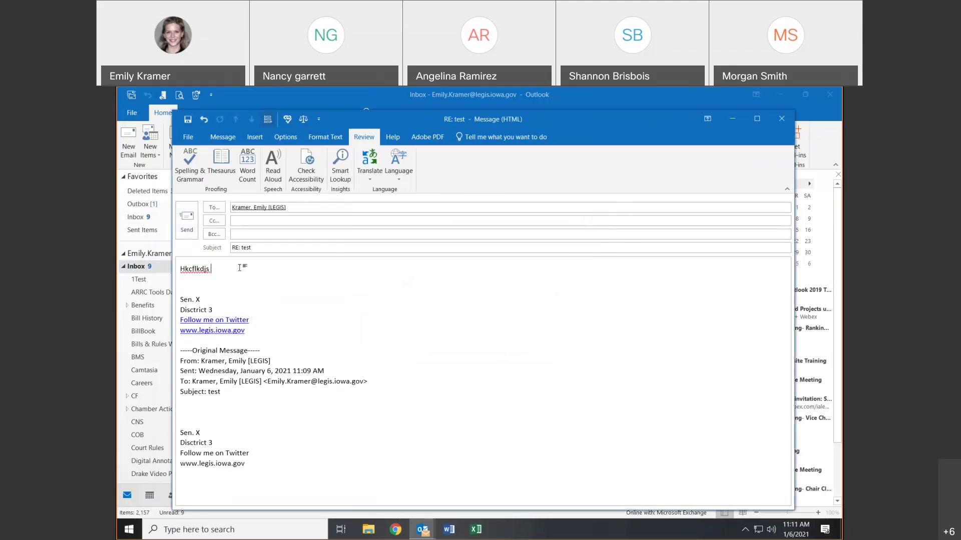
key("Return")
key("Return")
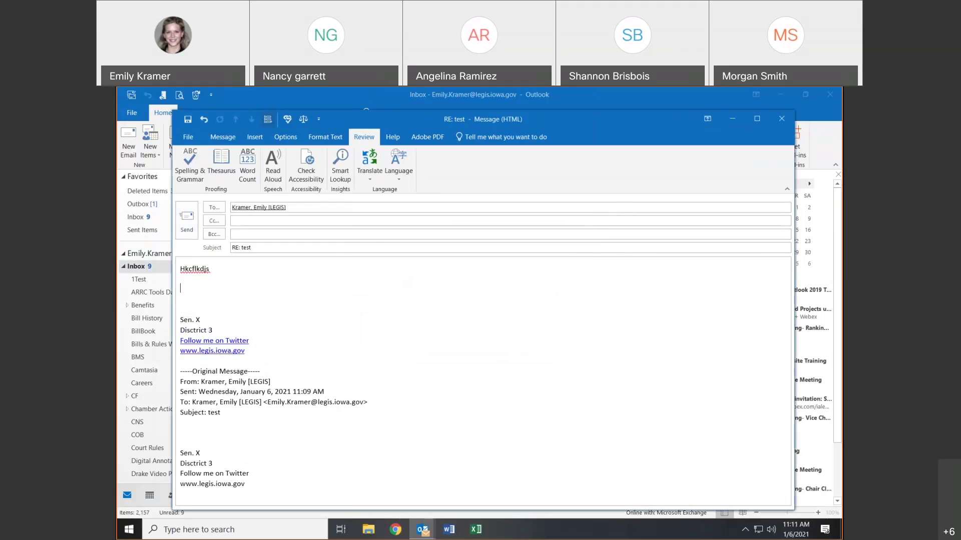
type("Quirn")
key("BackSpace")
type("mbach")
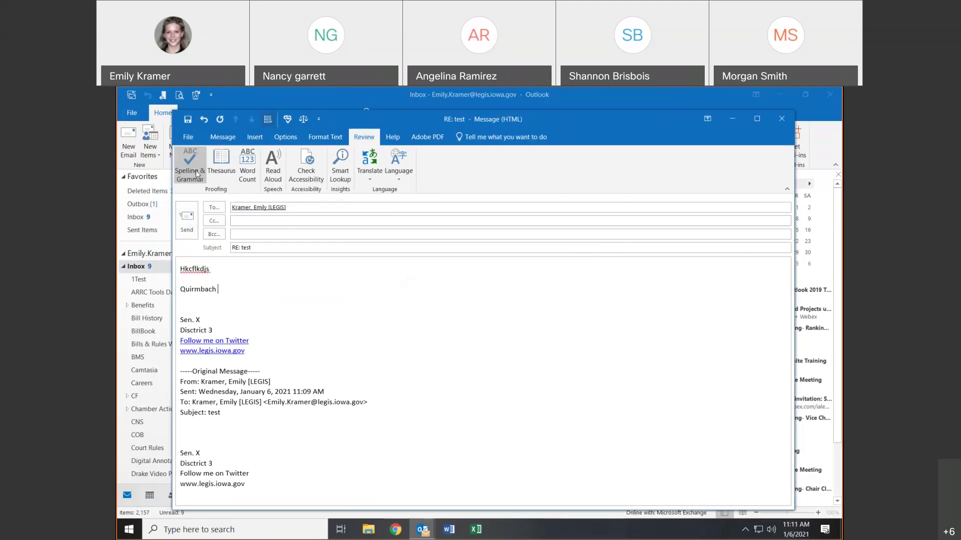
left_click(225, 169)
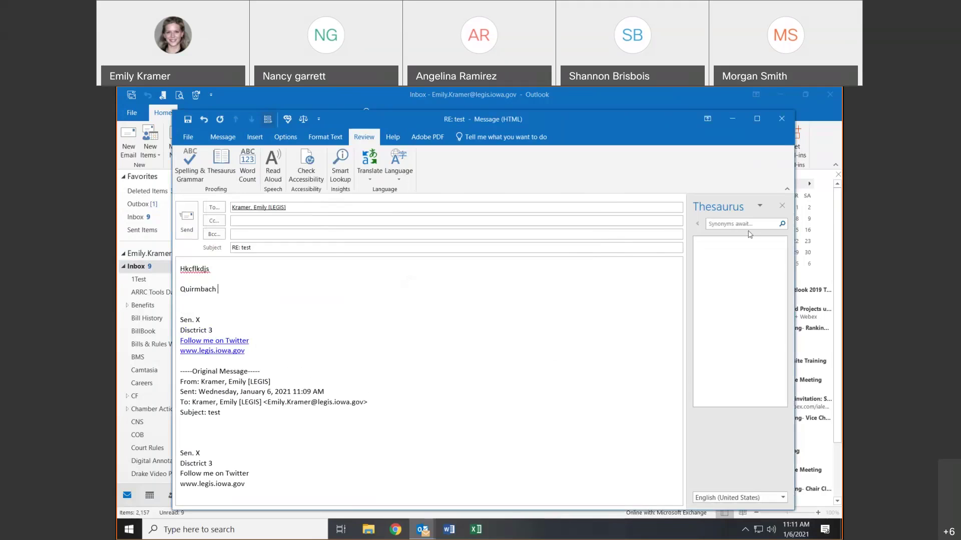
left_click(781, 206)
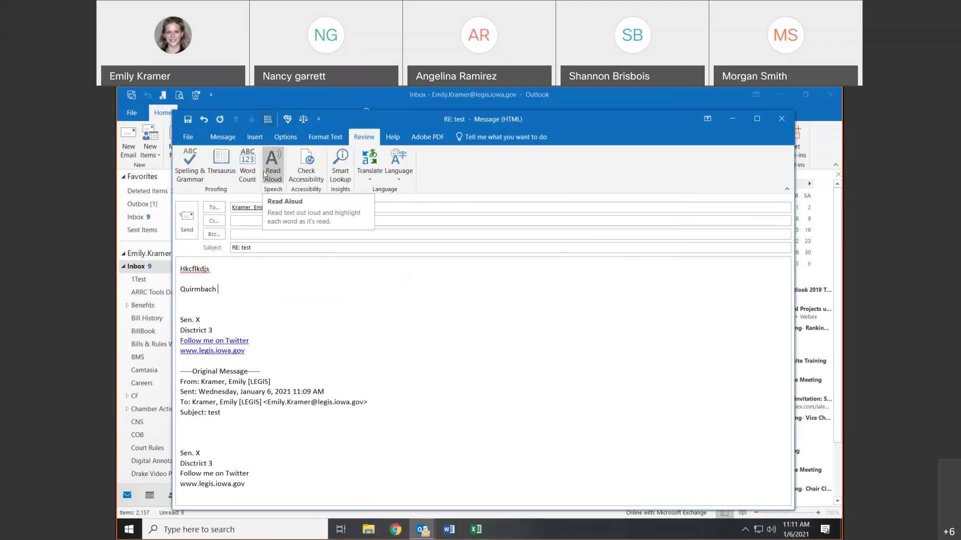
left_click(273, 170)
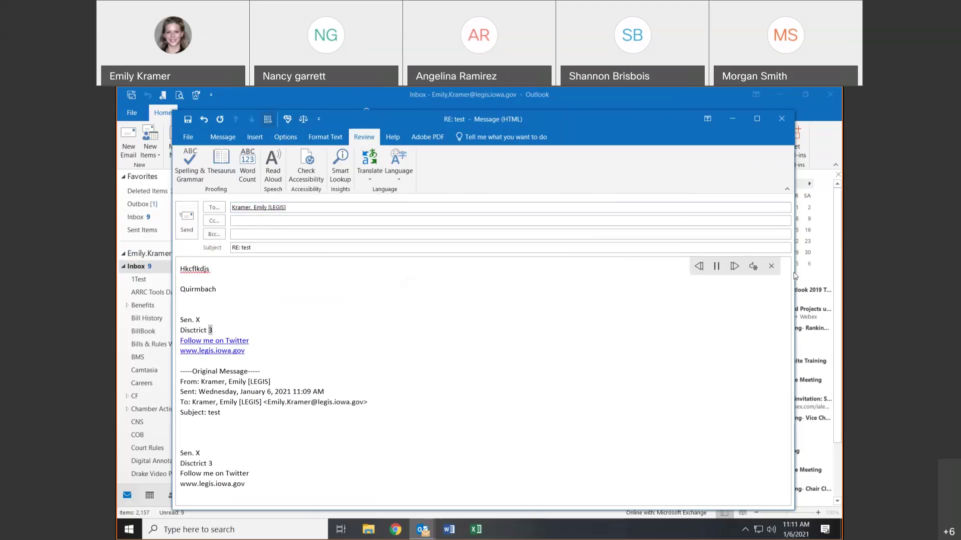
left_click(716, 266)
left_click(752, 267)
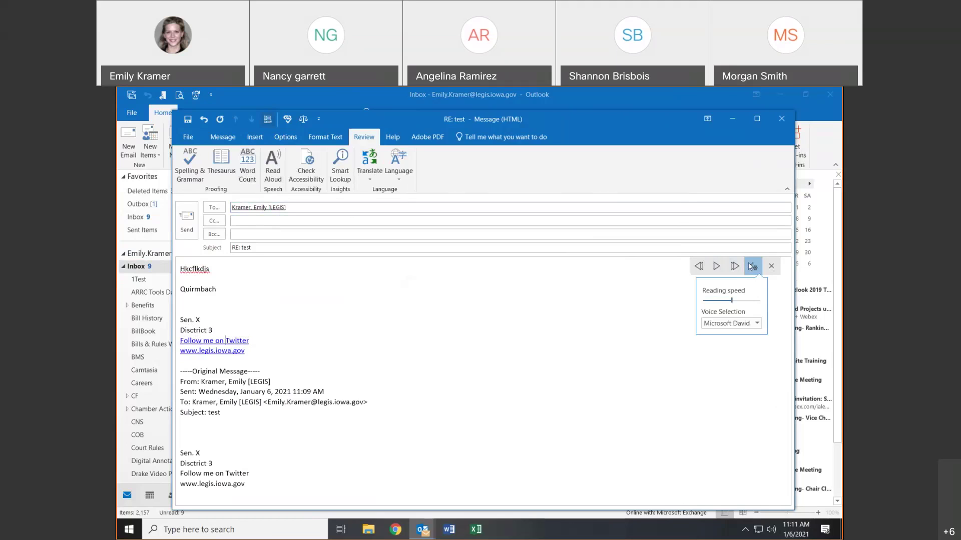
left_click(744, 324)
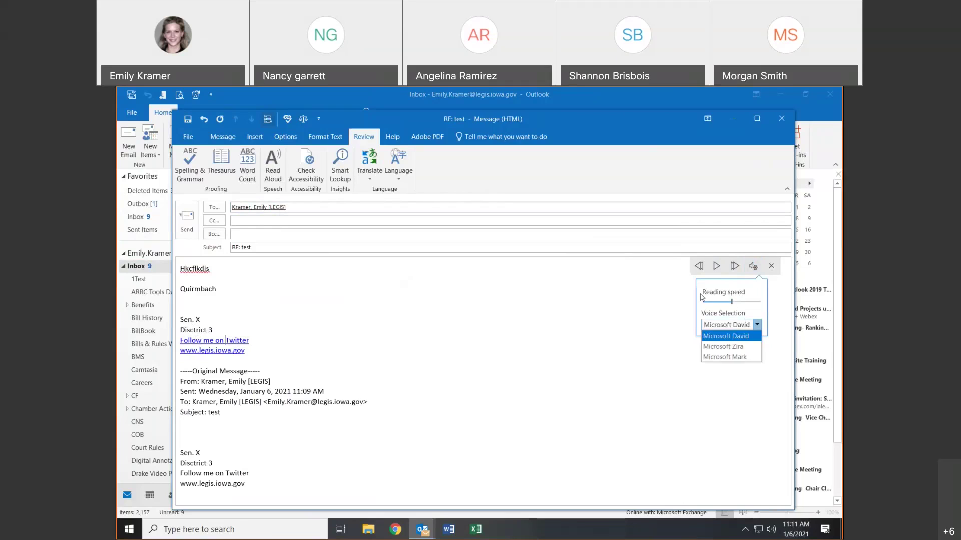
left_click(662, 302)
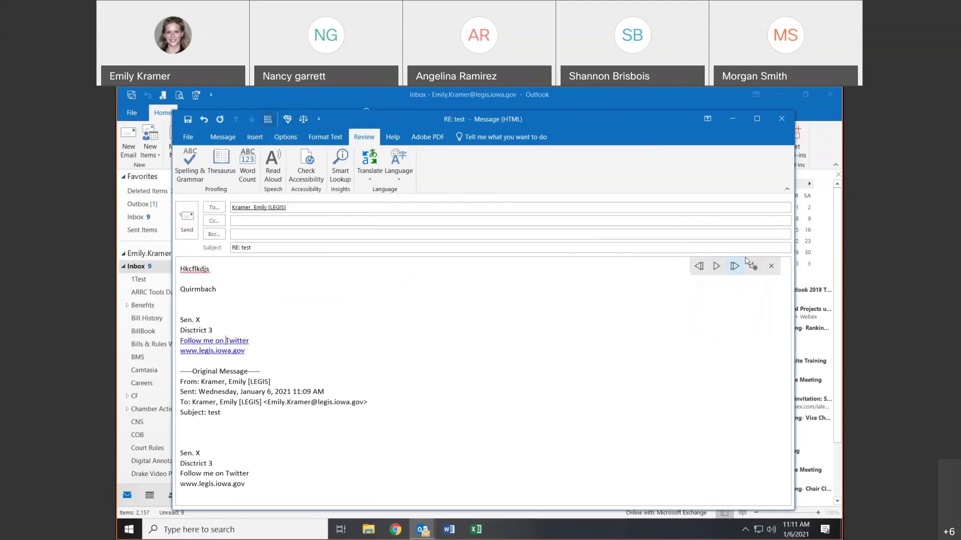
left_click(771, 266)
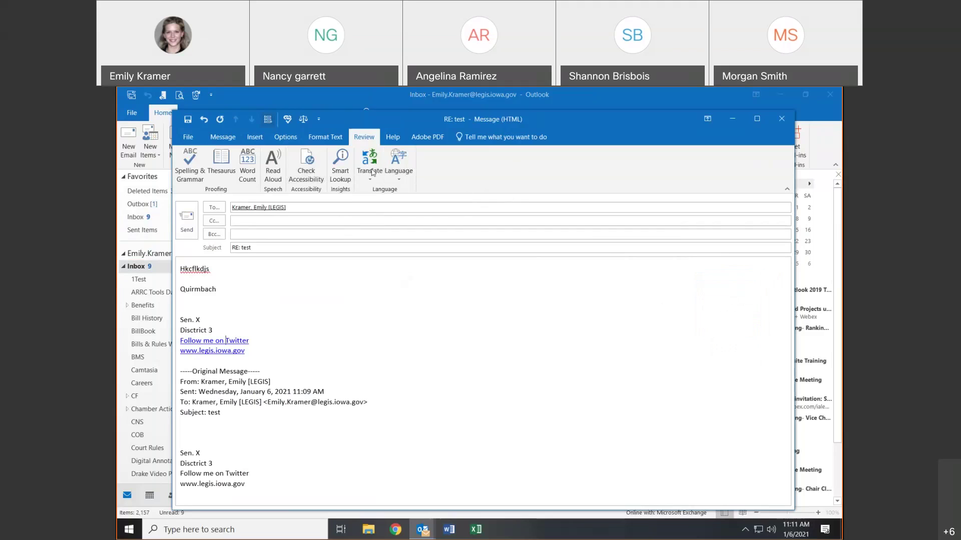
- Open the Outlook Help pane from the Help tab
left_click(393, 138)
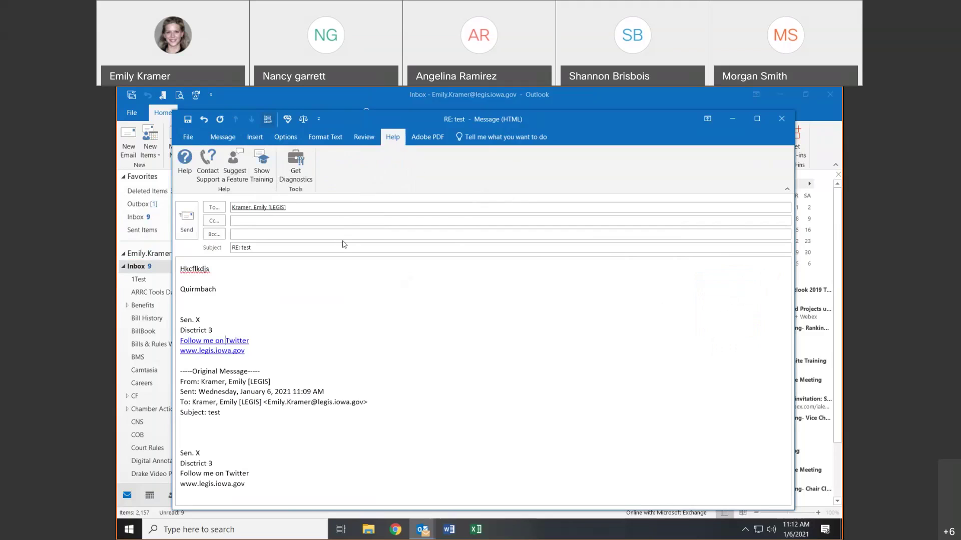
left_click(179, 172)
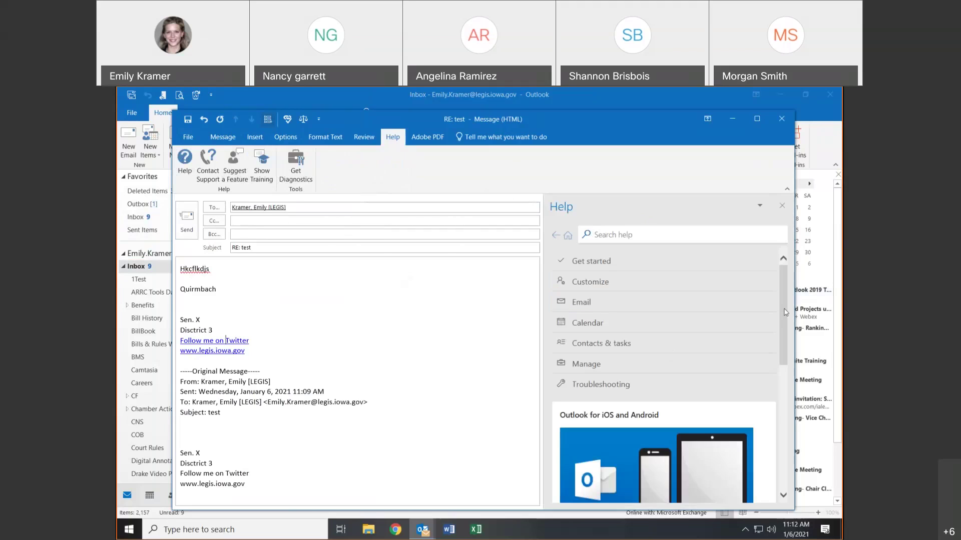
scroll(789, 300, "down", 8)
scroll(665, 350, "up", 8)
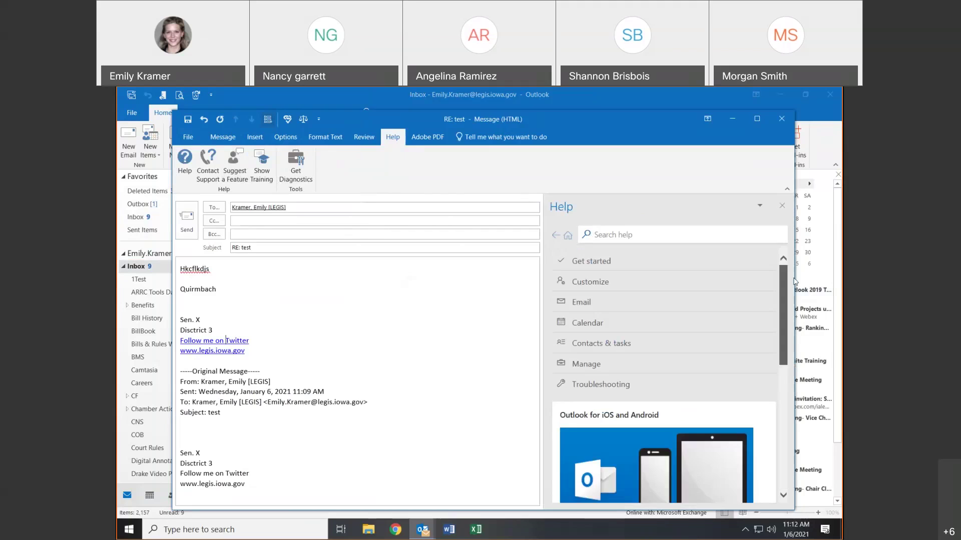
- Search Help for 'attach', read the attaching files article, and close the pane
left_click(652, 237)
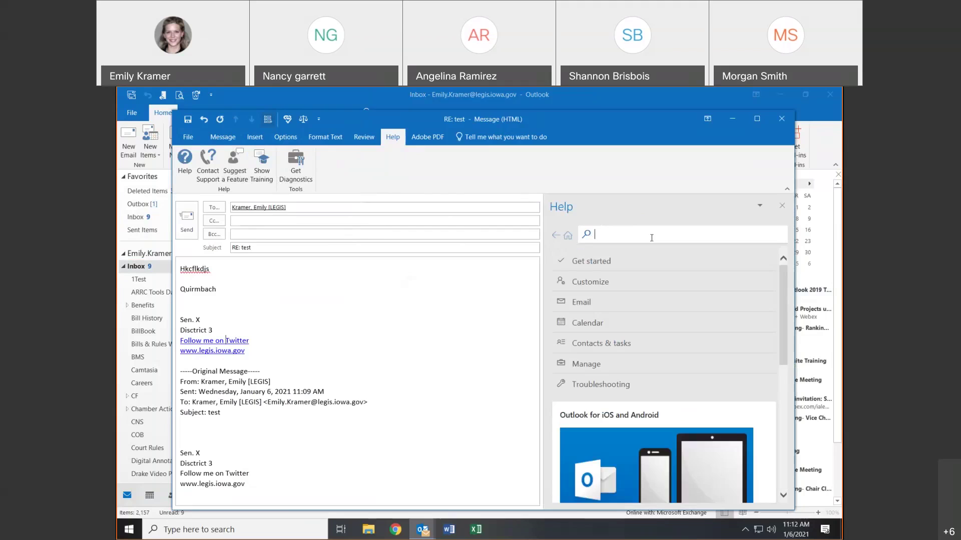
type("attach")
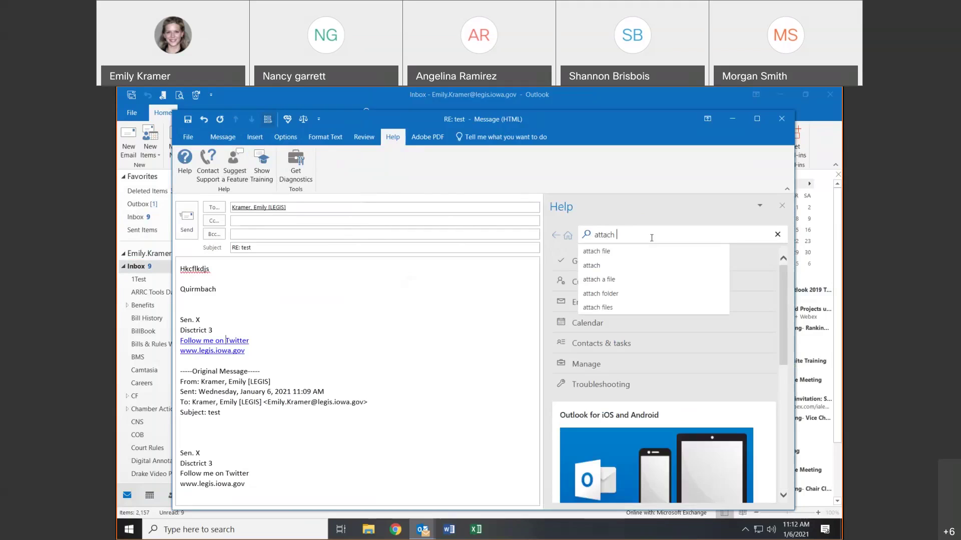
left_click(638, 253)
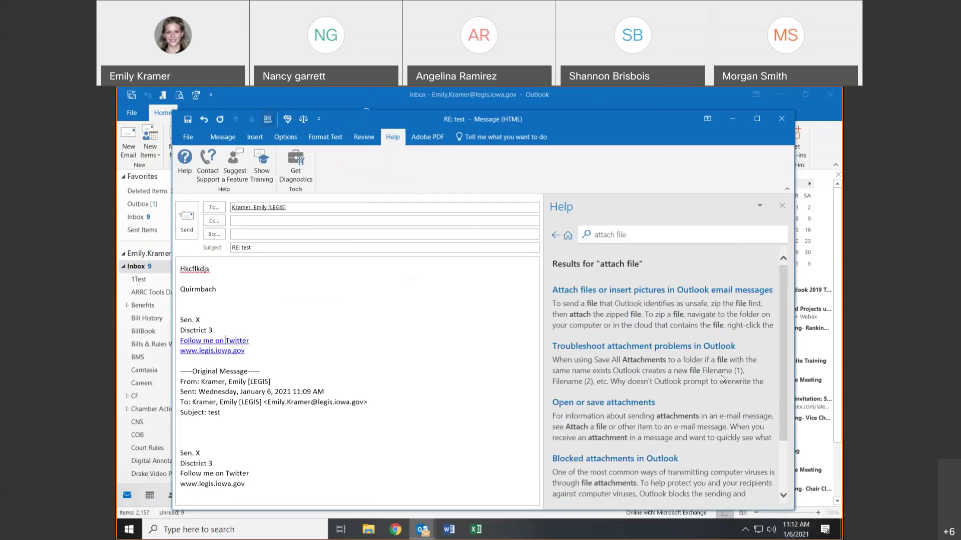
left_click(670, 294)
scroll(670, 293, "down", 3)
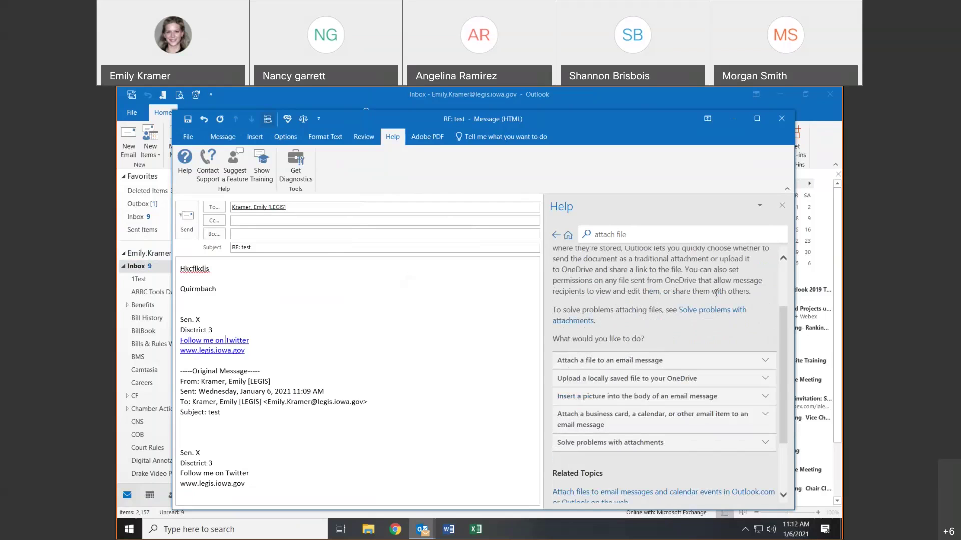
scroll(716, 293, "down", 3)
scroll(717, 297, "up", 6)
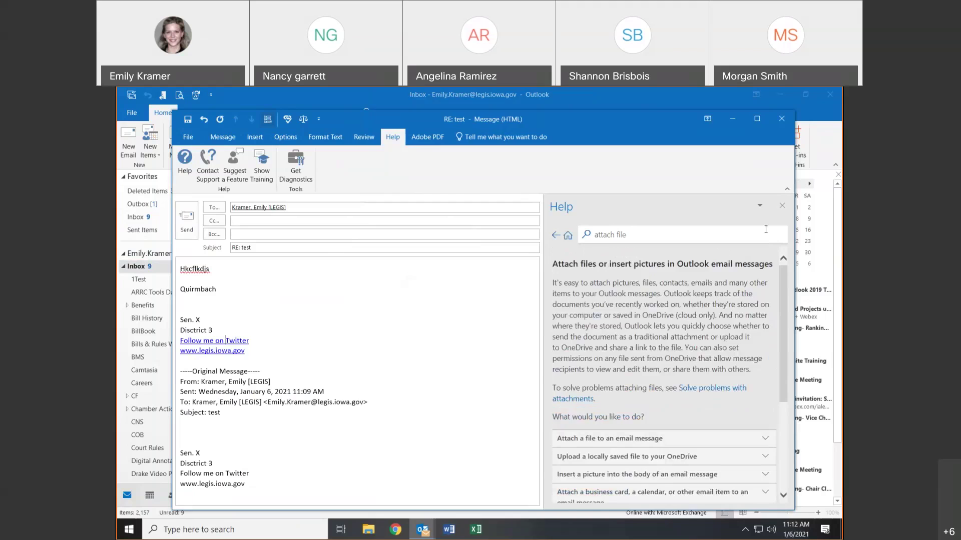
left_click(778, 207)
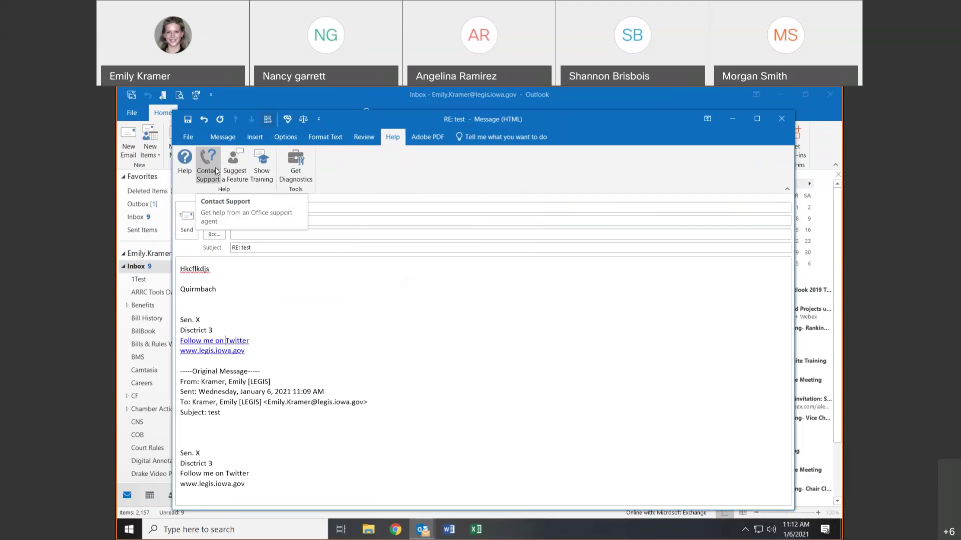
- Browse and close the Outlook training topics, then show the Adobe PDF attachment options
left_click(265, 170)
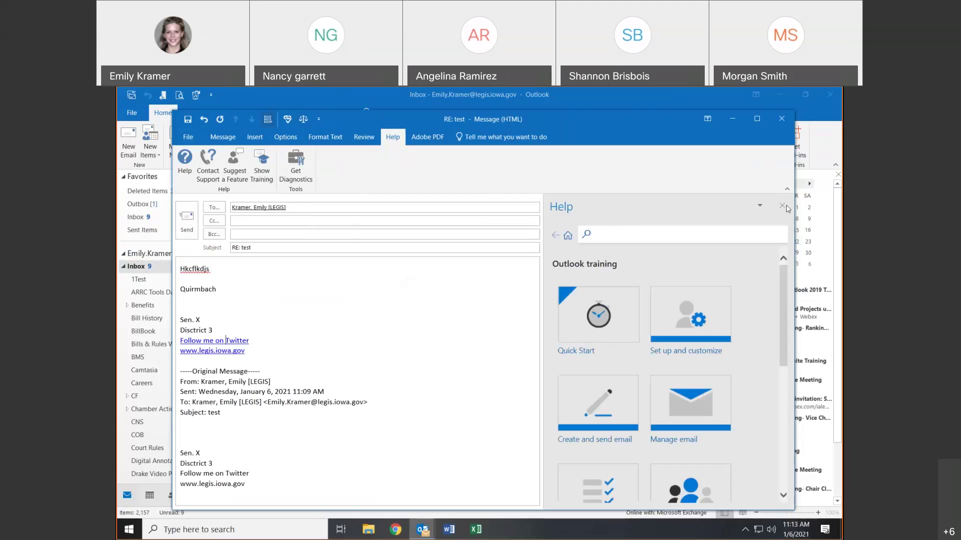
left_click(782, 207)
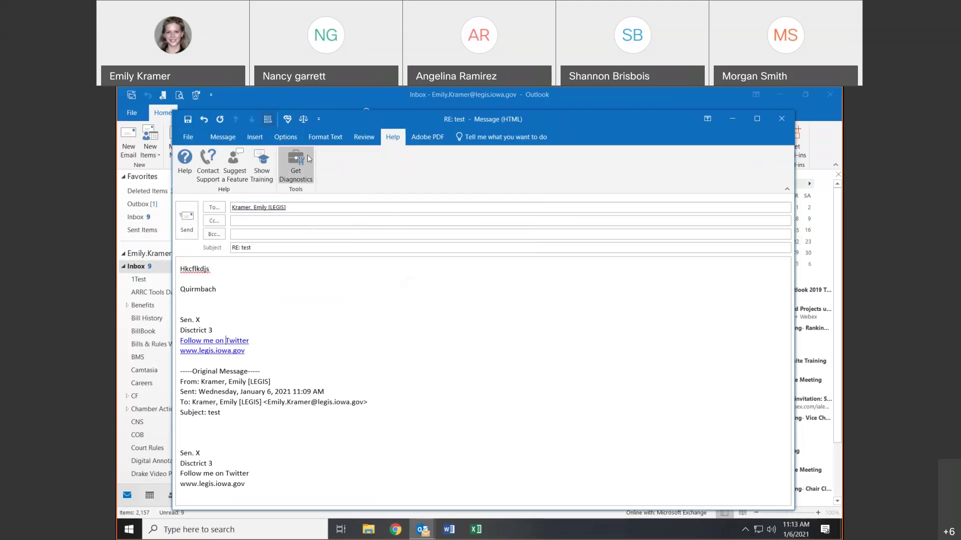
left_click(433, 139)
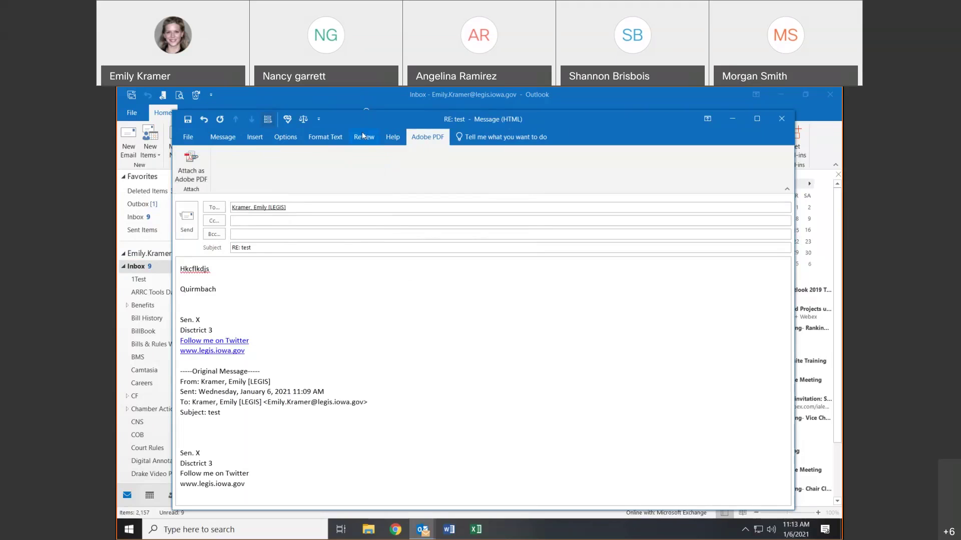
- Use Tell Me's 'add Bcc' command to turn off the Bcc field, then dismiss the results
left_click(484, 140)
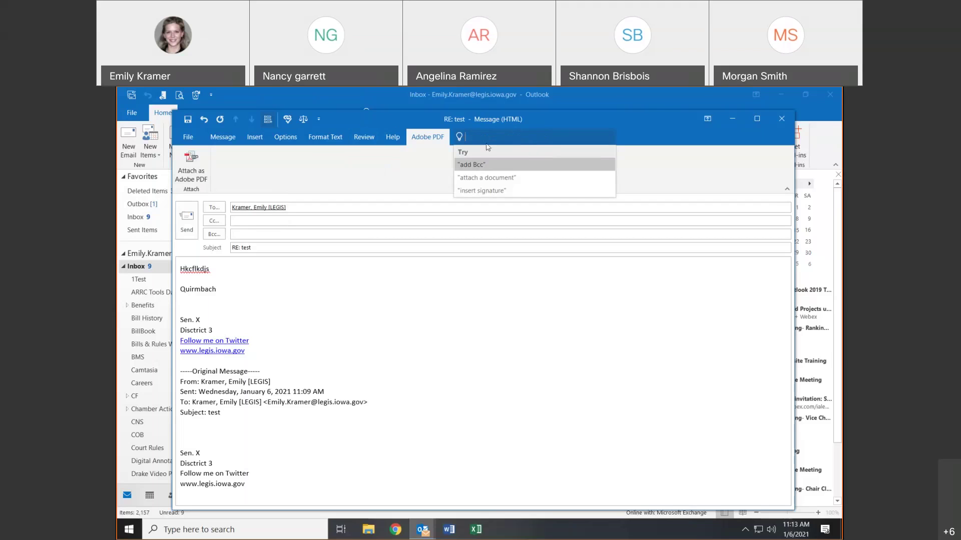
left_click(475, 165)
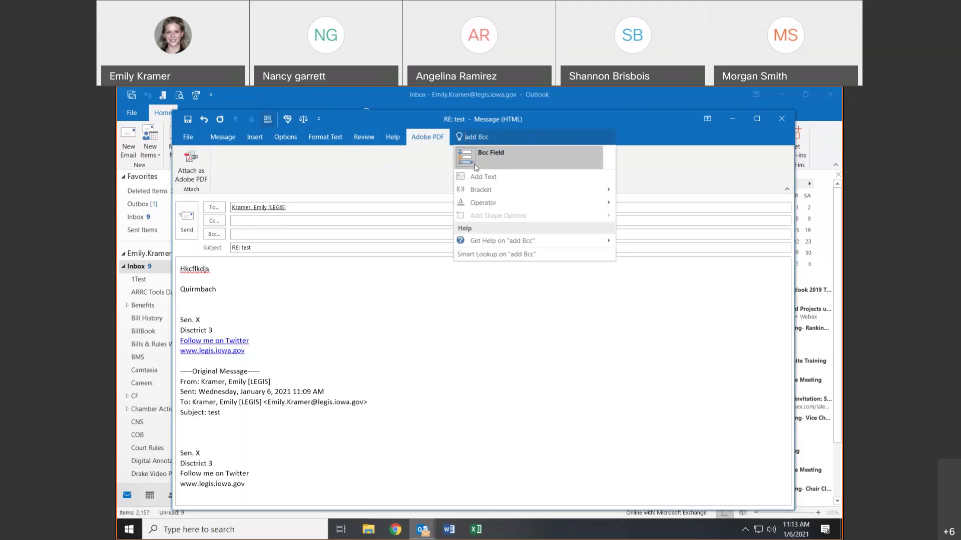
left_click(524, 158)
left_click(526, 137)
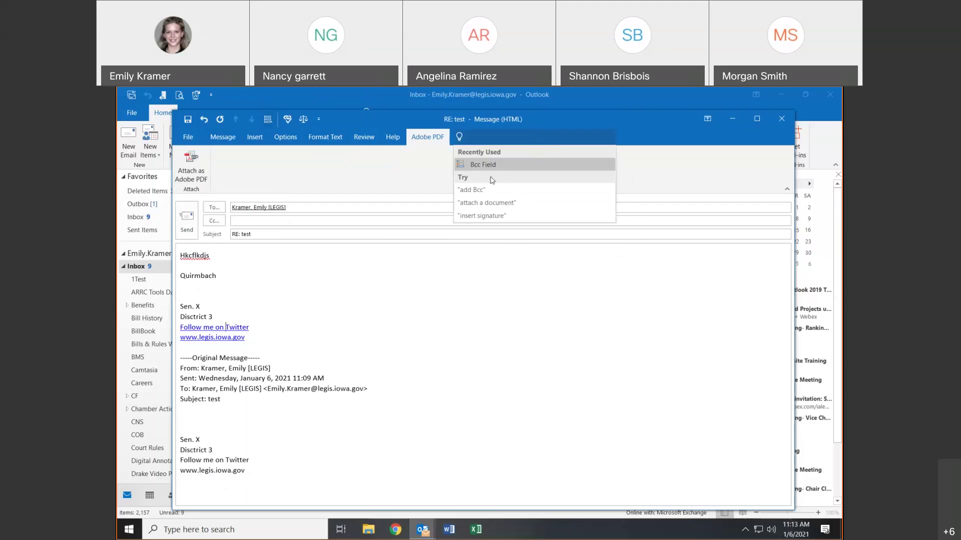
left_click(477, 189)
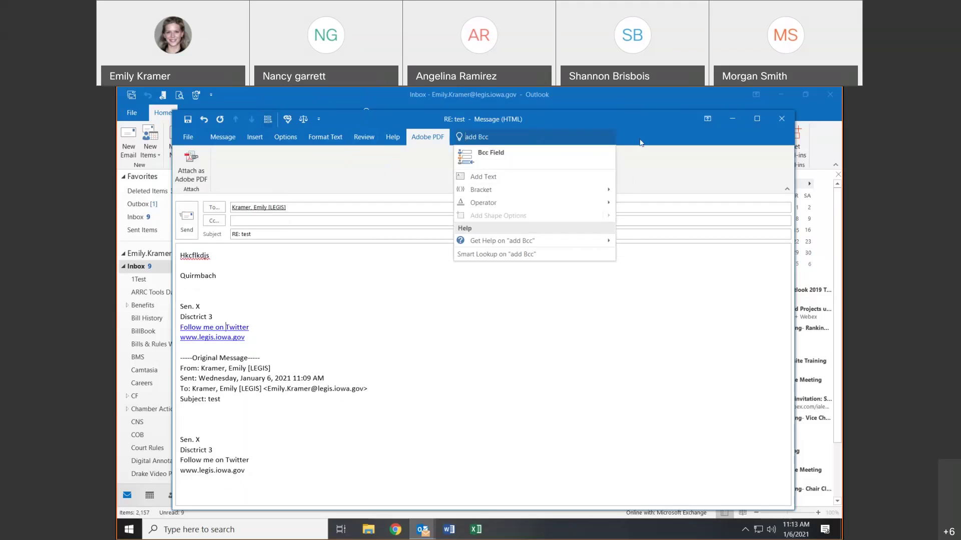
left_click(490, 154)
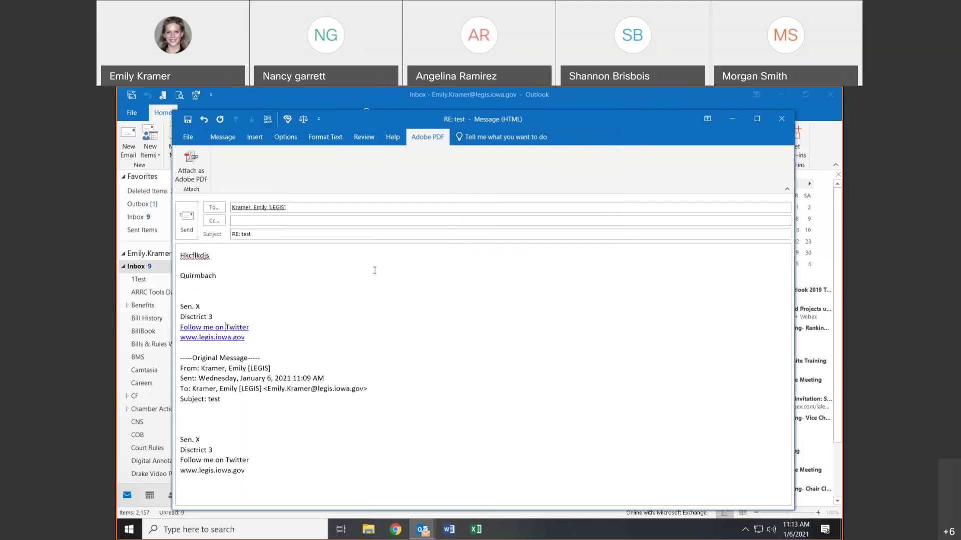
- Send the reply despite the 'Hkcflkdjs' misspelling and select the arrived RE: test message
left_click(185, 235)
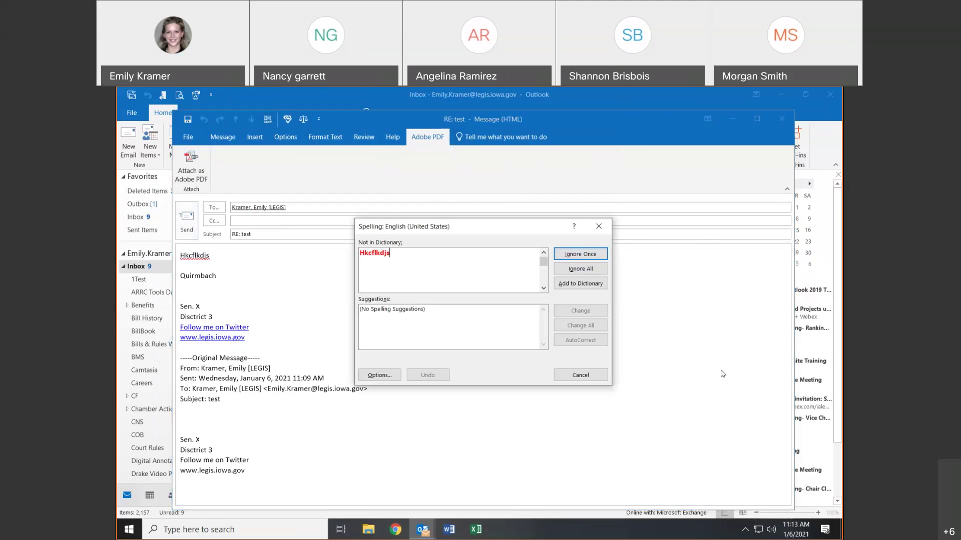
left_click(589, 255)
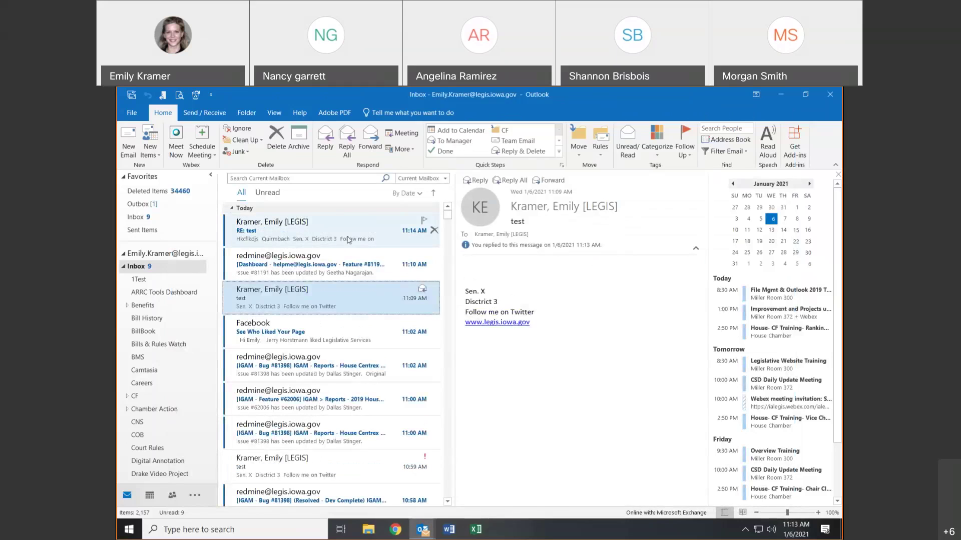
left_click(349, 240)
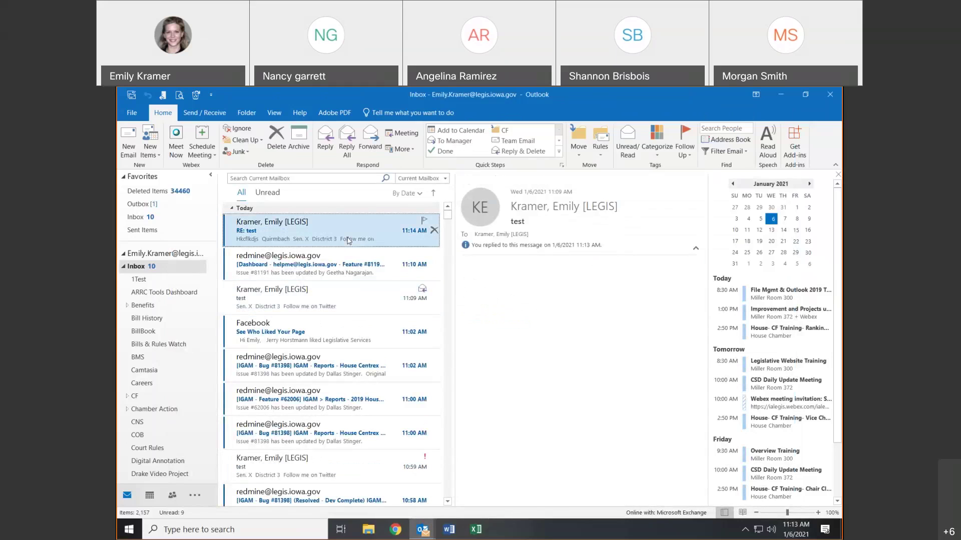
- Check the sent RE: test reply in Sent Items, then return to the Inbox
left_click(152, 233)
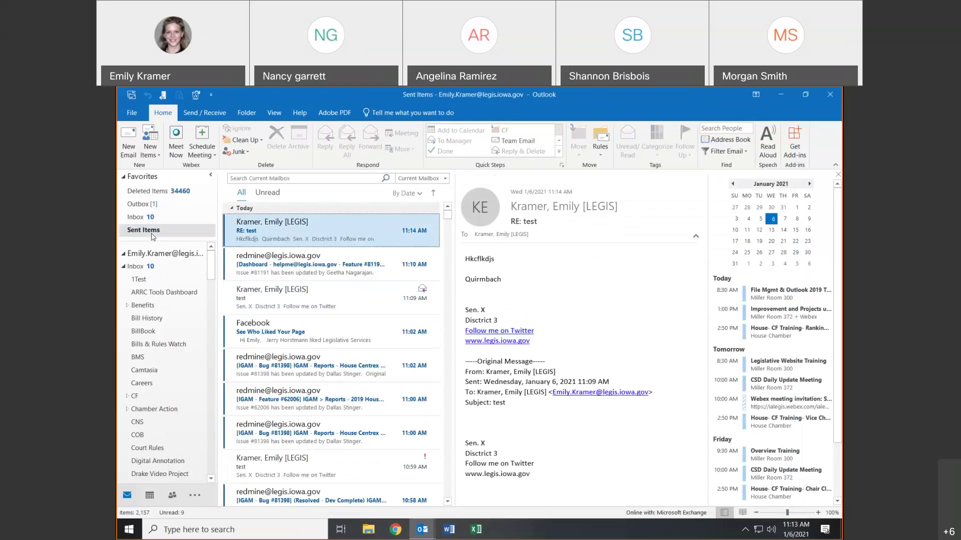
left_click(280, 220)
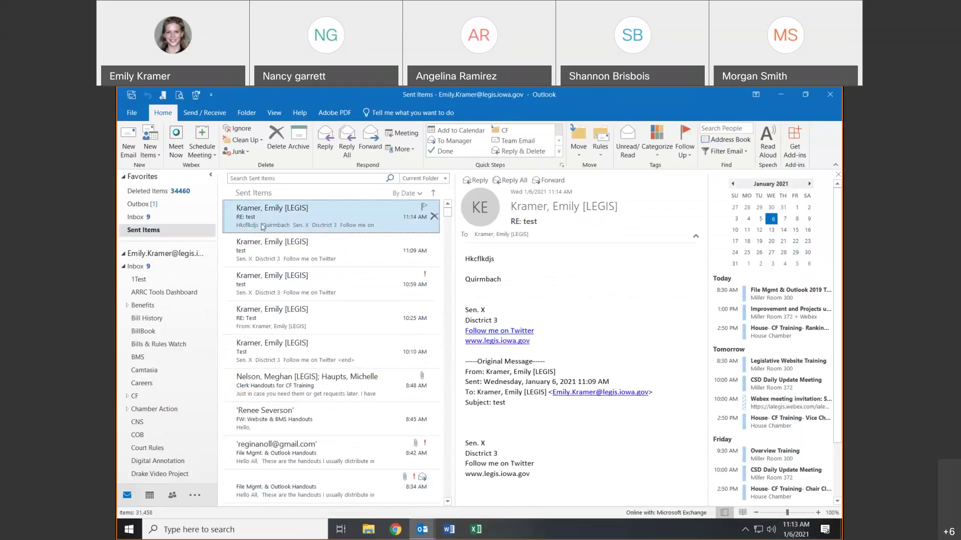
left_click(140, 267)
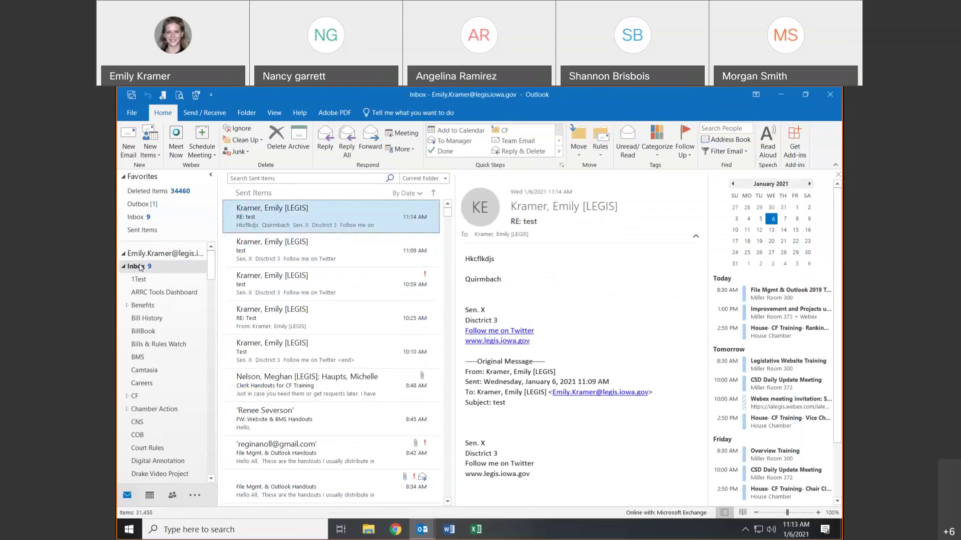
left_click(144, 139)
left_click(166, 171)
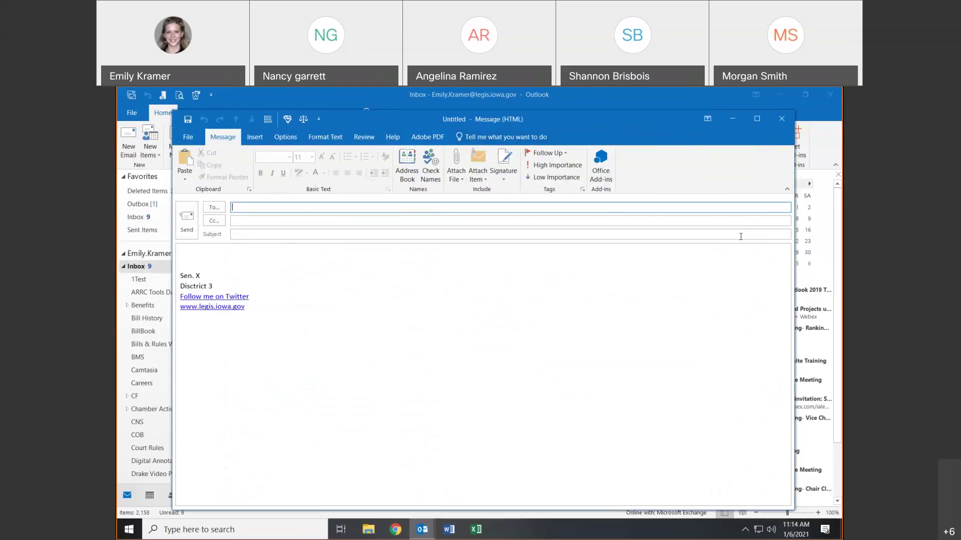
left_click(773, 123)
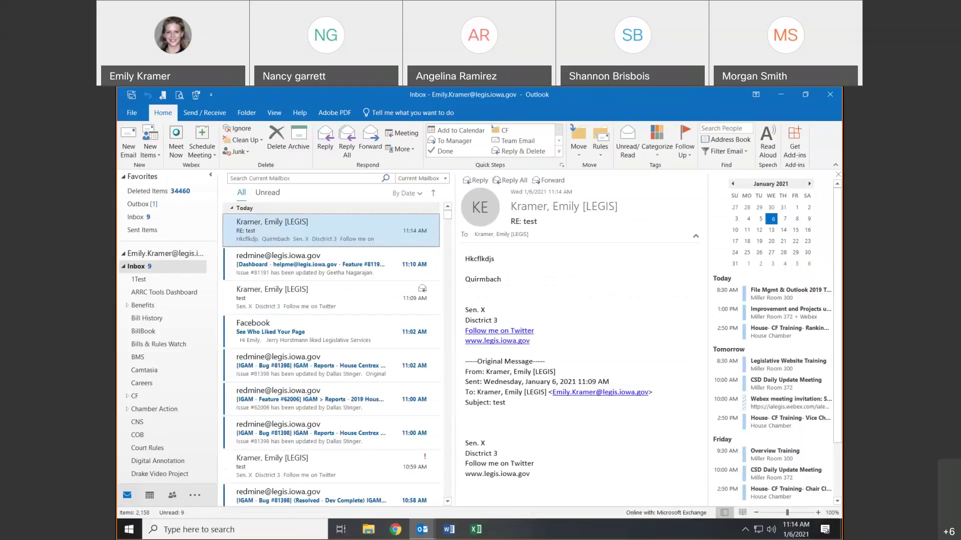
left_click(148, 148)
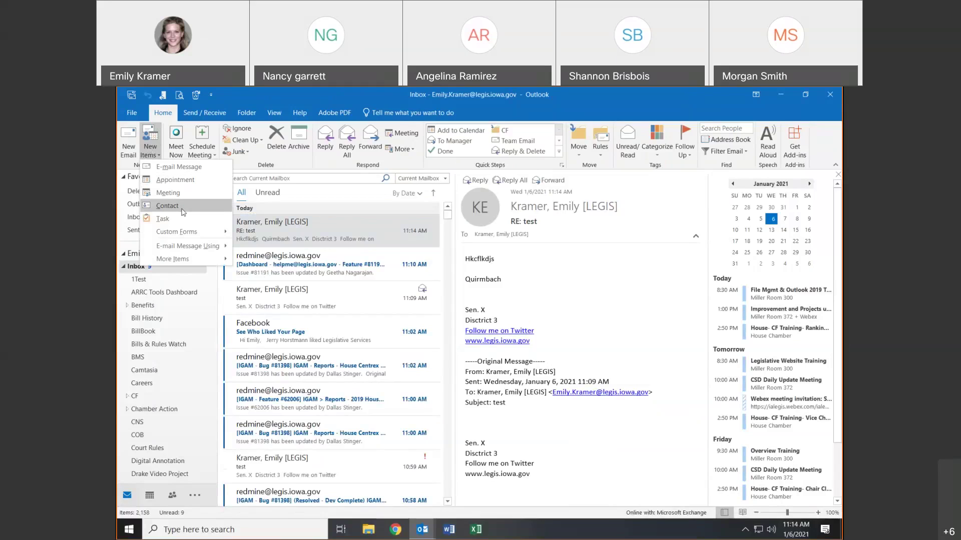
left_click(152, 150)
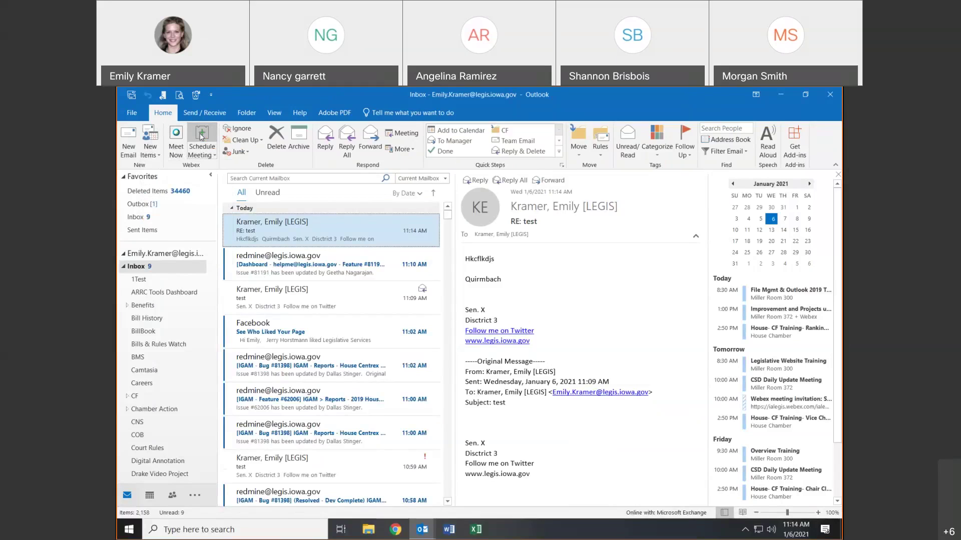
left_click(200, 137)
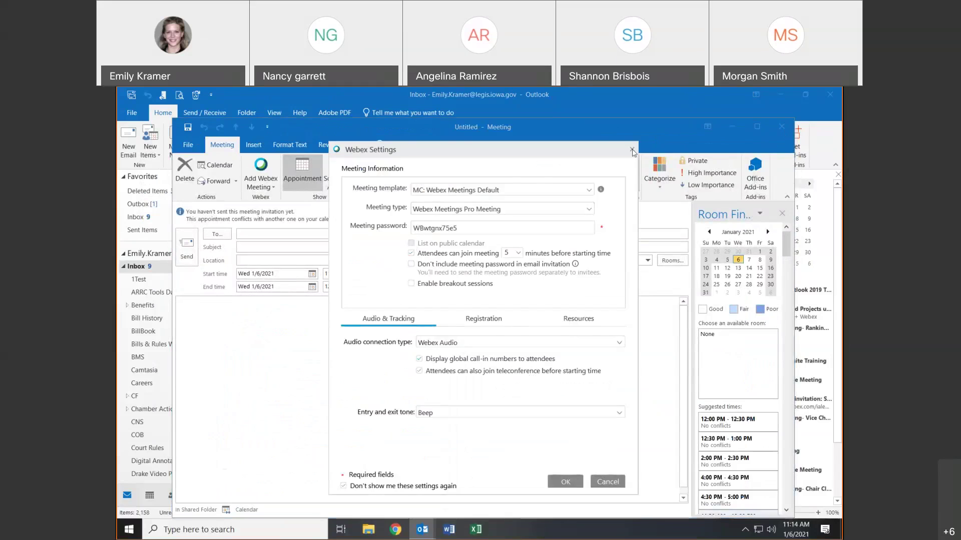
key("Escape")
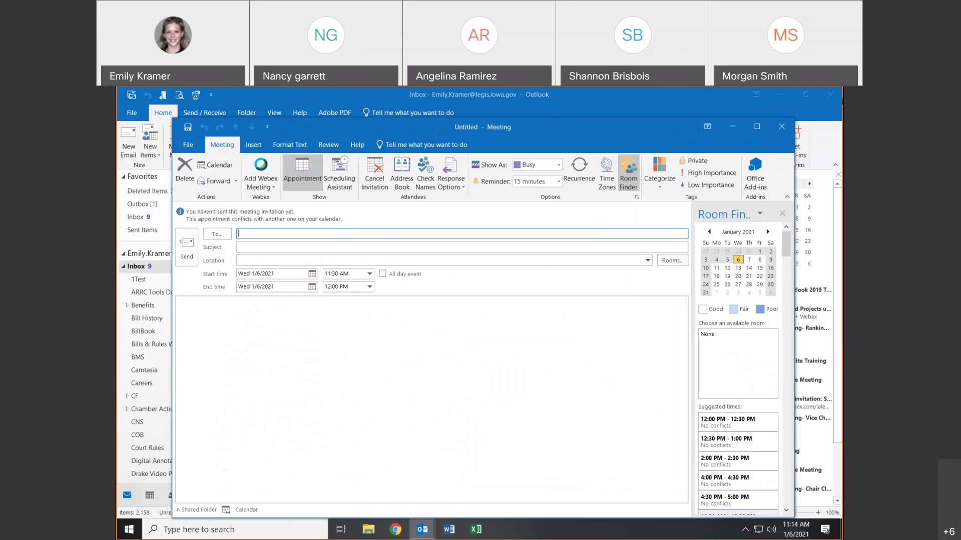
left_click(781, 127)
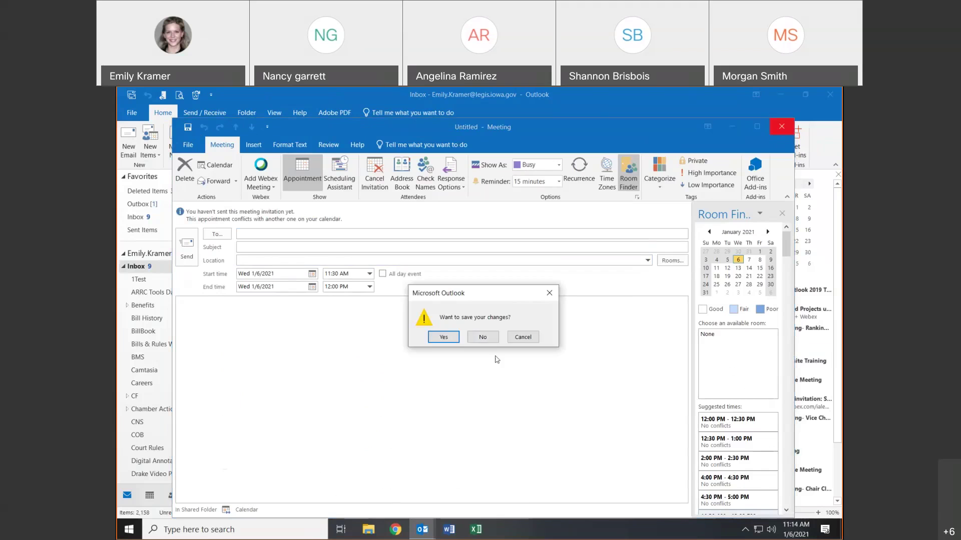
left_click(483, 337)
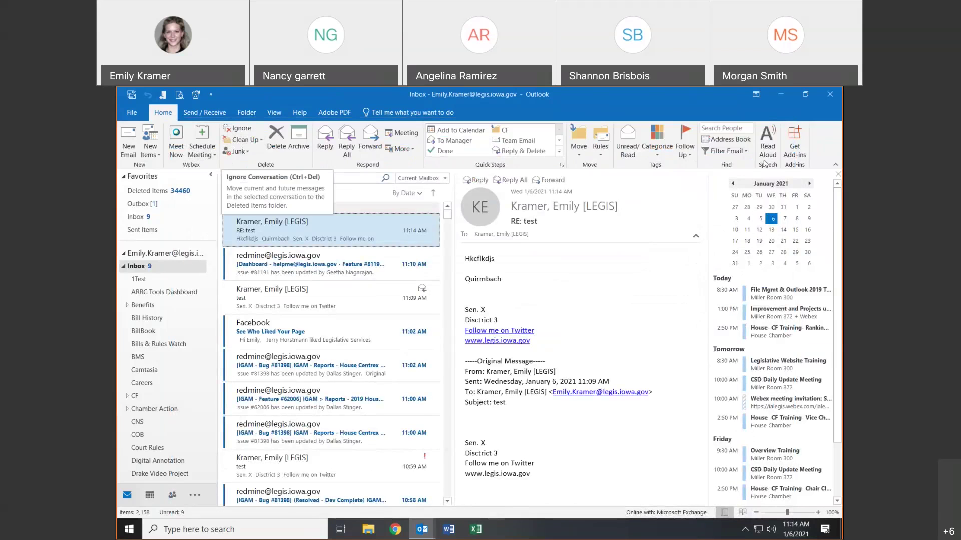
right_click(295, 229)
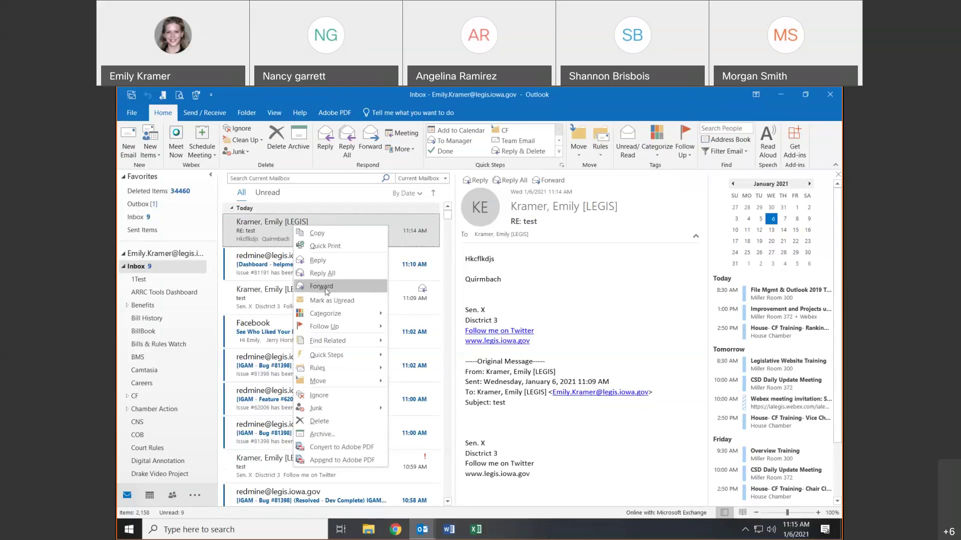
left_click(315, 259)
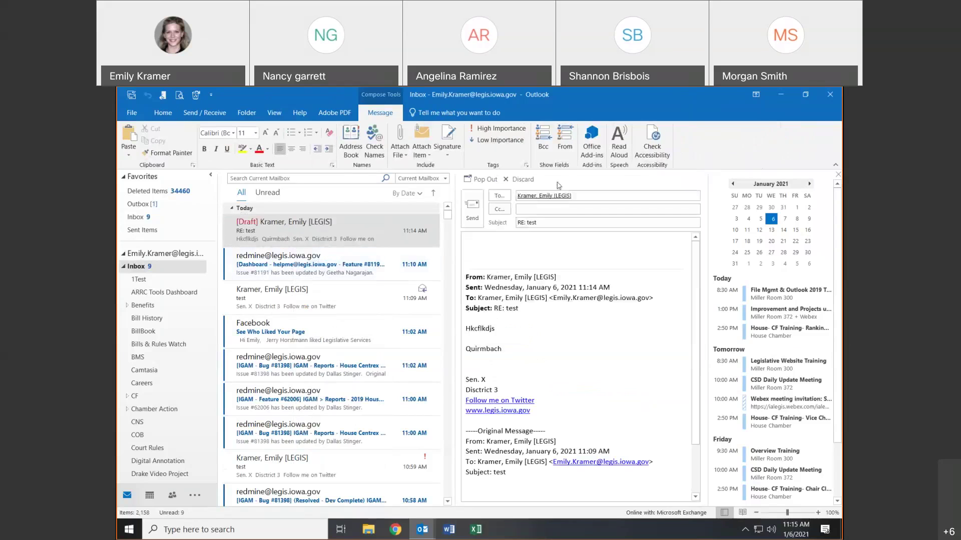
left_click(524, 179)
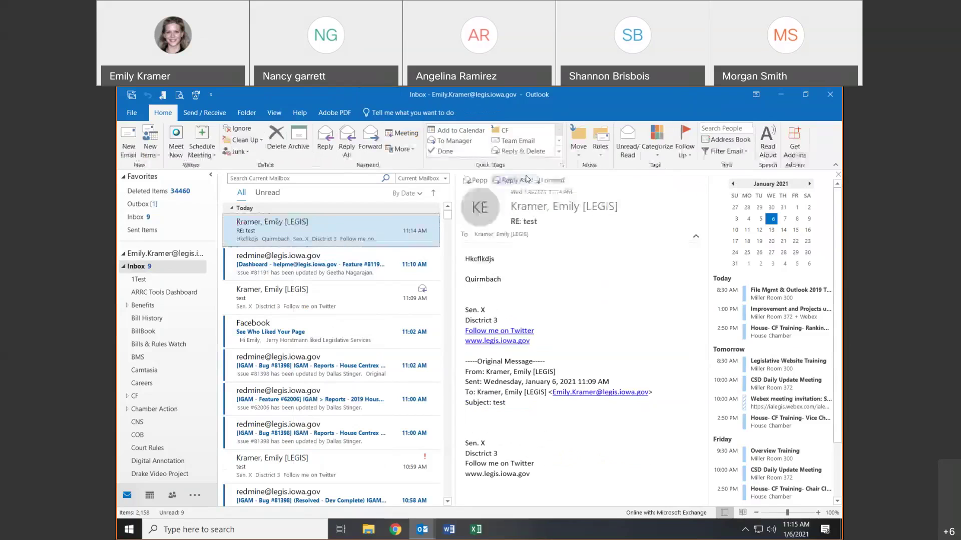
right_click(372, 233)
left_click(384, 289)
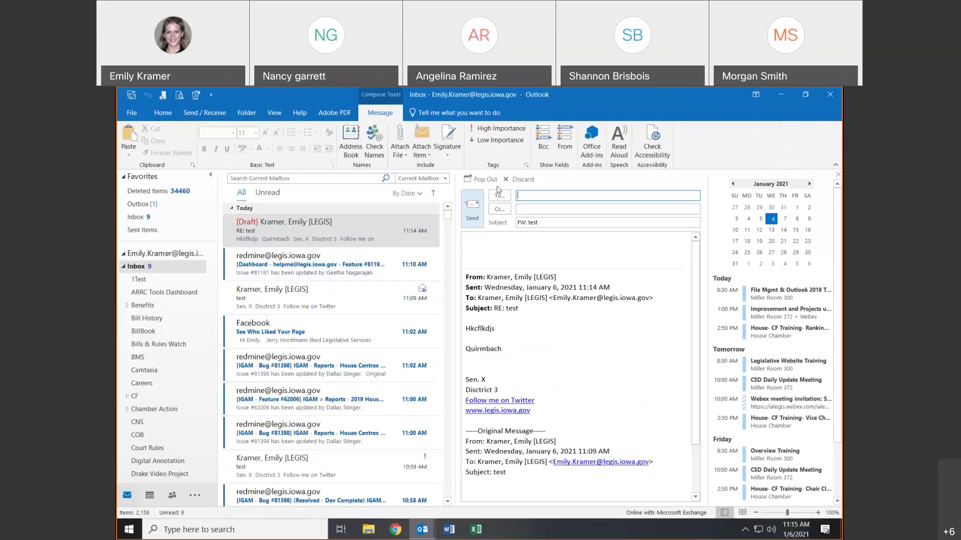
left_click(520, 179)
scroll(377, 436, "down", 1)
scroll(377, 437, "down", 5)
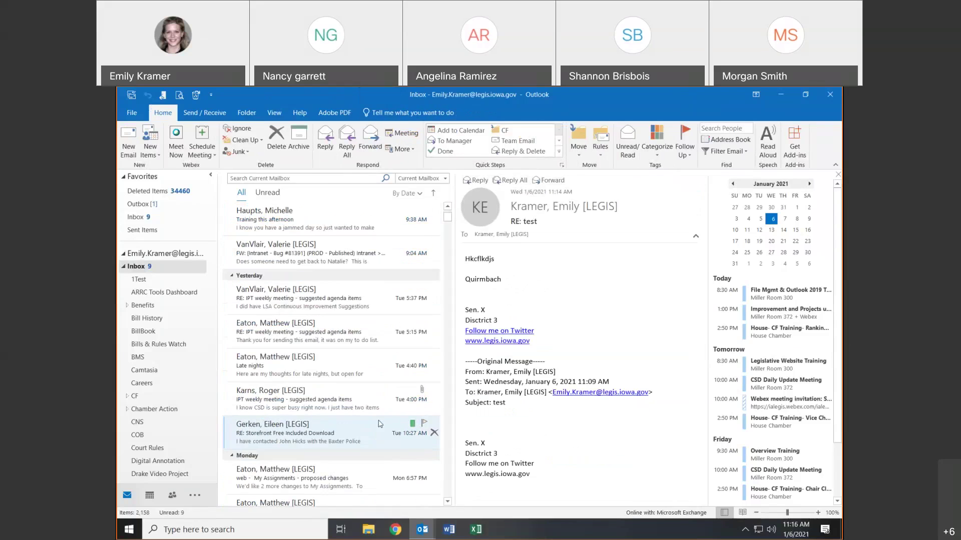
- Start forwarding the 4:00 PM IPT weekly meeting message, then open the 5:37 PM RE: IPT reply
left_click(380, 400)
right_click(384, 403)
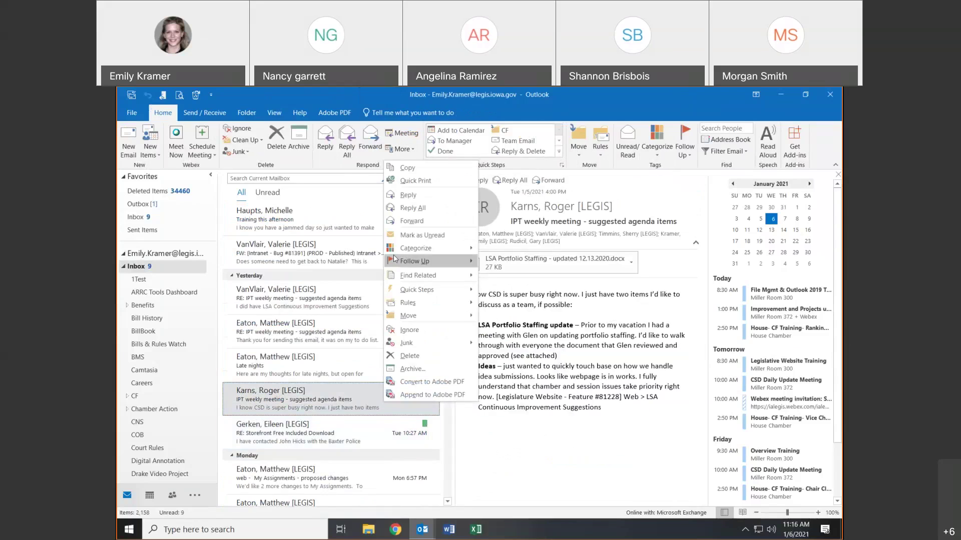
left_click(395, 223)
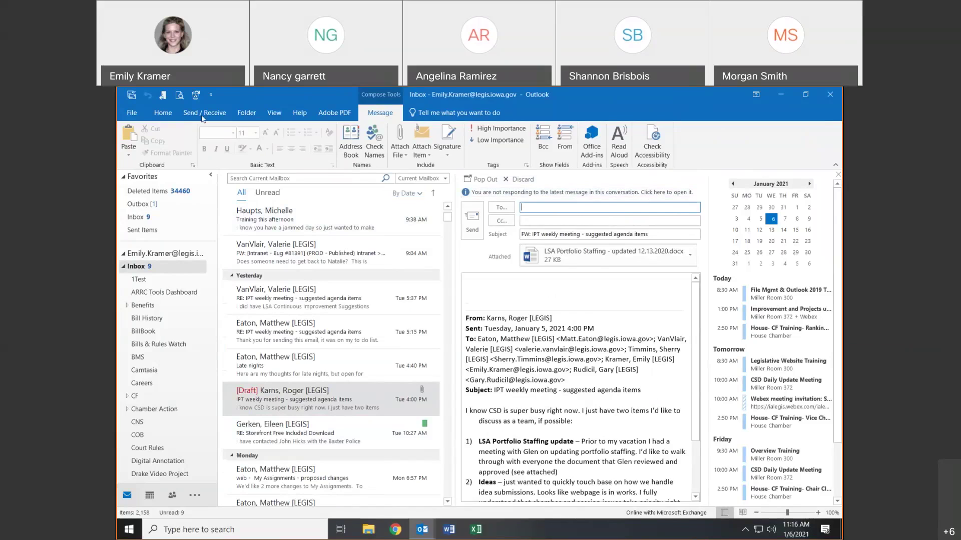
left_click(281, 298)
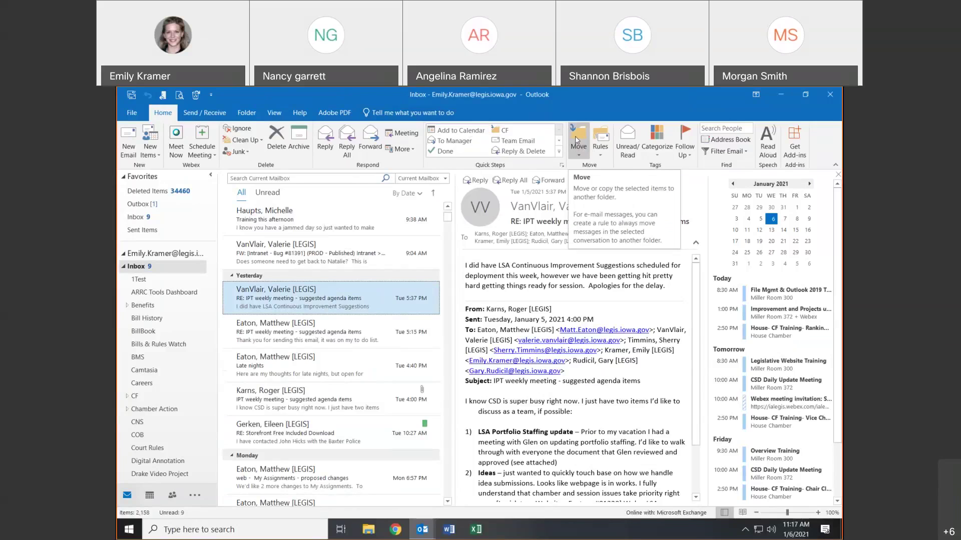
- Move the reply into the Inbox, then browse the folder tree without moving it further
left_click(575, 136)
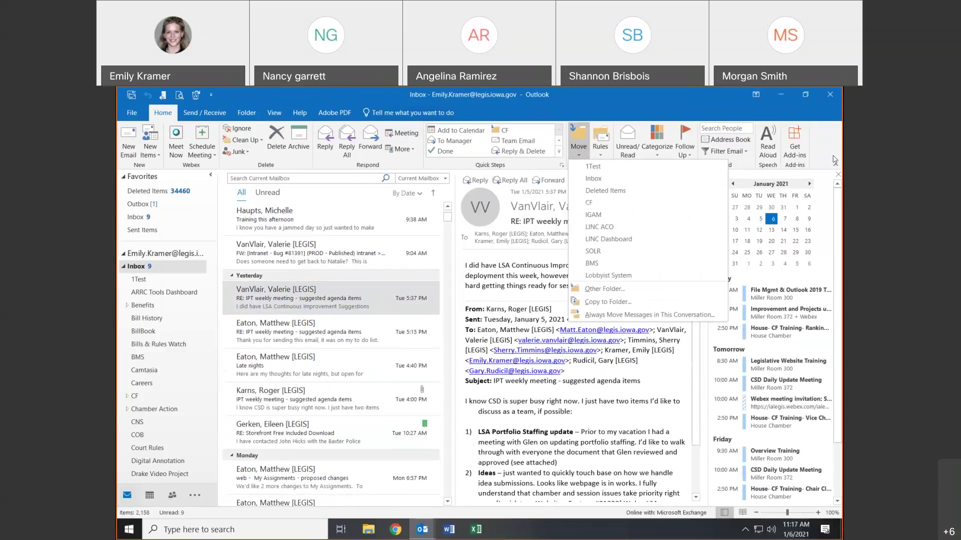
left_click(594, 179)
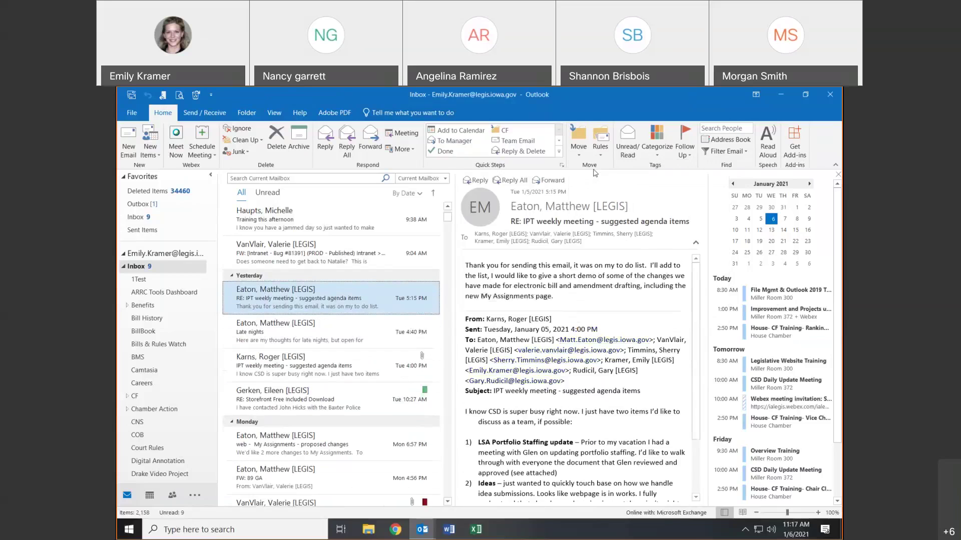
left_click(578, 145)
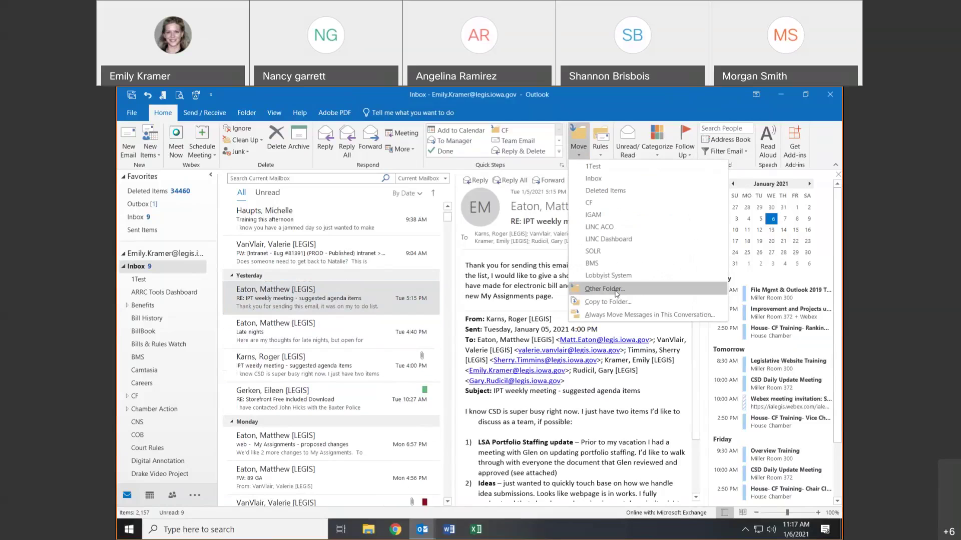
left_click(616, 293)
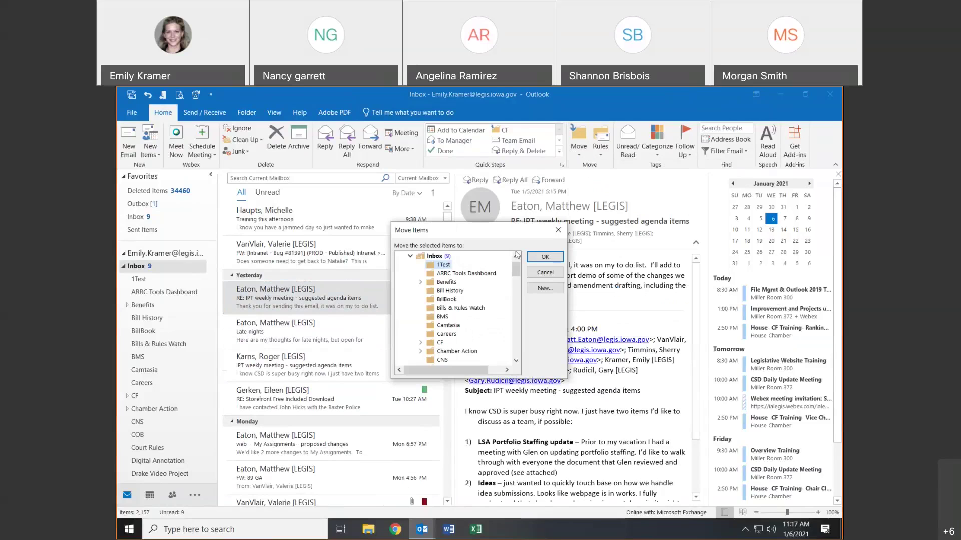
left_click(558, 230)
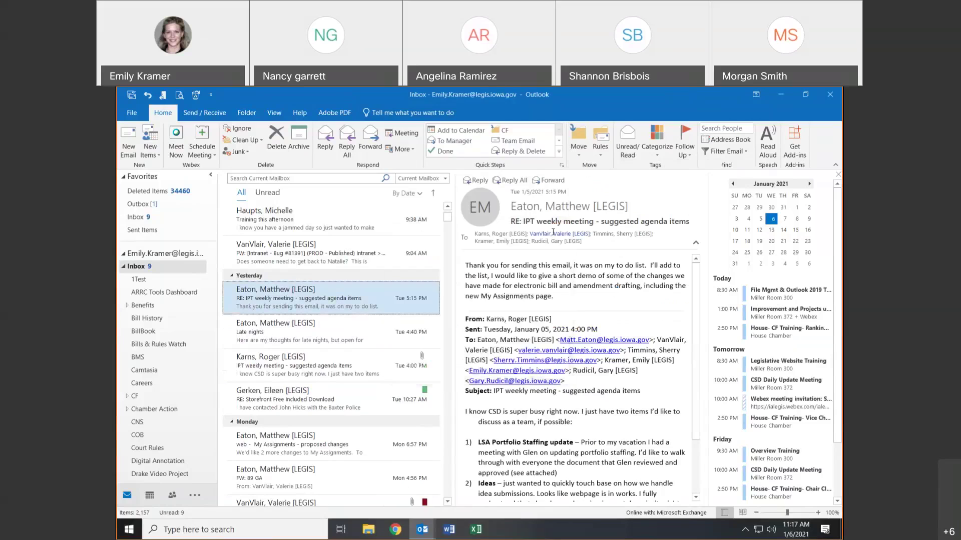
- Review the mail rules, toggling the junk-mail rule on and off without saving changes
left_click(606, 145)
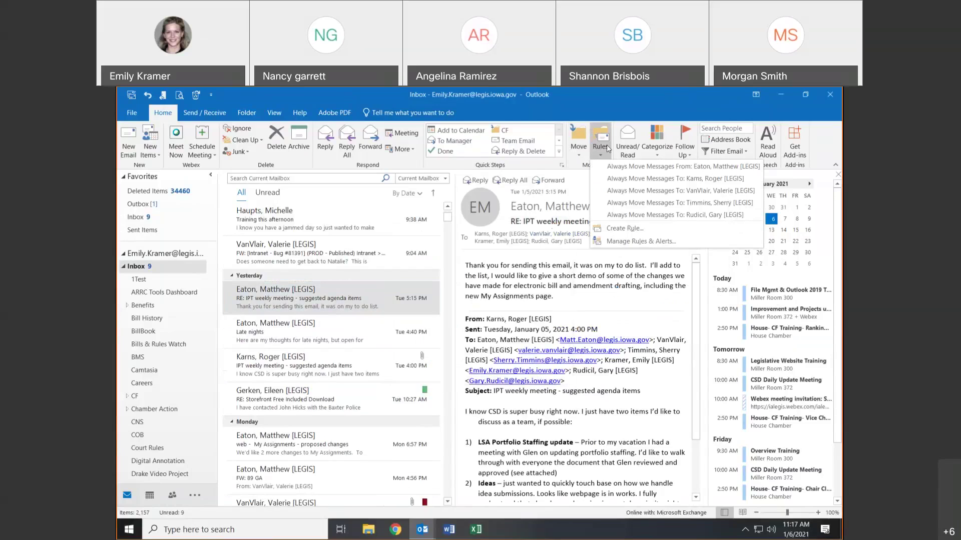
left_click(608, 244)
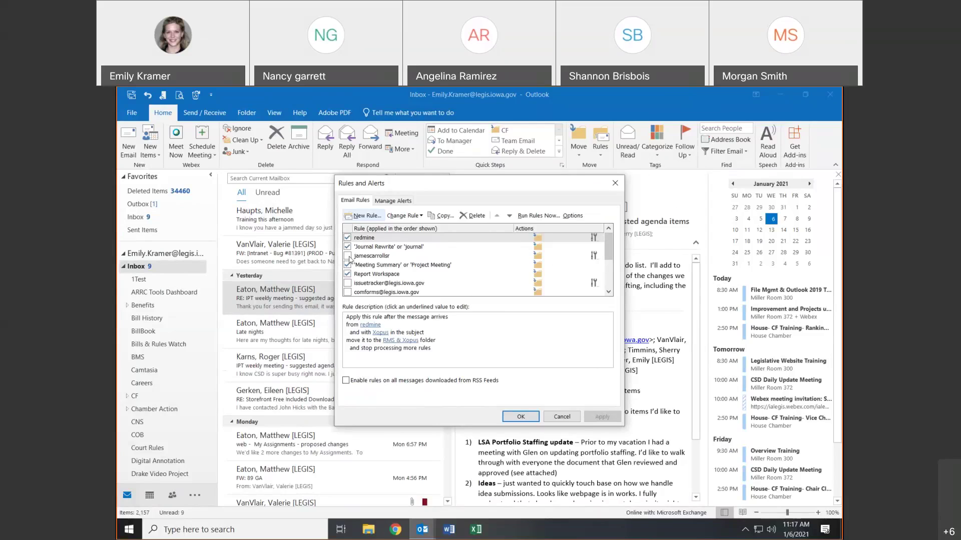
left_click(348, 256)
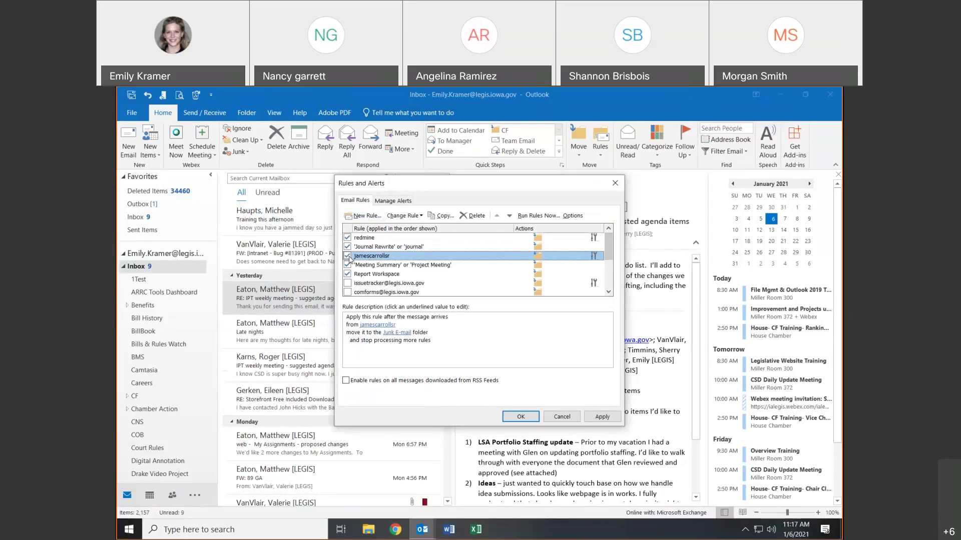
left_click(348, 256)
left_click(561, 417)
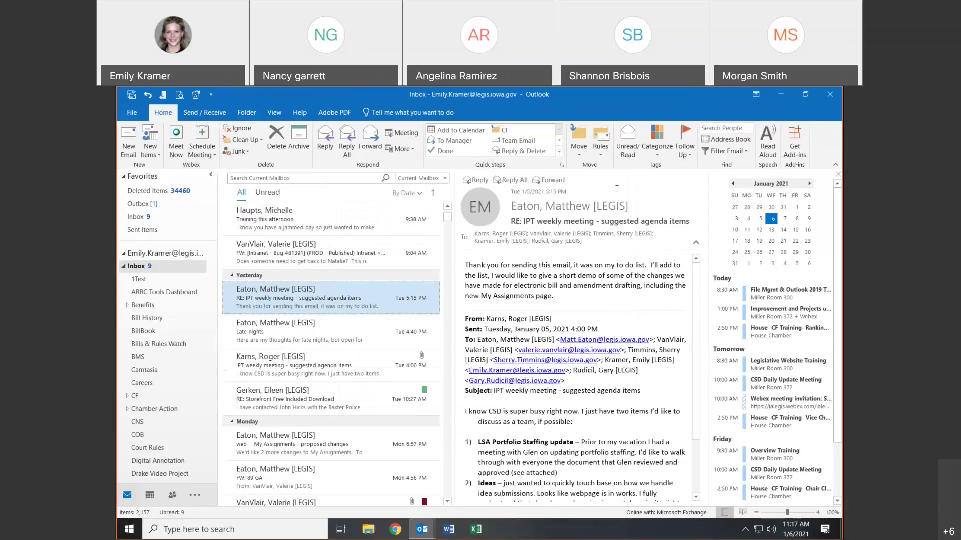
left_click(599, 132)
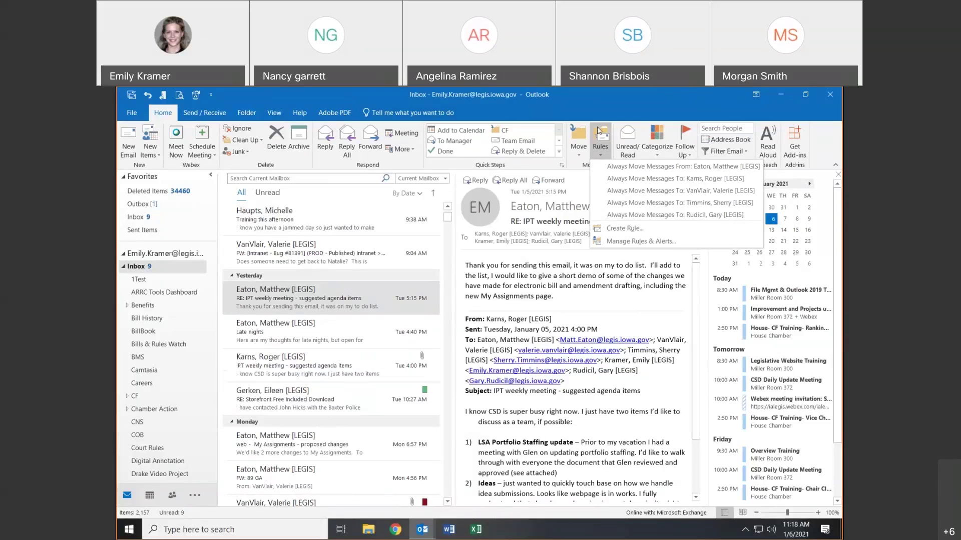
left_click(604, 134)
left_click(606, 137)
left_click(631, 242)
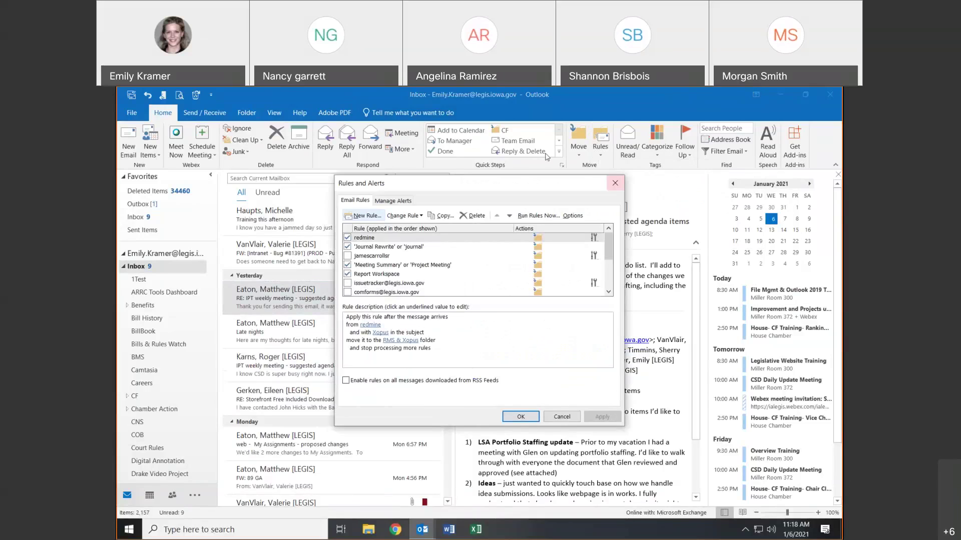
left_click(616, 182)
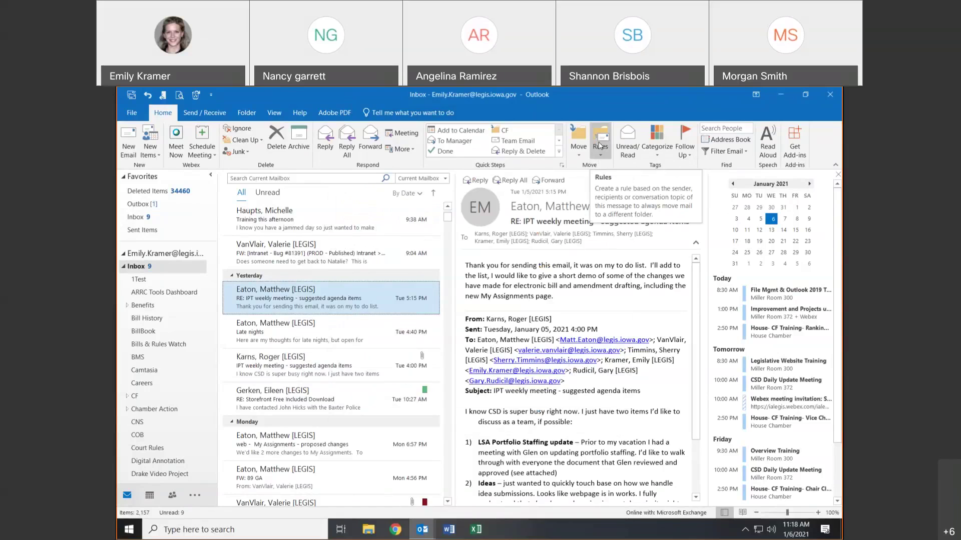
- Toggle Unread/Read until the RE: IPT weekly meeting email shows as unread
left_click(627, 143)
left_click(627, 143)
left_click(627, 145)
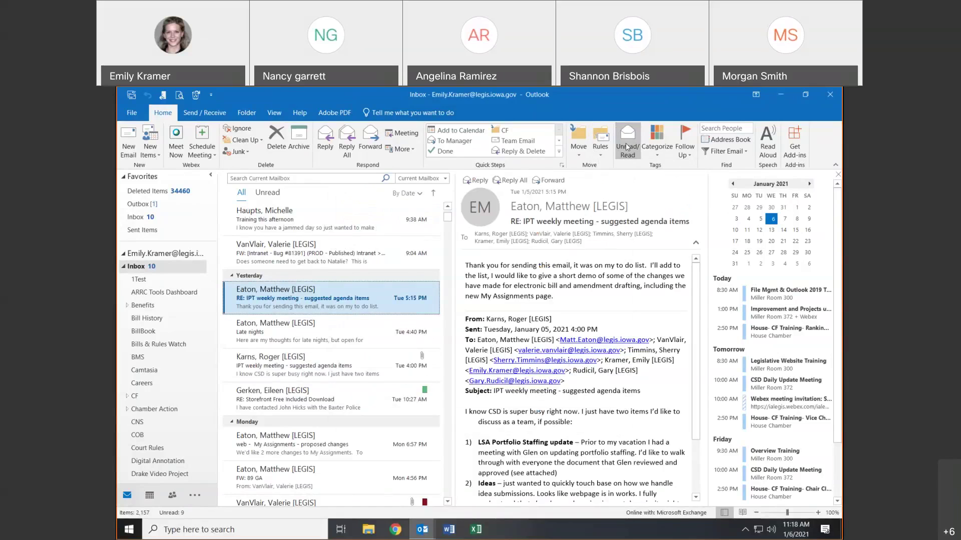
left_click(626, 145)
left_click(626, 145)
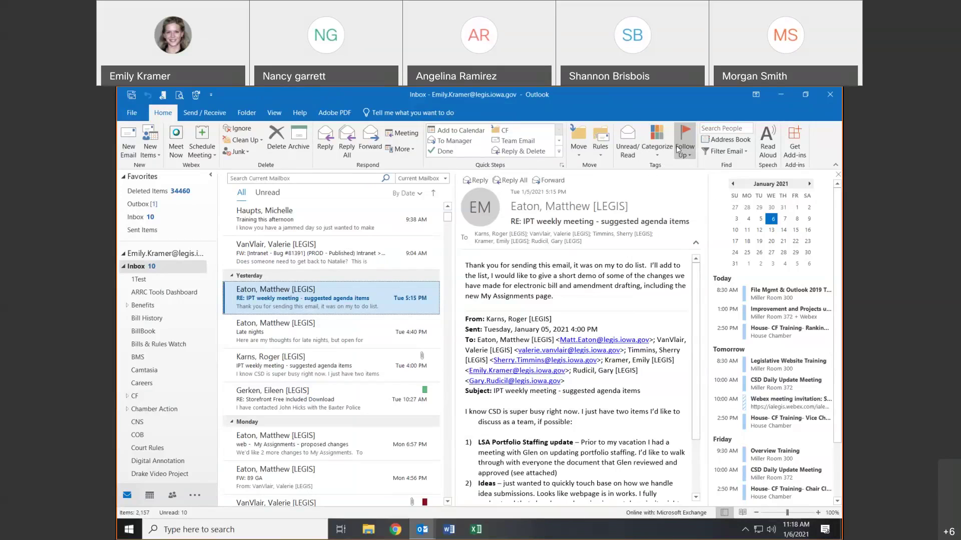
left_click(717, 140)
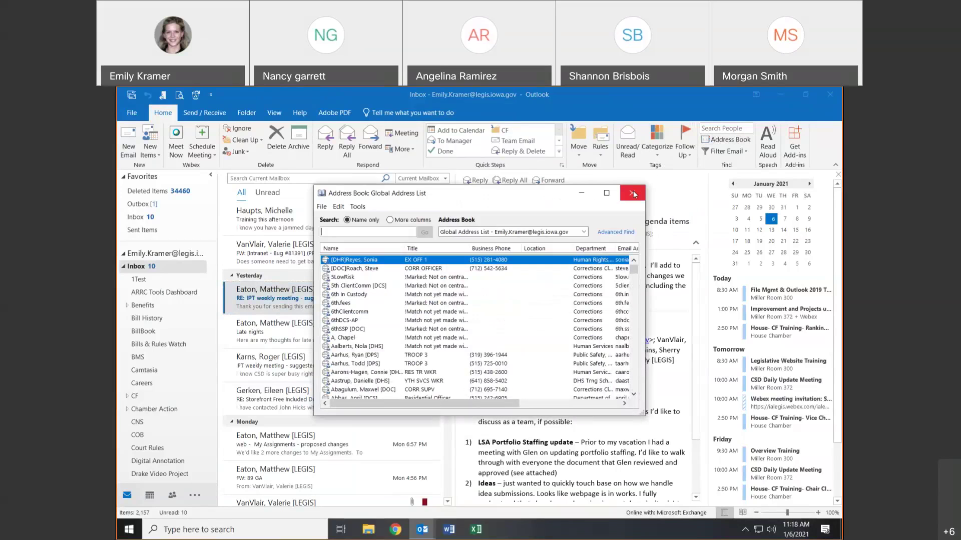
left_click(631, 193)
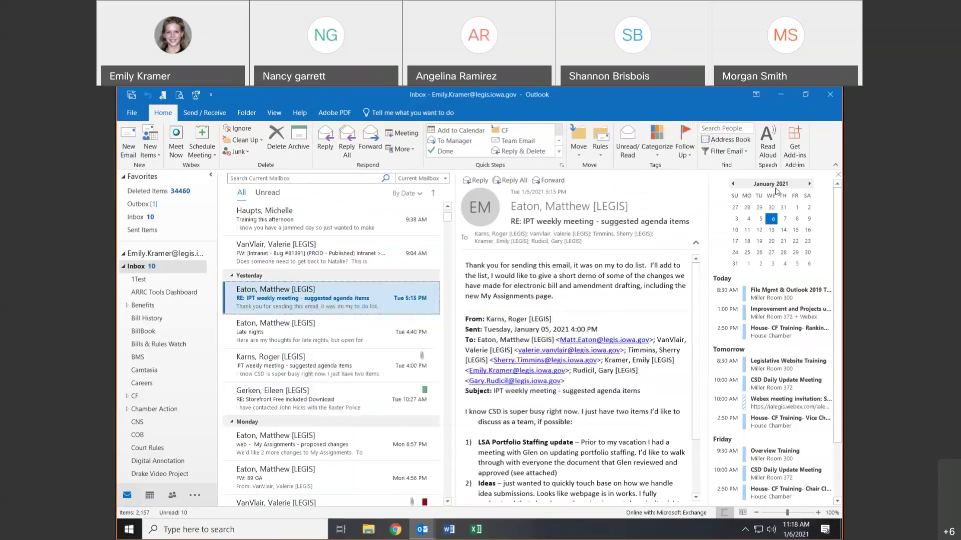
left_click(725, 151)
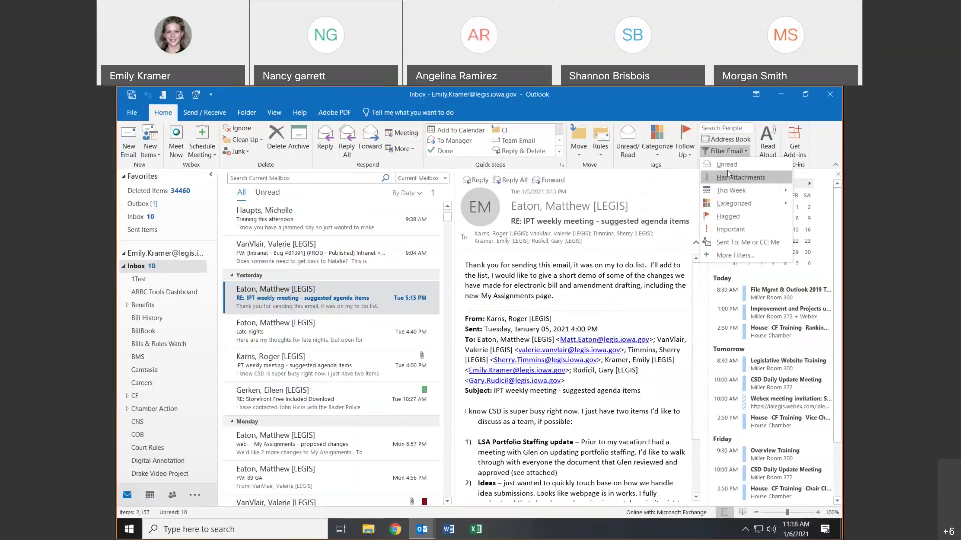
left_click(738, 233)
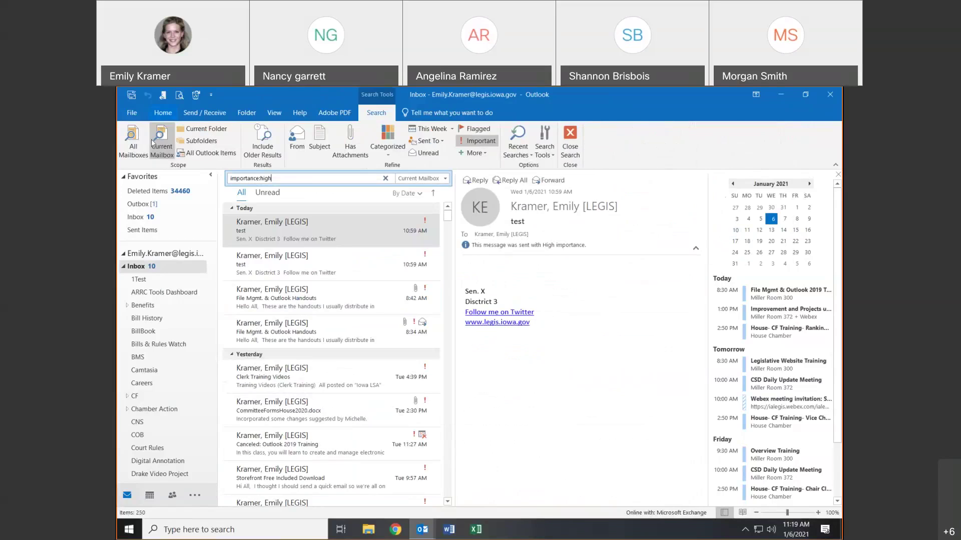
left_click(385, 179)
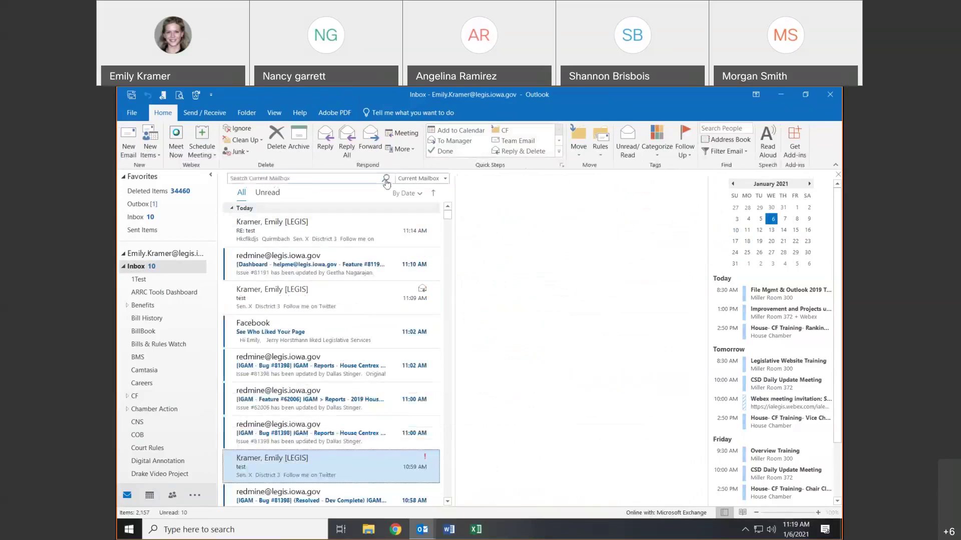
left_click(706, 129)
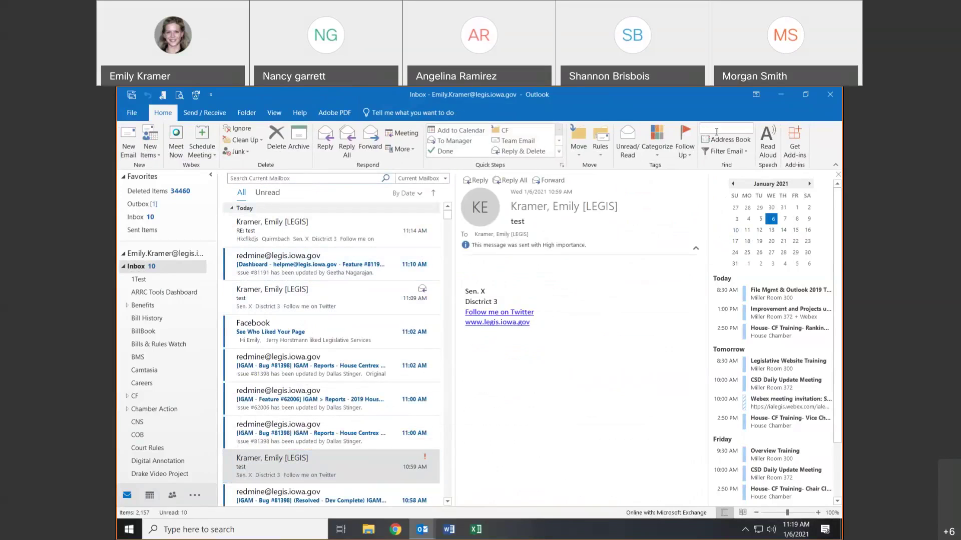
type("bugs")
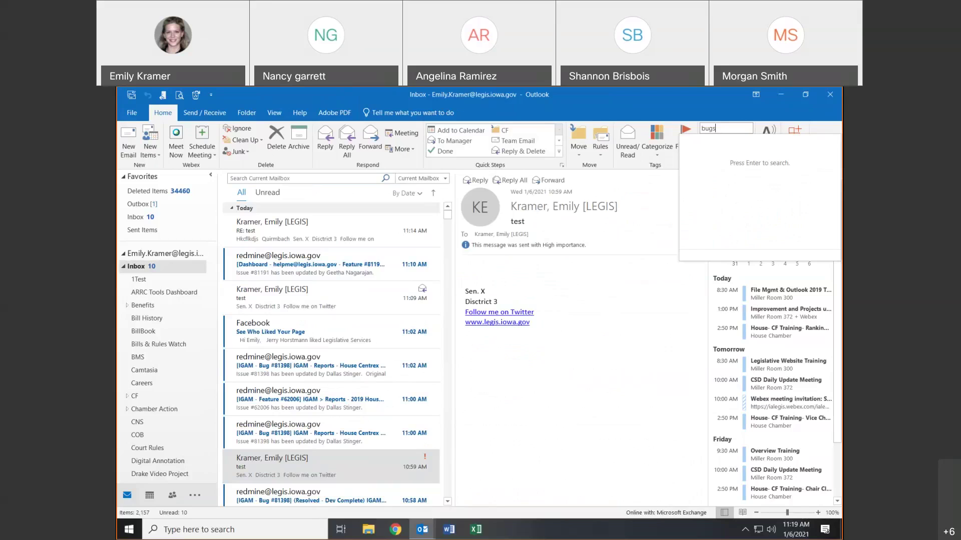
key("BackSpace")
key("BackSpace")
key("BackSpace")
key("BackSpace")
type("adam")
key("Return")
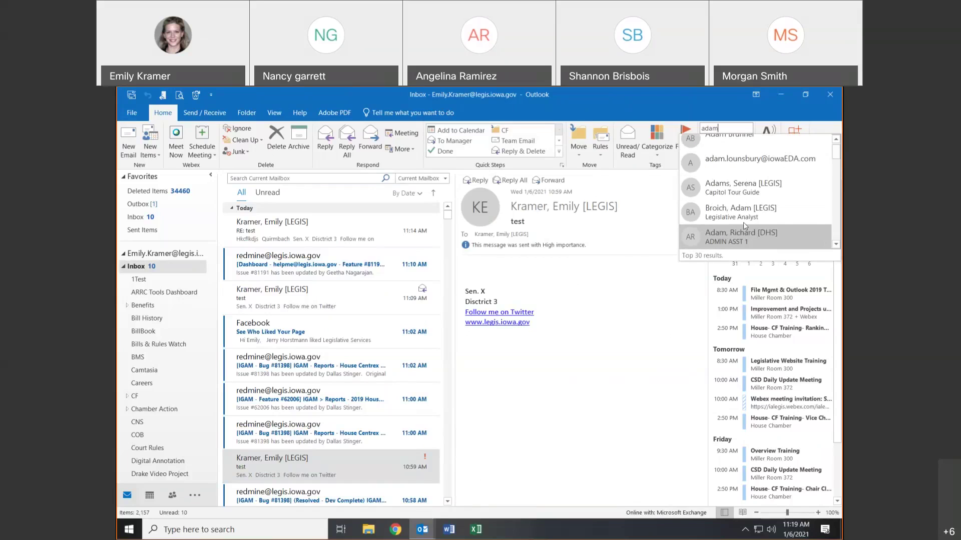
scroll(743, 222, "up", 1)
scroll(836, 157, "down", 3)
scroll(830, 145, "up", 3)
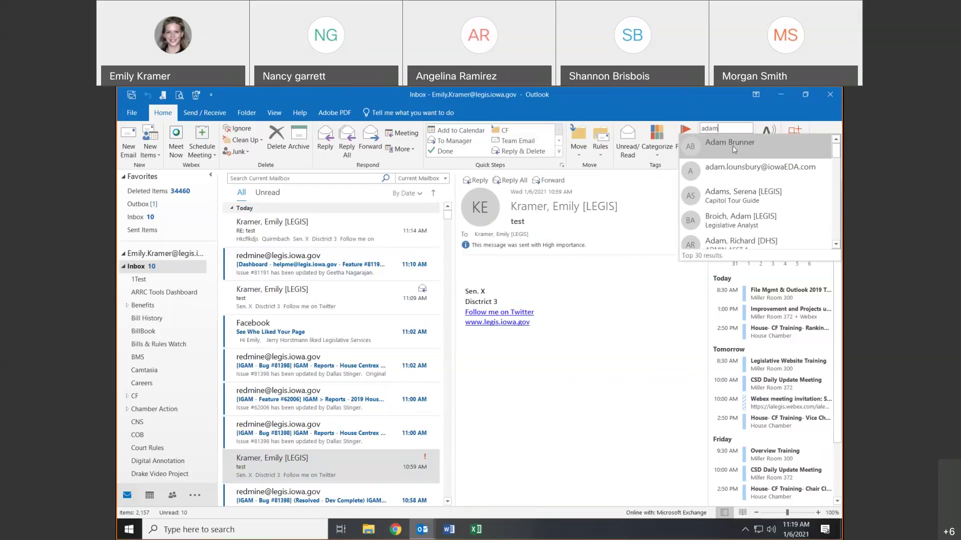
left_click(732, 124)
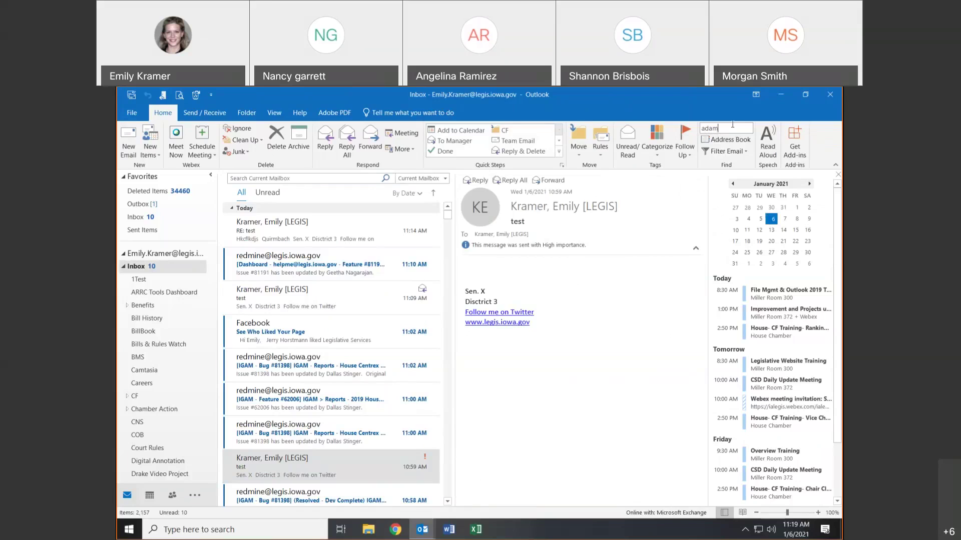
left_click(733, 124)
key("BackSpace")
key("BackSpace")
key("BackSpace")
key("BackSpace")
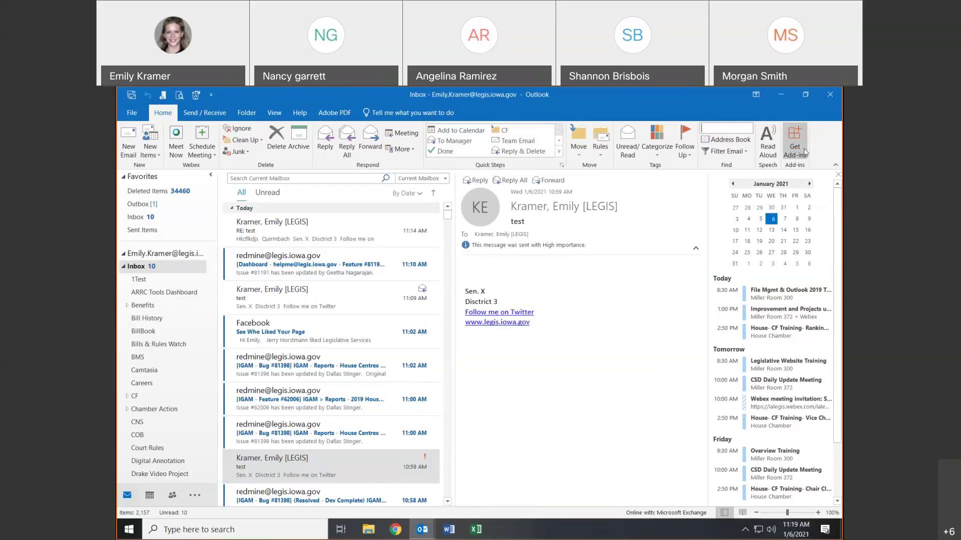
- Check Send / Receive progress, then bring up the Folder commands
left_click(211, 112)
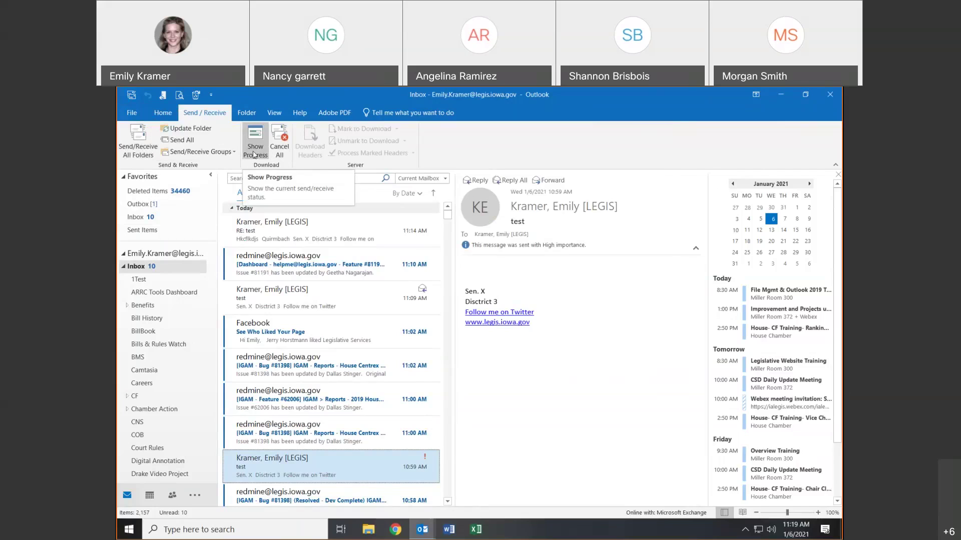
left_click(254, 154)
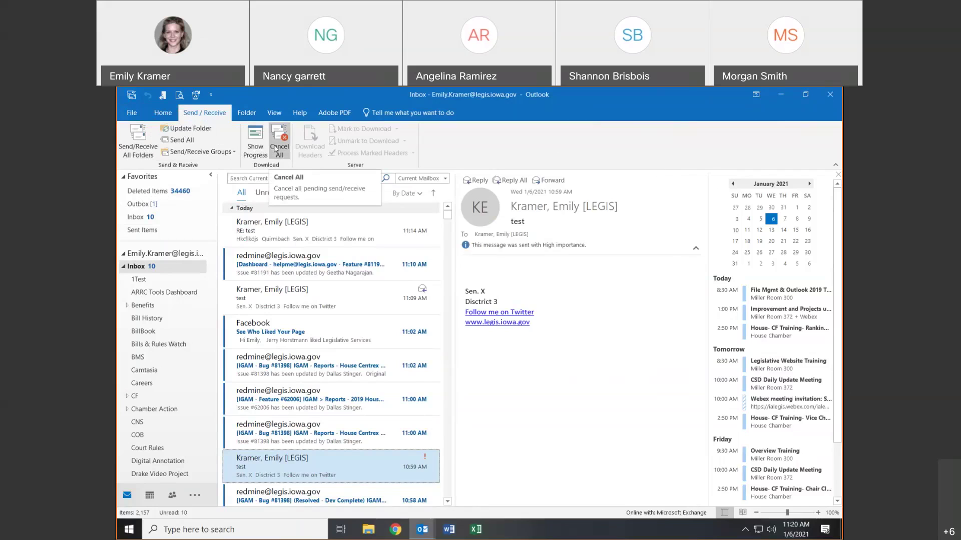
left_click(252, 112)
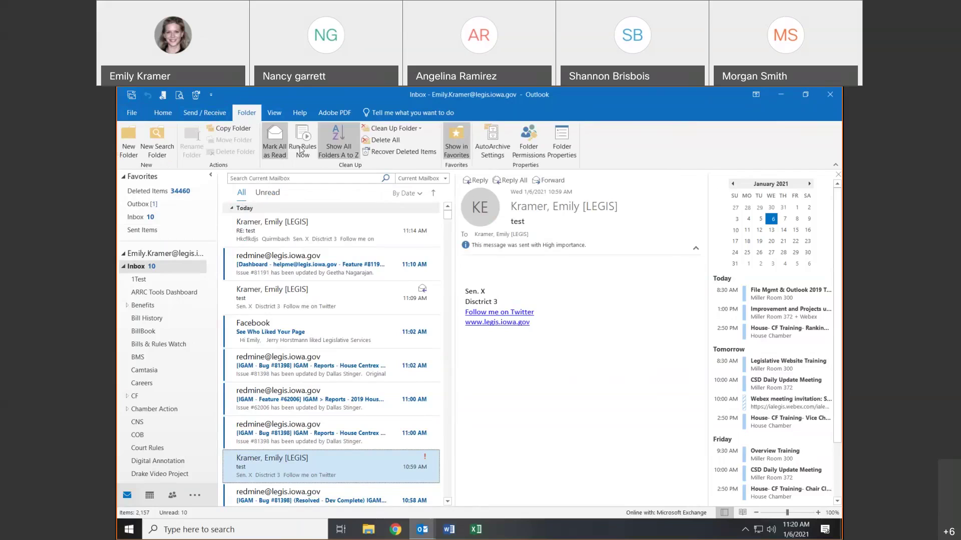
right_click(141, 270)
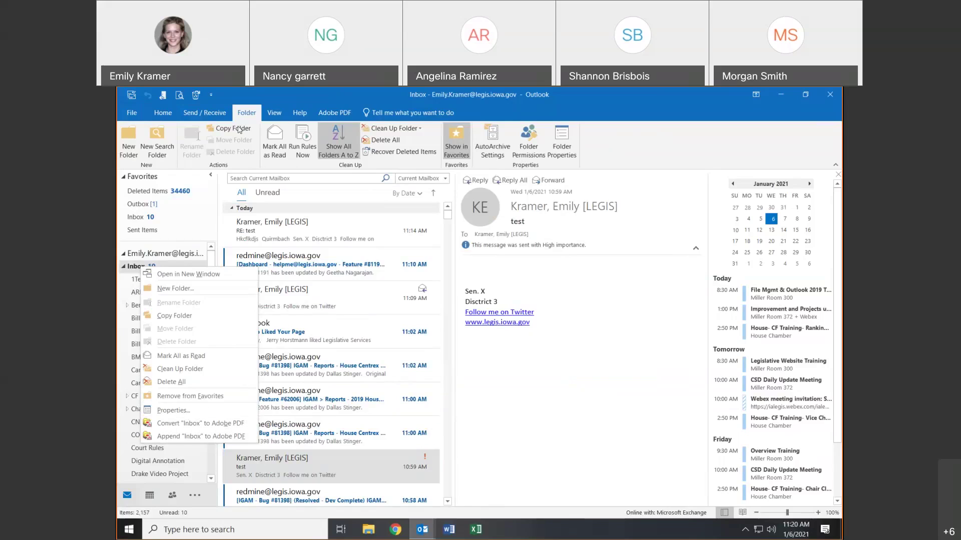
left_click(136, 270)
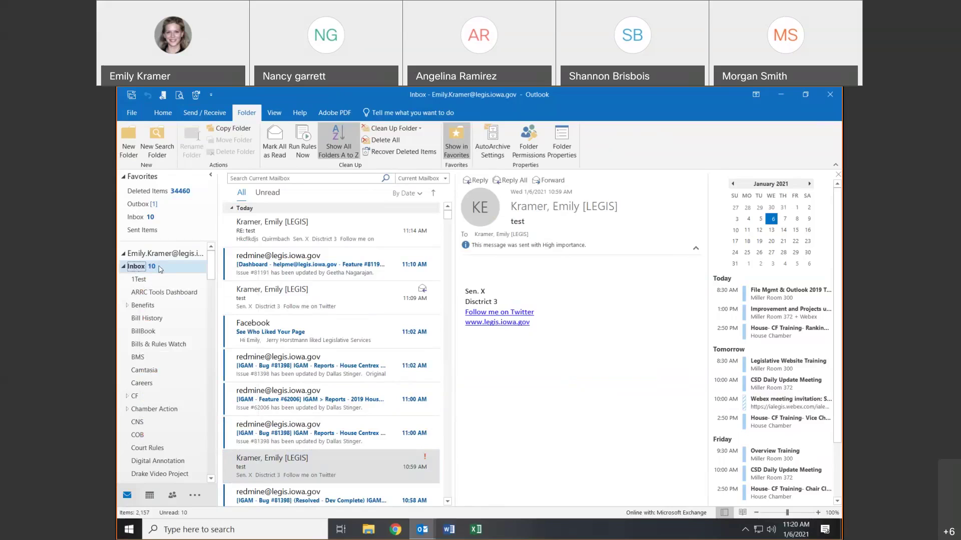
left_click(143, 280)
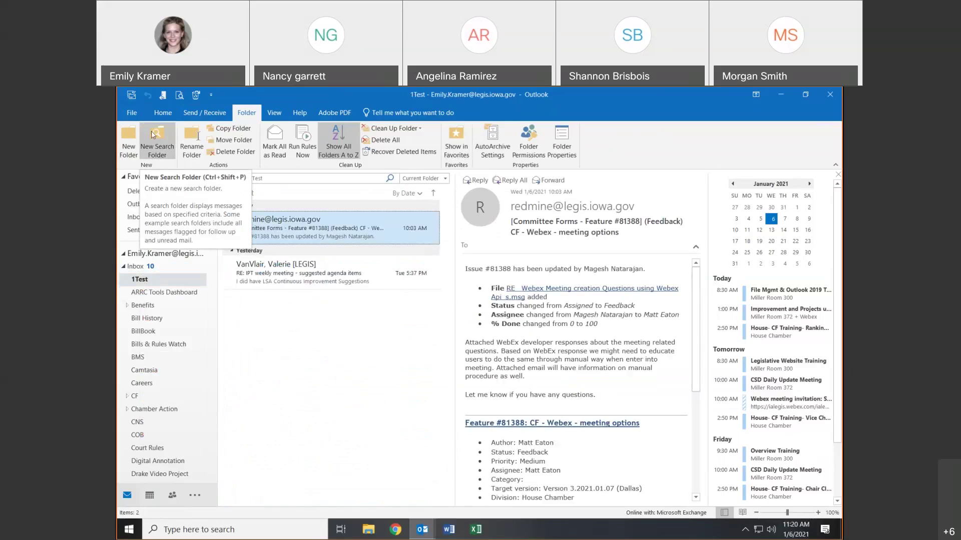
left_click(194, 136)
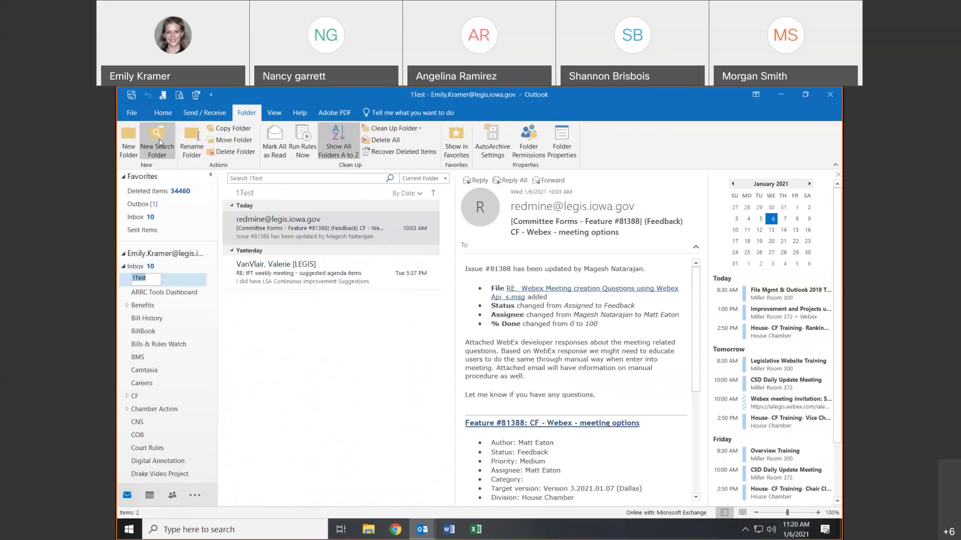
left_click(304, 334)
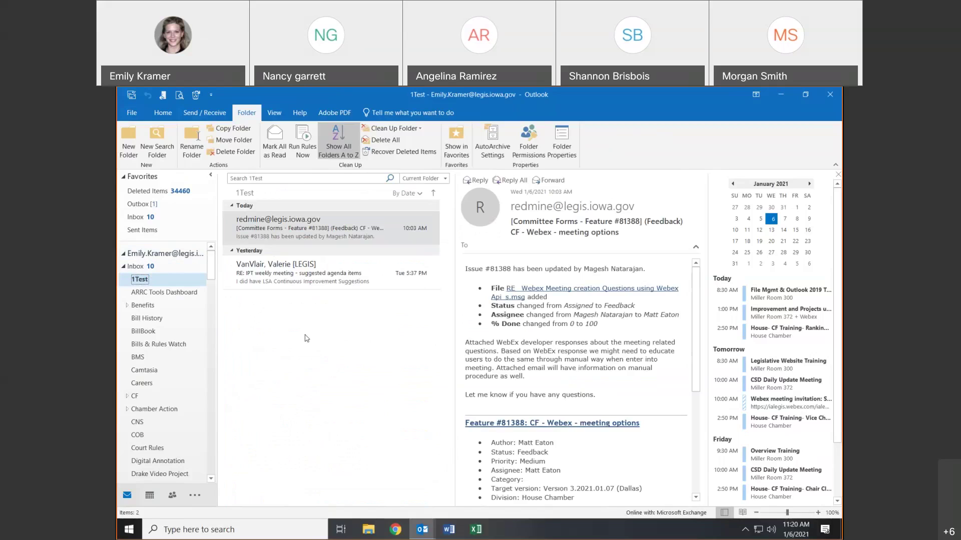
left_click(135, 279)
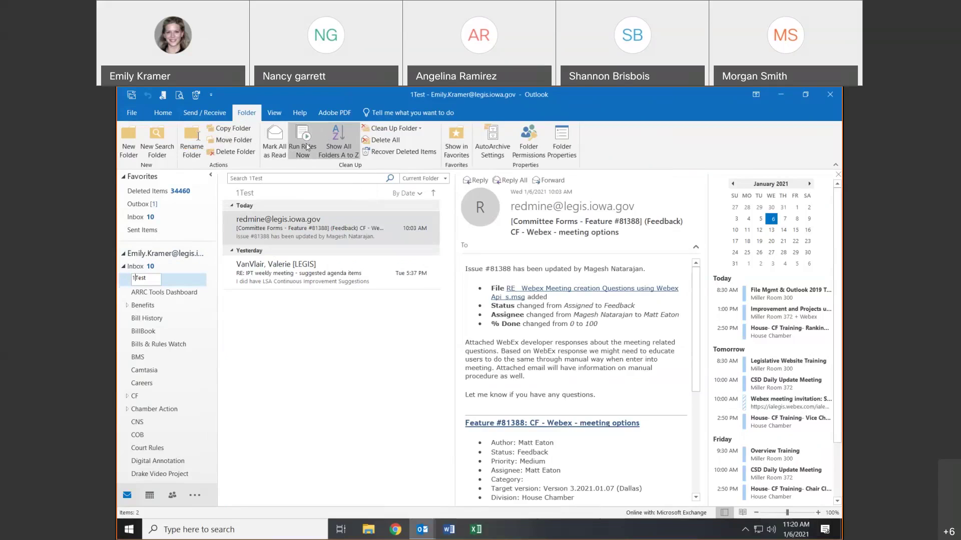
left_click(141, 266)
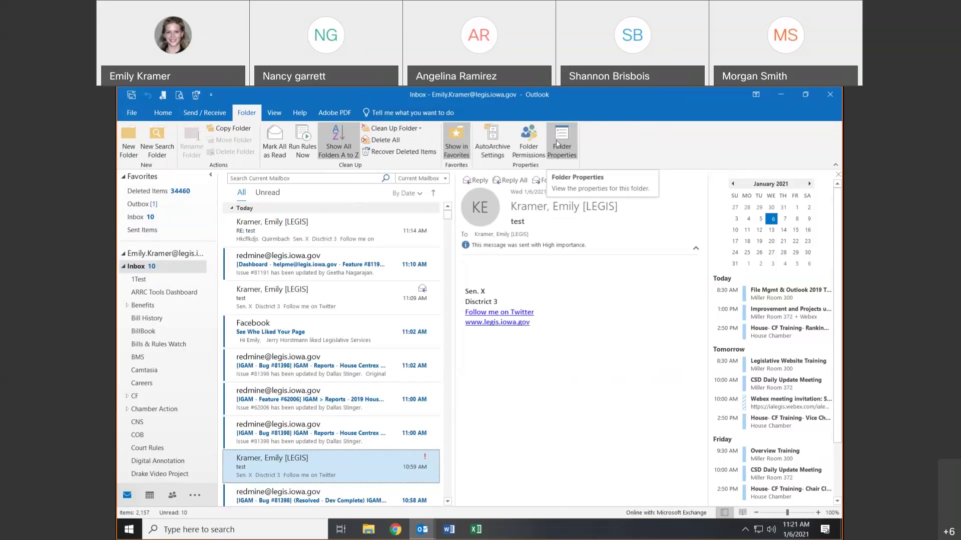
left_click(275, 113)
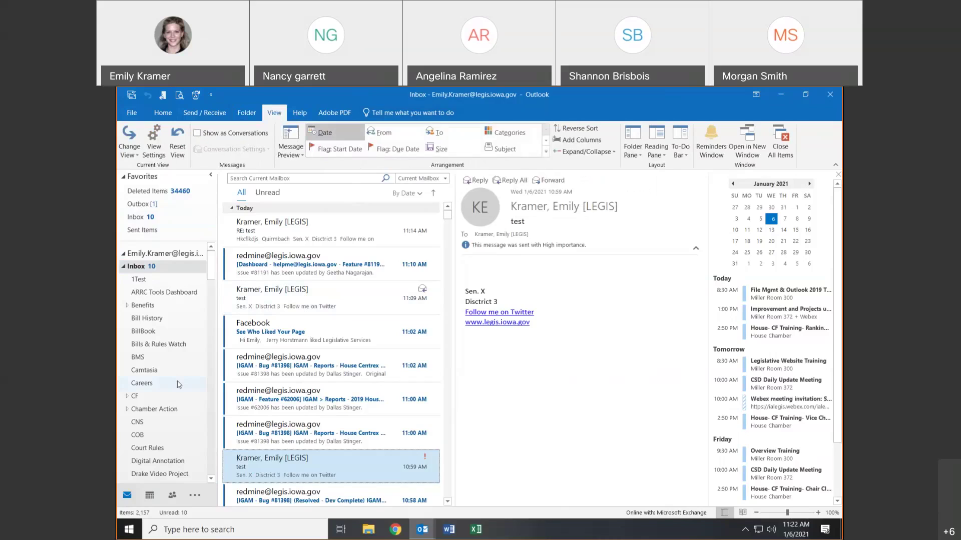
- Switch the message list view to Single, then back to Compact
left_click(137, 153)
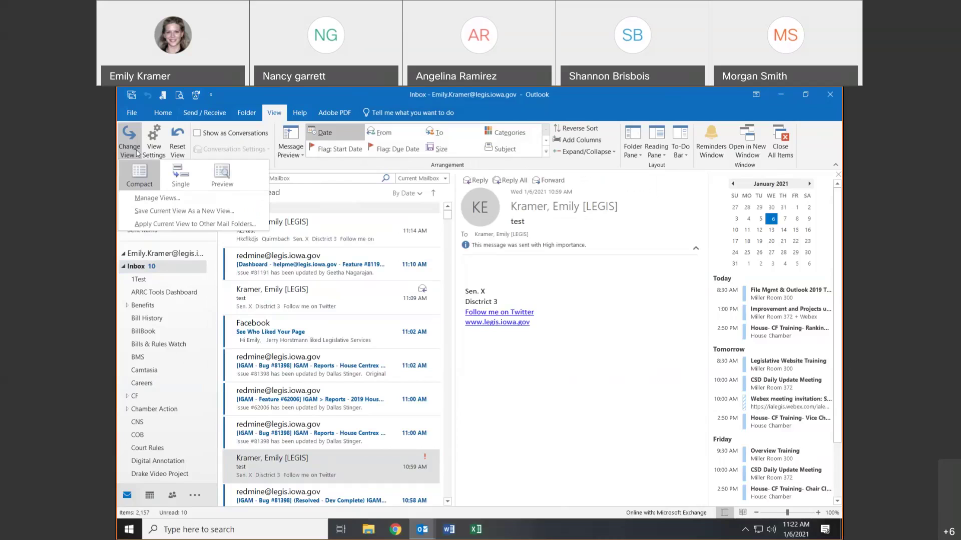
left_click(198, 178)
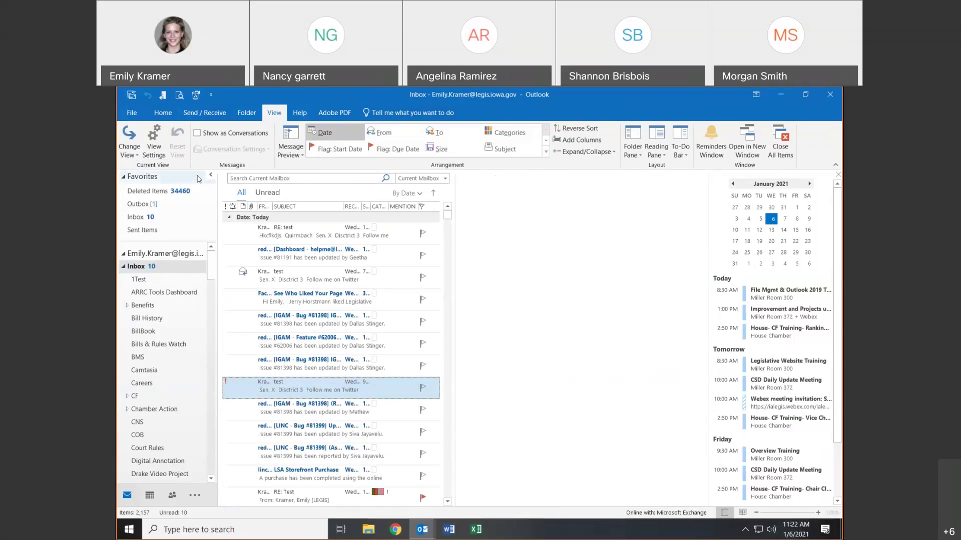
left_click(131, 150)
left_click(145, 170)
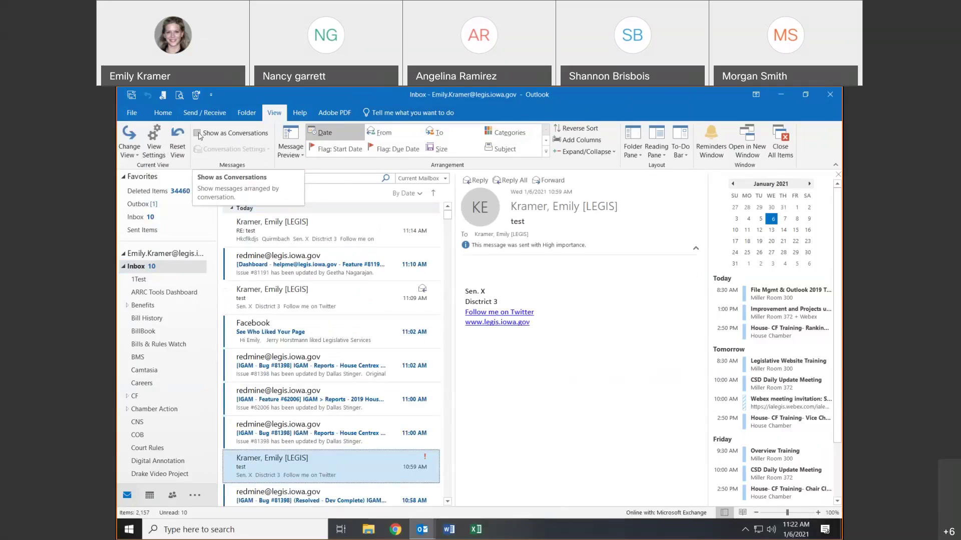
- Set message previews to 2 lines for this folder only
left_click(290, 146)
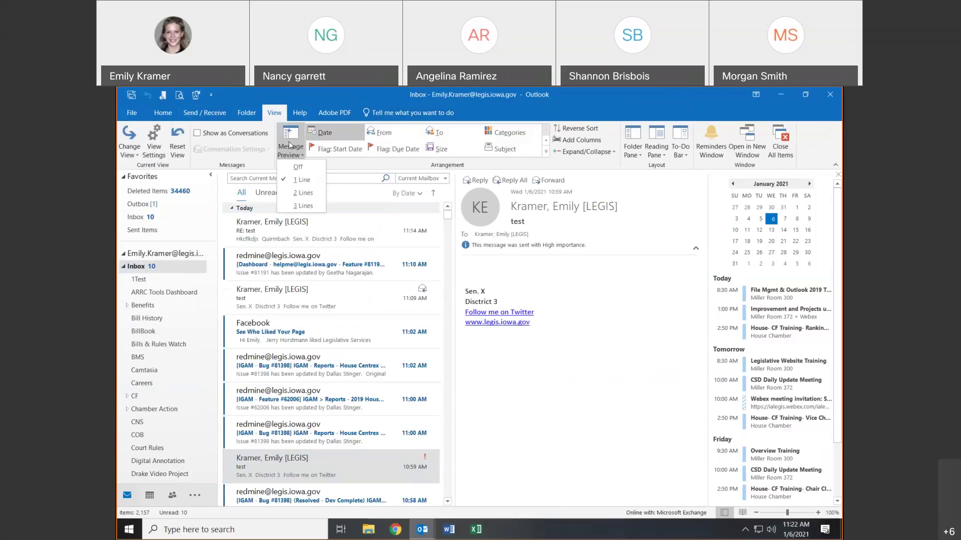
left_click(300, 192)
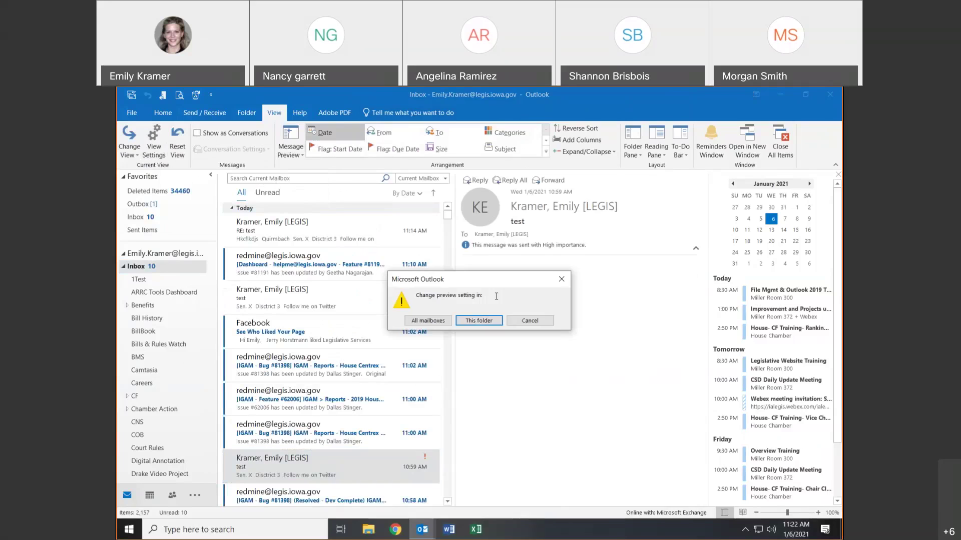
left_click(473, 321)
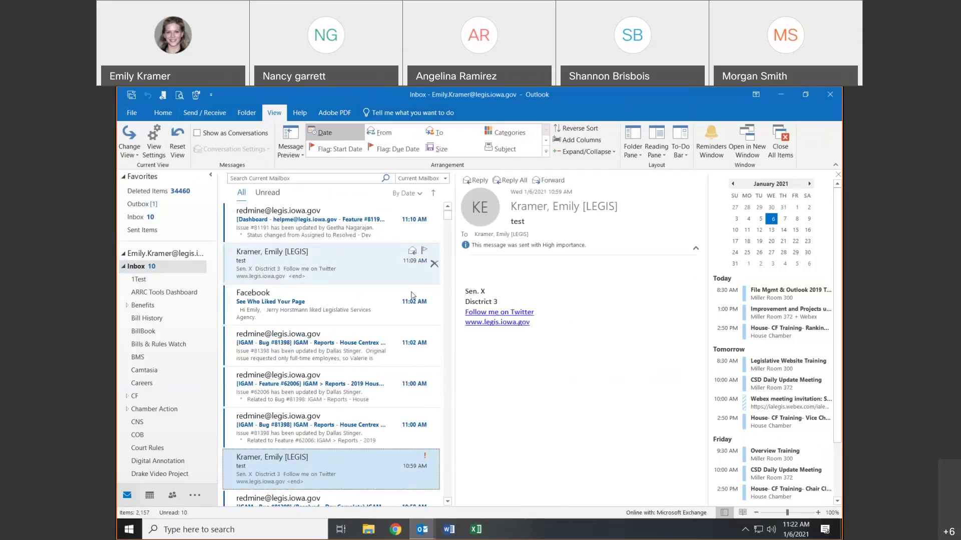
left_click(298, 147)
left_click(298, 146)
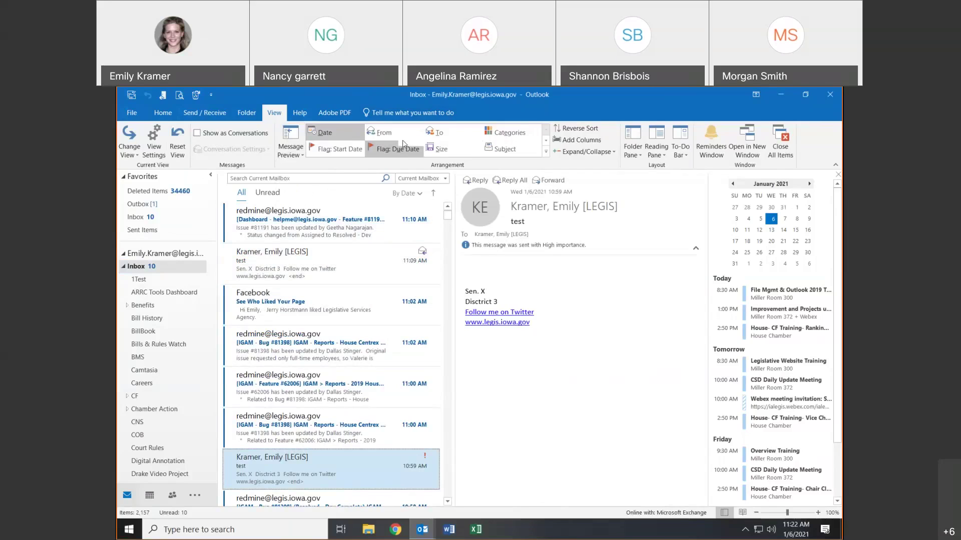
- Look through the arrangement options and Show Columns dialog, closing both without changes
left_click(406, 193)
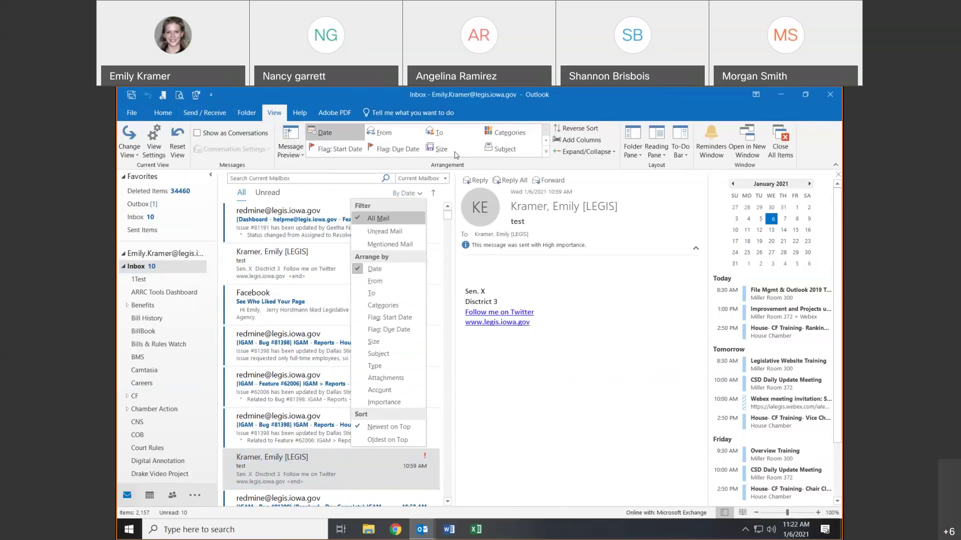
left_click(510, 269)
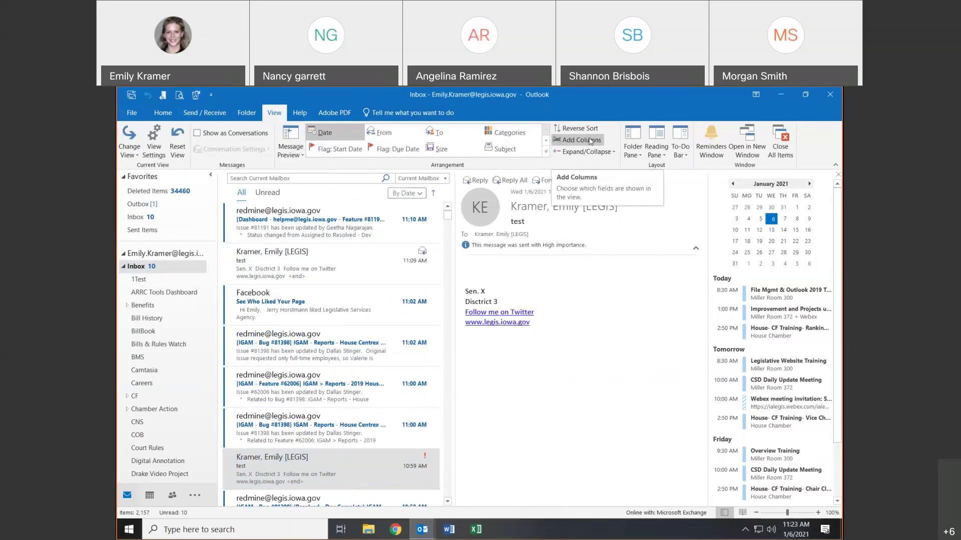
left_click(590, 140)
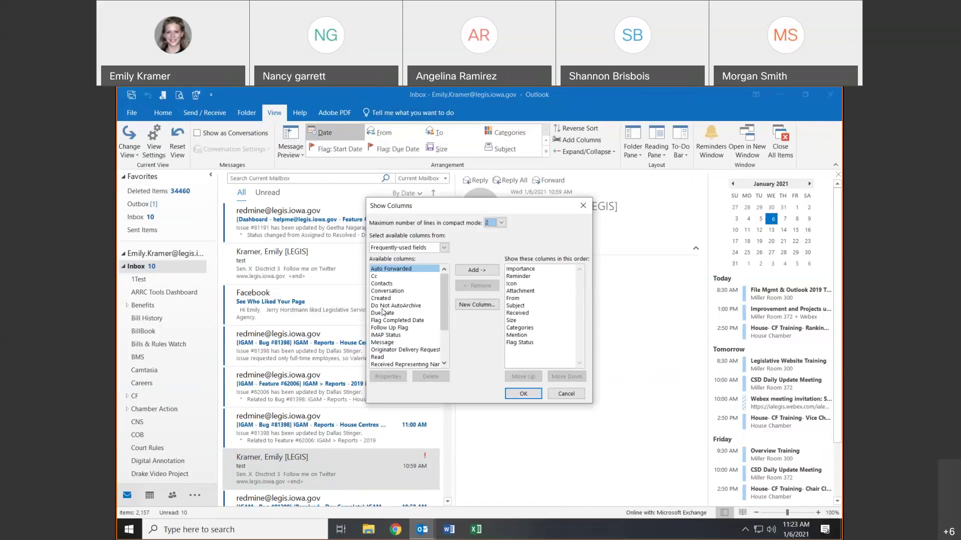
left_click(386, 321)
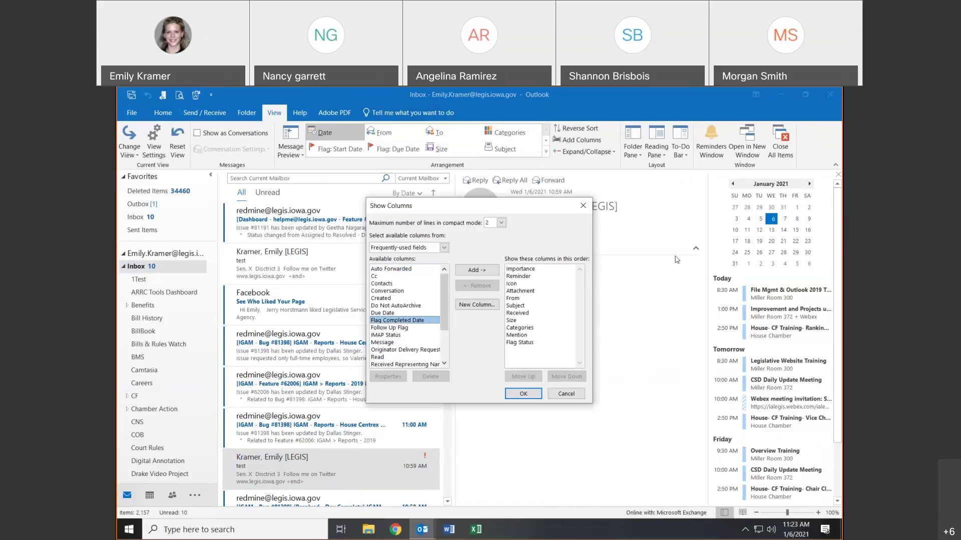
left_click(583, 206)
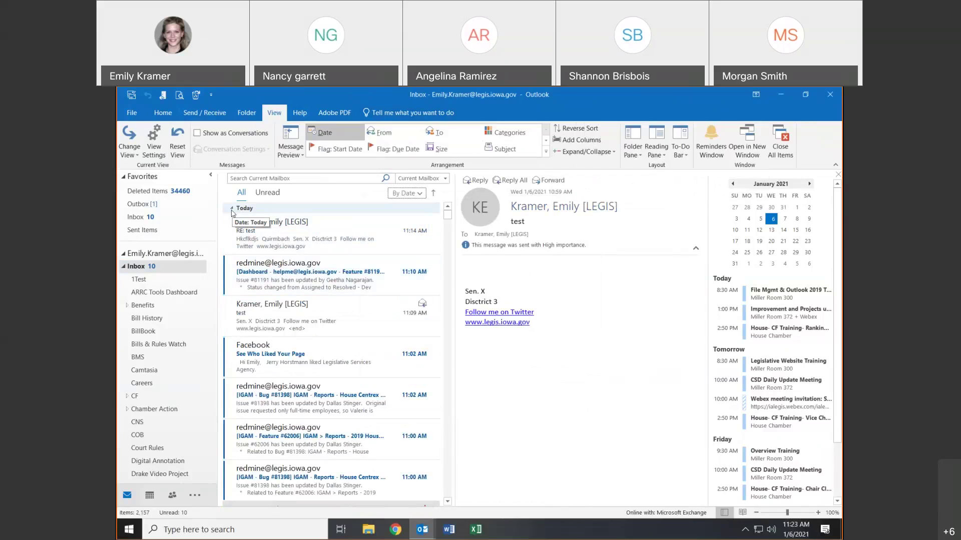
left_click(231, 209)
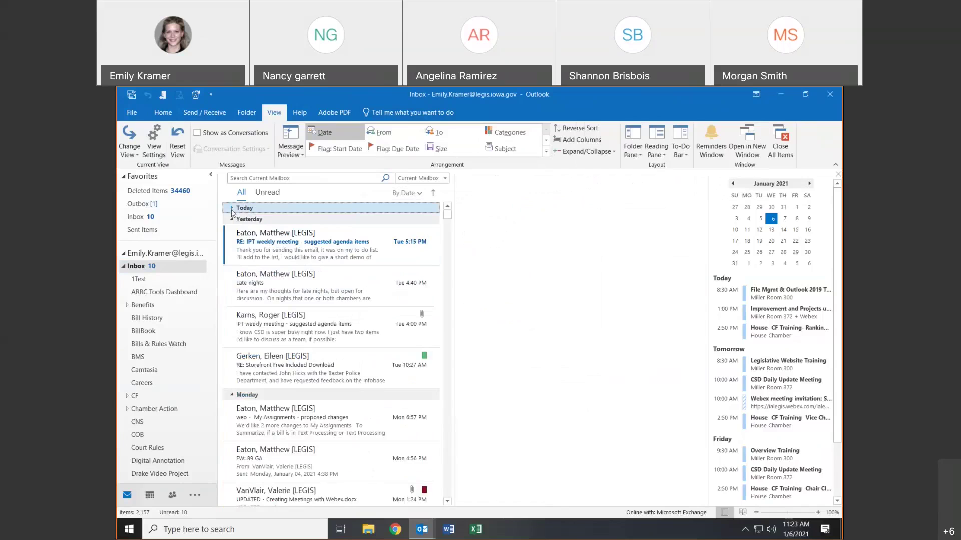
left_click(232, 209)
left_click(232, 210)
left_click(232, 209)
left_click(232, 210)
left_click(232, 210)
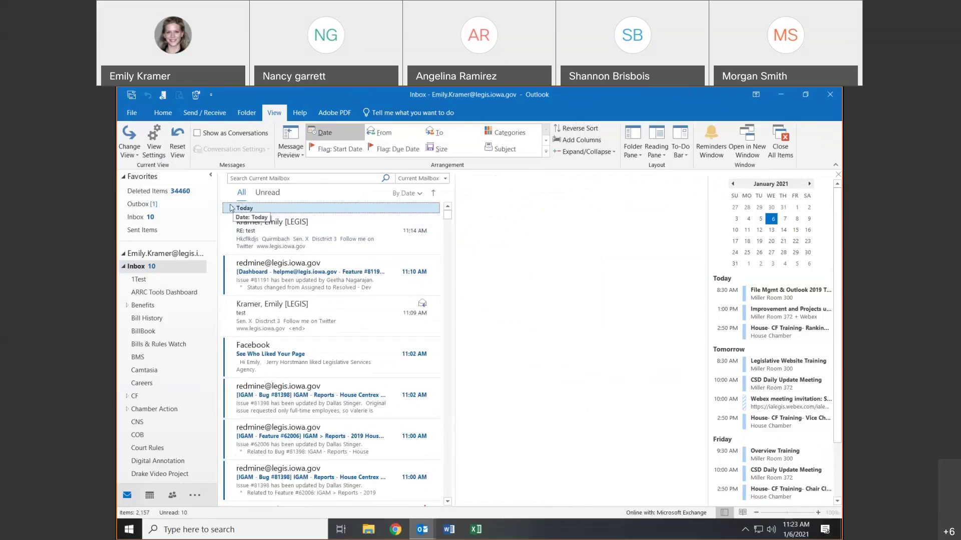
left_click(124, 267)
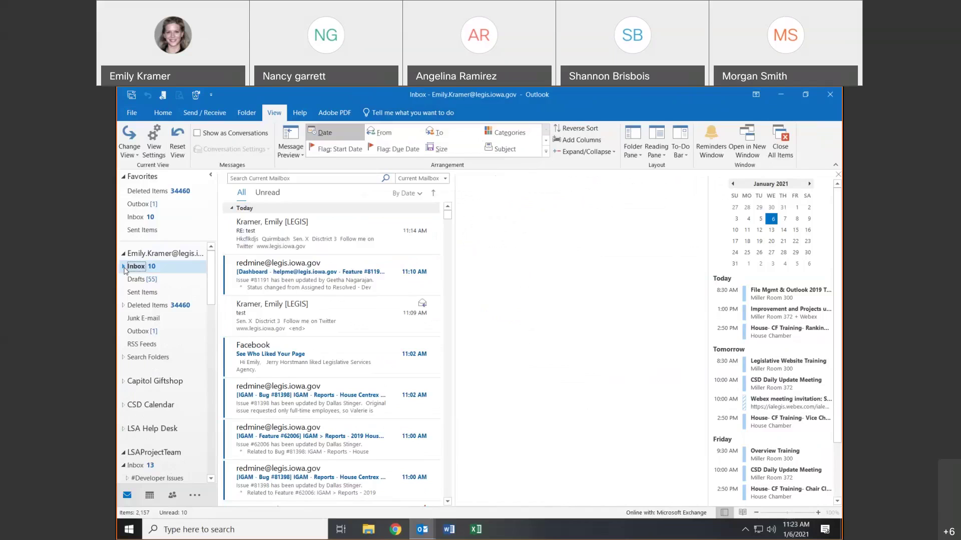
left_click(123, 267)
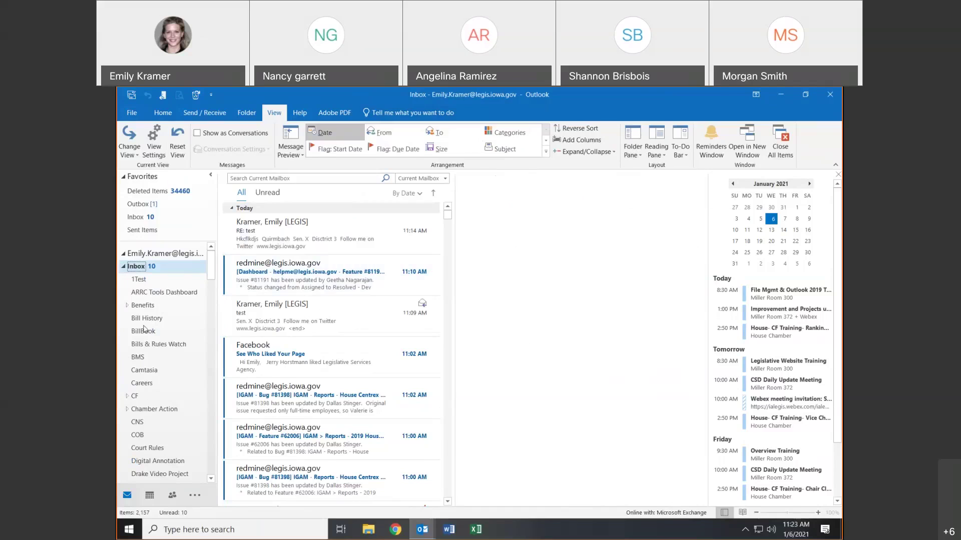
left_click(211, 175)
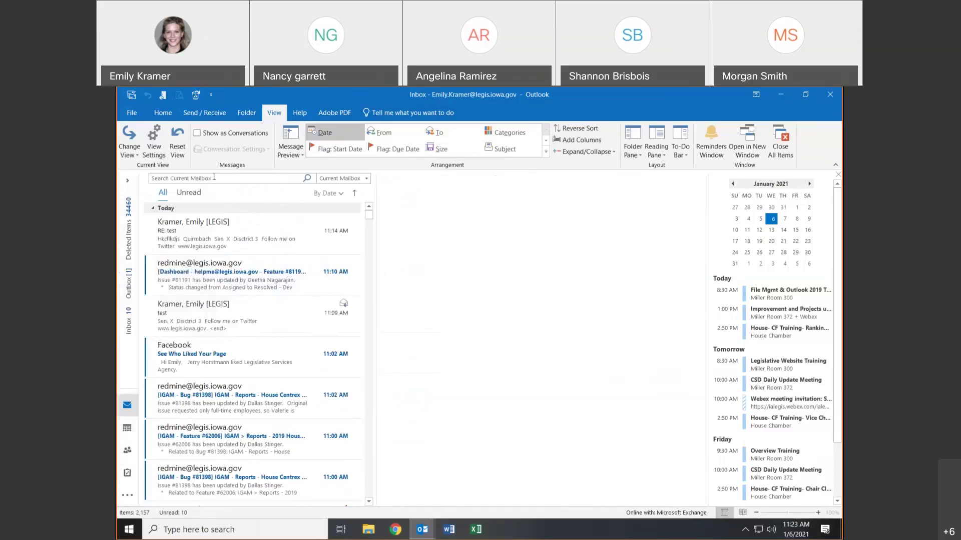
left_click(640, 156)
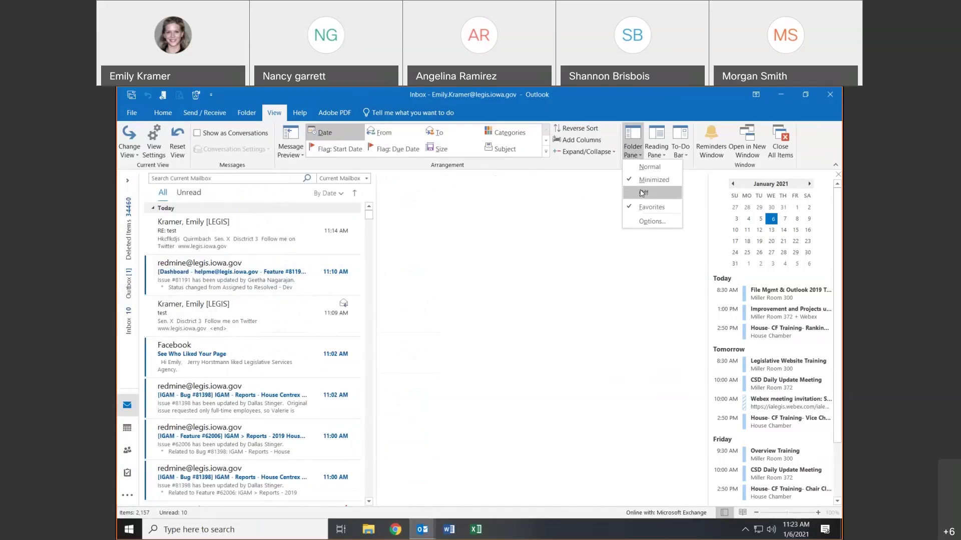
left_click(127, 181)
left_click(127, 180)
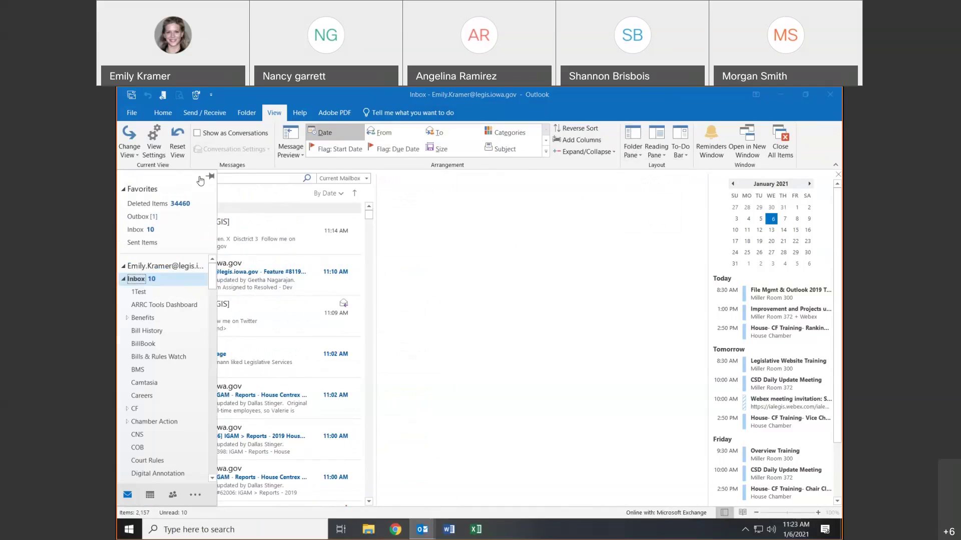
left_click(210, 177)
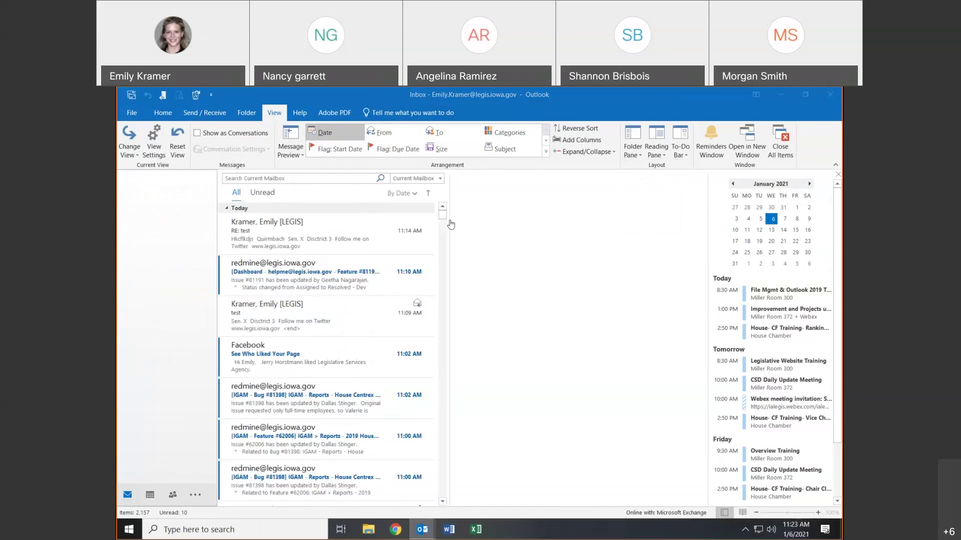
left_click(655, 150)
left_click(652, 184)
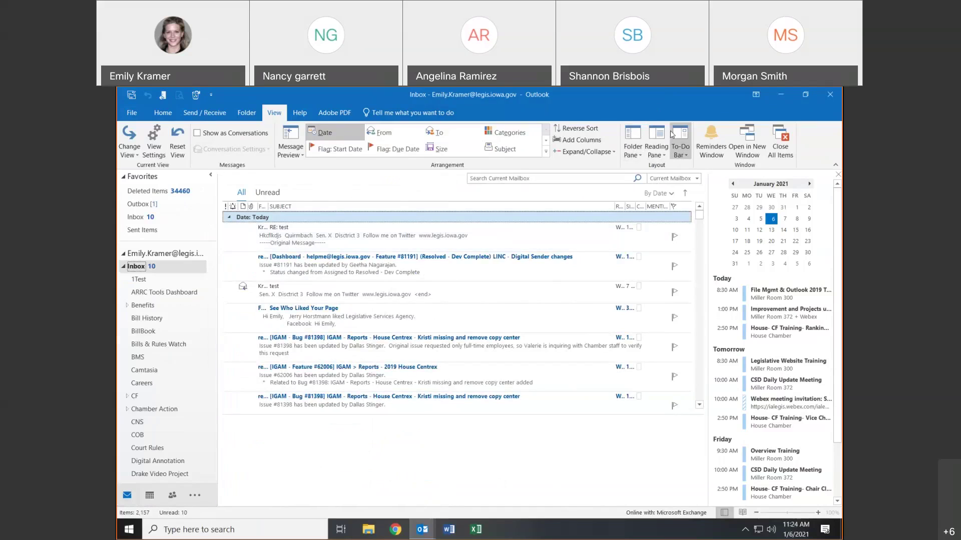
left_click(656, 146)
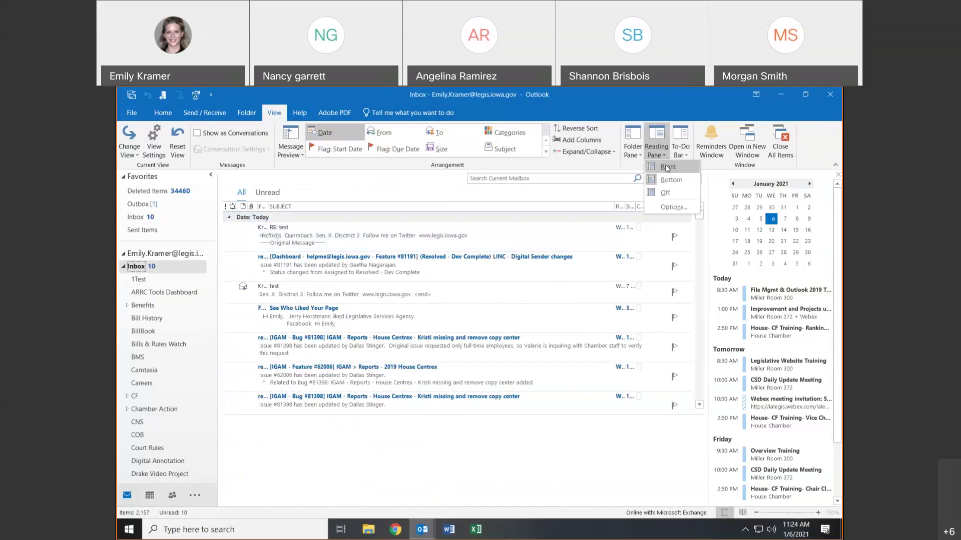
left_click(665, 167)
left_click(680, 148)
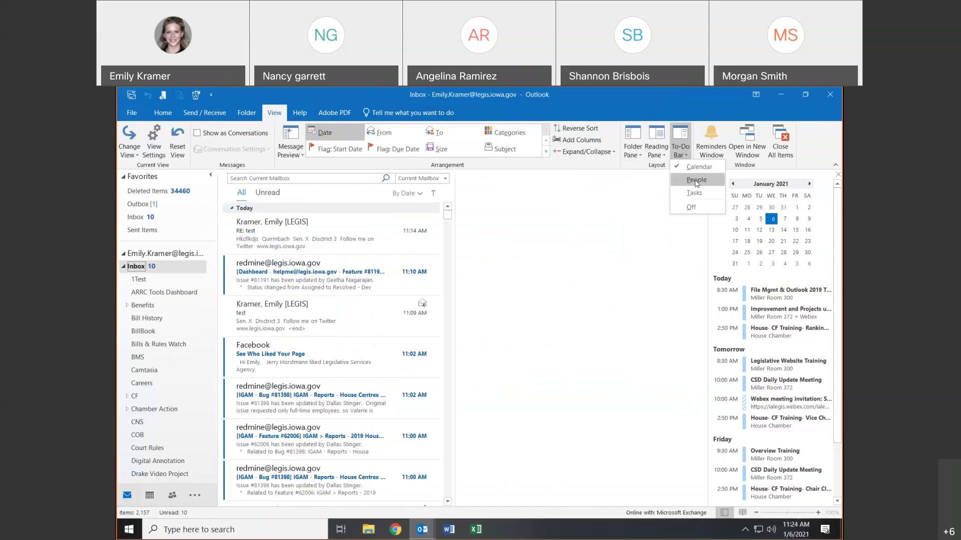
left_click(696, 181)
left_click(680, 148)
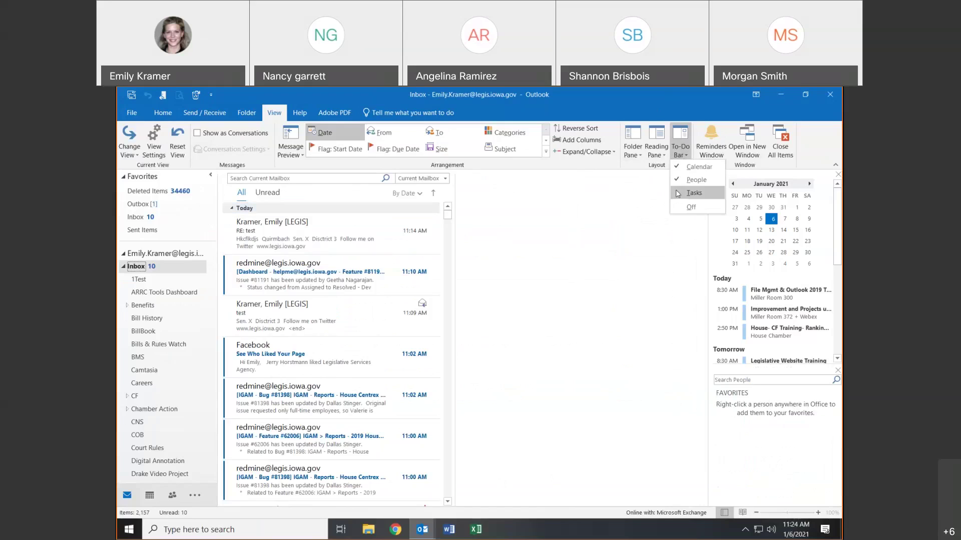
left_click(677, 194)
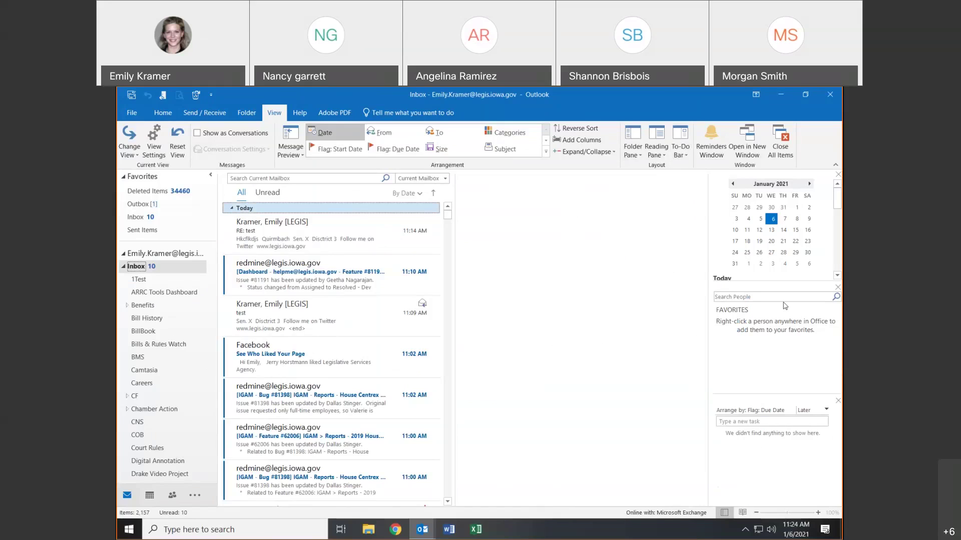
left_click(680, 149)
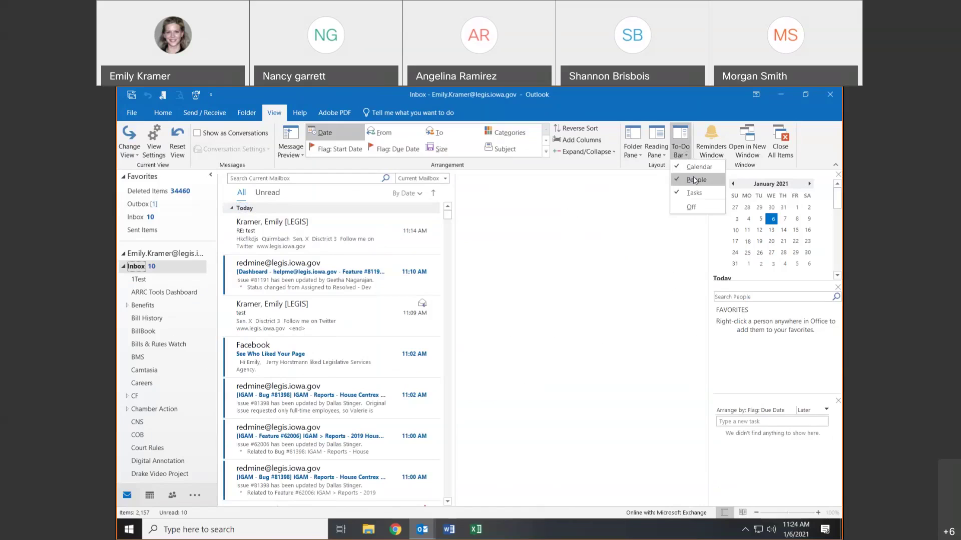
left_click(694, 180)
left_click(680, 149)
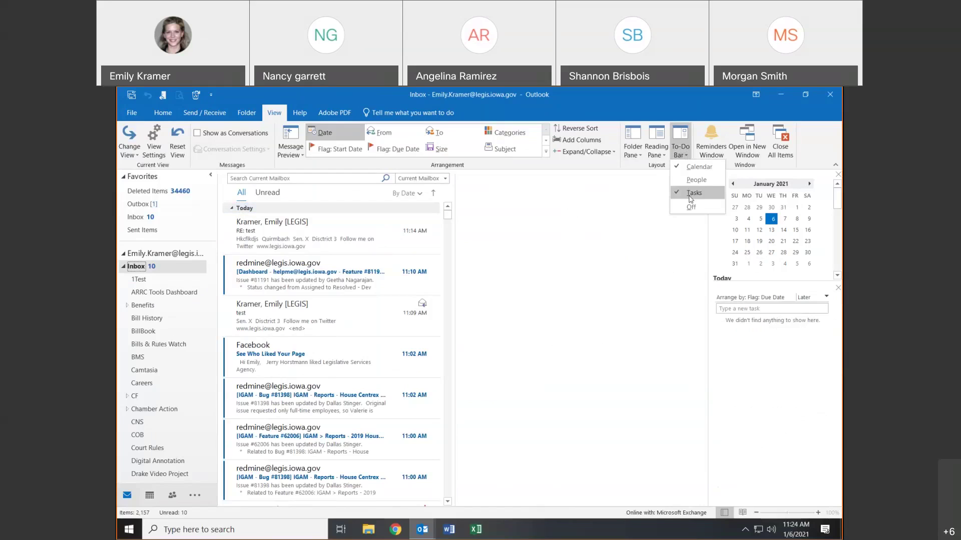
left_click(690, 194)
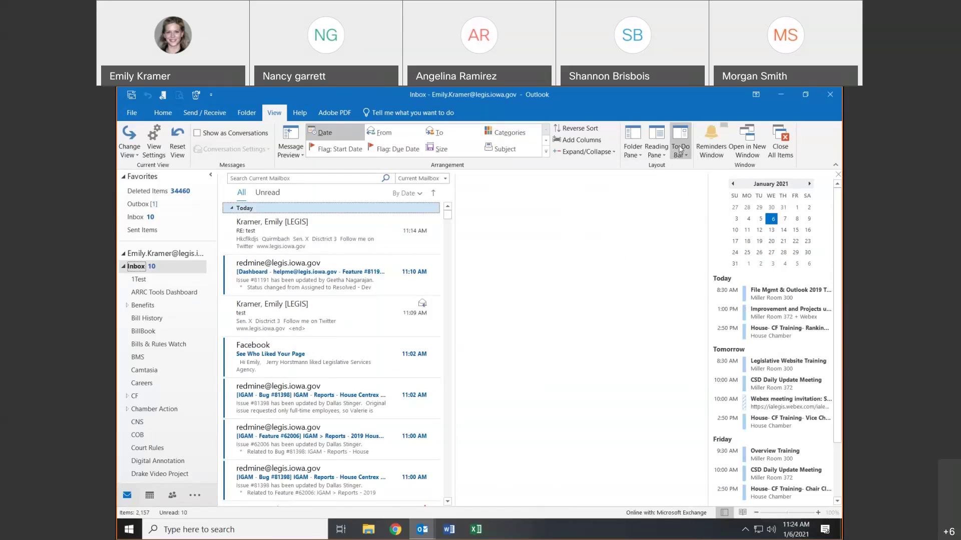
- Open and close the empty reminders window and a second Inbox window
left_click(709, 149)
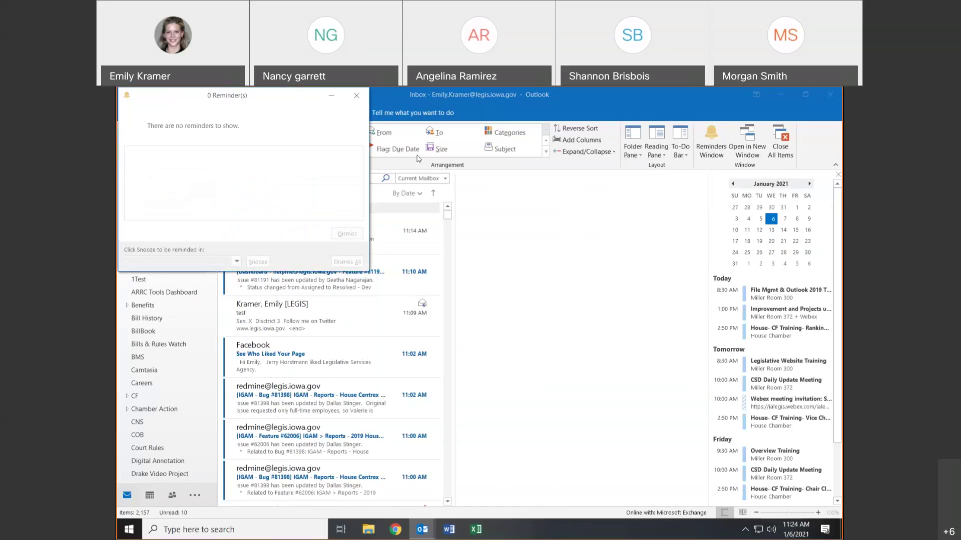
left_click(467, 155)
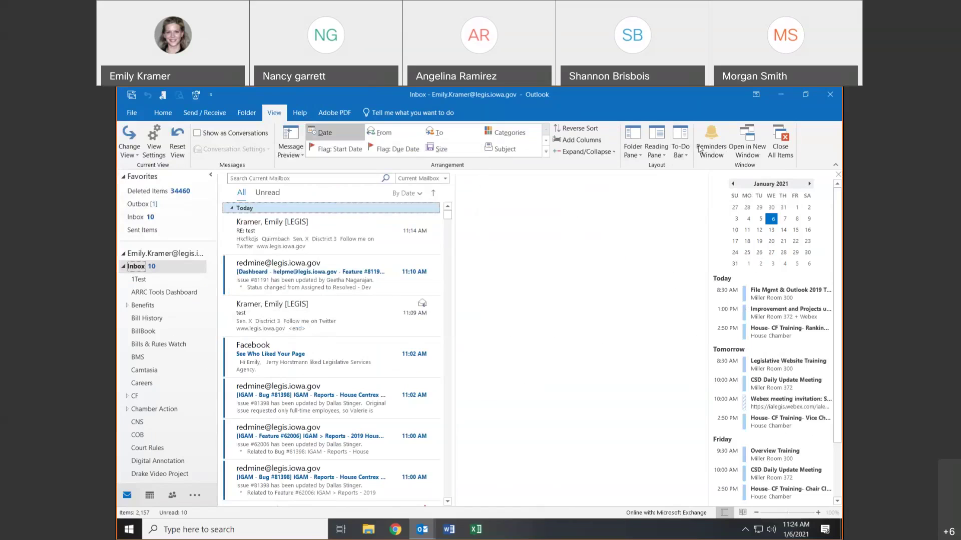
left_click(748, 151)
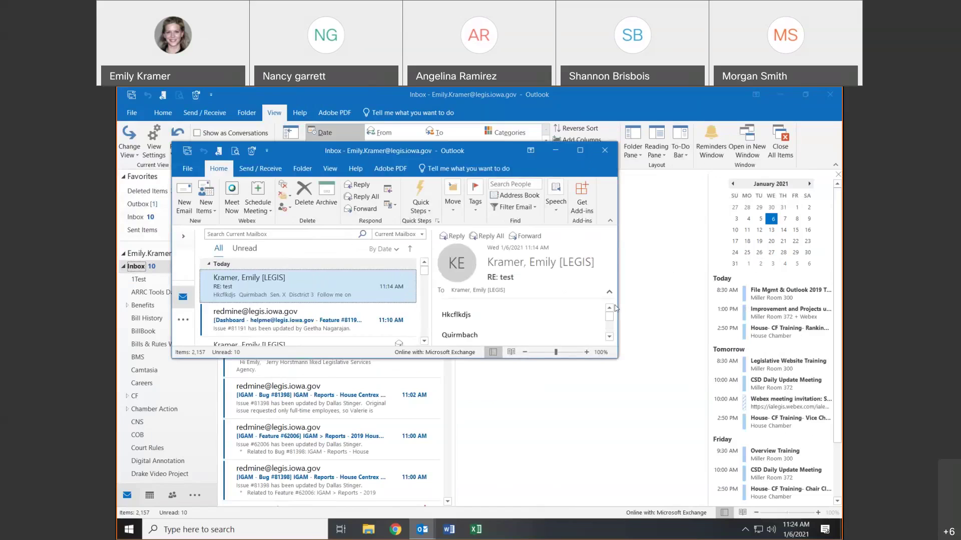
left_click(606, 150)
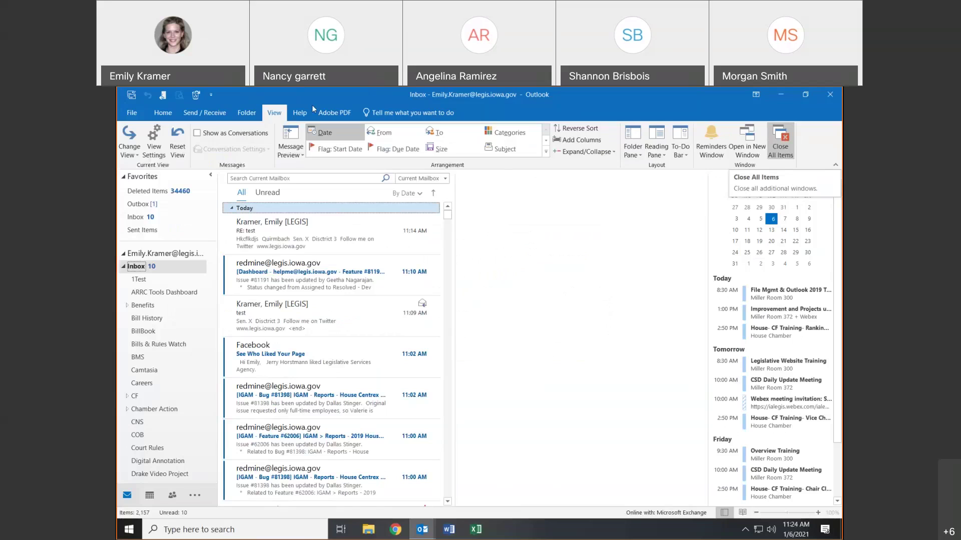
- Browse the Help and Adobe PDF commands and the Tell me box, then switch to the Calendar
left_click(293, 115)
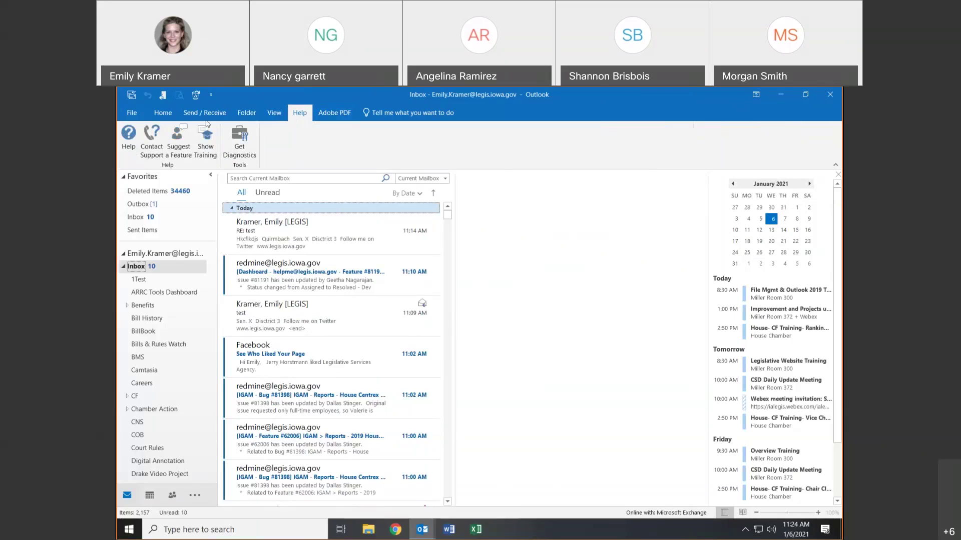
left_click(348, 114)
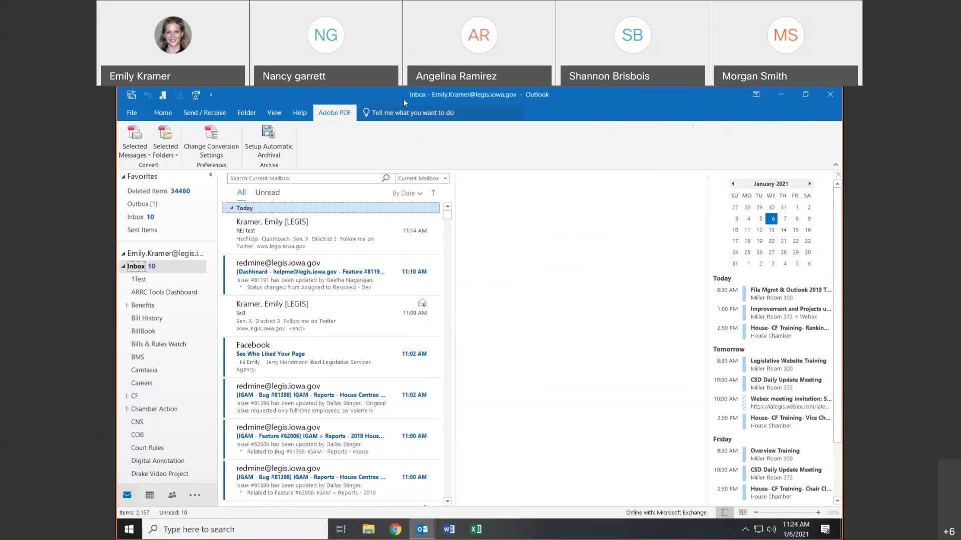
left_click(391, 117)
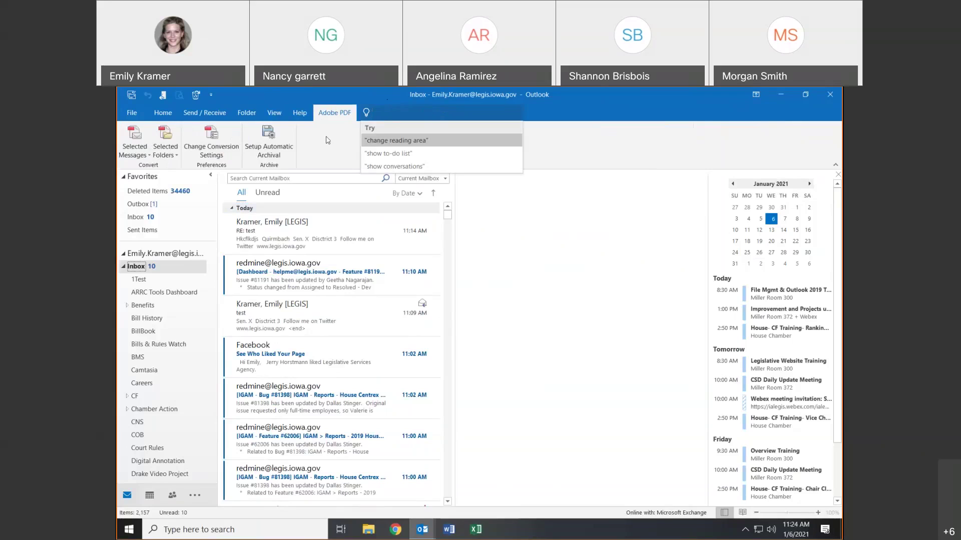
key("Escape")
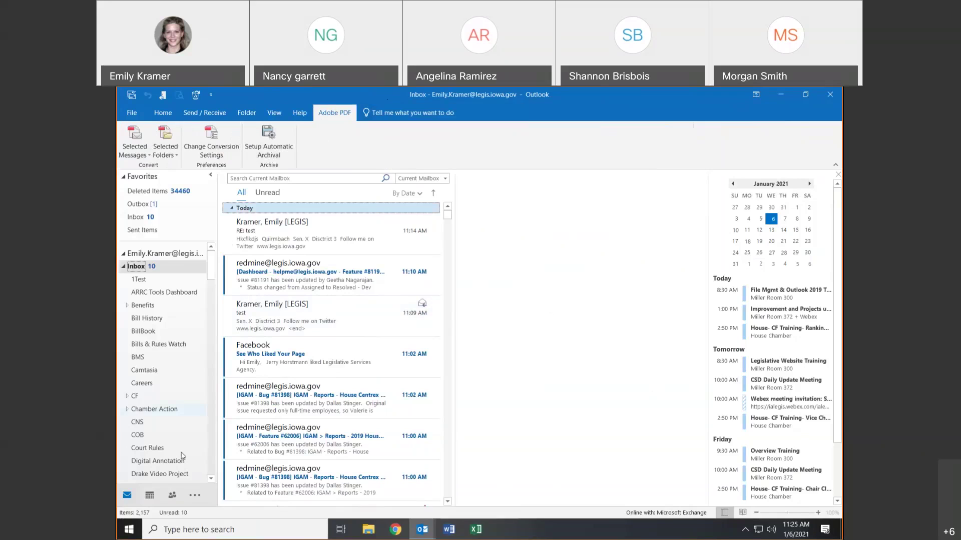
left_click(149, 499)
- Close the Training Schedule calendar and start a new meeting in the 12:30 PM slot
mouse_move(149, 499)
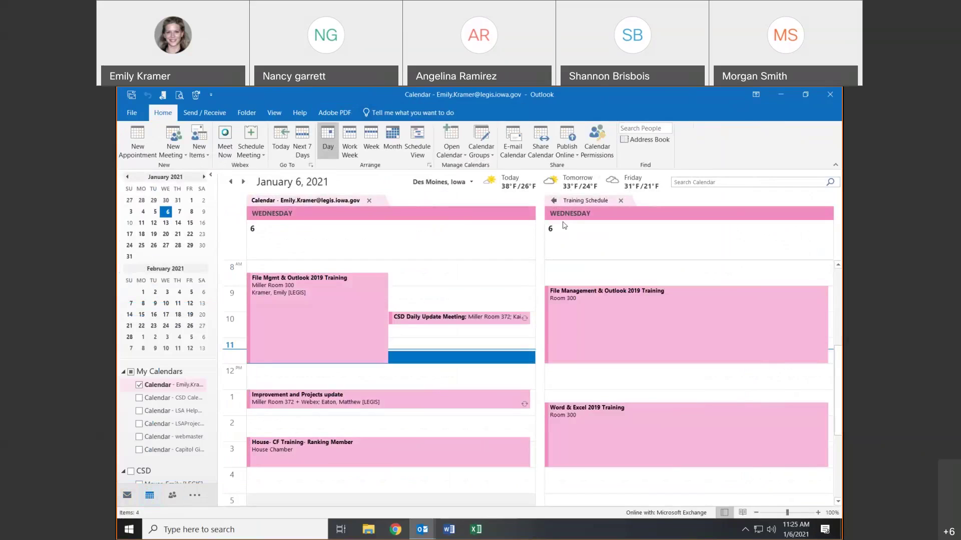
left_click(621, 201)
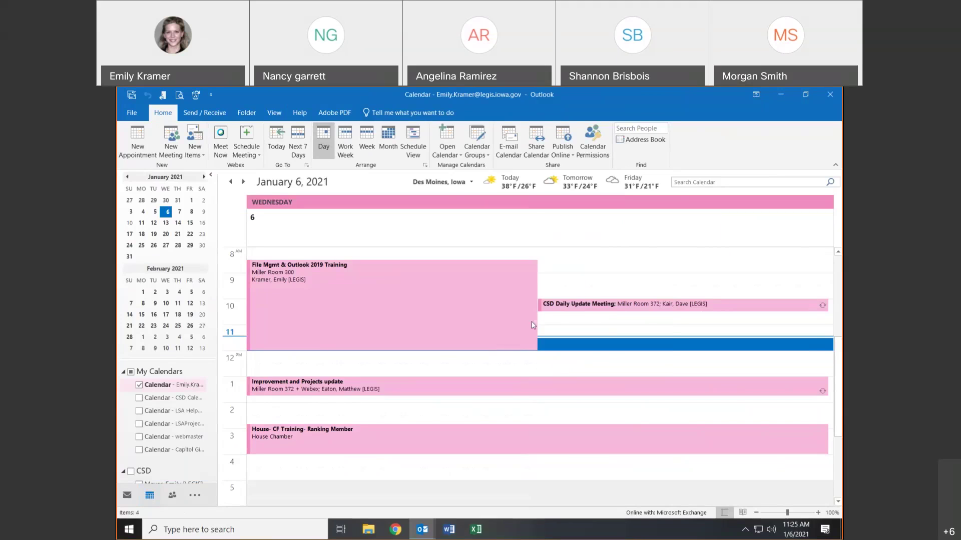
mouse_move(533, 325)
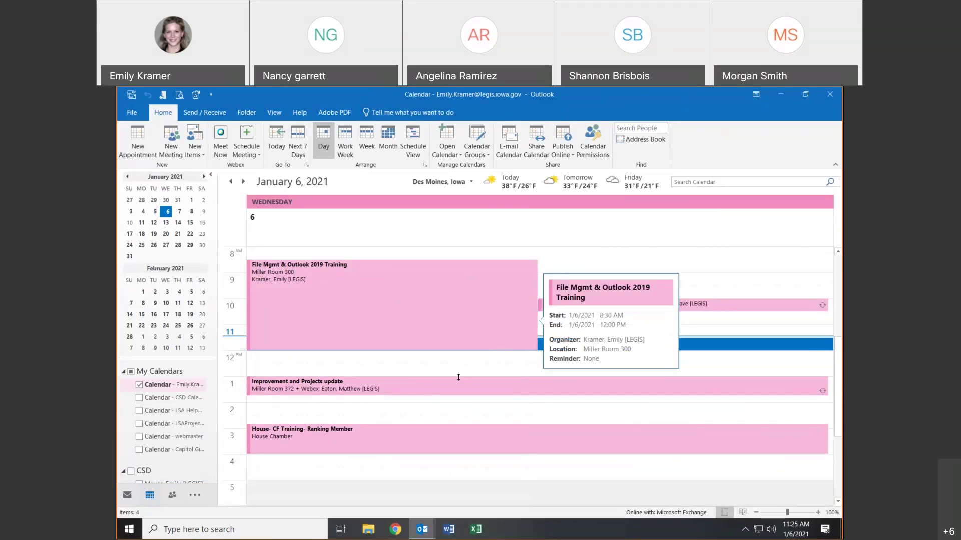
left_click(547, 371)
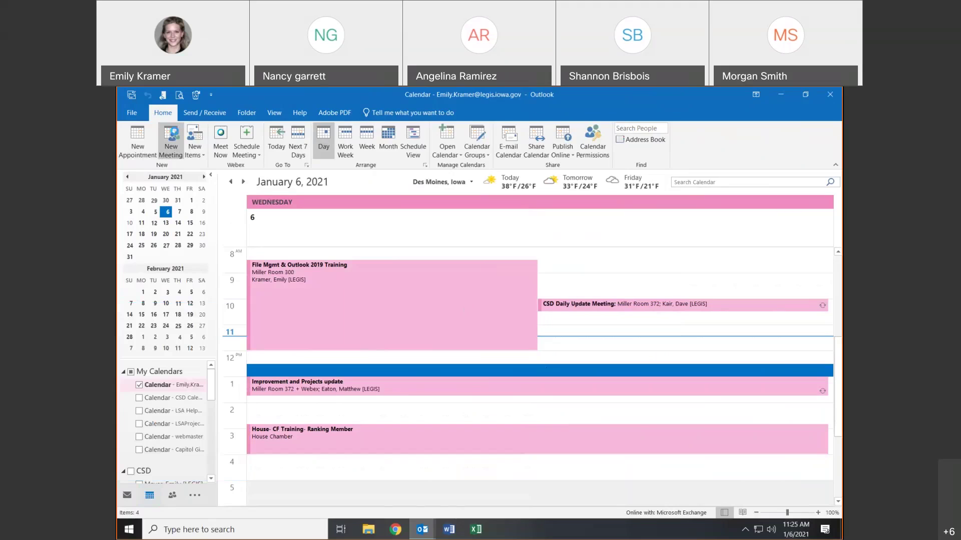
left_click(171, 137)
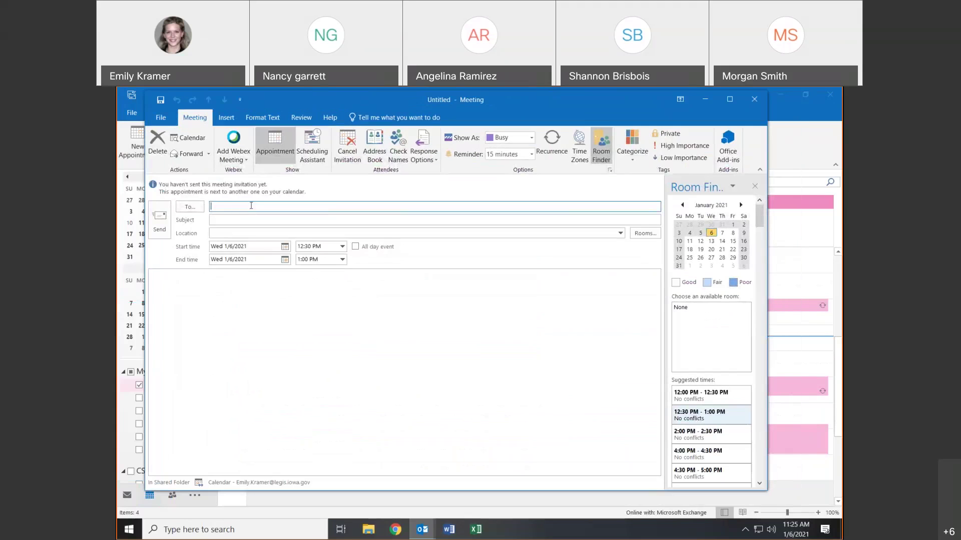
- Add one contact as invitee, set the start to 1:30 PM, and enter the subject Test
type("emily")
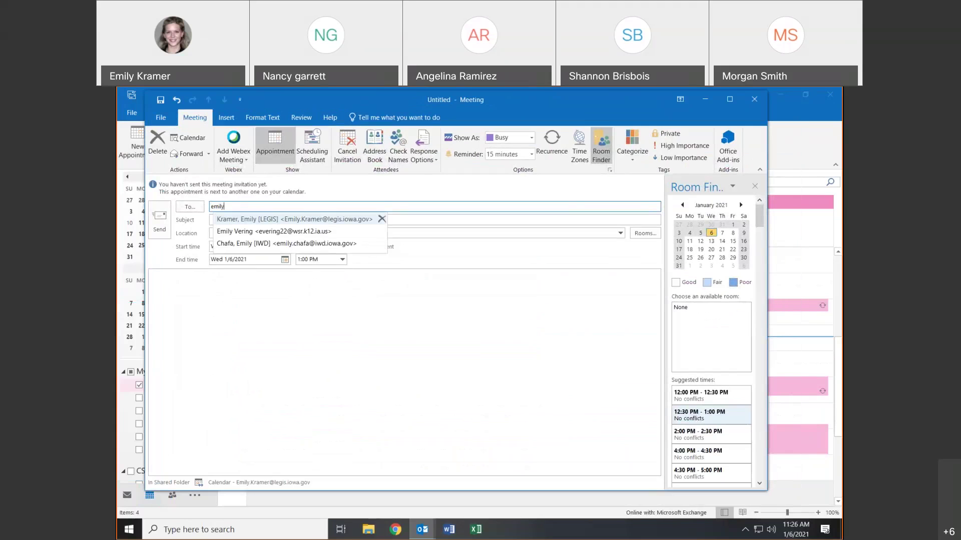
left_click(270, 219)
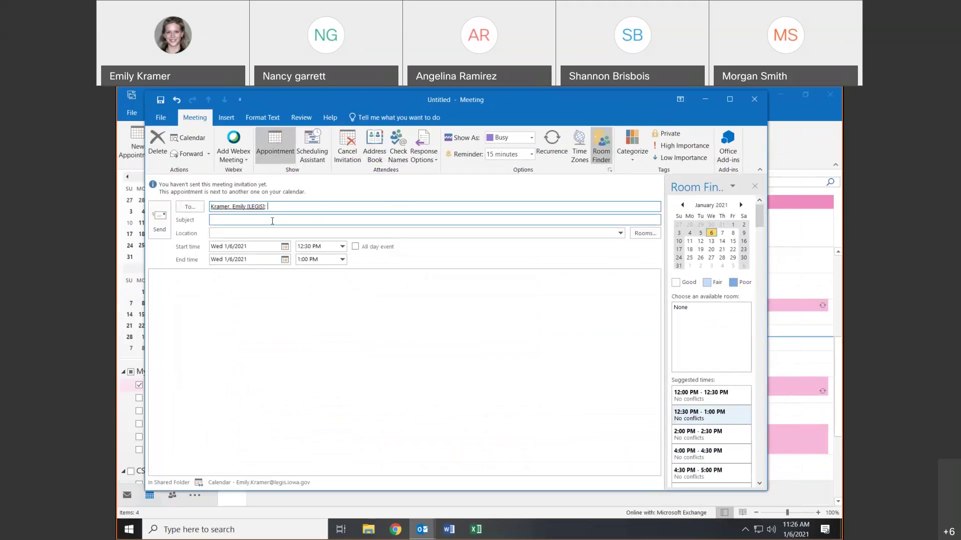
left_click(310, 247)
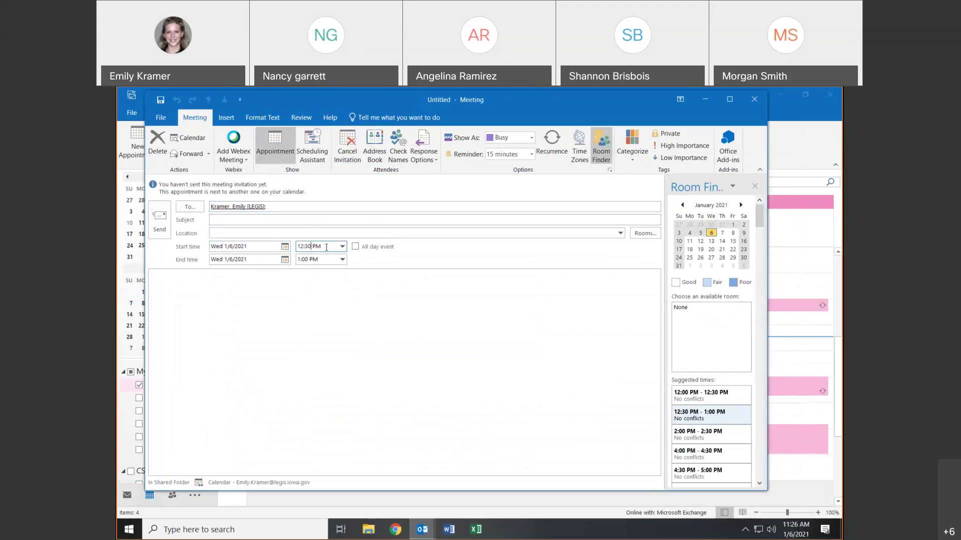
left_click(342, 246)
left_click(313, 274)
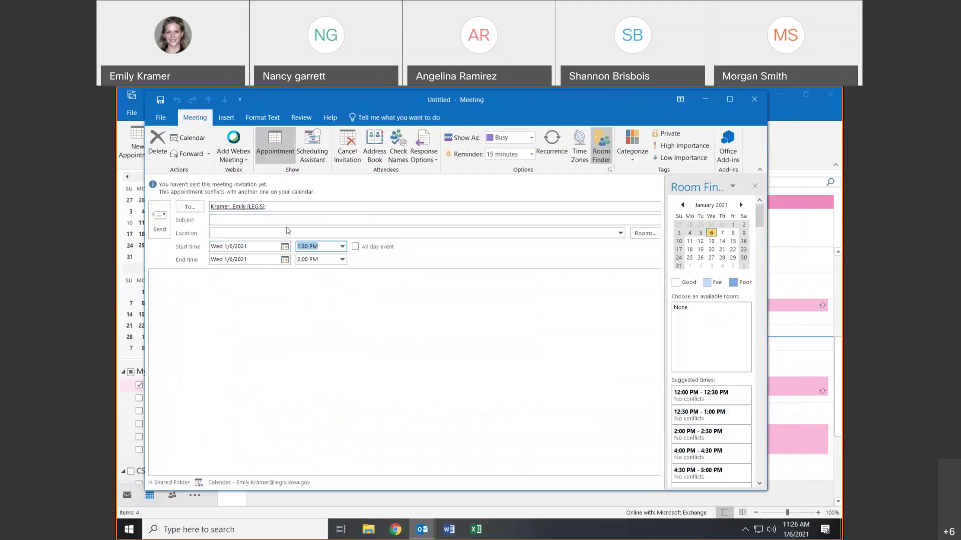
left_click(243, 222)
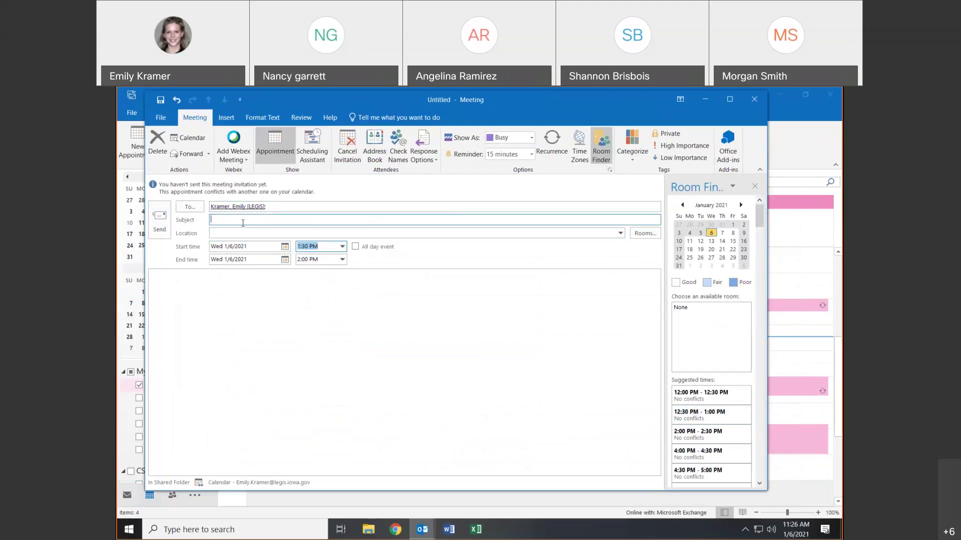
type("Test")
key("Tab")
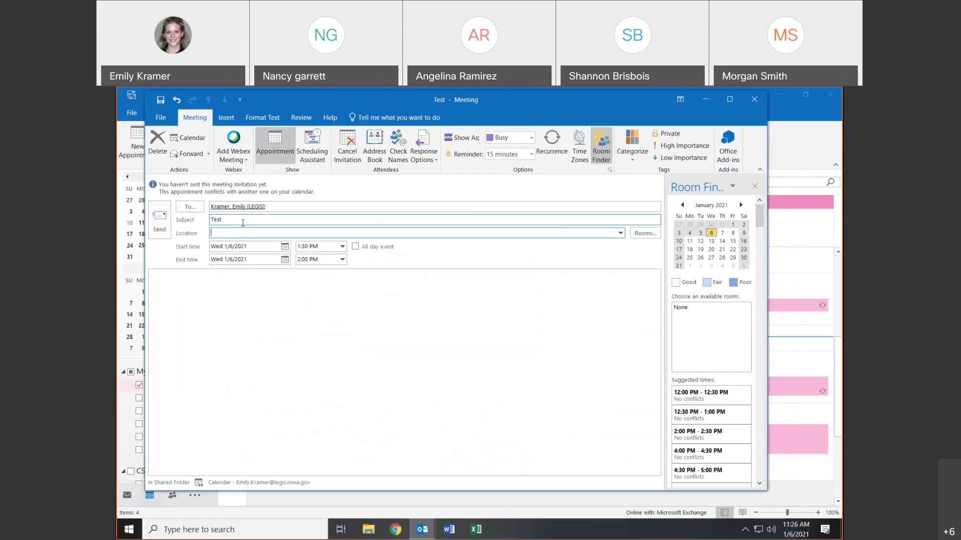
- Enter Test as the location, send the invitation, and run Send/Receive in Mail
type("Test")
left_click(161, 212)
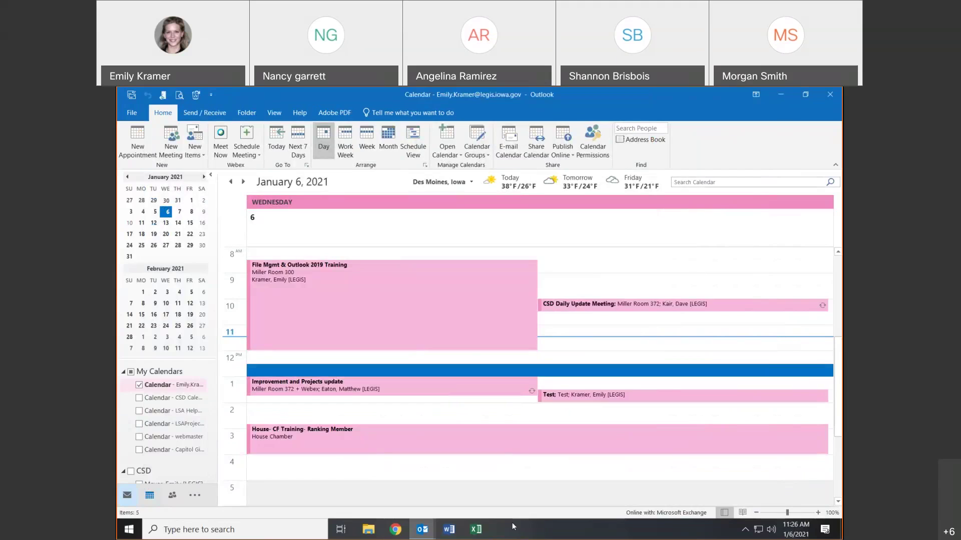
key("ctrl+1")
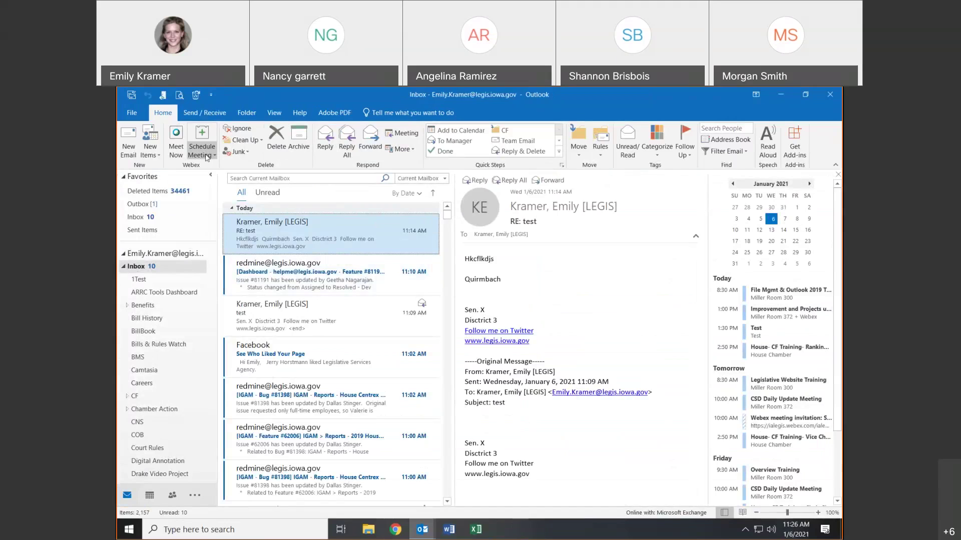
left_click(131, 97)
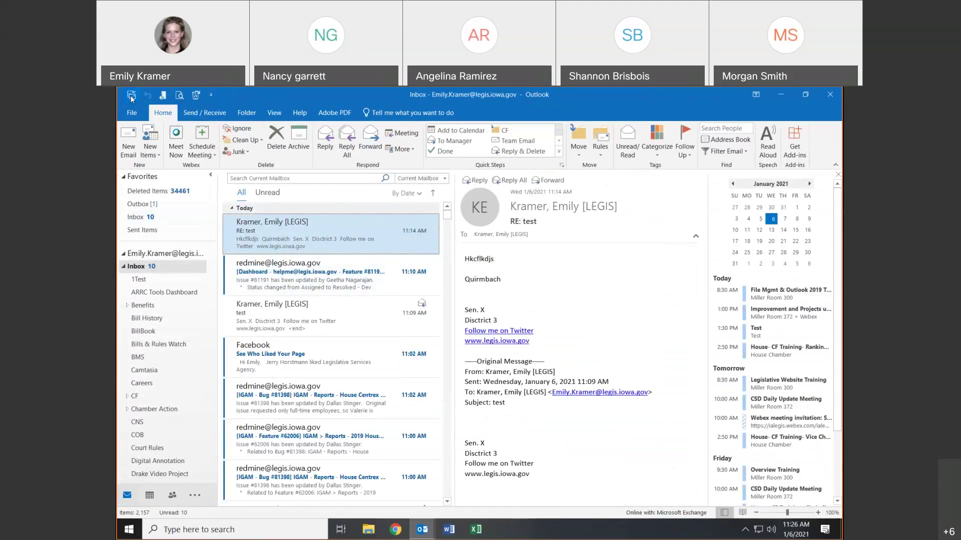
- Back in the Calendar, open the 1:30 PM Test meeting to review it and close it unchanged
left_click(147, 495)
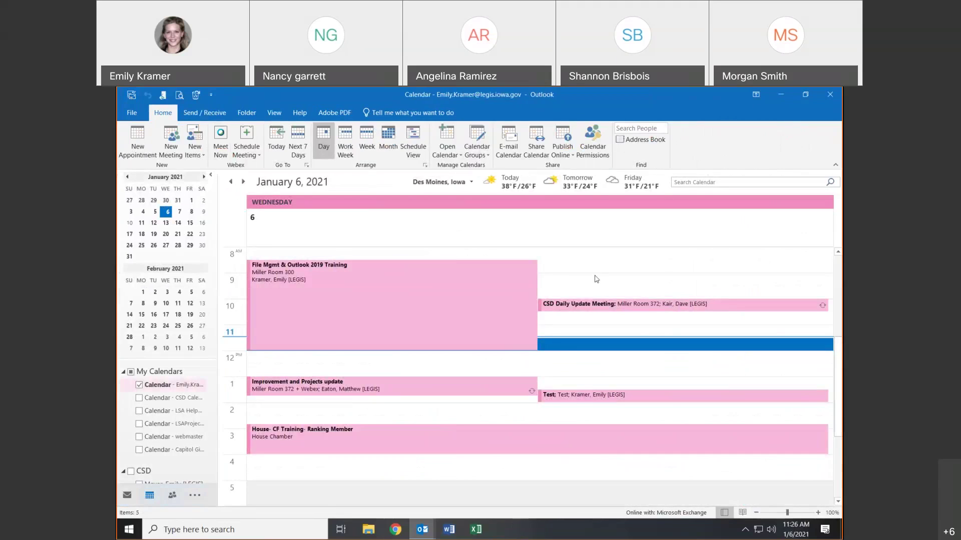
left_click(574, 396)
double_click(574, 395)
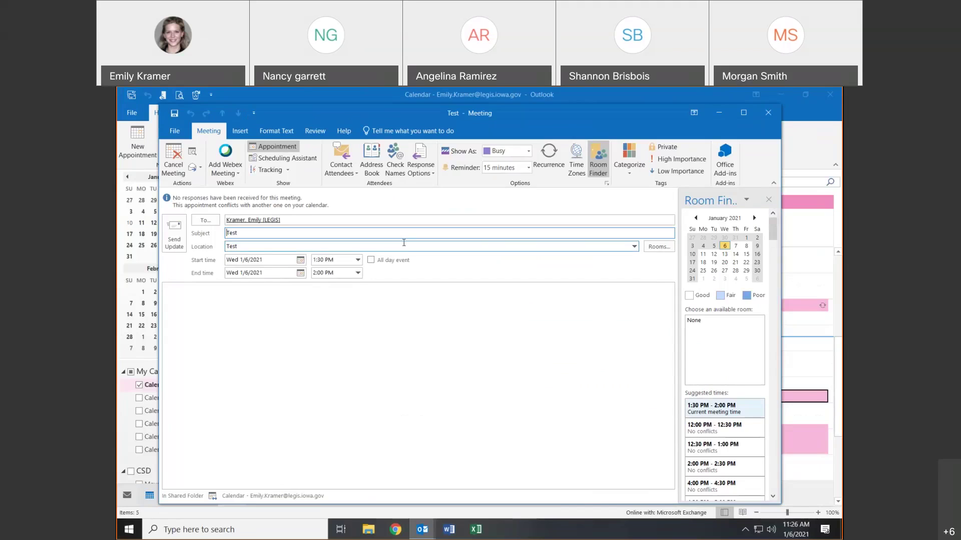
left_click(766, 111)
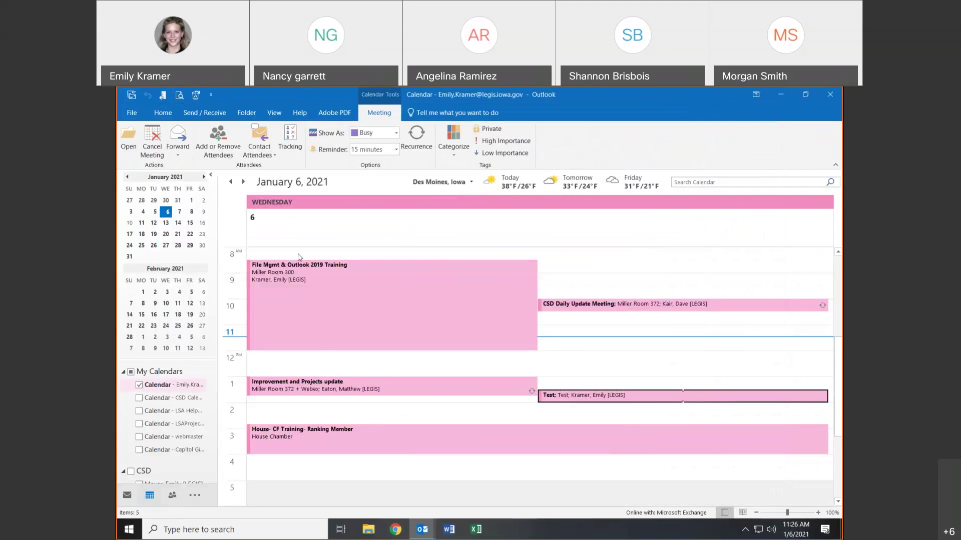
- Create a new 12:30 PM appointment, toggling it to a meeting and back to an appointment
double_click(291, 366)
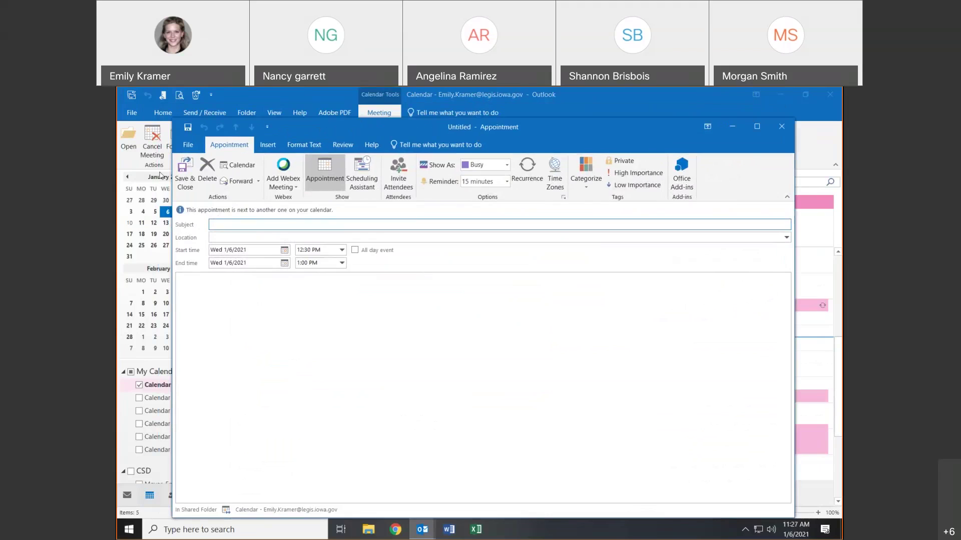
left_click_drag(474, 133, 554, 153)
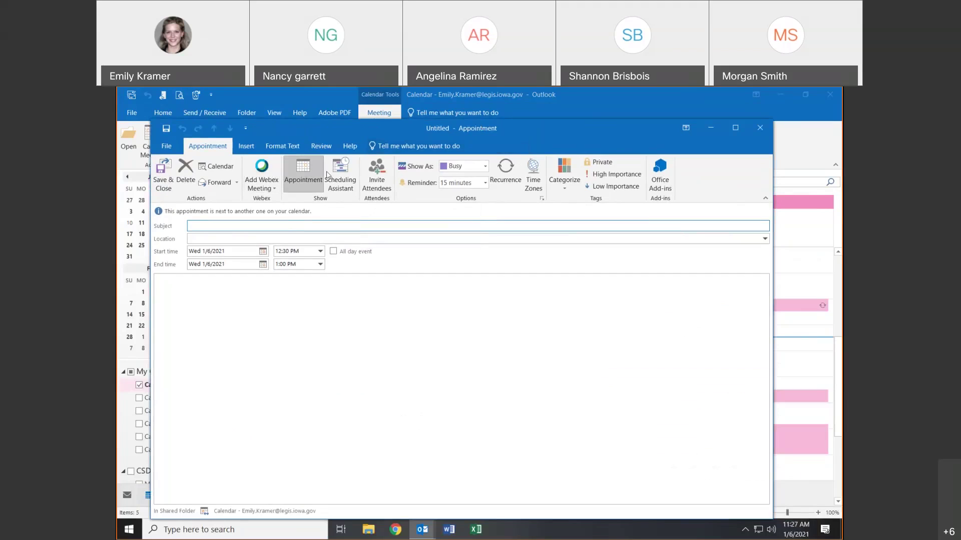
left_click(380, 189)
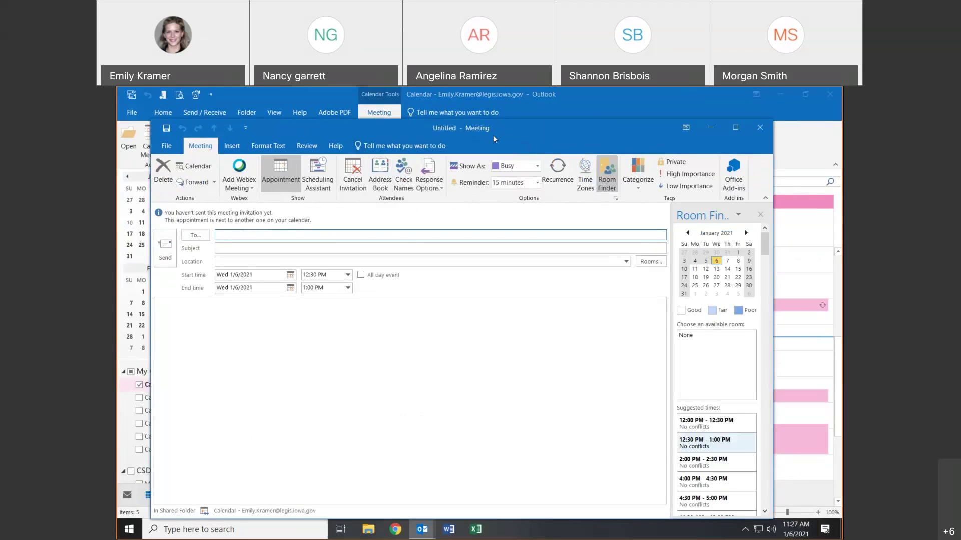
left_click(353, 181)
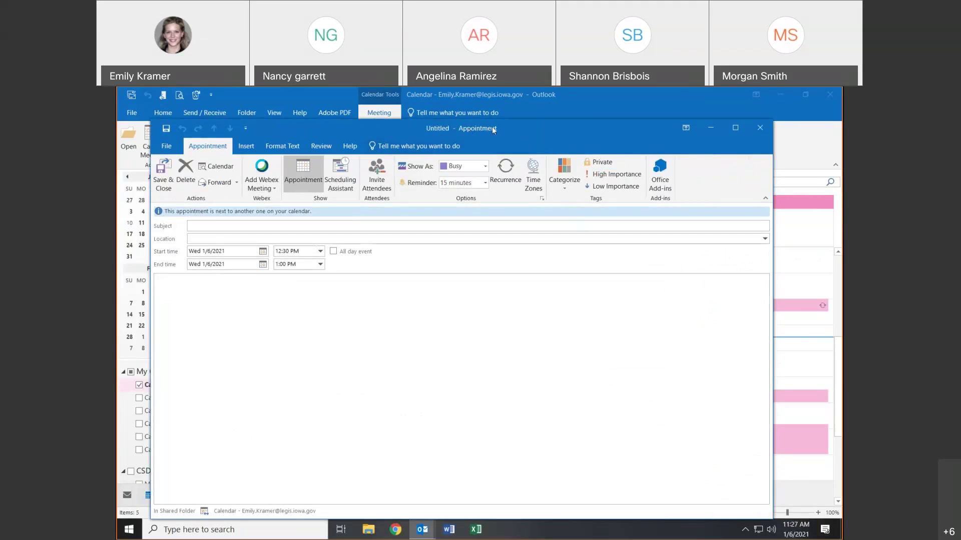
left_click(381, 177)
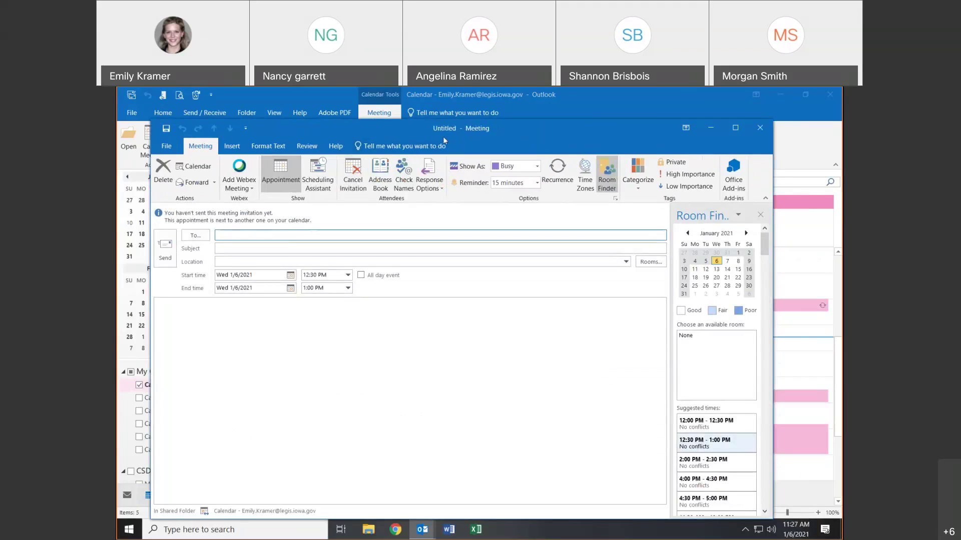
left_click(353, 177)
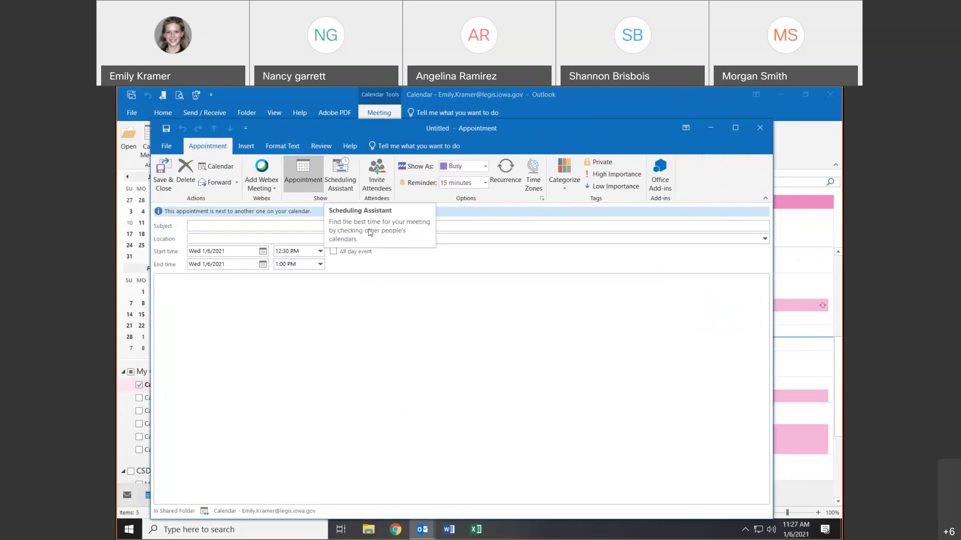
- Enter Lunch as the subject and Cafeteria as the location
left_click(198, 222)
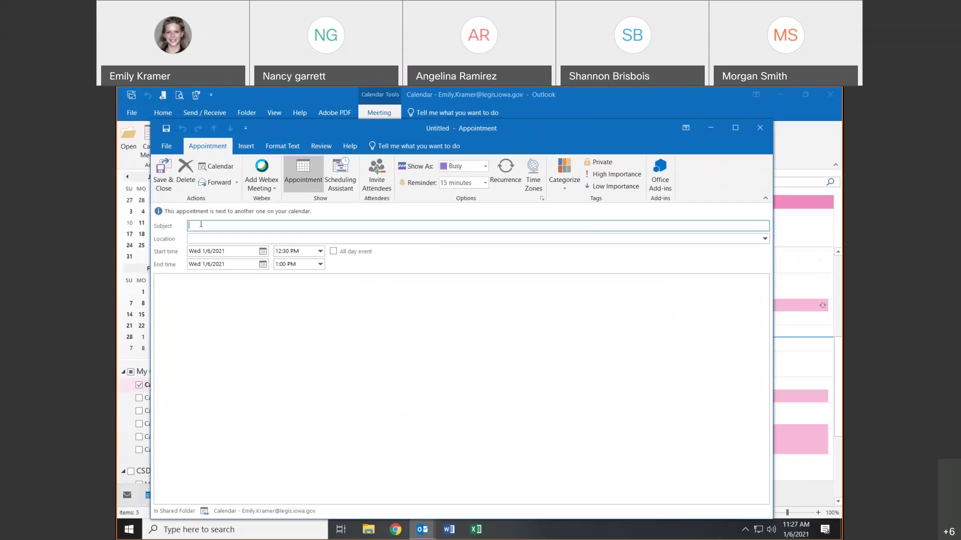
type("Lunch")
key("Tab")
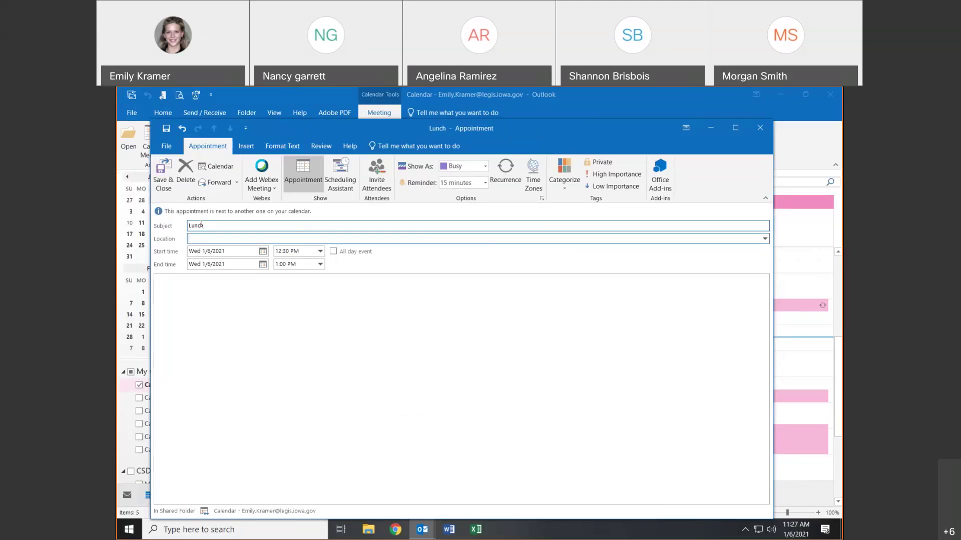
type("Cafeteria")
- Move the appointment to Thursday 1/7/2021 with a 1:00 PM start
left_click(263, 252)
left_click(265, 262)
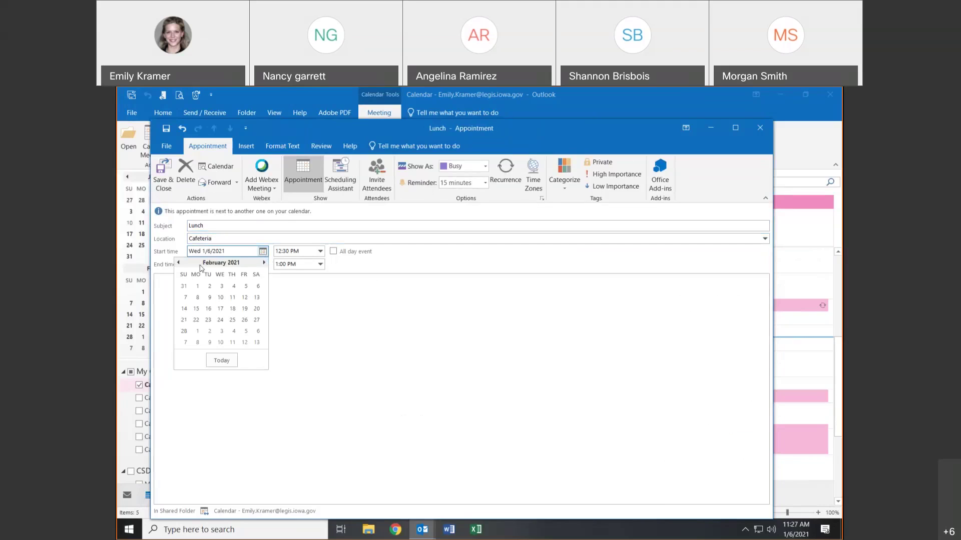
left_click(179, 262)
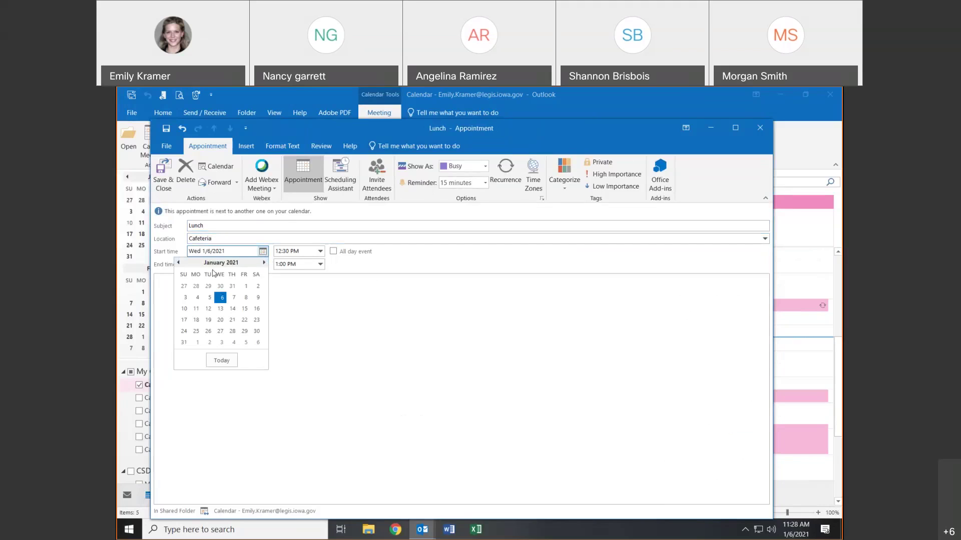
left_click(233, 298)
left_click(299, 240)
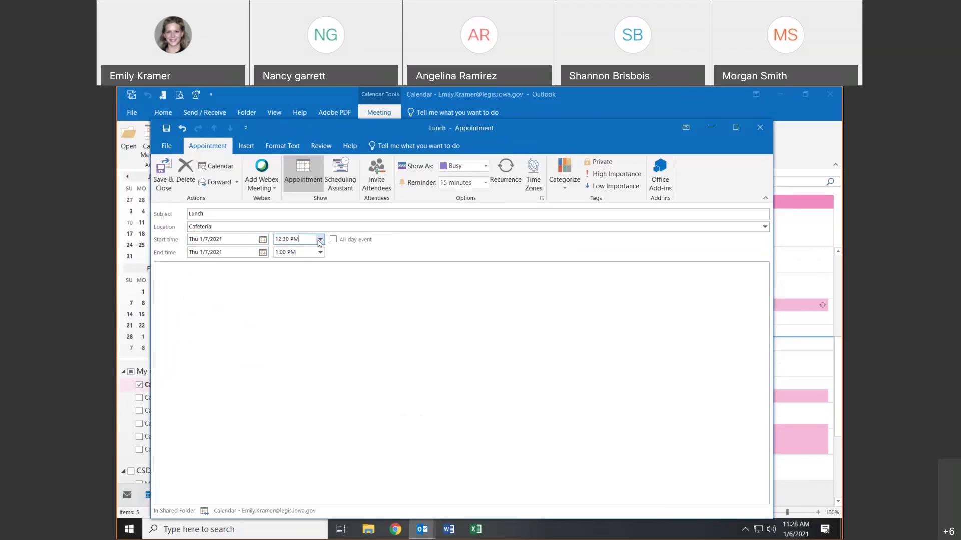
left_click(319, 239)
left_click(292, 258)
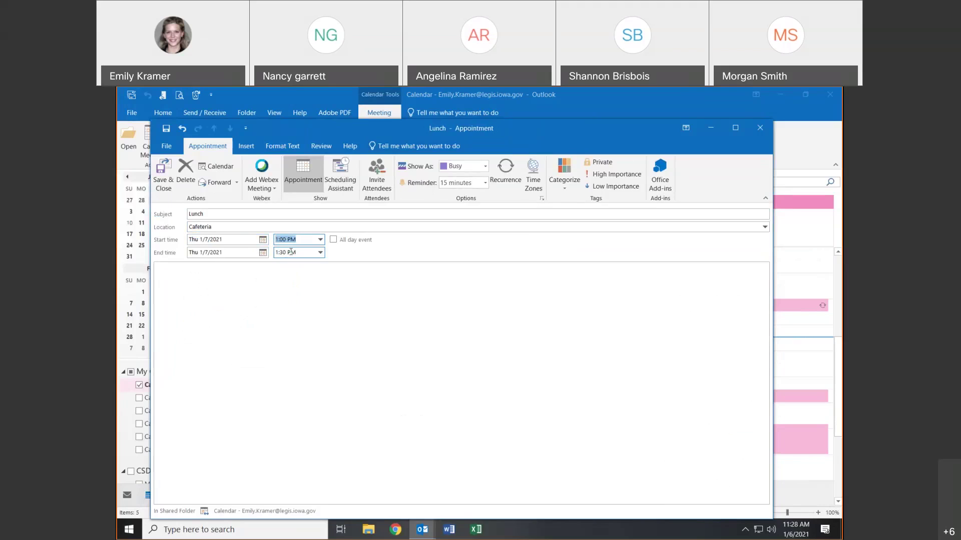
- Change the start to 1:15 PM, make it an all-day event, and save it
left_click(288, 240)
key("BackSpace")
key("BackSpace")
key("BackSpace")
key("BackSpace")
type("15")
key("Tab")
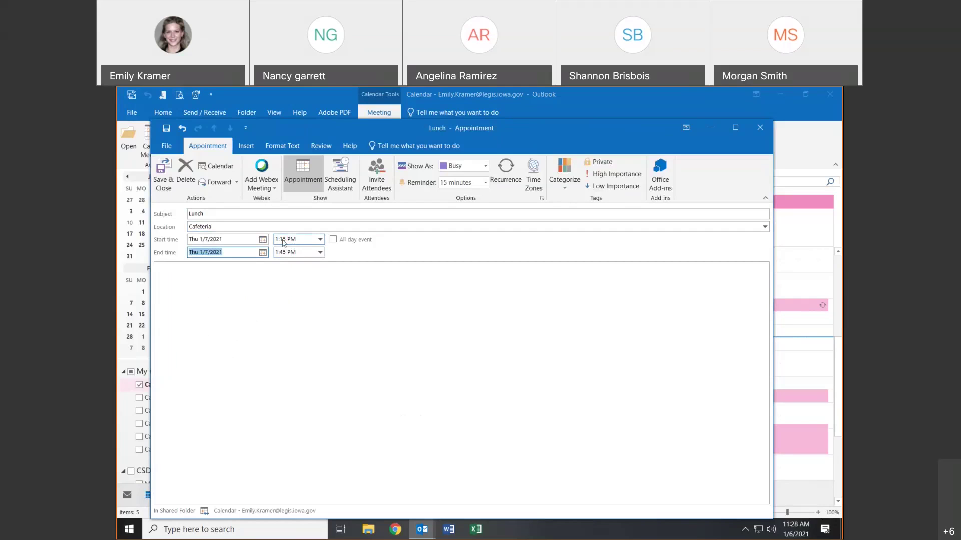
left_click(334, 240)
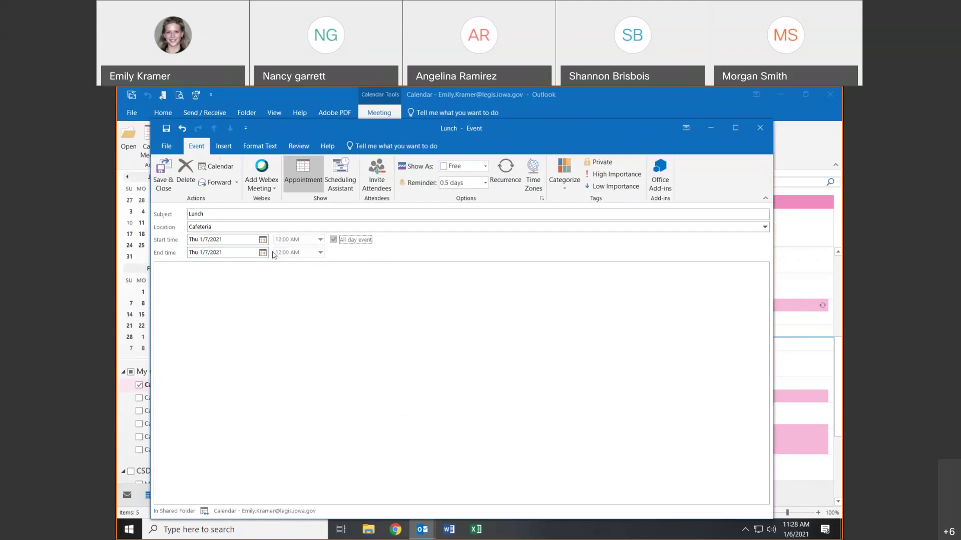
left_click(161, 169)
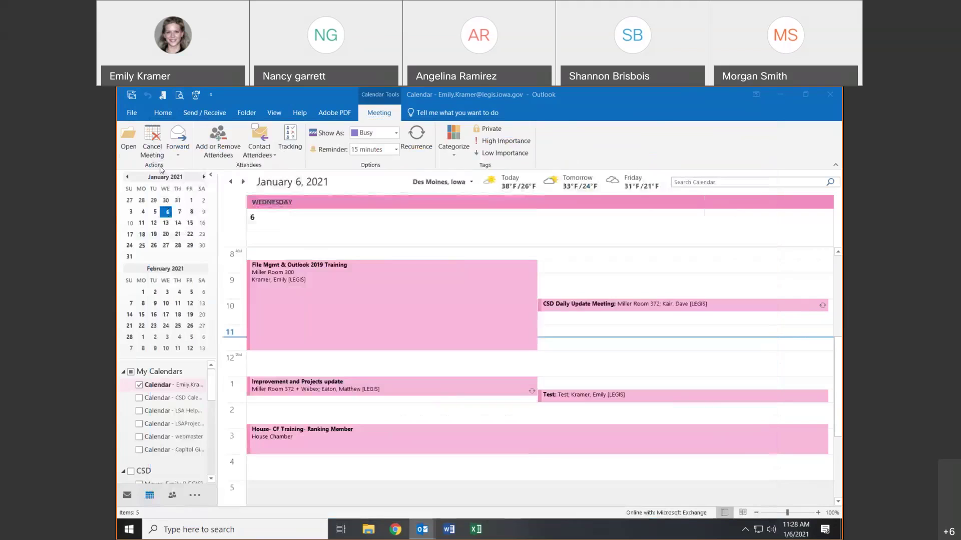
- Make the 1:30 PM Test meeting an all-day event and send the update to attendees
scroll(325, 275, "up", 4)
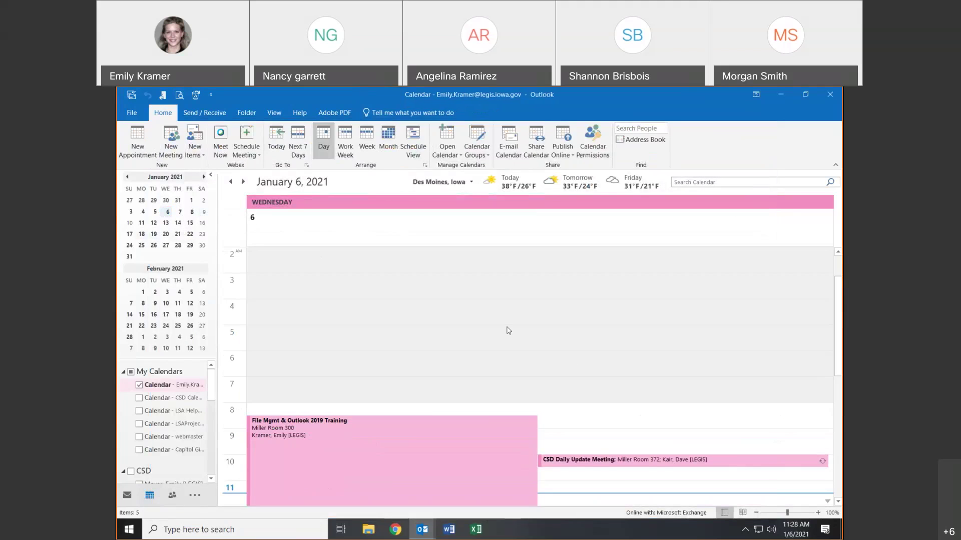
scroll(571, 351, "down", 6)
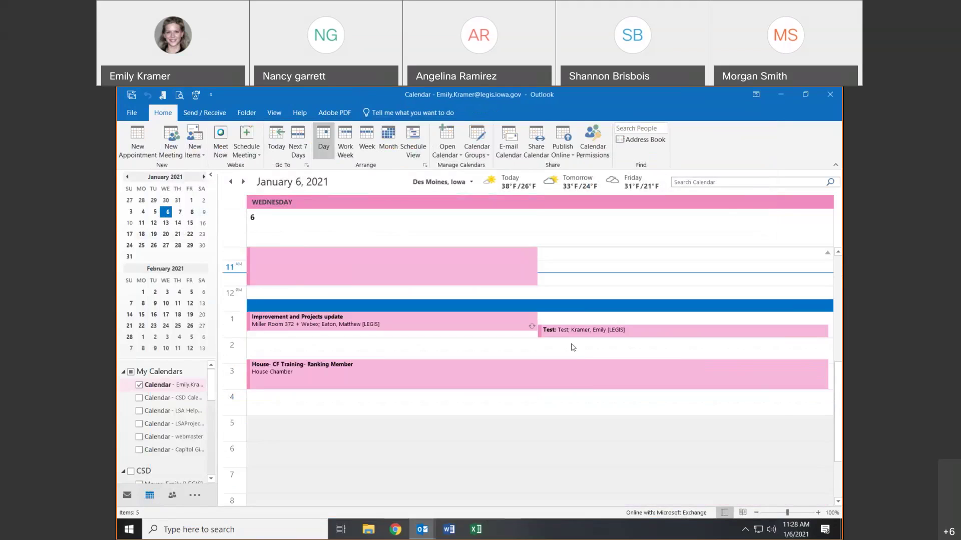
left_click(568, 332)
double_click(568, 332)
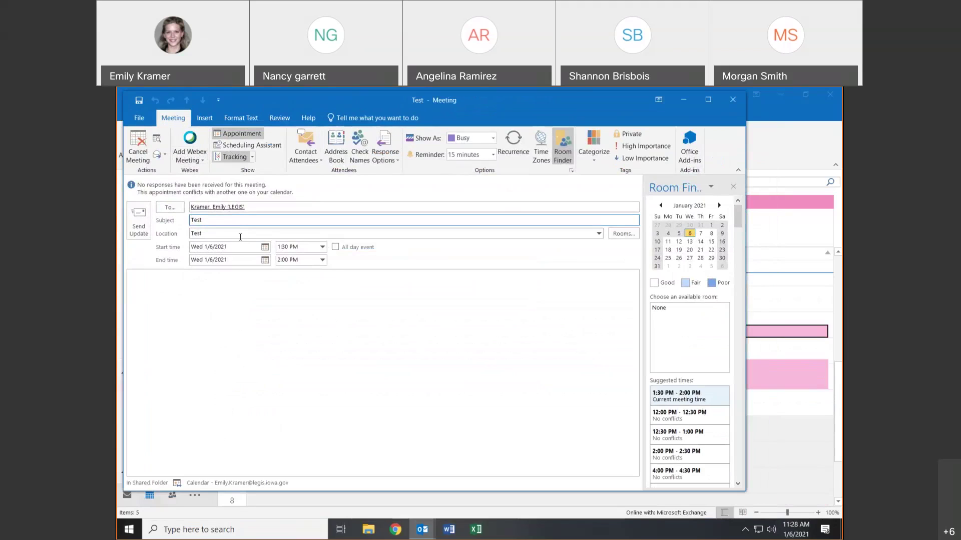
left_click(335, 247)
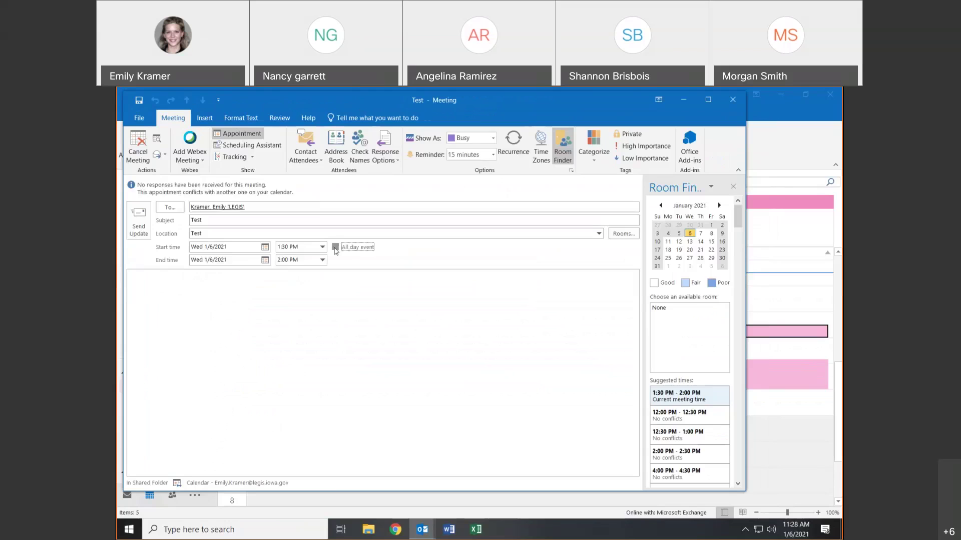
left_click(145, 216)
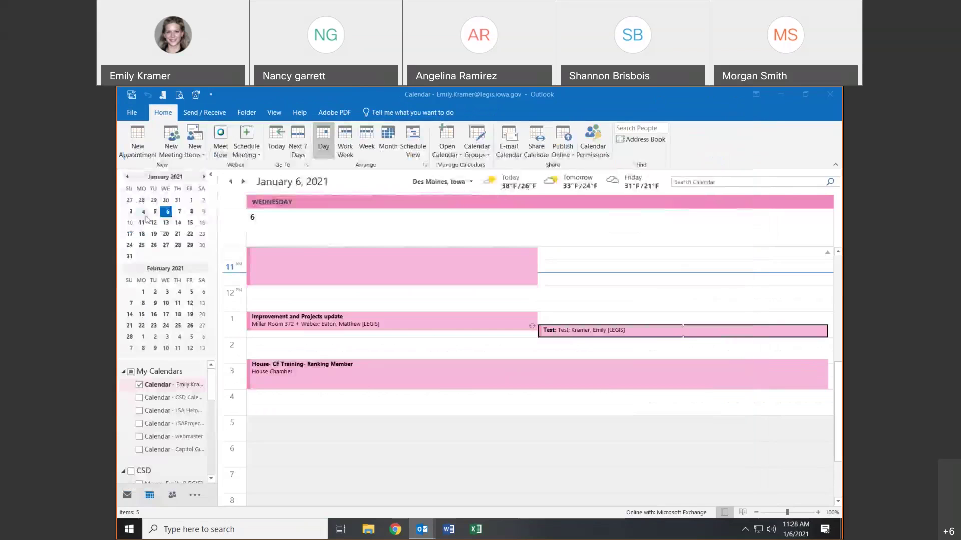
left_click(328, 230)
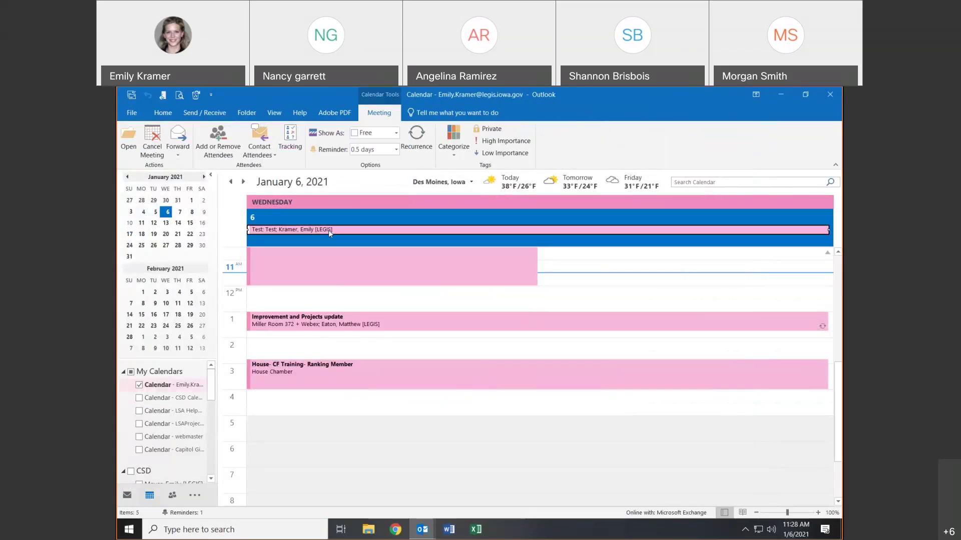
left_click(624, 295)
mouse_move(411, 375)
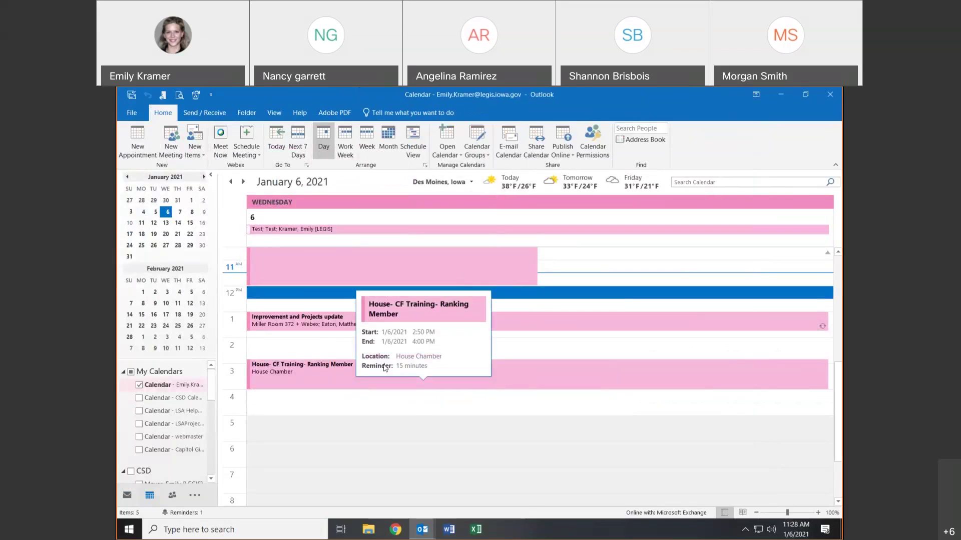
- Create a Test appointment, location test, starting at 3:00 PM on January 6, and save it
double_click(333, 345)
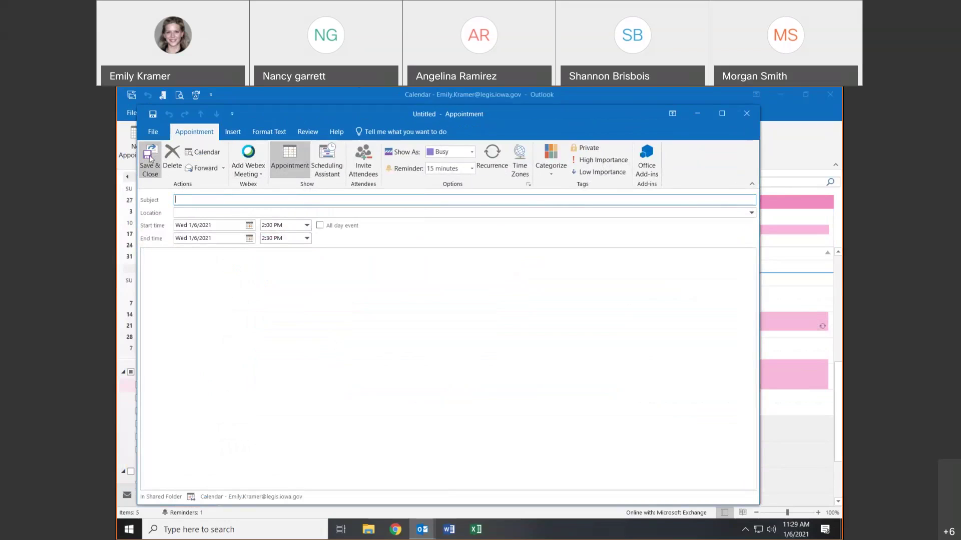
type("Test")
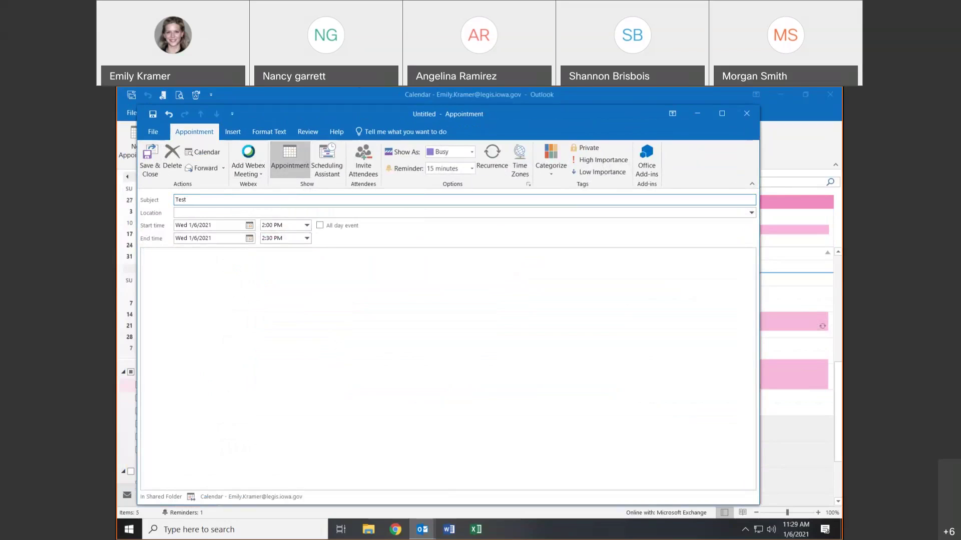
left_click(198, 212)
type("test")
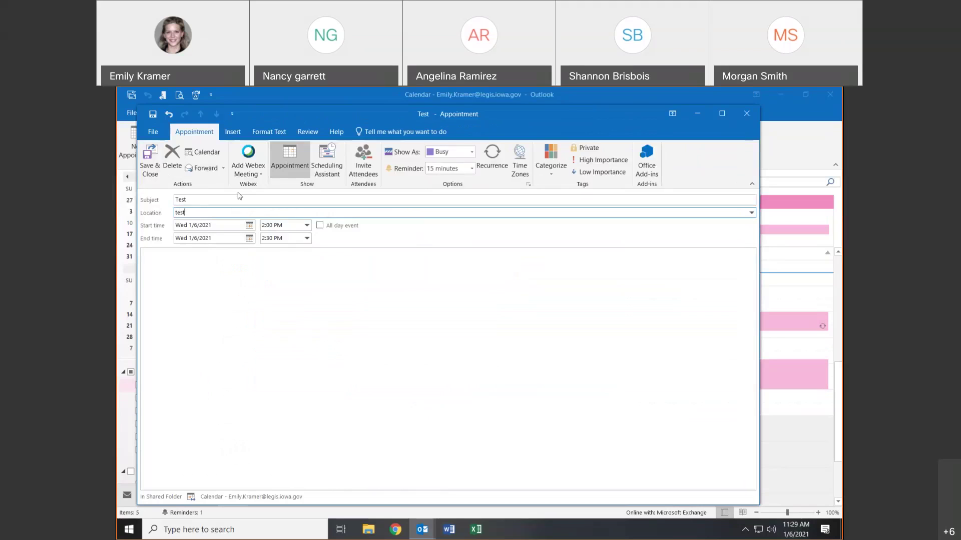
left_click(307, 225)
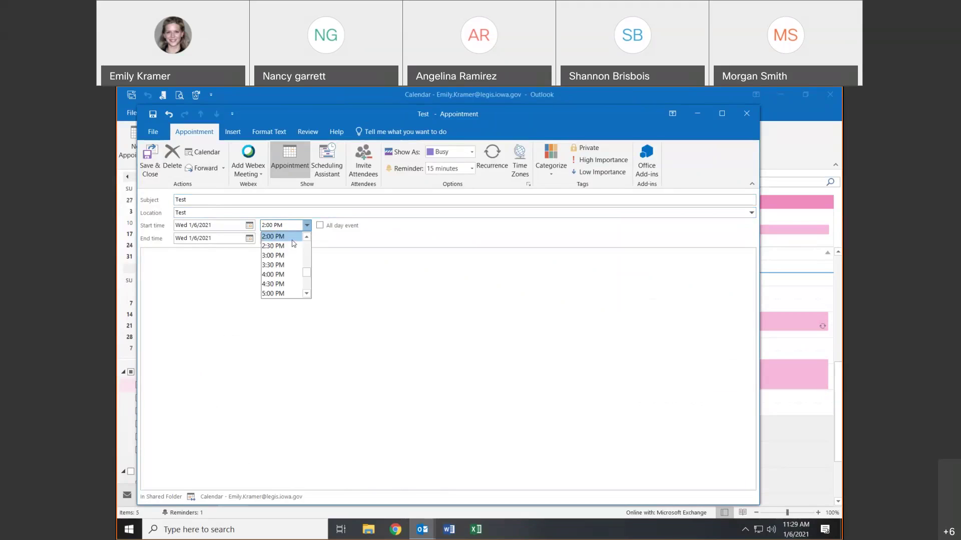
left_click(236, 228)
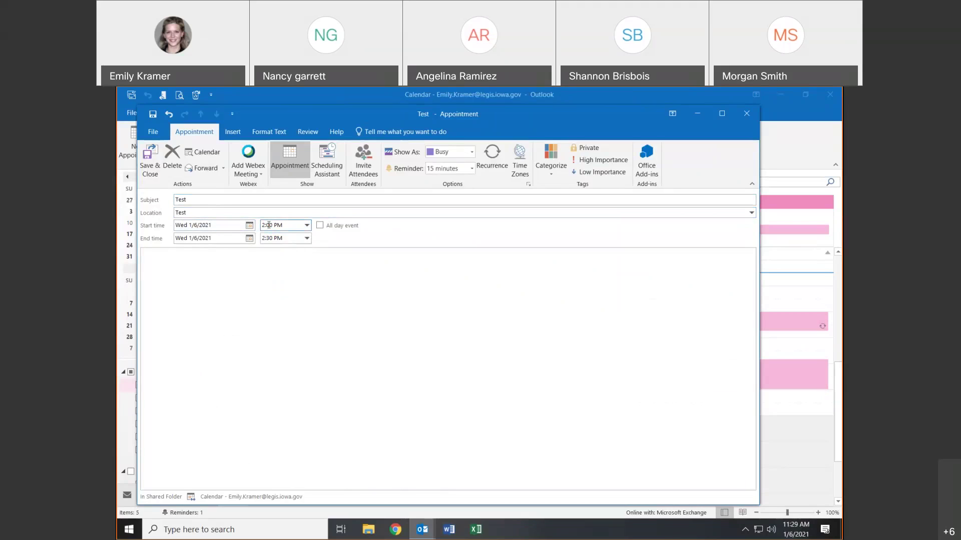
left_click(307, 225)
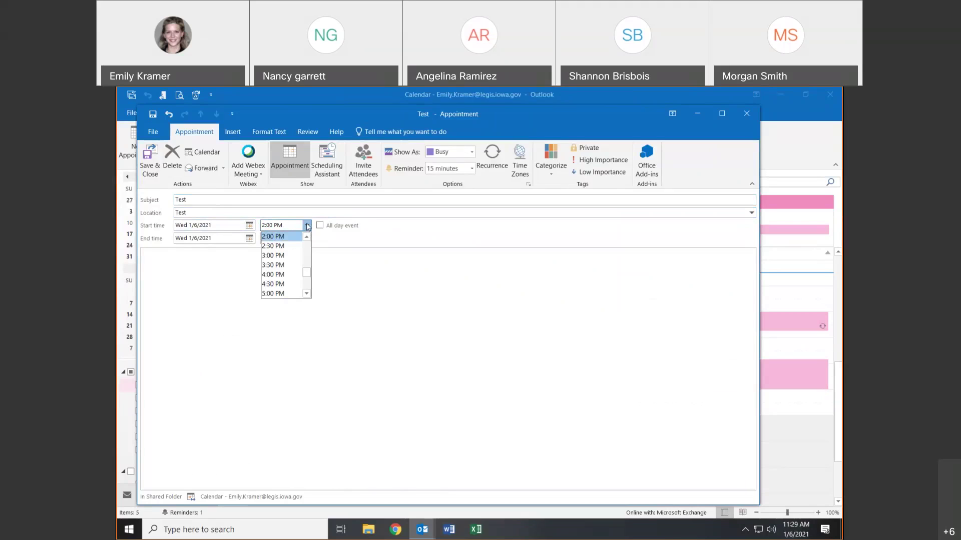
left_click(293, 255)
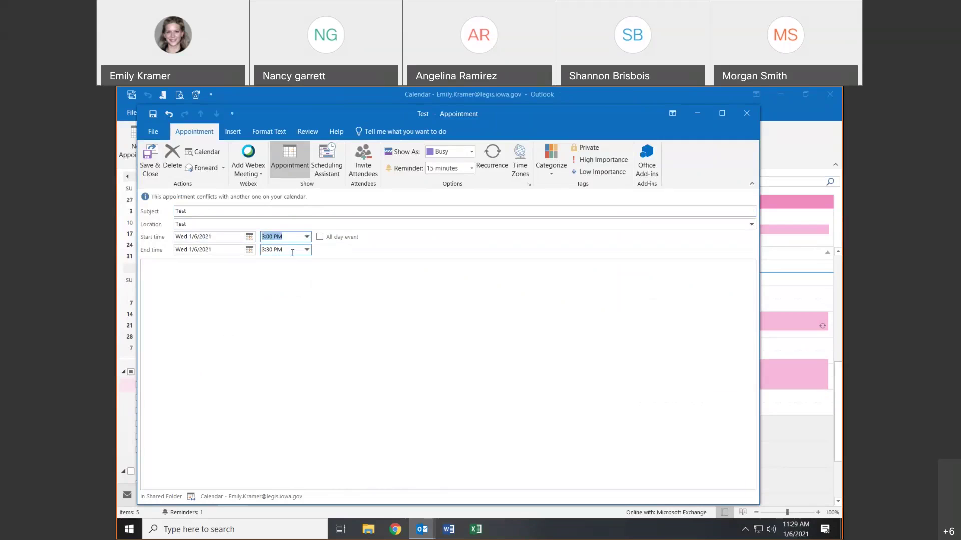
left_click(145, 158)
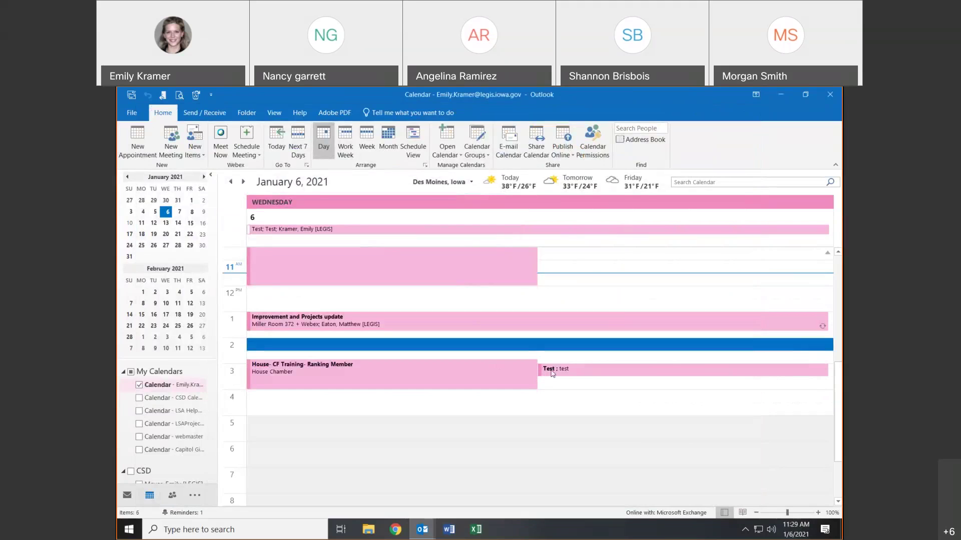
- Open the 3 PM Test appointment and close it without changes
mouse_move(507, 370)
left_click(688, 373)
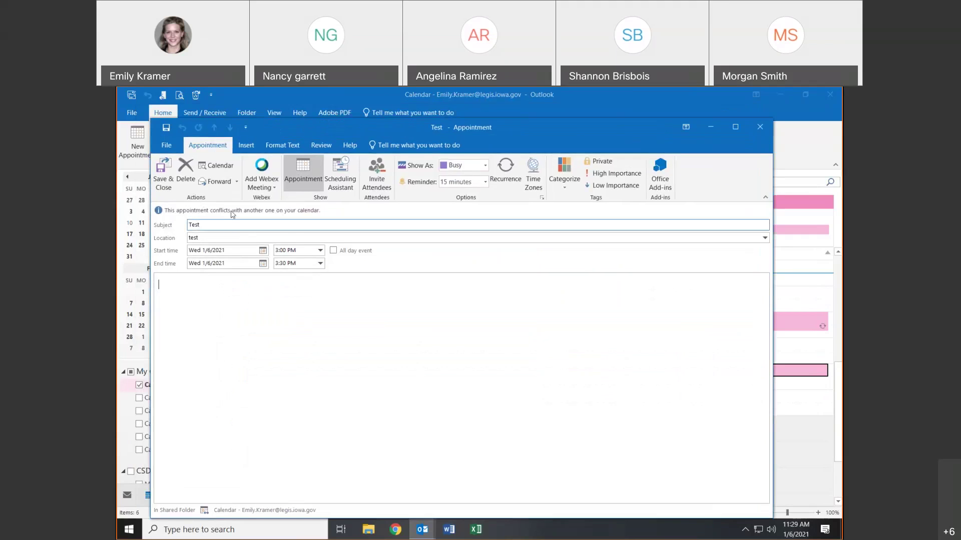
left_click(185, 173)
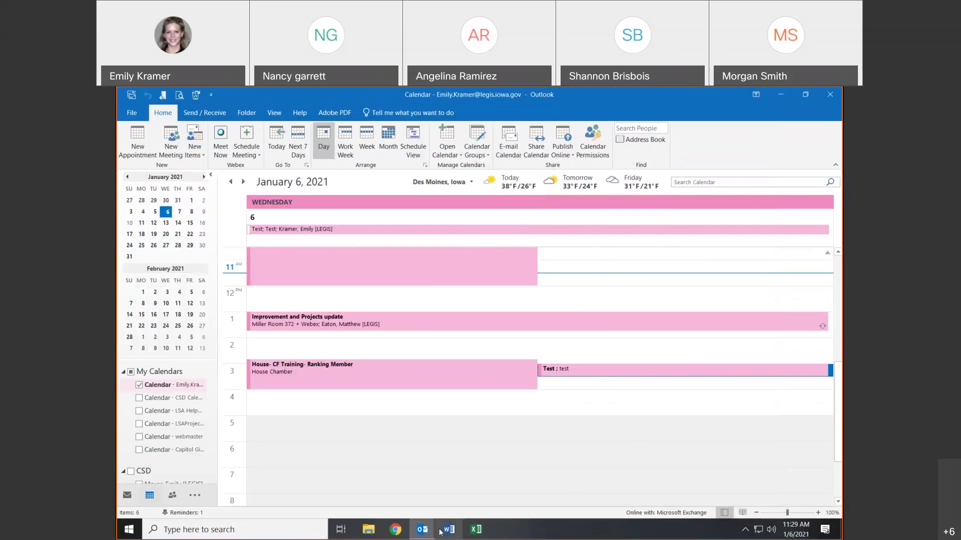
- Close the reminder, discard the untitled draft, and reopen the 3 PM Test appointment to add Webex
mouse_move(423, 529)
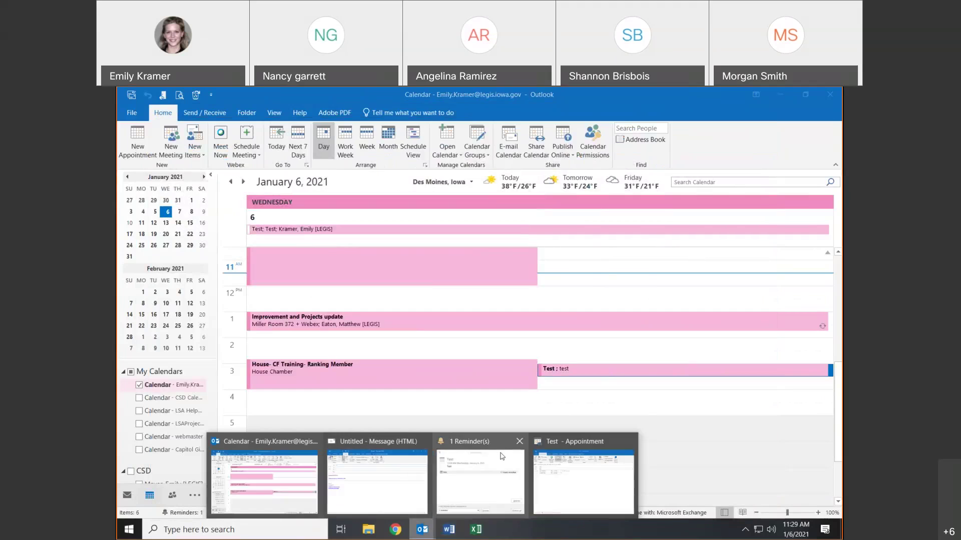
left_click(519, 442)
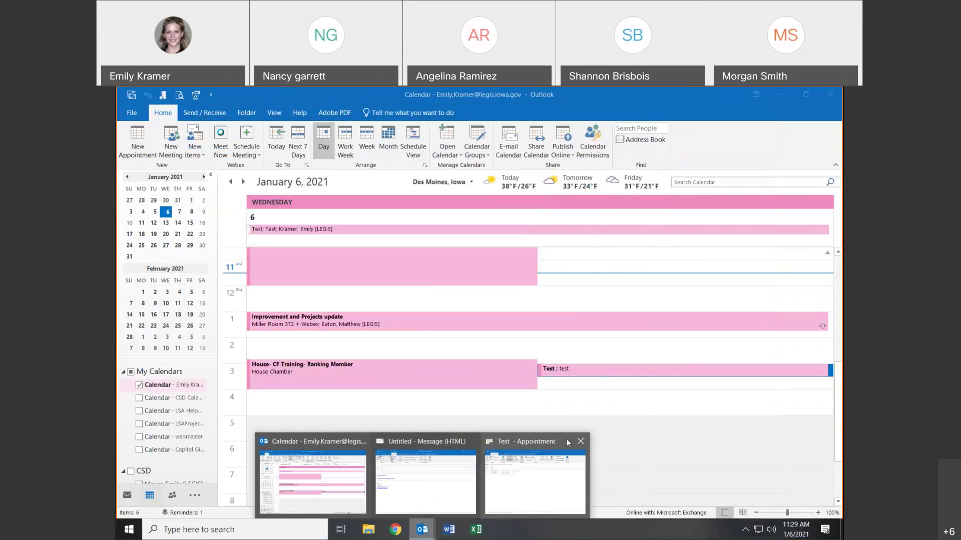
left_click(471, 441)
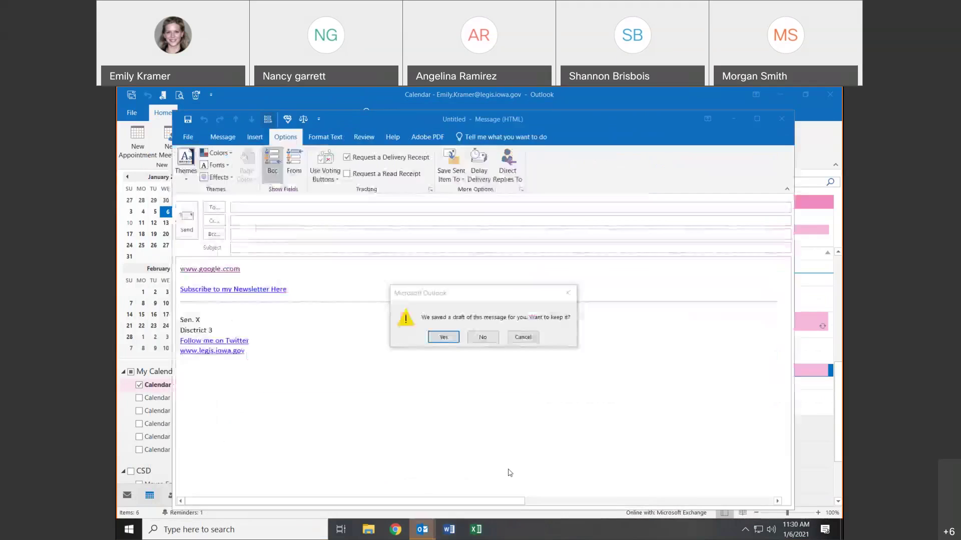
left_click(482, 337)
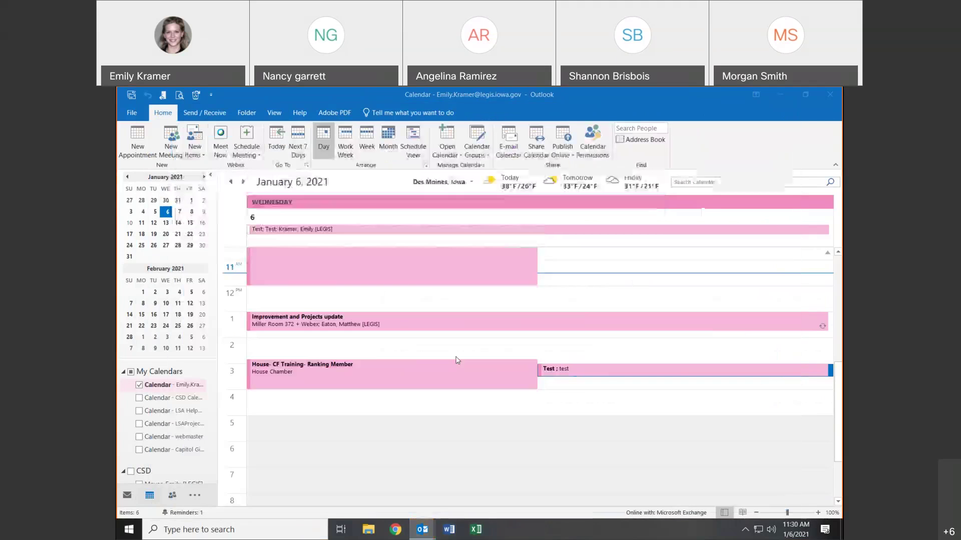
double_click(556, 368)
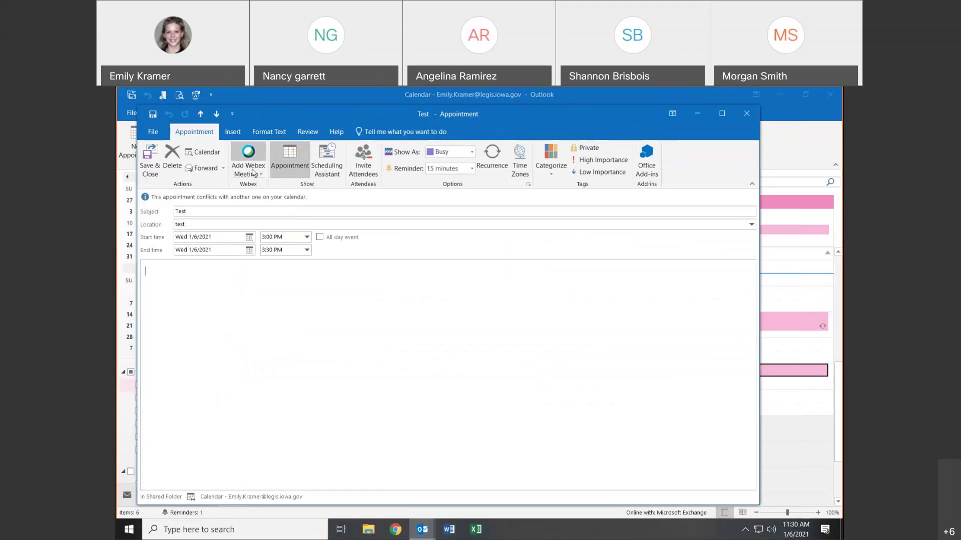
left_click(252, 170)
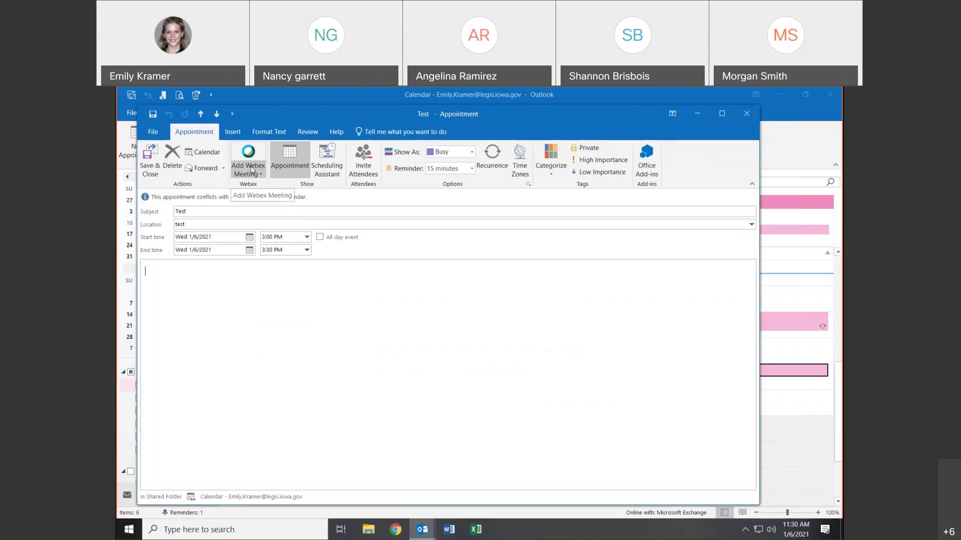
- Attach a Webex meeting with default settings to the Test appointment
left_click(254, 153)
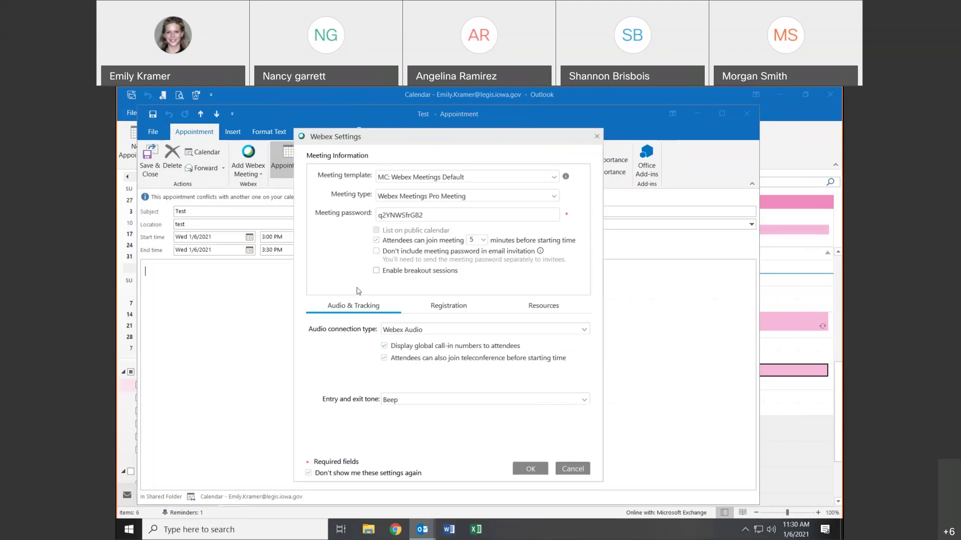
left_click(529, 469)
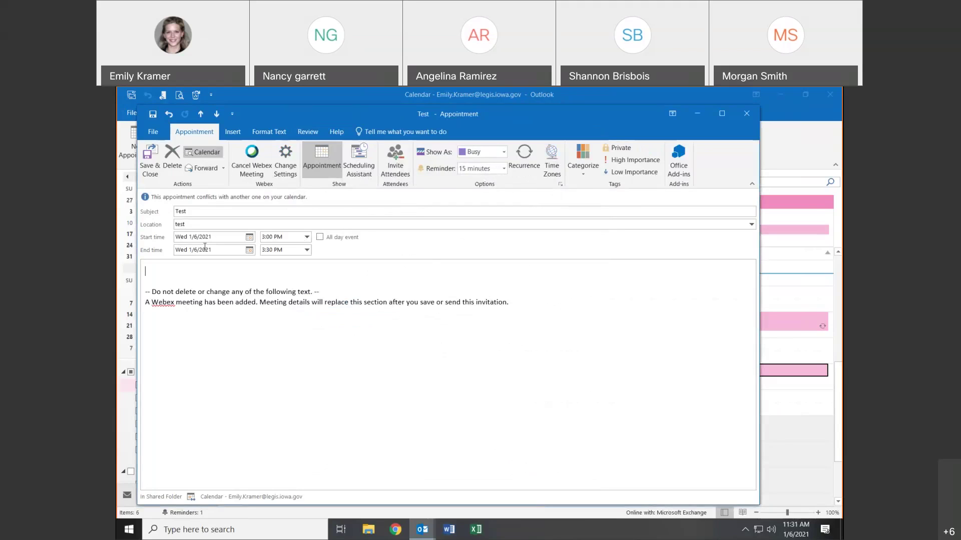
left_click(151, 159)
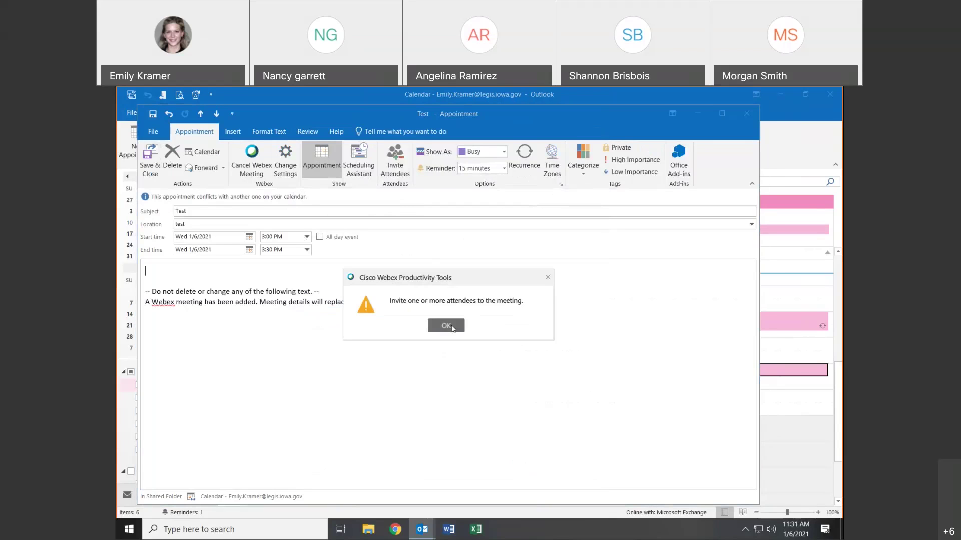
left_click(447, 327)
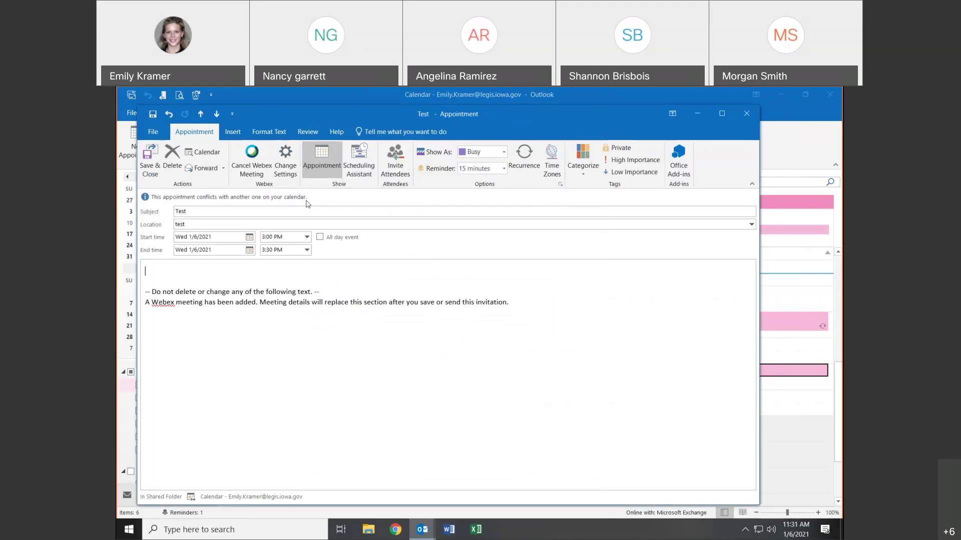
- Invite one suggested colleague and send the Webex invitation, ignoring the spelling flag
left_click(390, 160)
type("e")
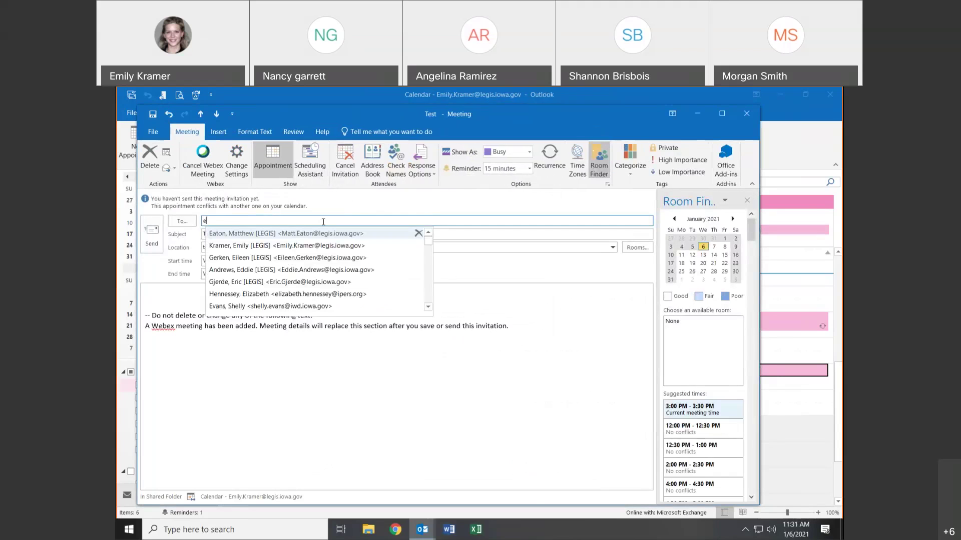
left_click(321, 233)
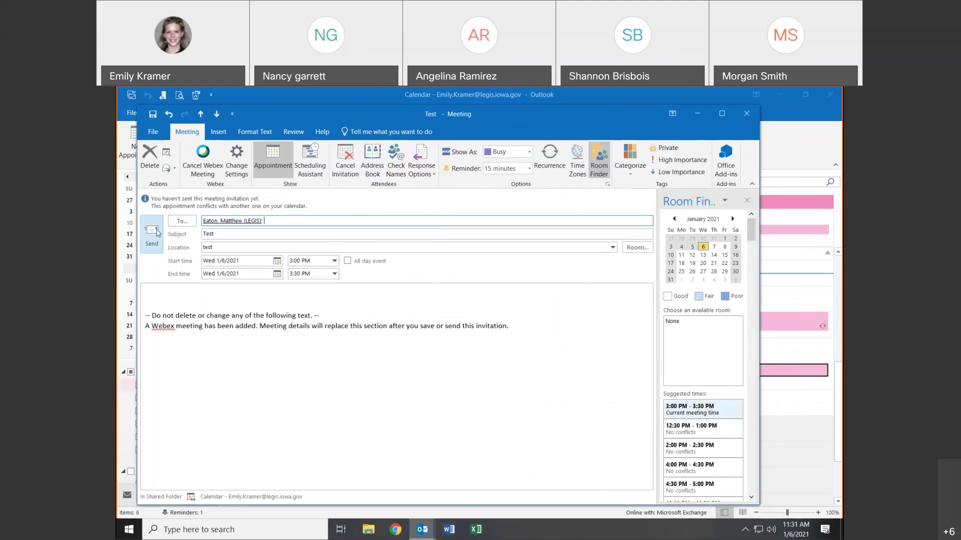
left_click(156, 231)
left_click(555, 271)
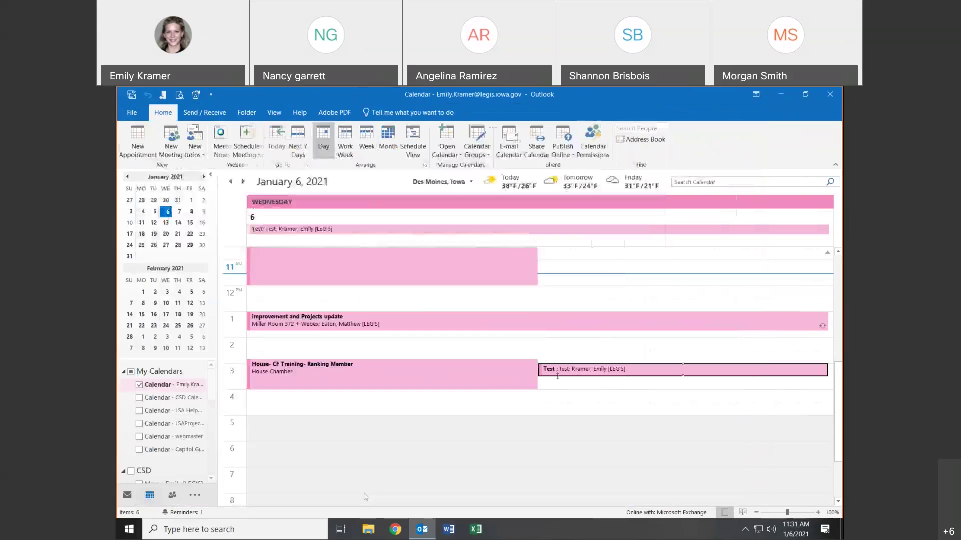
- Open the Test meeting, cancel its Webex meeting and delete the leftover Webex text
left_click(560, 375)
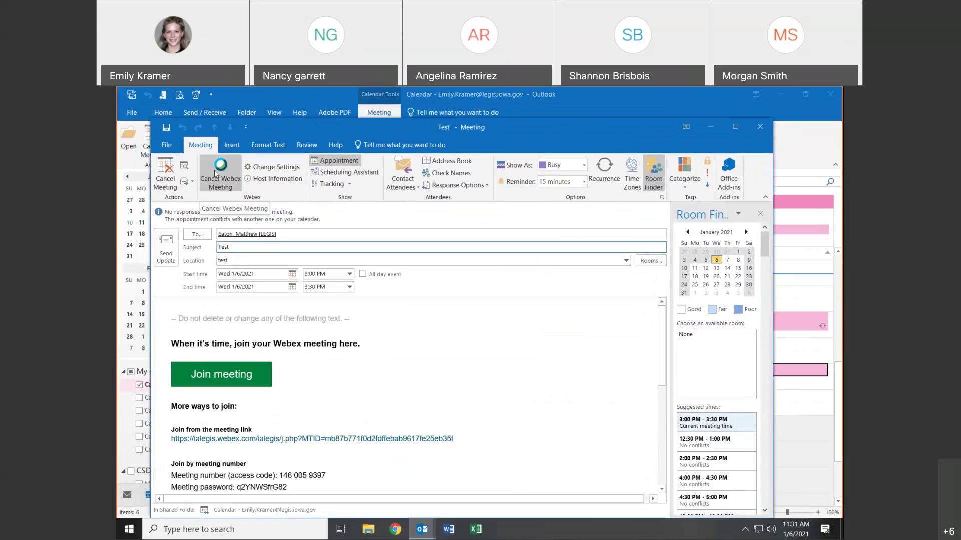
left_click(215, 174)
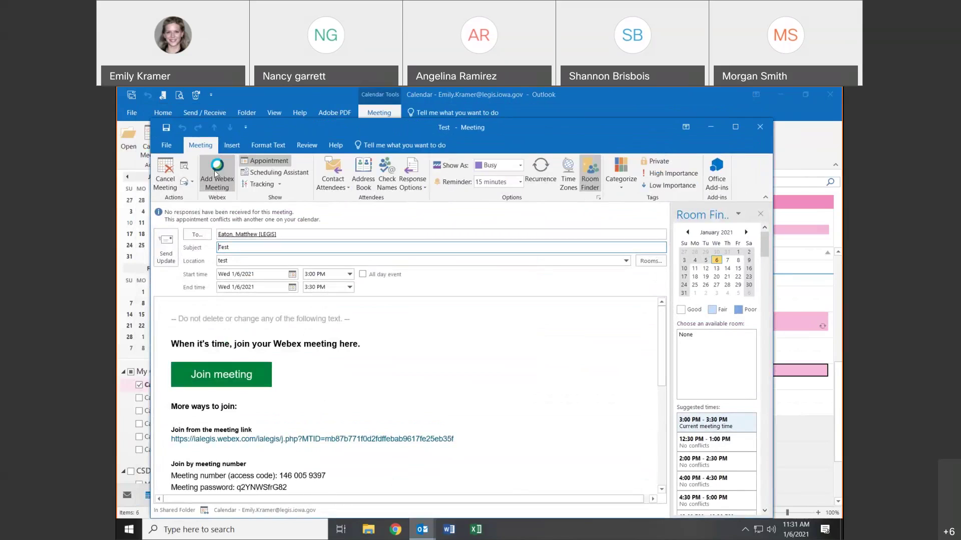
left_click_drag(179, 305, 365, 498)
key("Delete")
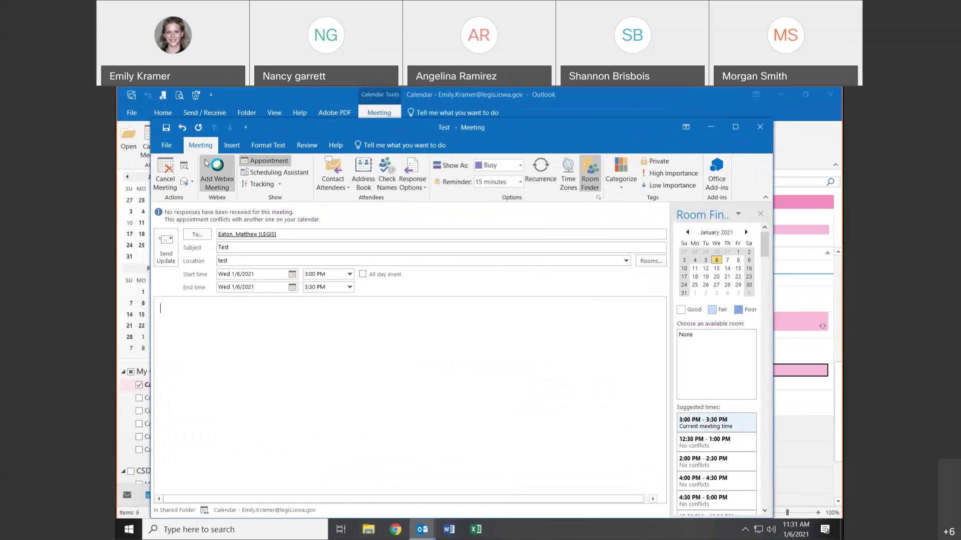
- Attach a new Webex meeting and review its settings without changes
left_click(218, 172)
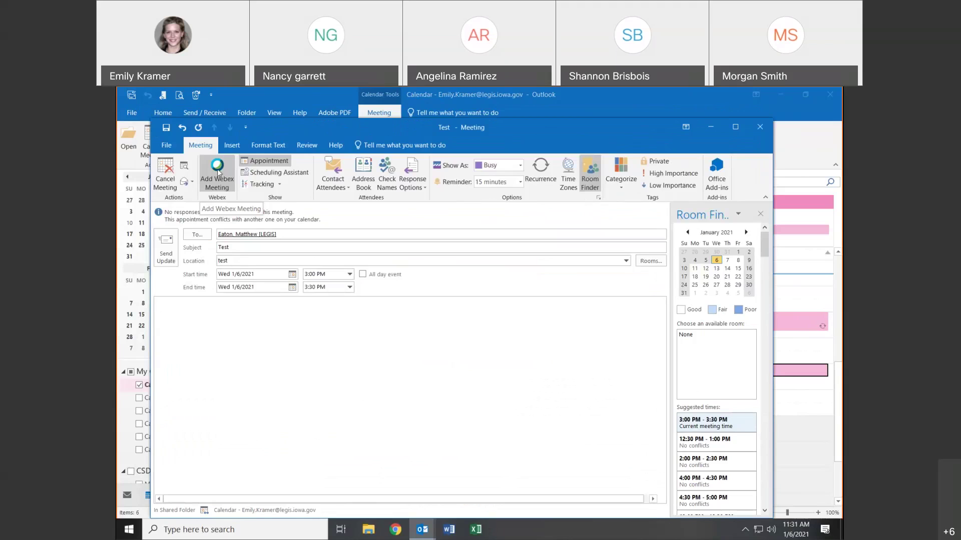
left_click(218, 173)
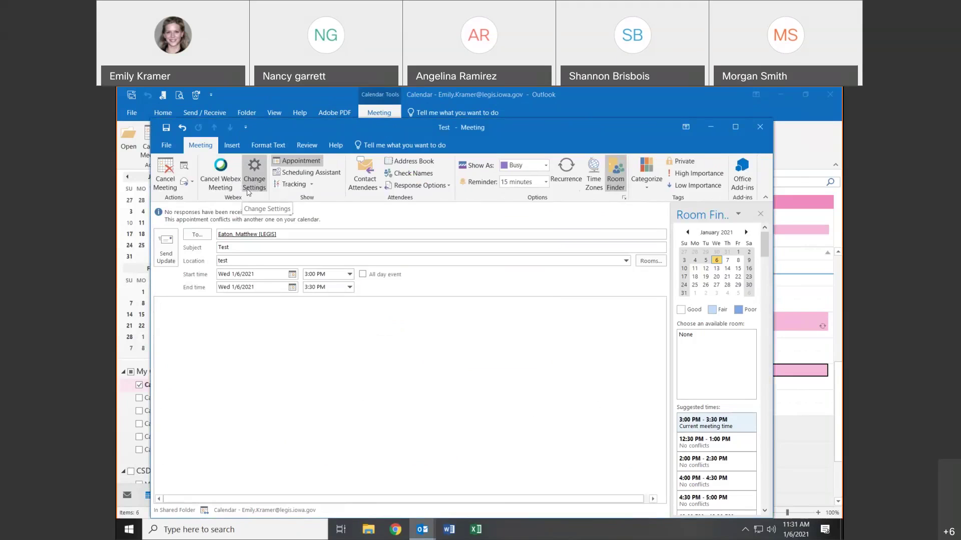
left_click(258, 181)
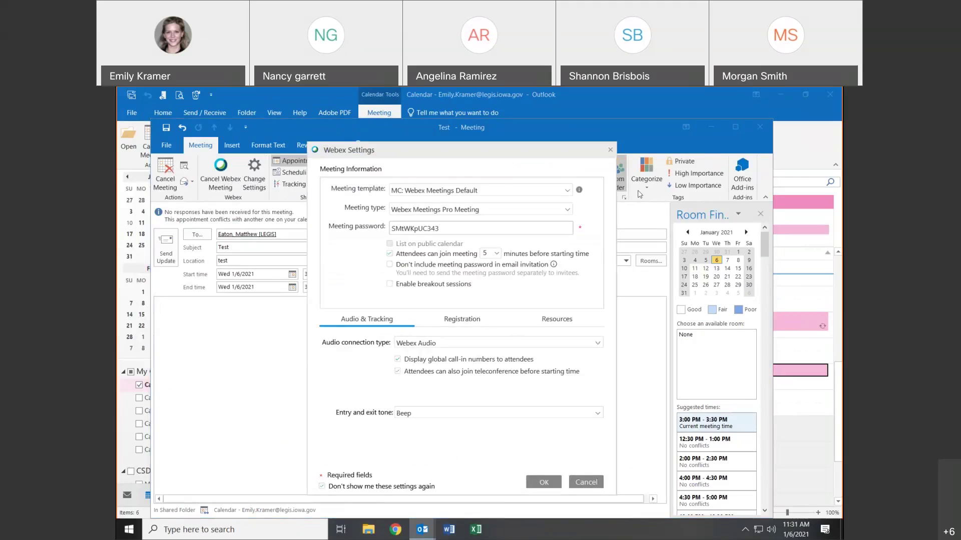
left_click(613, 151)
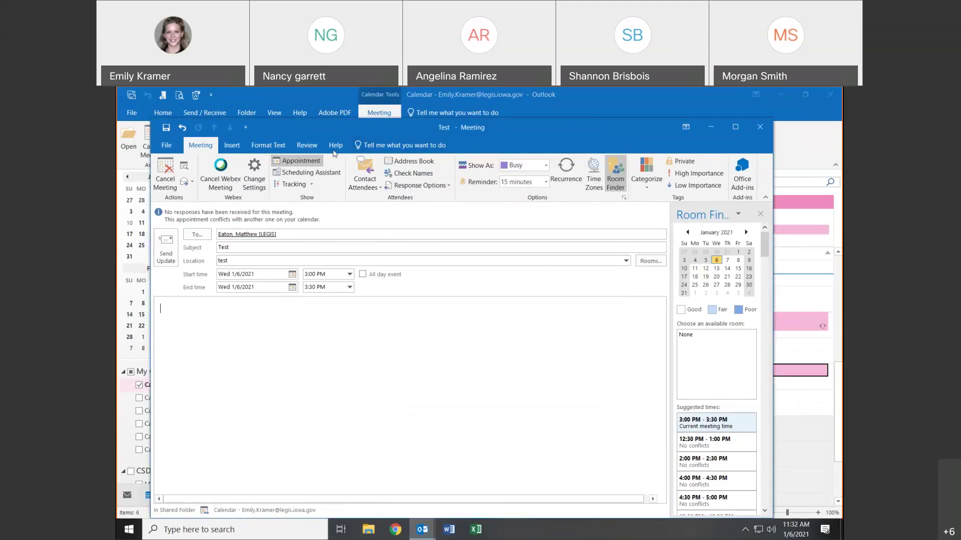
- Compare attendee availability in the Scheduling Assistant and move Test to 2:00–2:30 PM
left_click(310, 174)
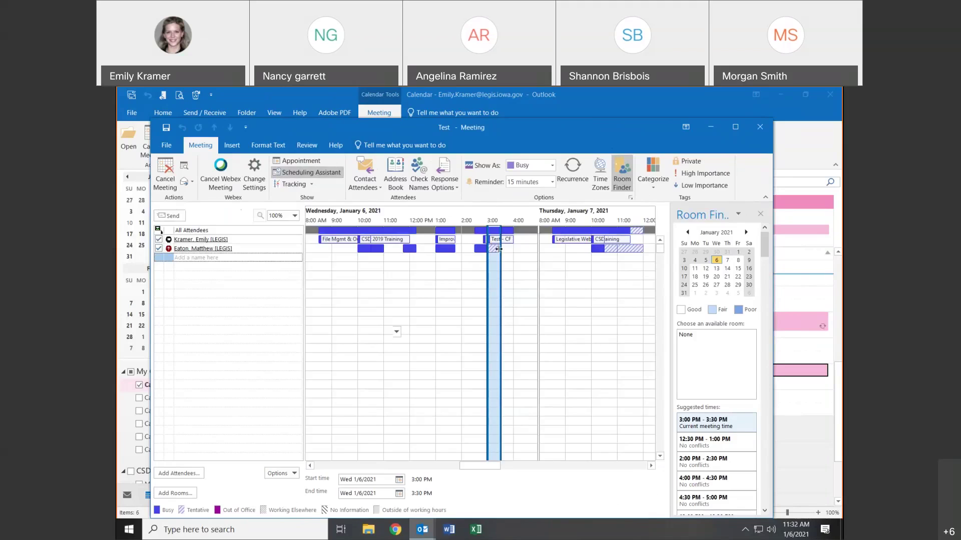
left_click(518, 253)
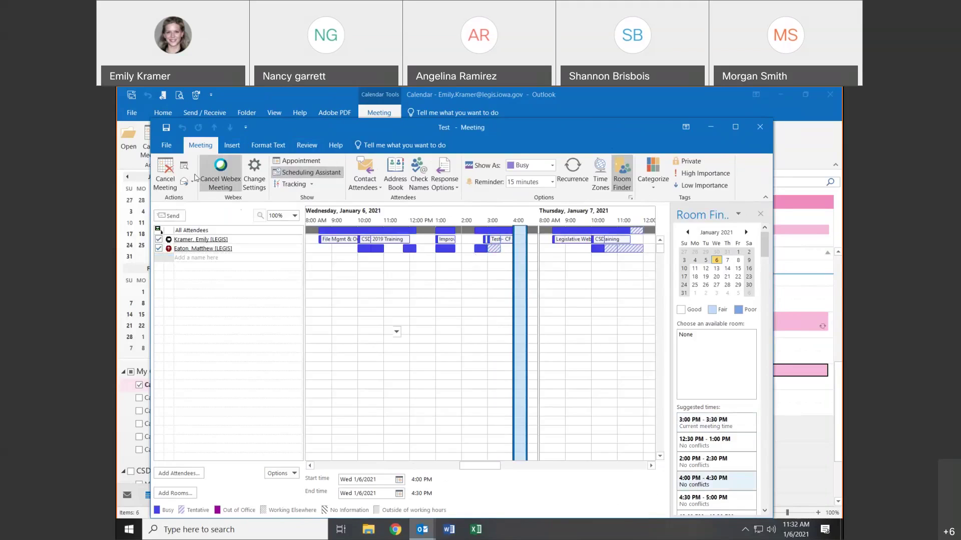
left_click(310, 161)
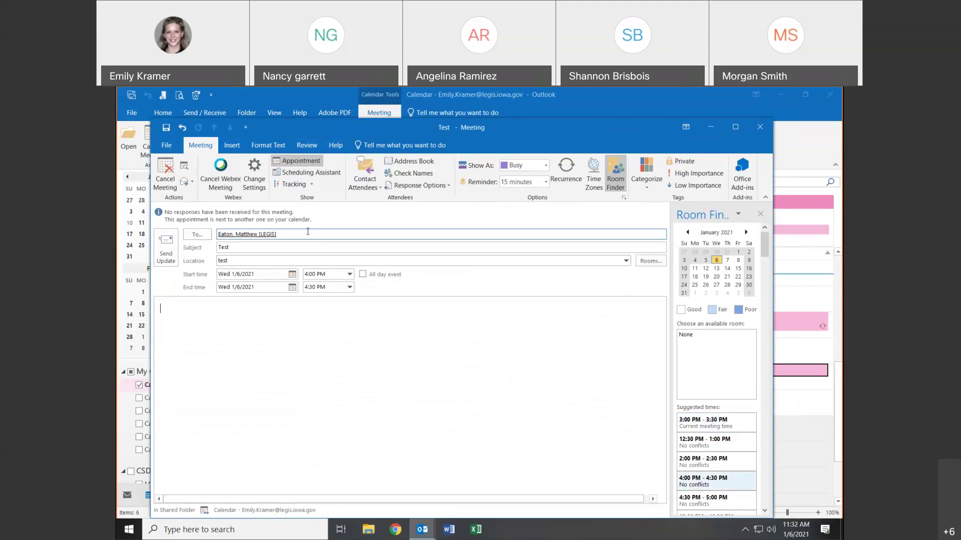
left_click(306, 172)
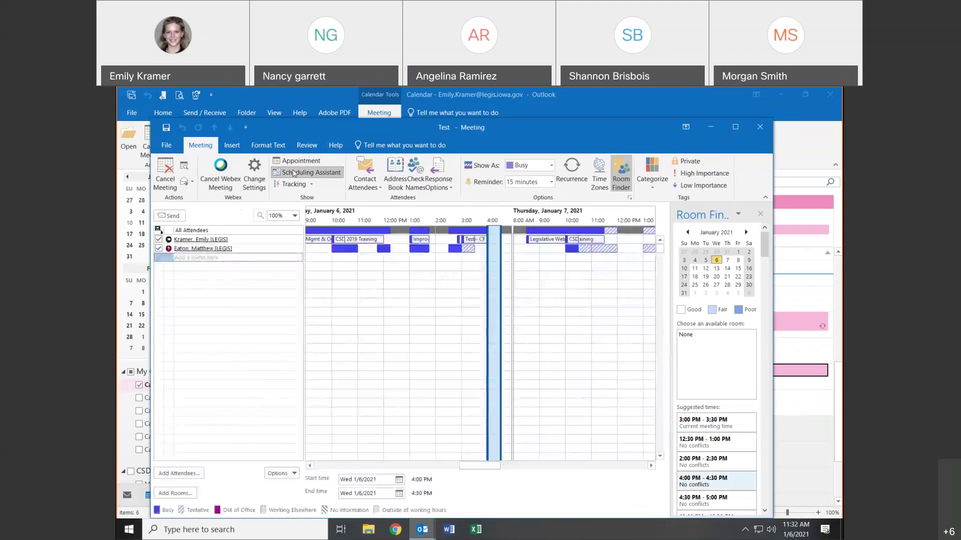
left_click(437, 236)
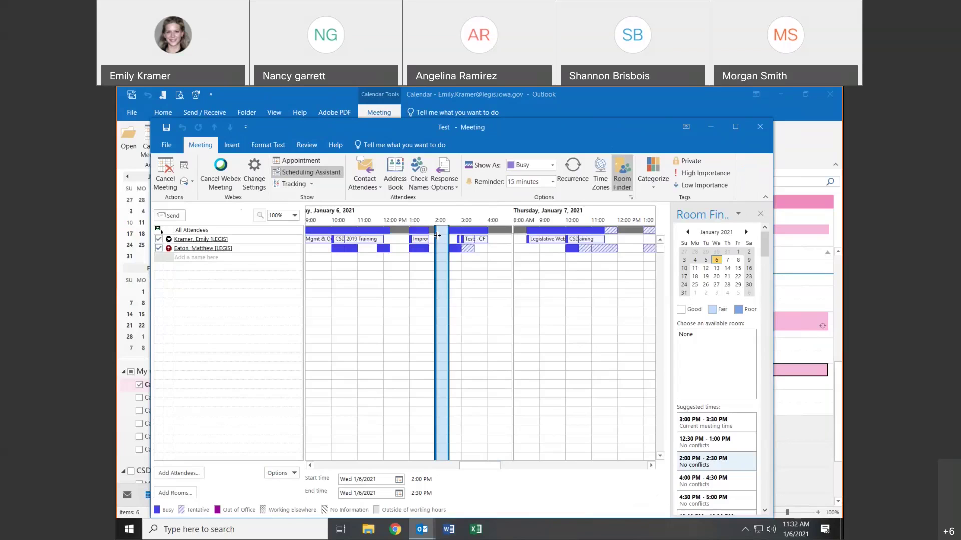
left_click(498, 237)
left_click(494, 244)
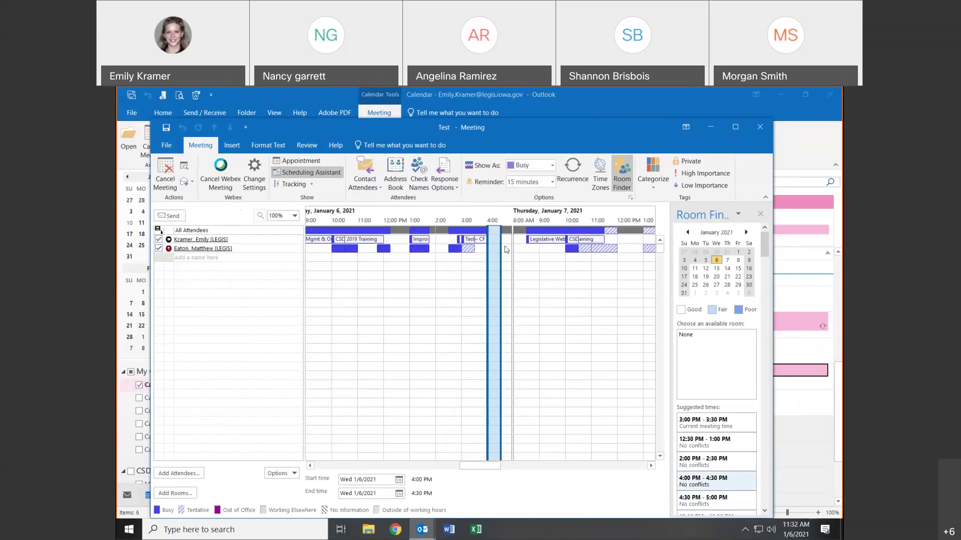
left_click(442, 248)
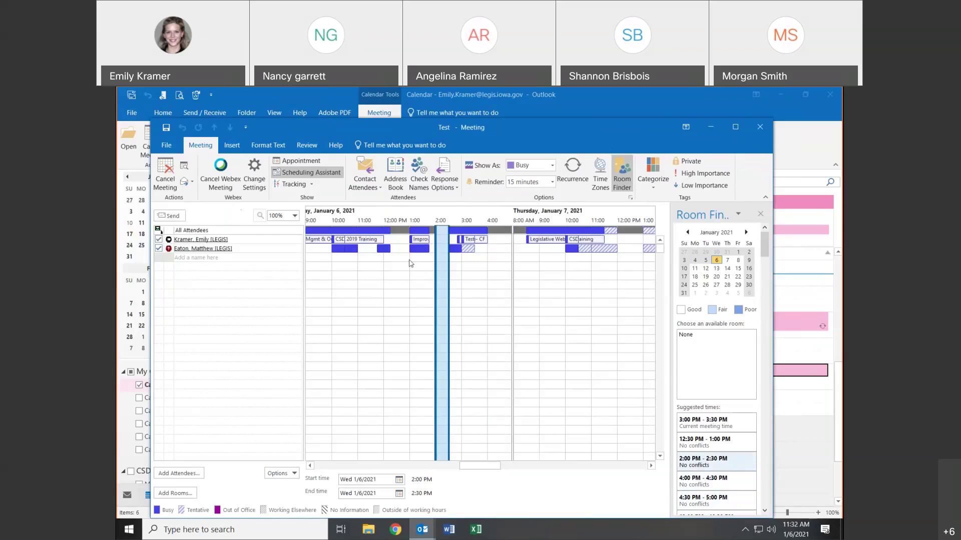
left_click(295, 185)
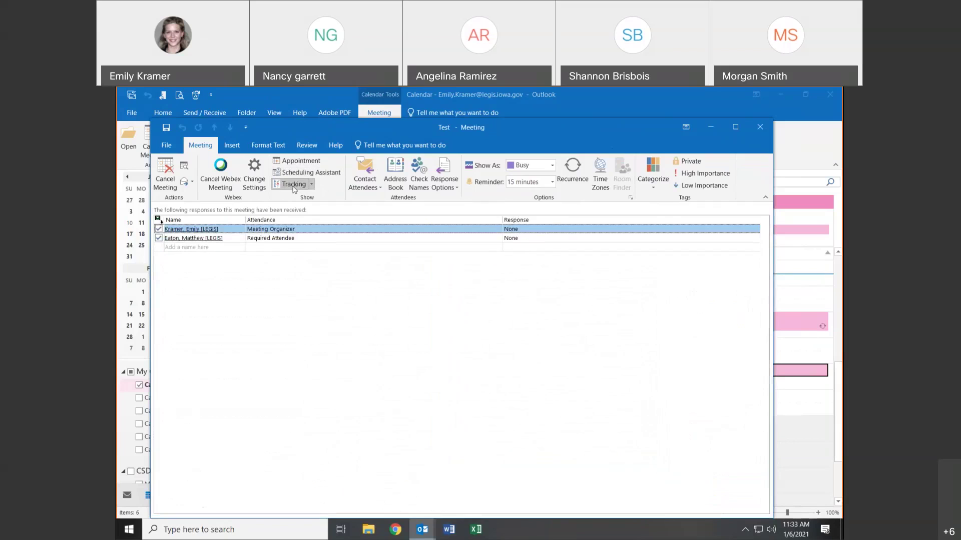
left_click(309, 162)
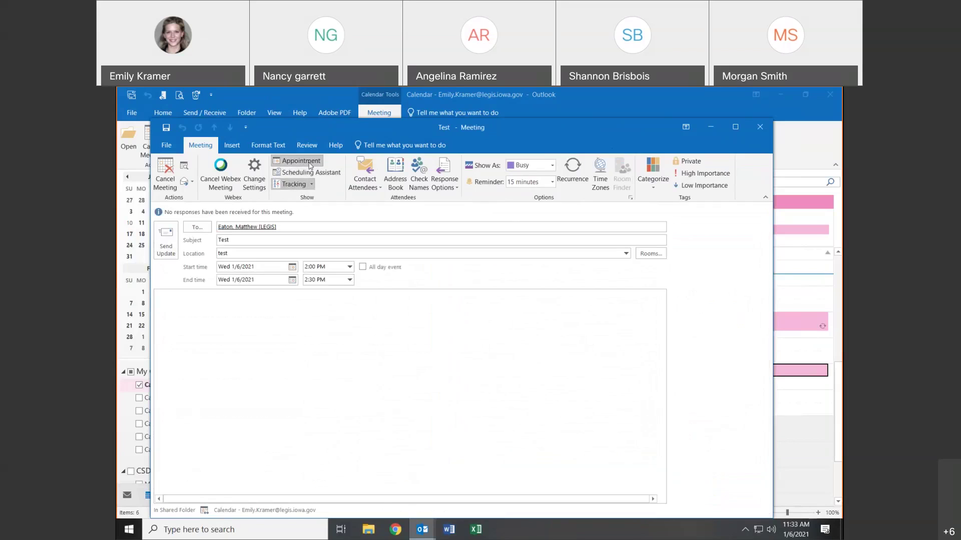
- Browse the attendee address book and close it without changes
left_click(367, 173)
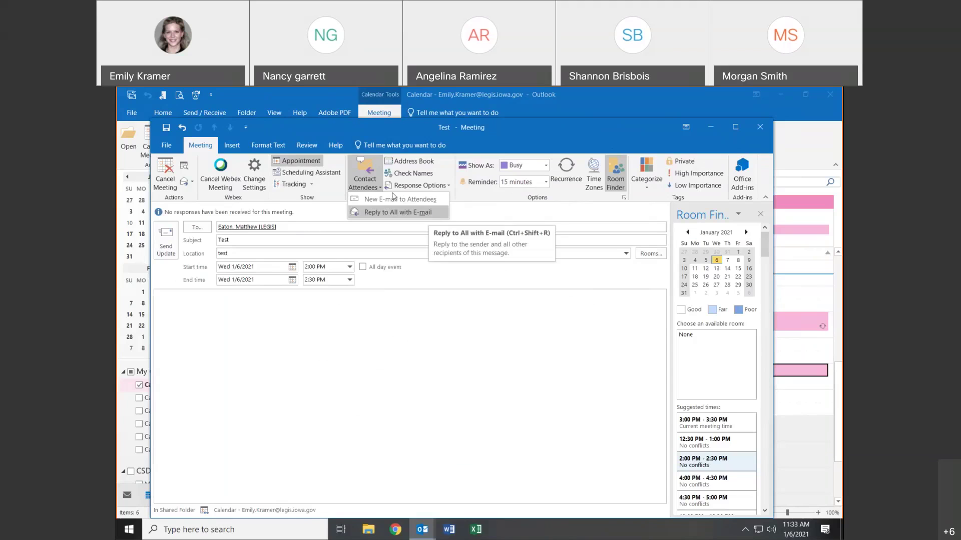
left_click(413, 161)
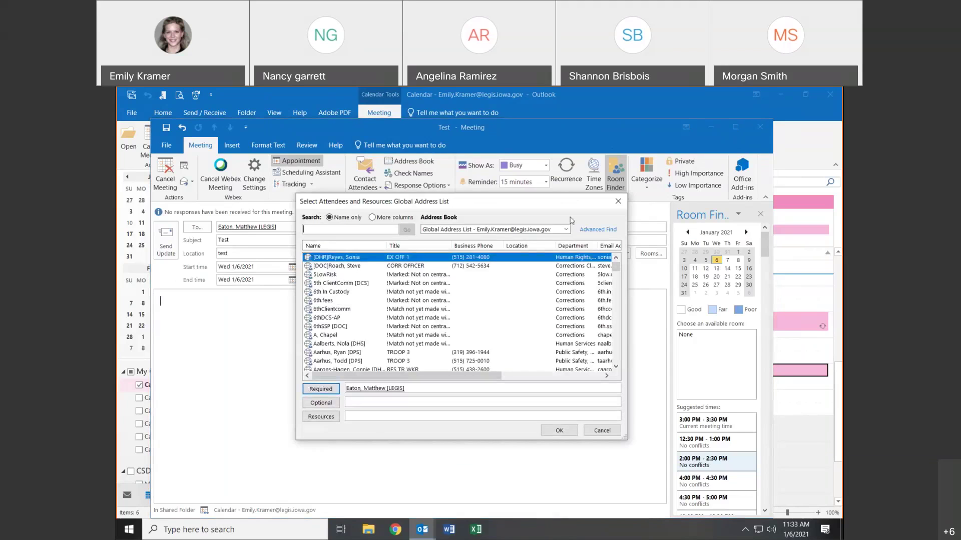
left_click(616, 202)
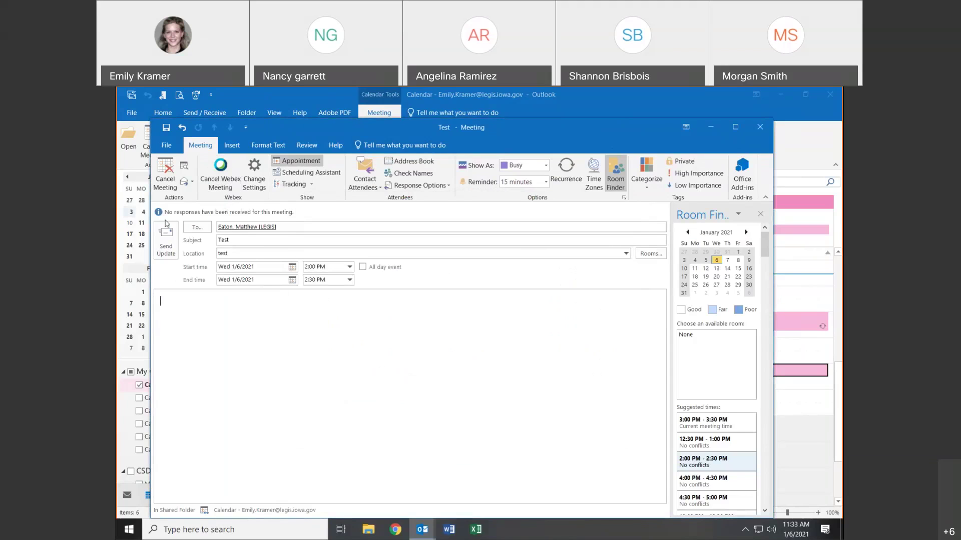
left_click(190, 228)
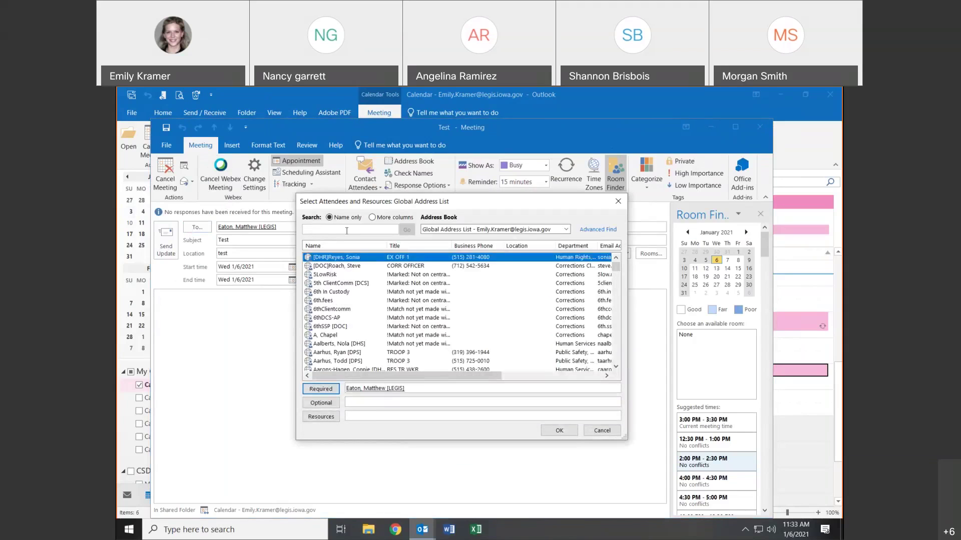
left_click(618, 201)
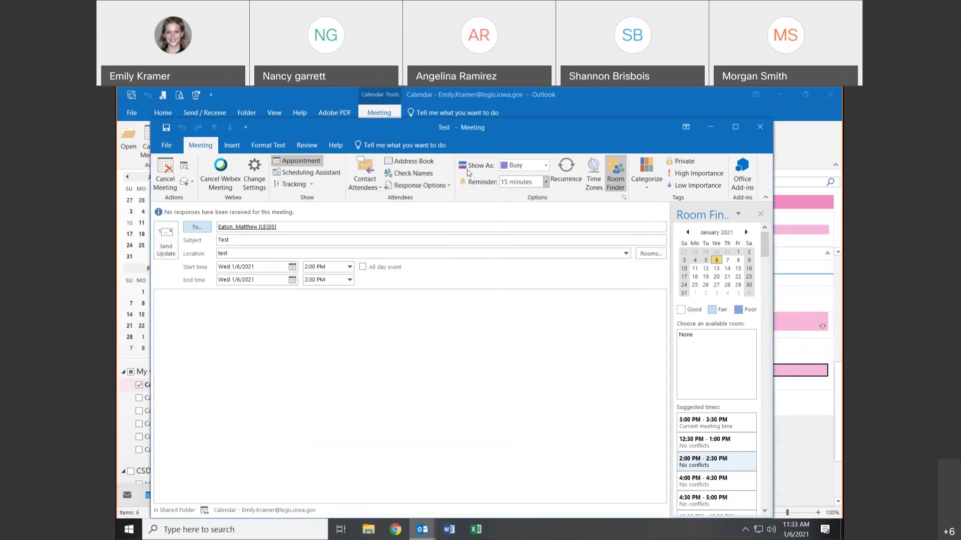
- Set Show As to Tentative and send the update, accepting the Webex text replacement
left_click(545, 166)
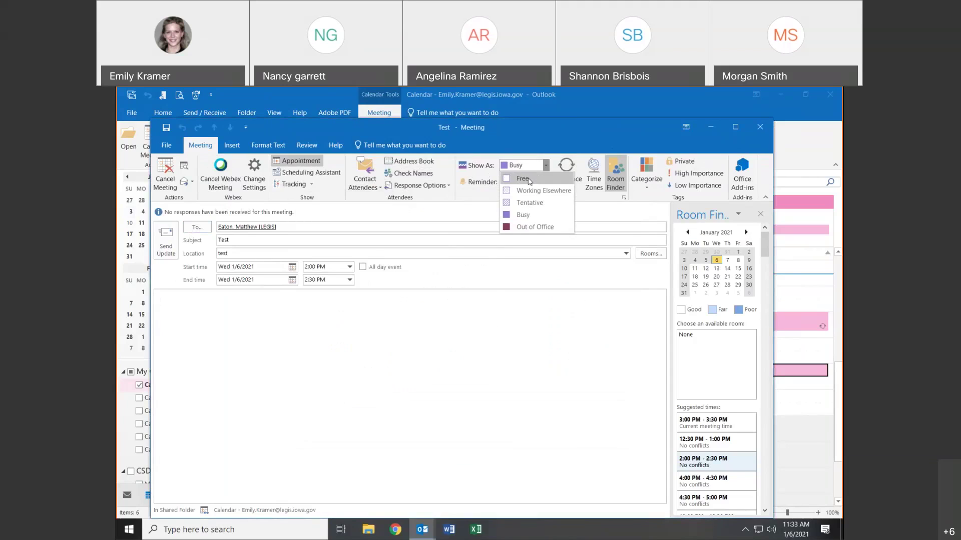
left_click(536, 216)
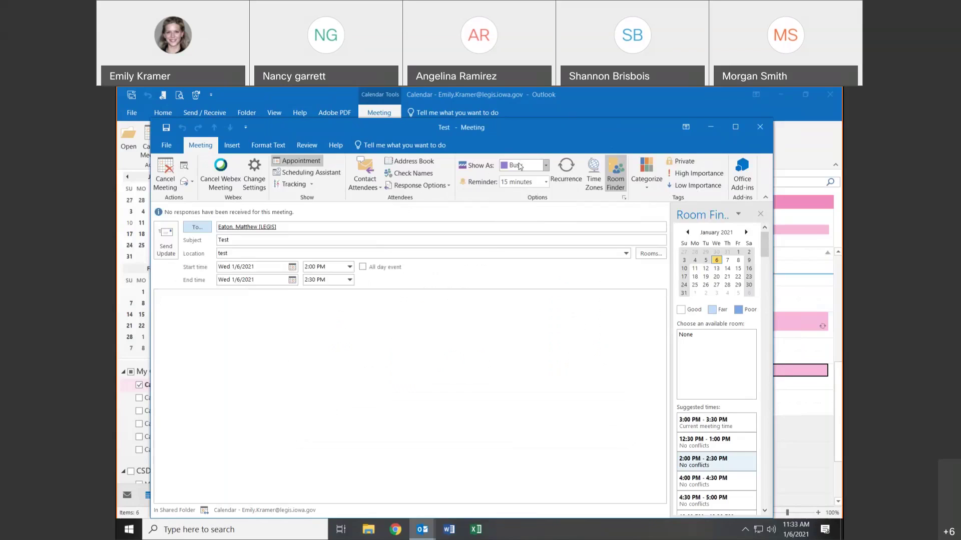
left_click(521, 168)
left_click(521, 200)
left_click(167, 234)
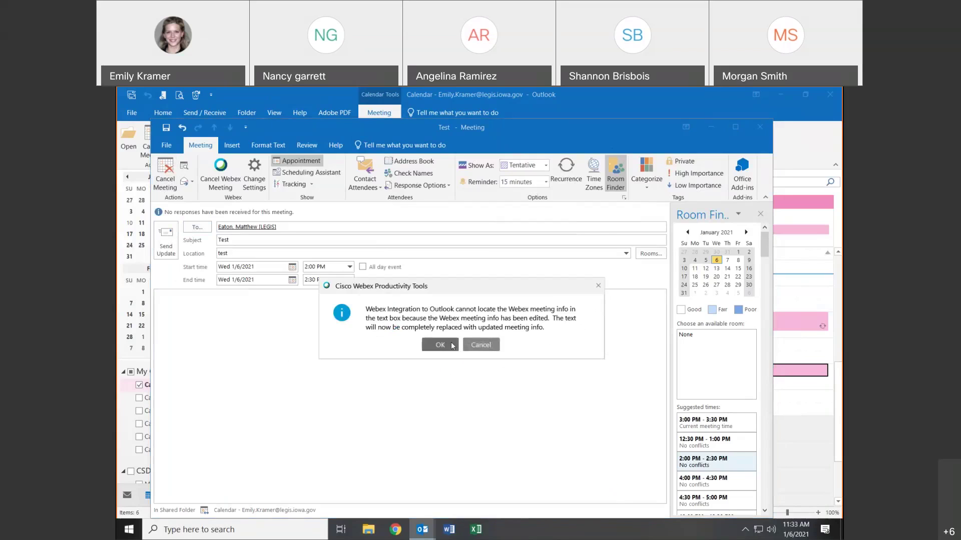
left_click(452, 344)
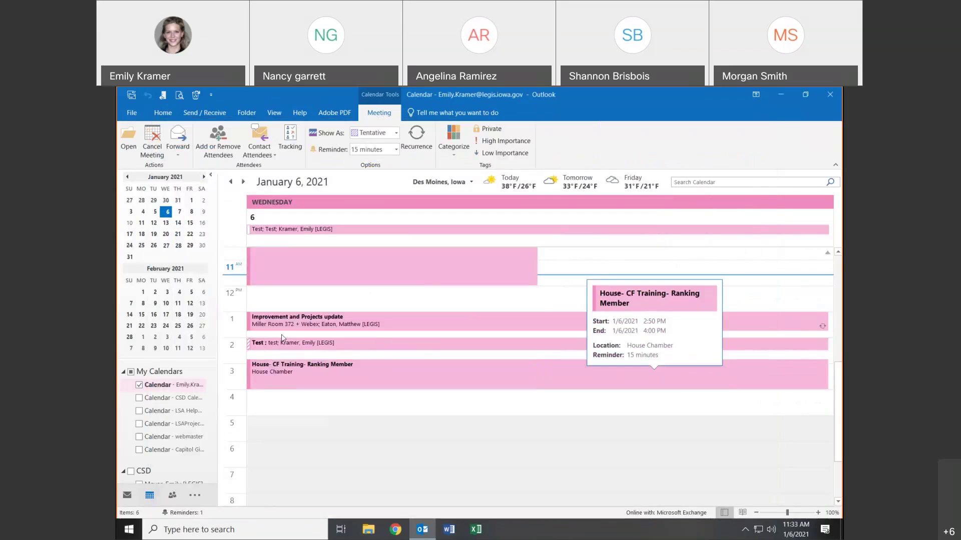
- Reopen the 2 PM Test meeting and look at its Show As and recurrence options
mouse_move(252, 348)
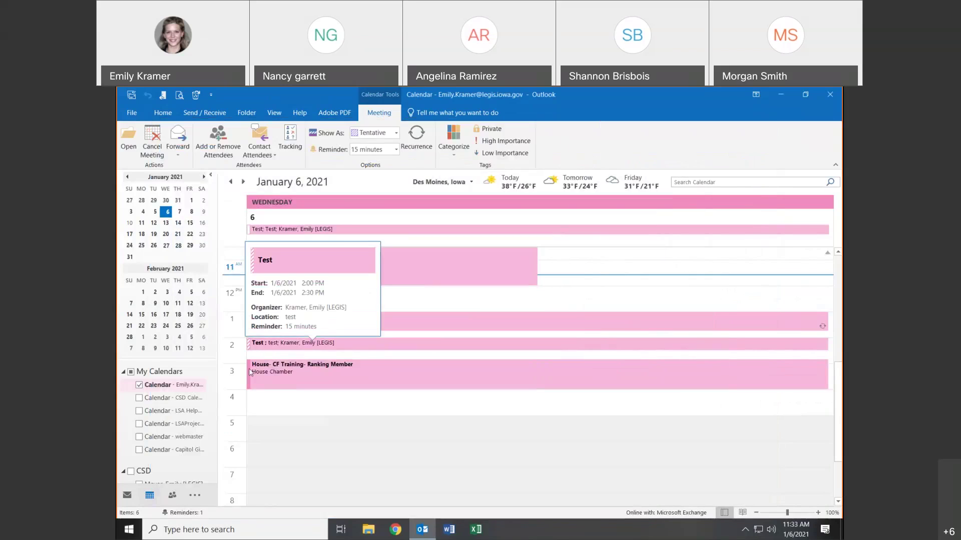
mouse_move(250, 378)
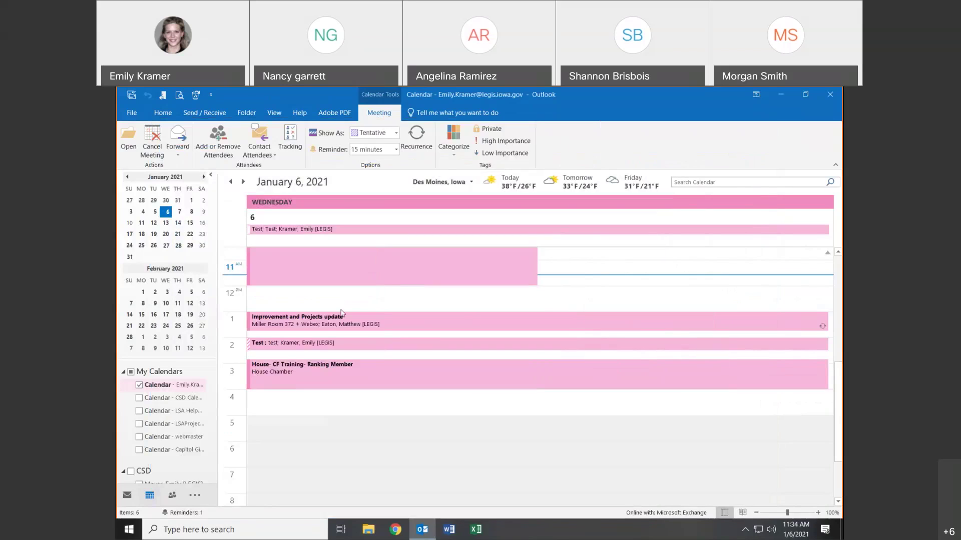
left_click(328, 342)
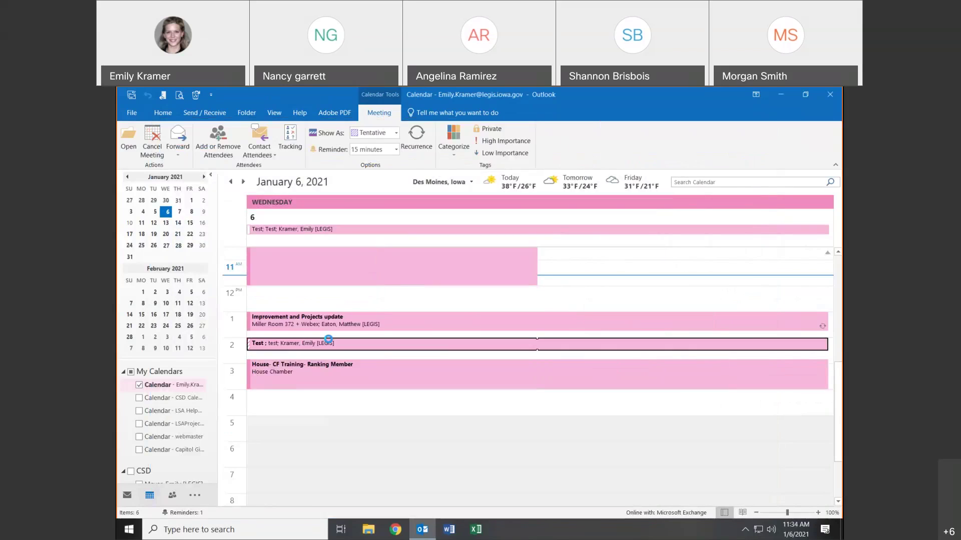
double_click(328, 343)
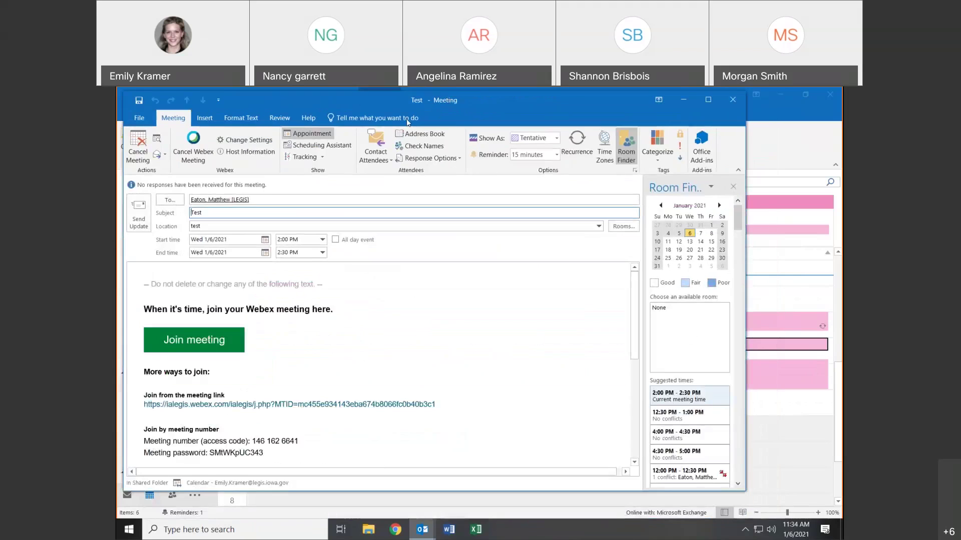
left_click(556, 139)
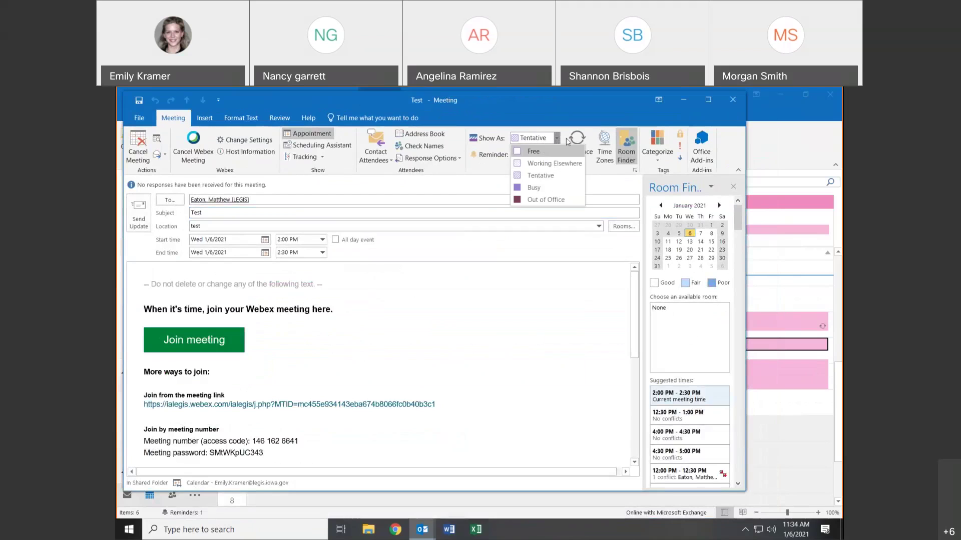
left_click(566, 144)
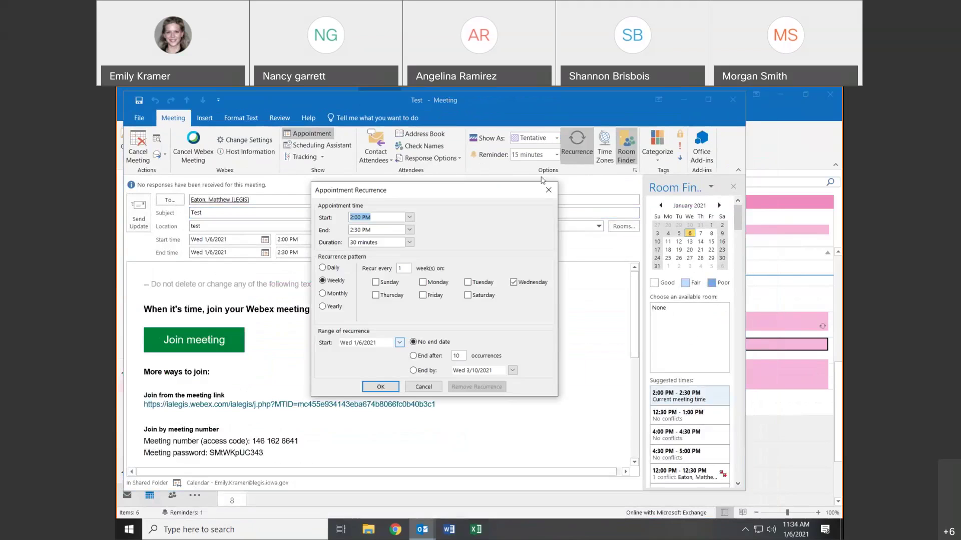
key("Escape")
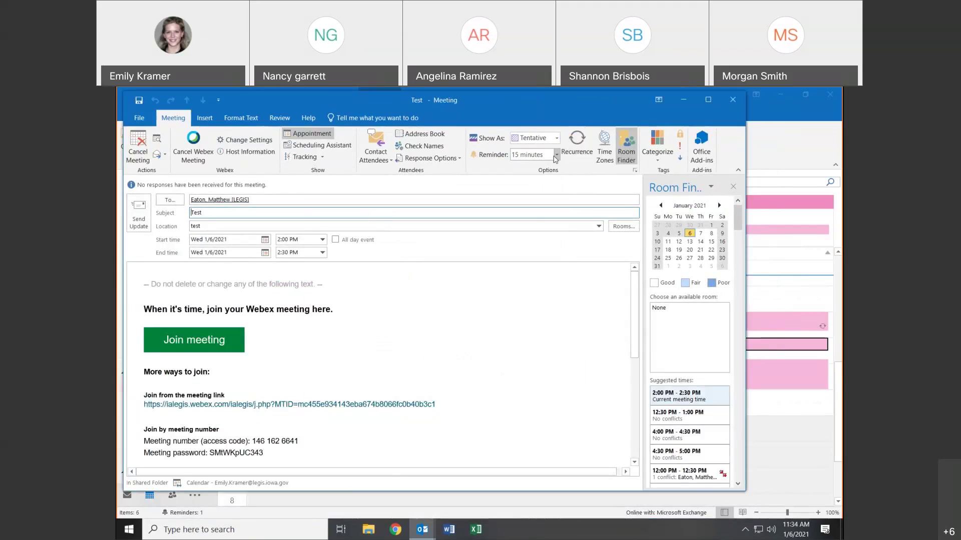
- Uncheck Play this sound in the Test meeting's reminder sound settings
left_click(556, 155)
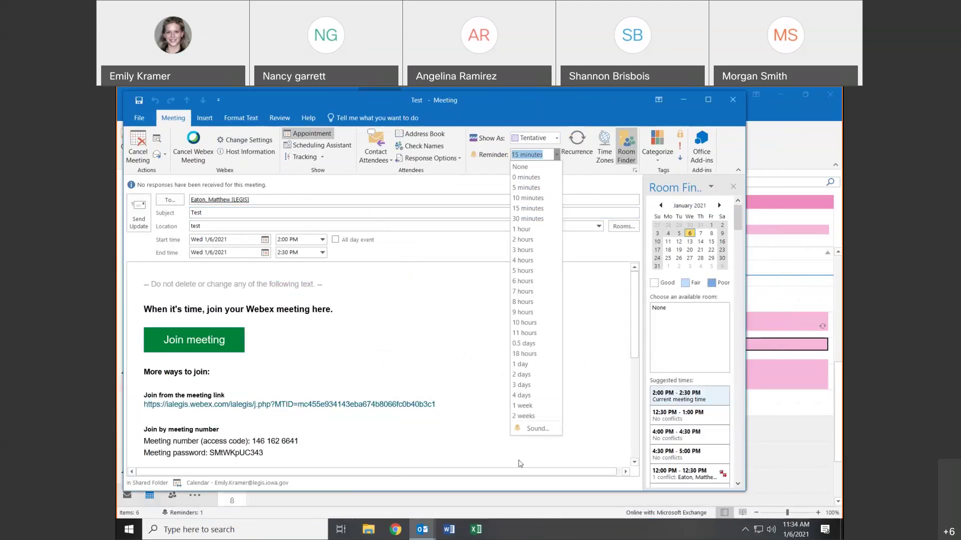
left_click(528, 429)
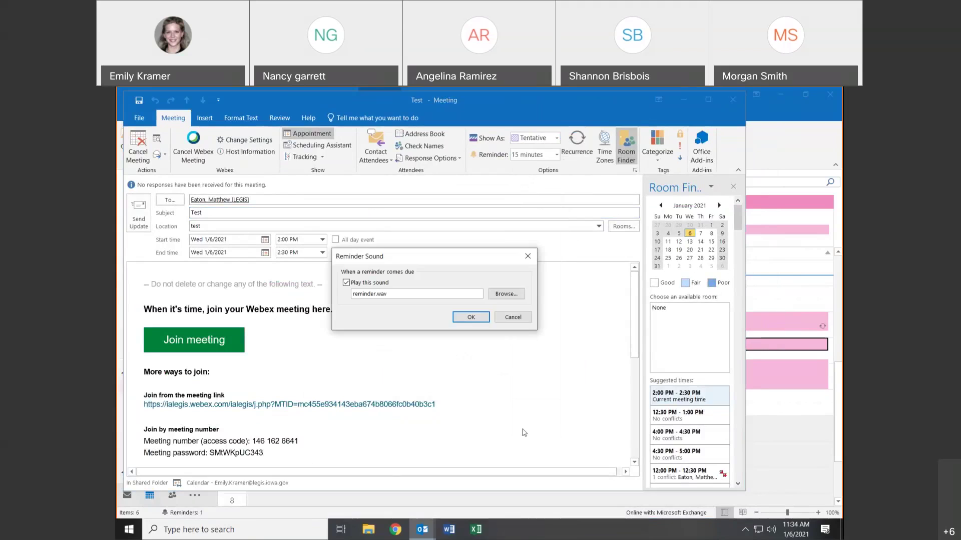
left_click(349, 285)
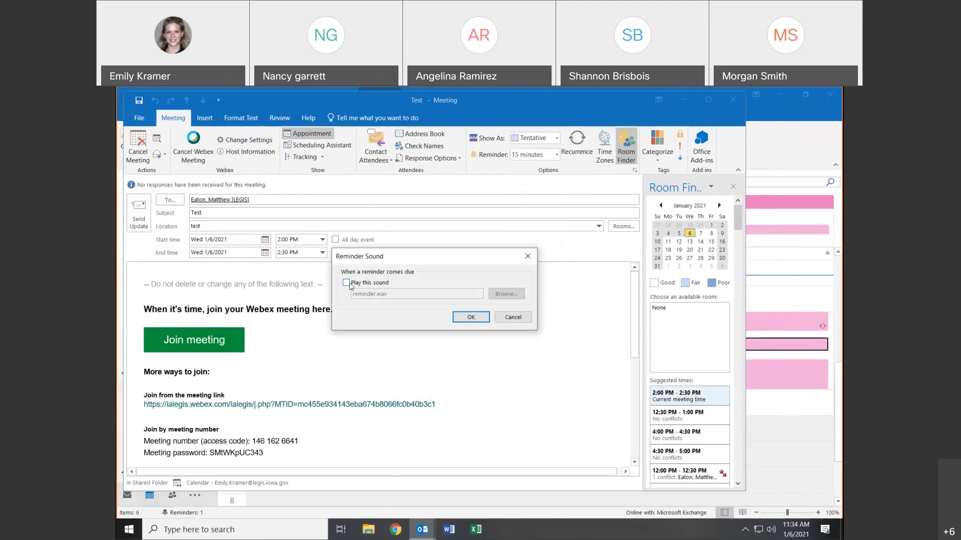
left_click(471, 317)
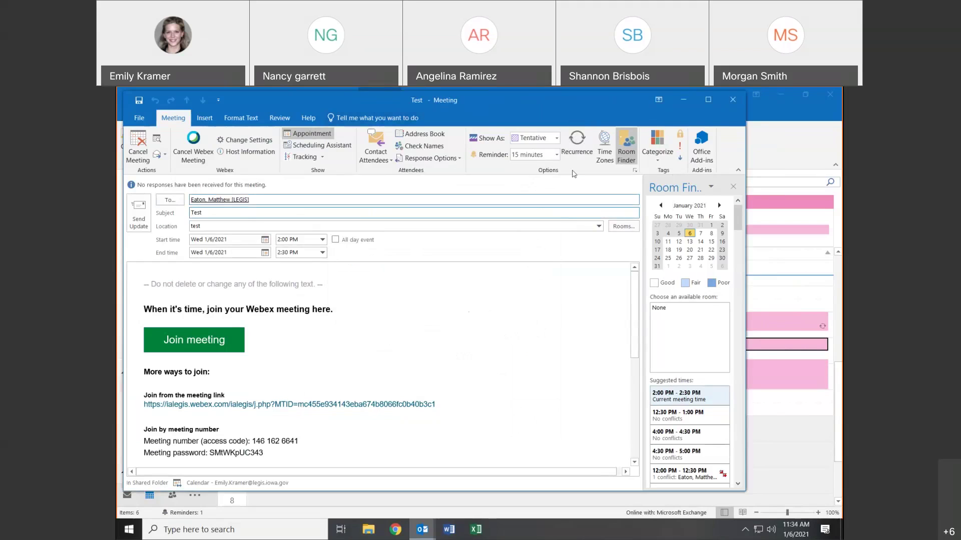
left_click(577, 155)
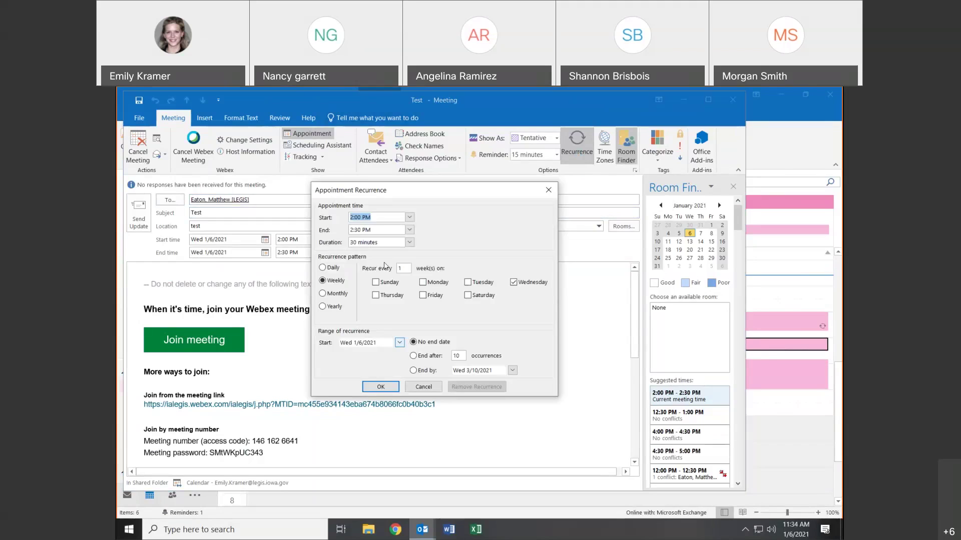
- Set a weekly Monday, Wednesday, Saturday recurrence ending by 1/27/2021 and send the update
left_click(322, 268)
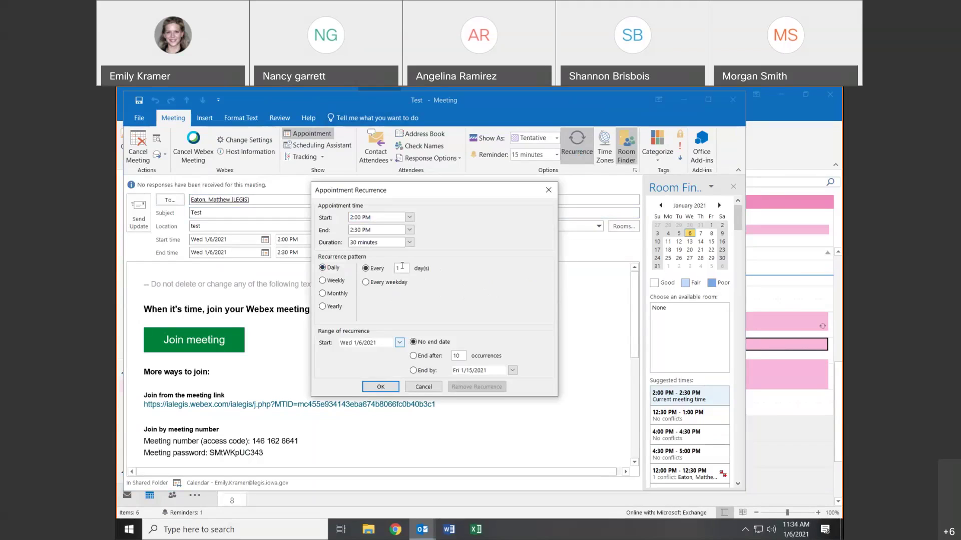
left_click(334, 281)
left_click(424, 283)
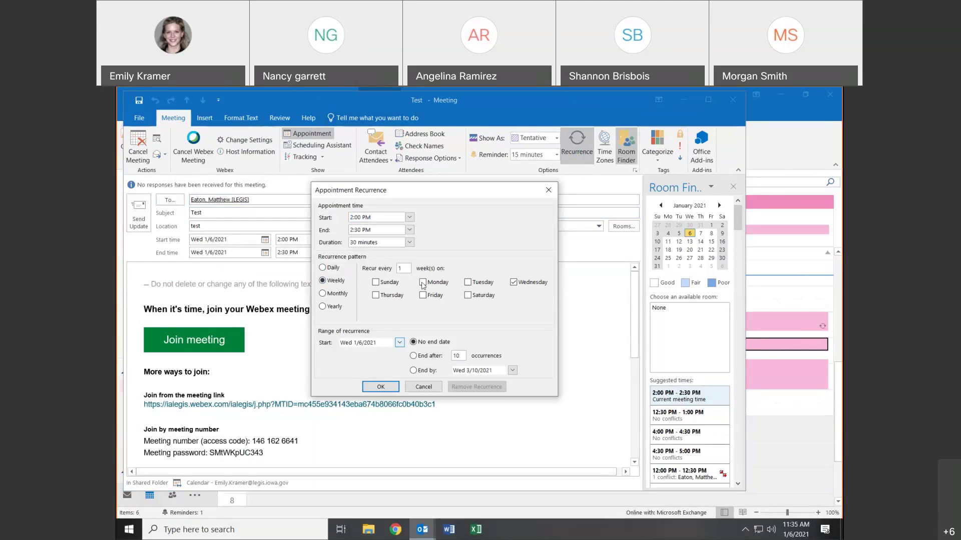
left_click(468, 296)
left_click(413, 357)
left_click(422, 372)
left_click(380, 386)
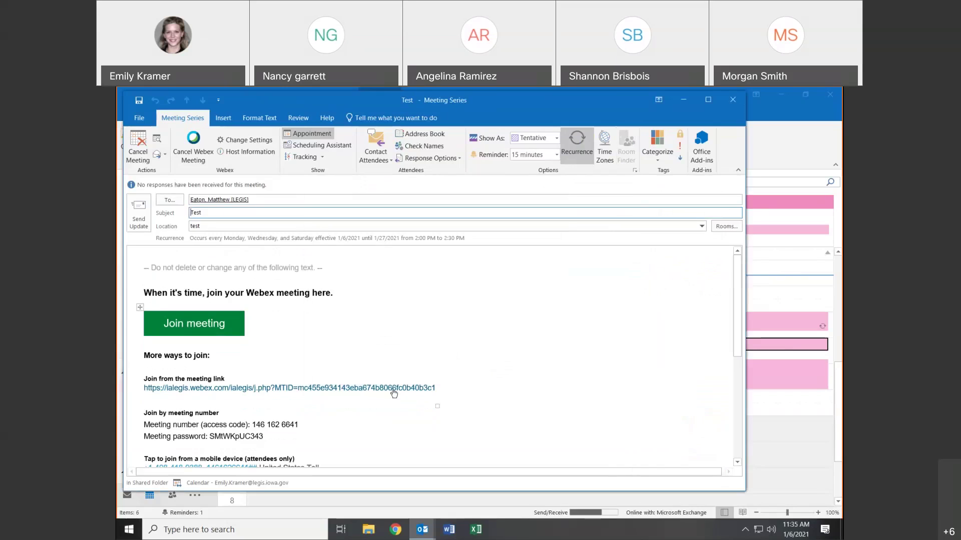
left_click(139, 220)
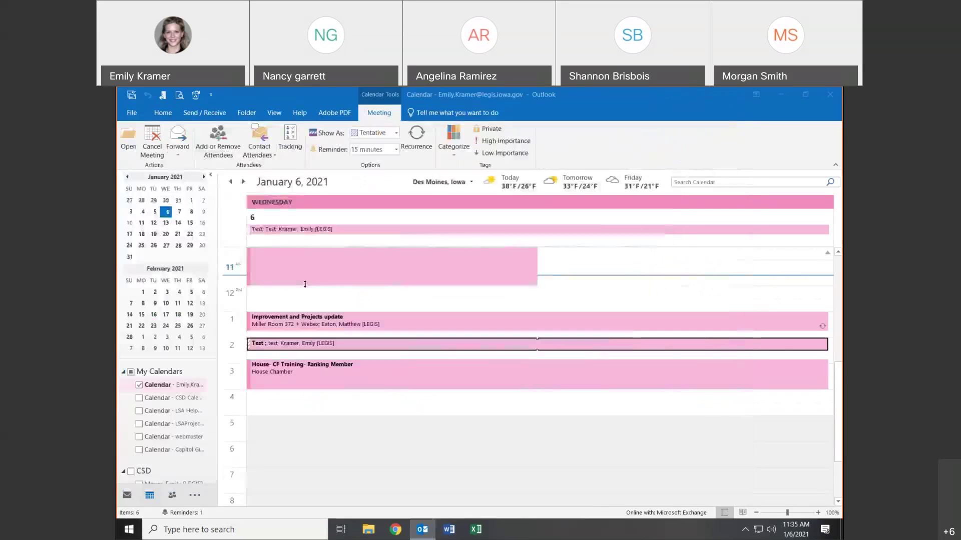
- Open the entire Test meeting series and remove its recurrence
double_click(819, 348)
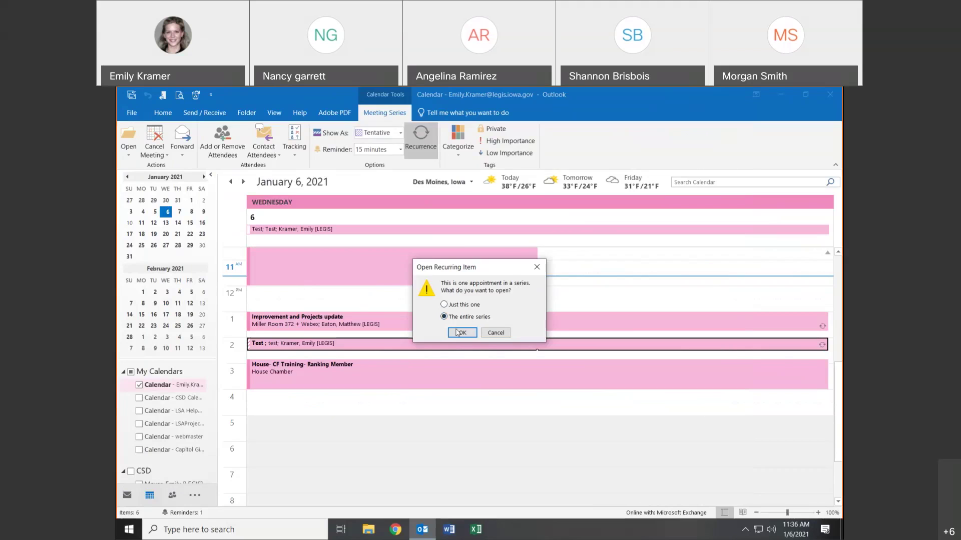
left_click(456, 331)
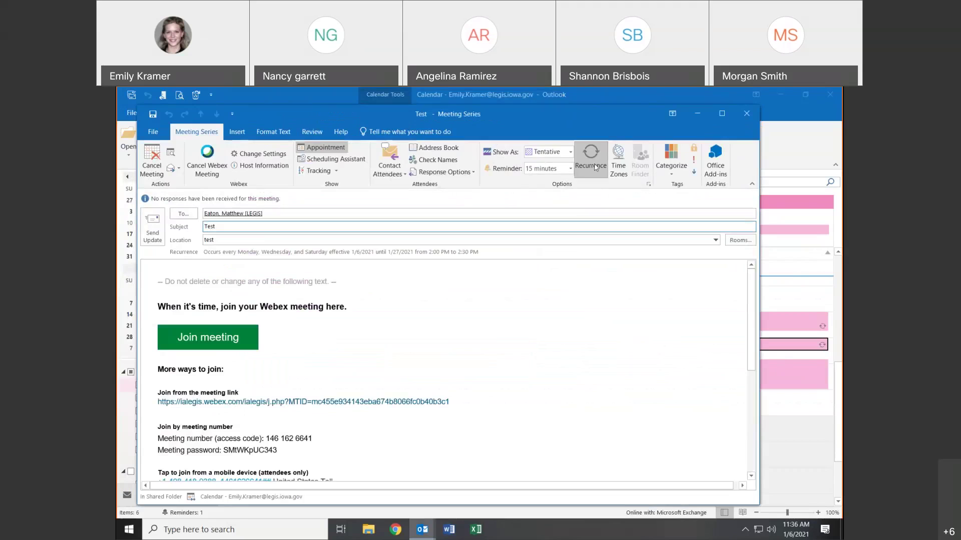
left_click(595, 167)
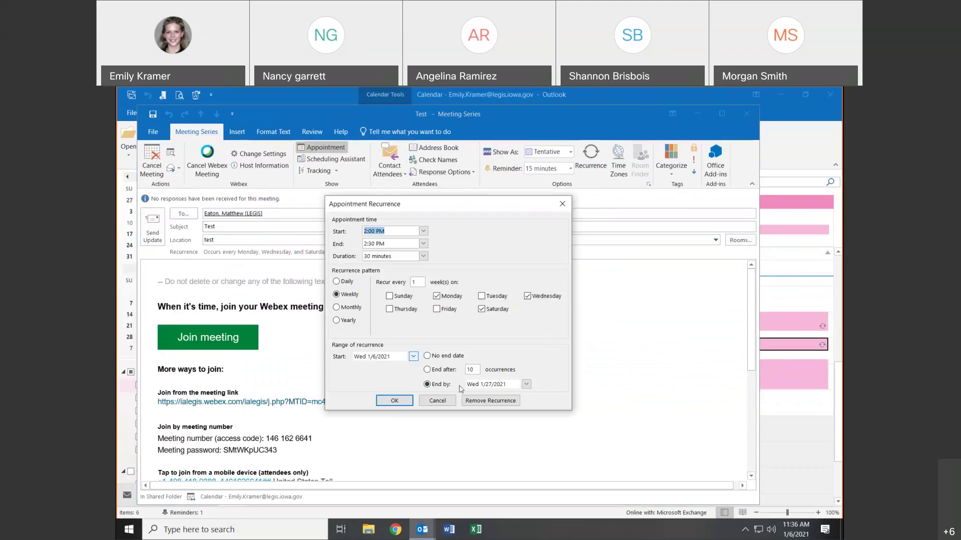
left_click(480, 400)
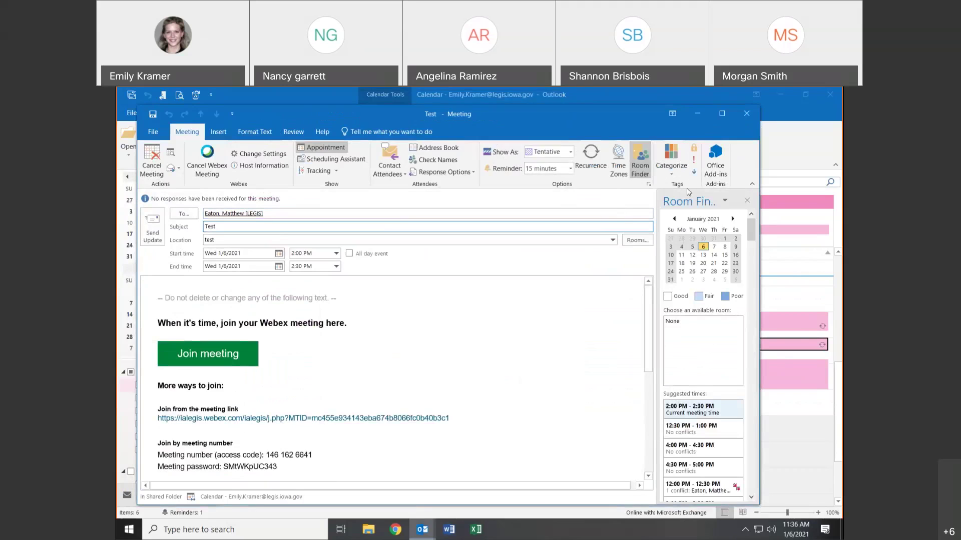
- Tag Test with the dark red and Training categories, send the update, and select it
left_click(672, 167)
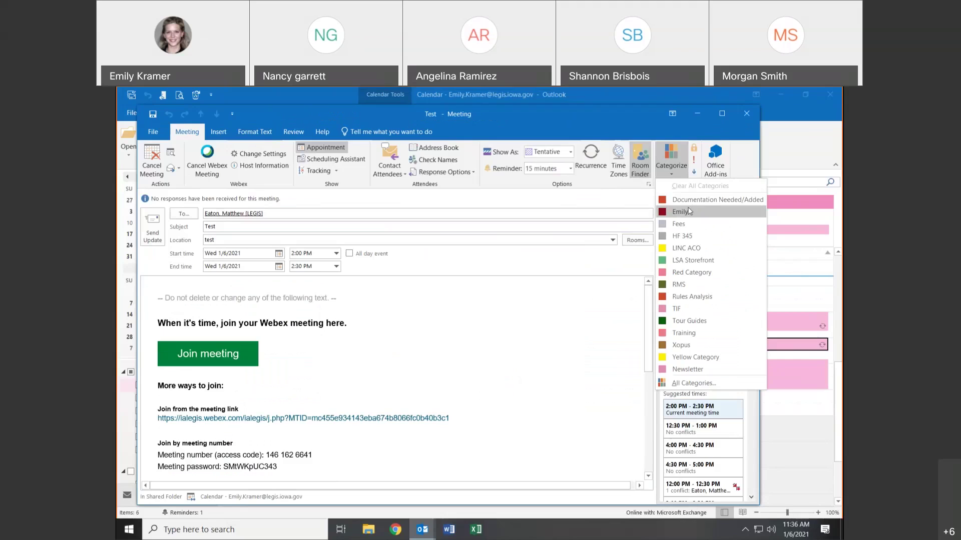
left_click(688, 211)
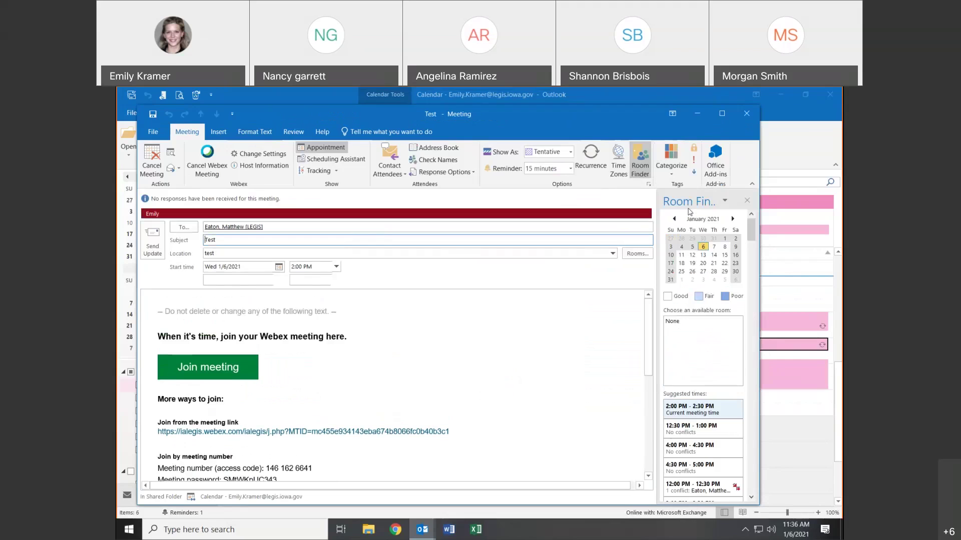
left_click(671, 168)
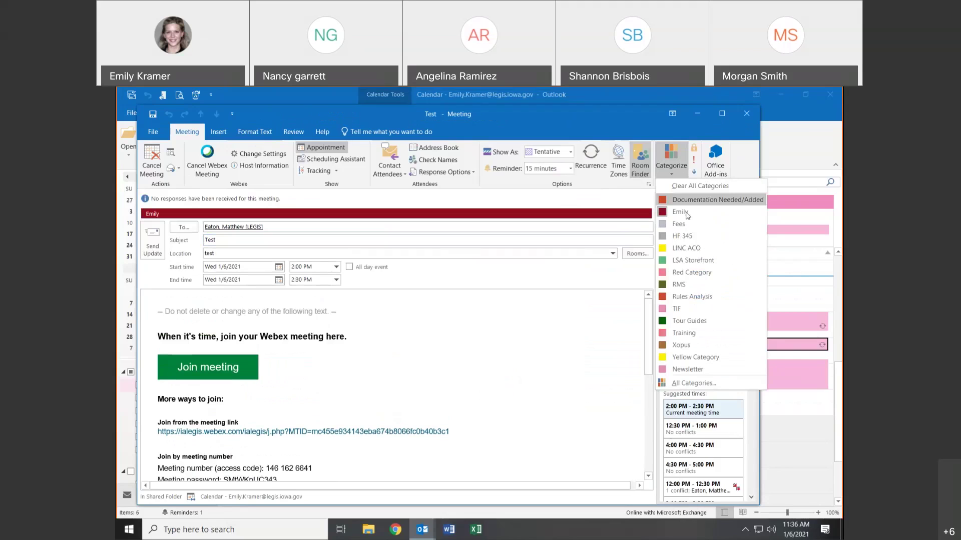
left_click(691, 333)
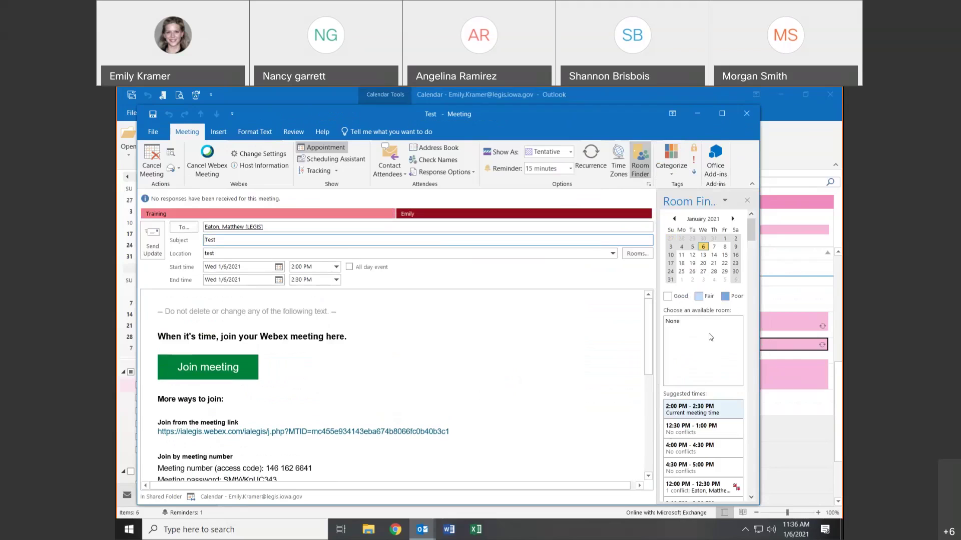
left_click(161, 248)
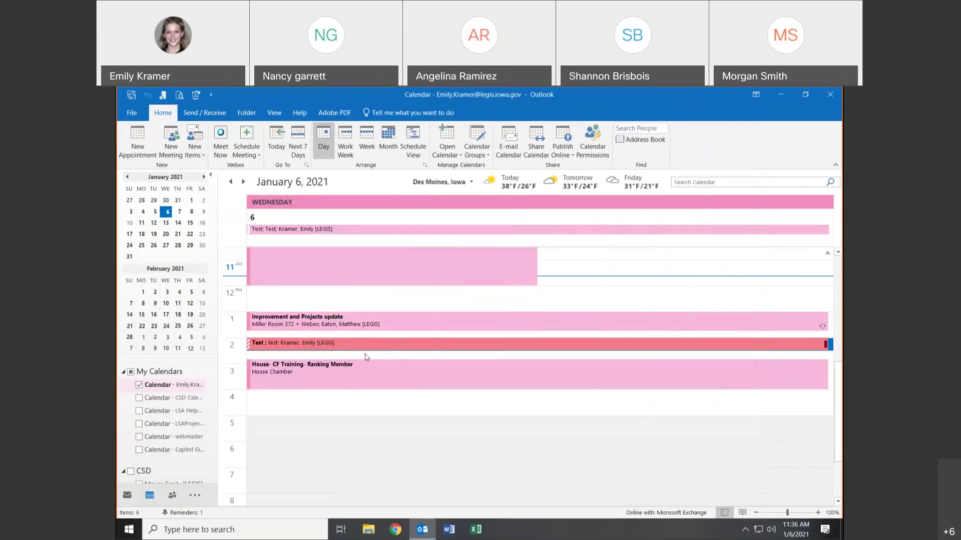
mouse_move(363, 358)
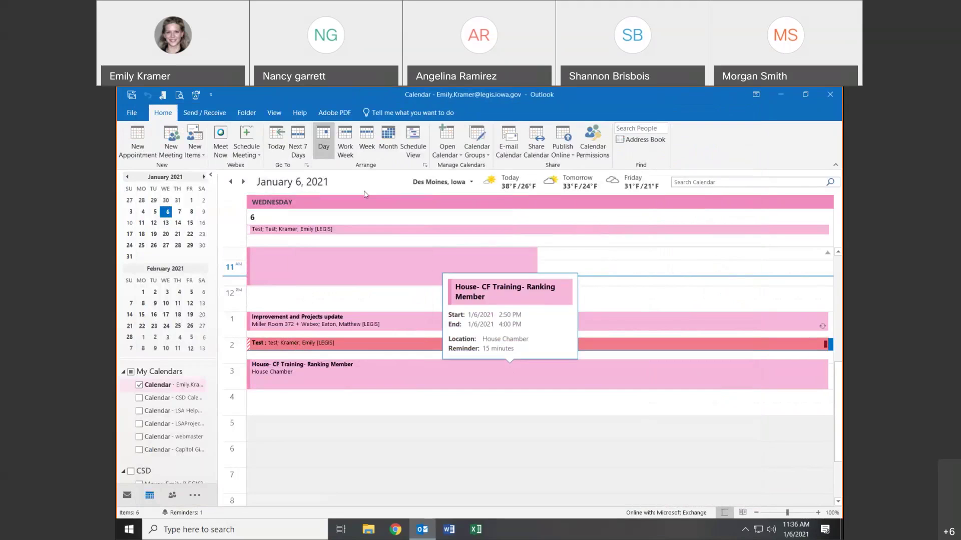
left_click(338, 347)
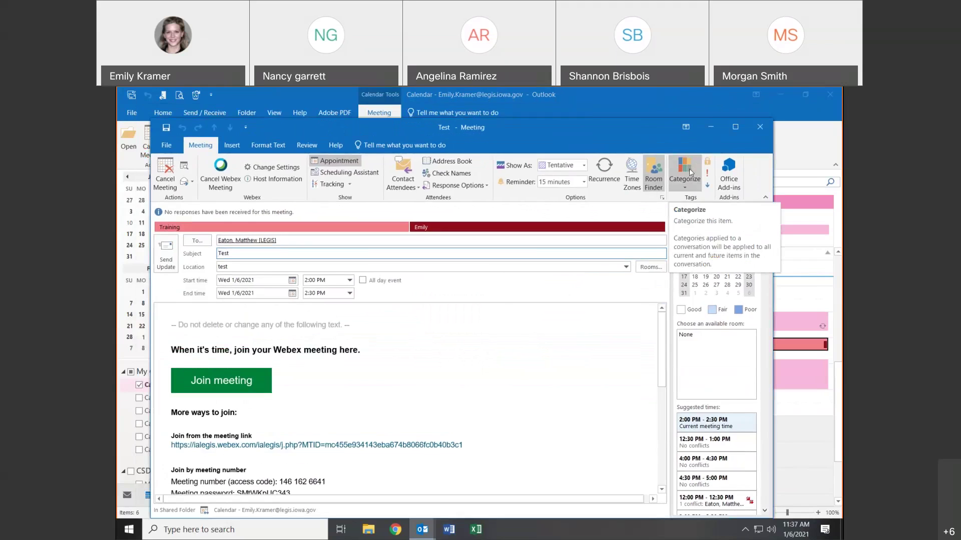
- Review the Categorize, Insert and Format Text options, then close the Test meeting unchanged
left_click(689, 168)
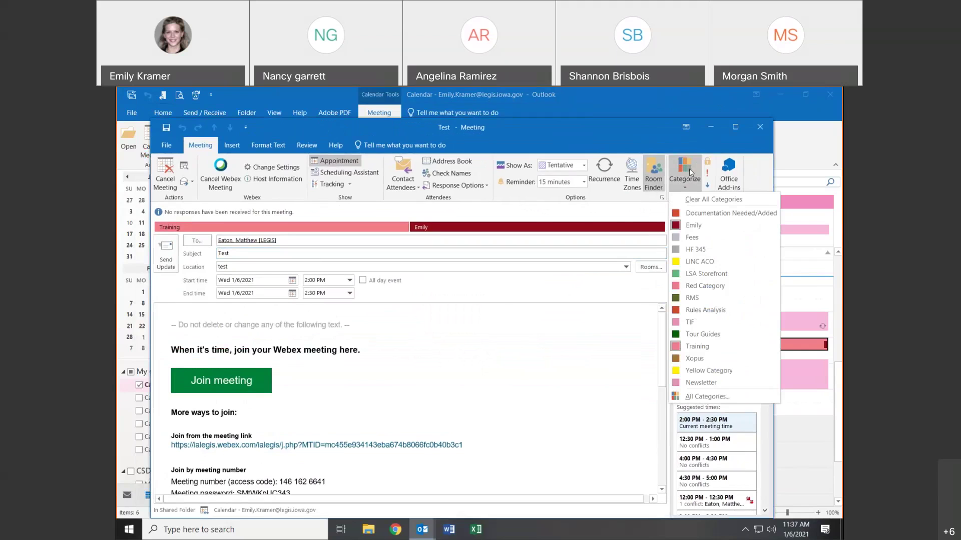
left_click(689, 168)
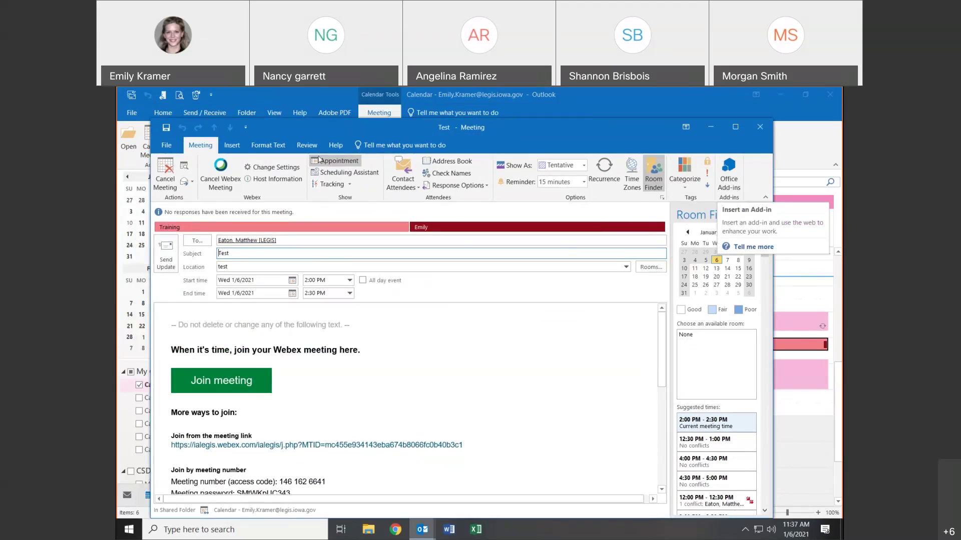
left_click(244, 151)
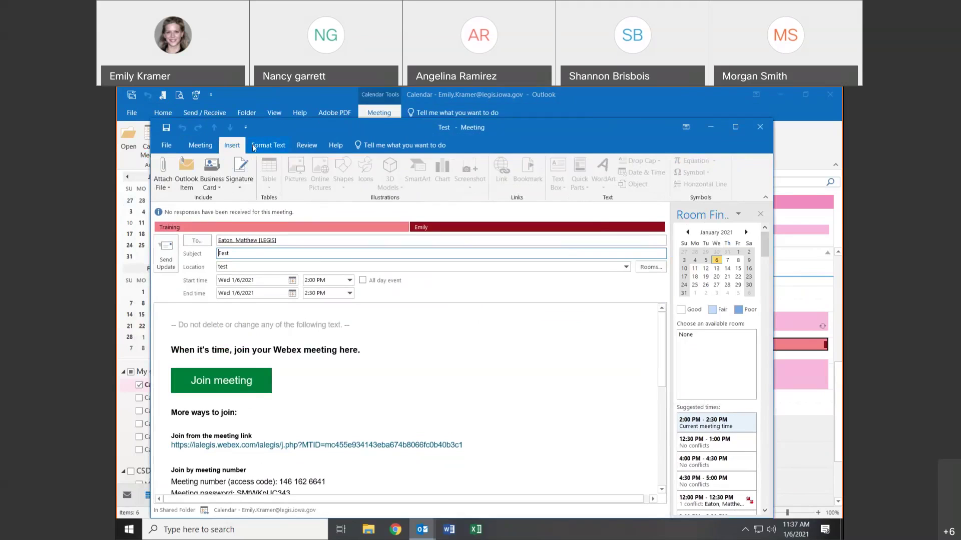
left_click(219, 307)
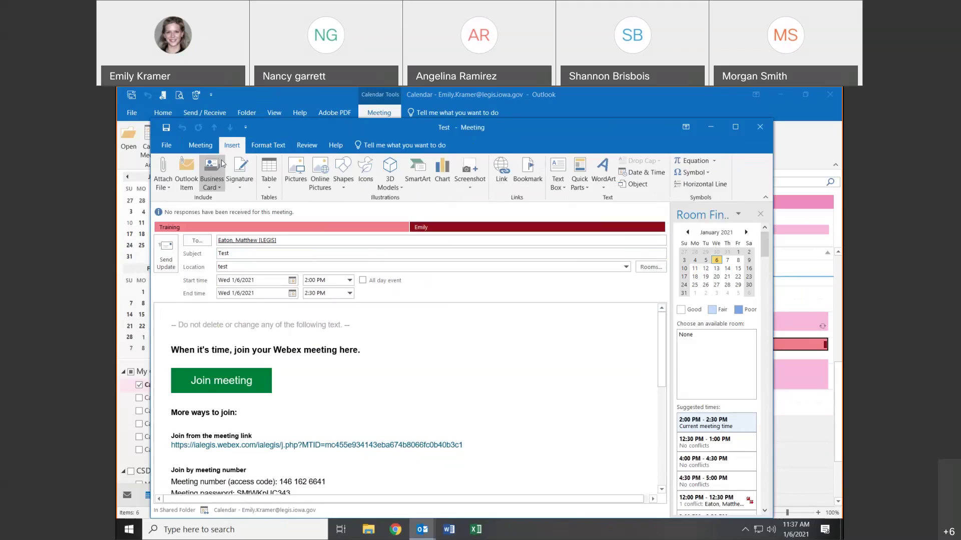
left_click(275, 146)
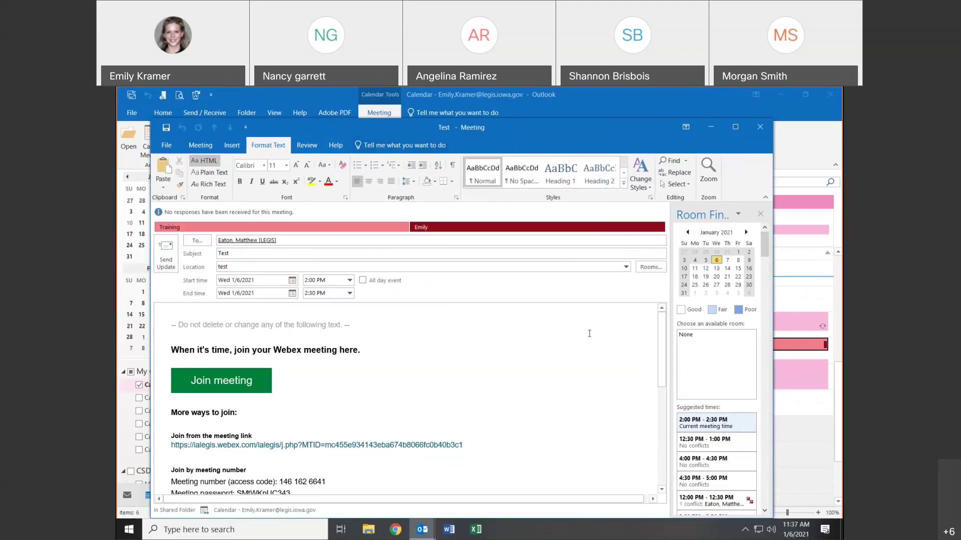
left_click(769, 128)
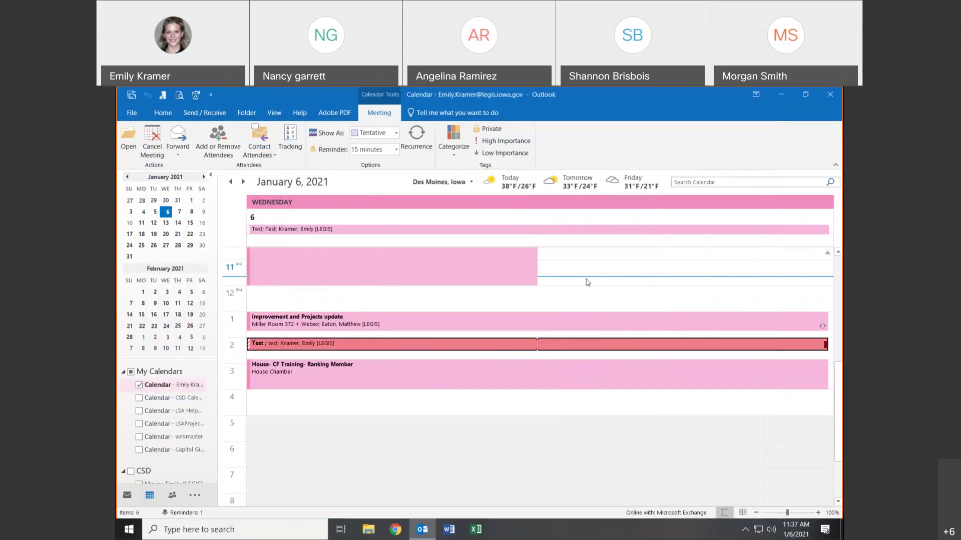
left_click(472, 182)
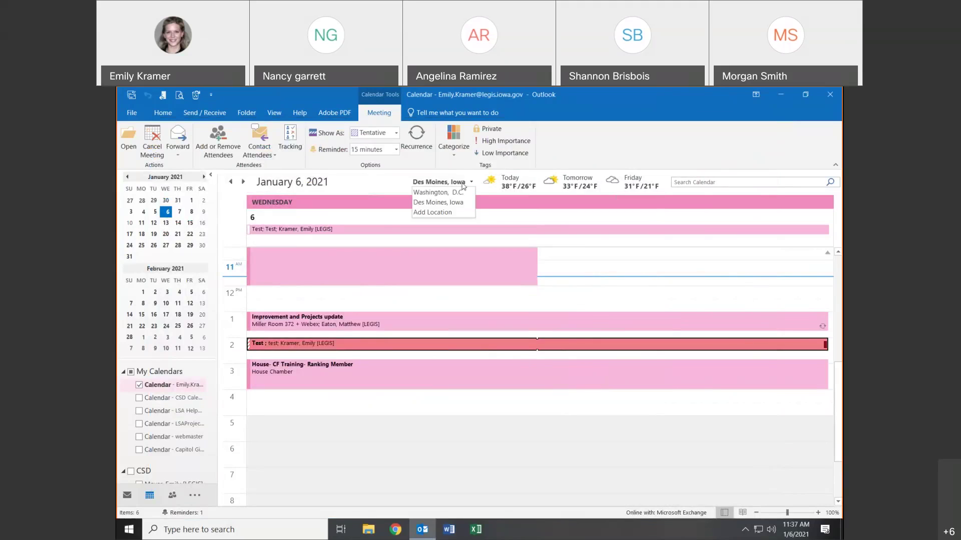
left_click(440, 193)
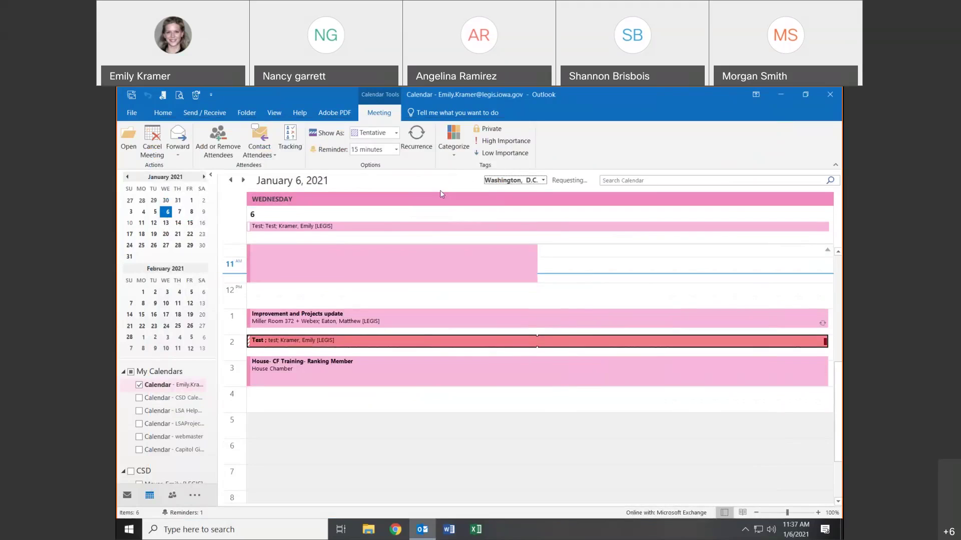
left_click(473, 183)
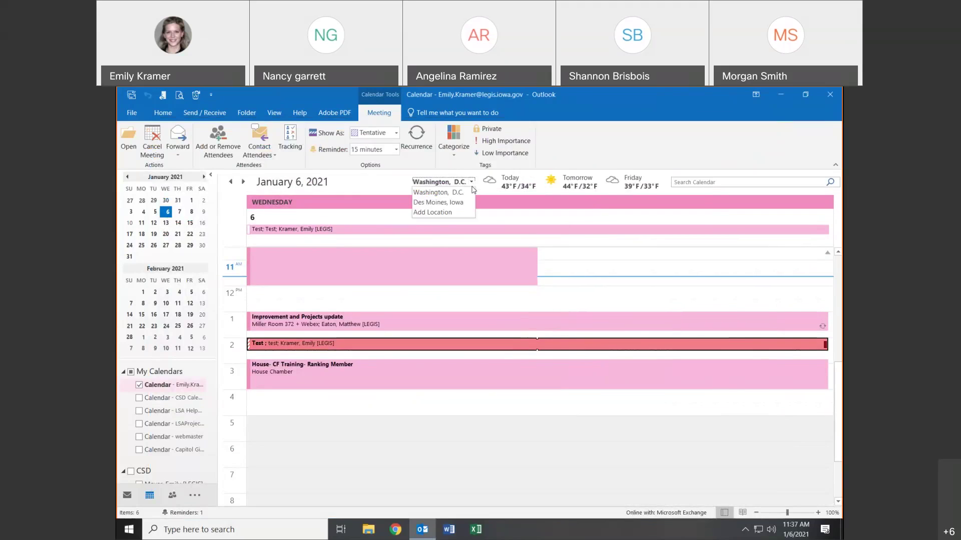
left_click(440, 202)
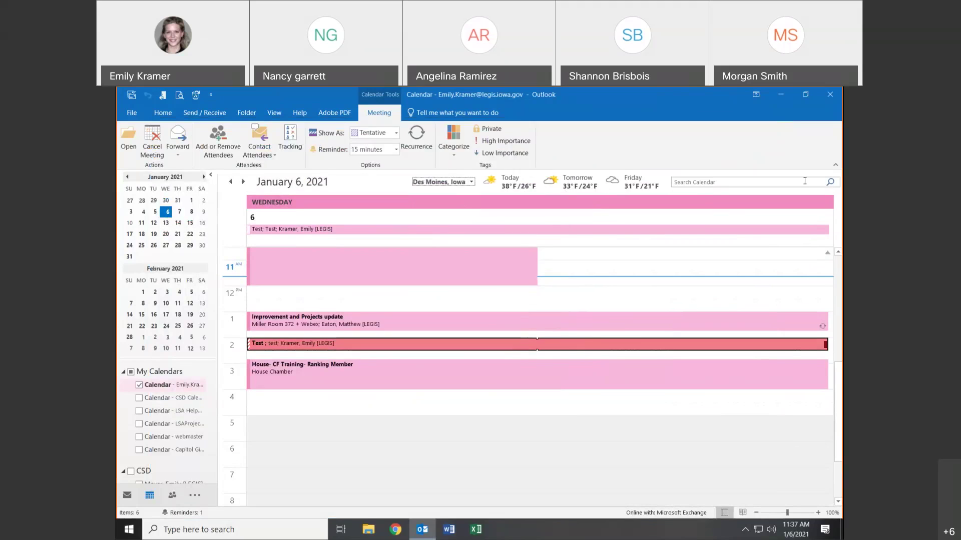
left_click(778, 185)
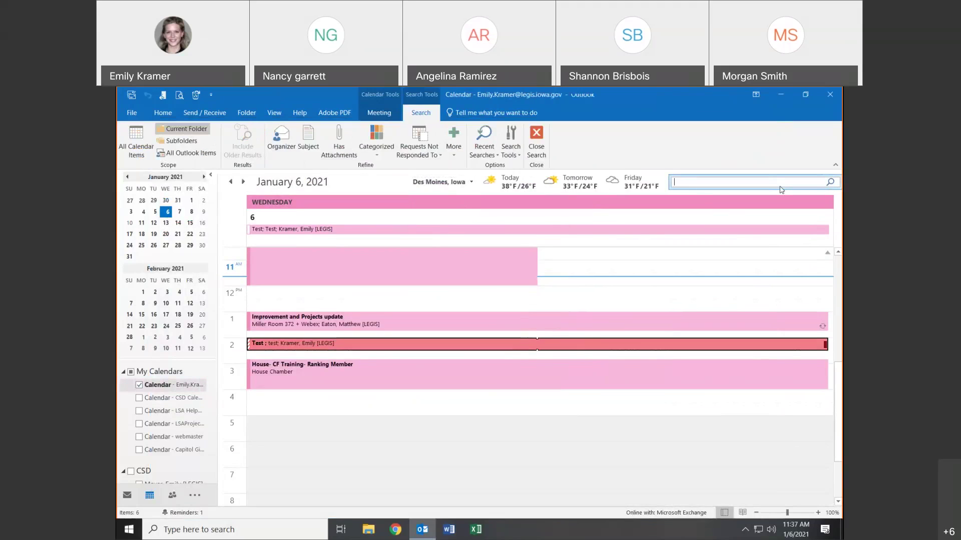
type("train")
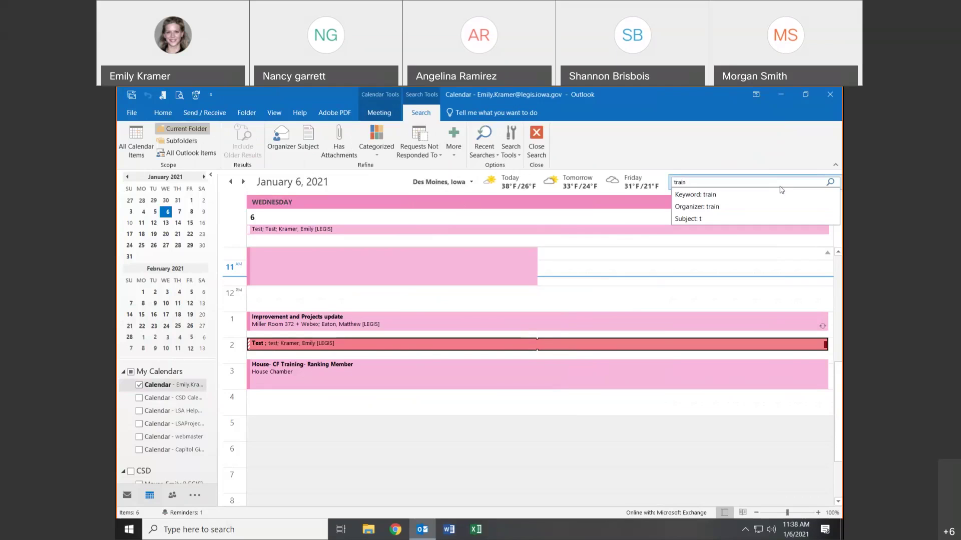
key("Return")
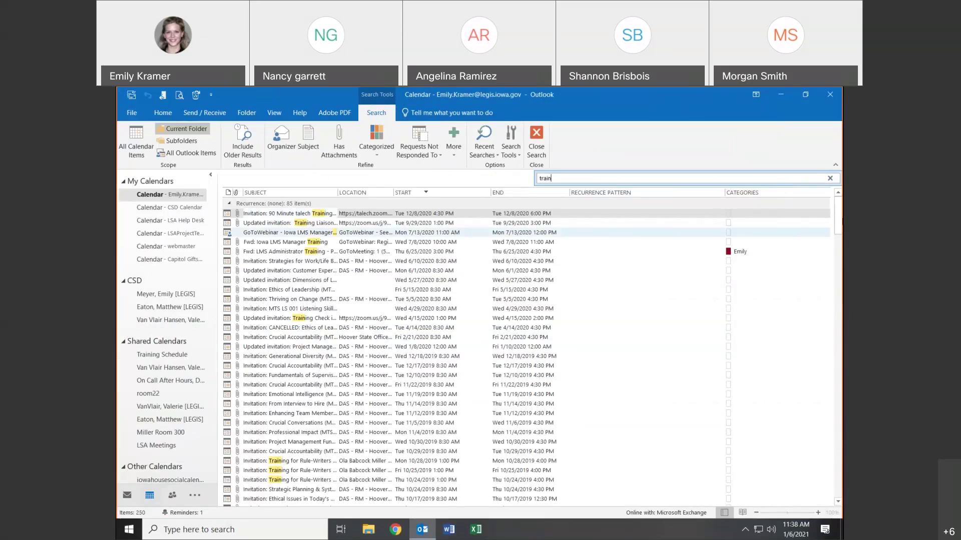
left_click(570, 242)
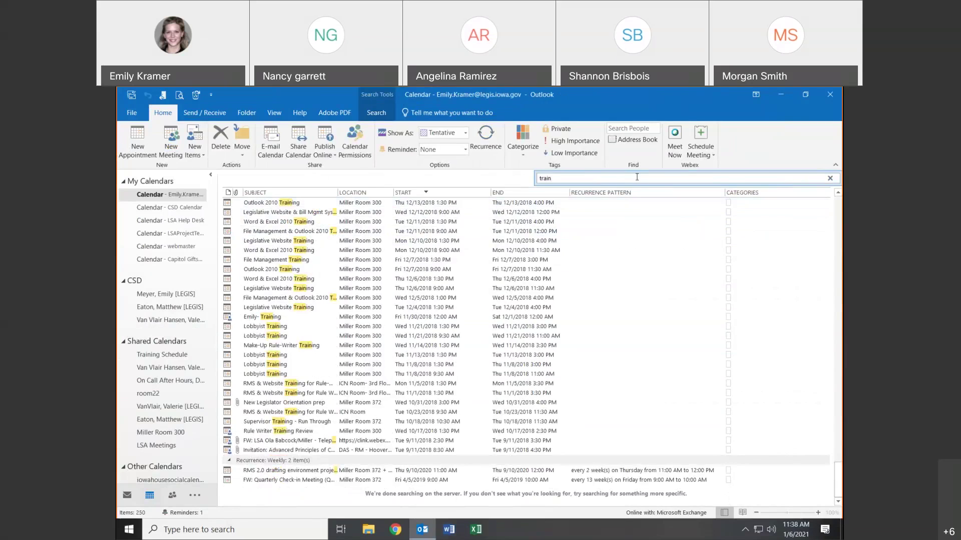
left_click(830, 178)
left_click(832, 183)
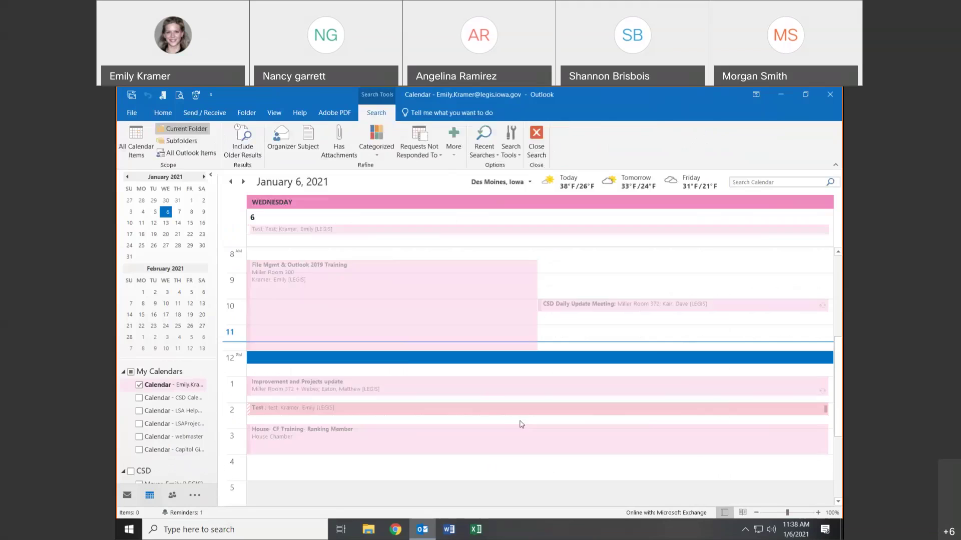
- Browse the mini-calendar months and show the social gmail calendar beside the main calendar
left_click(204, 177)
left_click(203, 177)
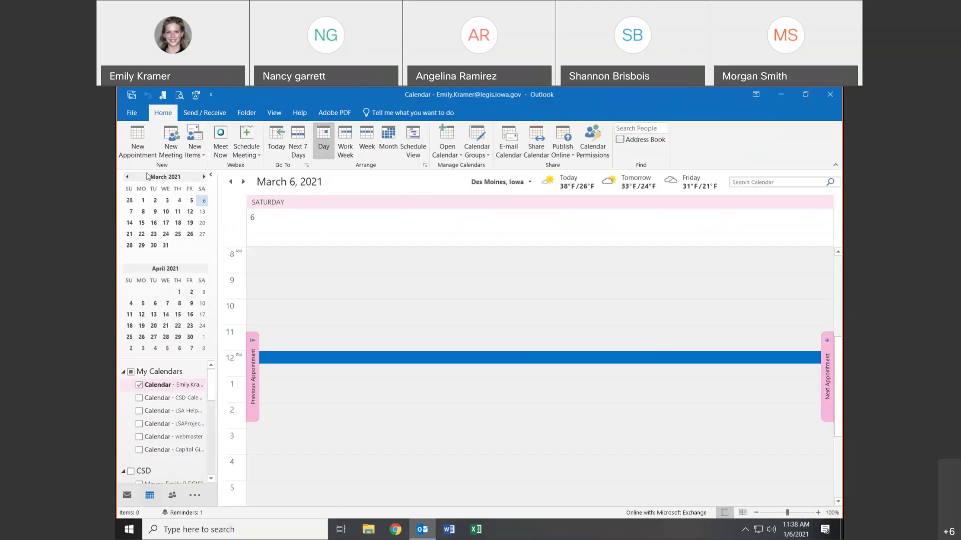
left_click(127, 177)
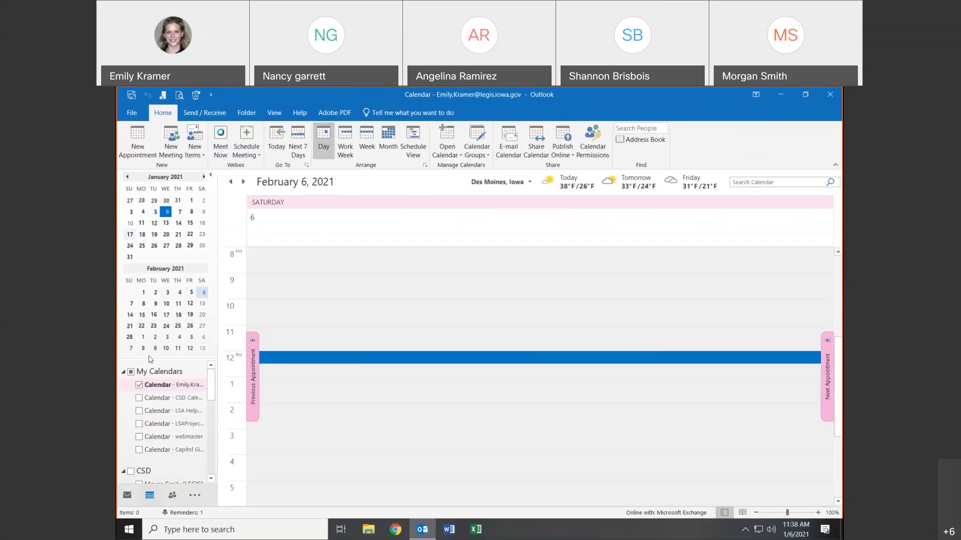
scroll(157, 410, "down", 2)
scroll(157, 410, "down", 4)
scroll(158, 416, "down", 1)
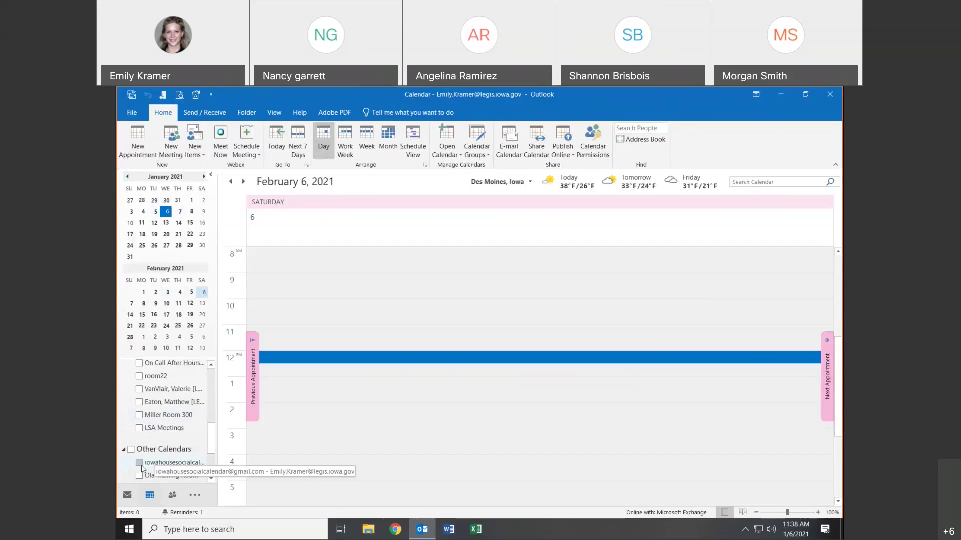
left_click(139, 463)
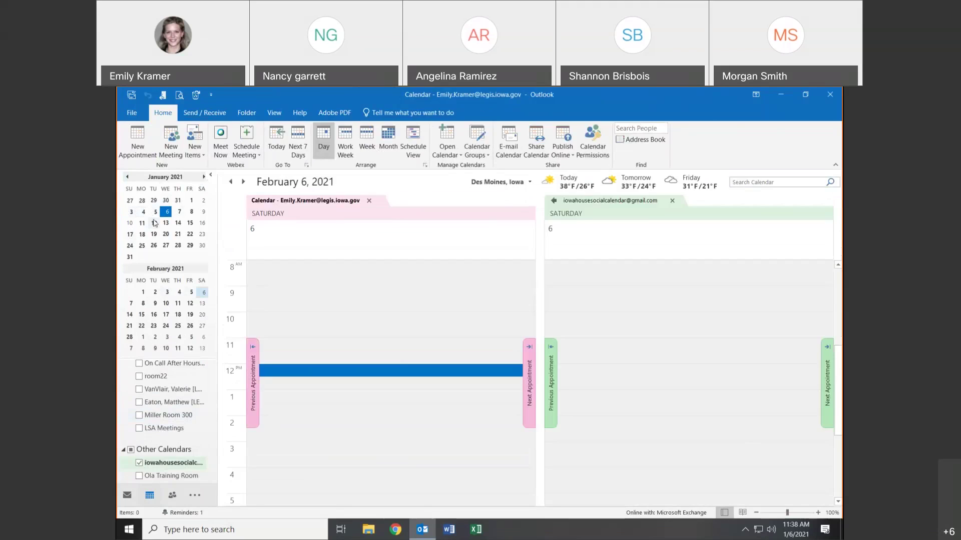
- Go to January 5, 2021, and toggle overlay on, then back to side by side
left_click(154, 223)
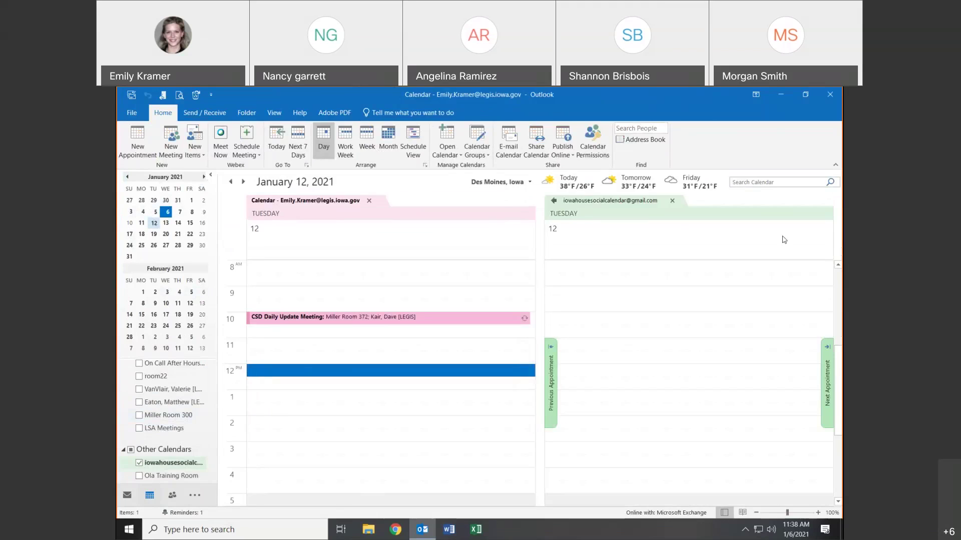
left_click(156, 212)
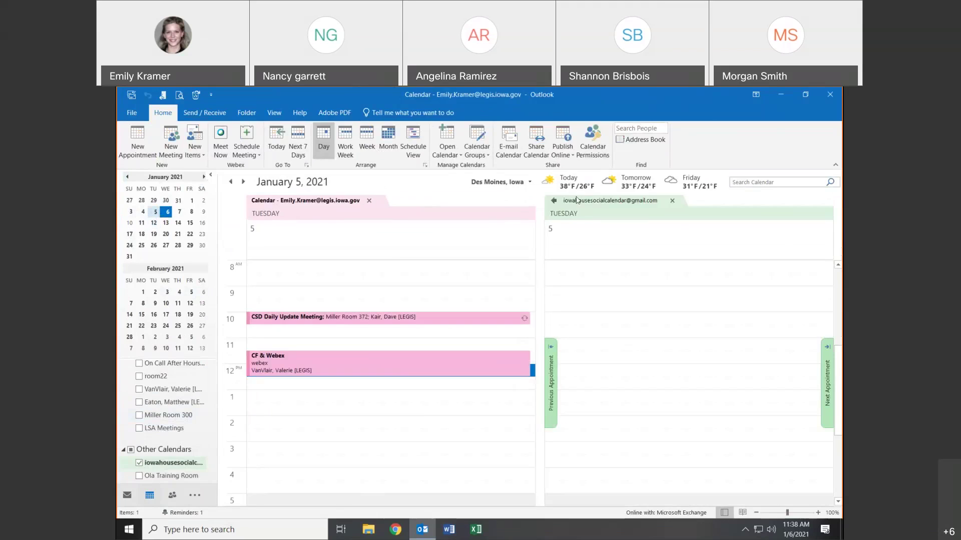
left_click(554, 201)
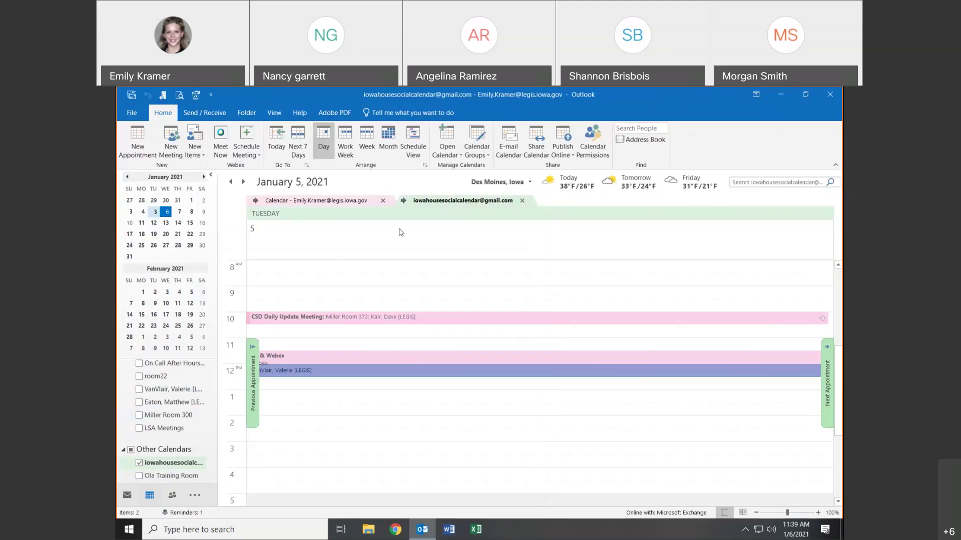
left_click(404, 203)
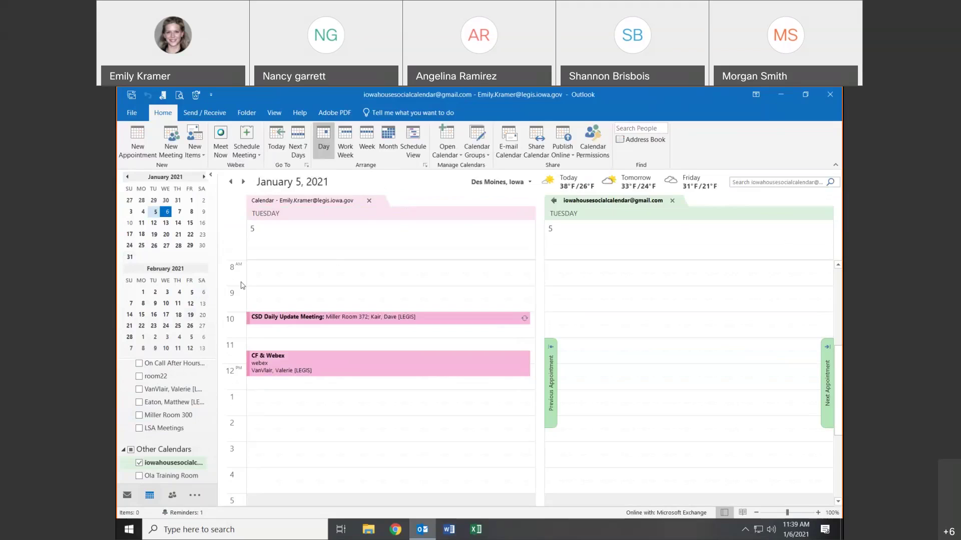
left_click(234, 283)
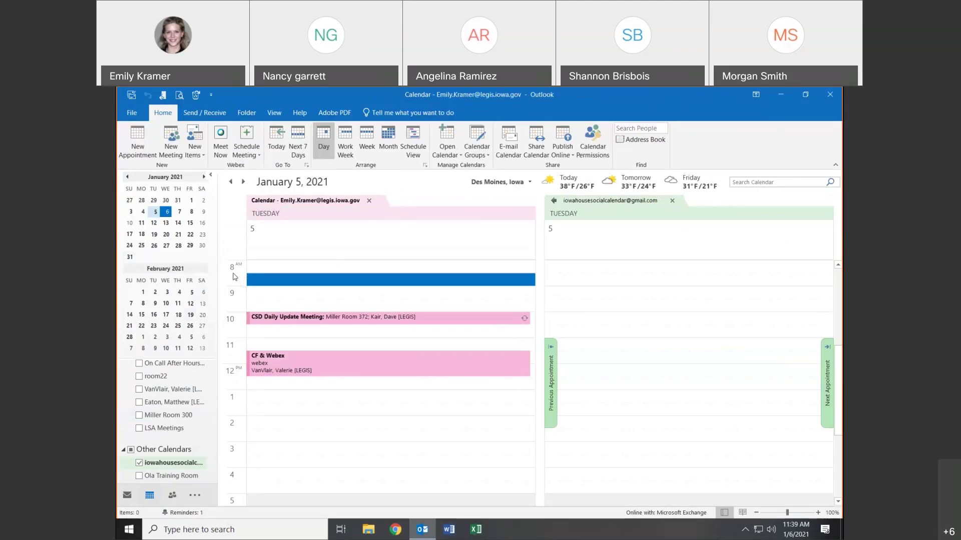
- Set the calendar time scale to 15 minutes and select several early-morning slots
right_click(234, 272)
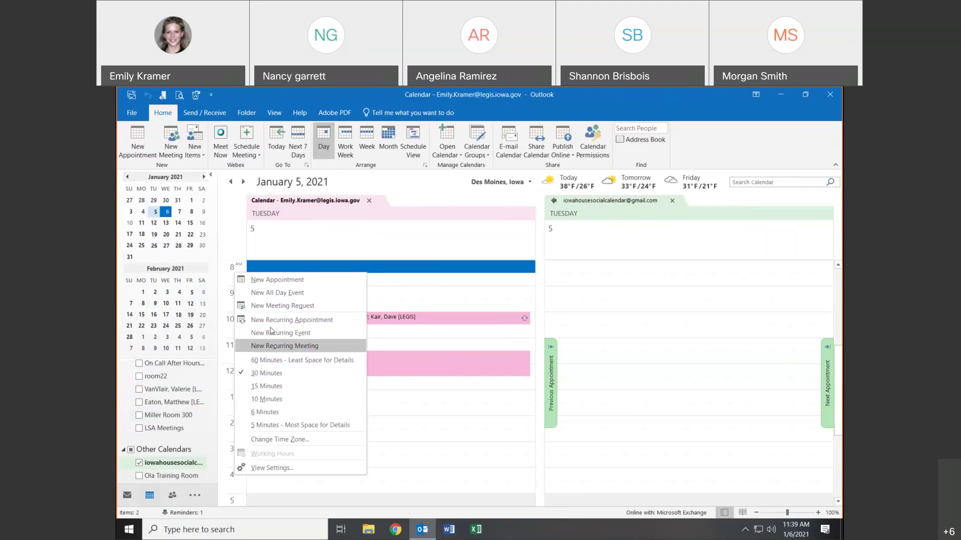
left_click(268, 387)
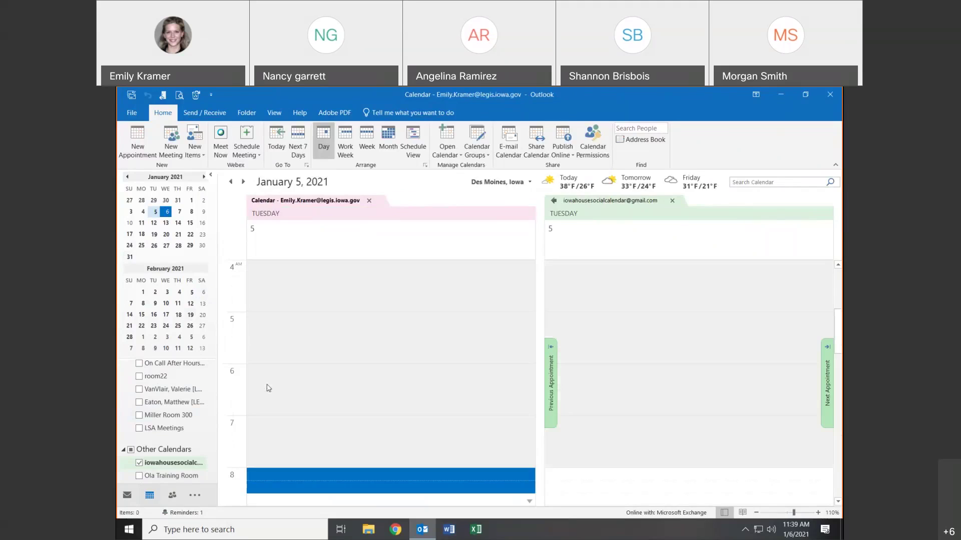
left_click(231, 275)
left_click(239, 307)
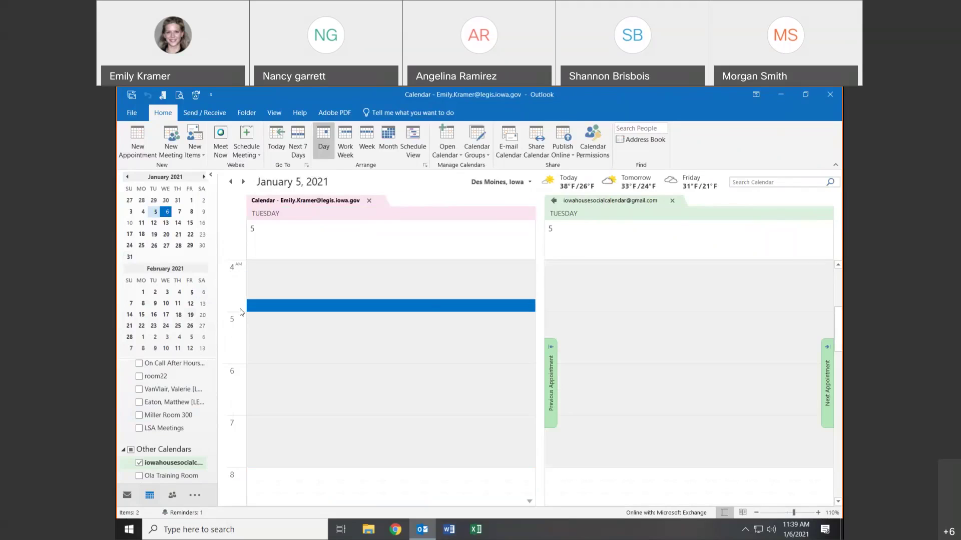
left_click(238, 333)
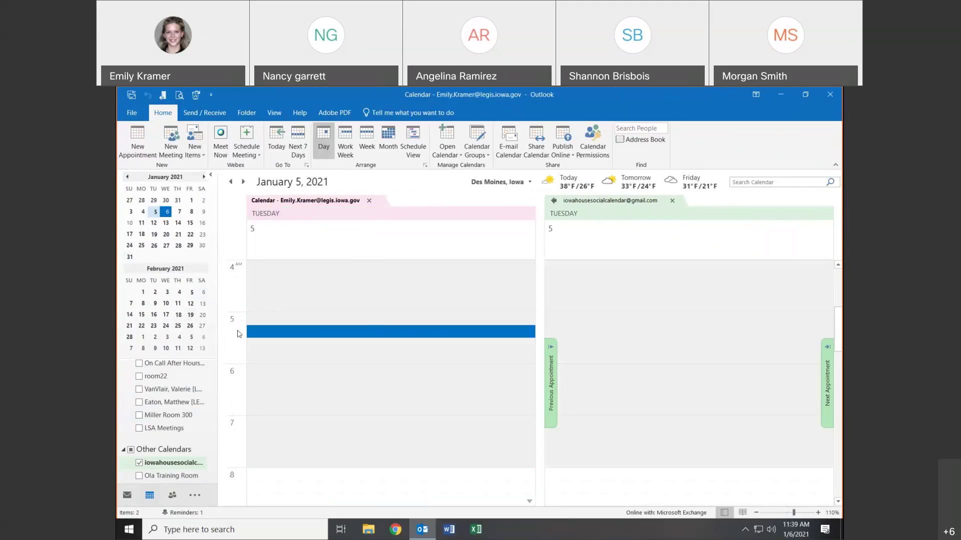
right_click(239, 333)
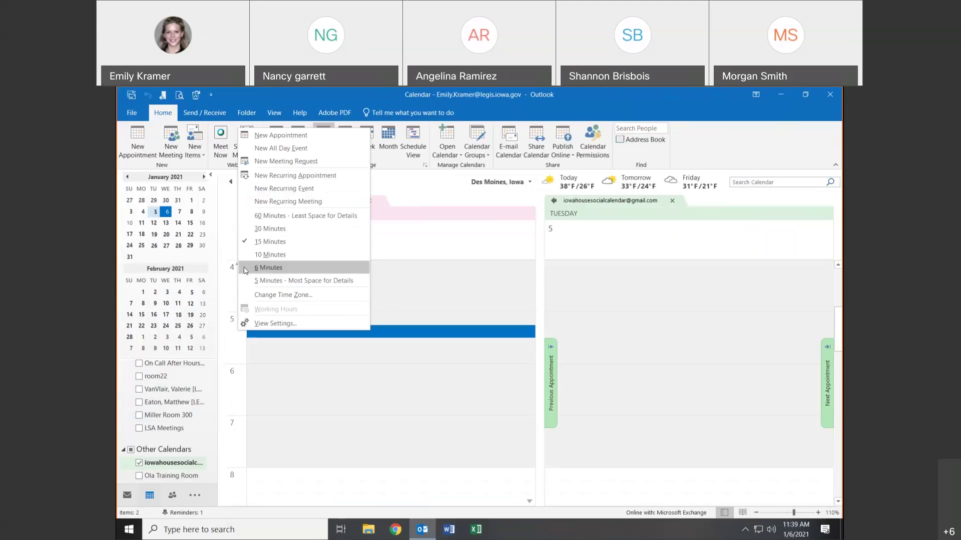
left_click(225, 271)
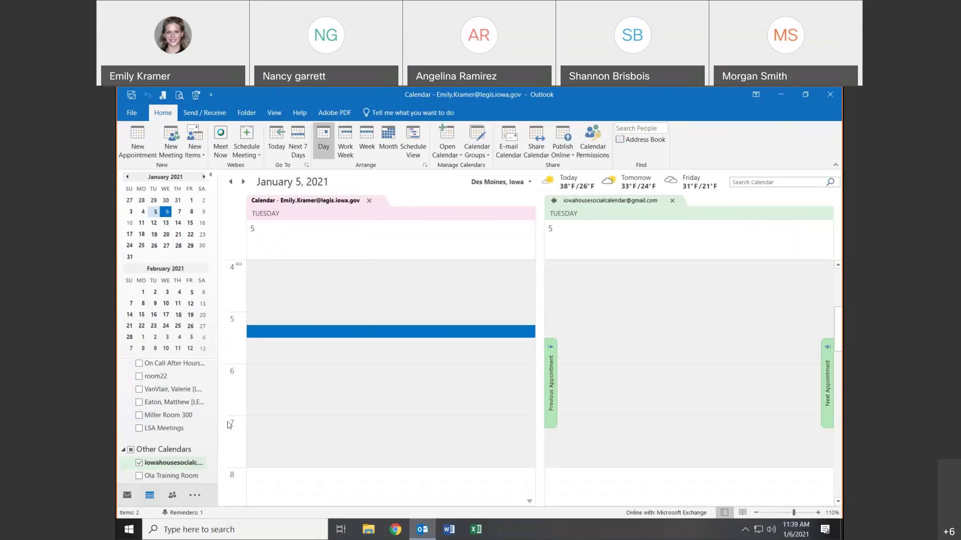
- Show Monday, January 4, and close the shared Gmail calendar
scroll(165, 410, "up", 10)
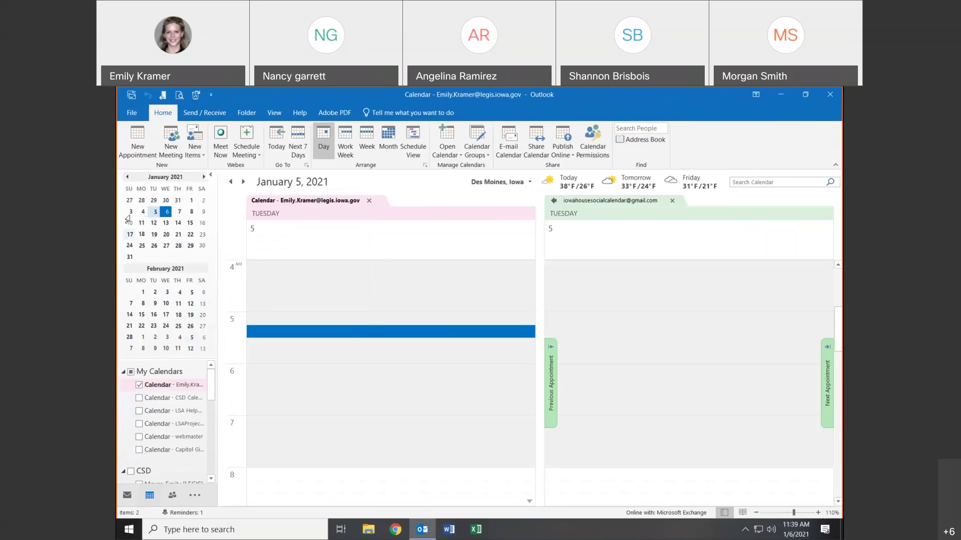
left_click(143, 211)
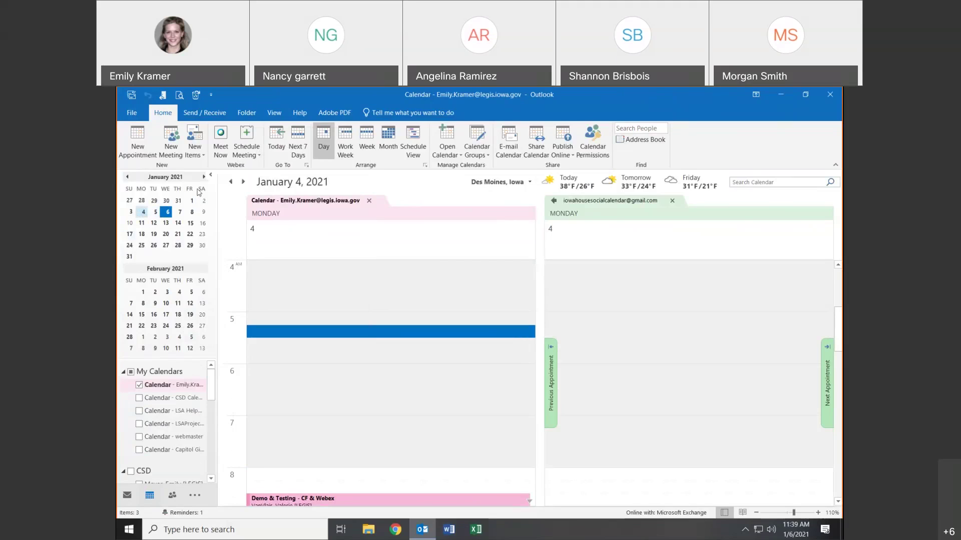
left_click(673, 201)
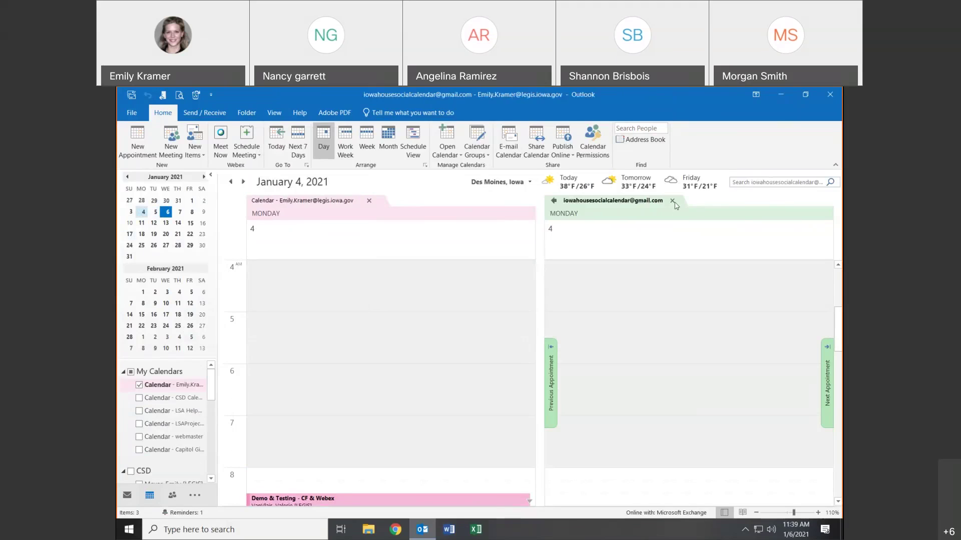
- Compare Tuesdays January 5, 12 and 19, then January 4 and 6–8 together
left_click(155, 212)
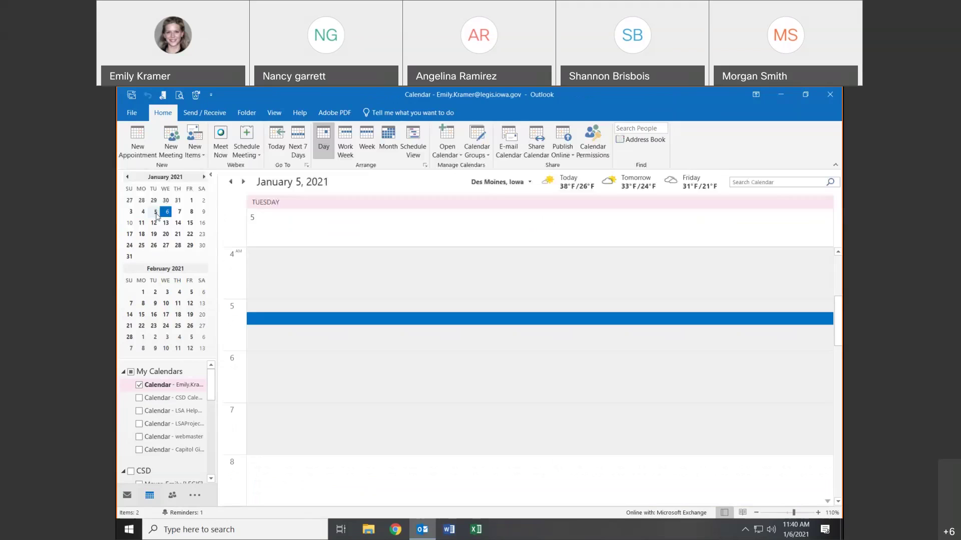
left_click(155, 223, "ctrl")
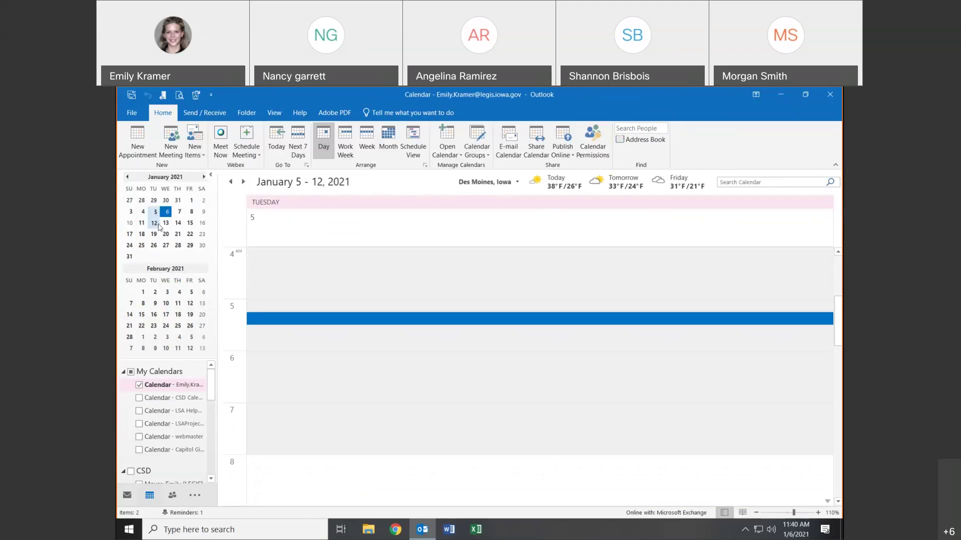
left_click(158, 234, "ctrl")
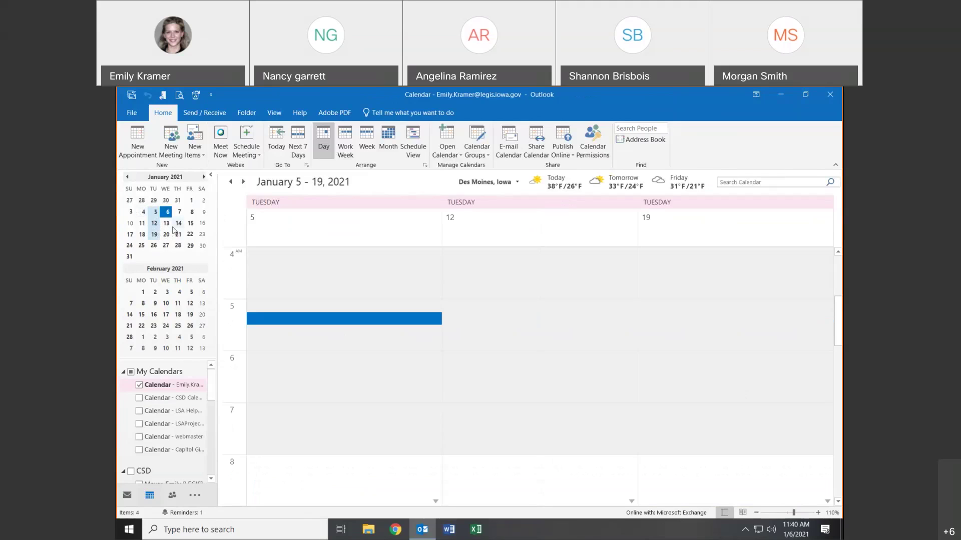
left_click(142, 212)
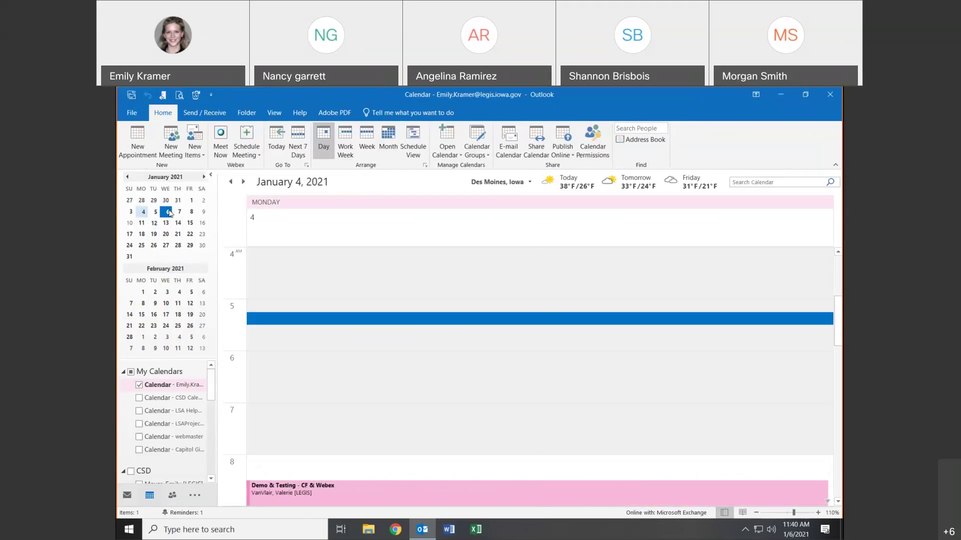
left_click(167, 212, "ctrl")
left_click(180, 212, "ctrl")
left_click(190, 213, "ctrl")
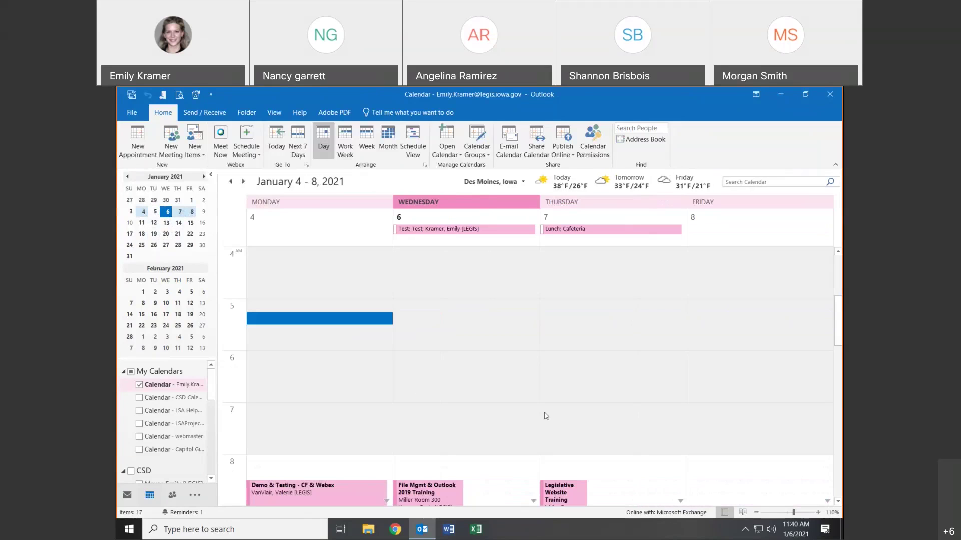
- View January 11–15 as a range and select Monday's 5:30–6:00 slots, then return to January 6
left_click(141, 223)
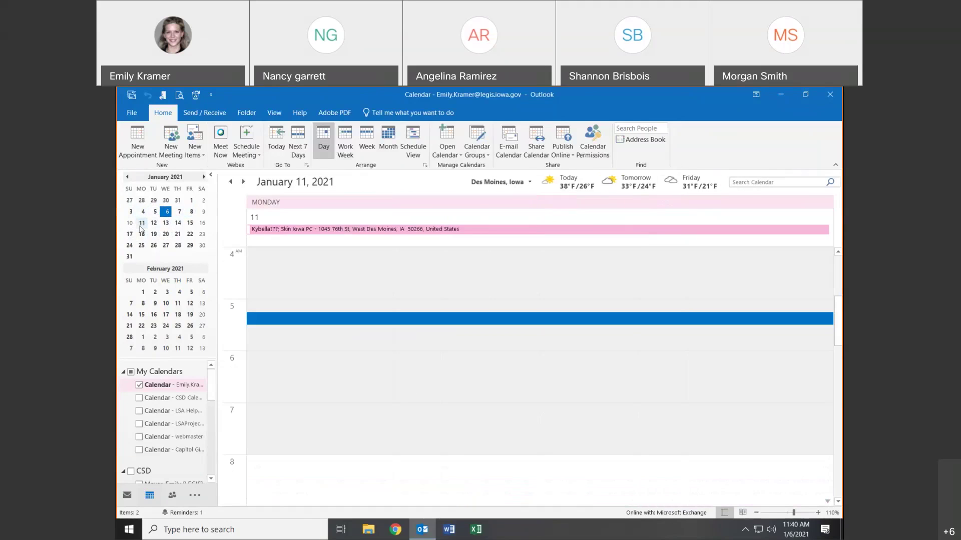
left_click(187, 226, "shift")
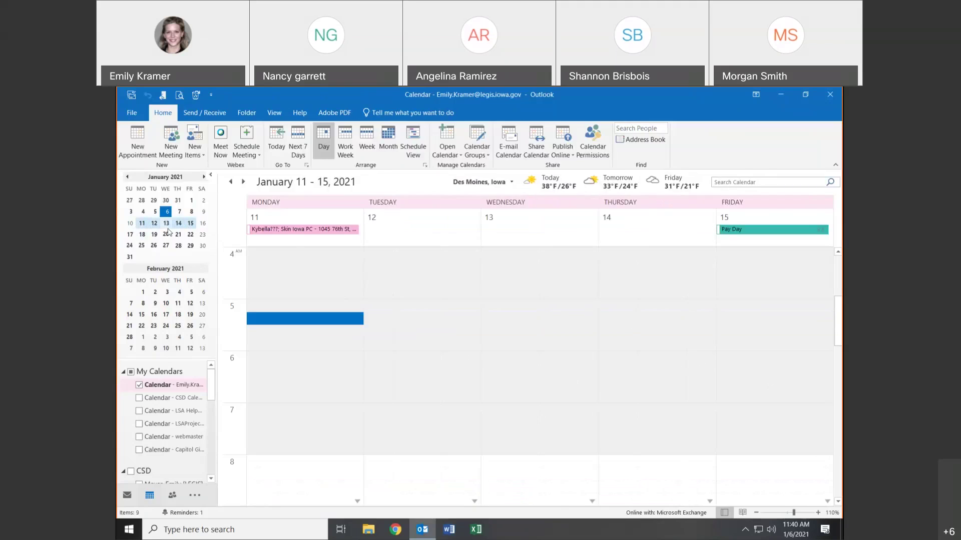
left_click(356, 333)
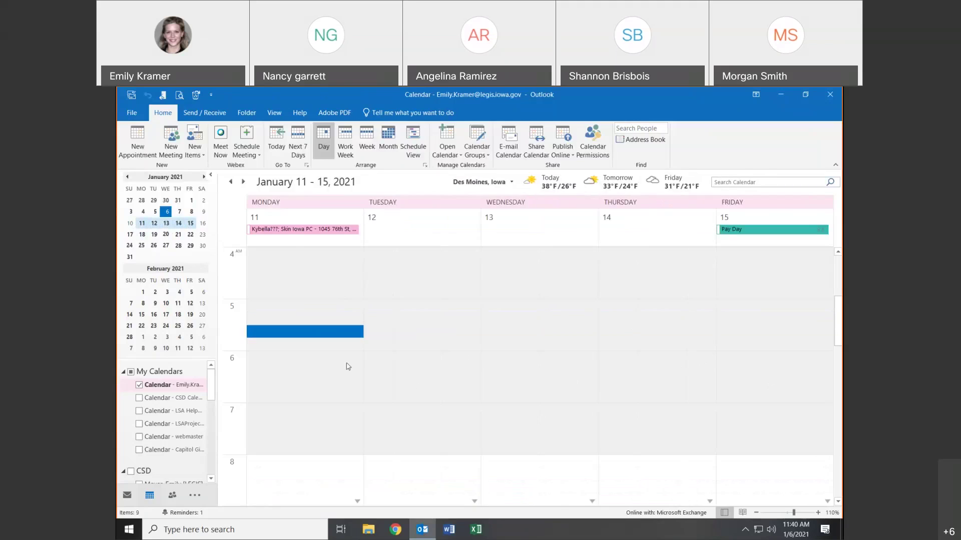
left_click(348, 367)
left_click(169, 213)
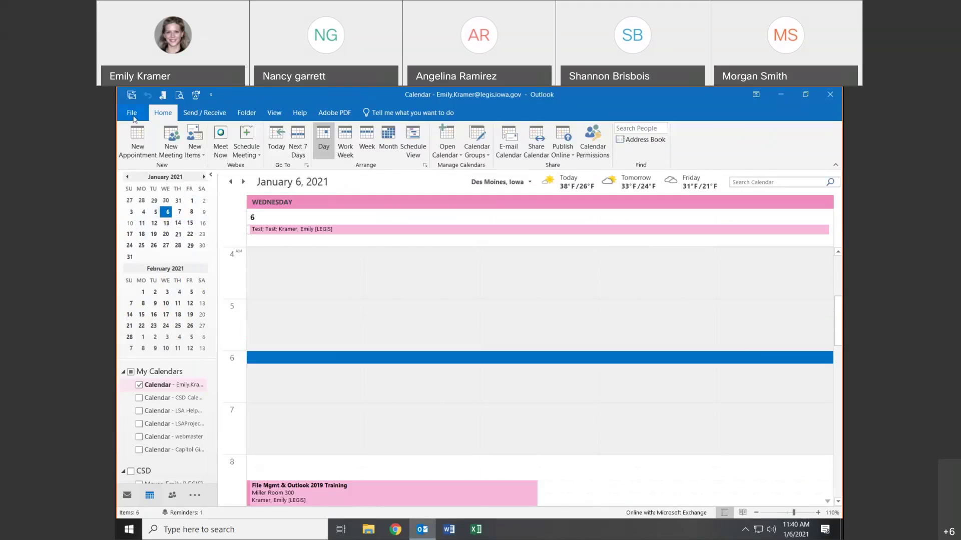
left_click(181, 95)
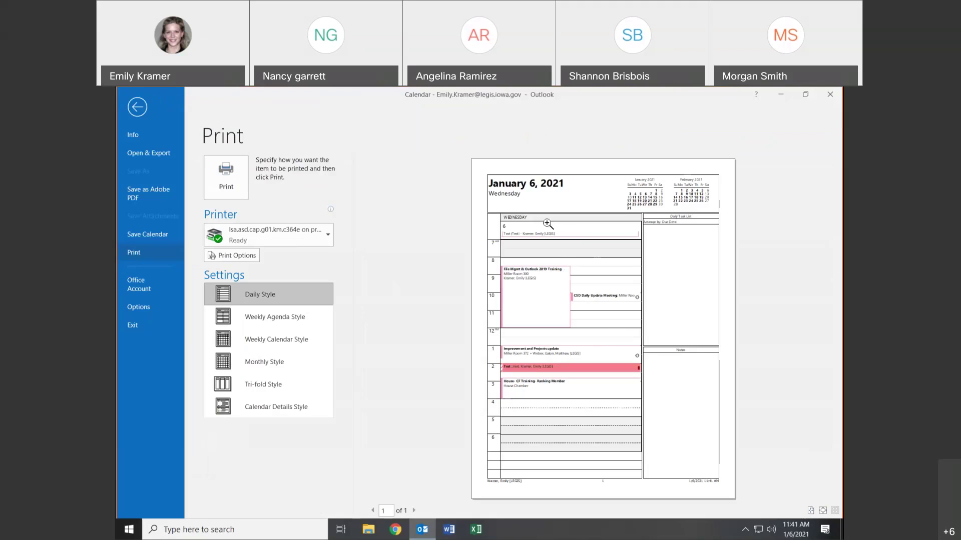
left_click(286, 234)
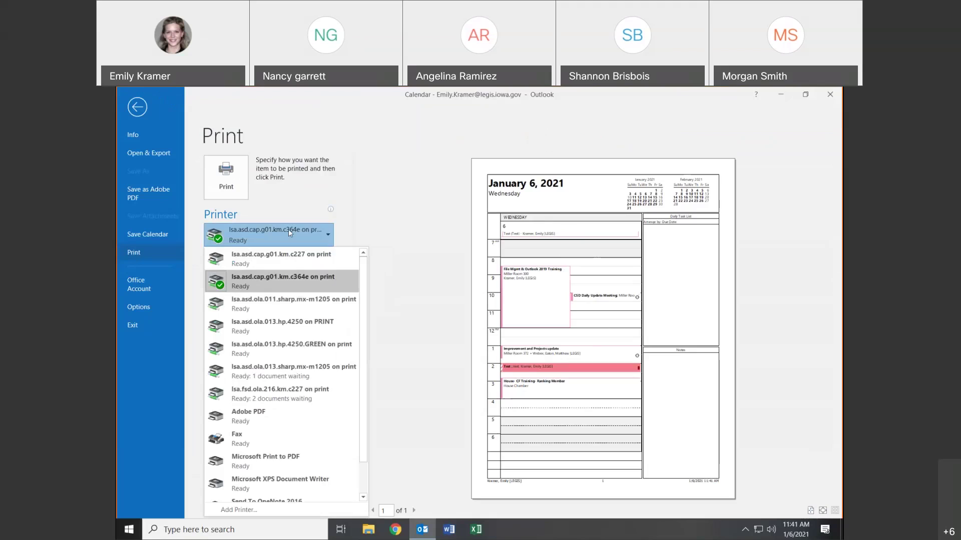
left_click(289, 229)
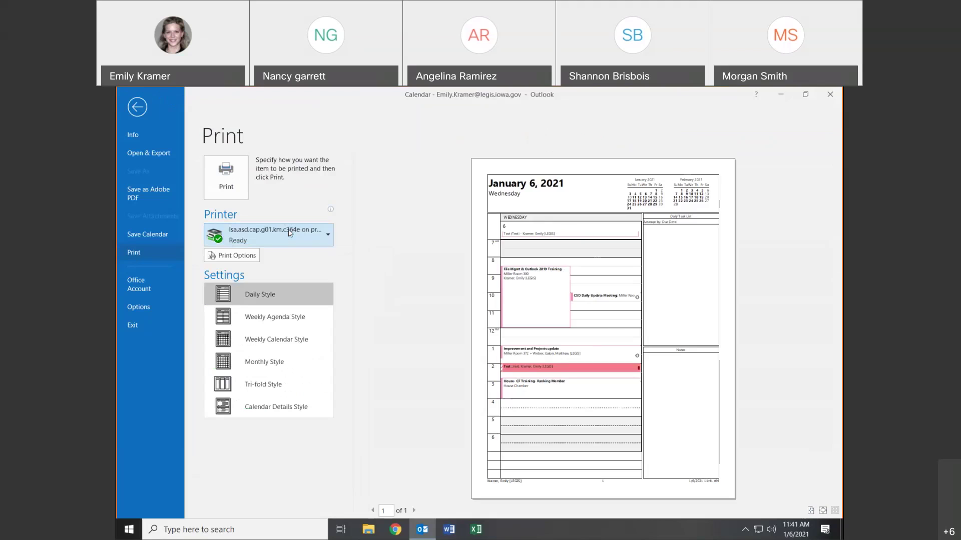
left_click(262, 314)
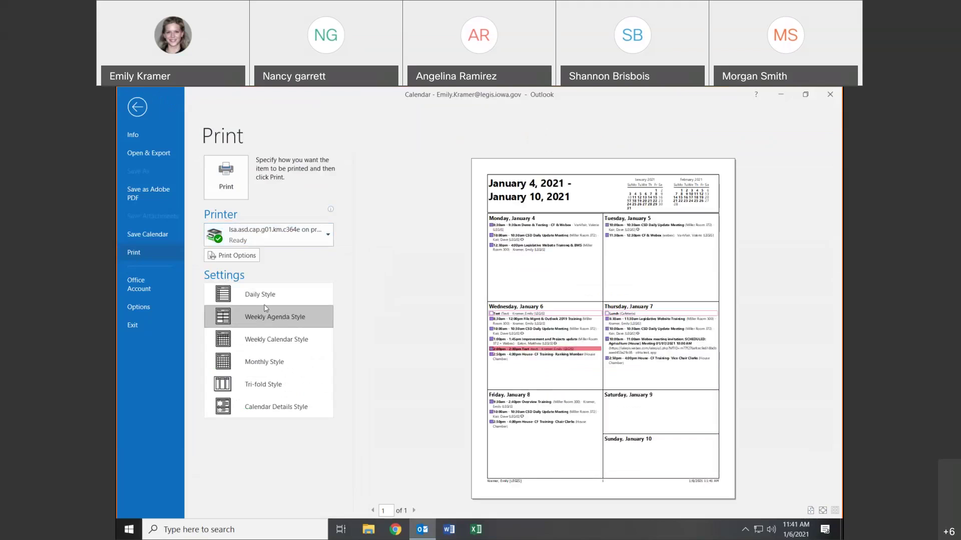
left_click(263, 298)
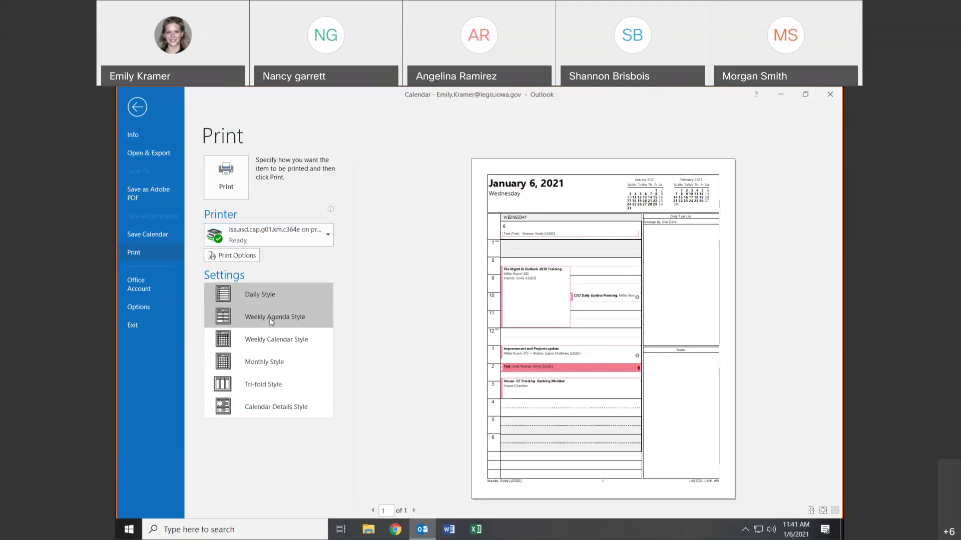
left_click(270, 321)
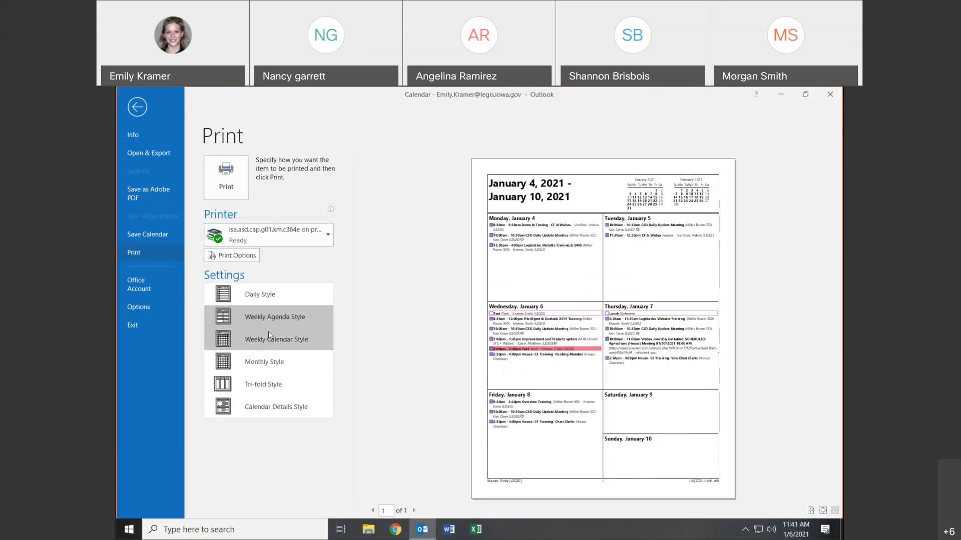
left_click(269, 332)
left_click(267, 383)
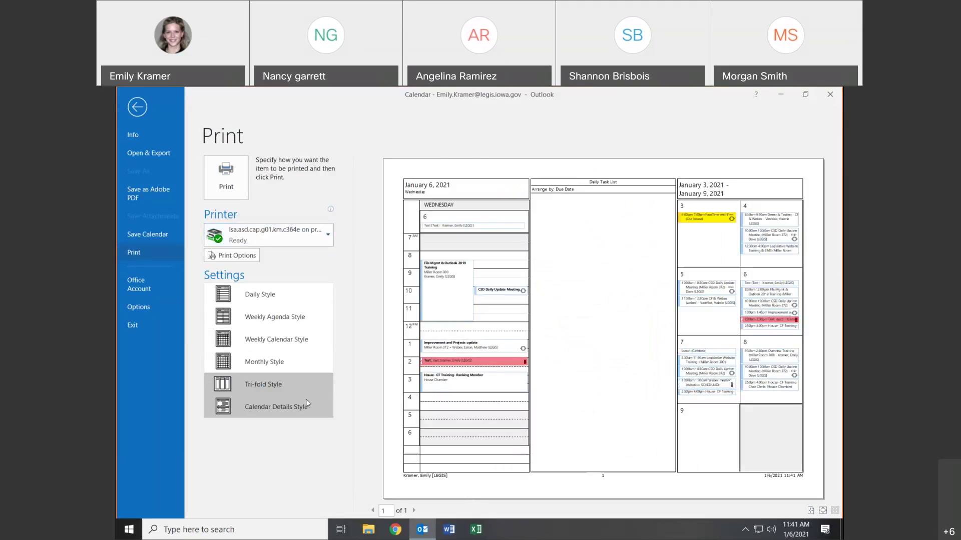
left_click(272, 407)
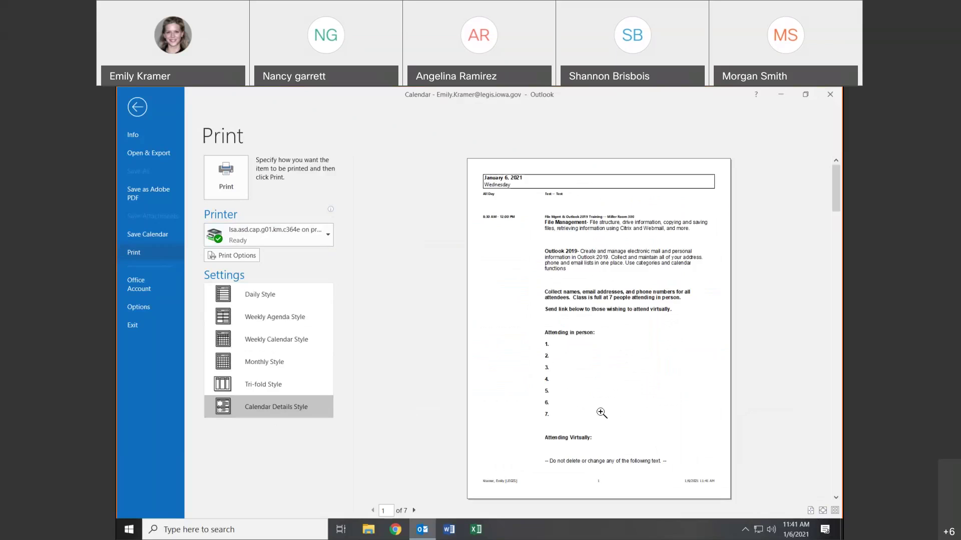
left_click(299, 313)
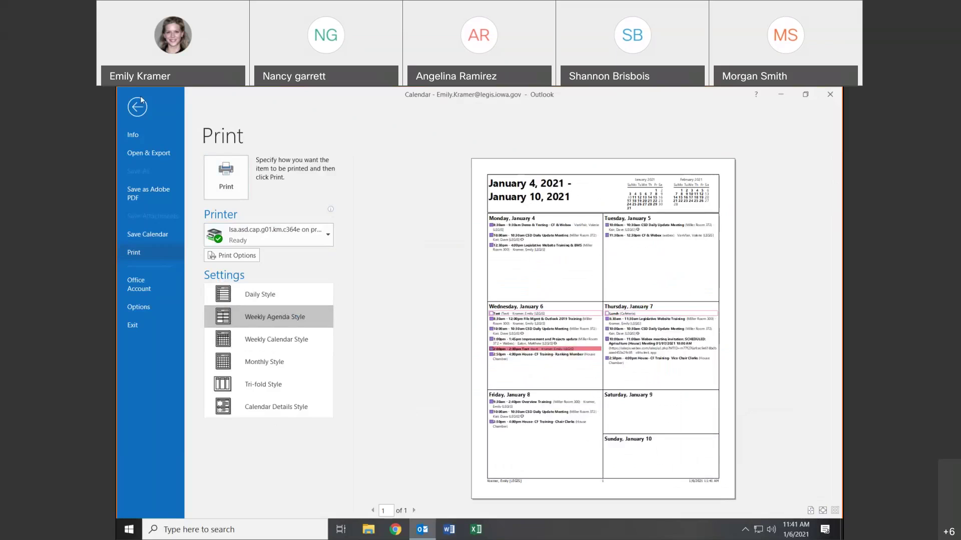
left_click(141, 101)
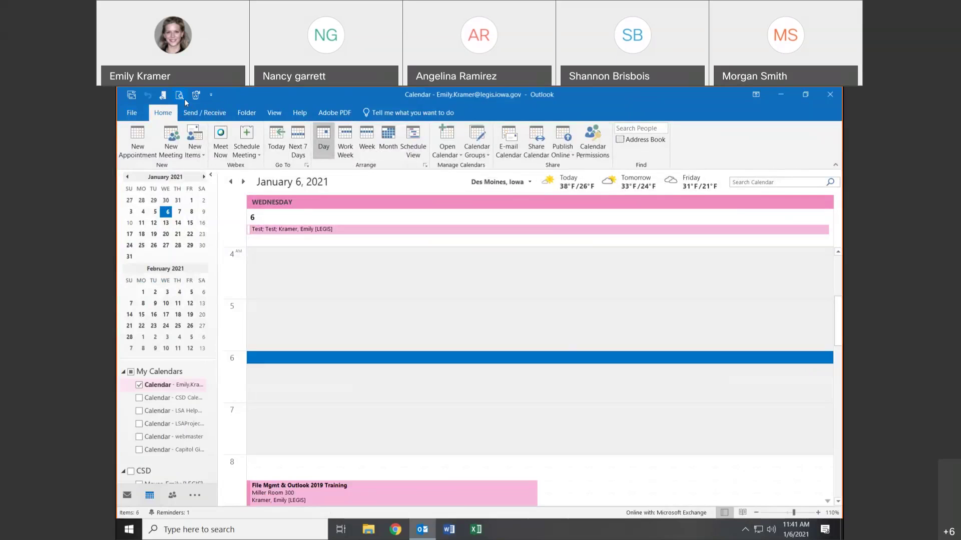
- Open the Contacts folder, showing its 31 items as business cards
left_click(173, 496)
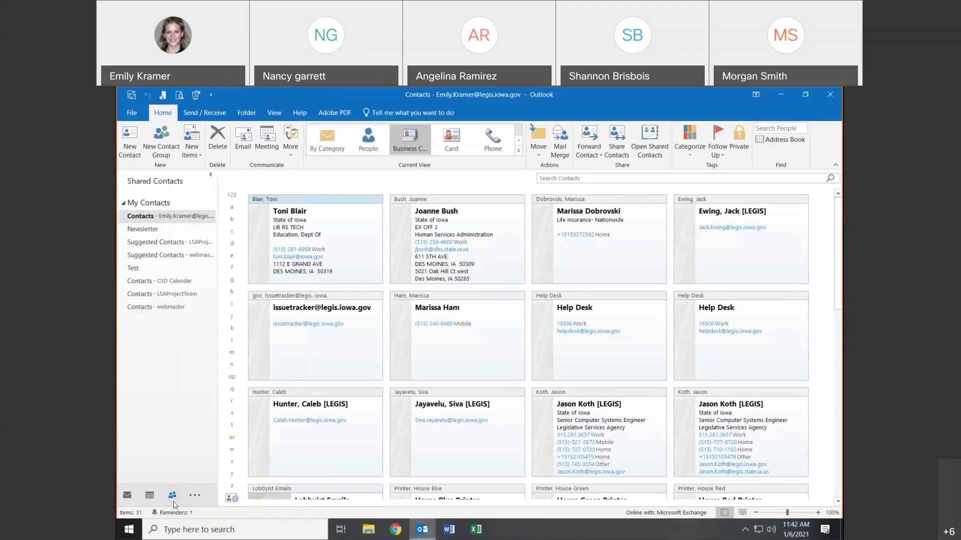
mouse_move(428, 536)
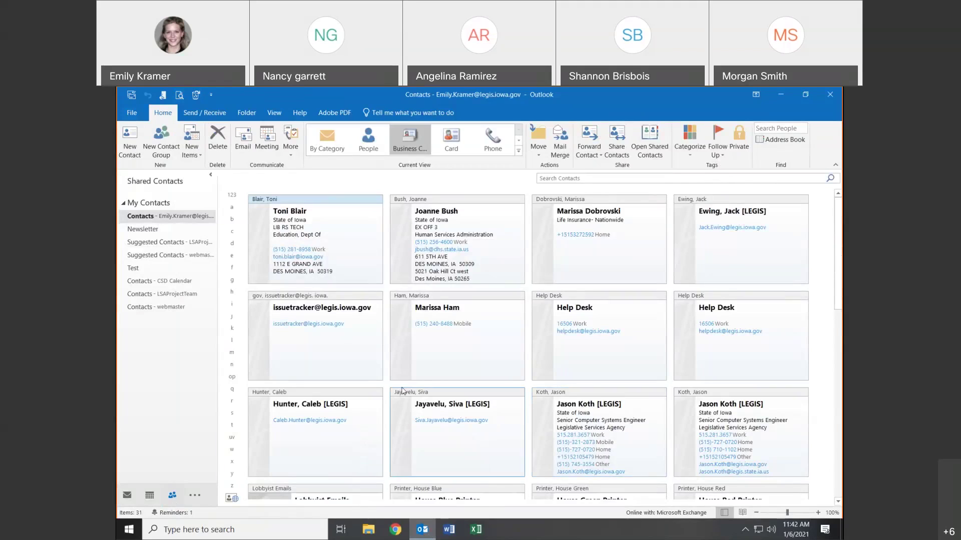
- Create a new contact and enter a colleague's e-mail picked from the 'em' autocomplete suggestions
left_click(130, 150)
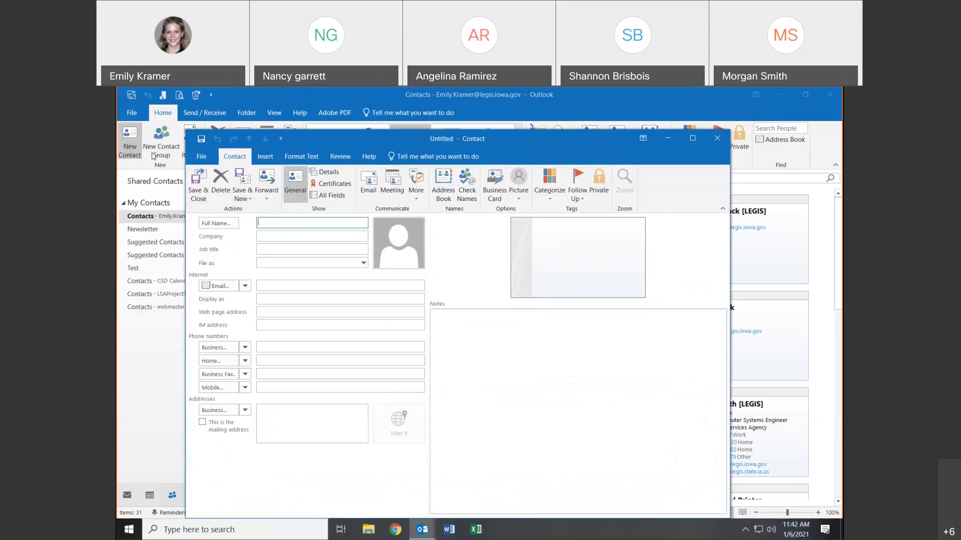
left_click(272, 287)
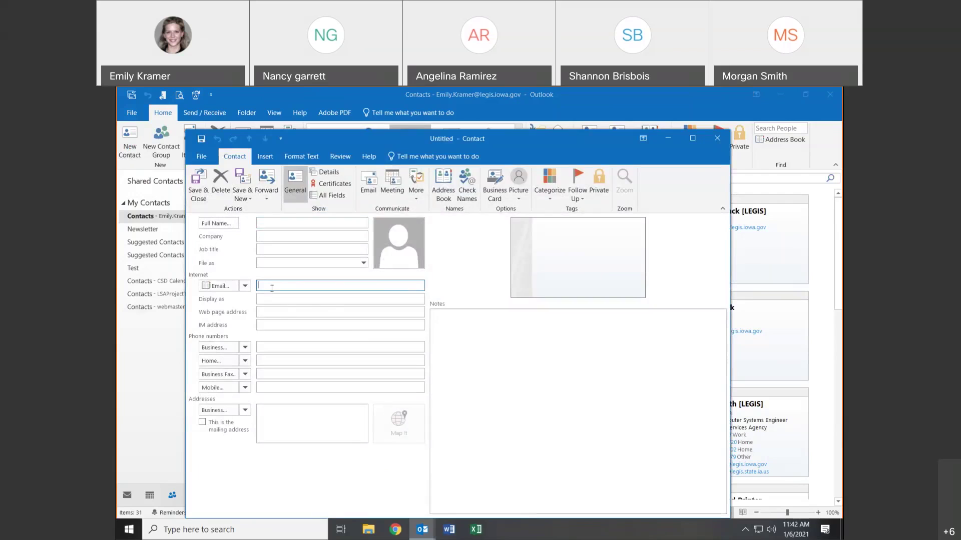
type("em")
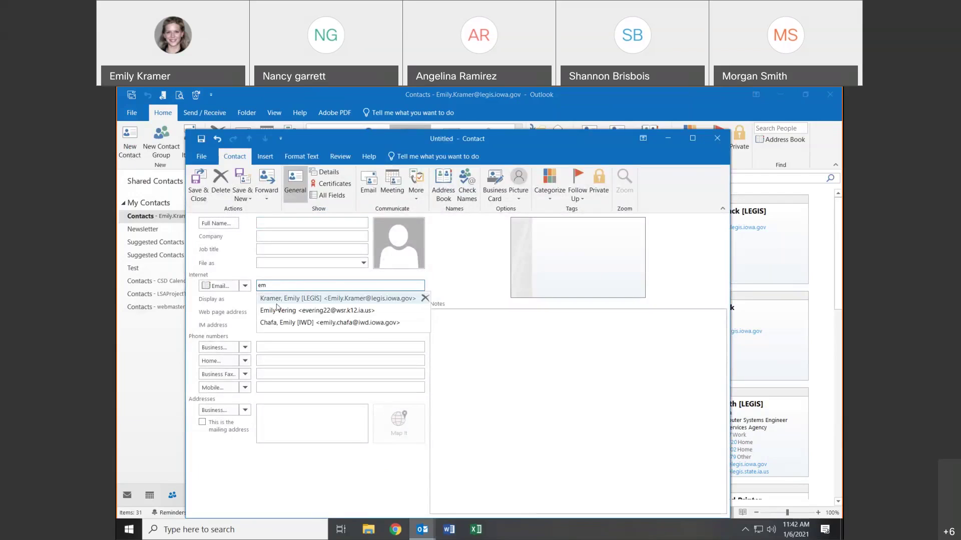
left_click(279, 300)
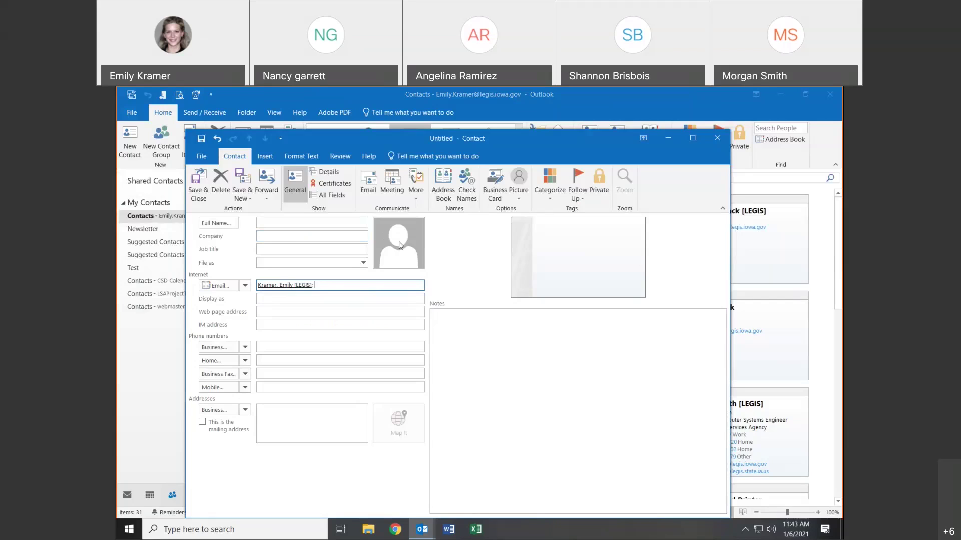
left_click(358, 265)
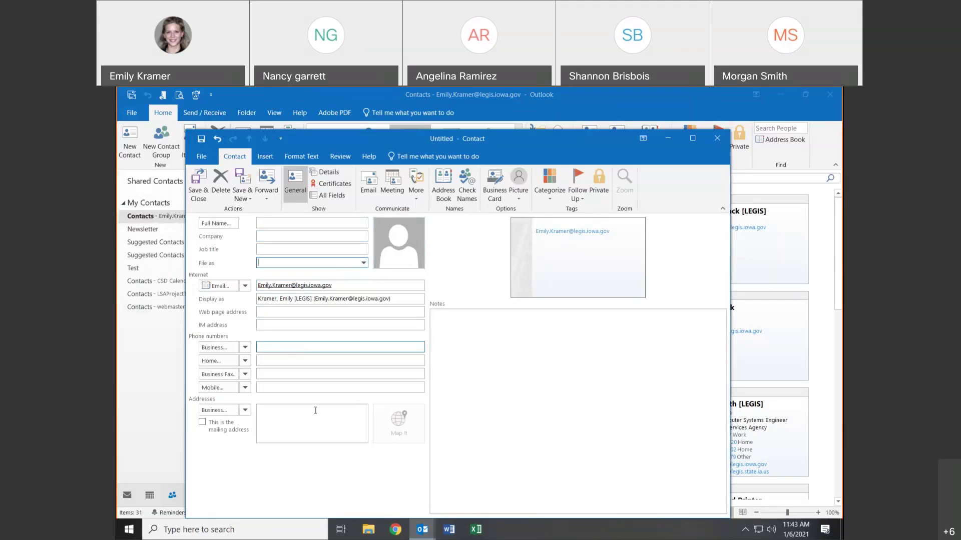
left_click(552, 362)
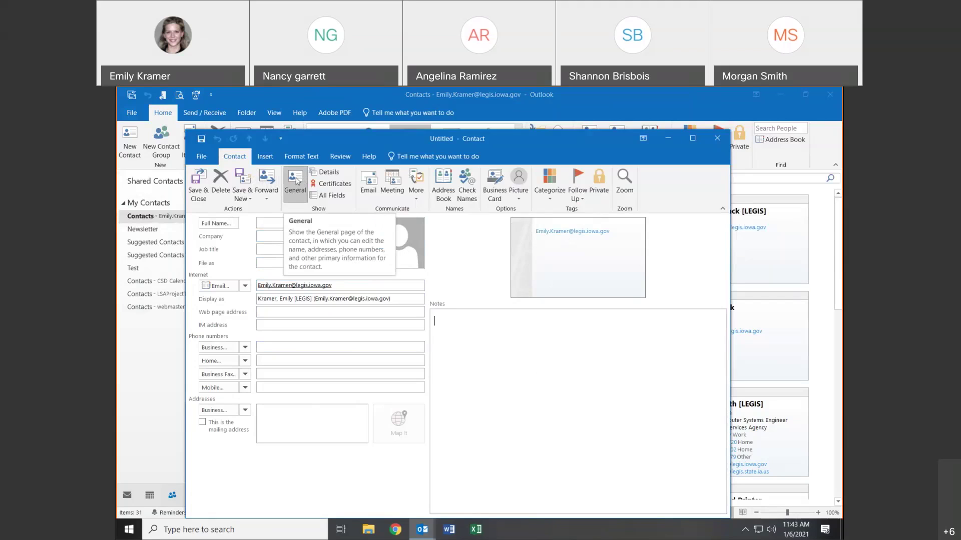
left_click(331, 174)
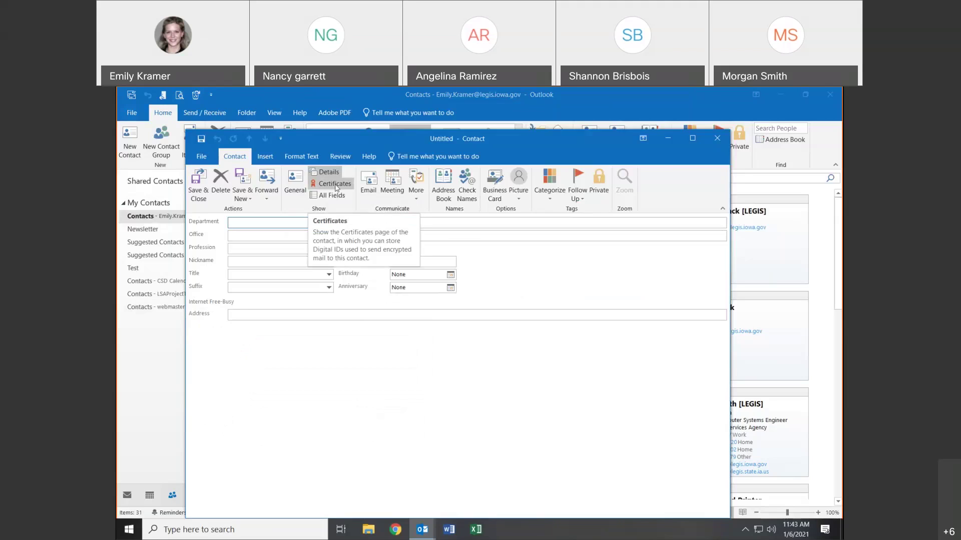
left_click(336, 188)
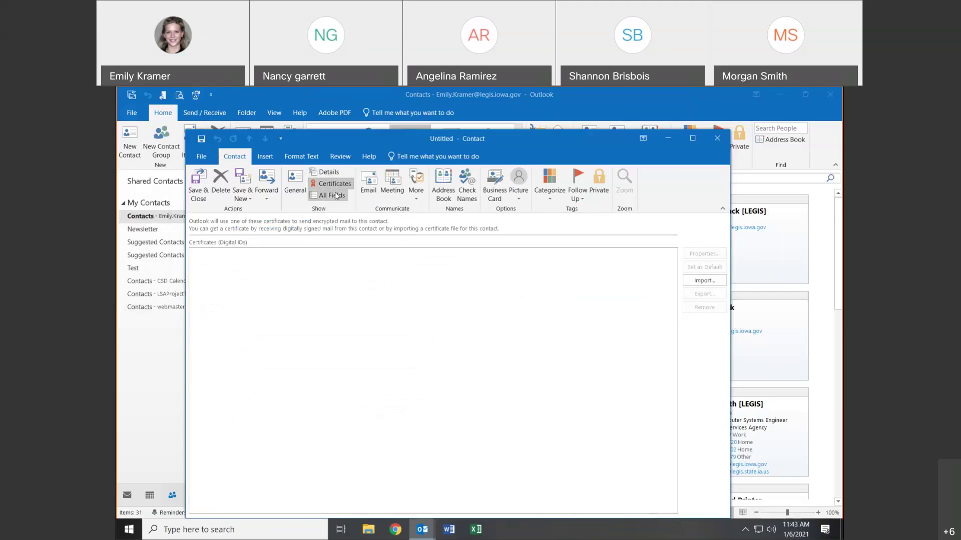
left_click(331, 195)
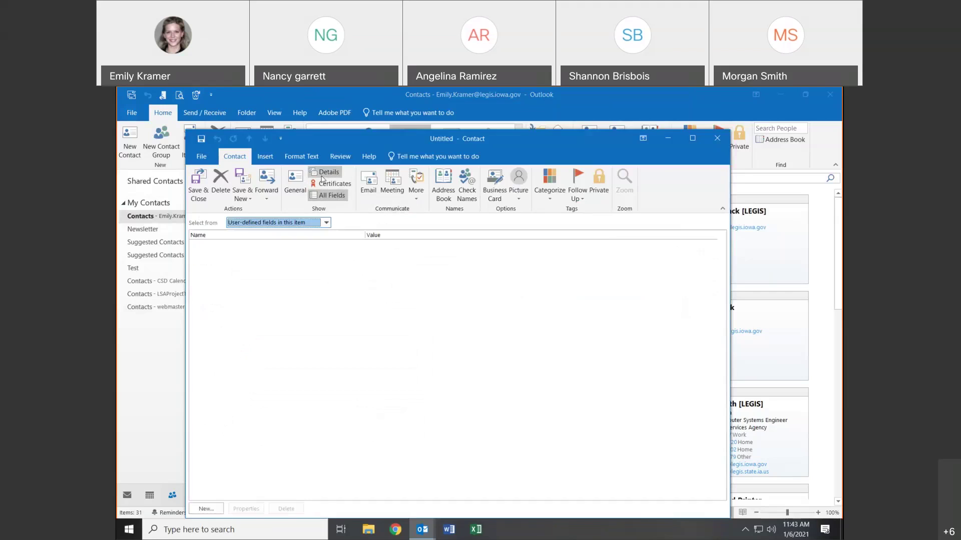
left_click(295, 183)
left_click(319, 314)
left_click(304, 299)
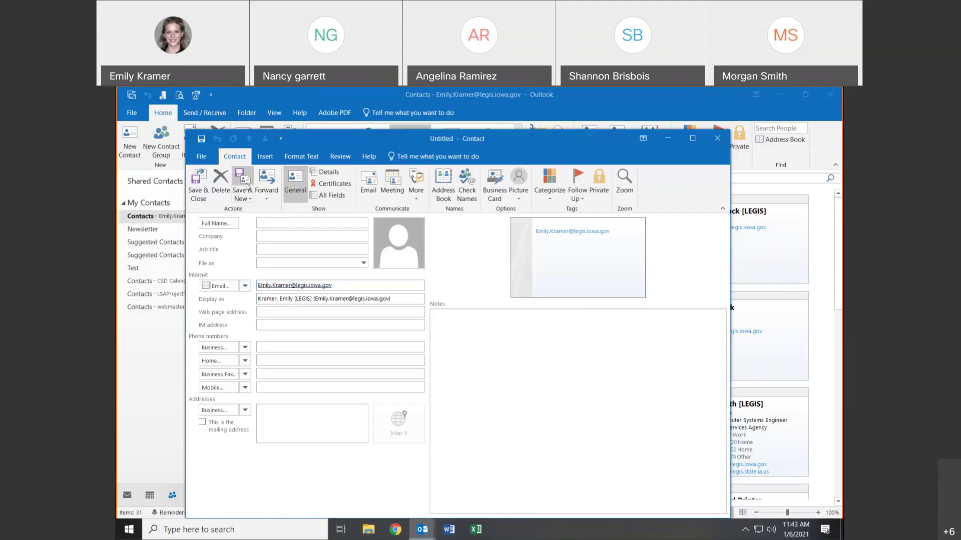
left_click(196, 190)
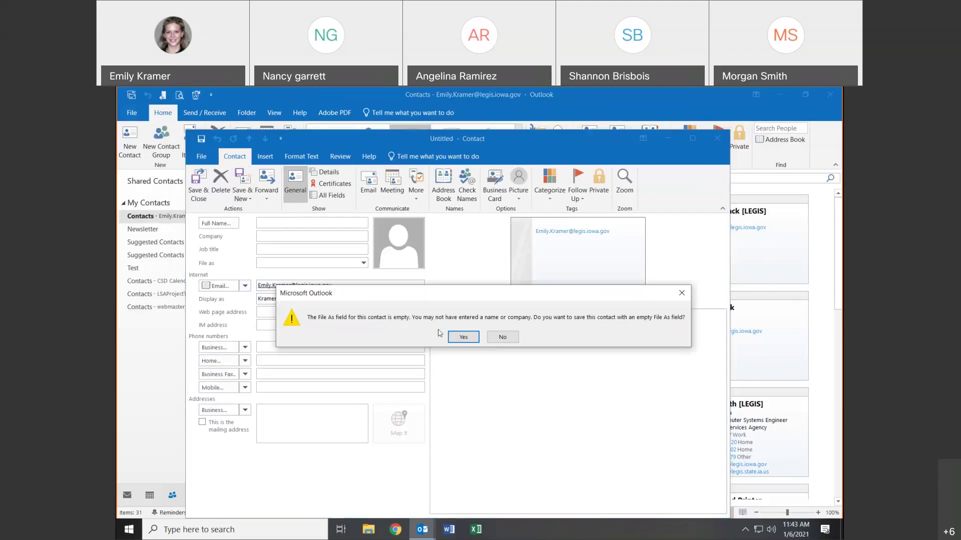
- Clear the Display as name and save the contact, accepting the empty File As warning
left_click(499, 336)
left_click(199, 181)
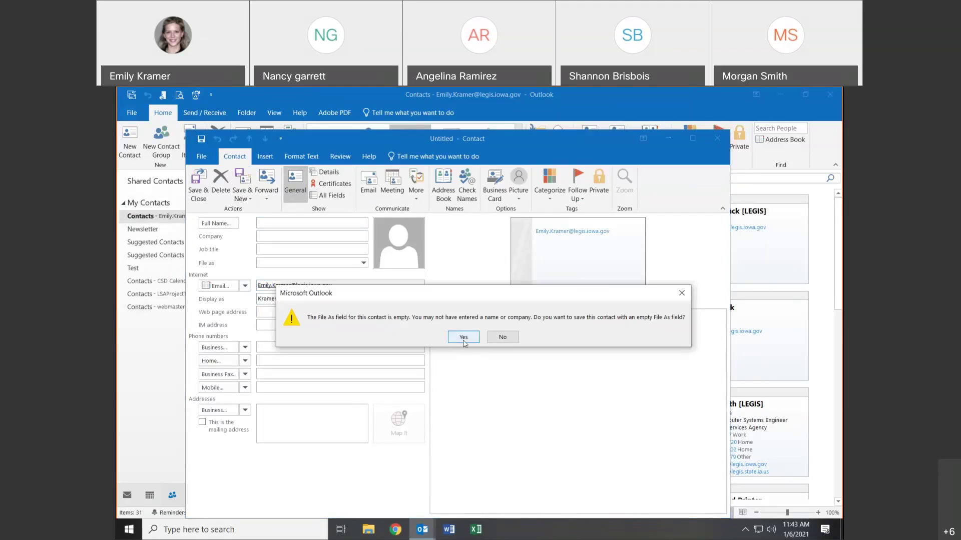
left_click(501, 337)
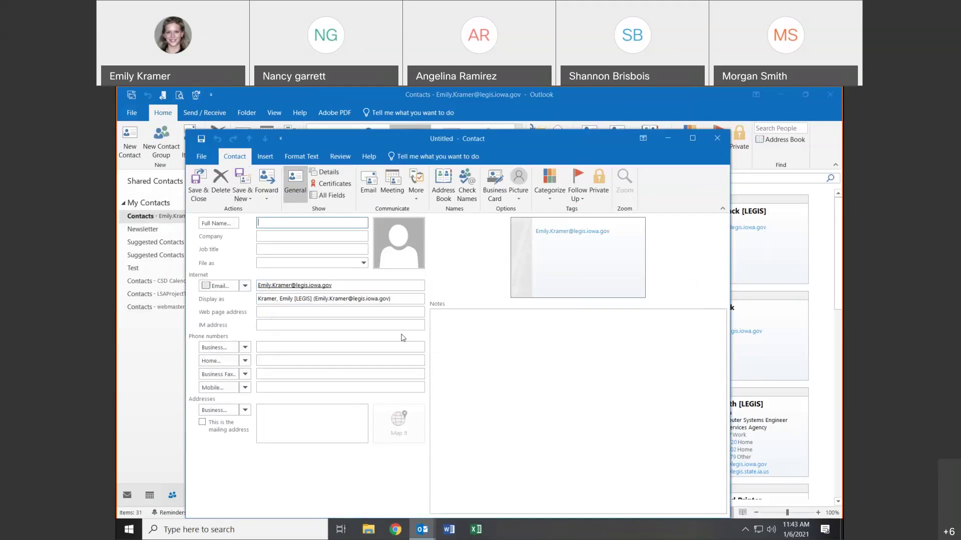
triple_click(273, 300)
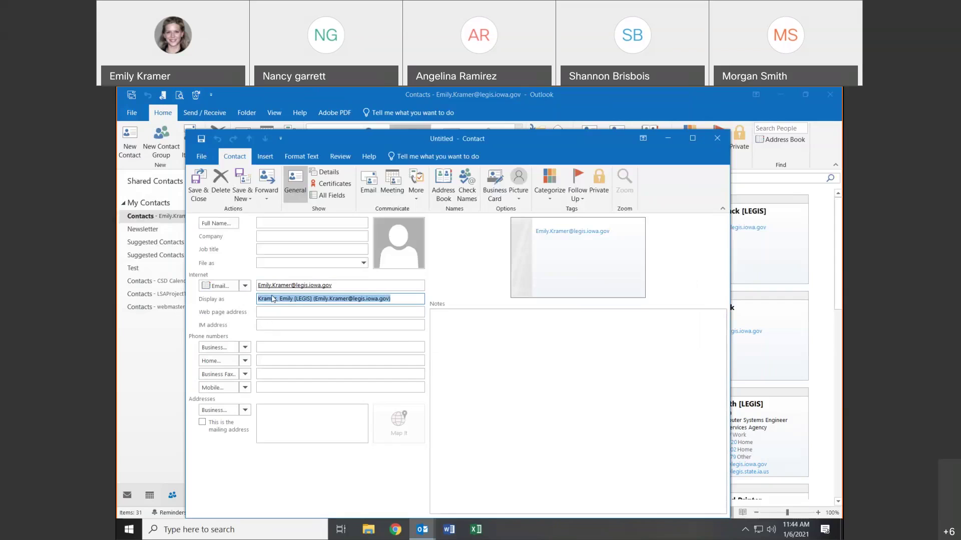
key("Delete")
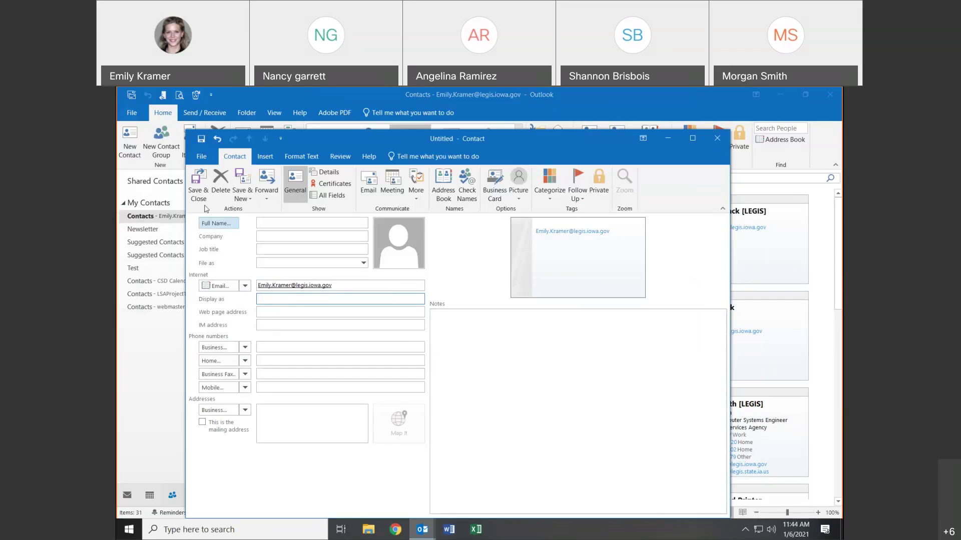
left_click(198, 196)
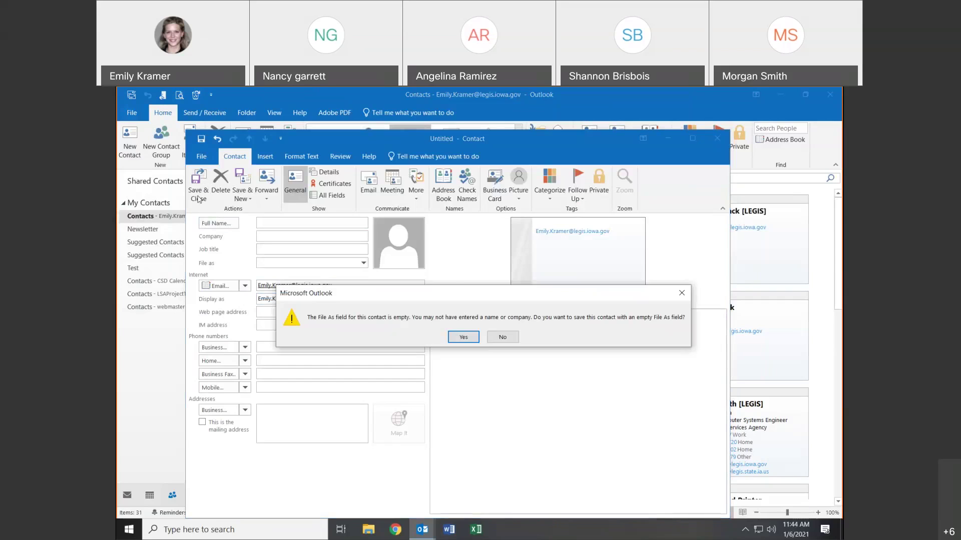
left_click(497, 339)
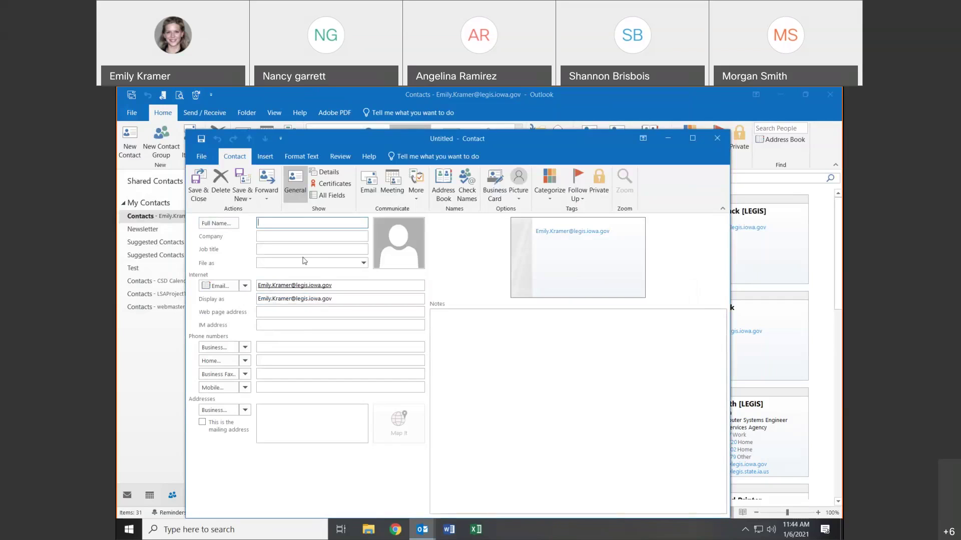
left_click(199, 189)
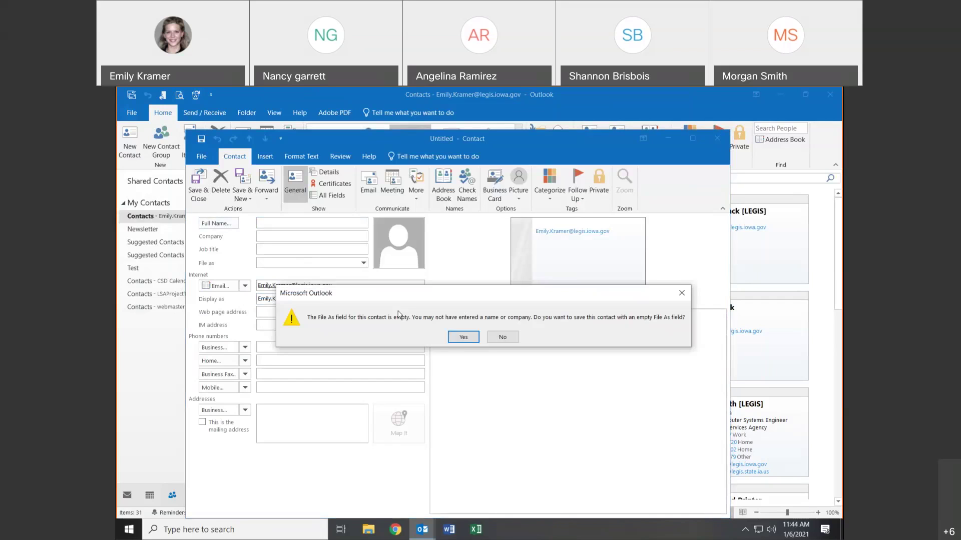
left_click(454, 340)
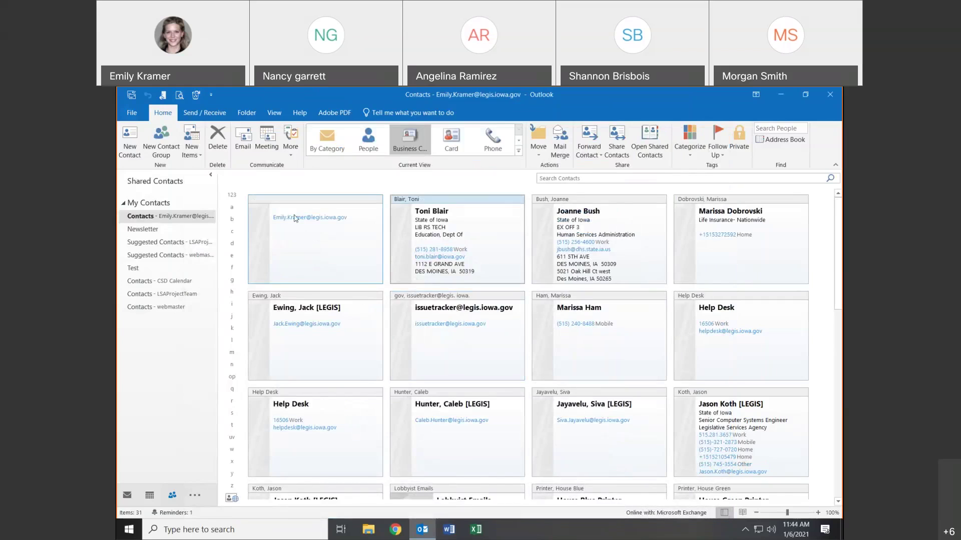
- Open the email-only contact and assign it the HF 345 category
left_click(292, 233)
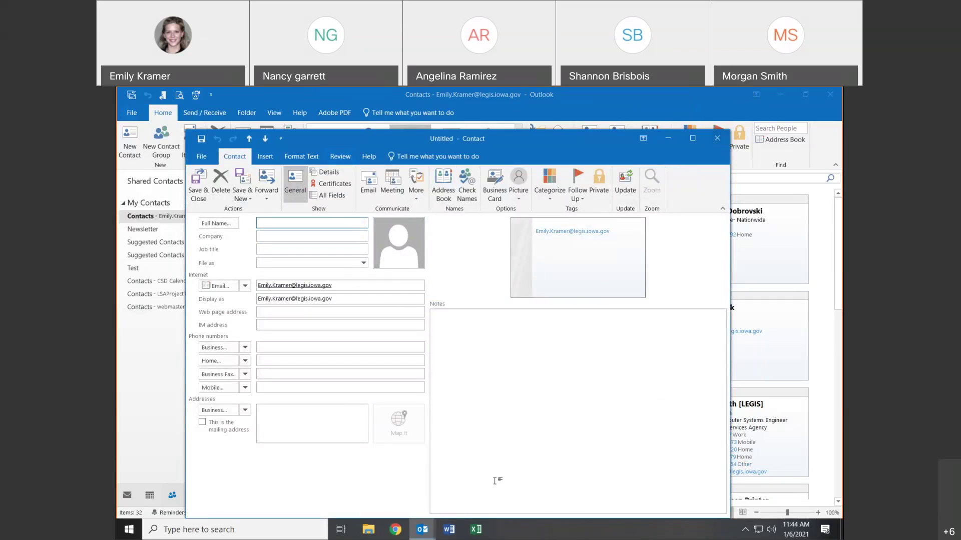
left_click(550, 190)
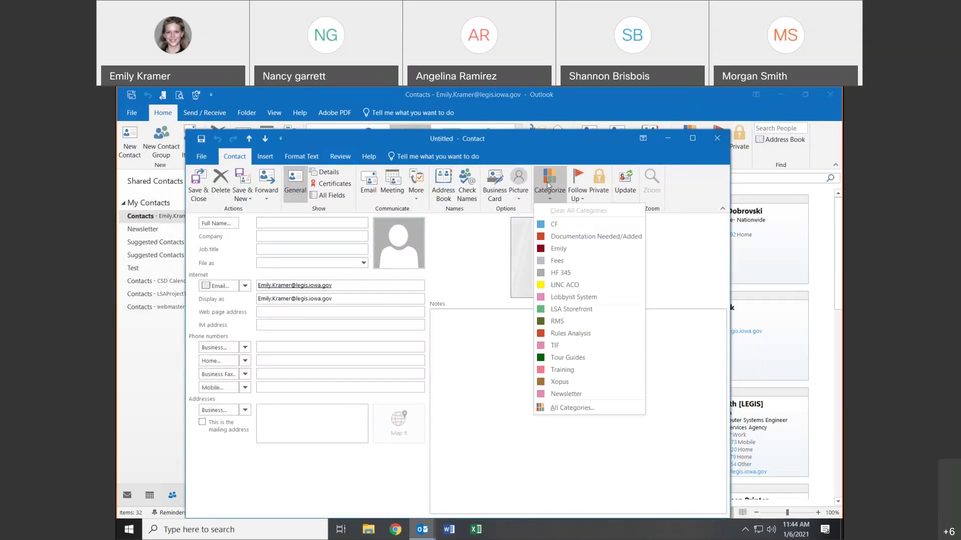
left_click(573, 274)
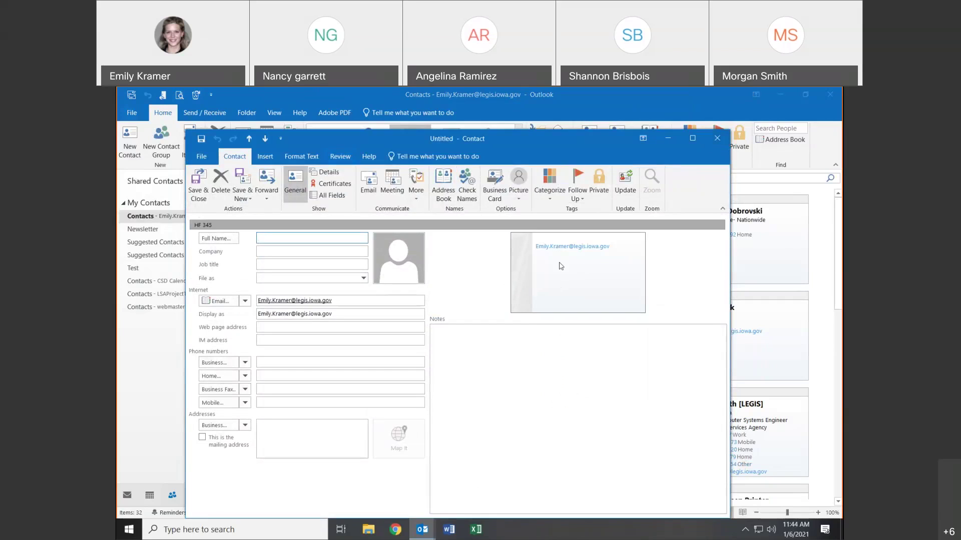
- Add the note 'Emailed on 12/20/20' and save the contact despite the empty File As
left_click(530, 358)
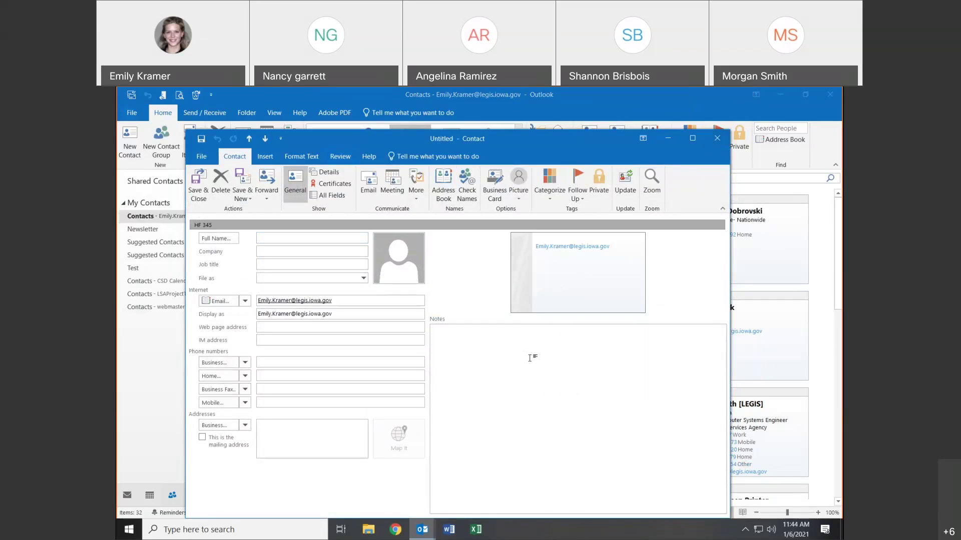
type("Emailed on 12/20/20")
left_click(193, 195)
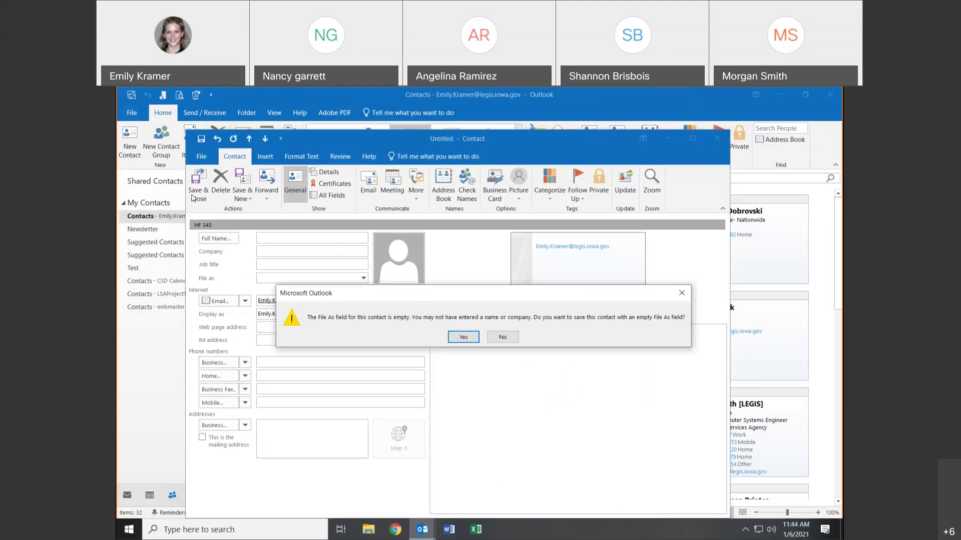
left_click(466, 336)
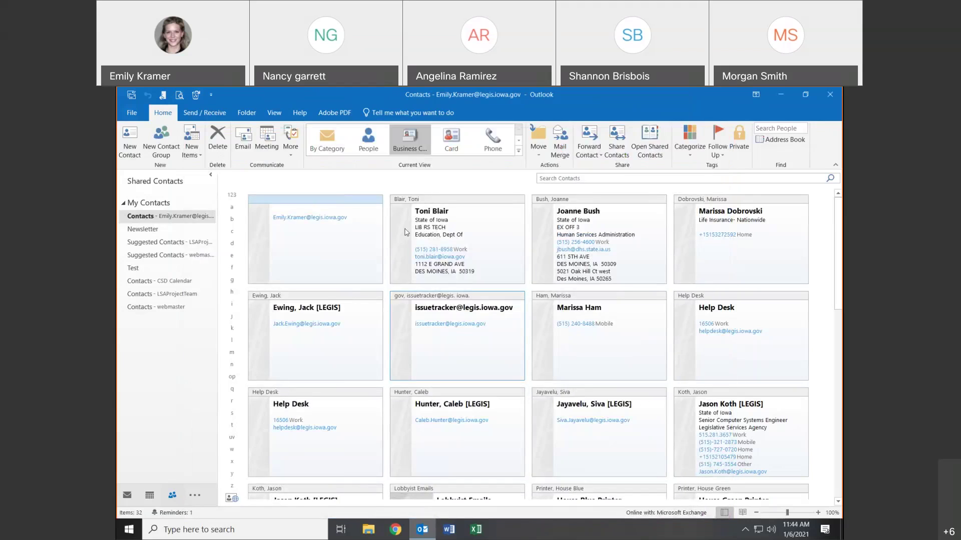
- Look at the Newsletter folder, return to Contacts, and start a new contact group
right_click(162, 223)
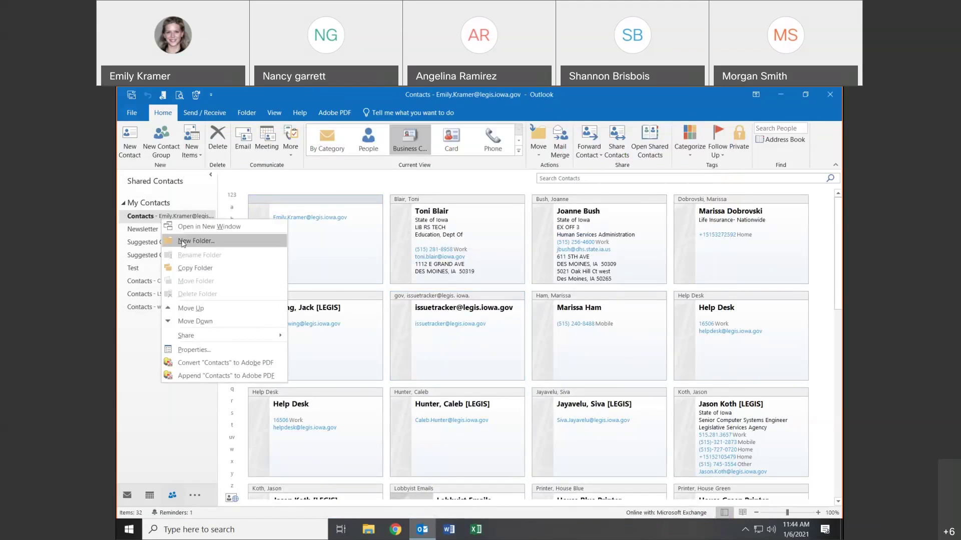
left_click(142, 298)
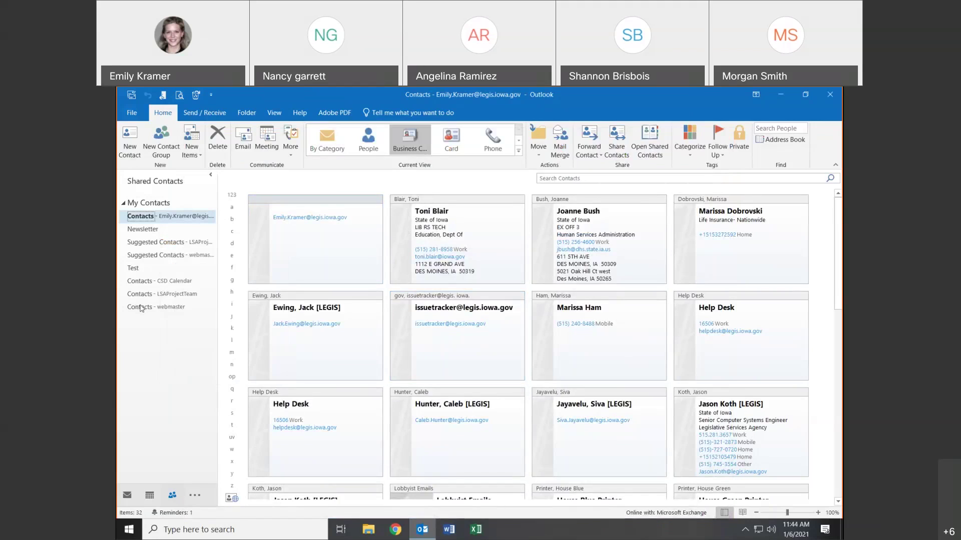
left_click(149, 230)
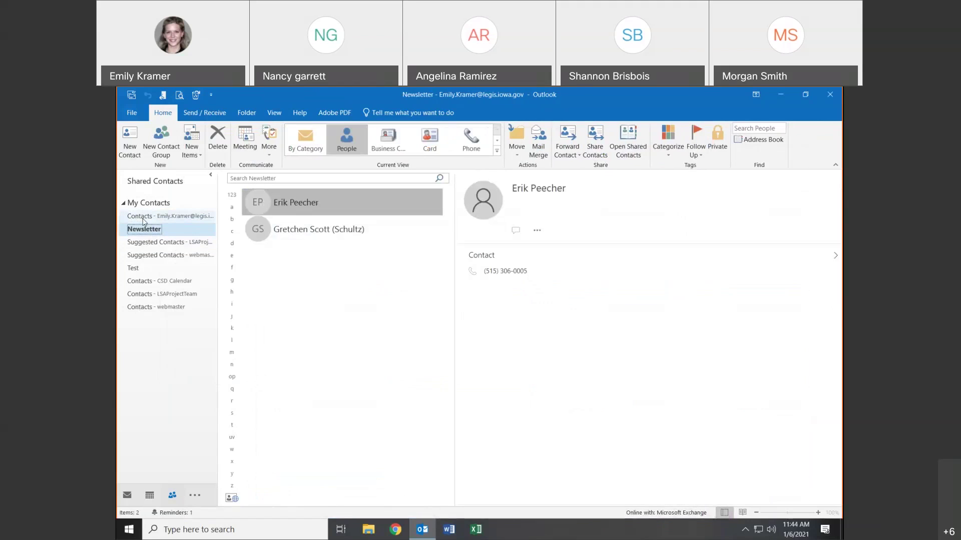
left_click(143, 217)
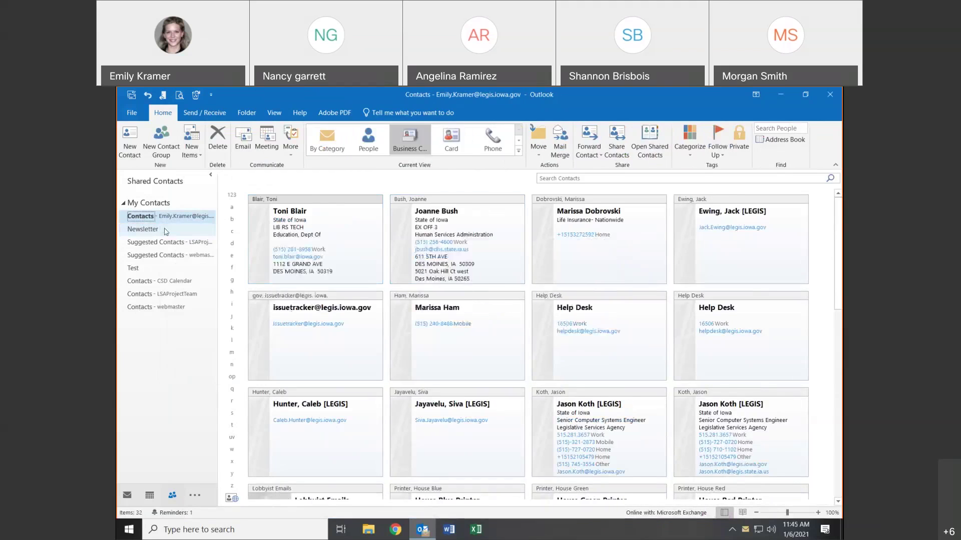
left_click(167, 144)
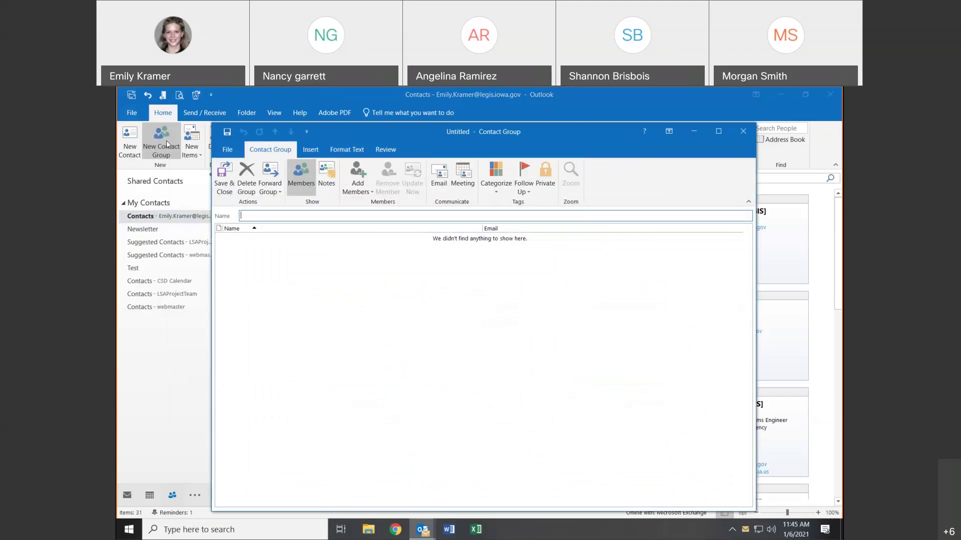
- Name the group 'Poker Buddies' and check the global address list without adding anyone
type("Poker Buddies")
key("Tab")
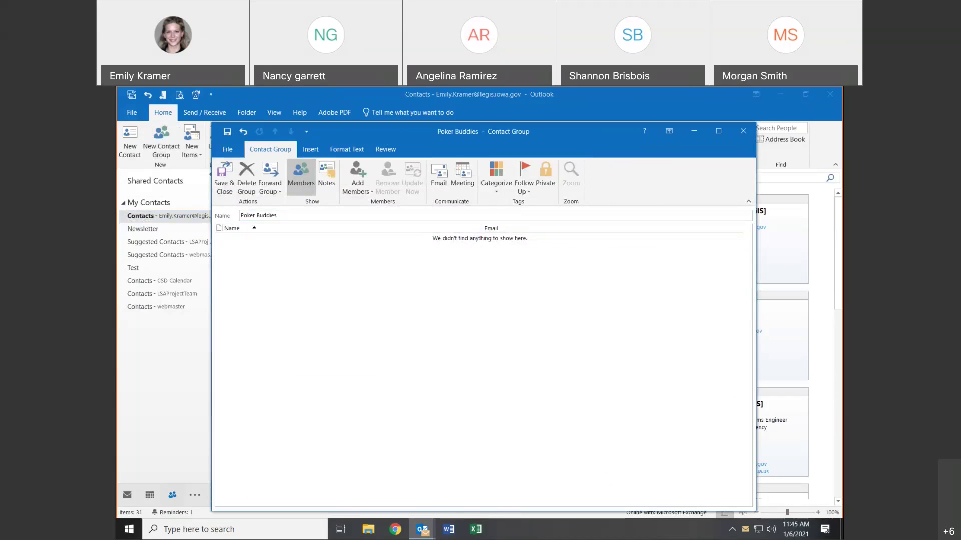
left_click(357, 181)
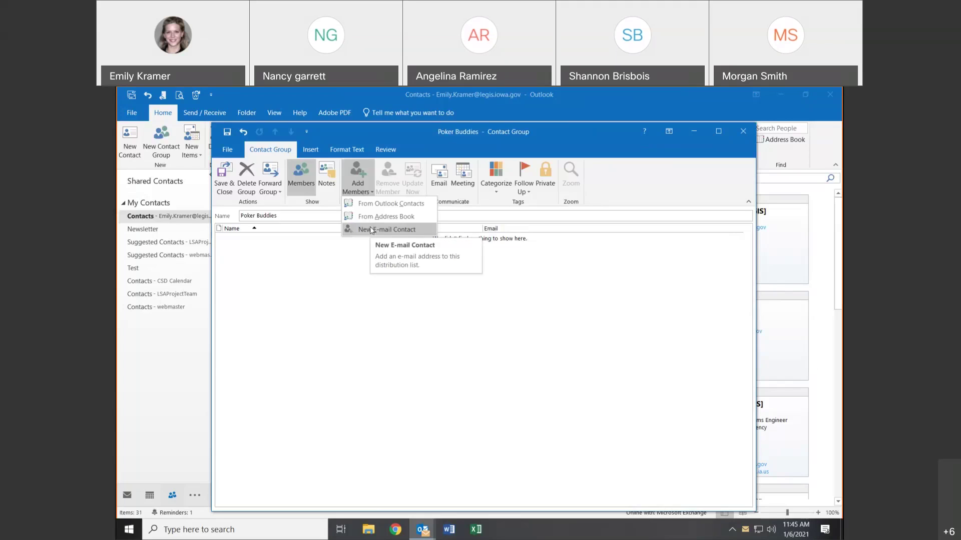
left_click(374, 211)
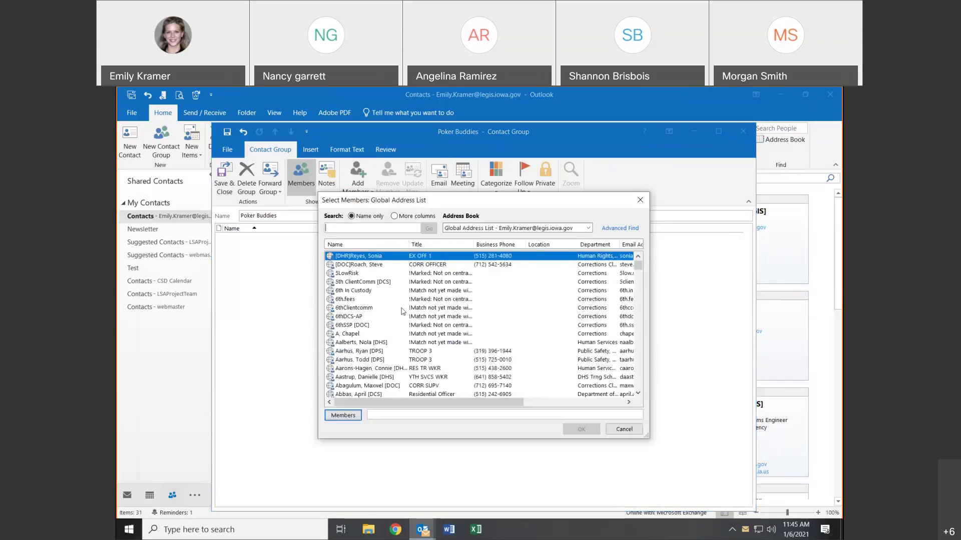
left_click(641, 199)
- Add seven members from Outlook Contacts, including the three house printers
left_click(364, 183)
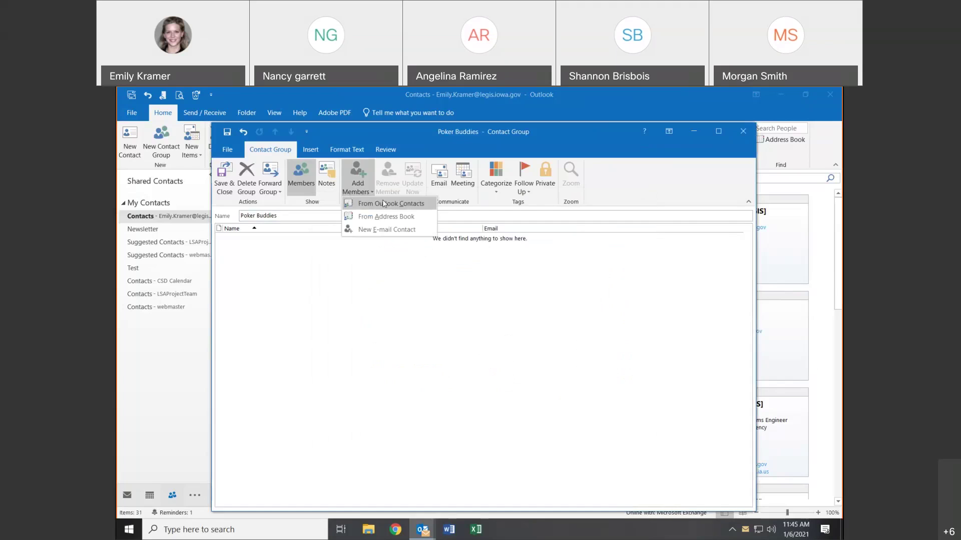
left_click(384, 204)
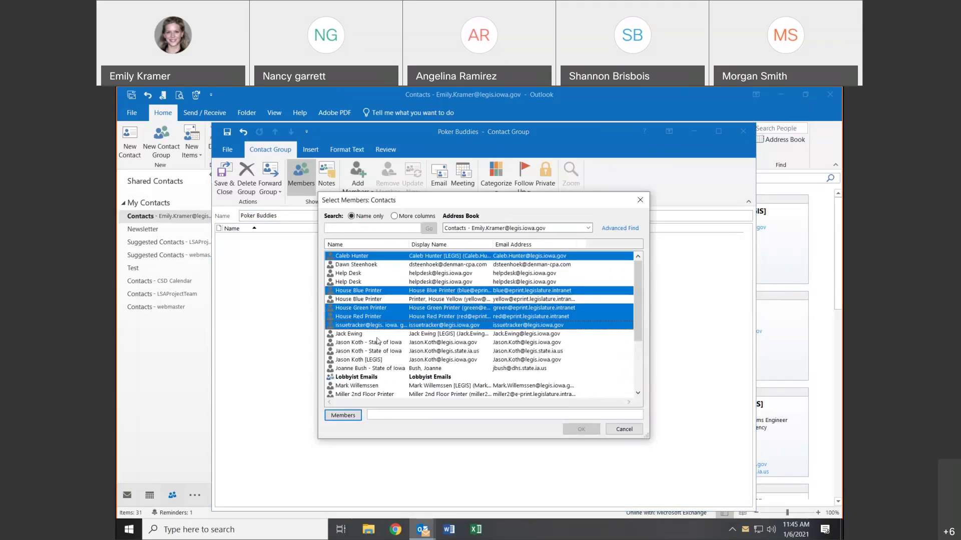
left_click(378, 342, "ctrl")
left_click(370, 360, "ctrl")
left_click(343, 416)
left_click(575, 429)
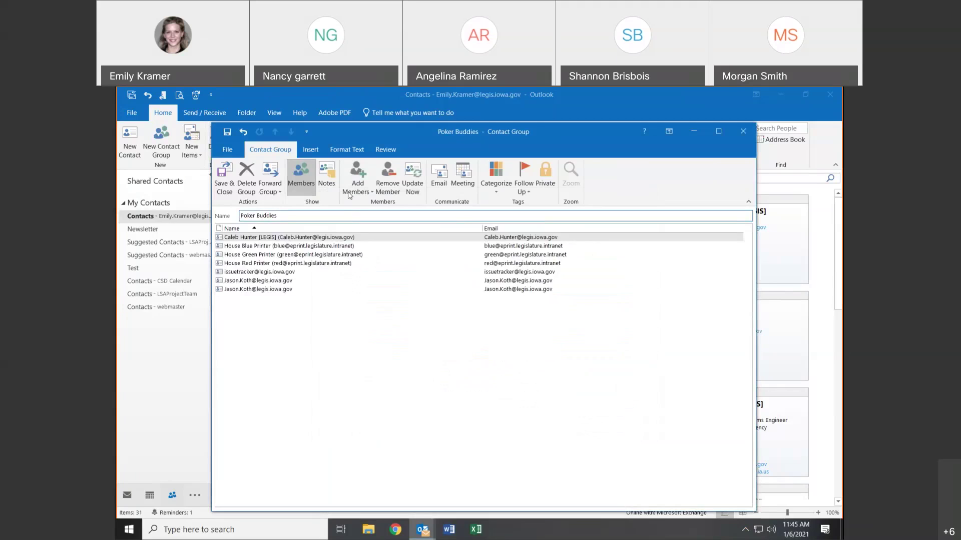
left_click(358, 176)
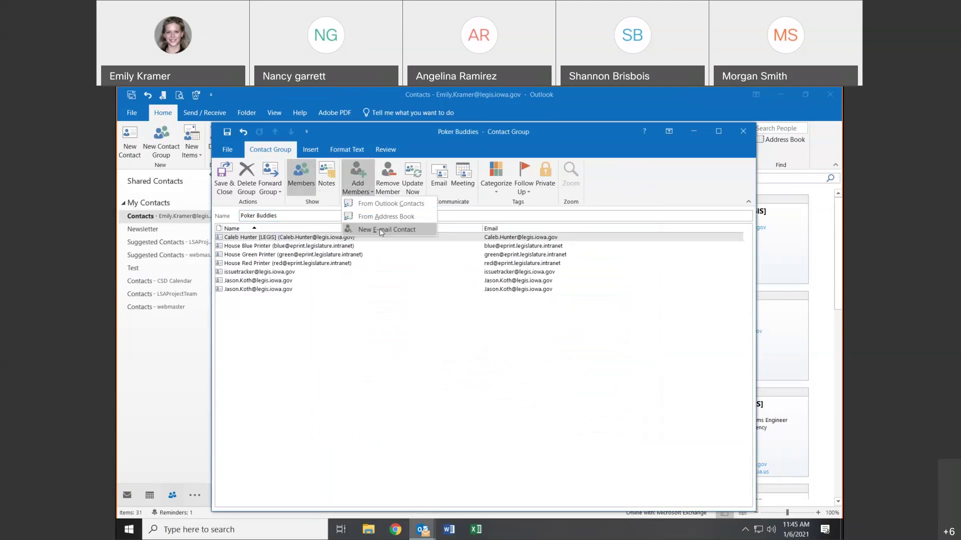
- Start a new e-mail member with a typed address, then cancel without adding it
left_click(379, 229)
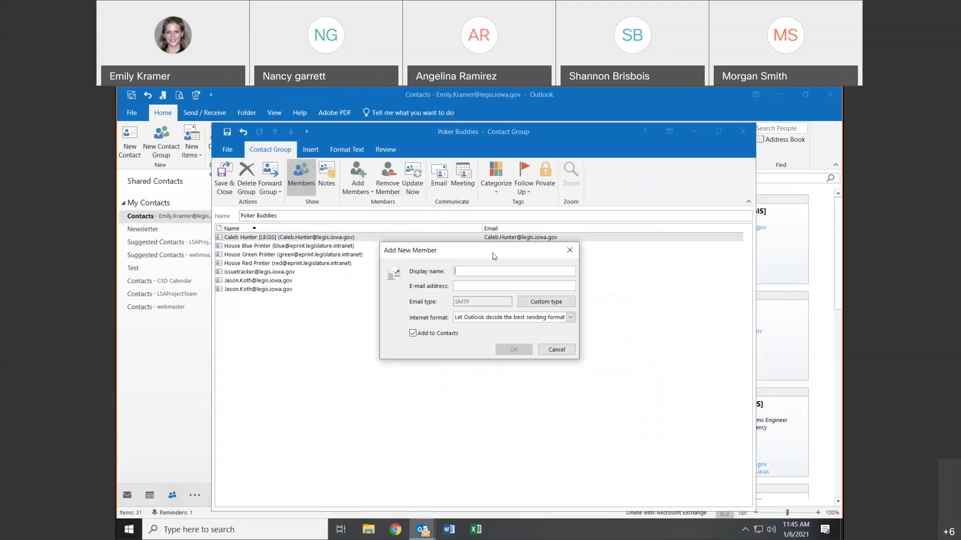
type("Daw")
key("BackSpace")
key("BackSpace")
key("BackSpace")
key("Tab")
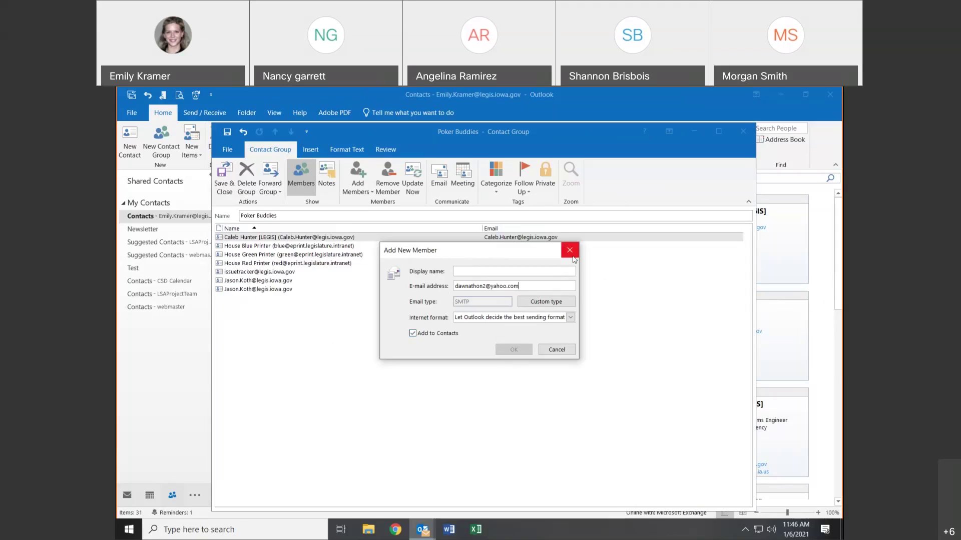
left_click(569, 250)
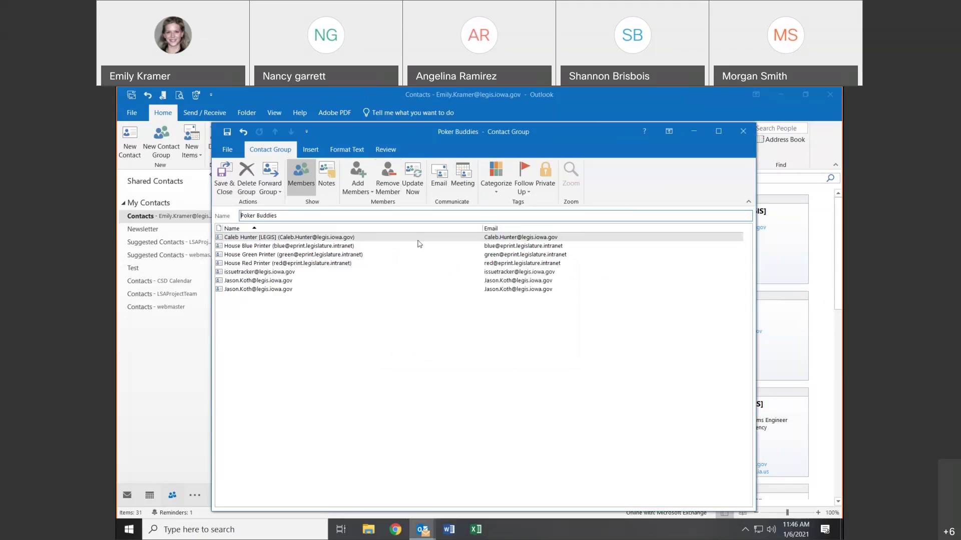
left_click(368, 190)
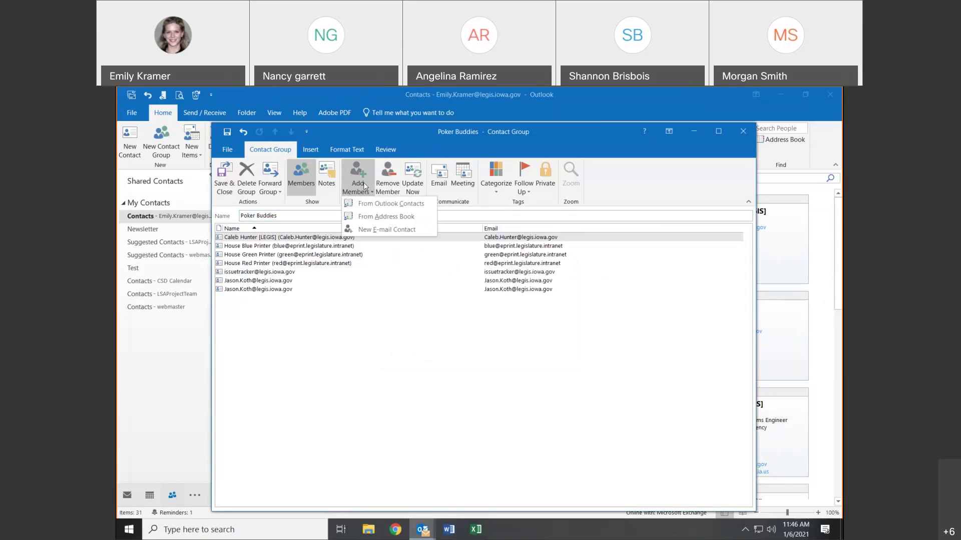
left_click(359, 174)
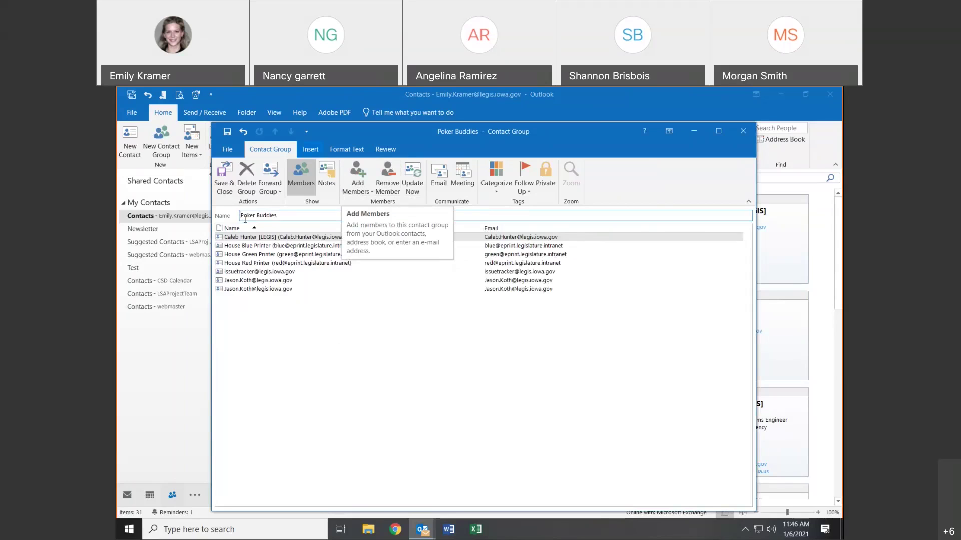
- Remove the two duplicate member entries, leaving five members, and choose Delete Group
left_click(259, 290)
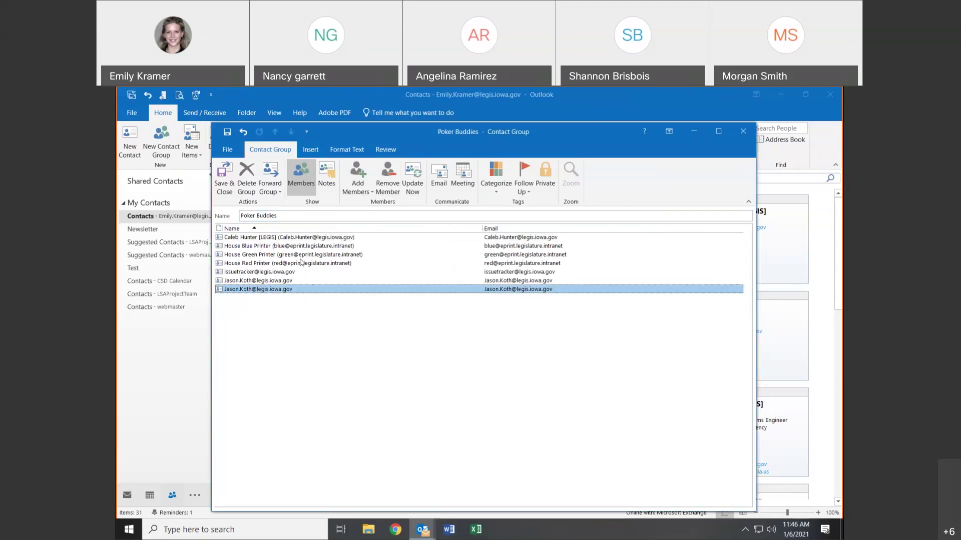
left_click(392, 182)
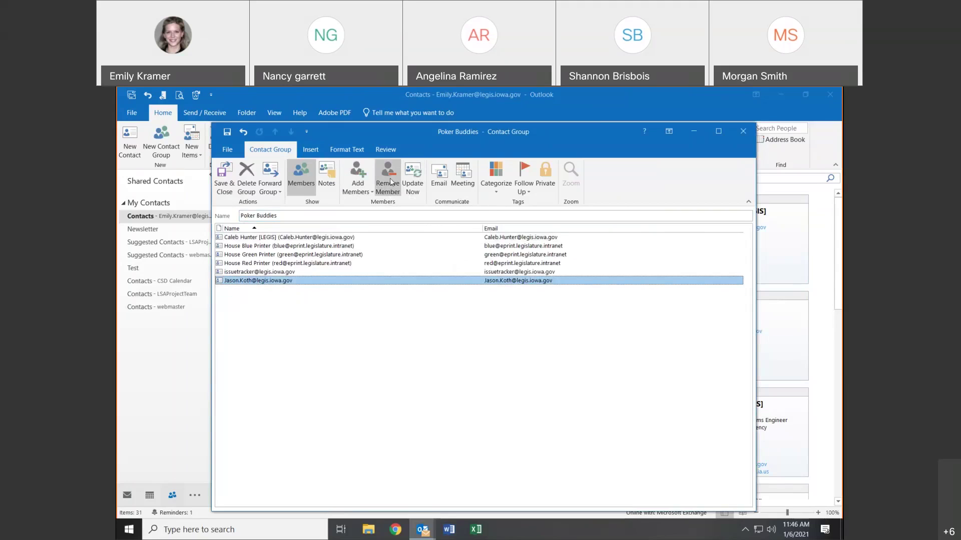
left_click(392, 182)
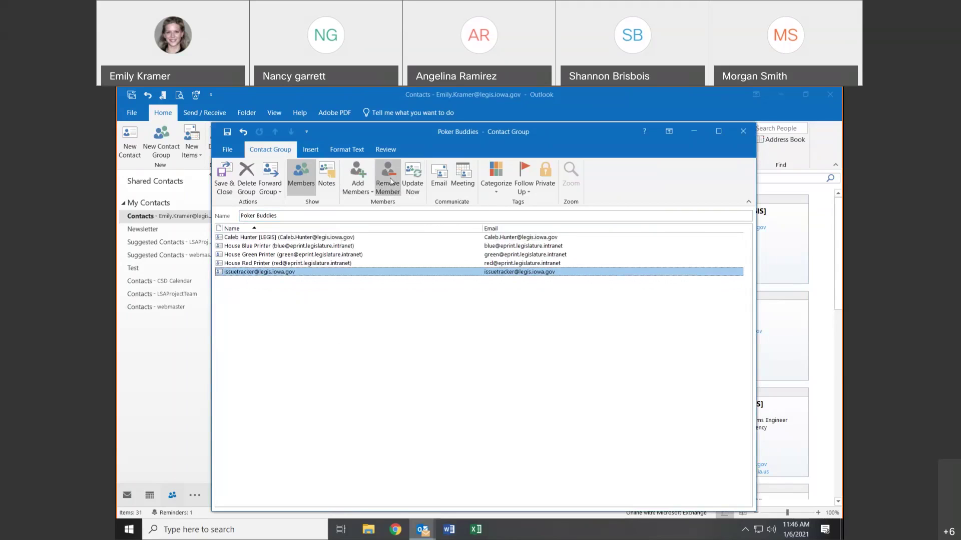
left_click(246, 180)
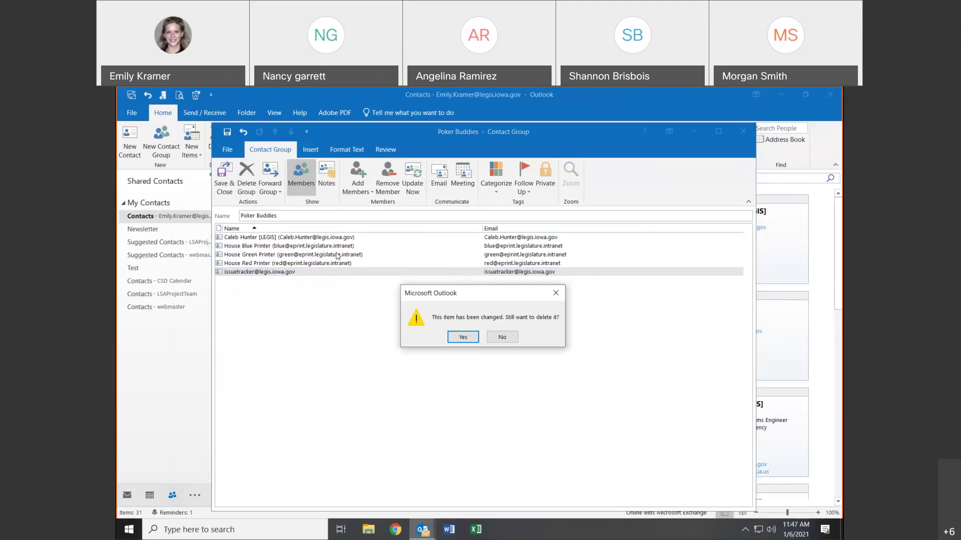
- Confirm both prompts to delete the changed Poker Buddies contact group
left_click(474, 340)
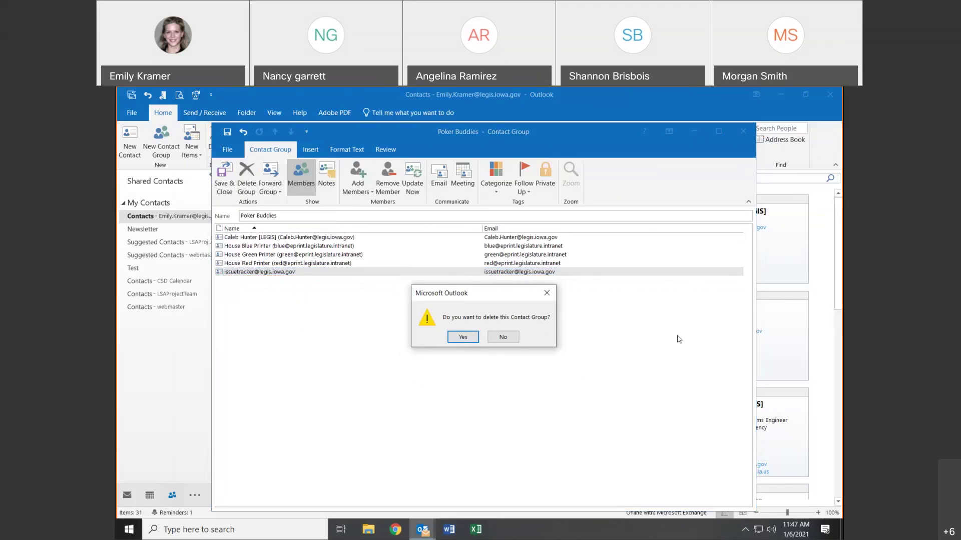
left_click(464, 337)
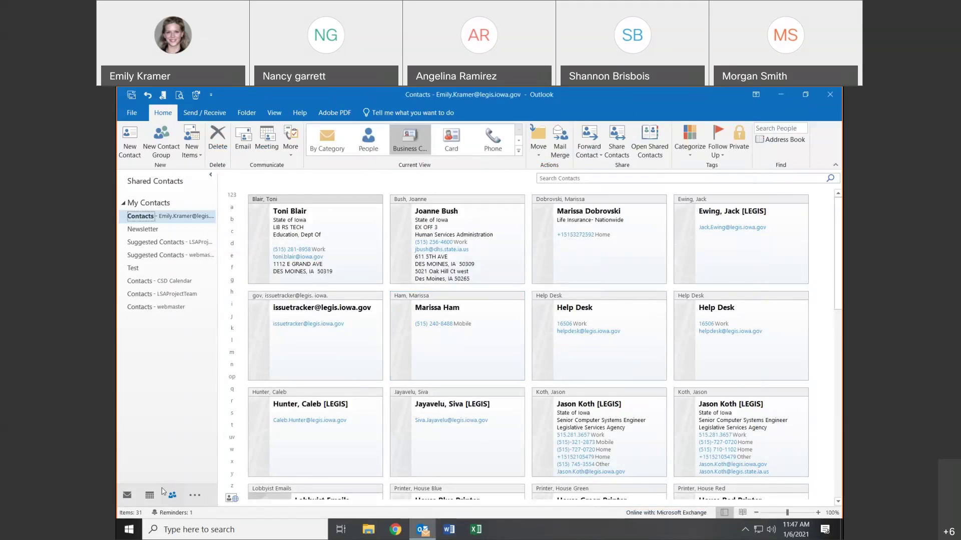
- Look through the Deleted Items folder and the Calendar, then return to the contacts cards
left_click(128, 496)
left_click(176, 192)
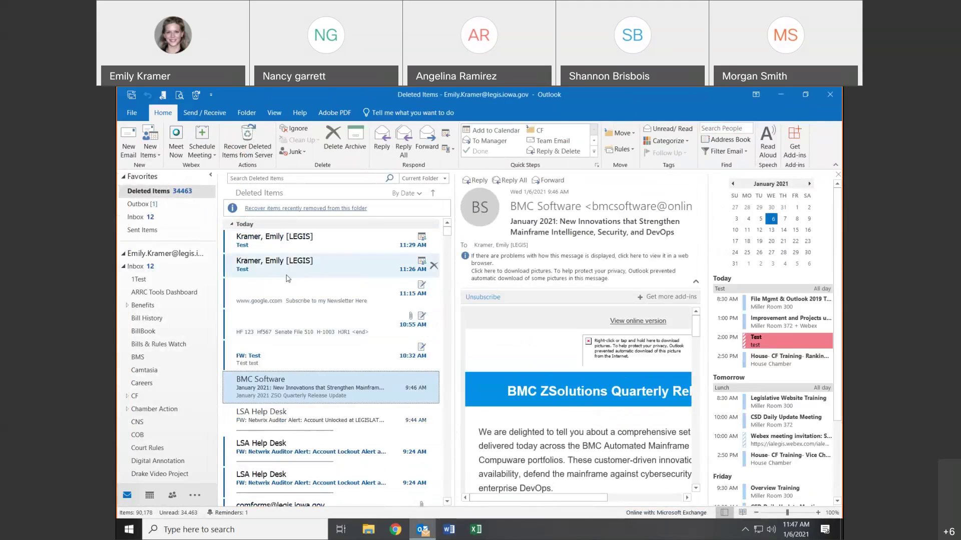
left_click(150, 495)
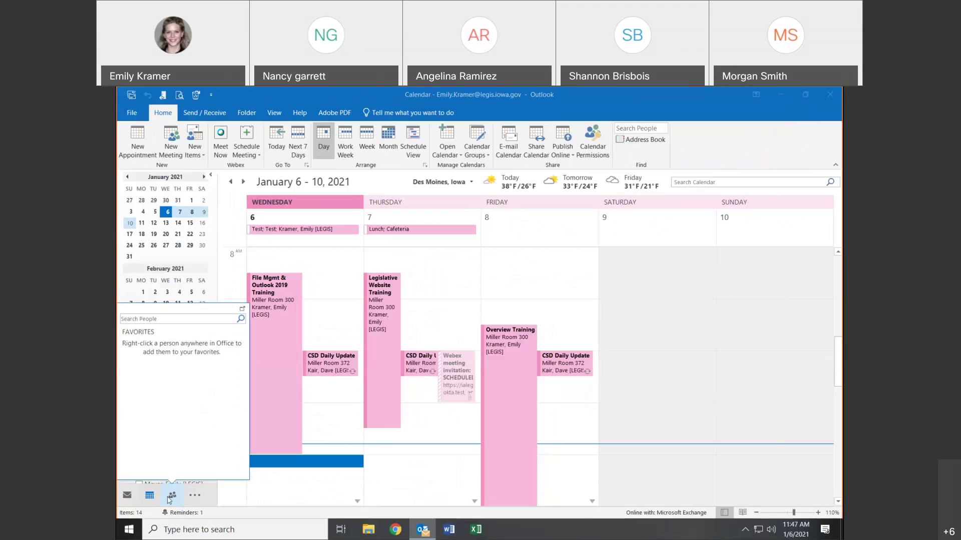
left_click(179, 502)
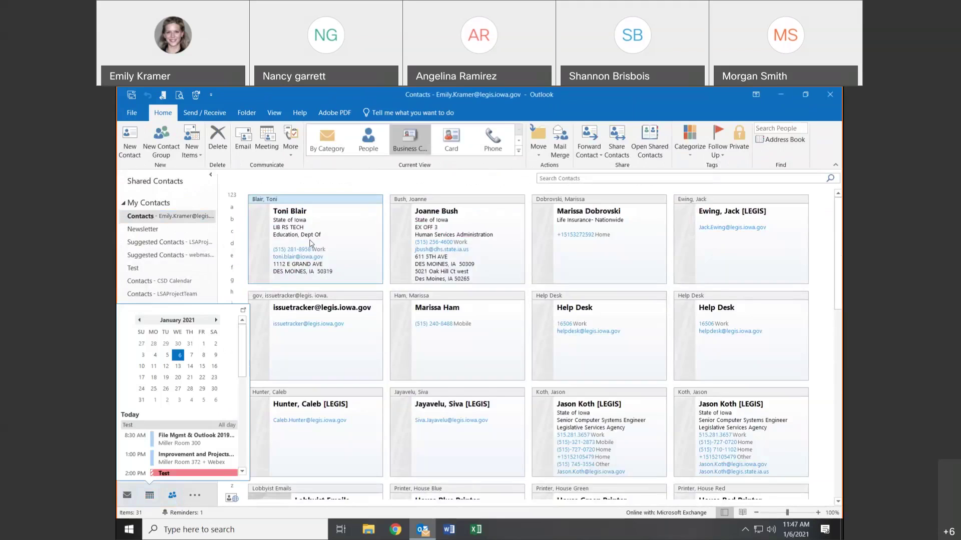
- Open and close one of the duplicate contact cards, then start a new blank contact
left_click(431, 250)
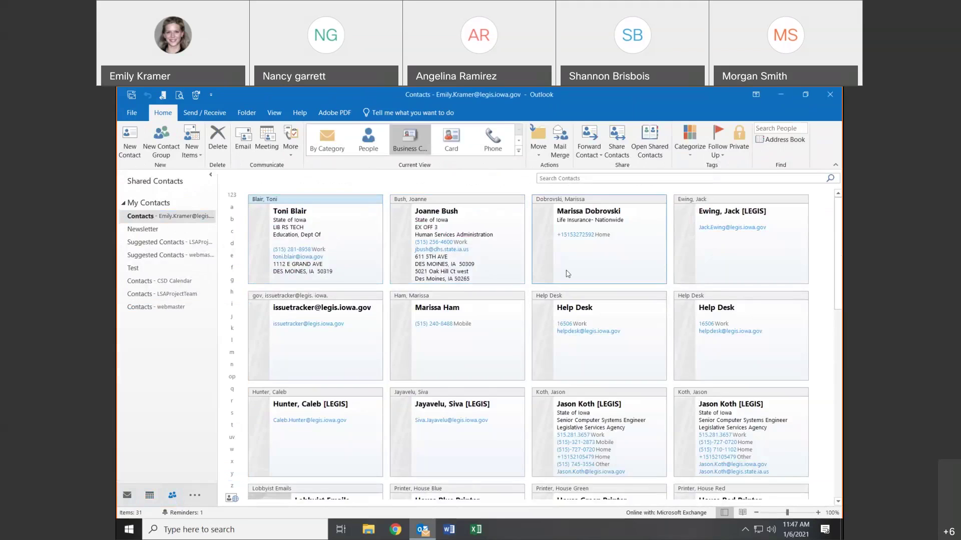
double_click(628, 414)
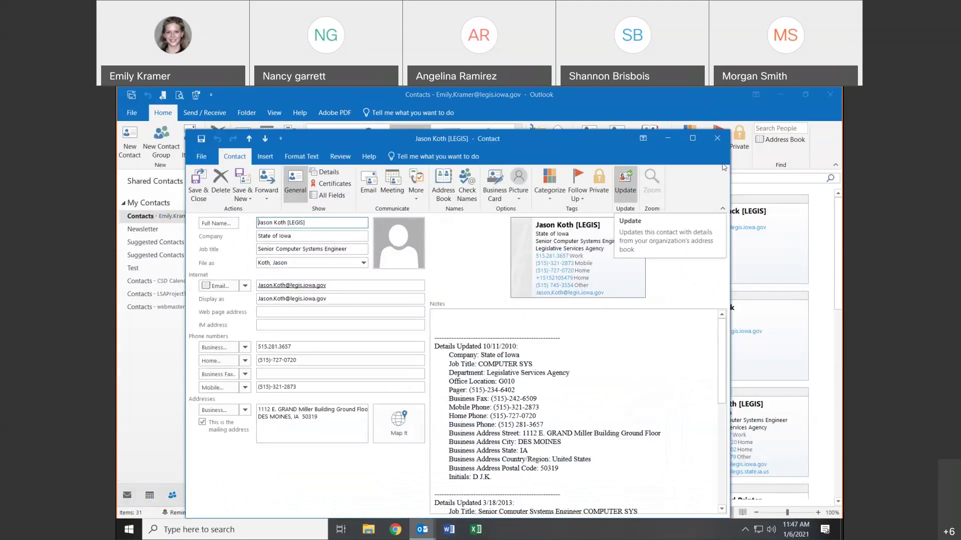
left_click(717, 139)
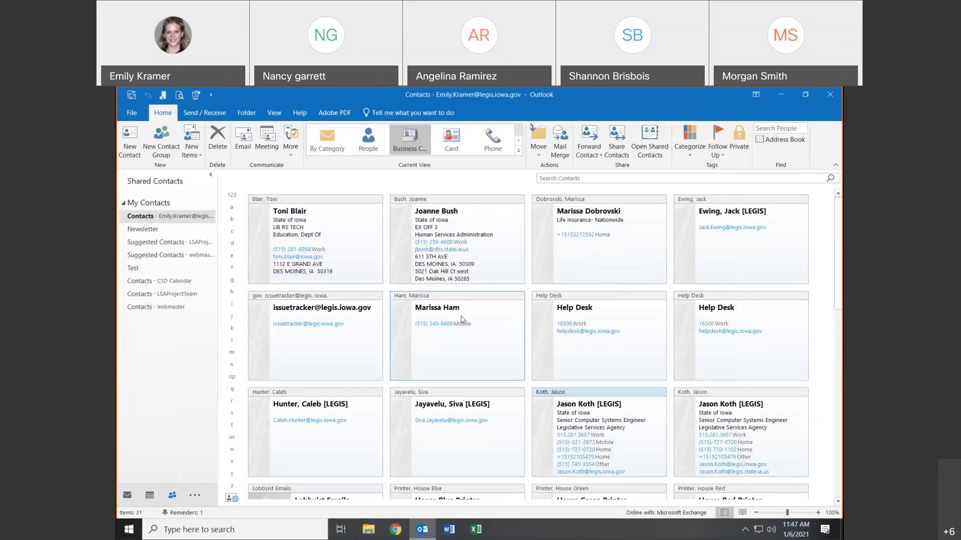
left_click(131, 138)
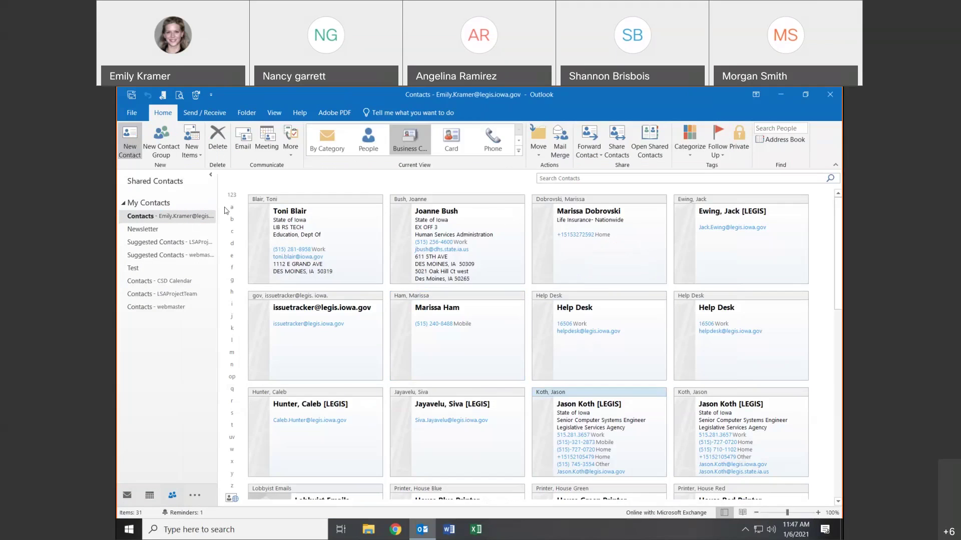
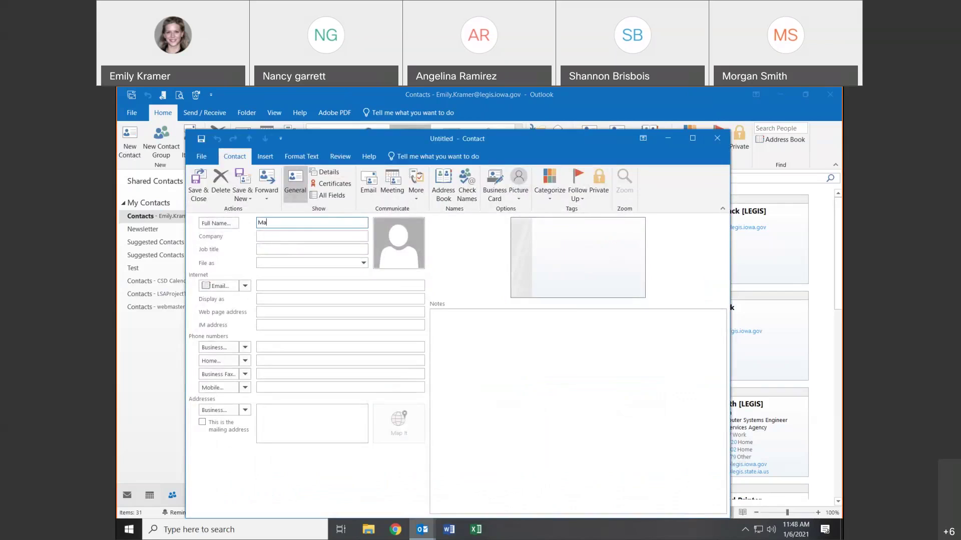
- Enter the duplicate contact's full name and a Gmail e-mail address, then save the contact
key("Tab")
key("Tab")
key("Tab")
key("Tab")
key("Tab")
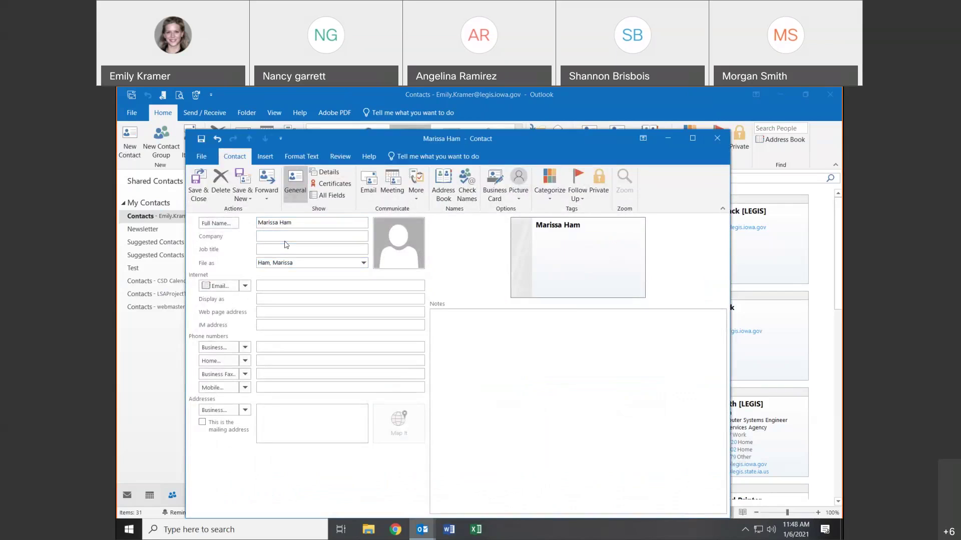
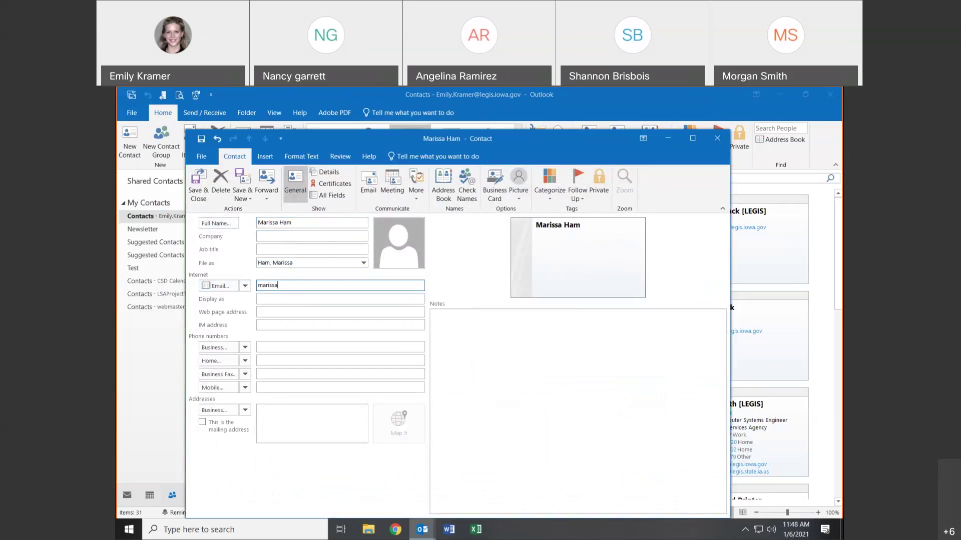
left_click(200, 180)
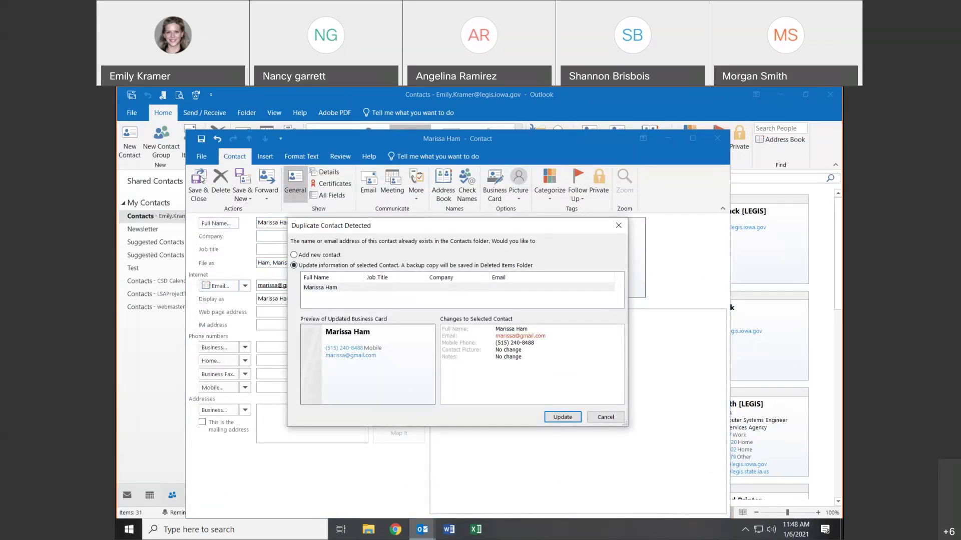
- Choose to update the existing duplicate contact with the new details, then close its form
left_click(340, 256)
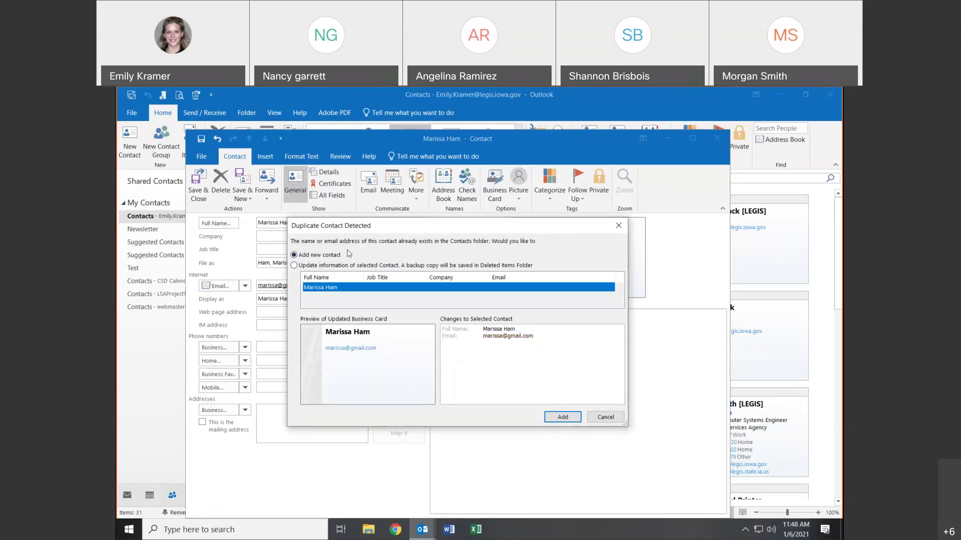
left_click(320, 267)
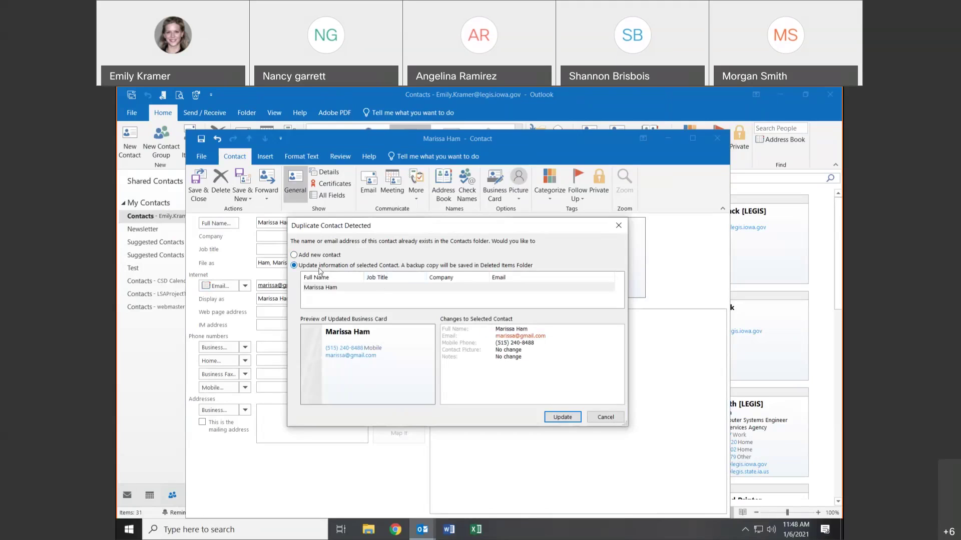
left_click(549, 423)
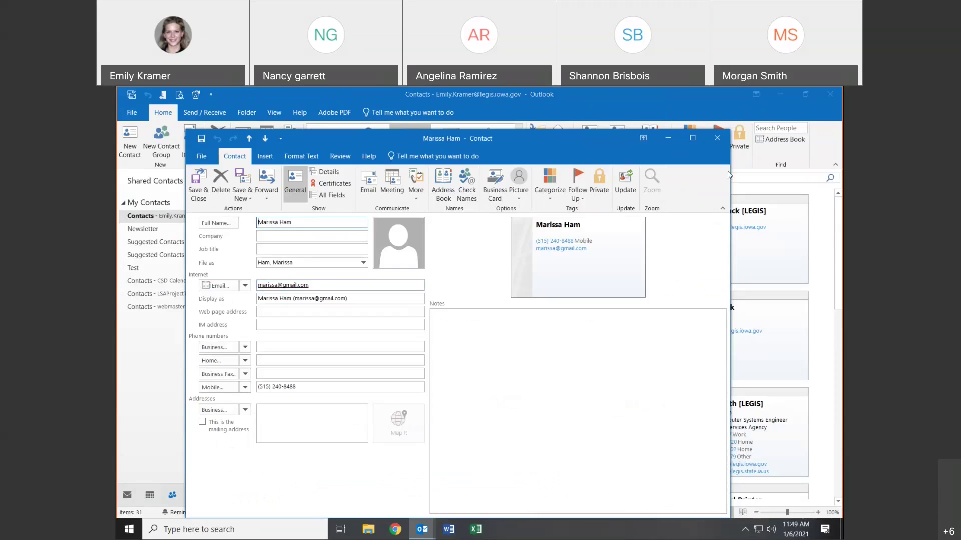
left_click(717, 140)
- Start another new contact and enter the same full name, dismissing the name check
left_click(125, 135)
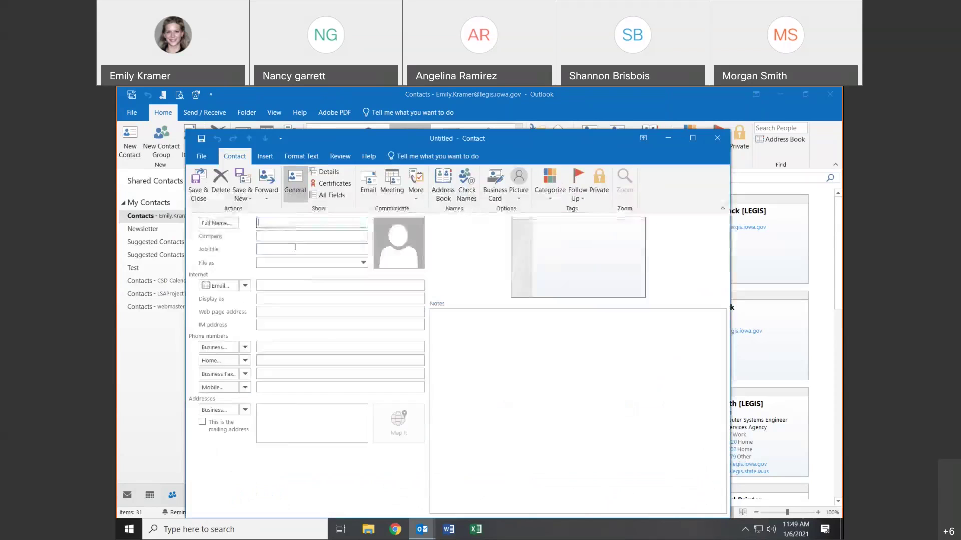
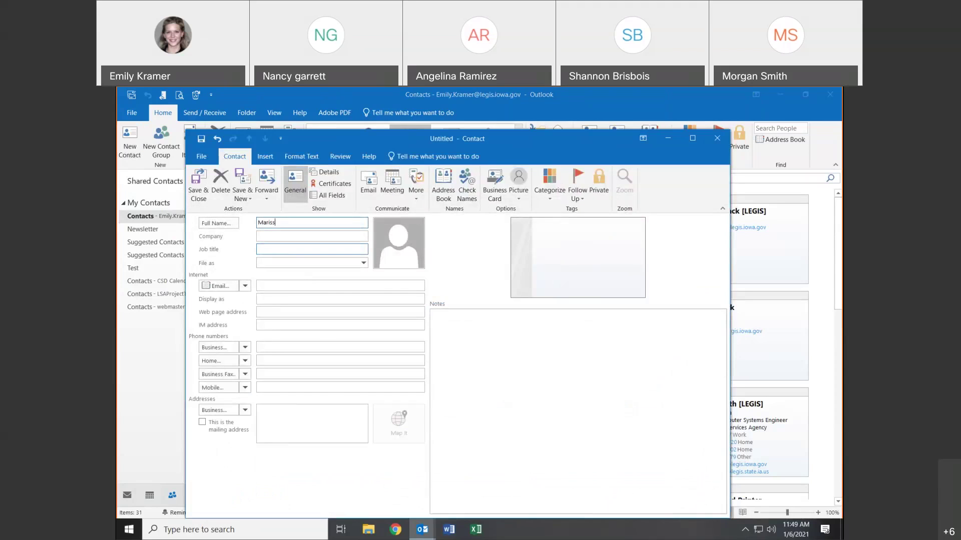
left_click(292, 250)
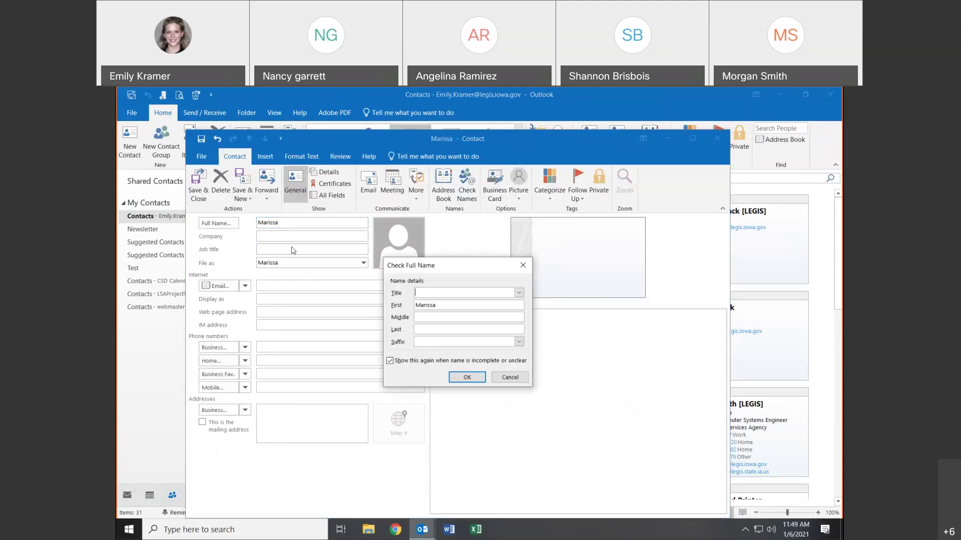
left_click(523, 265)
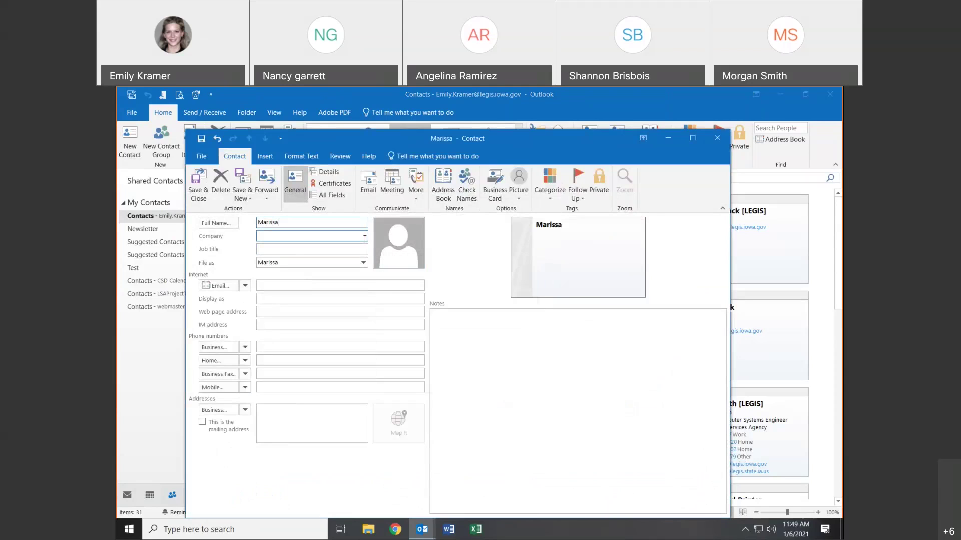
left_click(365, 239)
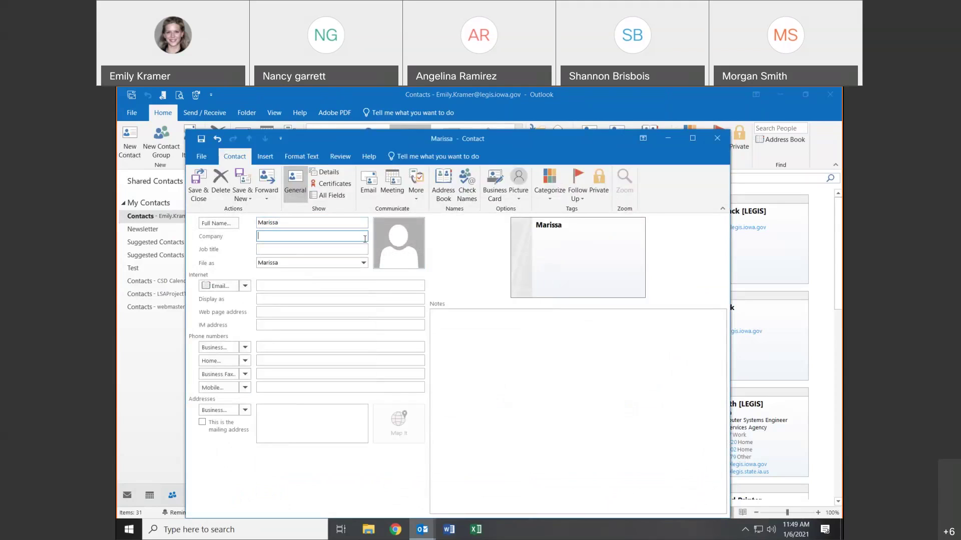
left_click(320, 222)
key("Tab")
key("Tab")
key("Tab")
key("Tab")
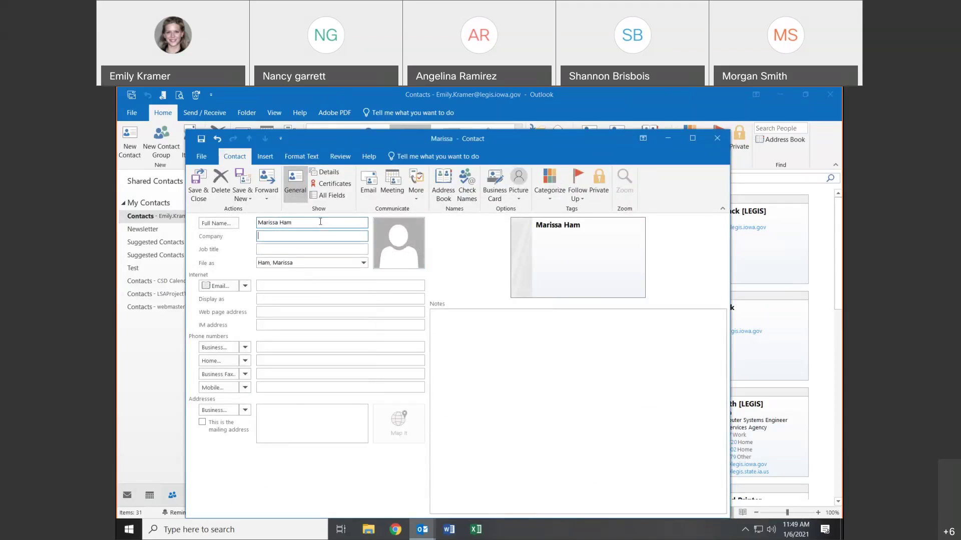
key("Tab")
key("Tab")
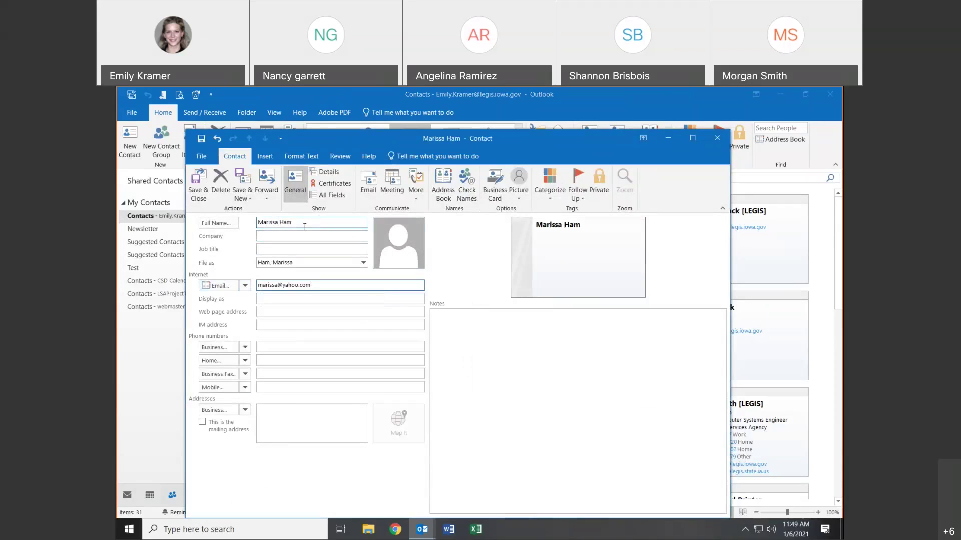
- Add a Yahoo e-mail address, merge it into the existing contact, and review the updated card
left_click(199, 186)
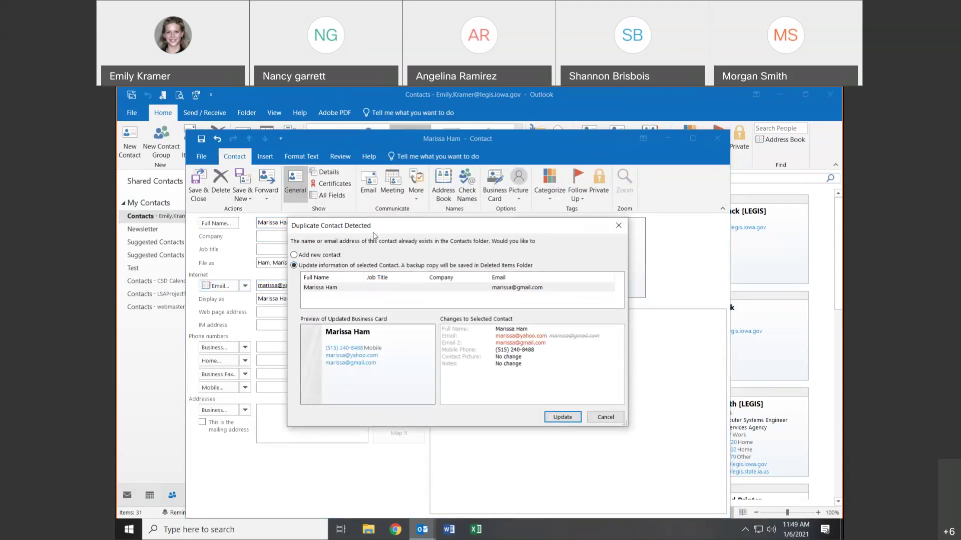
left_click(562, 417)
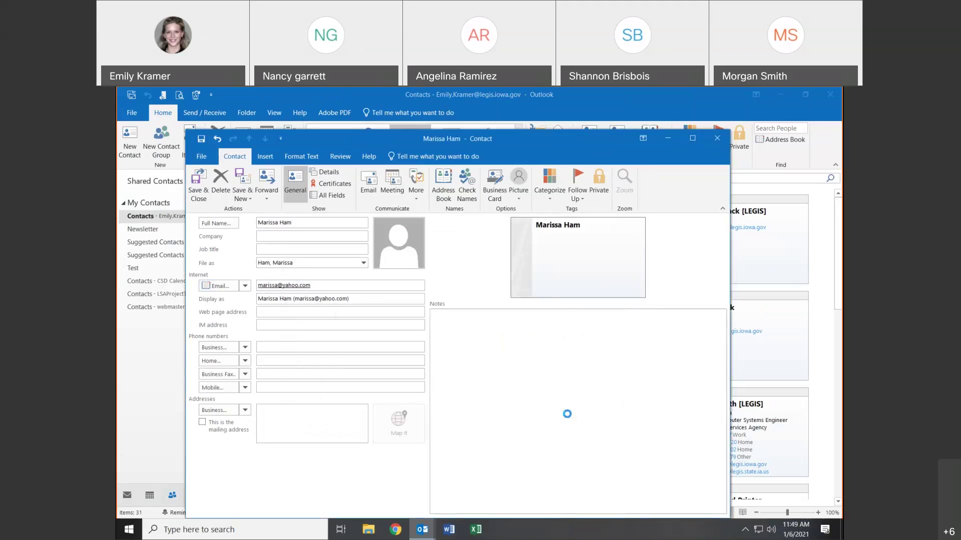
double_click(484, 332)
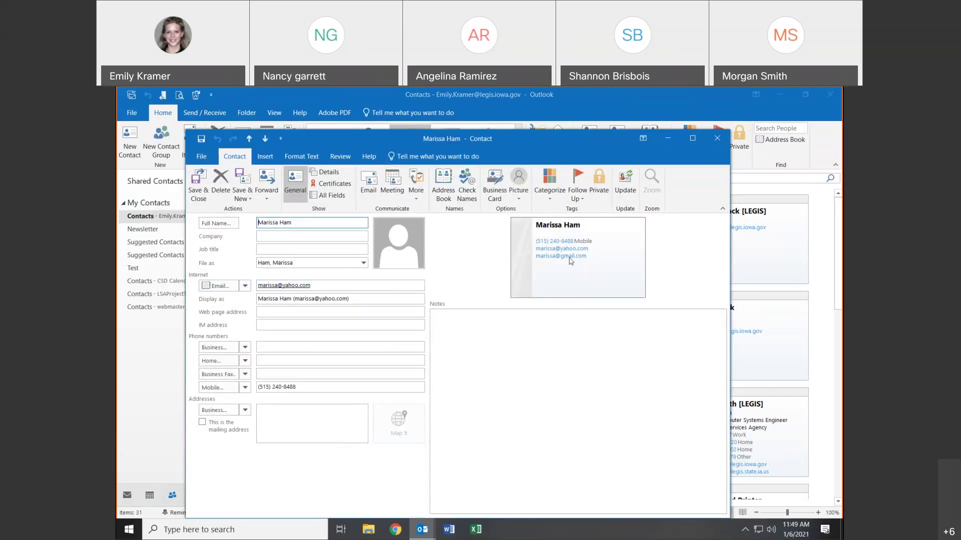
left_click(716, 138)
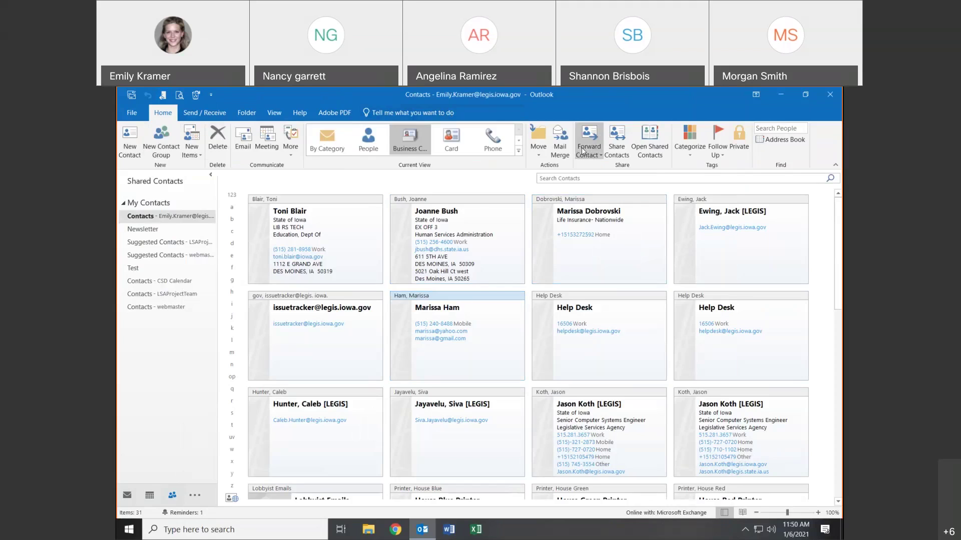
left_click(595, 251)
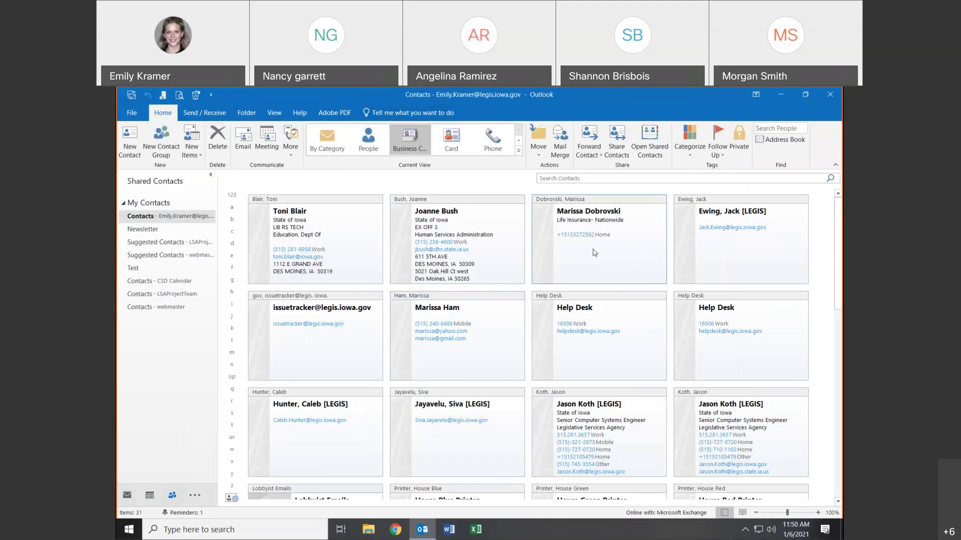
left_click(580, 152)
left_click(598, 180)
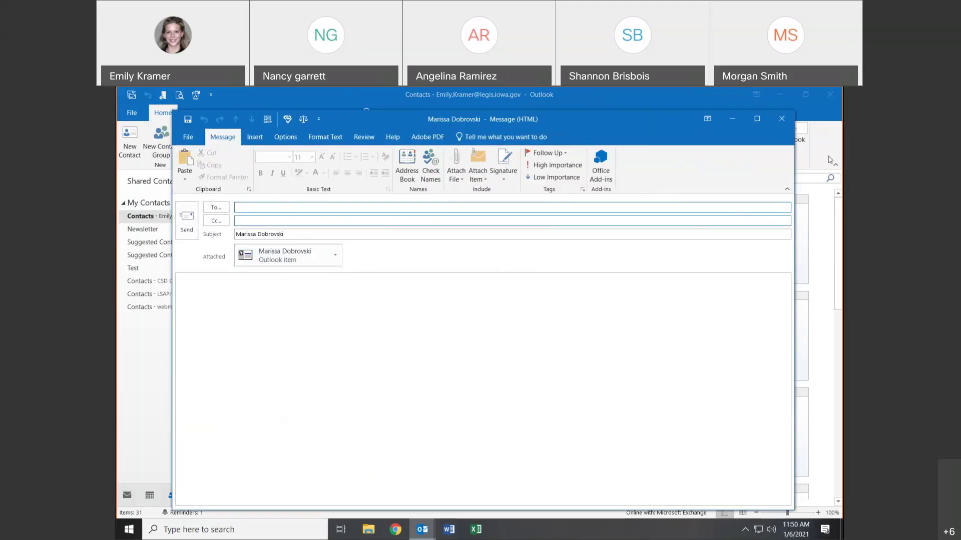
left_click(781, 120)
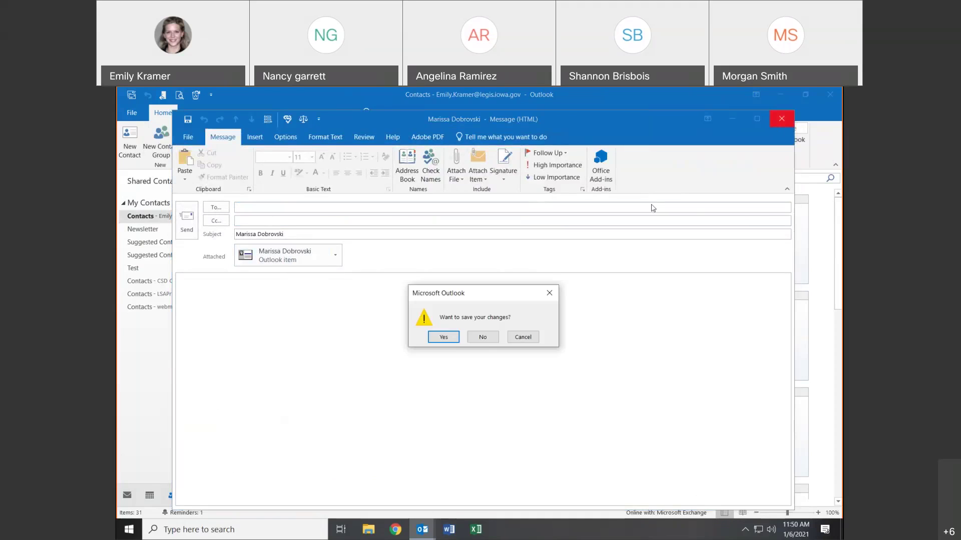
left_click(484, 336)
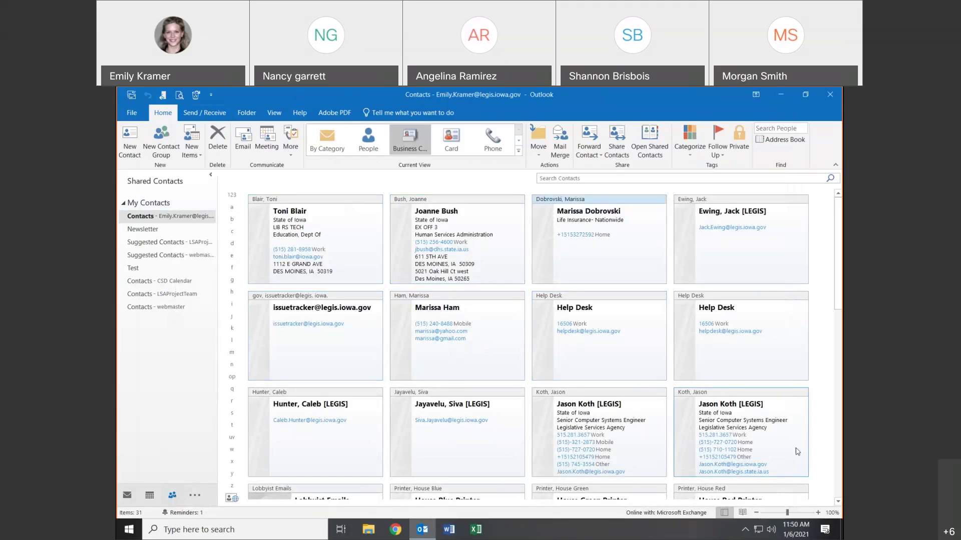
left_click(336, 141)
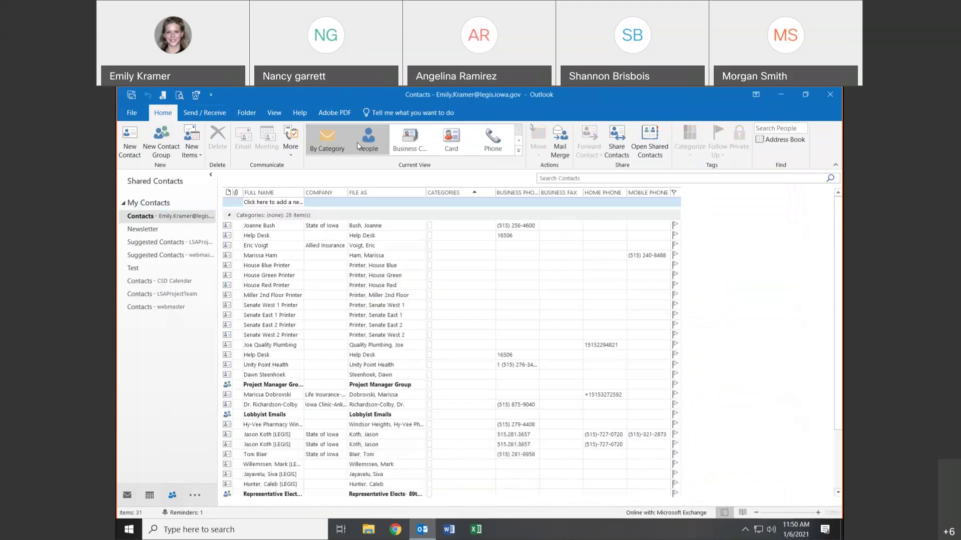
left_click(369, 146)
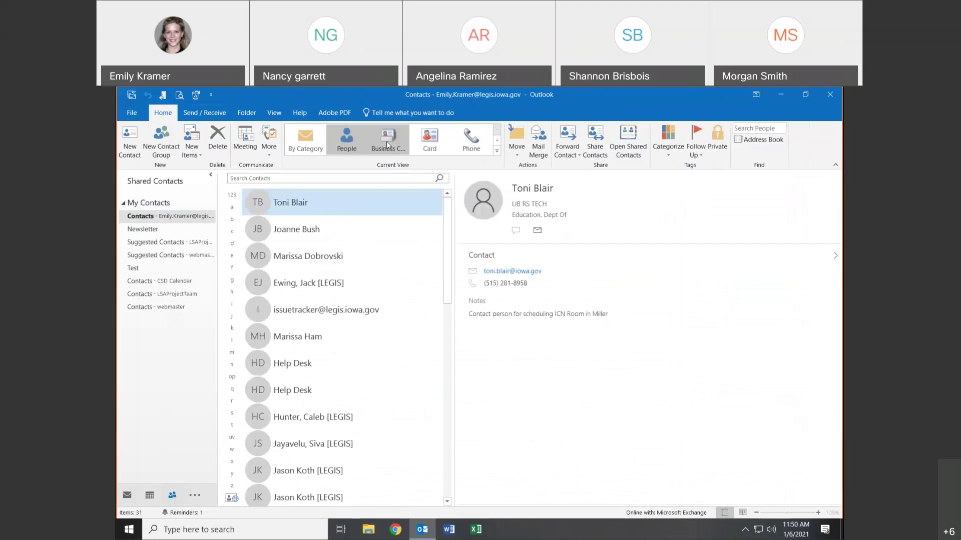
left_click(430, 142)
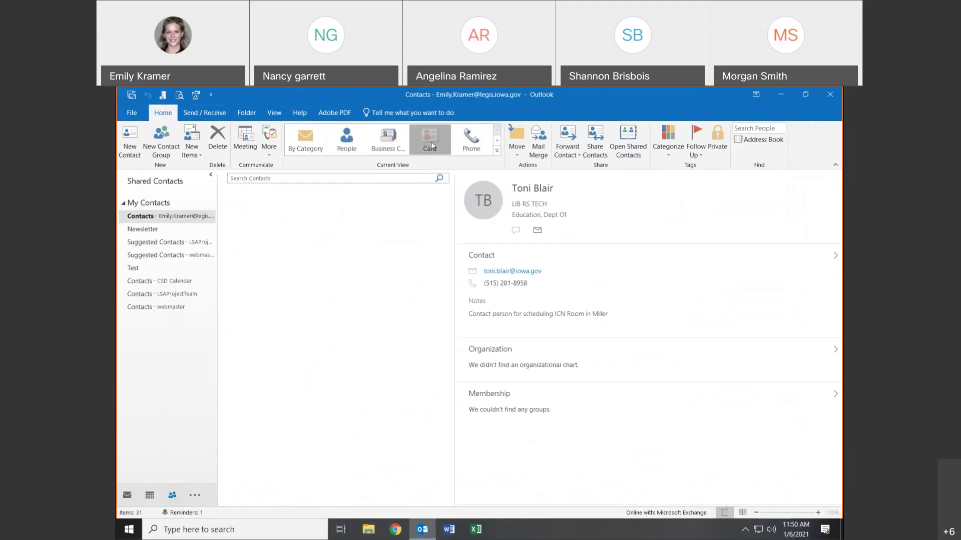
left_click(483, 141)
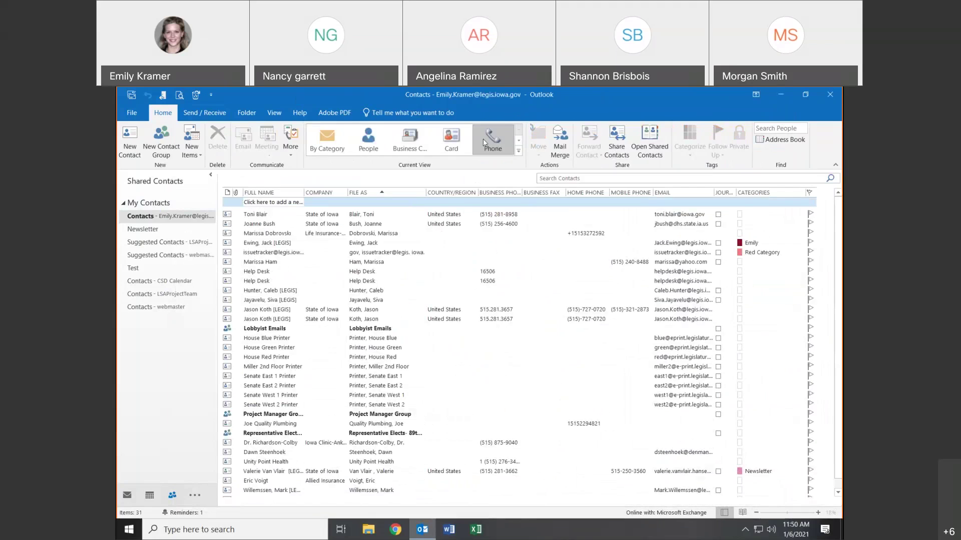
left_click(418, 136)
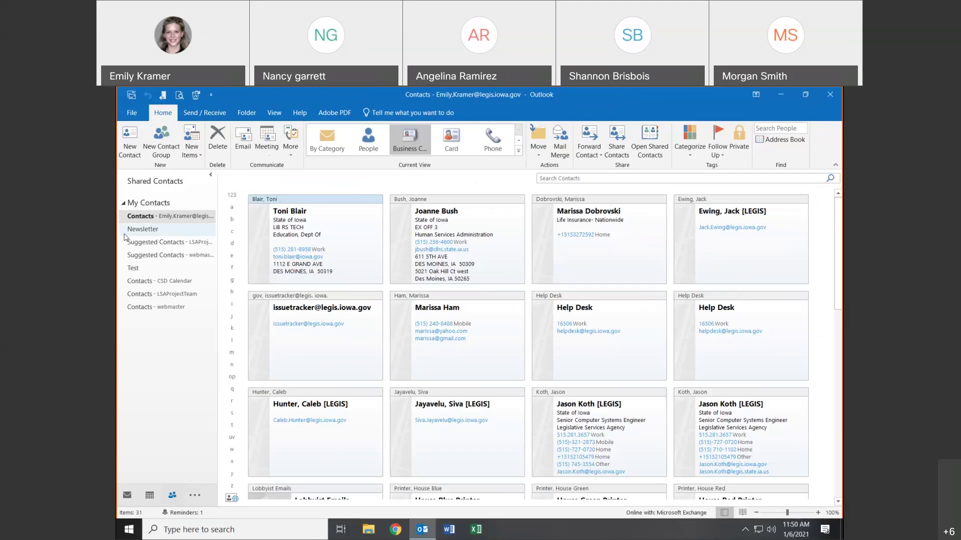
left_click(144, 229)
left_click(150, 242)
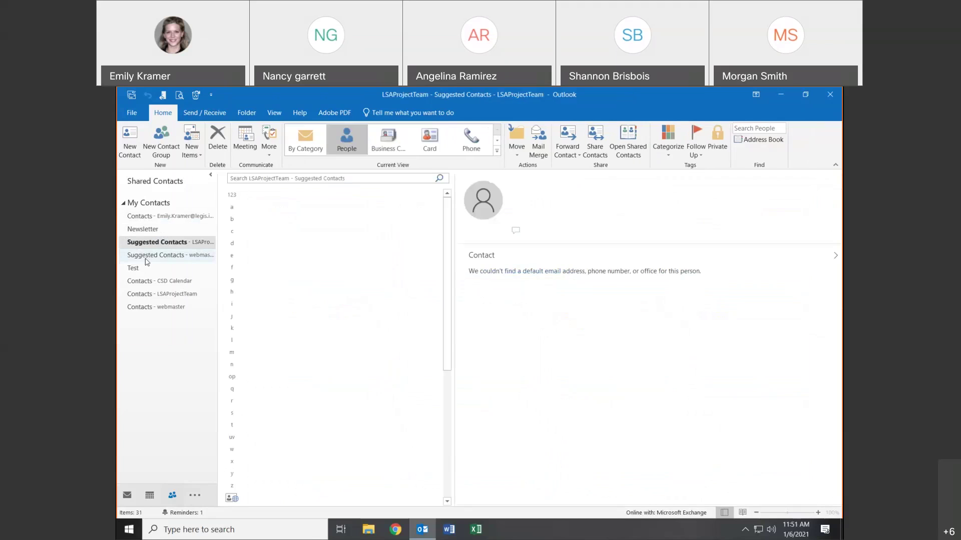
left_click(148, 256)
left_click(141, 268)
left_click(145, 281)
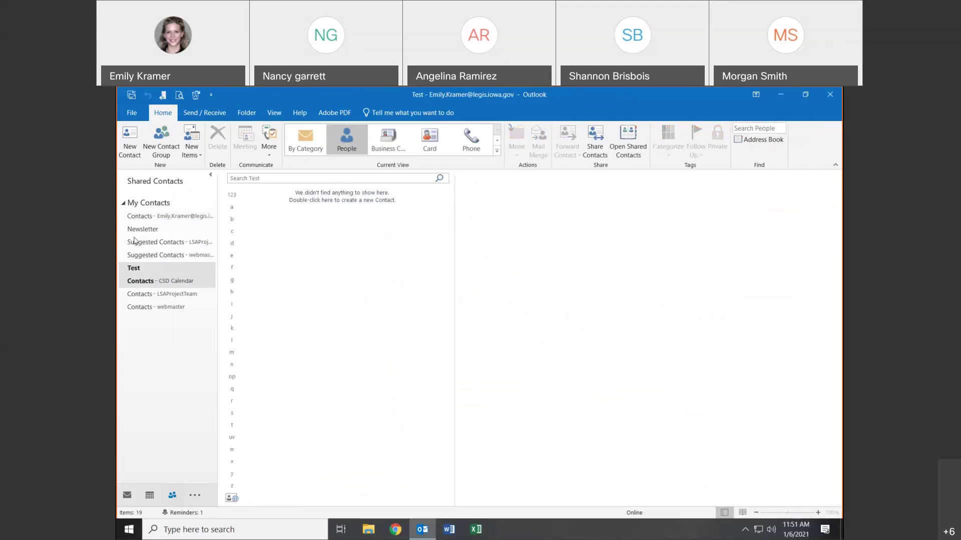
left_click(135, 217)
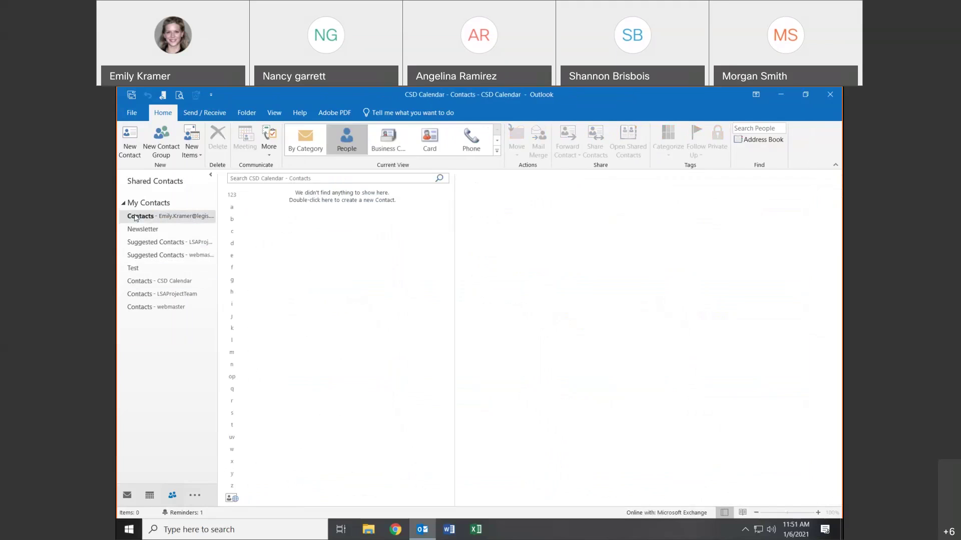